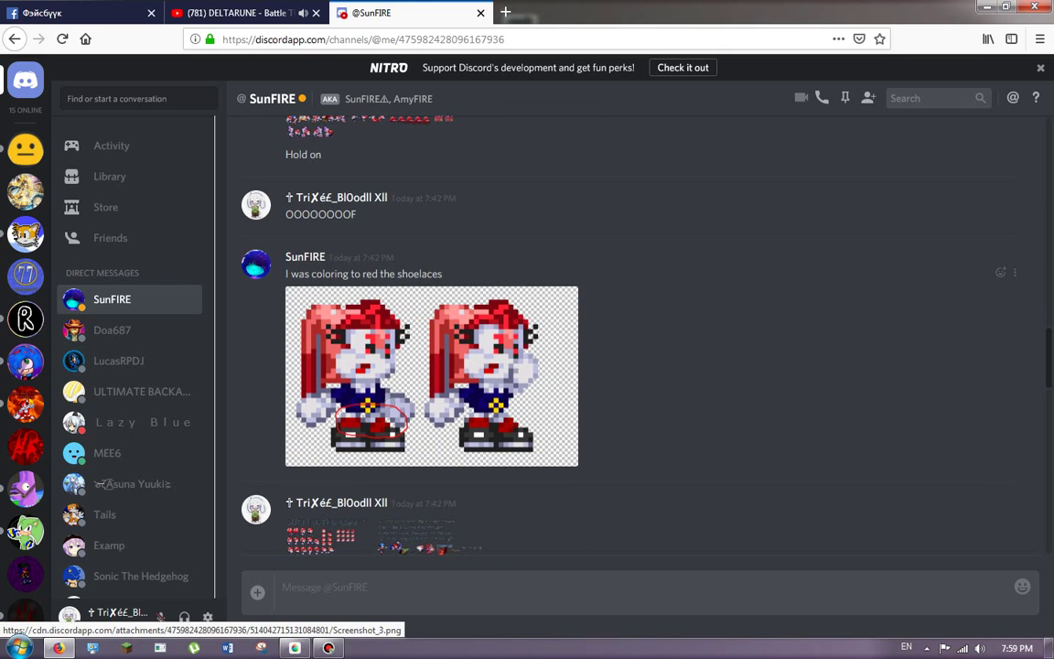
# Examine the enlarged image of the red shoelaces in the chat and switch to MediBang Paint Pro.
pyautogui.click(440, 390)
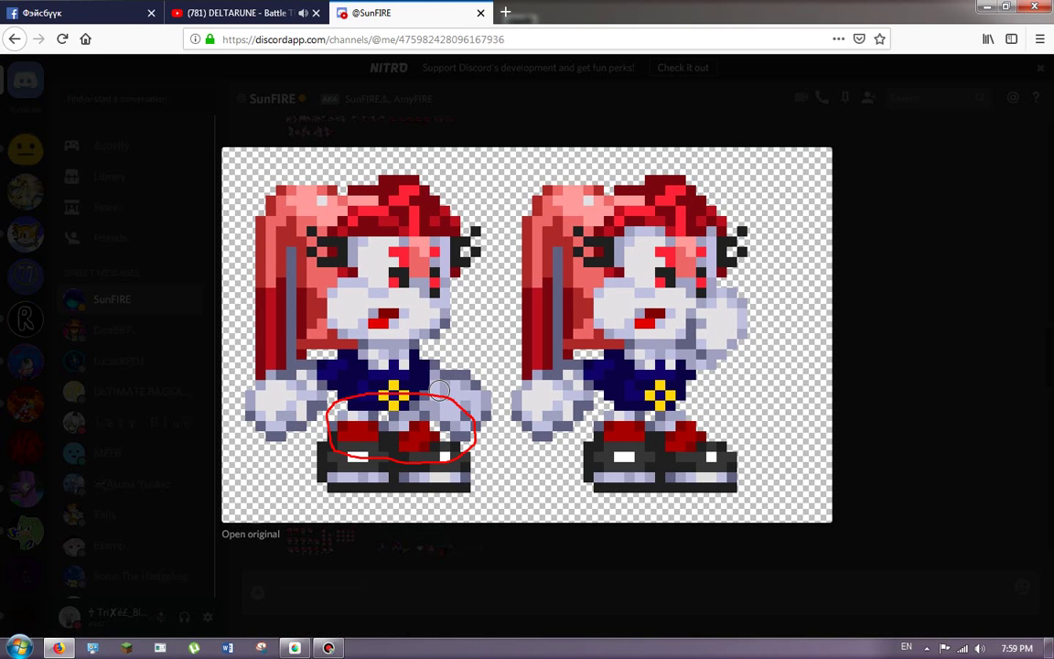
pyautogui.press('Escape')
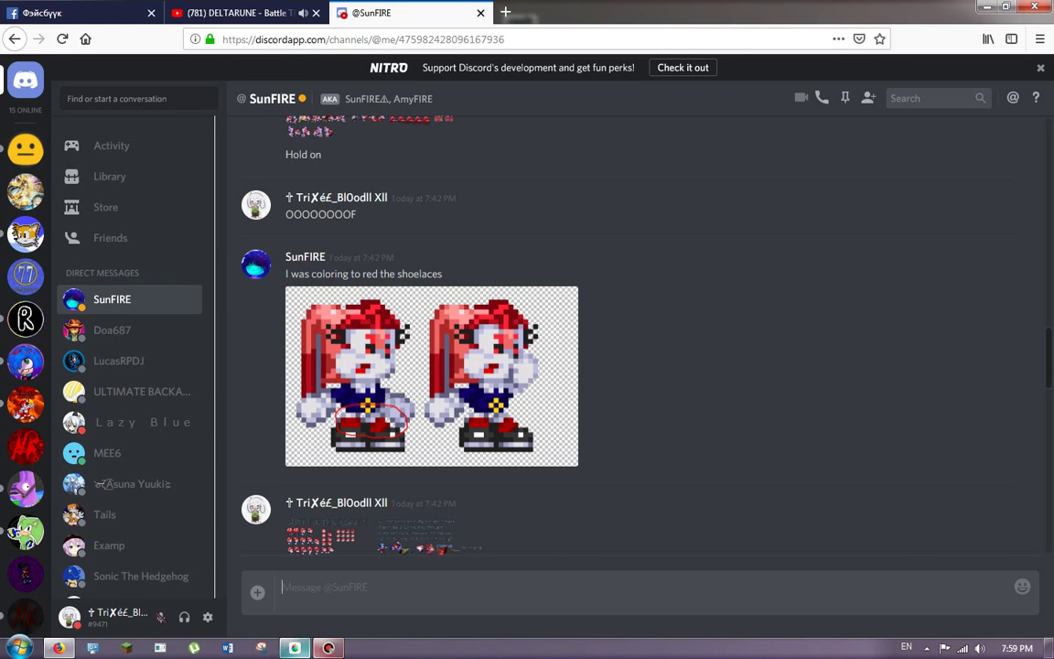
pyautogui.click(294, 647)
# Open the sprite sheet SunFIRE (Custom).png from the Character Sprites folder inside Only I can Enter.
pyautogui.click(12, 24)
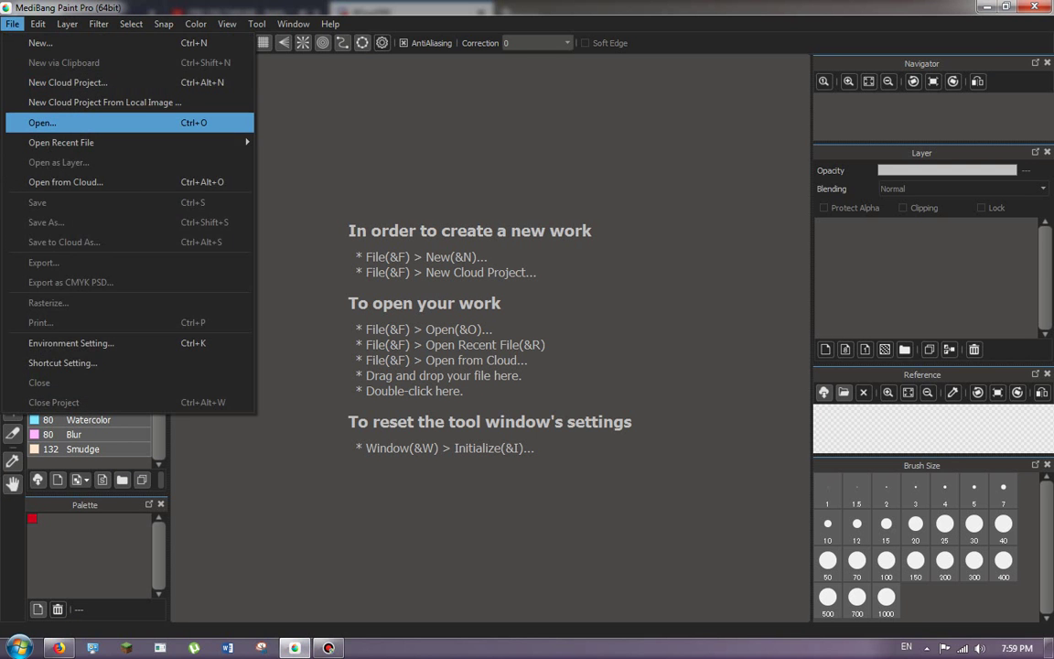
pyautogui.click(44, 122)
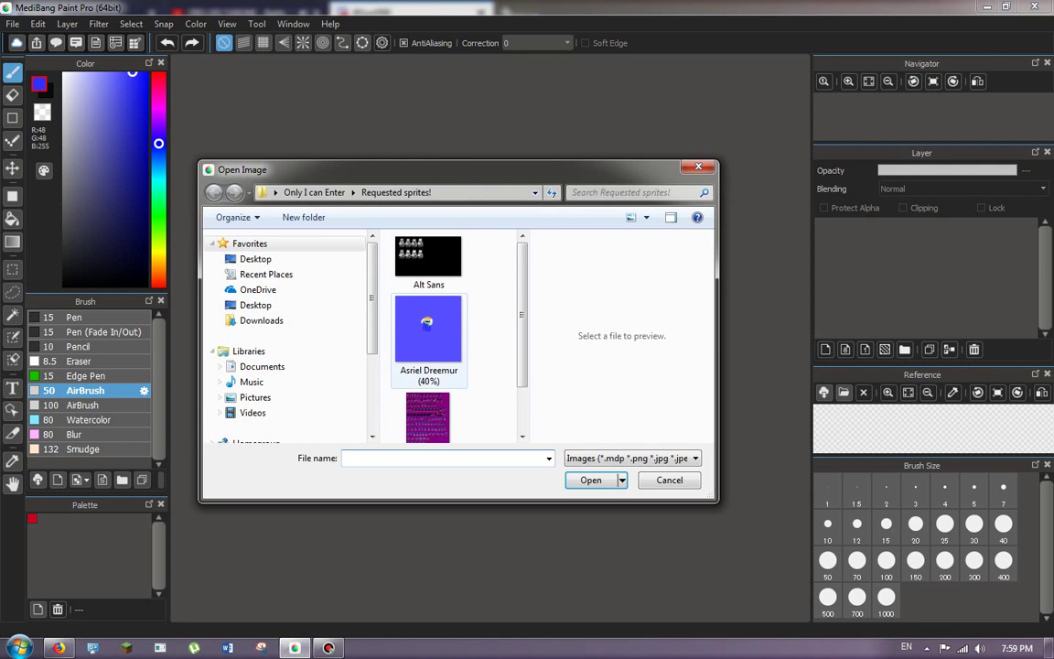
pyautogui.click(314, 192)
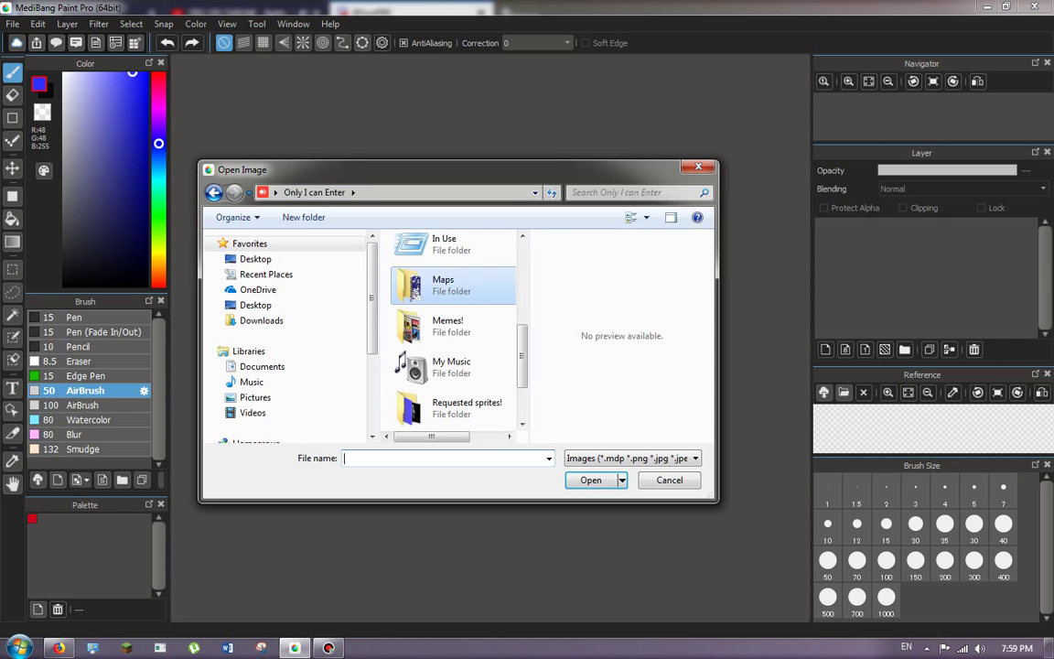
pyautogui.scroll(5, 442, 297)
pyautogui.doubleClick(442, 298)
pyautogui.click(442, 297)
pyautogui.scroll(-15, 442, 297)
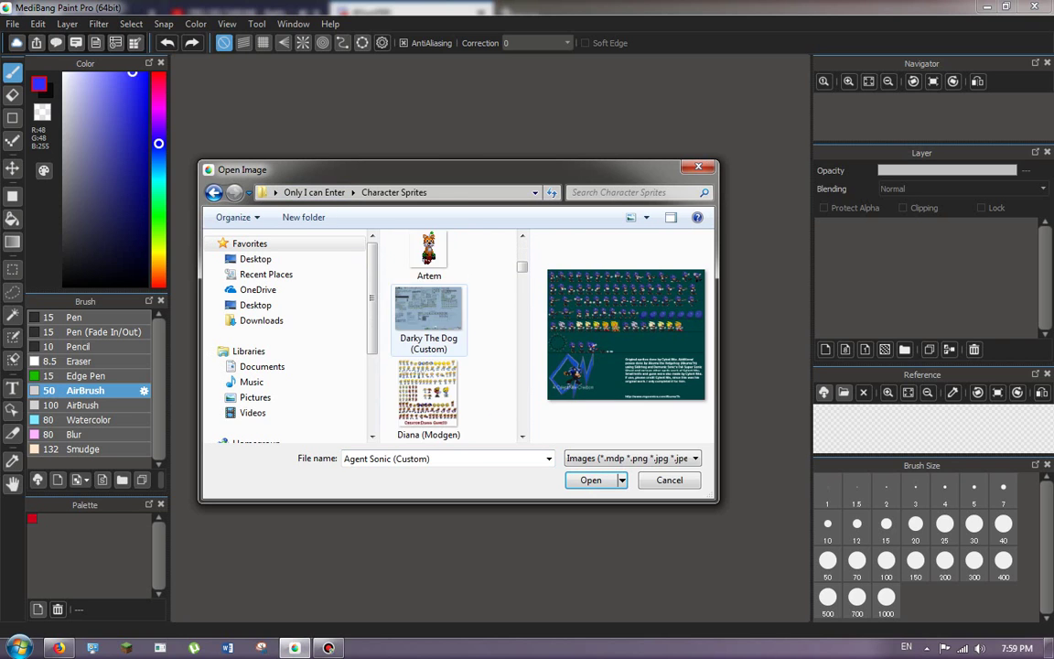
pyautogui.scroll(-8, 428, 334)
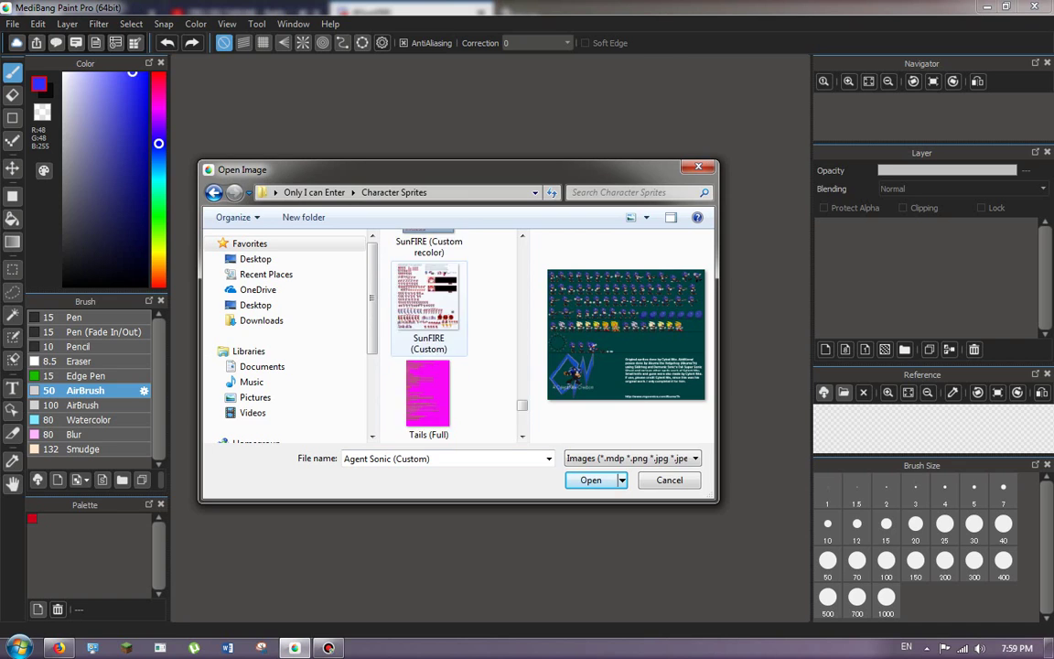
pyautogui.scroll(3, 428, 334)
pyautogui.doubleClick(429, 261)
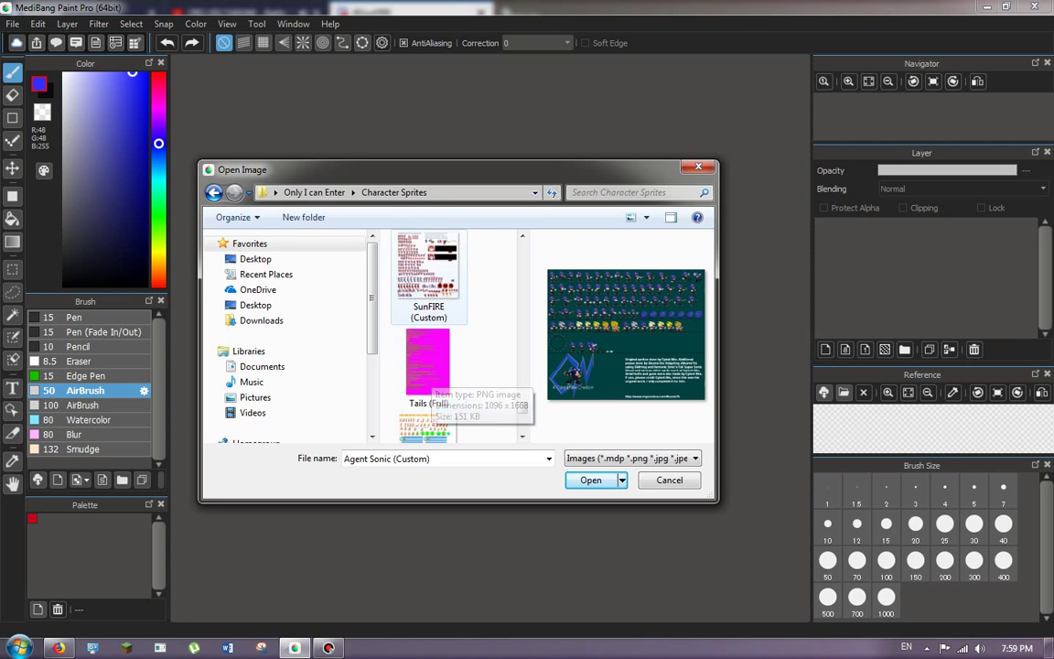
pyautogui.scroll(-2, 384, 283)
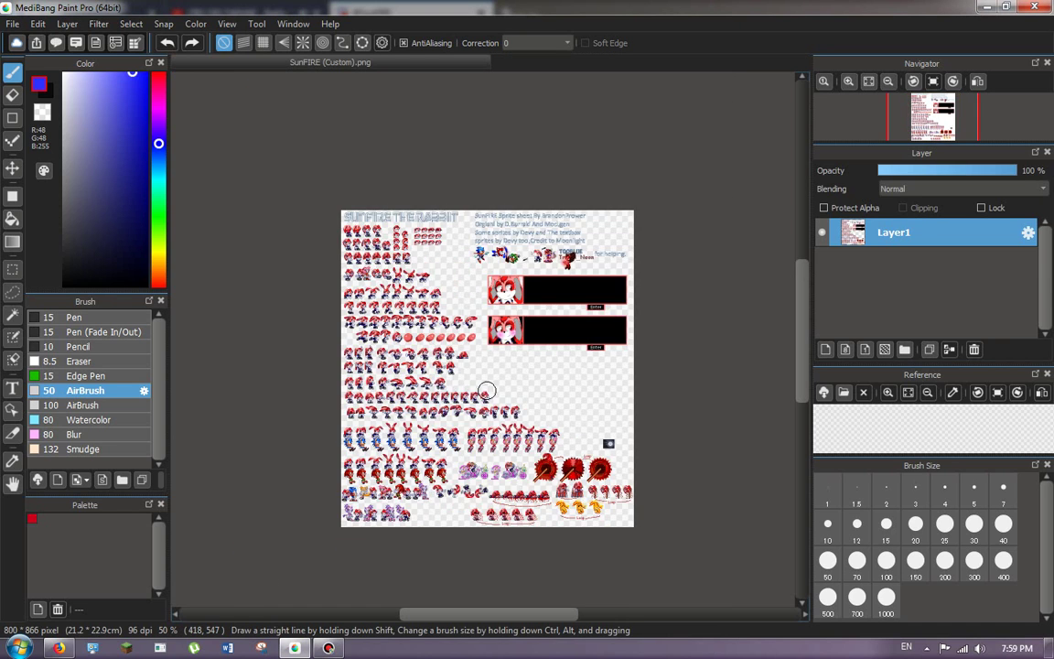
# Try filling single pixels above the shoes of the first-row sprites with pure red (255, 0, 0) using the Bucket tool.
pyautogui.scroll(6, 360, 267)
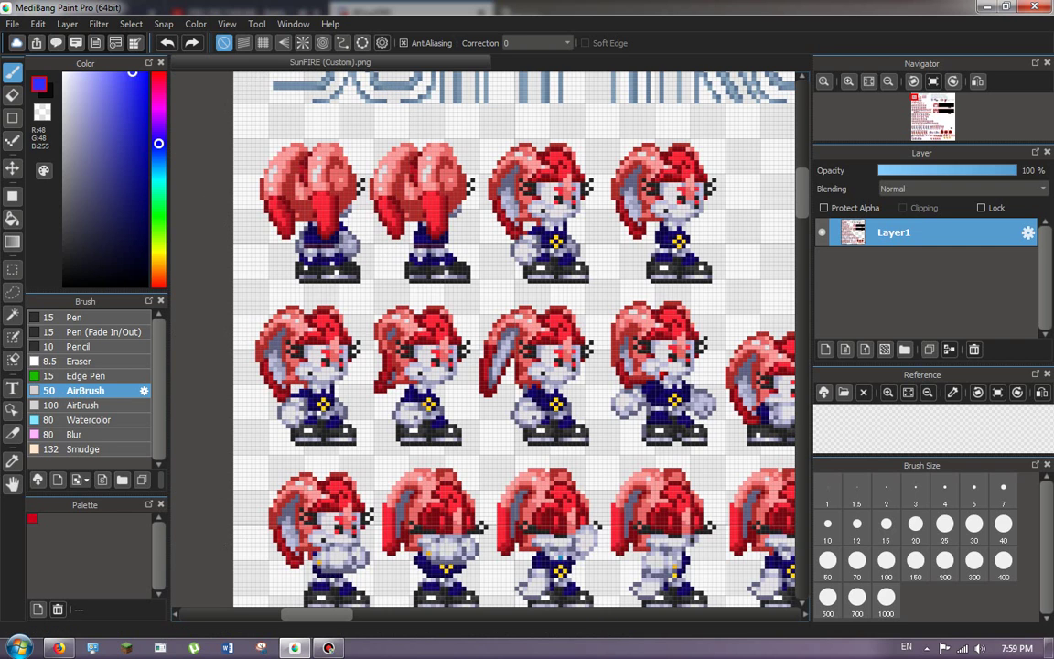
pyautogui.moveTo(158, 143)
pyautogui.mouseDown()
pyautogui.moveTo(159, 72)
pyautogui.moveTo(148, 72)
pyautogui.mouseUp()
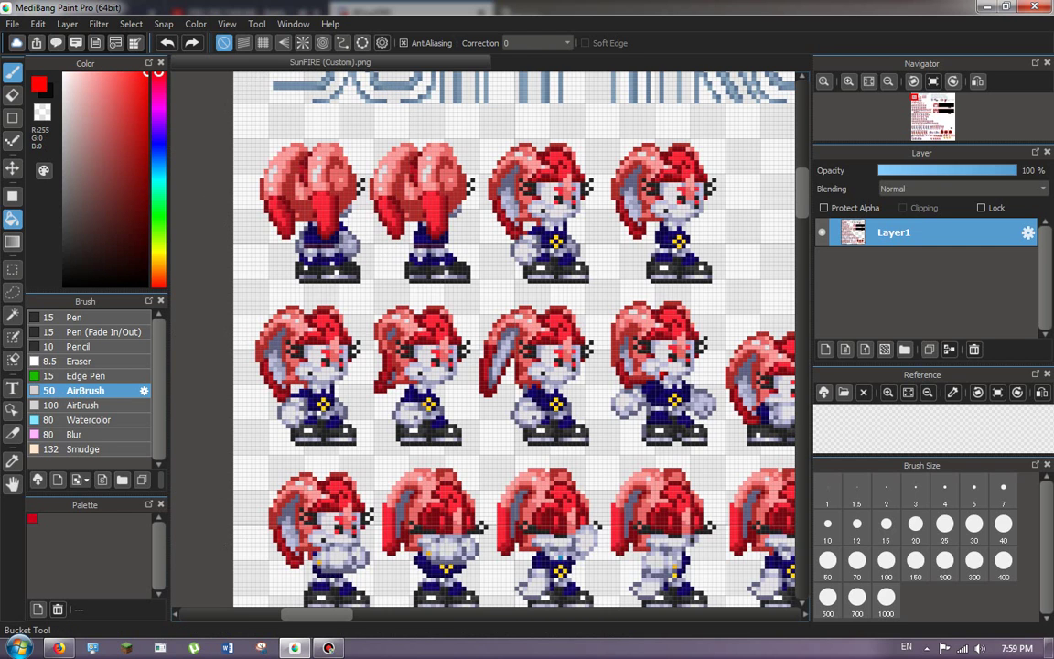
pyautogui.click(12, 218)
pyautogui.scroll(4, 316, 233)
pyautogui.click(289, 301)
pyautogui.scroll(-2, 286, 302)
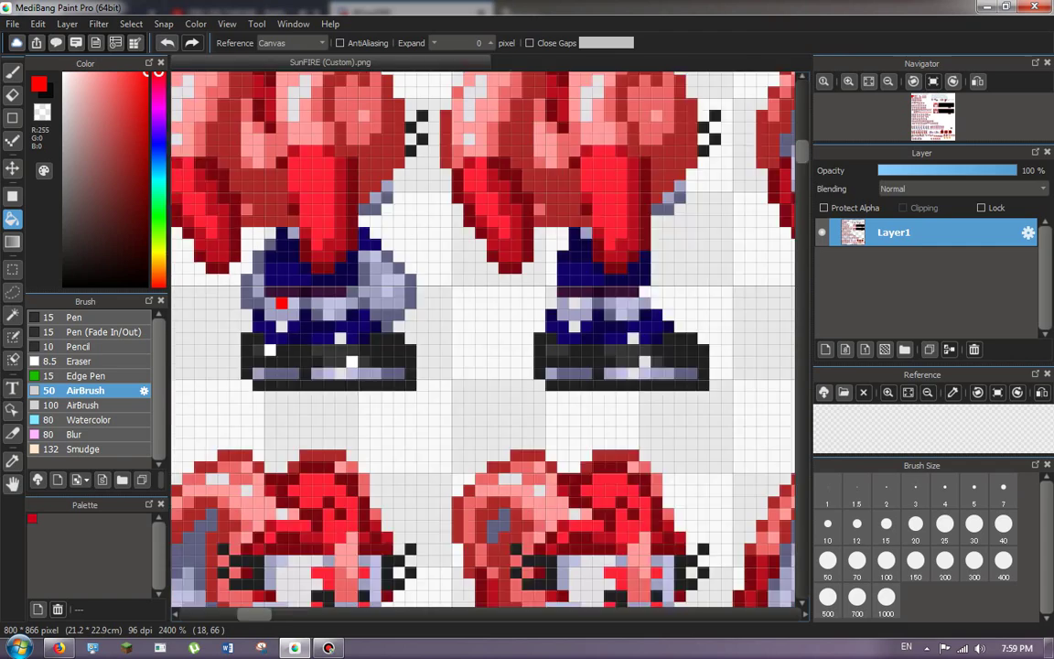
pyautogui.scroll(1, 495, 303)
pyautogui.click(498, 305)
pyautogui.scroll(-4, 498, 304)
pyautogui.scroll(2, 595, 289)
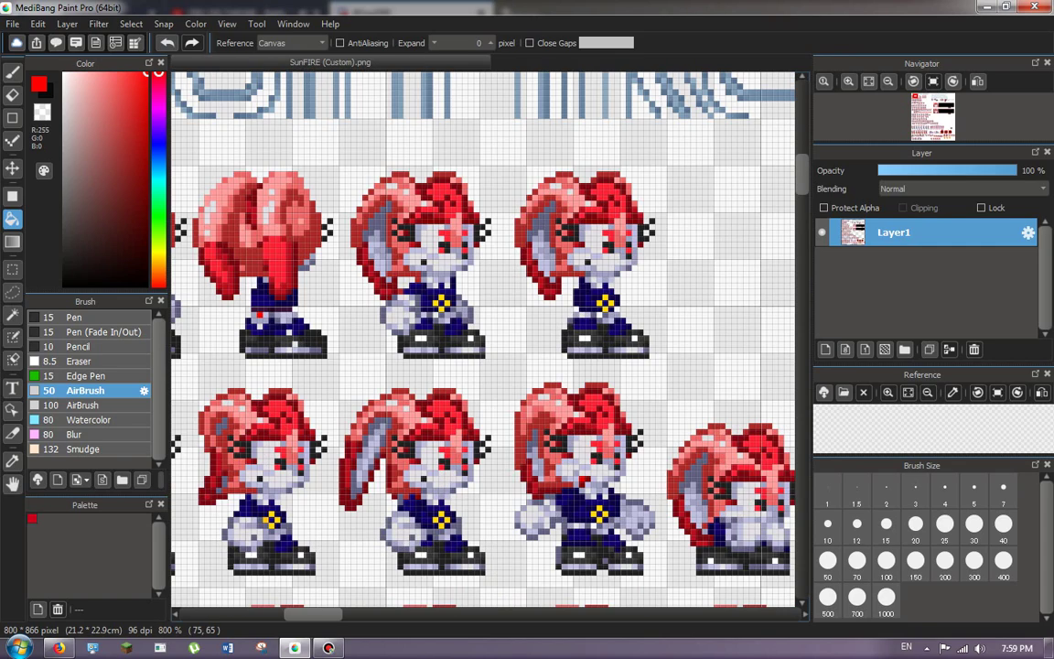
pyautogui.scroll(2, 434, 313)
pyautogui.scroll(-1, 436, 313)
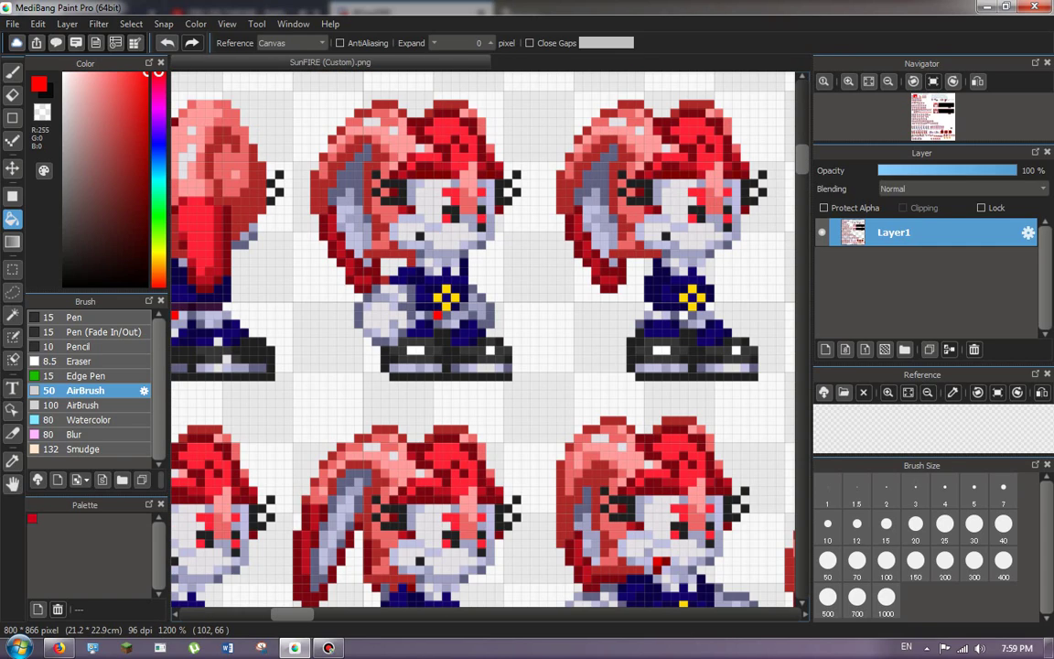
pyautogui.scroll(-2, 436, 314)
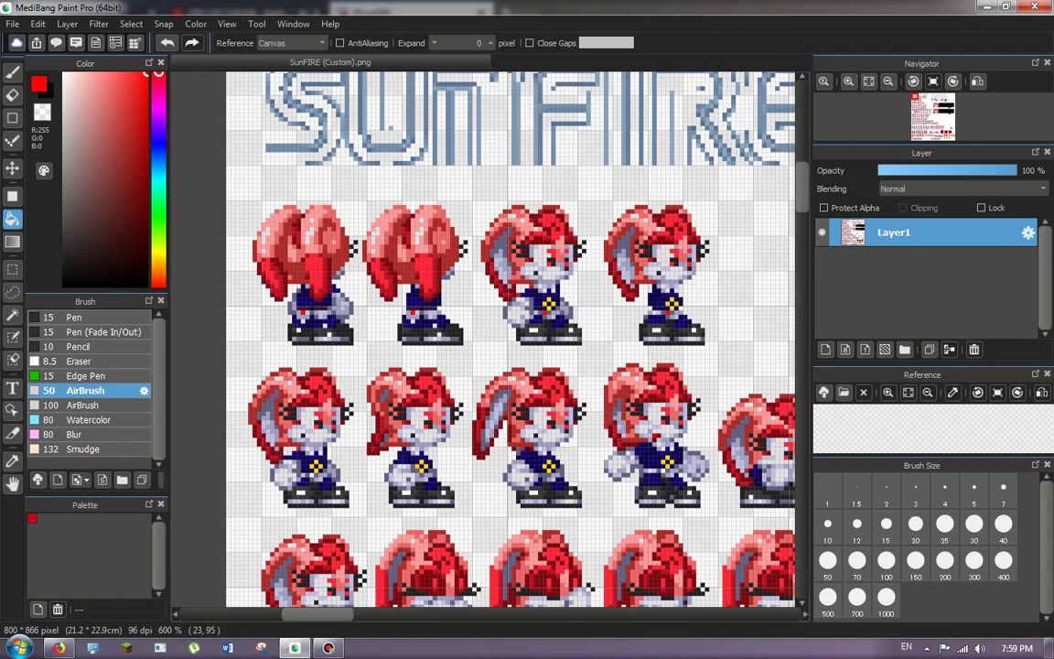
# Try marking the second-row sprites with the same pure red pixel fill below the shirt.
pyautogui.scroll(3, 295, 462)
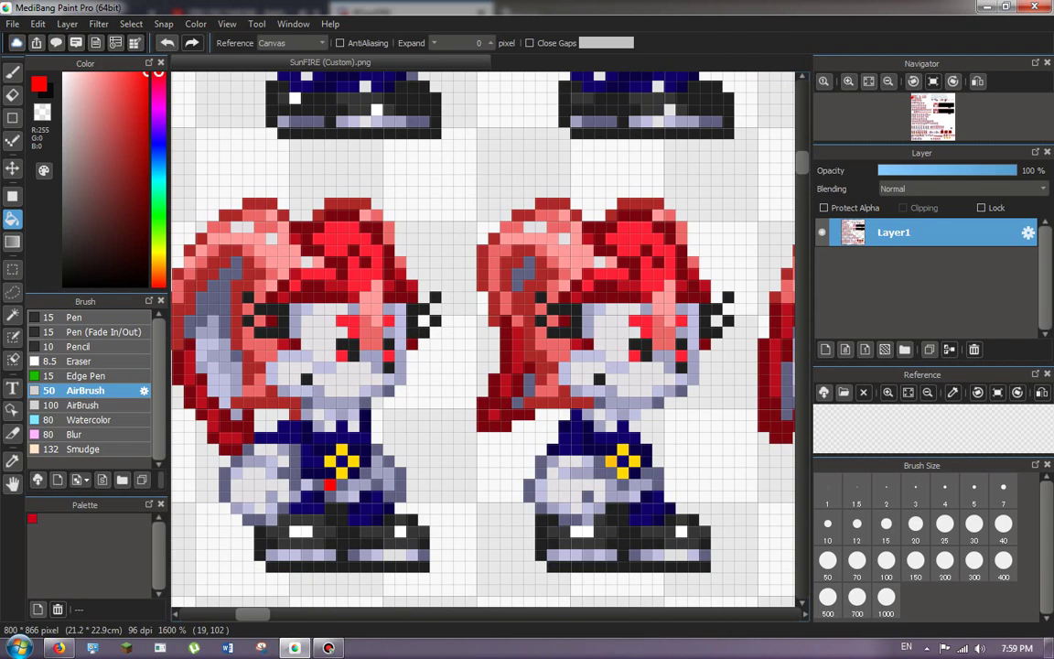
pyautogui.scroll(-3, 483, 339)
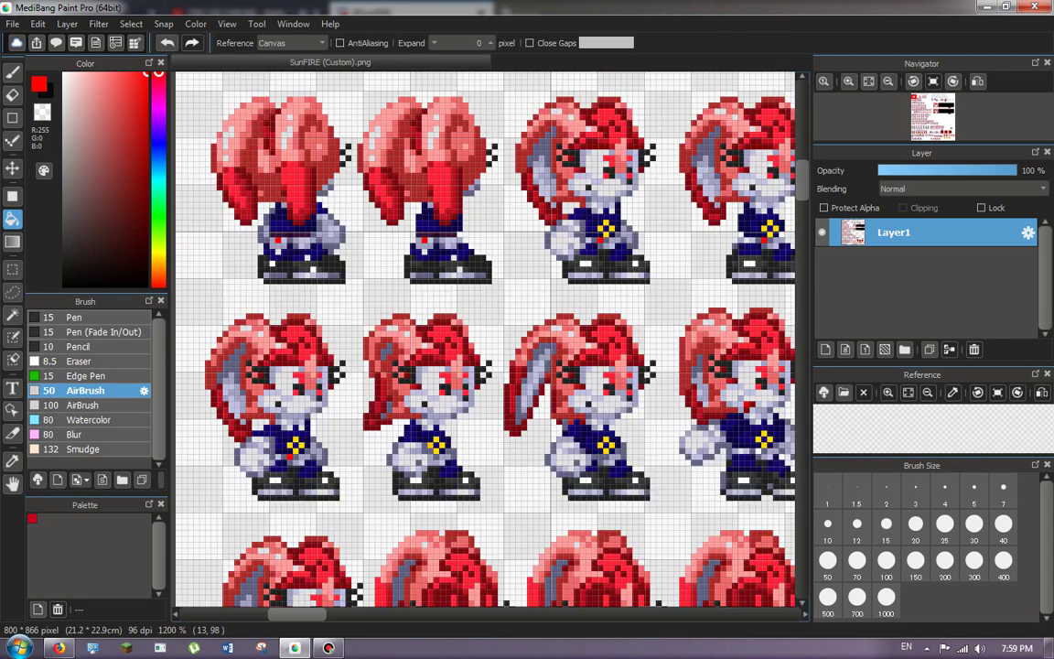
pyautogui.scroll(2, 483, 339)
pyautogui.scroll(-3, 418, 362)
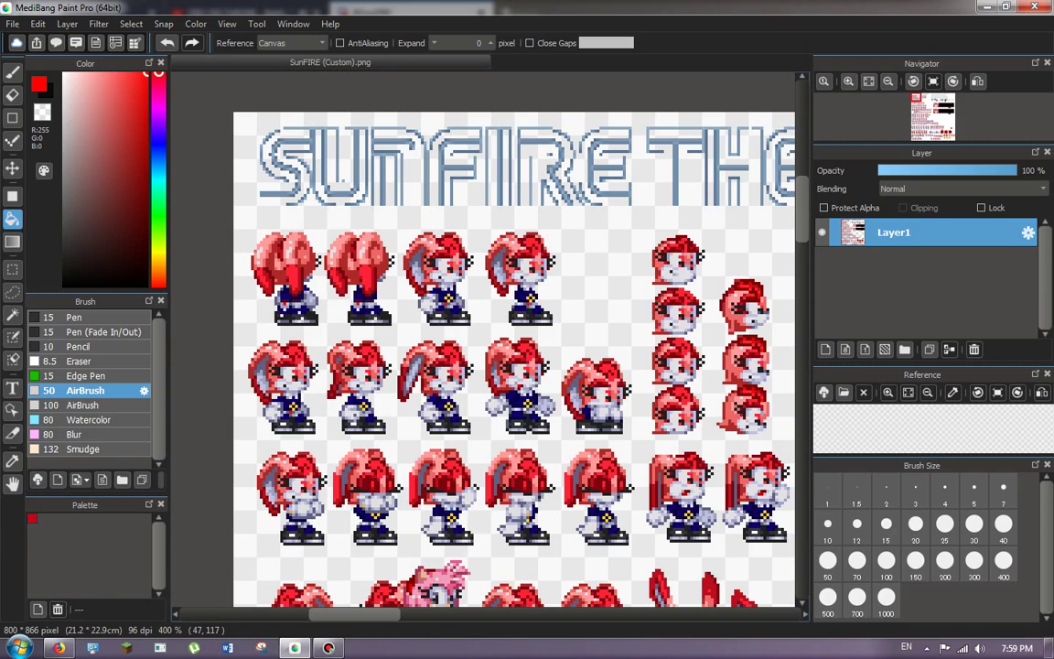
# Switch to the chat in Firefox to recheck the shoelace reference image and return to MediBang Paint Pro.
pyautogui.click(59, 648)
pyautogui.click(329, 648)
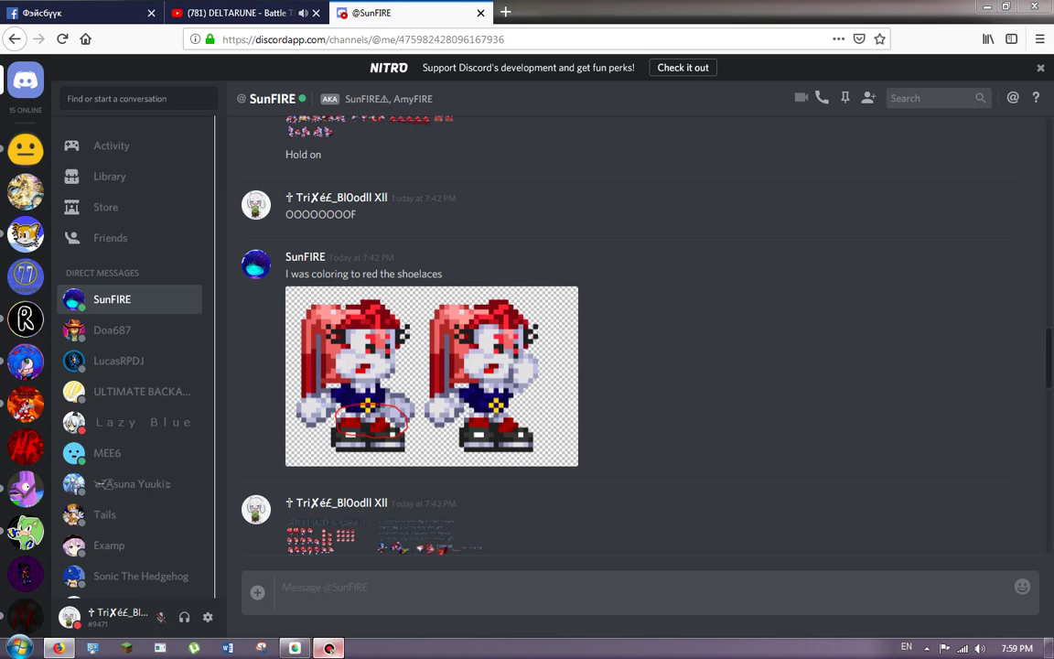
pyautogui.hotkey('alt', 'Tab')
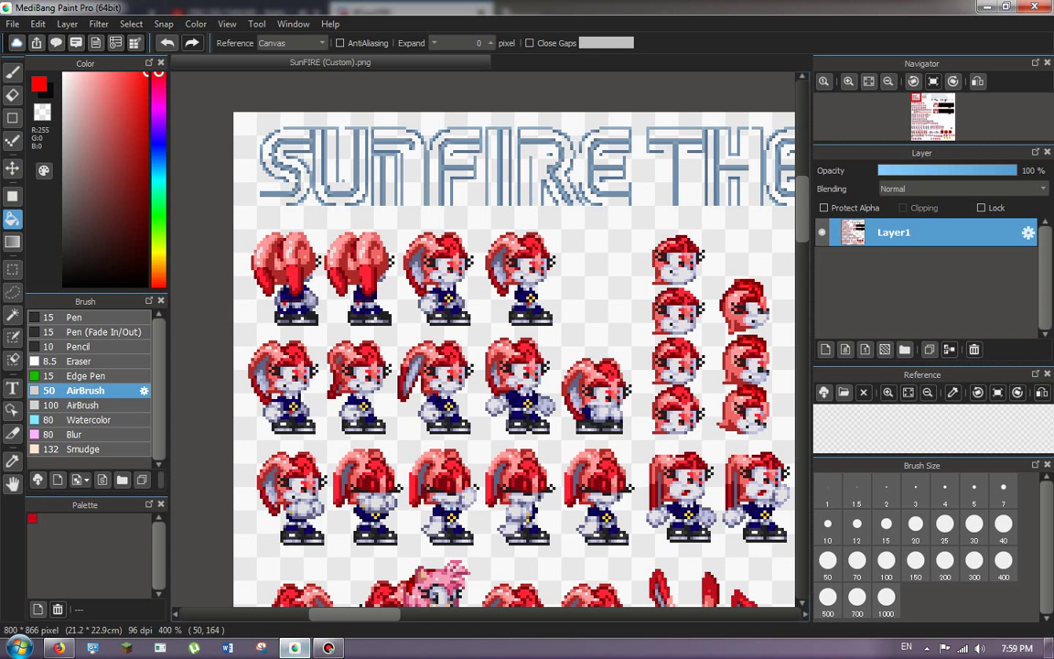
# Try filling a navy area above the first sprite's shoes with dark red (107, 2, 2) and undo it.
pyautogui.scroll(1, 361, 368)
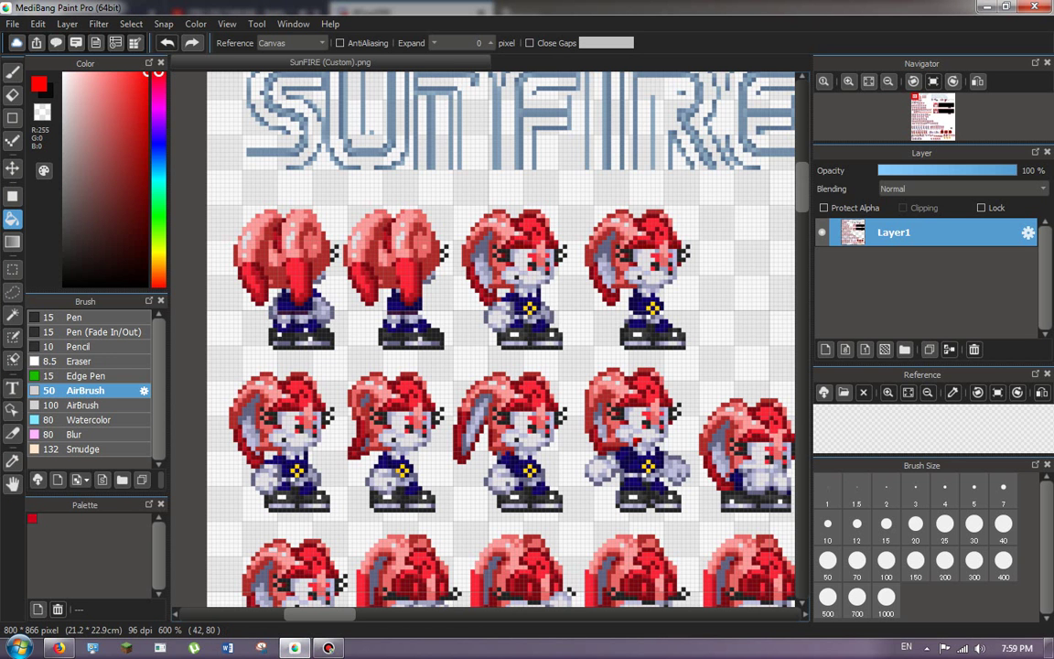
pyautogui.scroll(3, 317, 339)
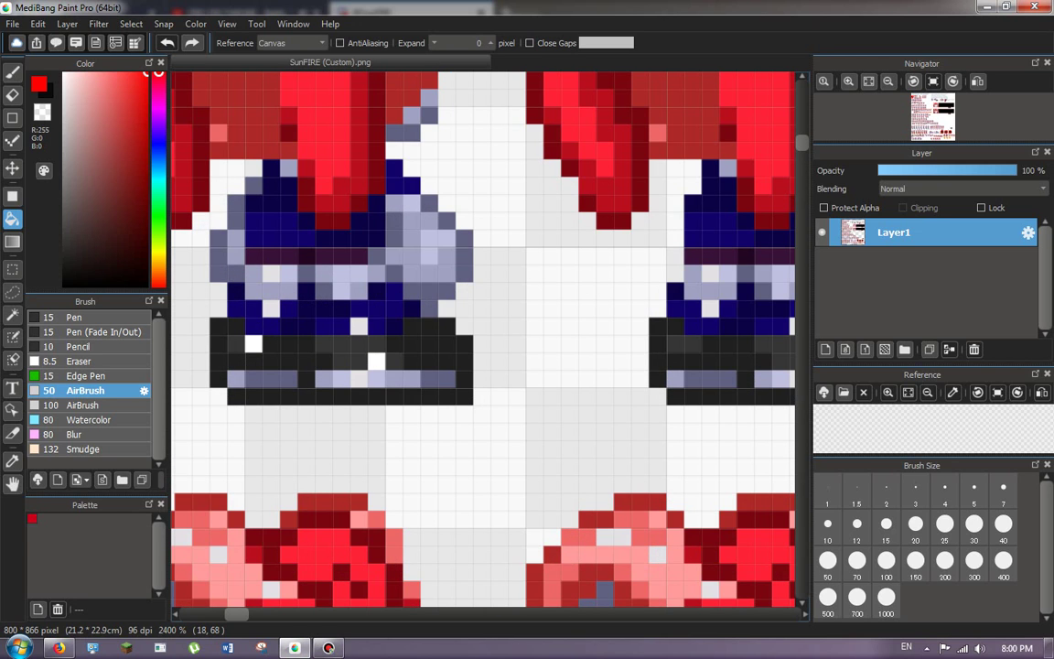
pyautogui.rightClick(269, 325)
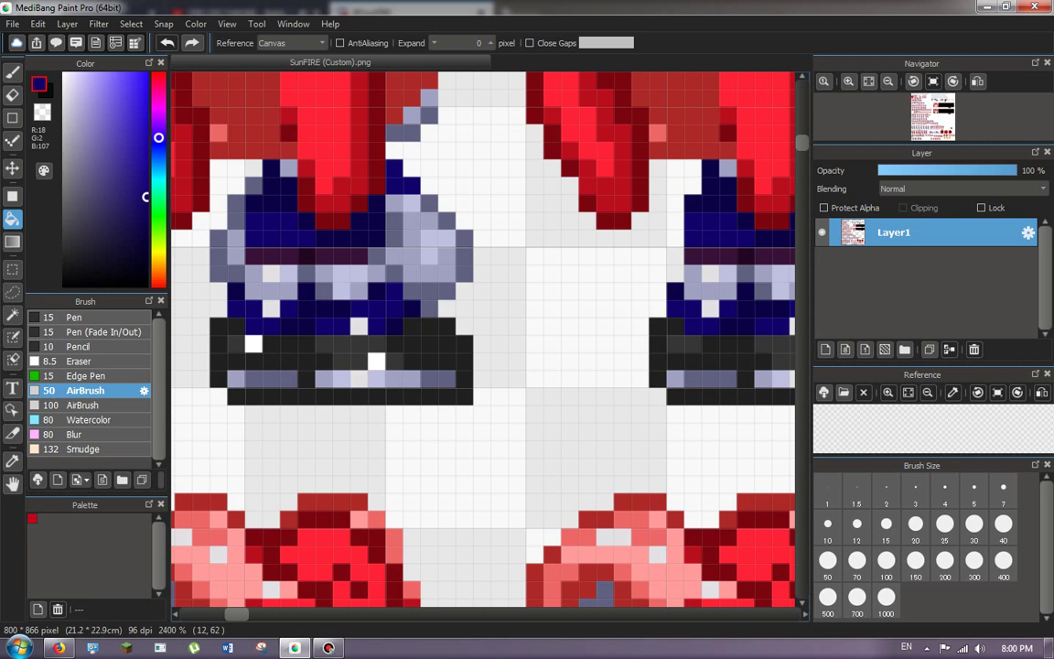
pyautogui.click(158, 74)
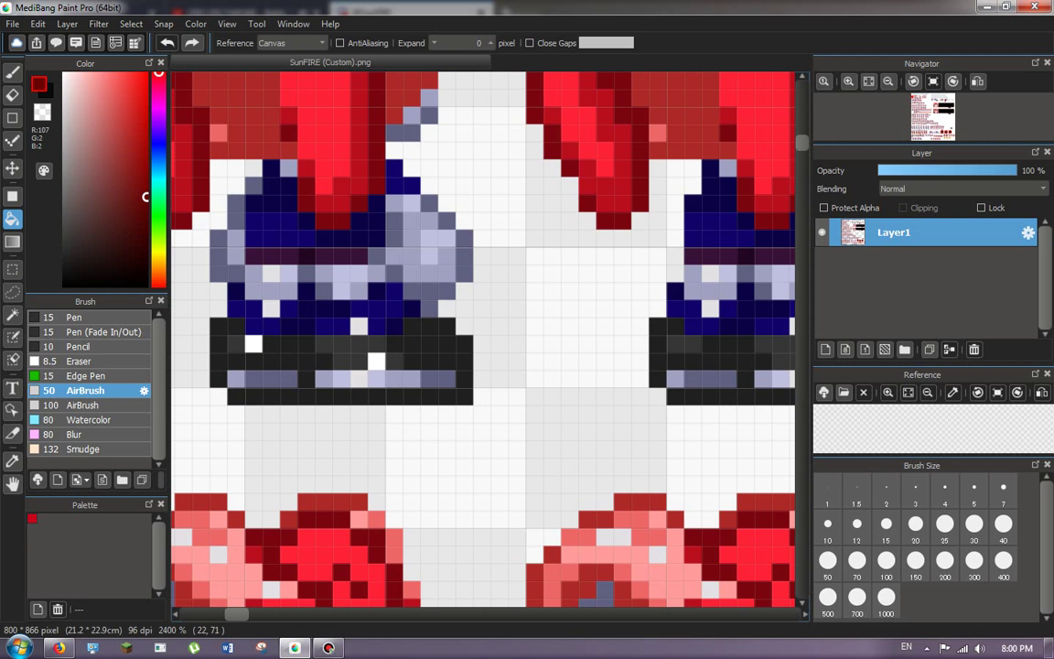
pyautogui.click(306, 309)
pyautogui.hotkey('ctrl', 'z')
# Sample the navy above the first sprite's shoes, shift its hue to red (107, 2, 2) and fill those navy areas.
pyautogui.rightClick(287, 185)
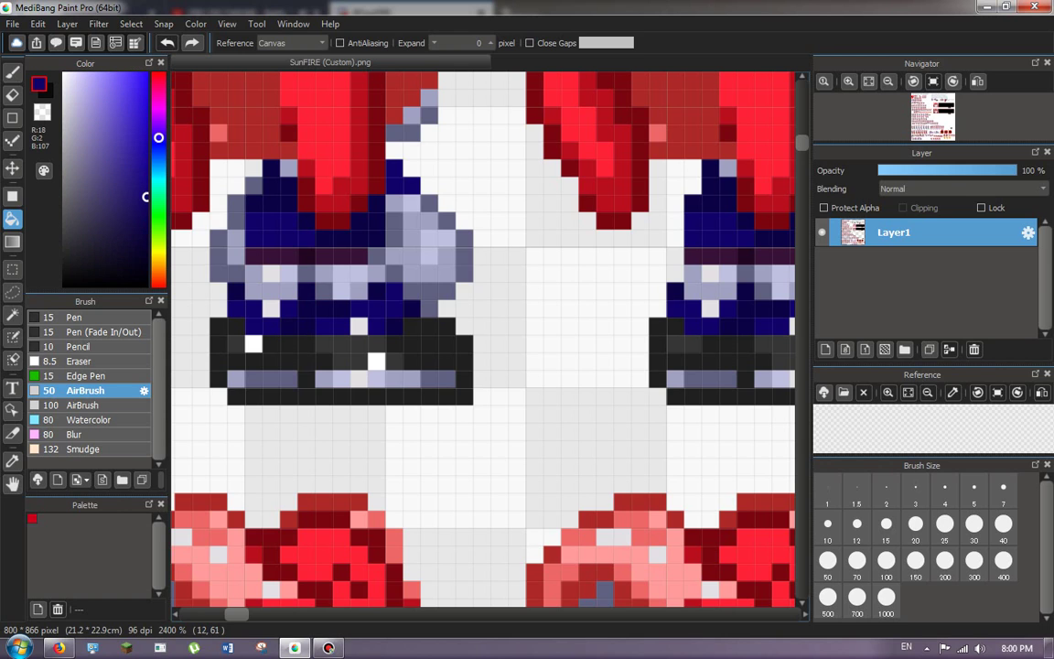
pyautogui.click(159, 73)
pyautogui.click(271, 325)
pyautogui.click(289, 309)
pyautogui.click(333, 326)
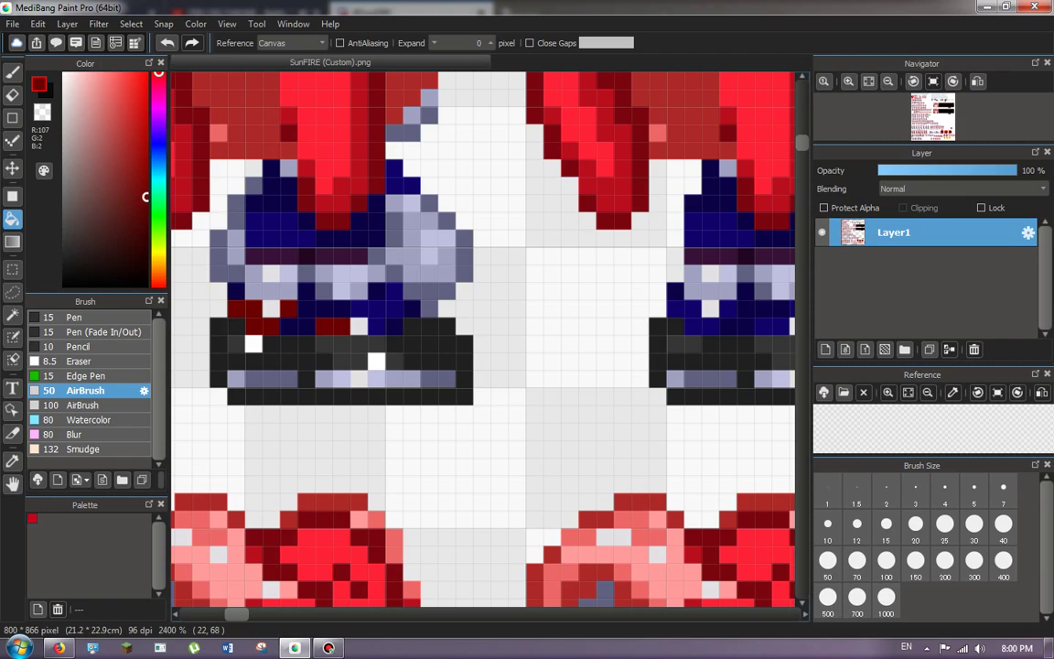
pyautogui.click(378, 309)
# Fill the navy areas above both shoes of the second sprite in the first row with the dark red.
pyautogui.scroll(-2, 338, 311)
pyautogui.scroll(1, 519, 306)
pyautogui.scroll(2, 513, 302)
pyautogui.click(436, 336)
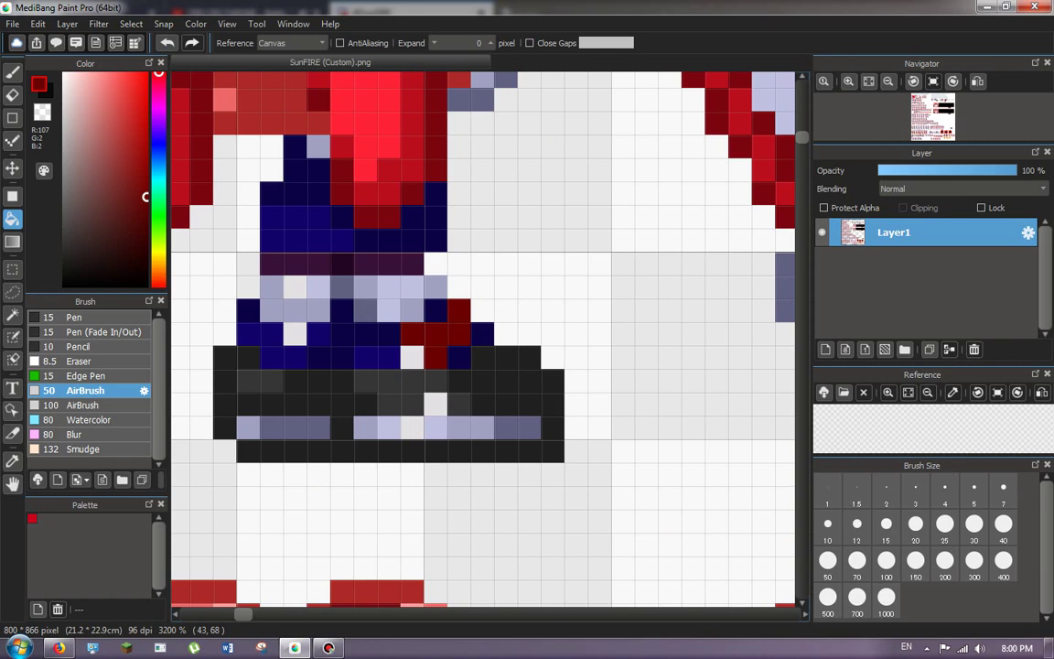
pyautogui.click(278, 354)
pyautogui.click(319, 334)
pyautogui.click(389, 357)
pyautogui.scroll(-4, 389, 357)
# Fill the navy areas above the shoes of the third and fourth first-row sprites with the dark red.
pyautogui.scroll(5, 512, 359)
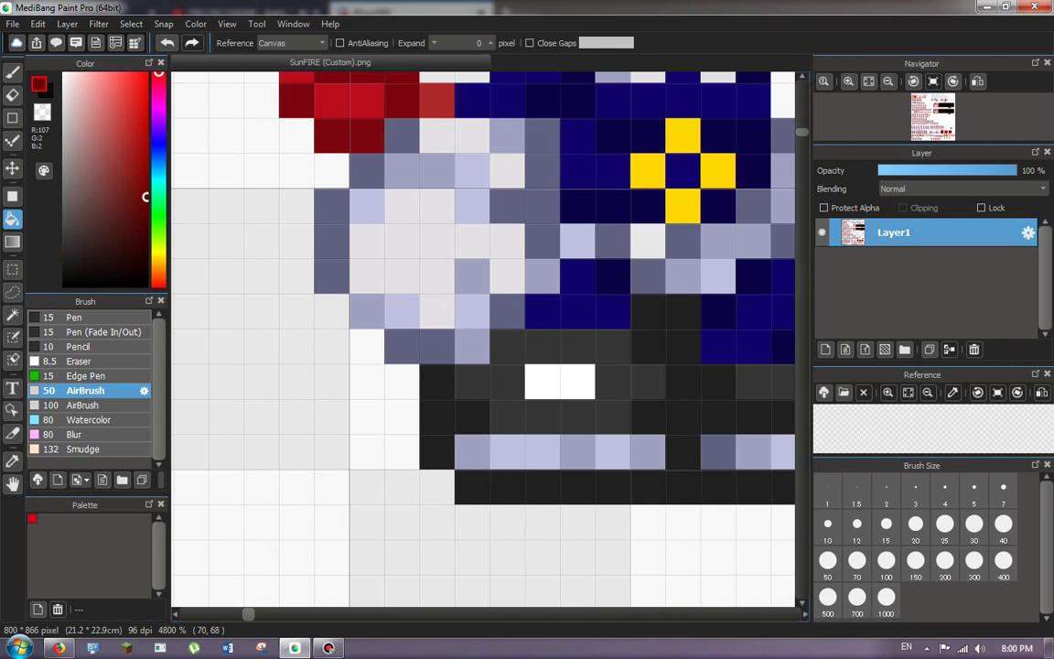
pyautogui.click(578, 307)
pyautogui.scroll(-1, 558, 320)
pyautogui.click(691, 304)
pyautogui.scroll(-5, 631, 334)
pyautogui.scroll(3, 484, 301)
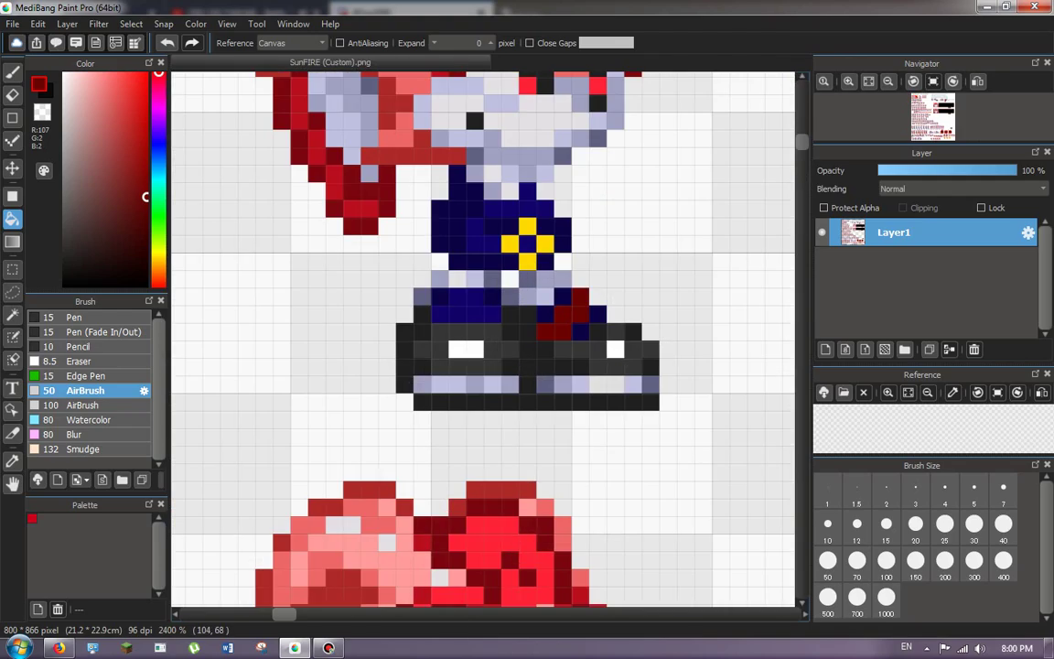
# Recolour the navy above both shoes of the second row's fourth sprite, with spread arms, to dark red.
pyautogui.scroll(-4, 485, 302)
pyautogui.scroll(-3, 485, 338)
pyautogui.scroll(4, 485, 338)
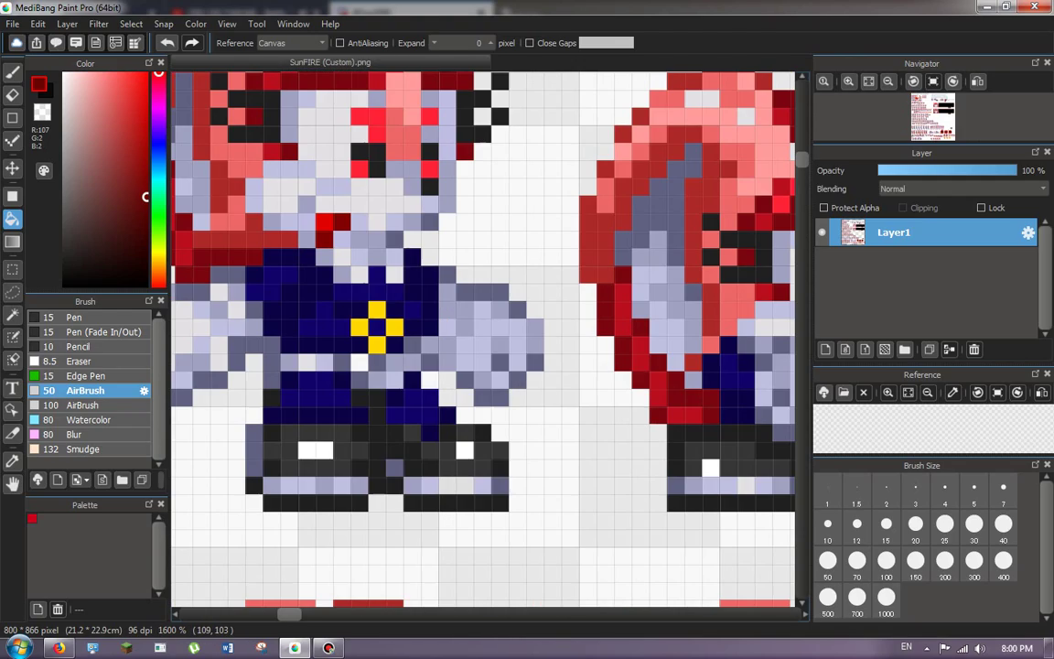
pyautogui.click(412, 413)
pyautogui.click(322, 384)
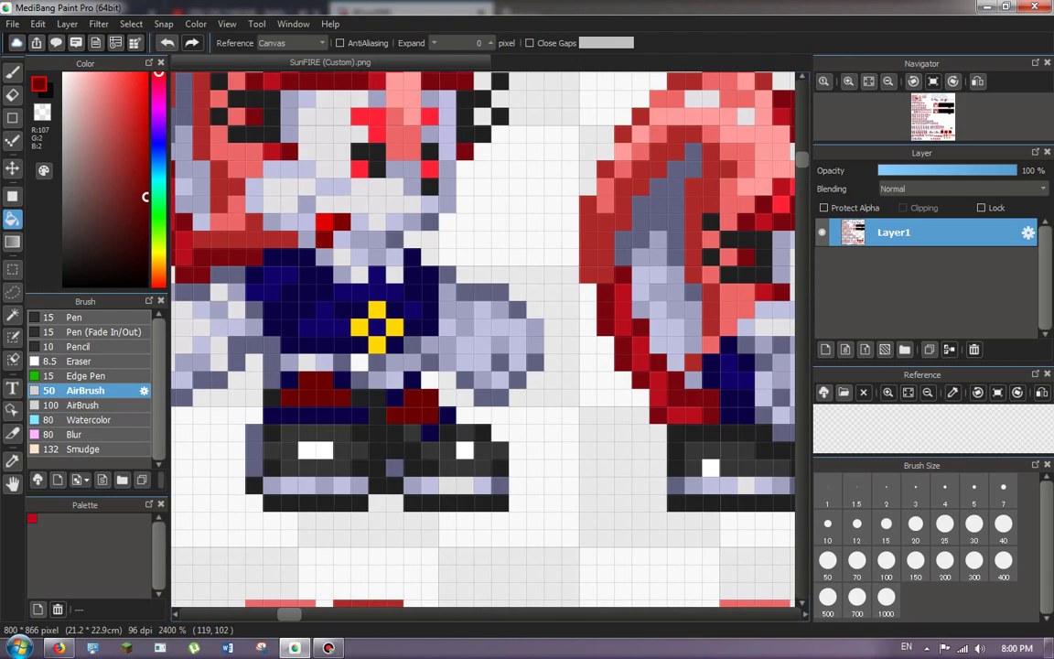
# Fill the navy areas above both shoes of the third sprite in the second row with the dark red.
pyautogui.scroll(-4, 485, 339)
pyautogui.scroll(3, 485, 338)
pyautogui.scroll(-1, 485, 339)
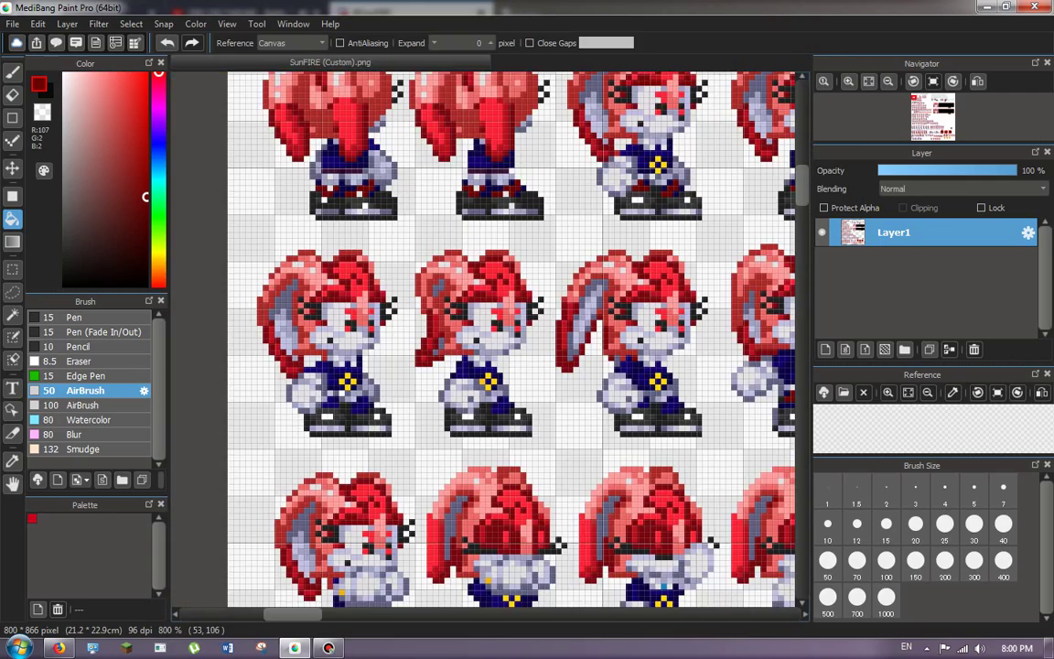
pyautogui.scroll(4, 675, 417)
pyautogui.click(668, 380)
pyautogui.click(546, 368)
# Recolour the navy areas above the shoes of the second row's first two sprites to the dark red.
pyautogui.scroll(-2, 661, 383)
pyautogui.scroll(1, 331, 385)
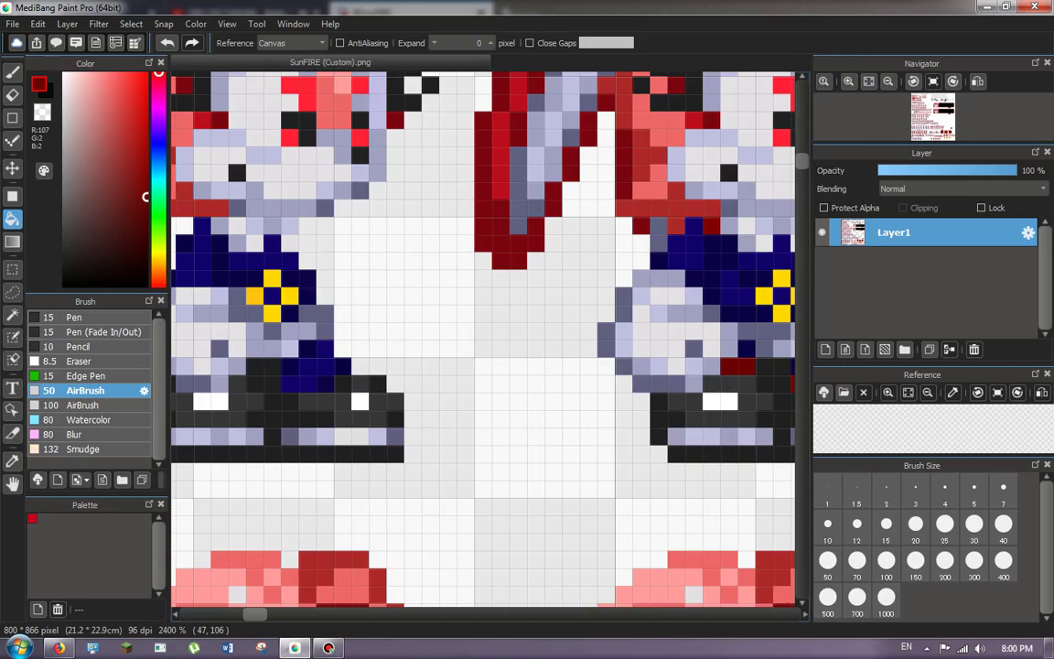
pyautogui.scroll(-4, 262, 330)
pyautogui.scroll(5, 262, 331)
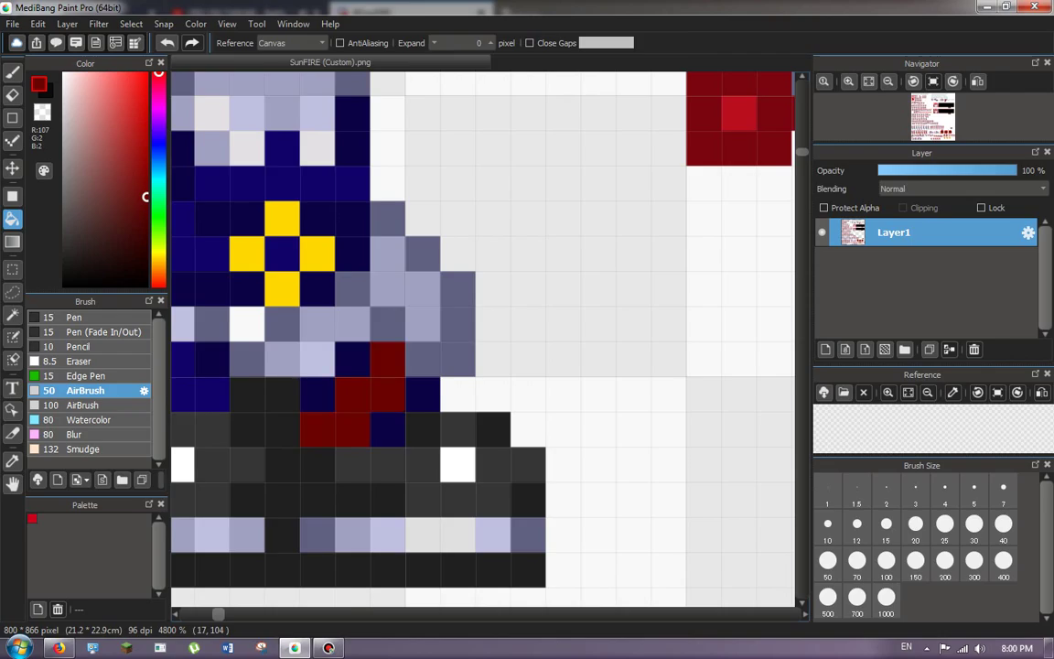
pyautogui.scroll(-4, 485, 338)
pyautogui.scroll(3, 485, 338)
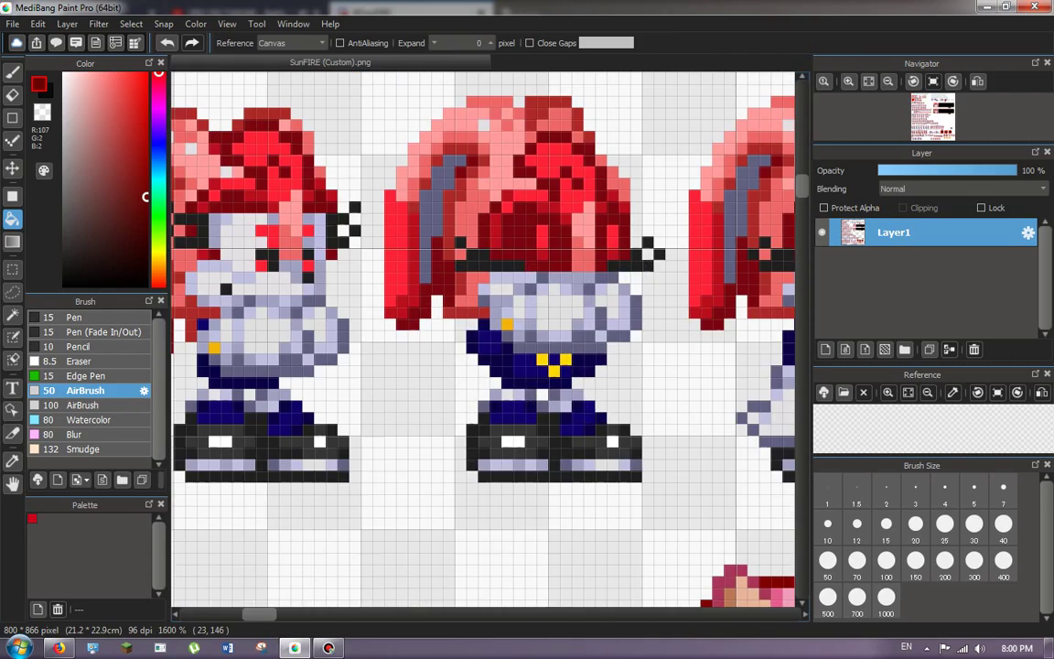
# Fill the navy areas above both shoes of the third row's first two sprites with the dark red.
pyautogui.scroll(1, 222, 369)
pyautogui.click(228, 439)
pyautogui.click(321, 437)
pyautogui.scroll(-1, 307, 428)
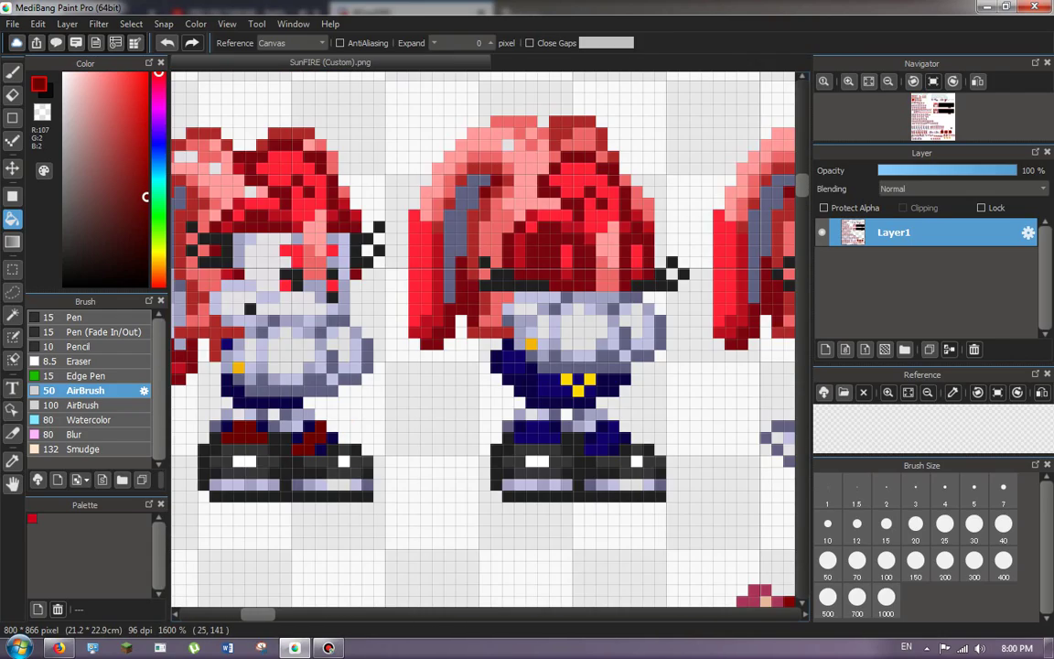
pyautogui.scroll(-3, 485, 389)
# Recolour the navy areas above the shoes of the third, fourth and fifth sprites in the third row to dark red.
pyautogui.scroll(4, 485, 389)
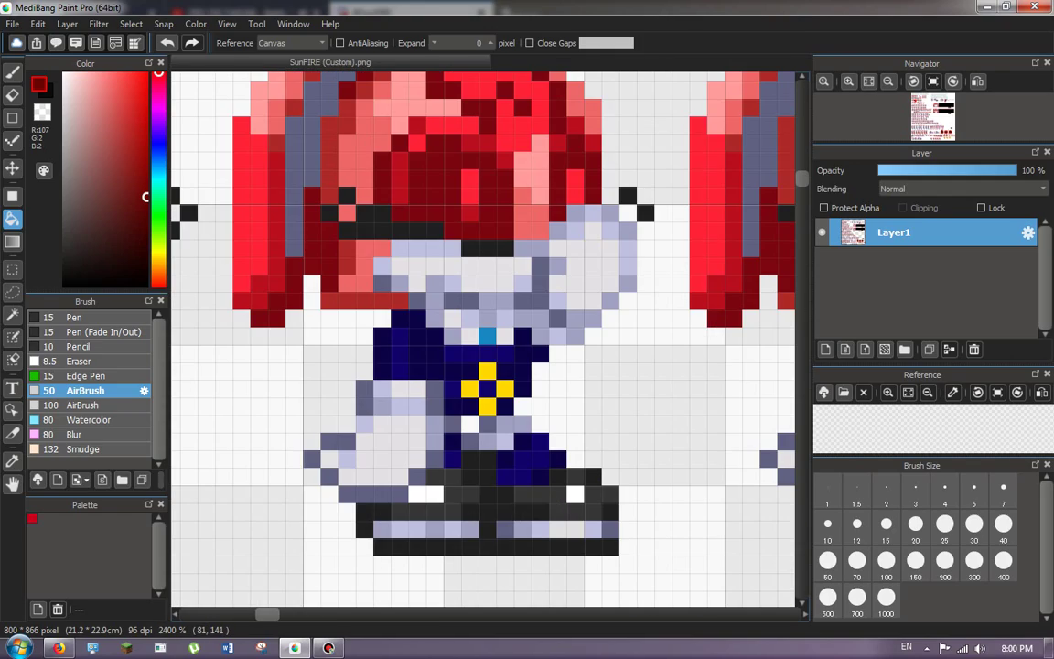
pyautogui.scroll(-3, 483, 403)
pyautogui.scroll(2, 483, 403)
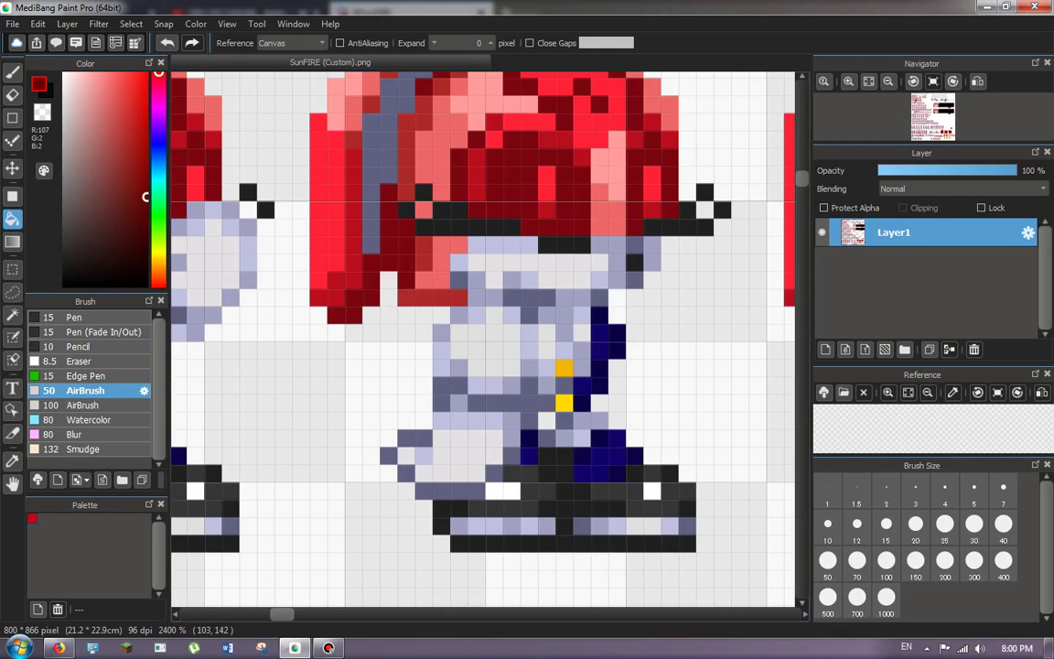
pyautogui.scroll(-2, 483, 403)
pyautogui.scroll(4, 483, 402)
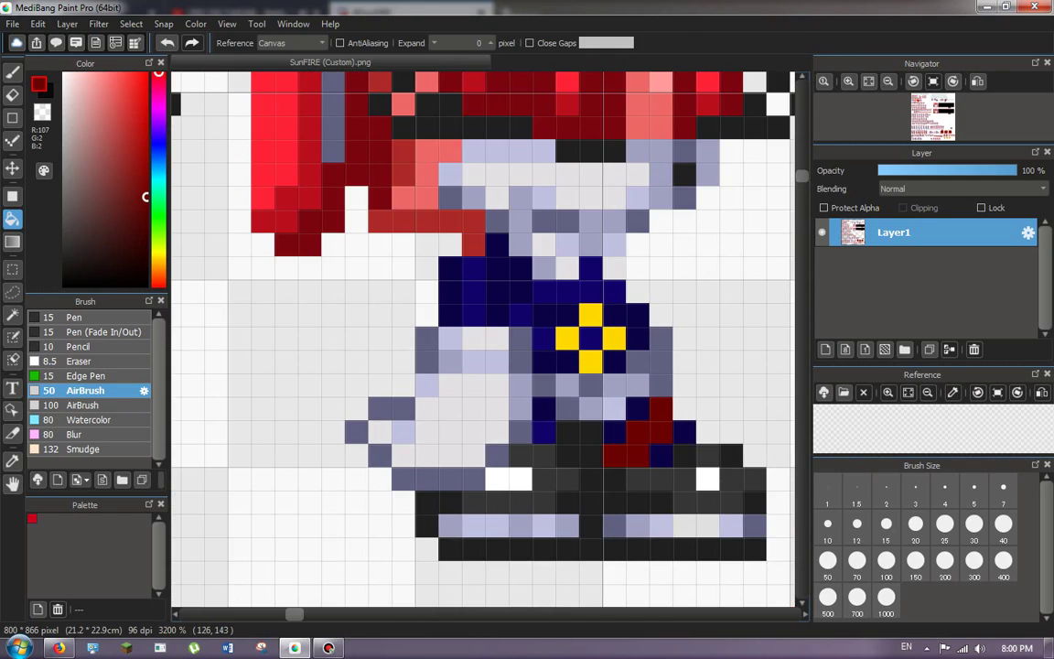
pyautogui.scroll(-4, 483, 403)
# Fill the navy areas above both shoes of the two open-mouthed sprites ending the third row with the dark red.
pyautogui.scroll(1, 483, 403)
pyautogui.scroll(3, 483, 402)
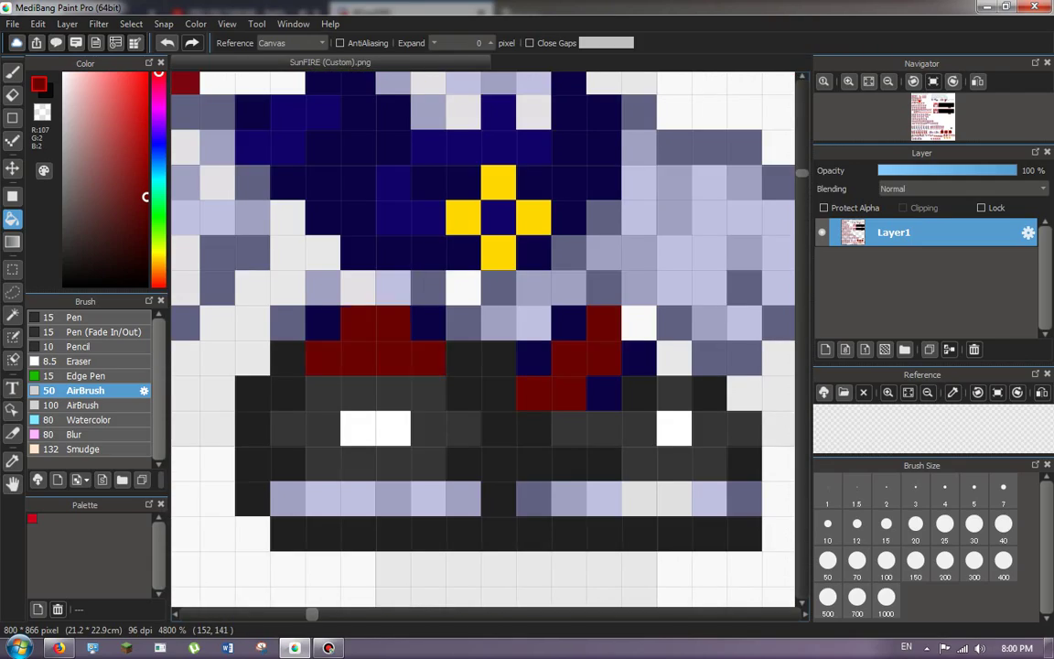
pyautogui.scroll(-3, 483, 403)
pyautogui.scroll(3, 483, 403)
pyautogui.scroll(-4, 483, 402)
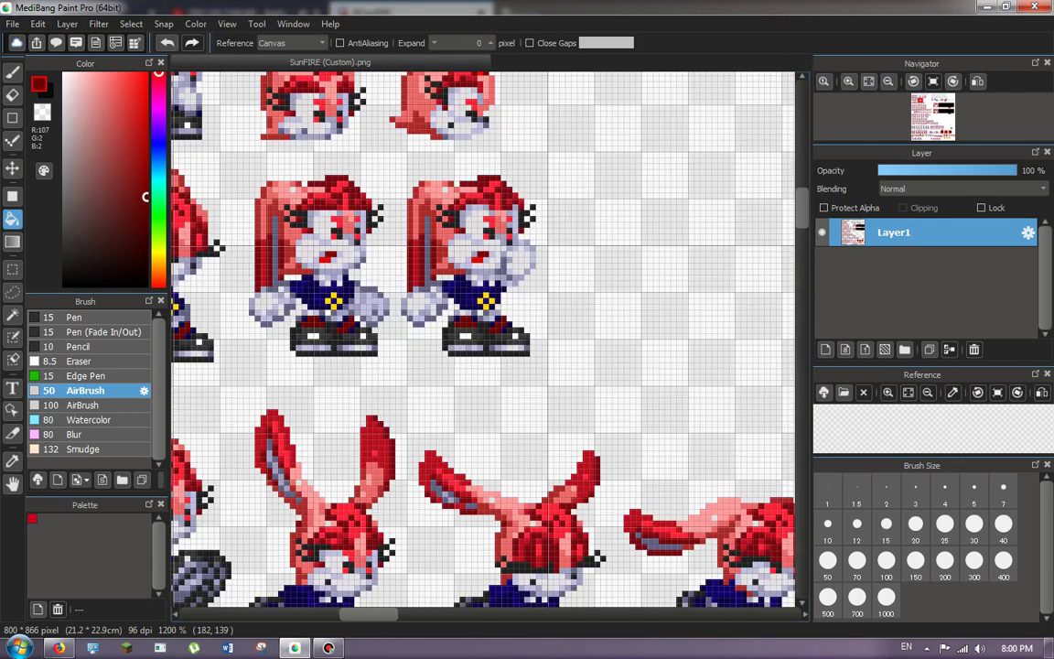
# Recolour the navy areas beside the shoes of the three crouching sprites at the end of the fourth row to dark red.
pyautogui.scroll(3, 483, 402)
pyautogui.scroll(1, 483, 403)
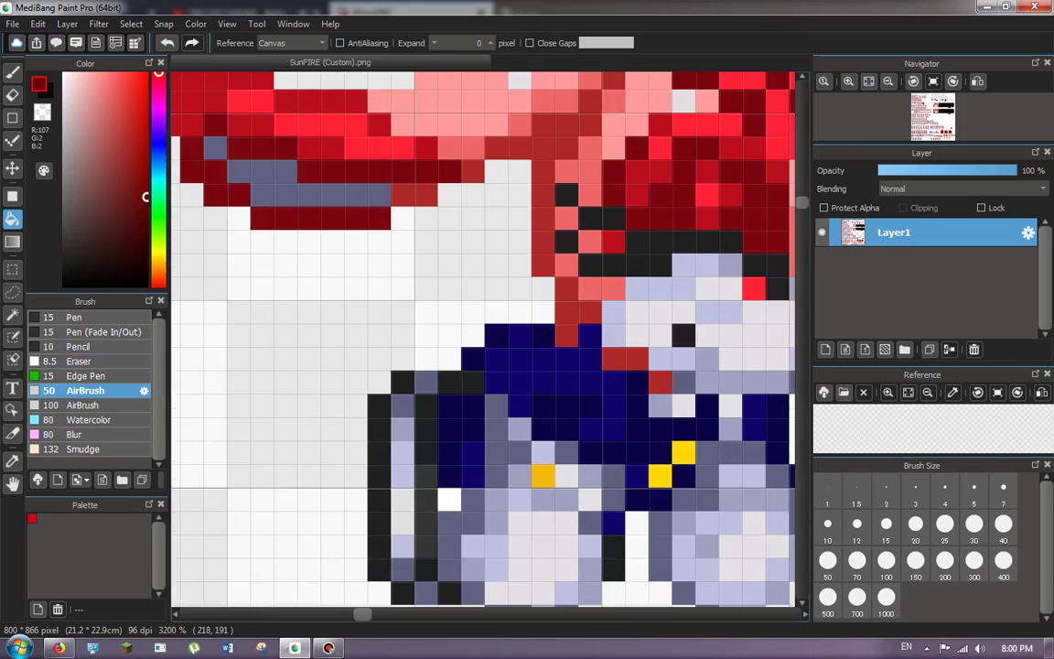
pyautogui.scroll(-4, 483, 403)
pyautogui.scroll(3, 483, 402)
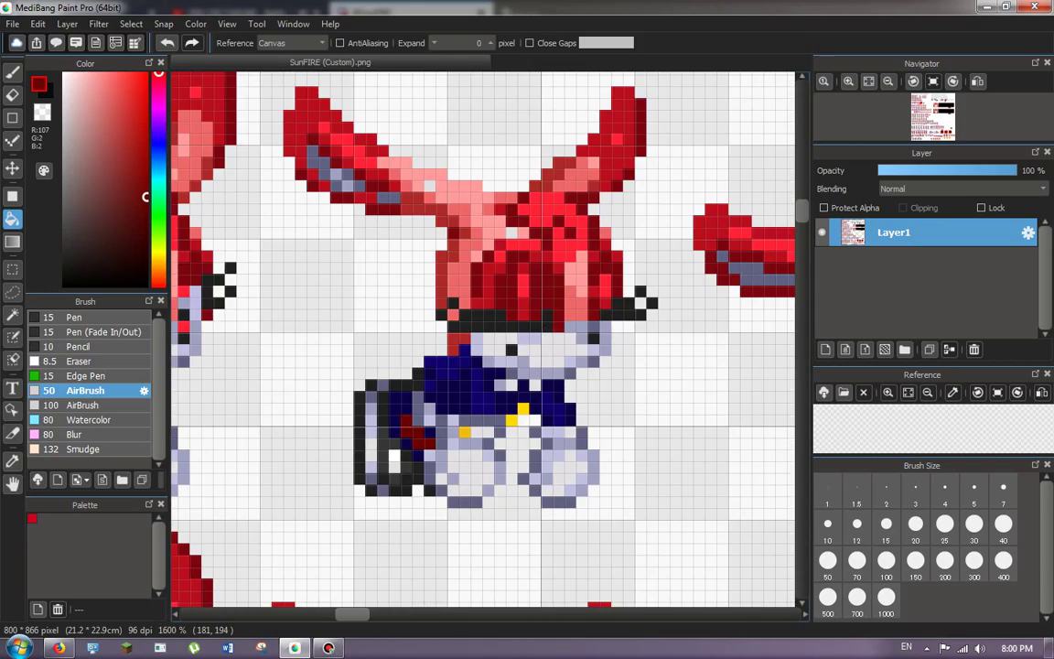
pyautogui.scroll(-3, 483, 402)
pyautogui.scroll(3, 483, 403)
pyautogui.scroll(-3, 483, 402)
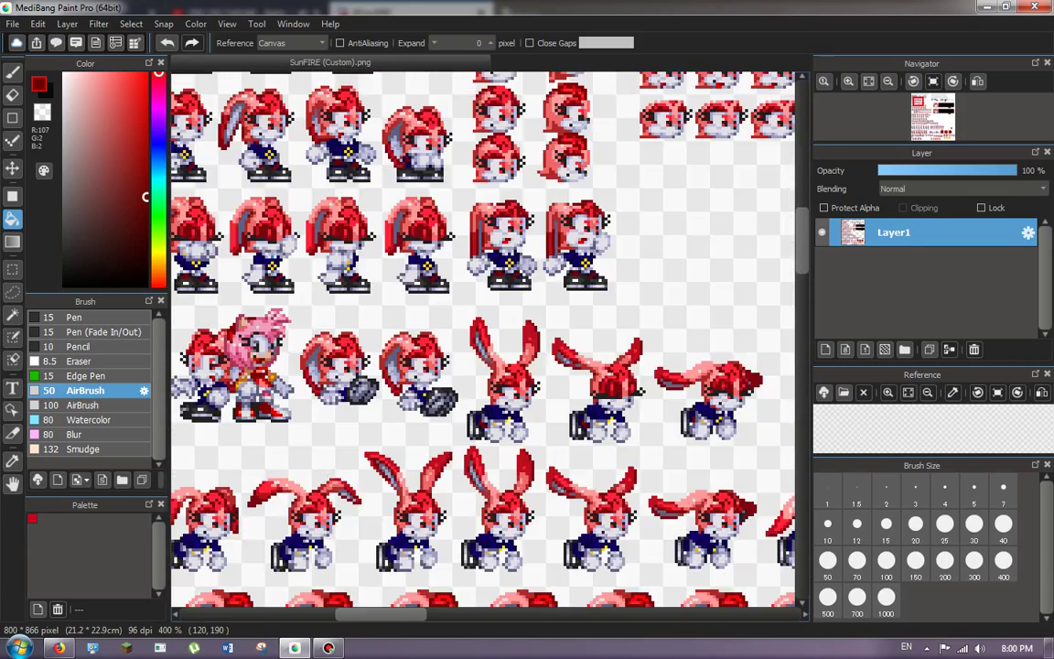
# Examine the shoes of the remaining fourth-row sprites, including the one beside the pink character, for navy areas to recolour.
pyautogui.scroll(4, 483, 402)
pyautogui.scroll(-3, 483, 403)
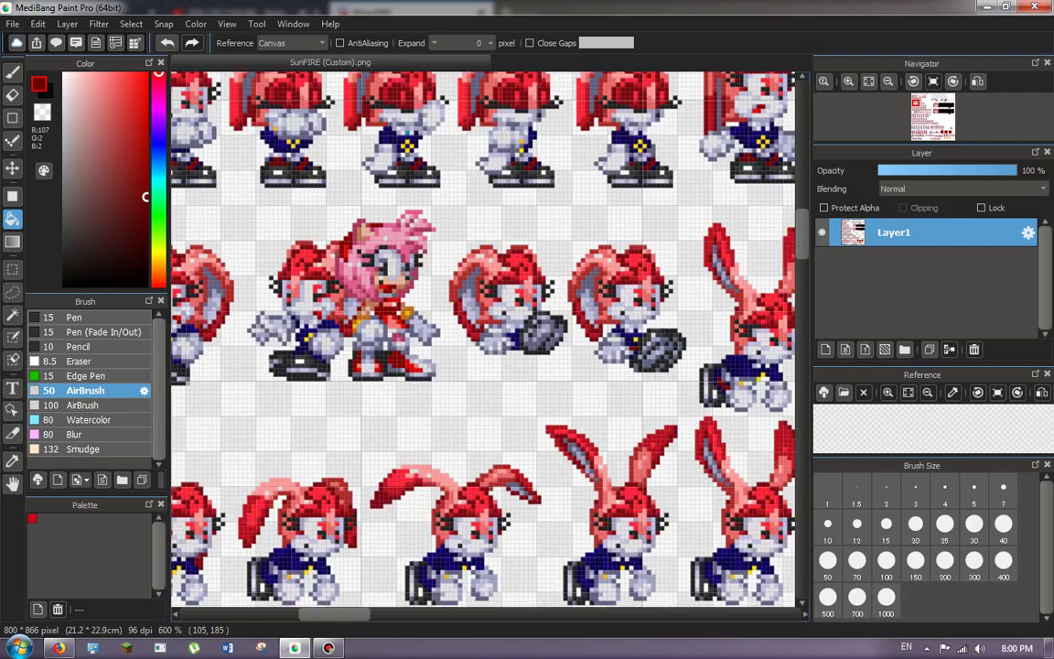
pyautogui.scroll(2, 483, 402)
pyautogui.scroll(-3, 483, 402)
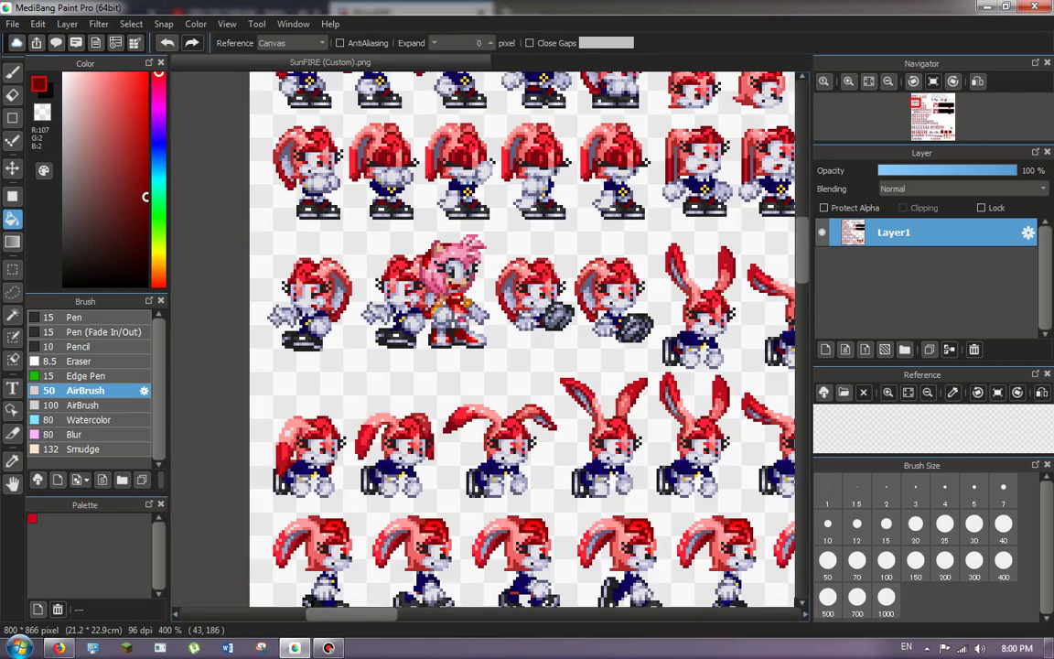
pyautogui.scroll(4, 483, 402)
pyautogui.scroll(-3, 483, 402)
pyautogui.scroll(3, 483, 402)
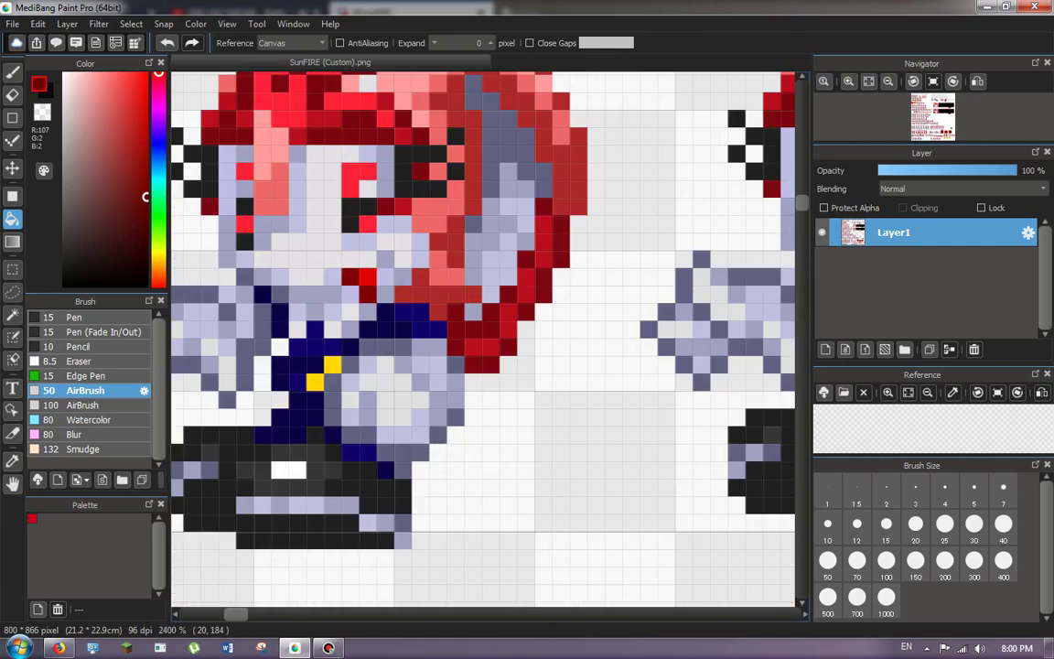
pyautogui.scroll(-3, 483, 403)
# Fill the navy areas beside the shoes of the first two crouching sprites in the fifth row with the dark red.
pyautogui.scroll(2, 483, 402)
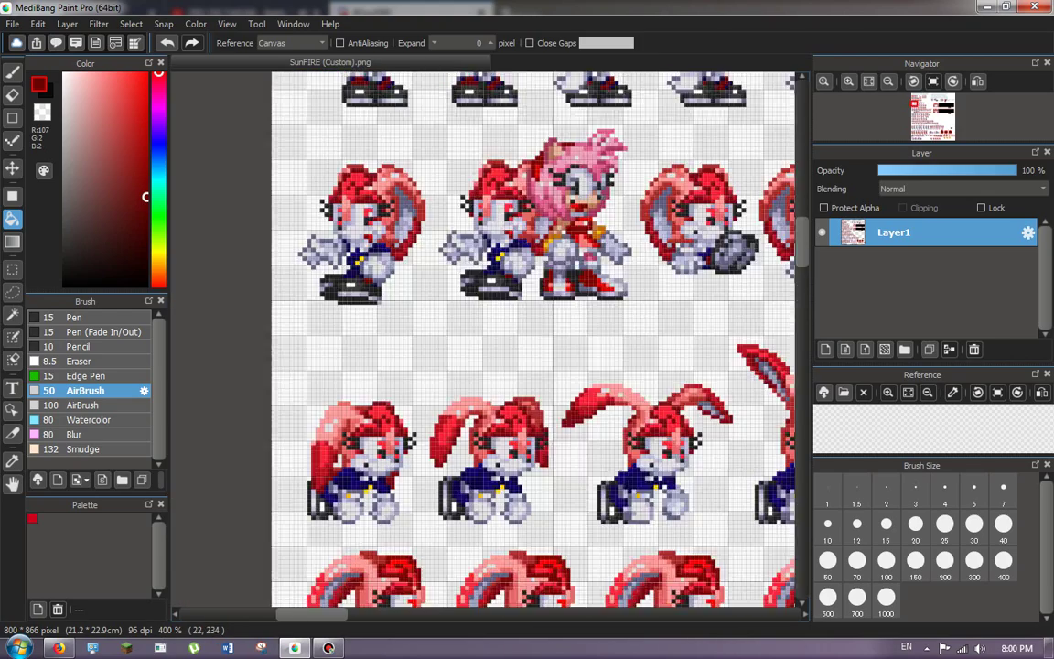
pyautogui.scroll(2, 262, 512)
pyautogui.click(260, 471)
pyautogui.scroll(-1, 262, 485)
pyautogui.scroll(1, 265, 499)
pyautogui.scroll(-4, 357, 485)
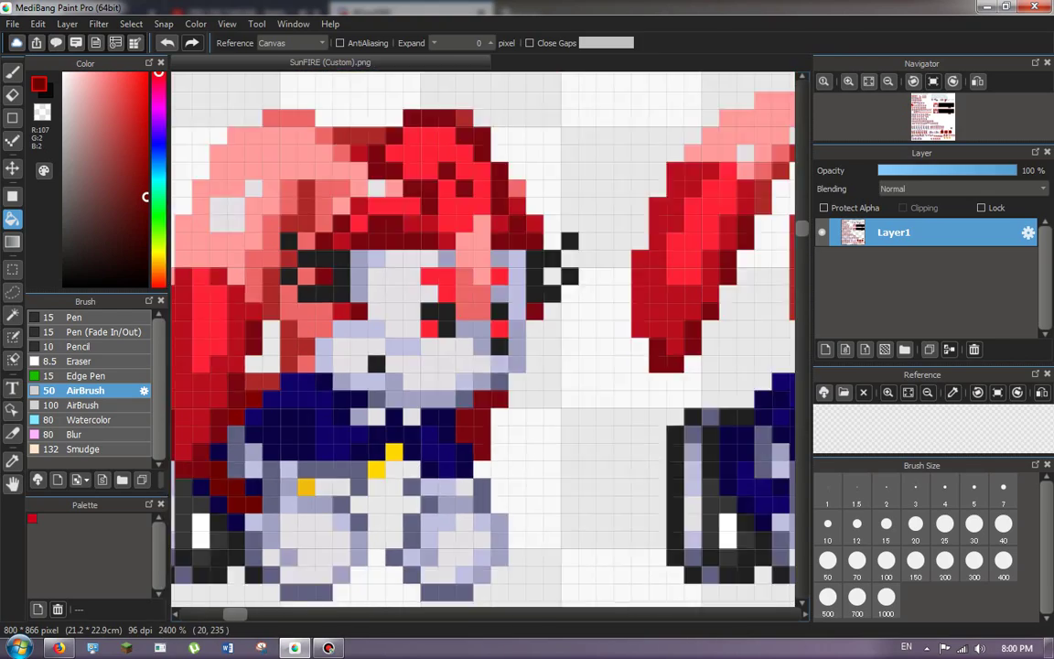
pyautogui.scroll(2, 483, 403)
pyautogui.scroll(-3, 483, 402)
# Recolour the navy areas beside the shoes of the third, fourth and fifth crouching sprites in the fifth row to dark red.
pyautogui.scroll(2, 483, 402)
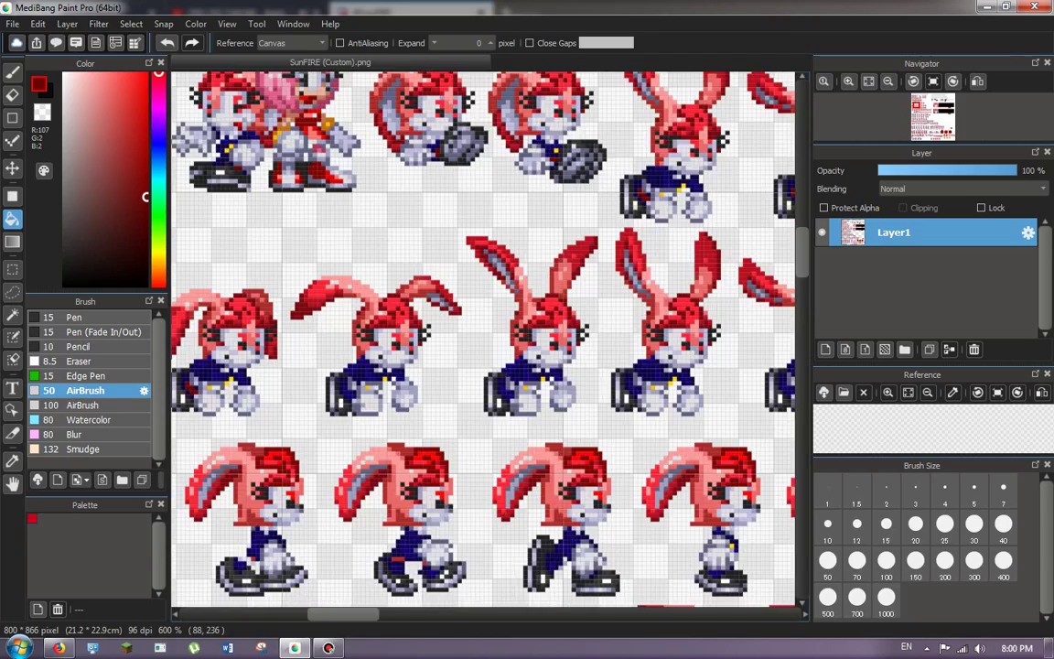
pyautogui.scroll(2, 484, 403)
pyautogui.scroll(-2, 483, 403)
pyautogui.scroll(2, 483, 403)
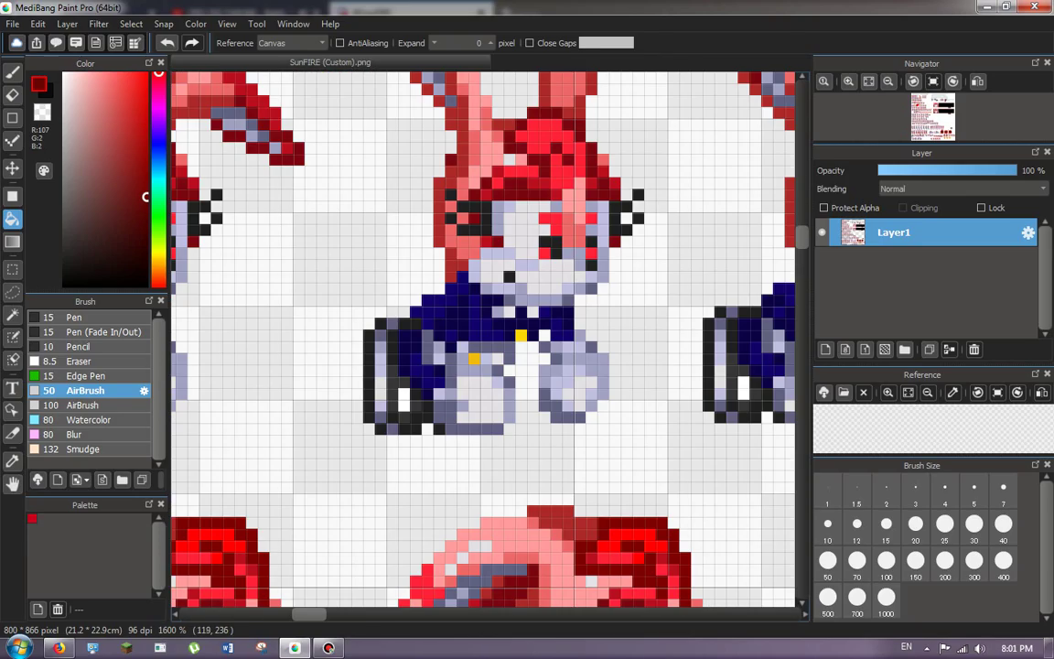
pyautogui.scroll(-3, 483, 403)
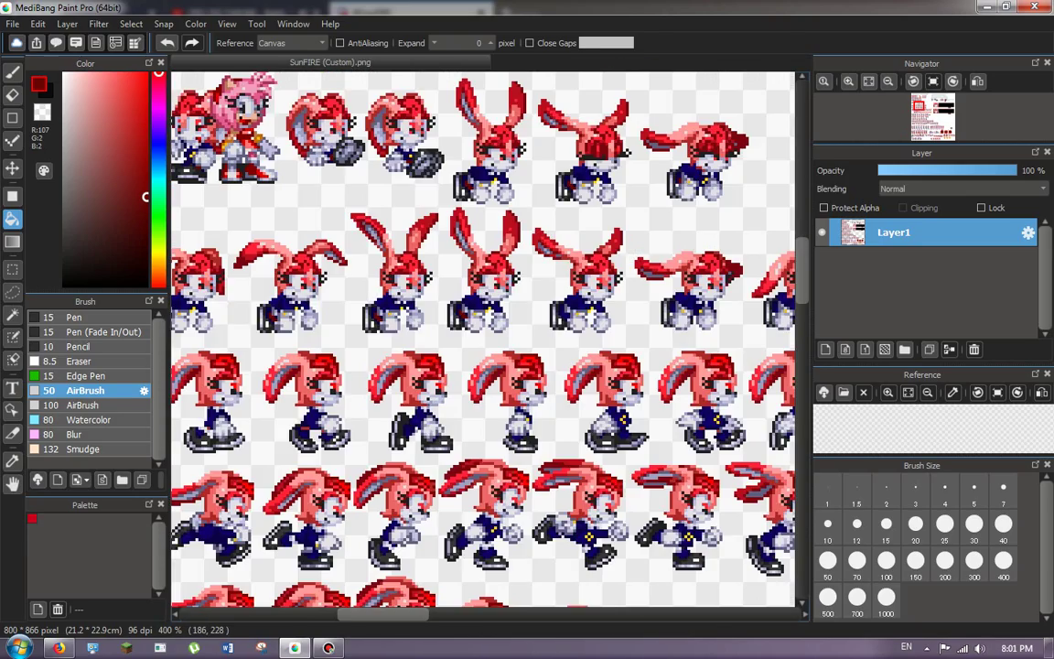
# Fill the navy areas beside the shoes of the last three crouching sprites in the fifth row with the dark red.
pyautogui.scroll(2, 483, 402)
pyautogui.scroll(-2, 483, 403)
pyautogui.scroll(3, 483, 402)
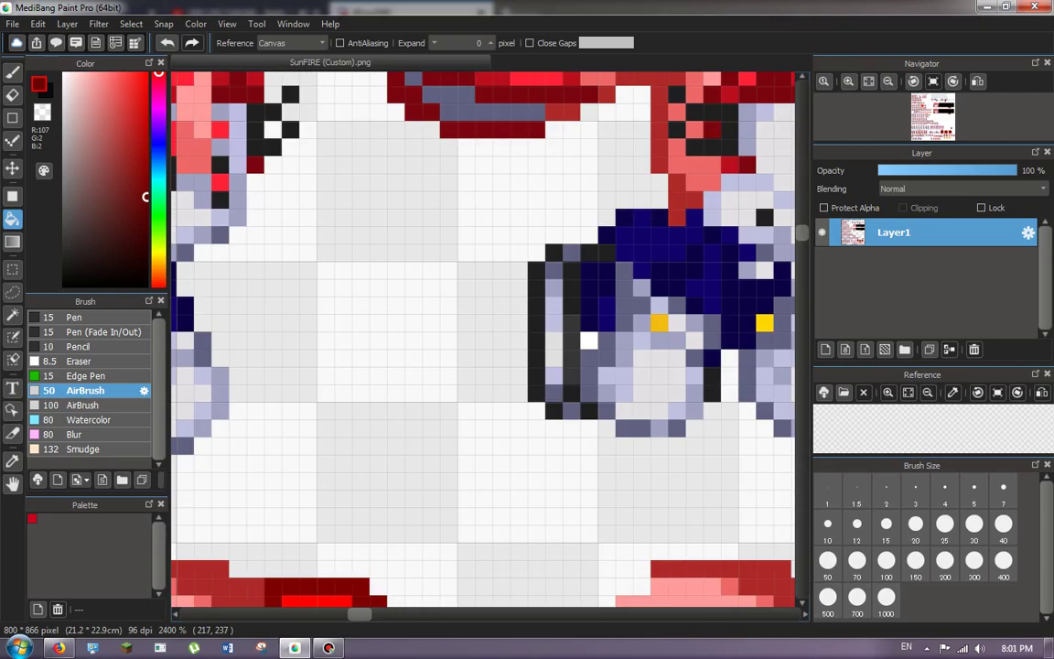
pyautogui.scroll(-3, 483, 402)
pyautogui.scroll(4, 483, 402)
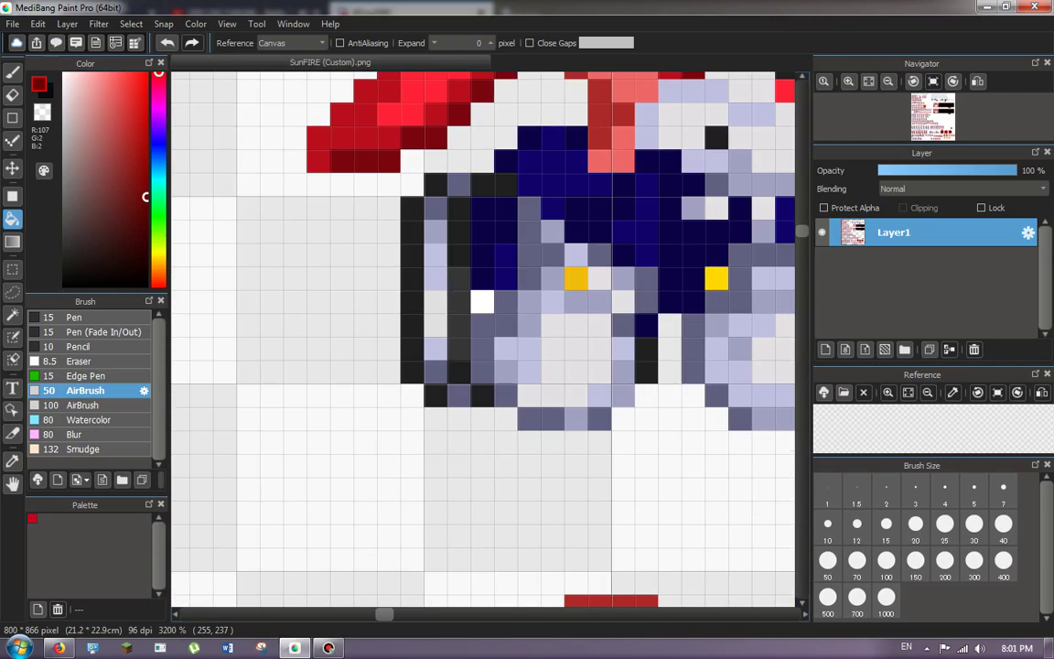
pyautogui.scroll(-4, 483, 403)
# Recolour the navy areas above the shoes of the last three walking sprites in the sixth row to dark red.
pyautogui.scroll(3, 483, 402)
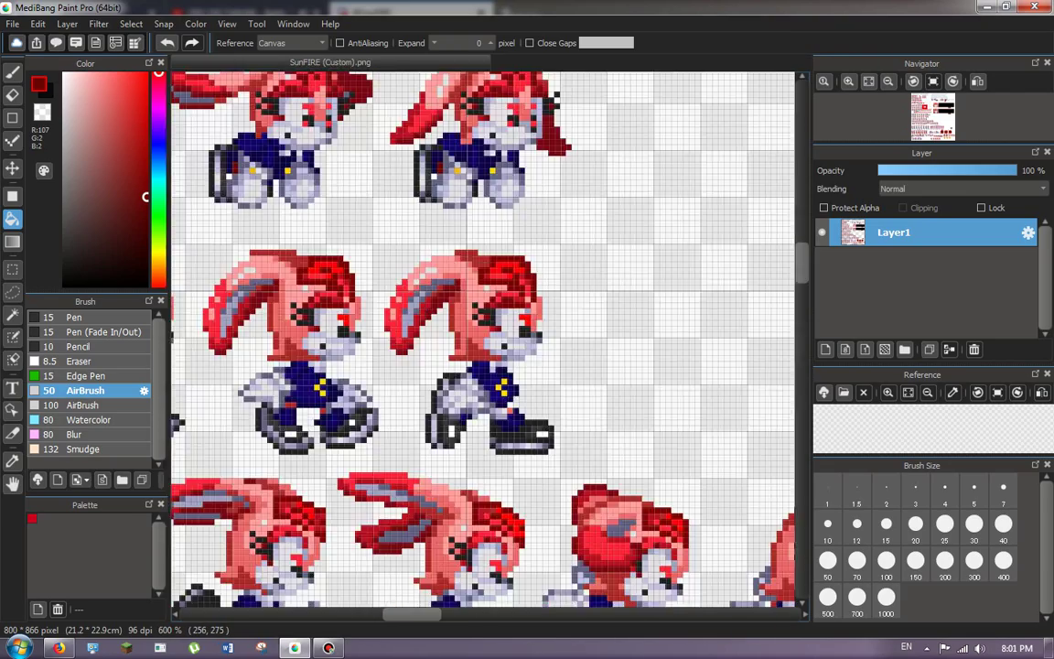
pyautogui.scroll(1, 526, 416)
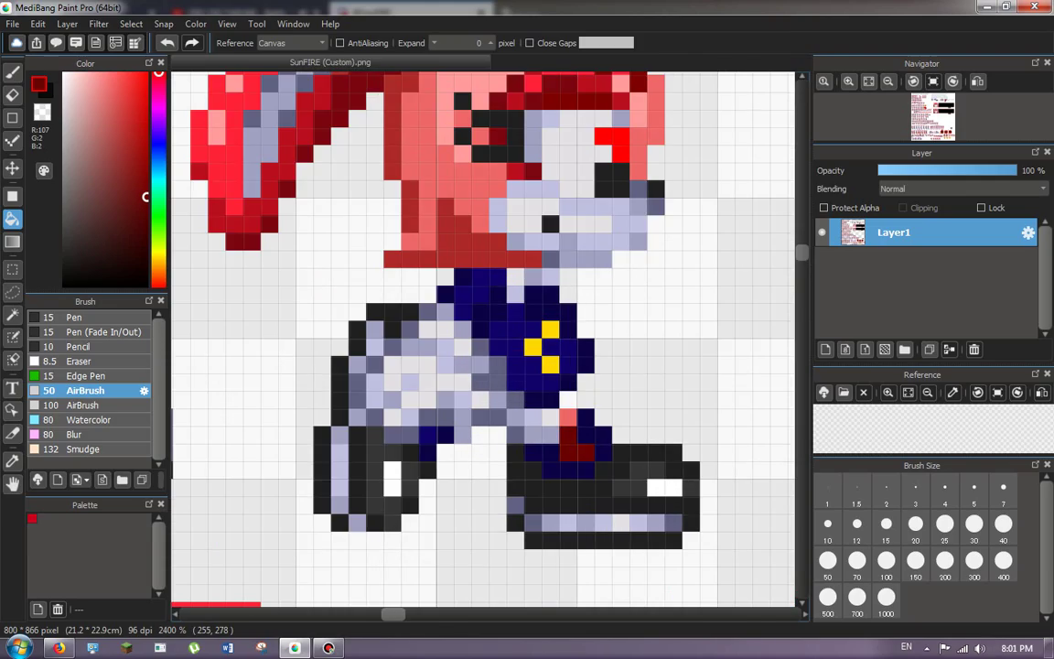
pyautogui.scroll(-3, 502, 390)
pyautogui.scroll(3, 501, 390)
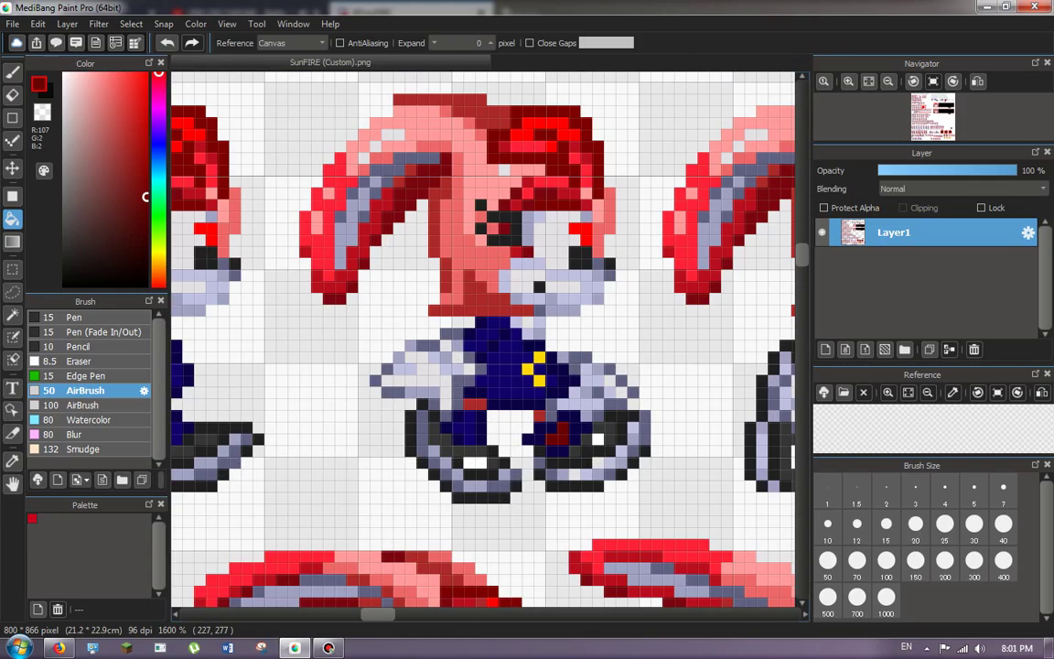
pyautogui.scroll(-3, 534, 371)
pyautogui.scroll(3, 534, 371)
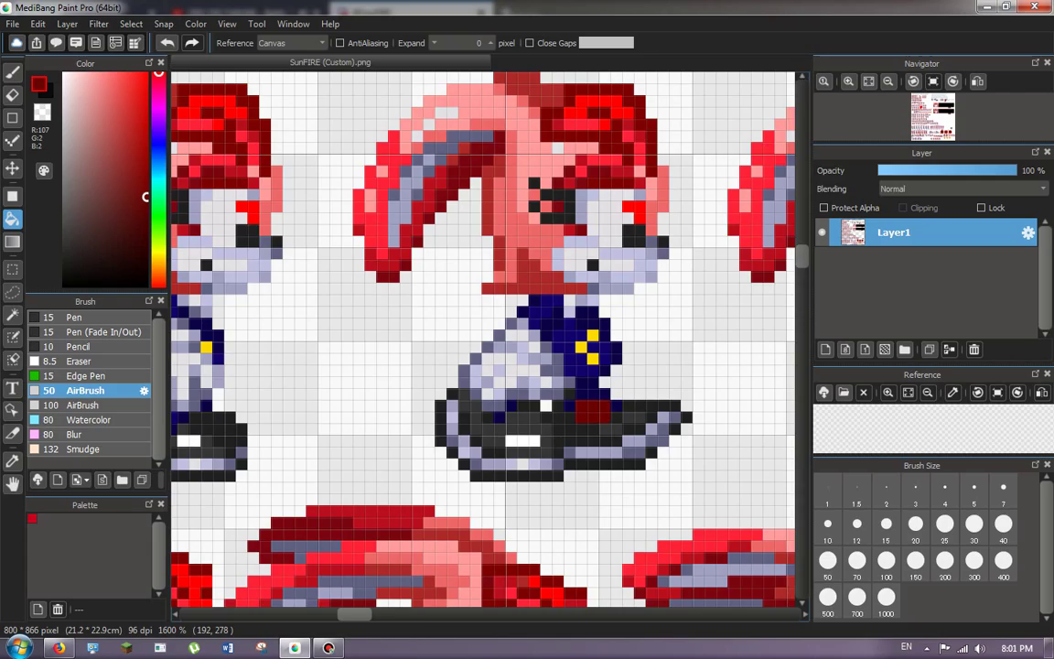
pyautogui.scroll(-3, 533, 370)
# Fill the navy shoe areas of the fifth and fourth walking sprites in the sixth row with the dark red.
pyautogui.scroll(4, 533, 370)
pyautogui.scroll(-3, 533, 370)
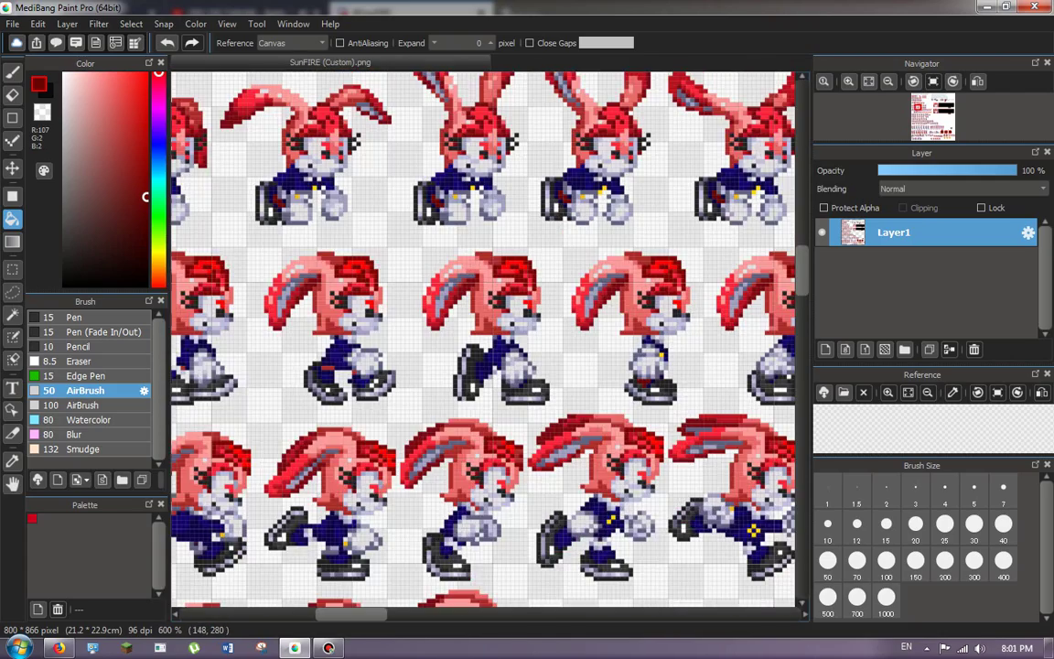
pyautogui.scroll(5, 534, 371)
pyautogui.scroll(-2, 533, 371)
pyautogui.scroll(-3, 533, 370)
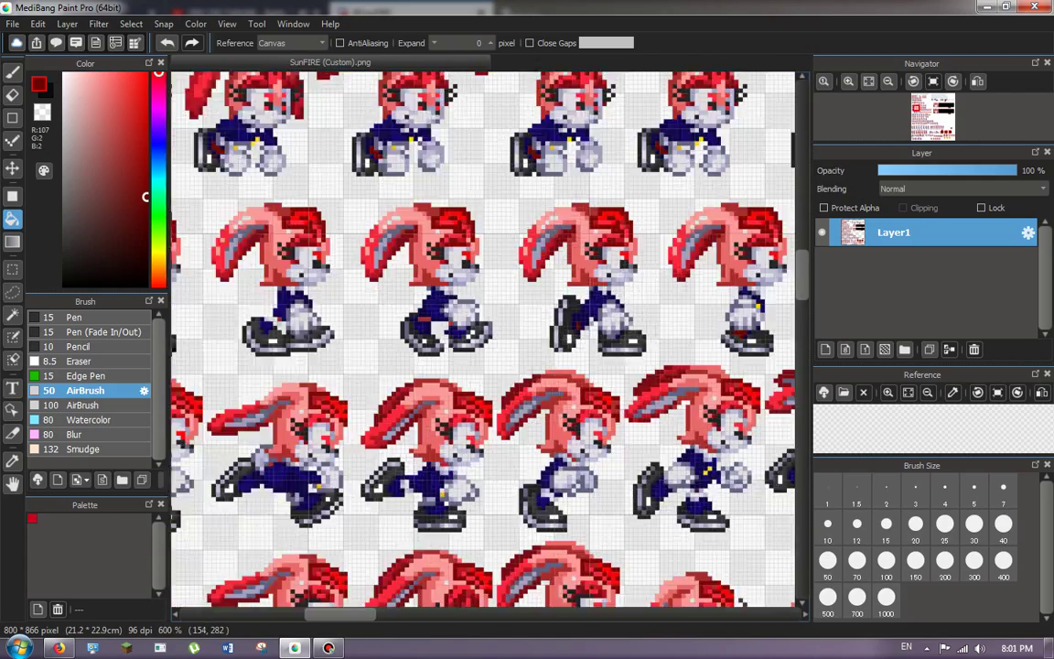
# Recolour the navy shoe areas of the first three walking sprites in the sixth row to dark red.
pyautogui.scroll(4, 533, 370)
pyautogui.scroll(-4, 533, 370)
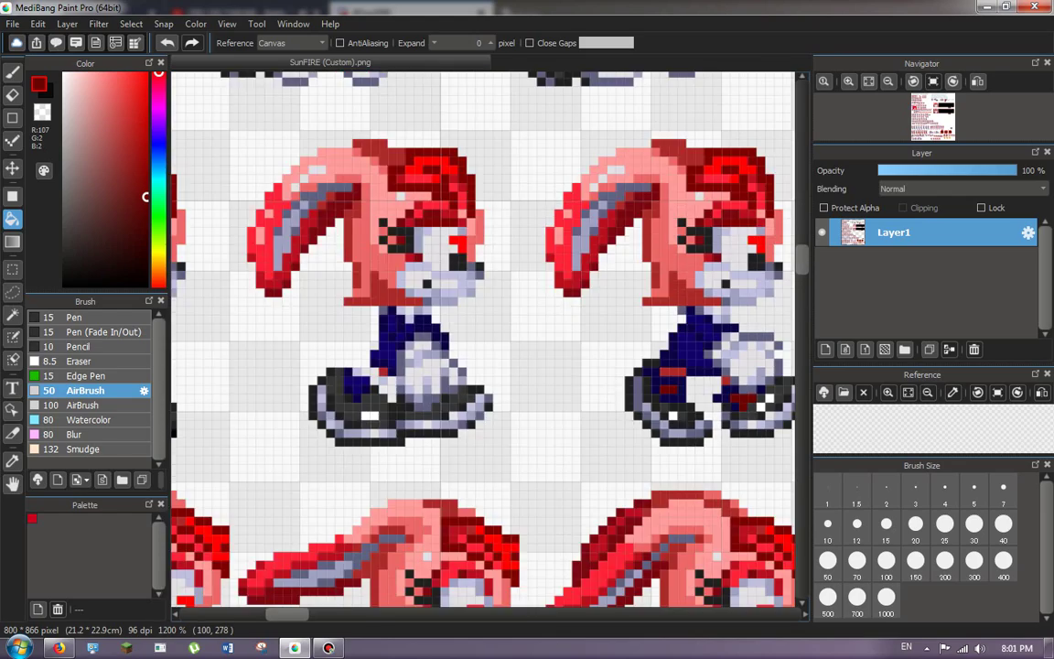
pyautogui.scroll(3, 534, 371)
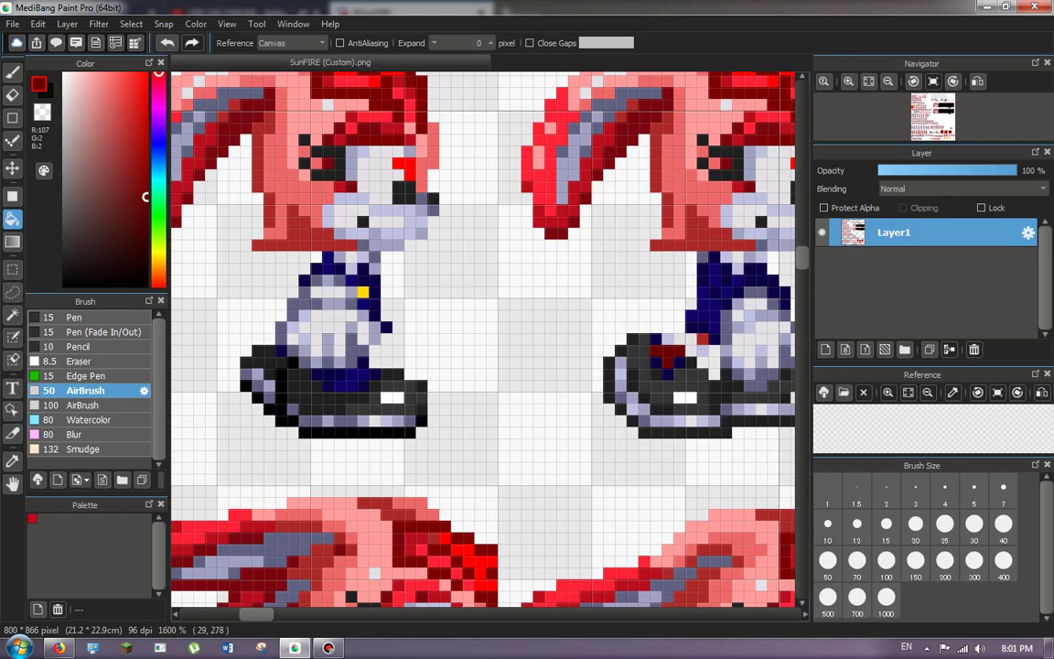
pyautogui.scroll(-3, 533, 371)
# Fill the navy areas above both shoes of the first two running sprites in the seventh row with the dark red.
pyautogui.scroll(4, 534, 370)
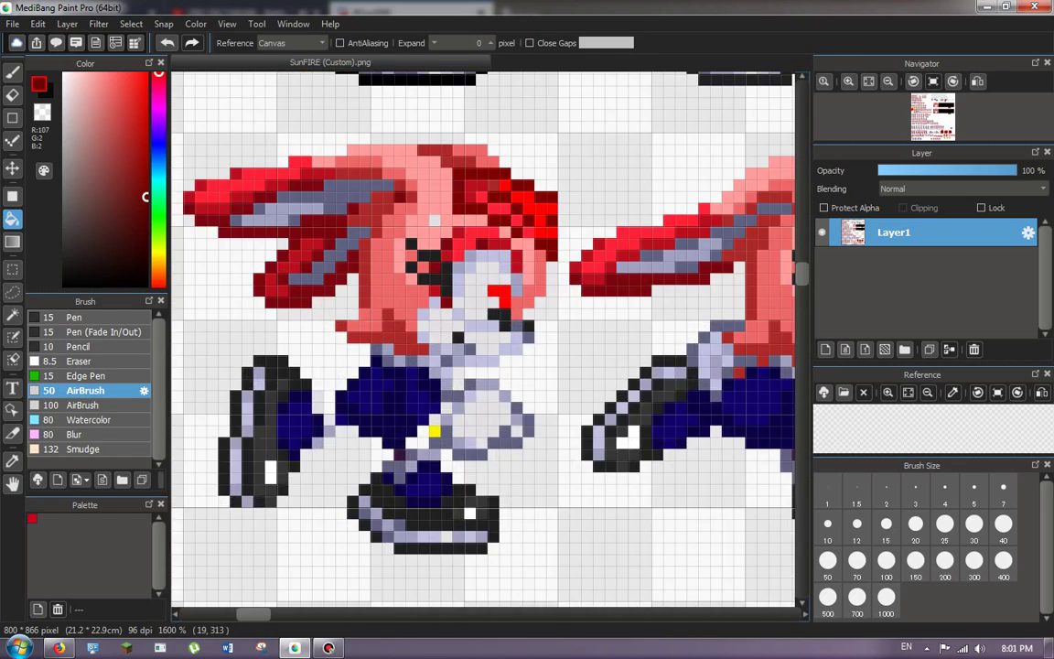
pyautogui.click(293, 420)
pyautogui.click(423, 484)
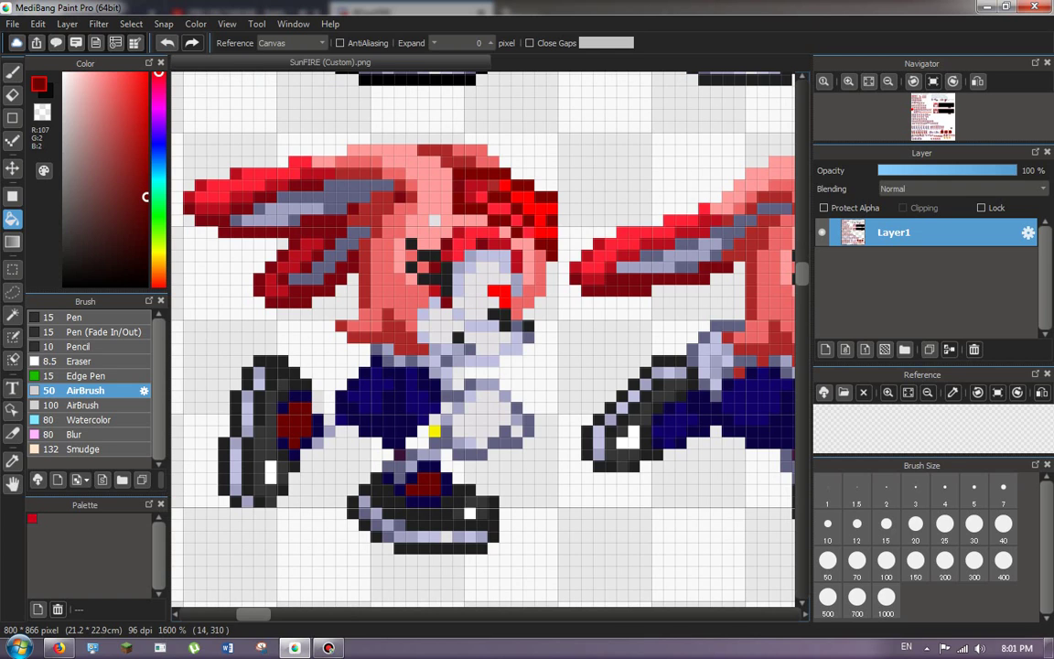
pyautogui.scroll(-4, 533, 370)
pyautogui.scroll(5, 533, 370)
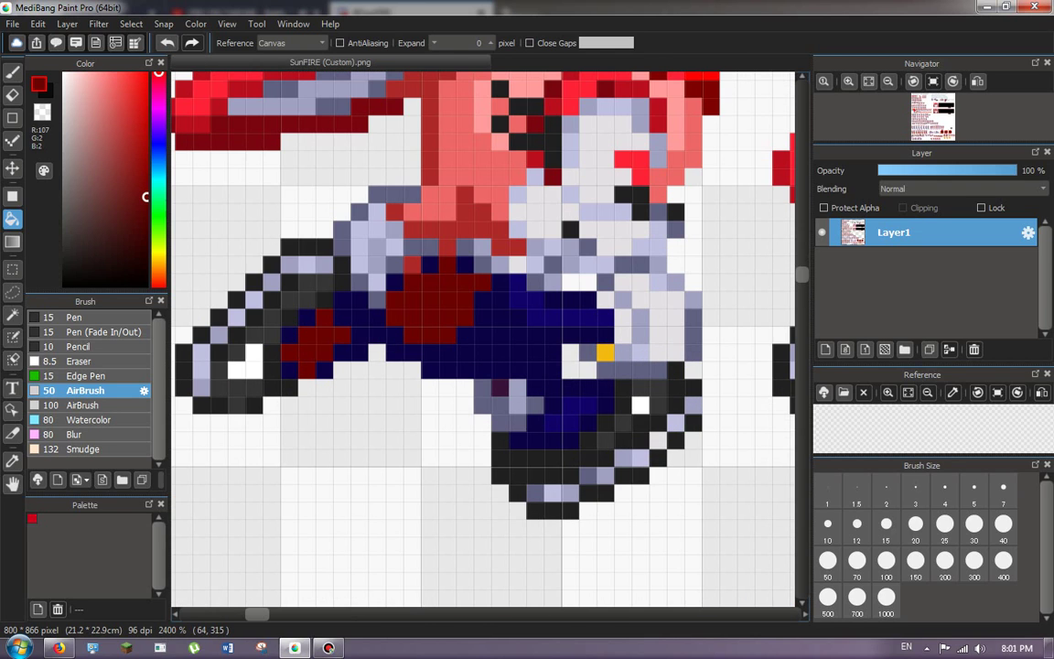
pyautogui.scroll(-6, 533, 370)
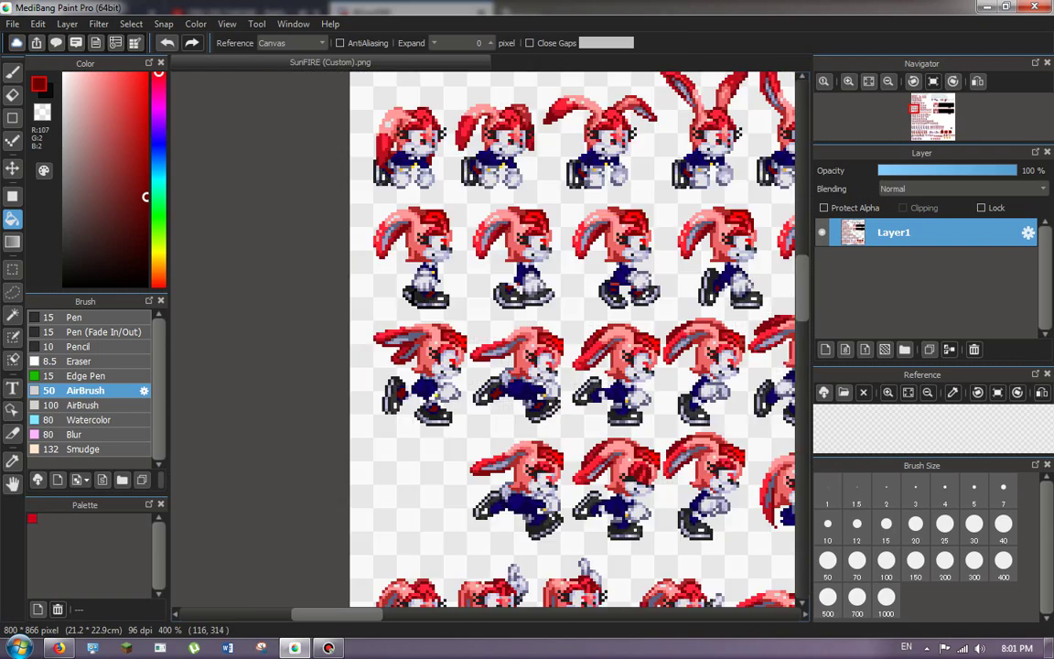
# Recolour the navy areas above the shoes of the third and fourth running sprites in the seventh row to dark red.
pyautogui.scroll(5, 533, 371)
pyautogui.click(446, 450)
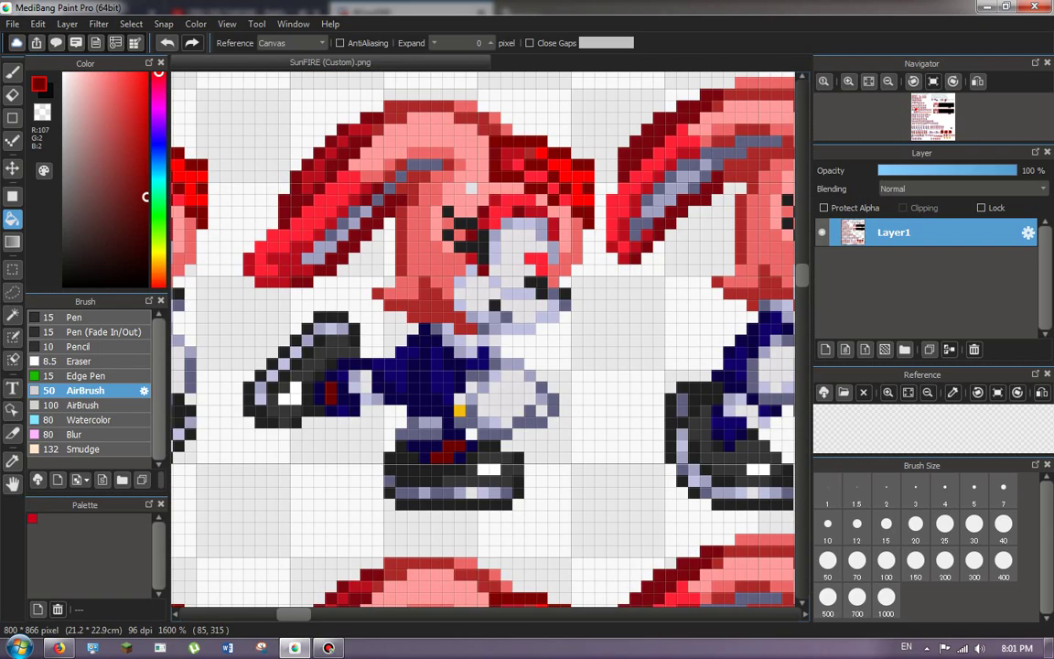
pyautogui.scroll(-4, 533, 370)
pyautogui.scroll(6, 534, 370)
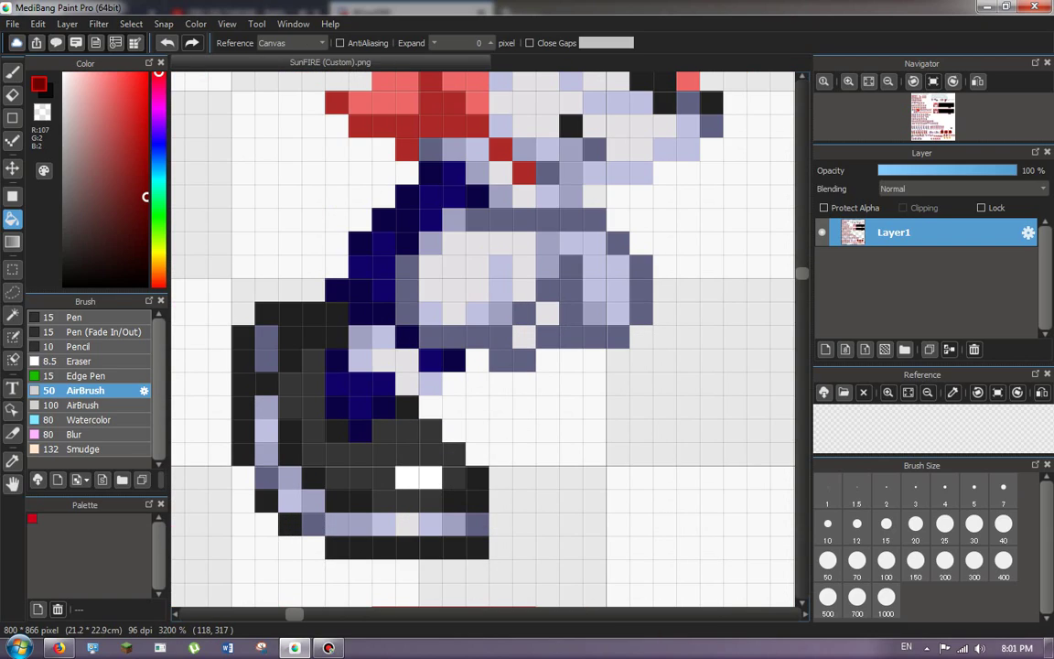
pyautogui.scroll(-5, 361, 366)
# Fill the navy areas above both shoes of the seventh row's fifth running sprite with the dark red.
pyautogui.scroll(4, 439, 355)
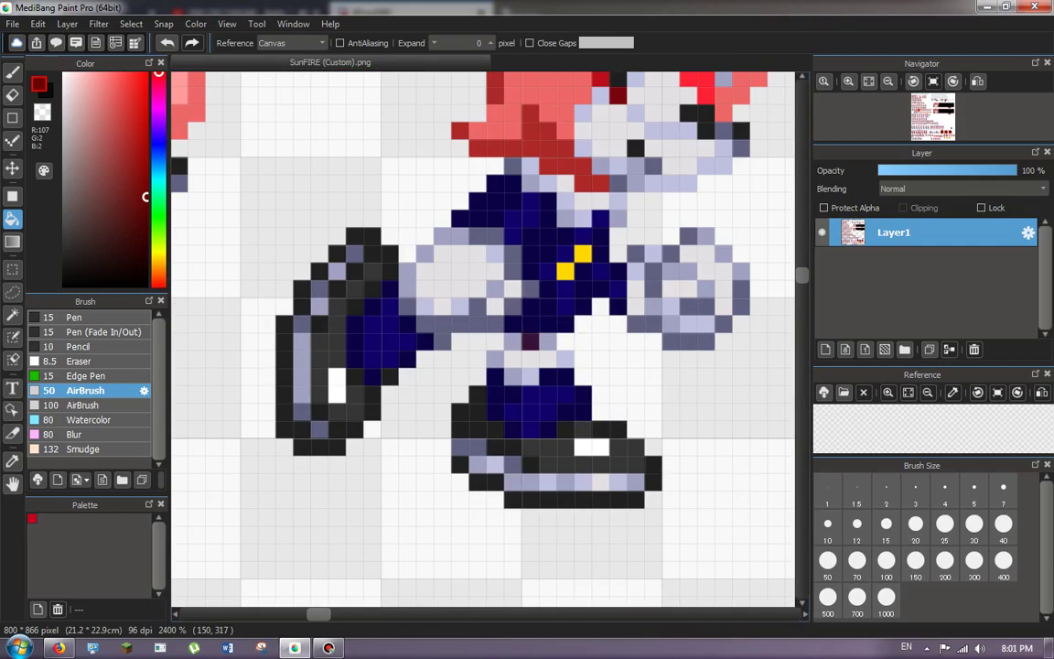
pyautogui.click(538, 403)
pyautogui.click(373, 358)
pyautogui.scroll(-5, 483, 338)
# Fill the navy areas above both shoes of the sixth and seventh running sprites in the seventh row with dark red.
pyautogui.scroll(5, 483, 339)
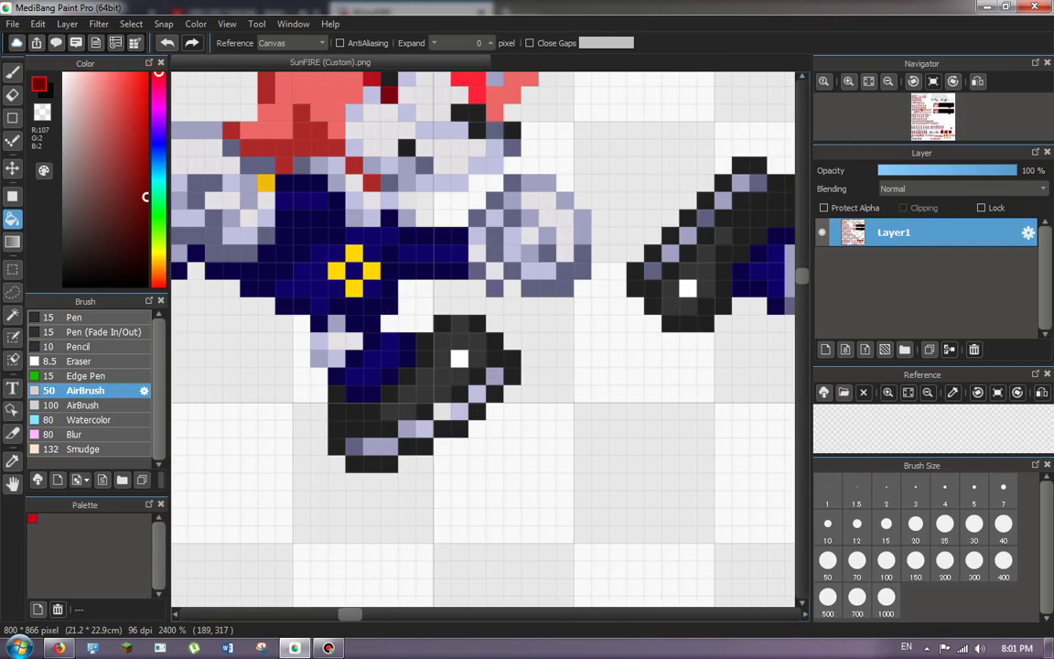
pyautogui.scroll(-1, 483, 338)
pyautogui.scroll(1, 332, 293)
pyautogui.click(335, 318)
pyautogui.scroll(-3, 284, 313)
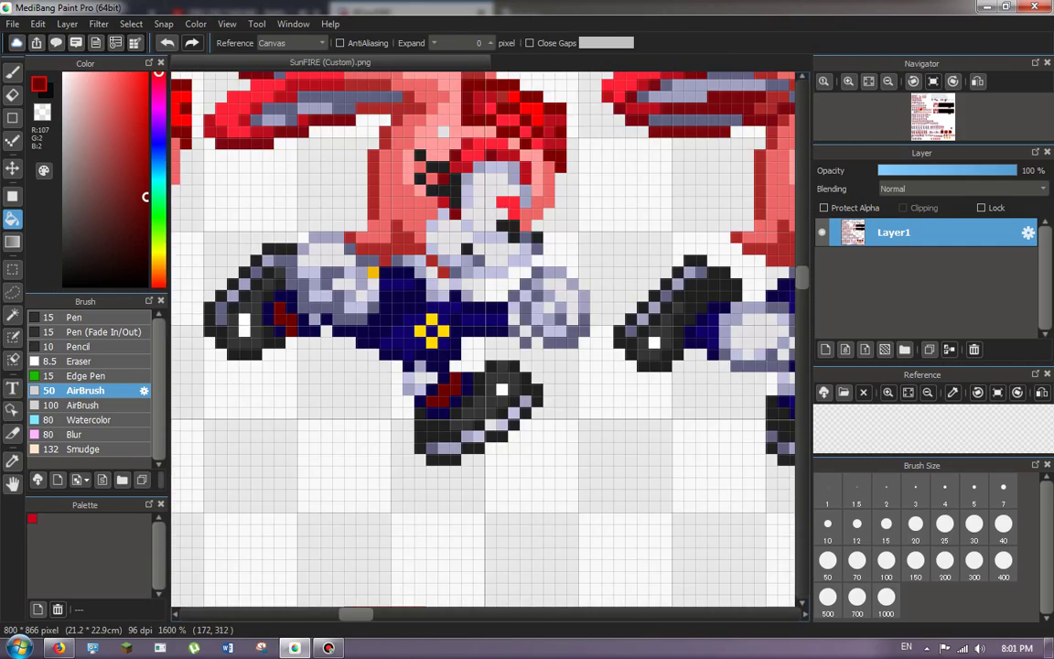
pyautogui.scroll(2, 478, 316)
pyautogui.scroll(1, 490, 345)
pyautogui.click(683, 382)
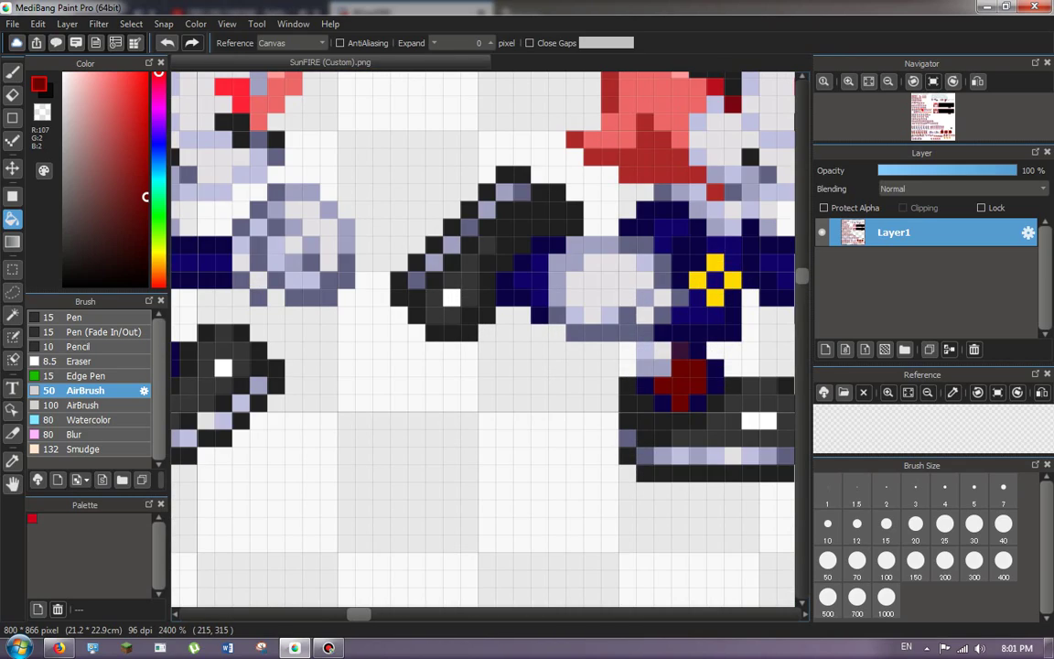
pyautogui.click(528, 280)
# Recolour the navy shoe areas of the last four running sprites in the seventh row to dark red.
pyautogui.scroll(-3, 345, 295)
pyautogui.scroll(2, 483, 339)
pyautogui.scroll(-3, 483, 338)
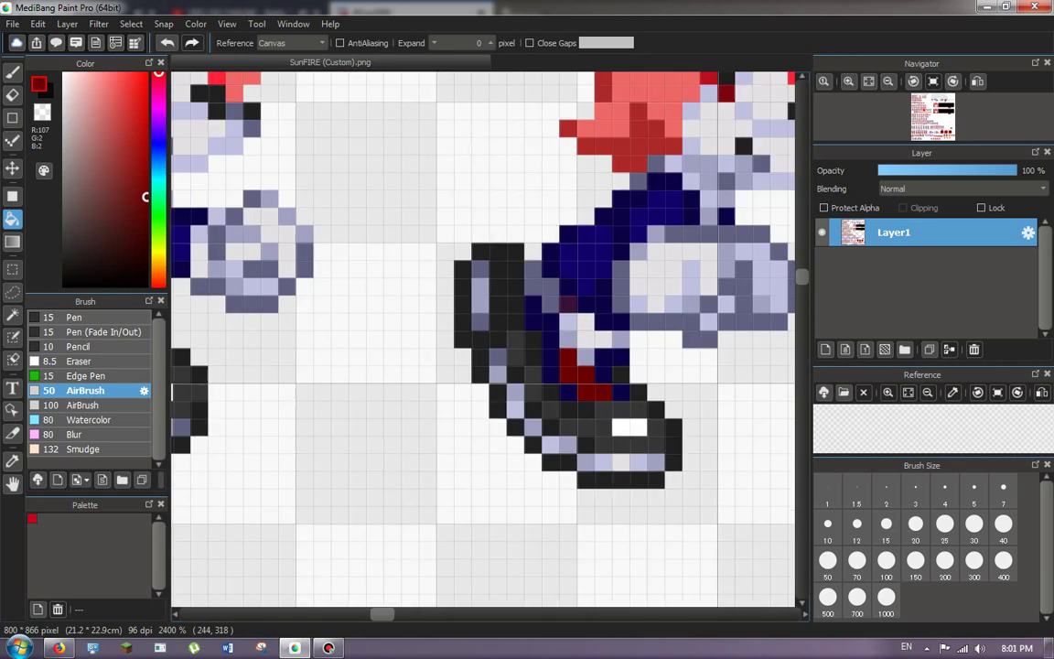
pyautogui.scroll(3, 483, 339)
pyautogui.scroll(-4, 567, 353)
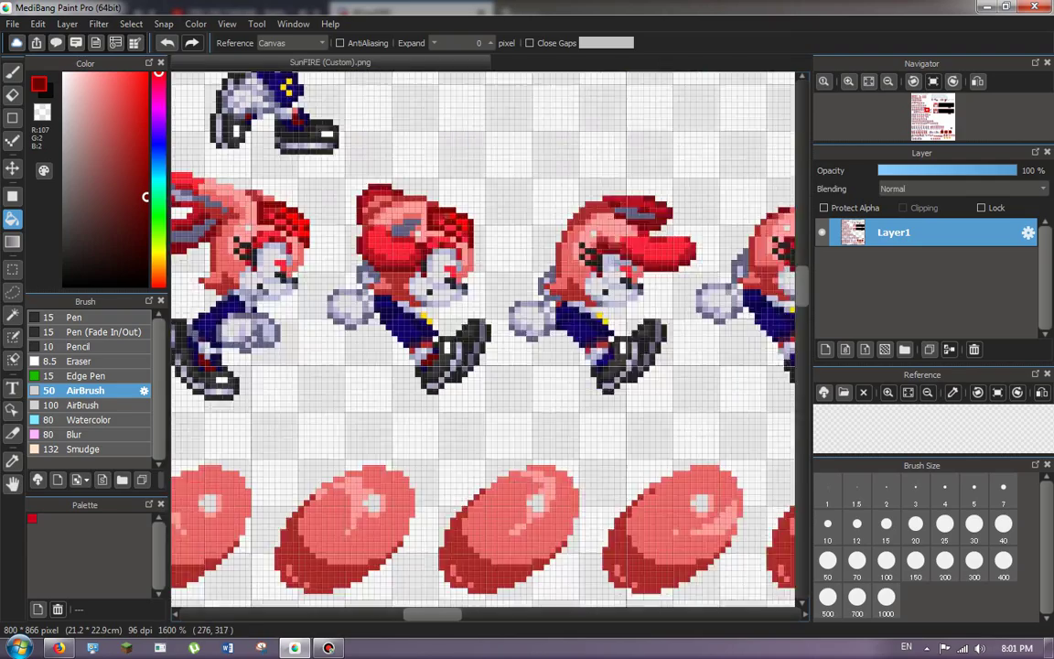
pyautogui.scroll(4, 567, 352)
pyautogui.scroll(-4, 423, 346)
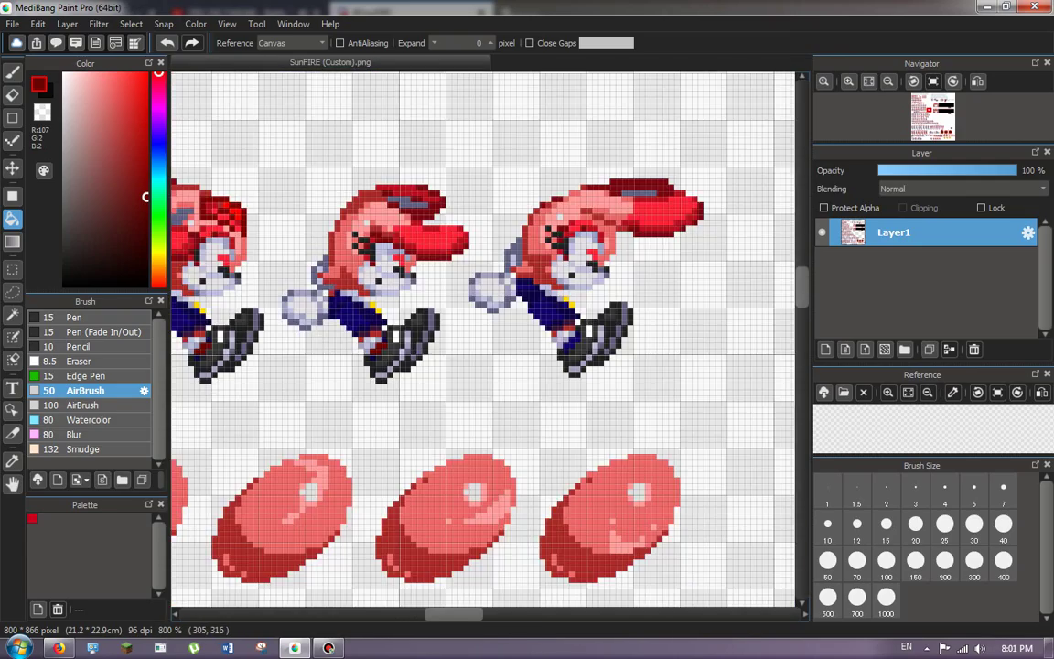
pyautogui.scroll(5, 423, 346)
# Fill the navy areas above both shoes of the eighth row's first running sprite with the dark red.
pyautogui.scroll(-8, 483, 339)
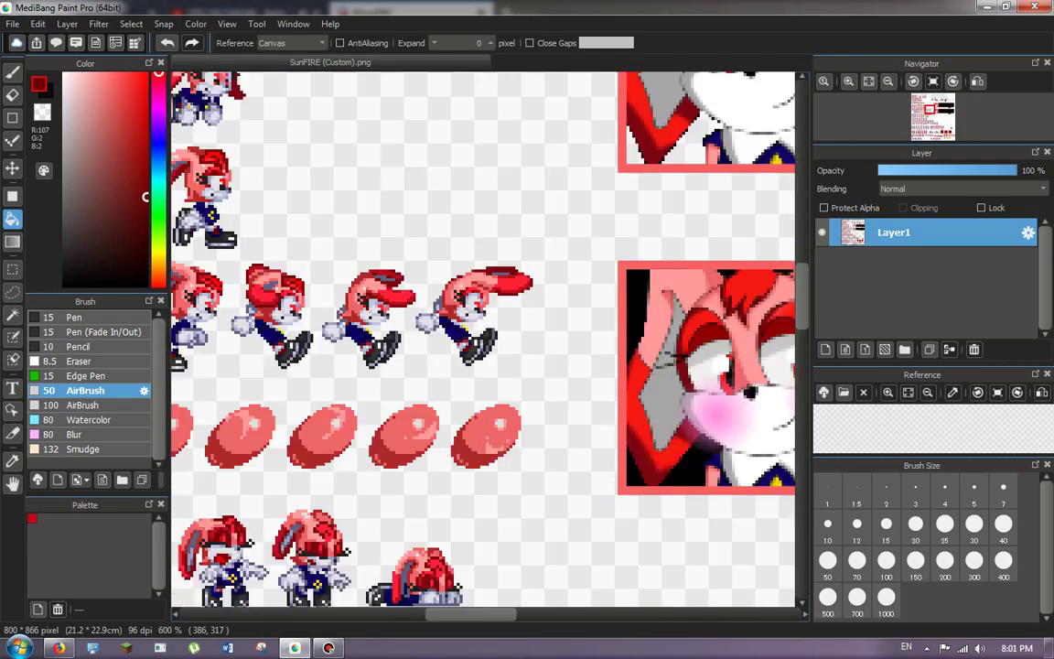
pyautogui.scroll(7, 354, 462)
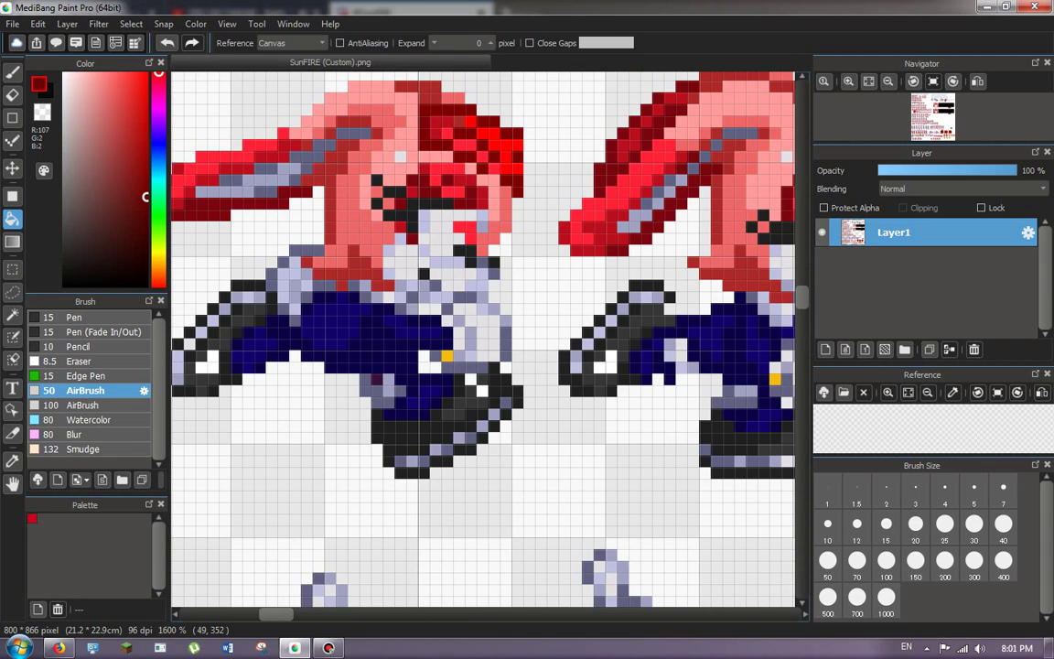
pyautogui.click(260, 356)
pyautogui.click(336, 328)
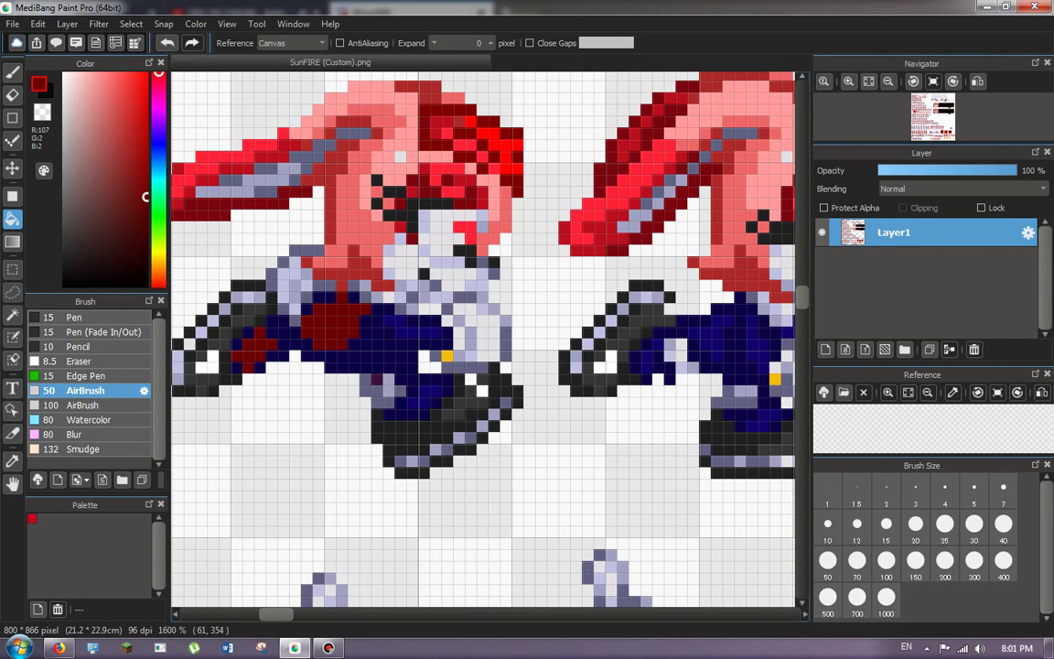
pyautogui.hotkey('ctrl', 'z')
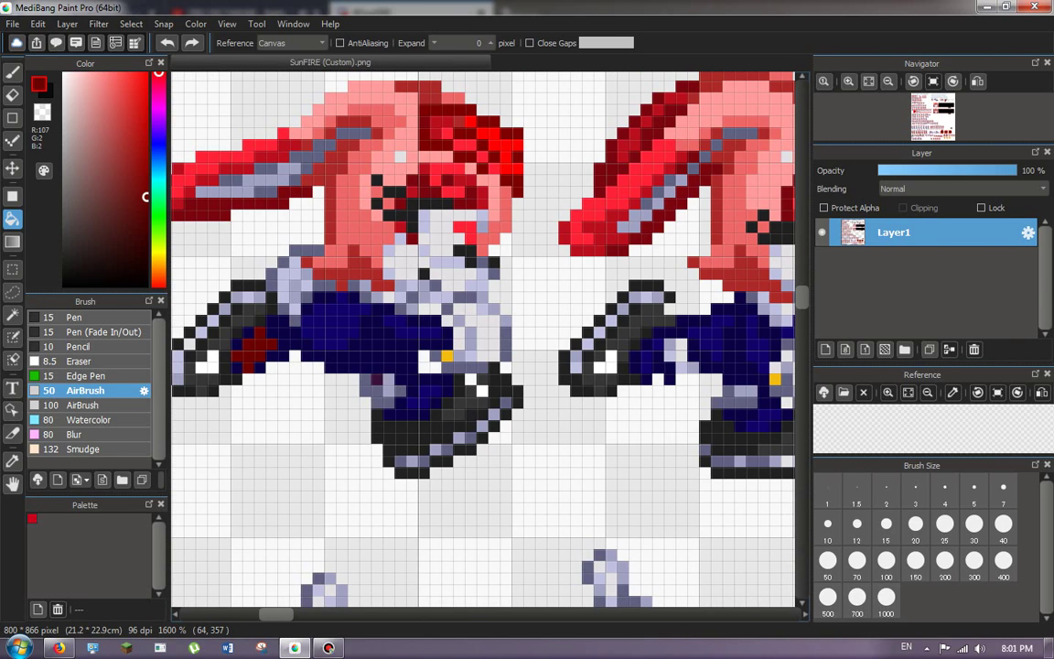
pyautogui.click(423, 395)
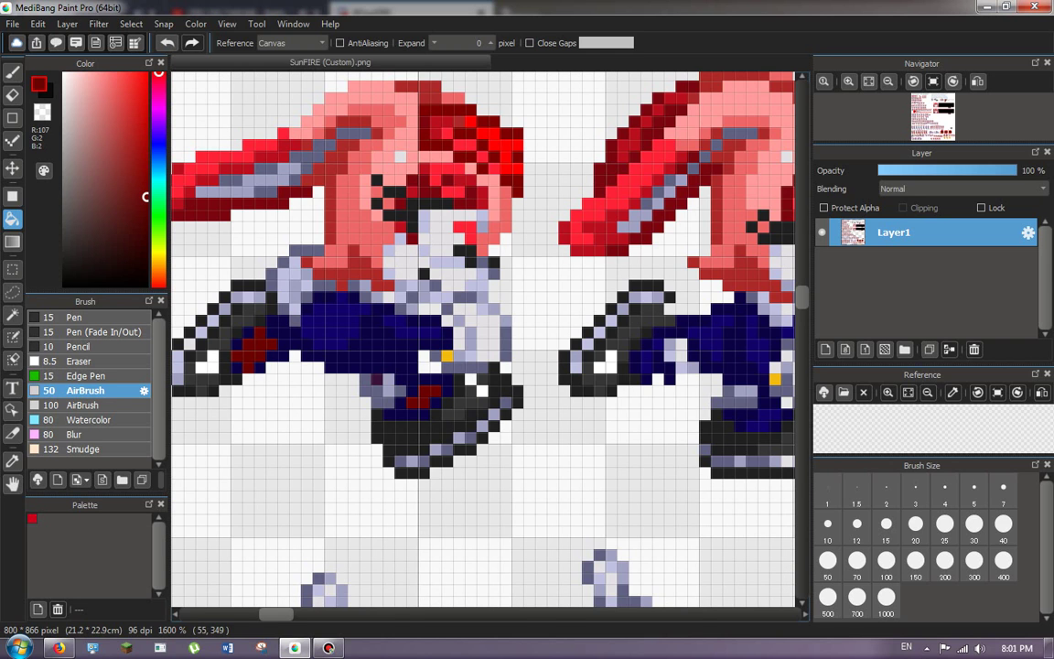
# Recolour the navy shoe areas of the second and third running sprites in the eighth row to dark red.
pyautogui.scroll(-1, 260, 309)
pyautogui.scroll(3, 594, 351)
pyautogui.click(711, 463)
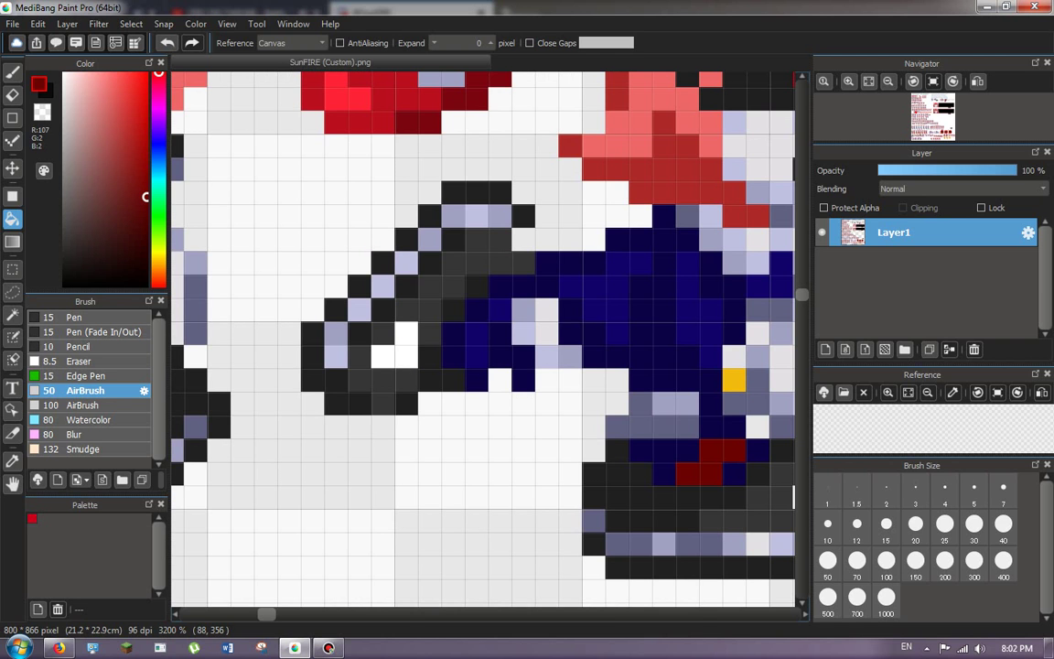
pyautogui.click(476, 344)
pyautogui.scroll(-2, 483, 338)
pyautogui.scroll(2, 483, 339)
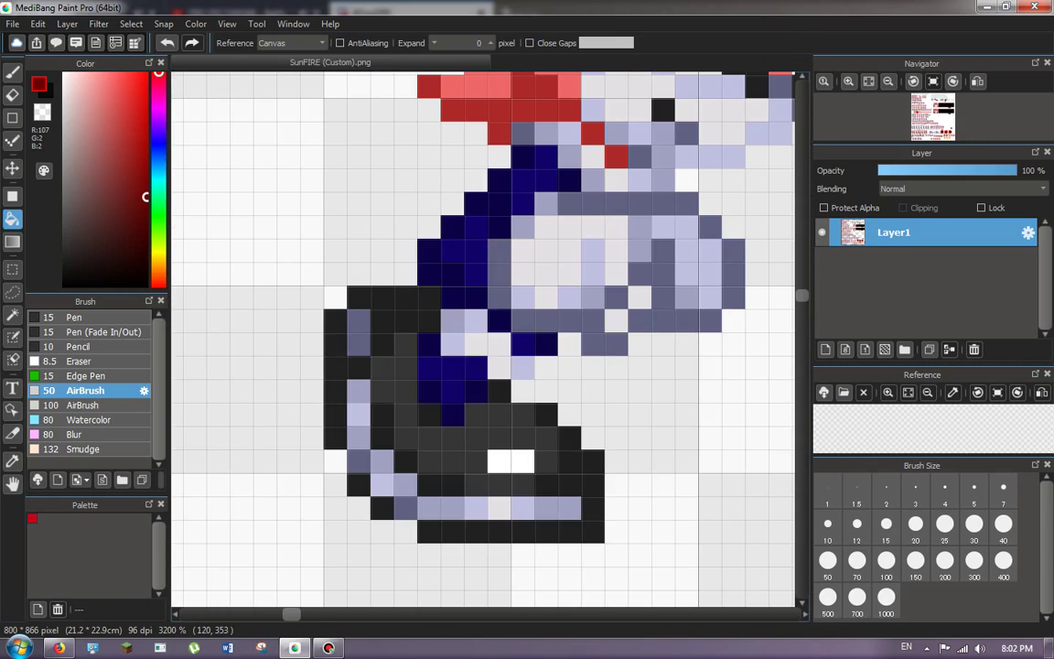
pyautogui.scroll(-3, 483, 339)
# Fill the navy areas beside both shoes of the curled-up sprite in the eighth row with dark red.
pyautogui.scroll(3, 483, 339)
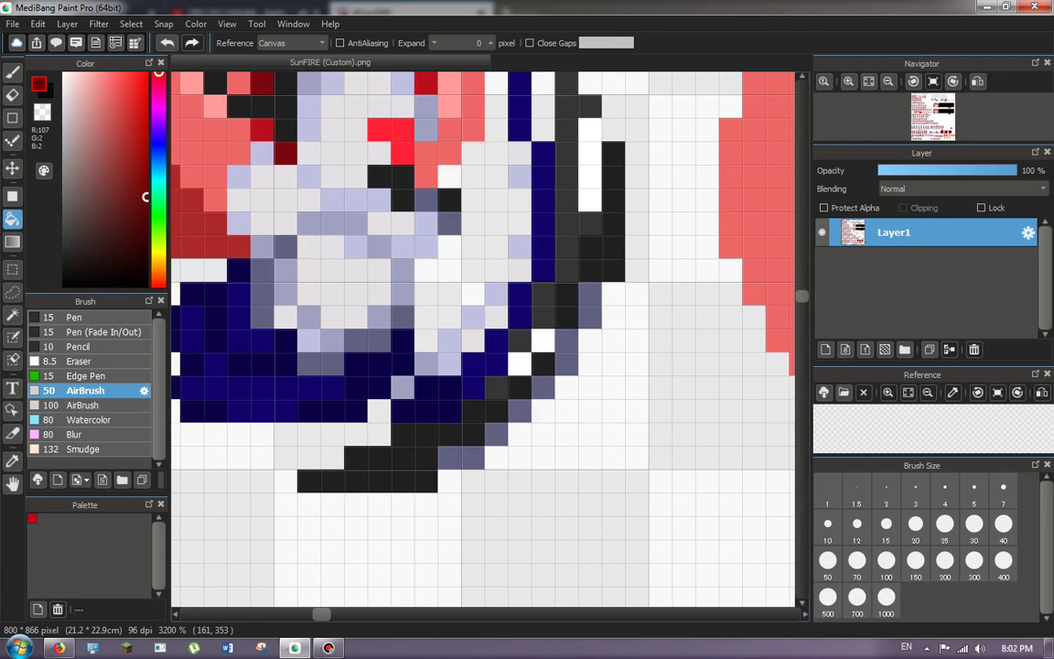
pyautogui.moveTo(472, 387); pyautogui.dragTo(495, 341)
pyautogui.scroll(-3, 483, 339)
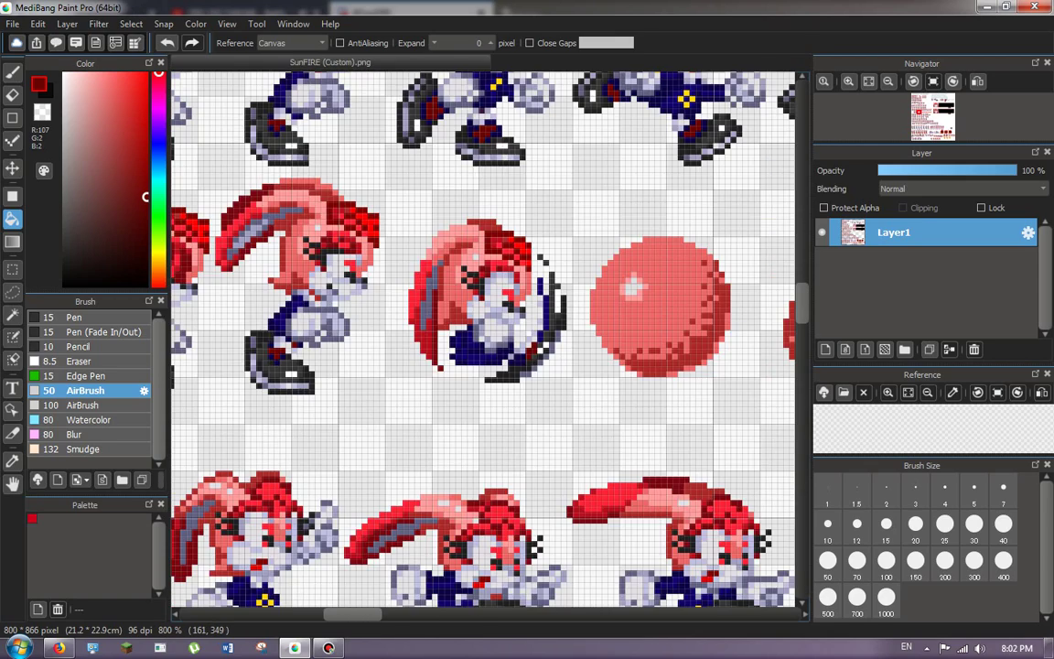
pyautogui.scroll(3, 483, 338)
pyautogui.scroll(-4, 483, 338)
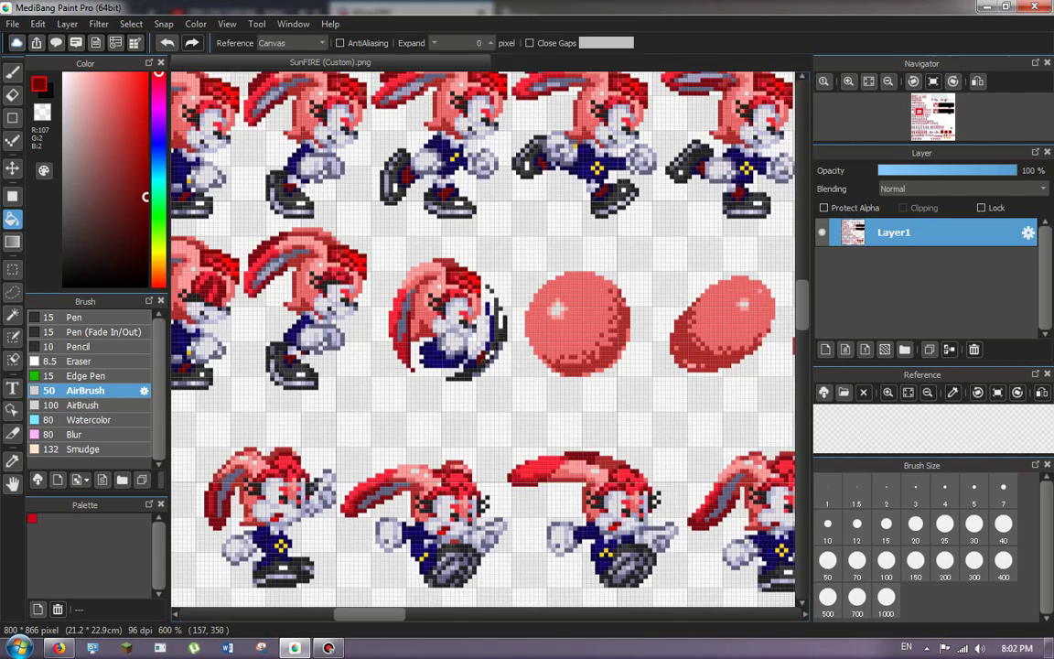
pyautogui.scroll(3, 484, 339)
pyautogui.scroll(1, 483, 339)
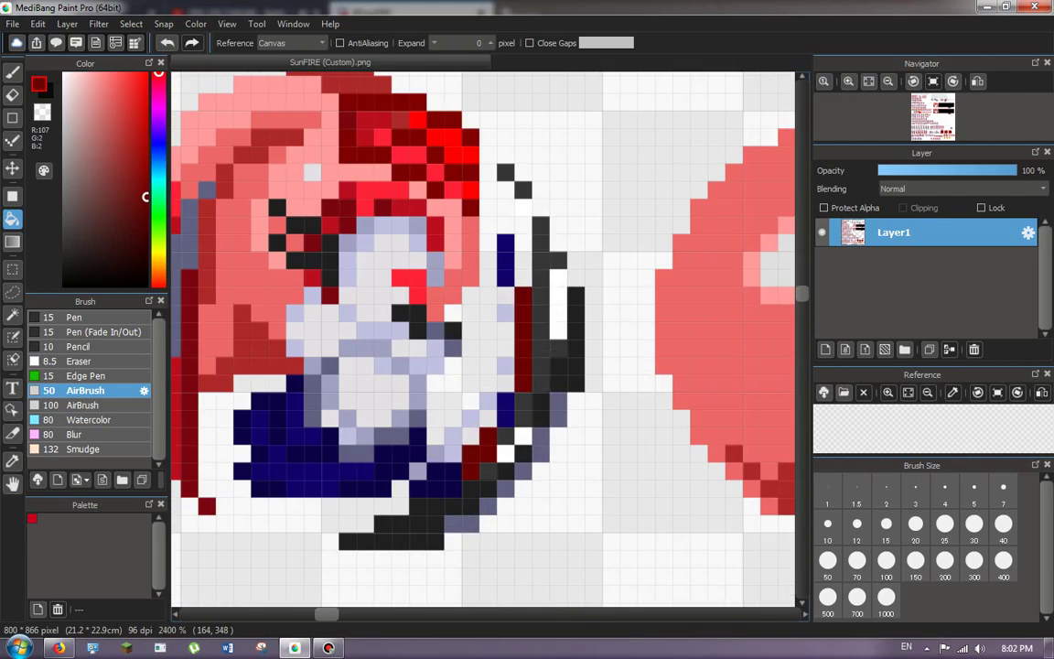
# Recolour the navy areas above the shoes of the first three standing sprites in the ninth row to dark red.
pyautogui.scroll(-4, 483, 339)
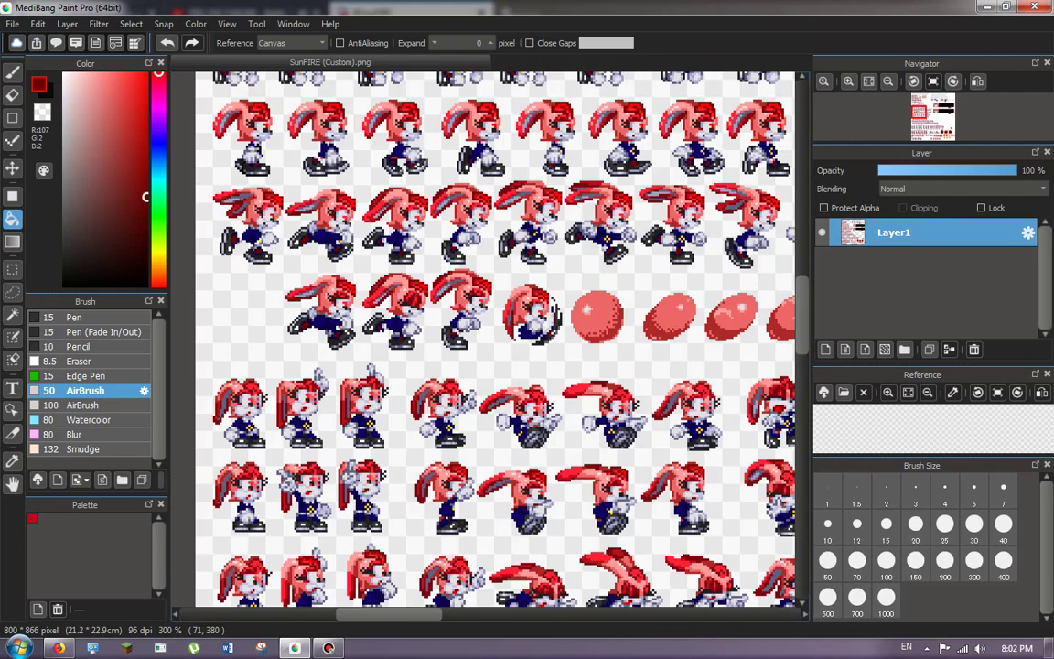
pyautogui.scroll(-2, 483, 338)
pyautogui.scroll(6, 422, 338)
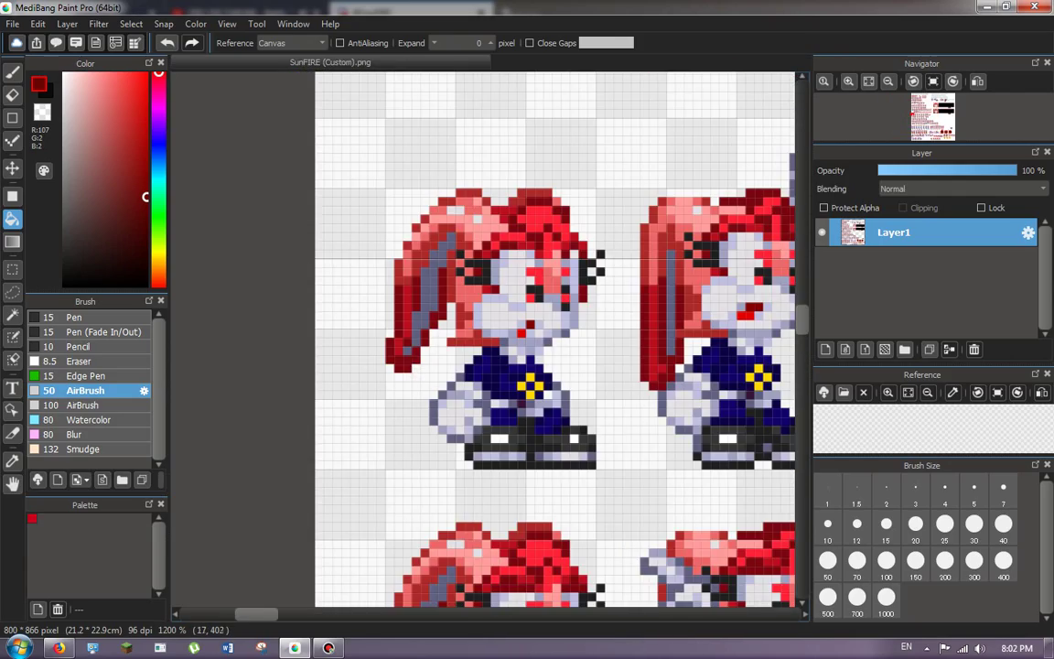
pyautogui.scroll(-3, 422, 338)
pyautogui.scroll(3, 421, 338)
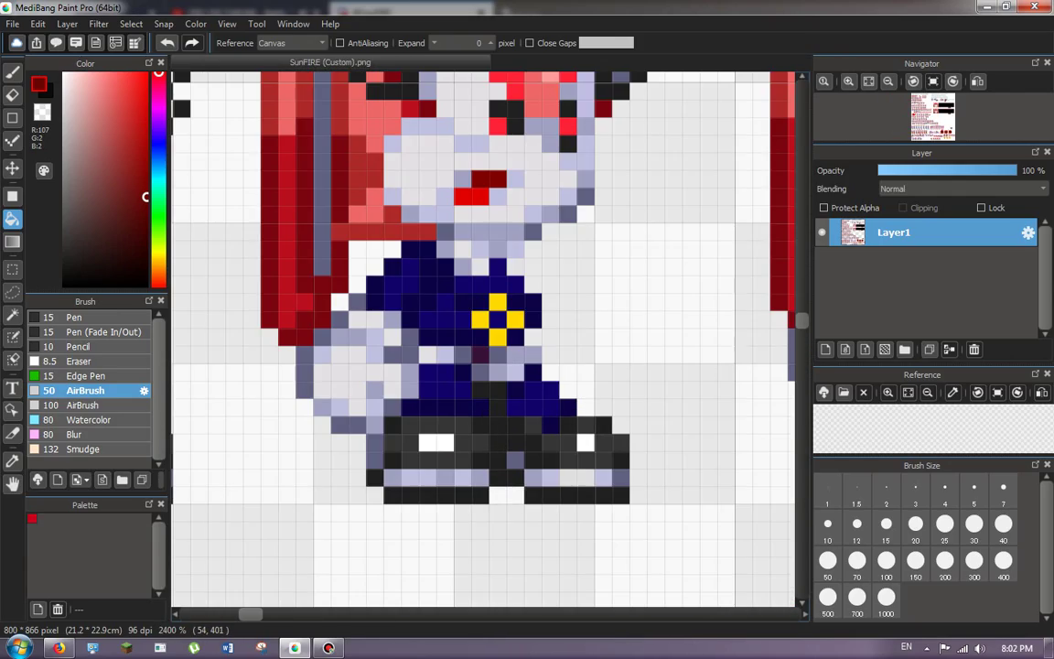
pyautogui.scroll(-3, 422, 339)
pyautogui.scroll(2, 549, 348)
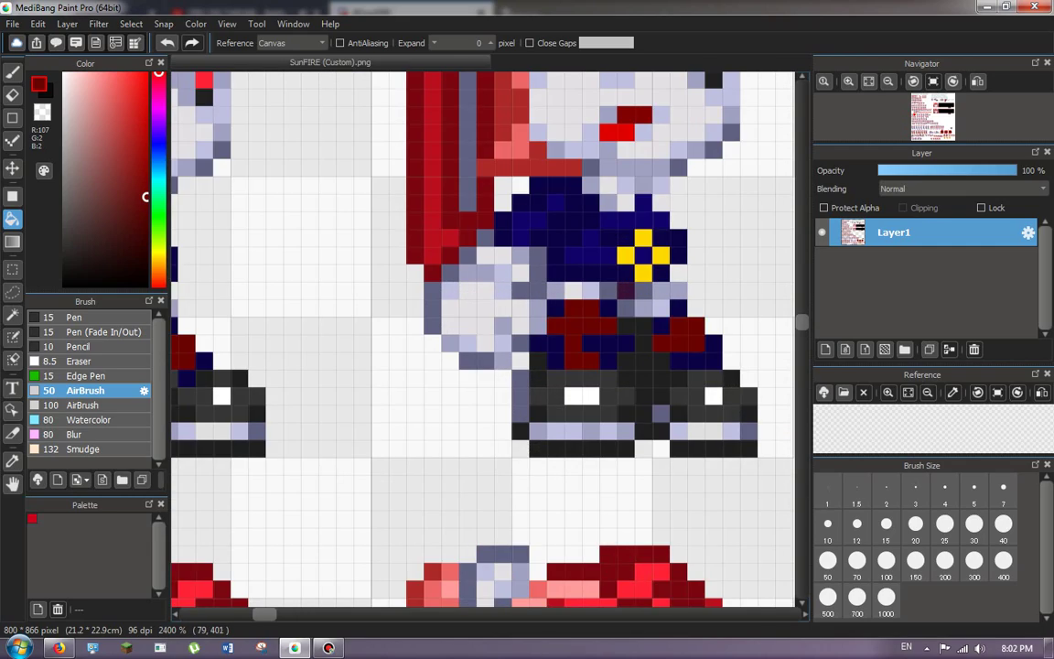
# Fill the navy shoe areas of the fourth, fifth and sixth sprites in the ninth row with dark red.
pyautogui.scroll(-3, 548, 347)
pyautogui.scroll(3, 549, 348)
pyautogui.scroll(-3, 549, 347)
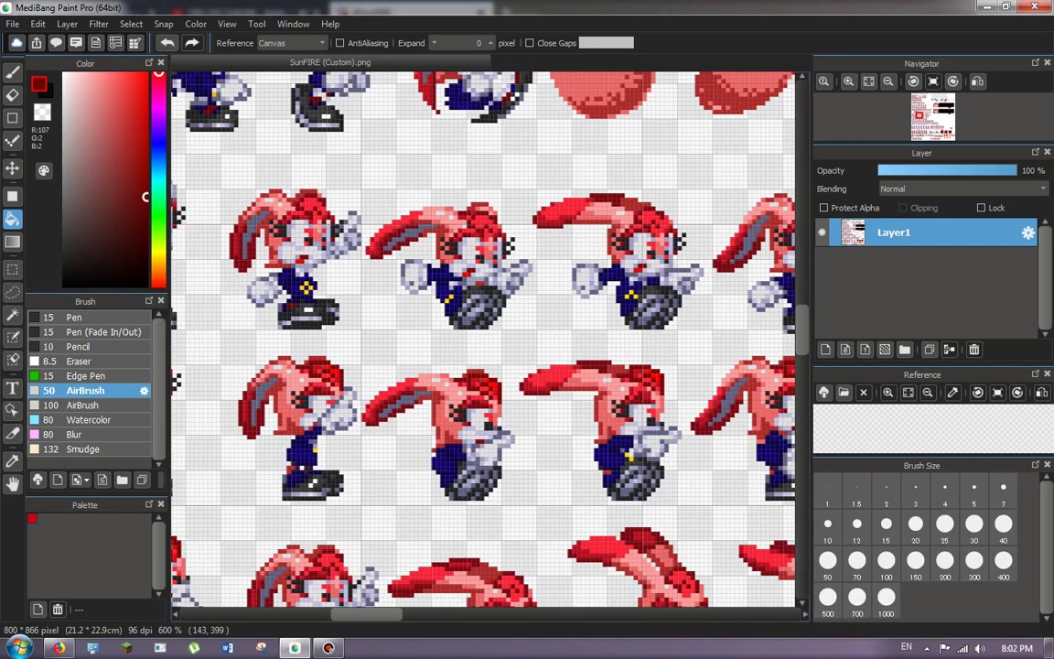
pyautogui.scroll(3, 549, 348)
pyautogui.click(489, 370)
pyautogui.scroll(-6, 448, 302)
pyautogui.scroll(7, 556, 320)
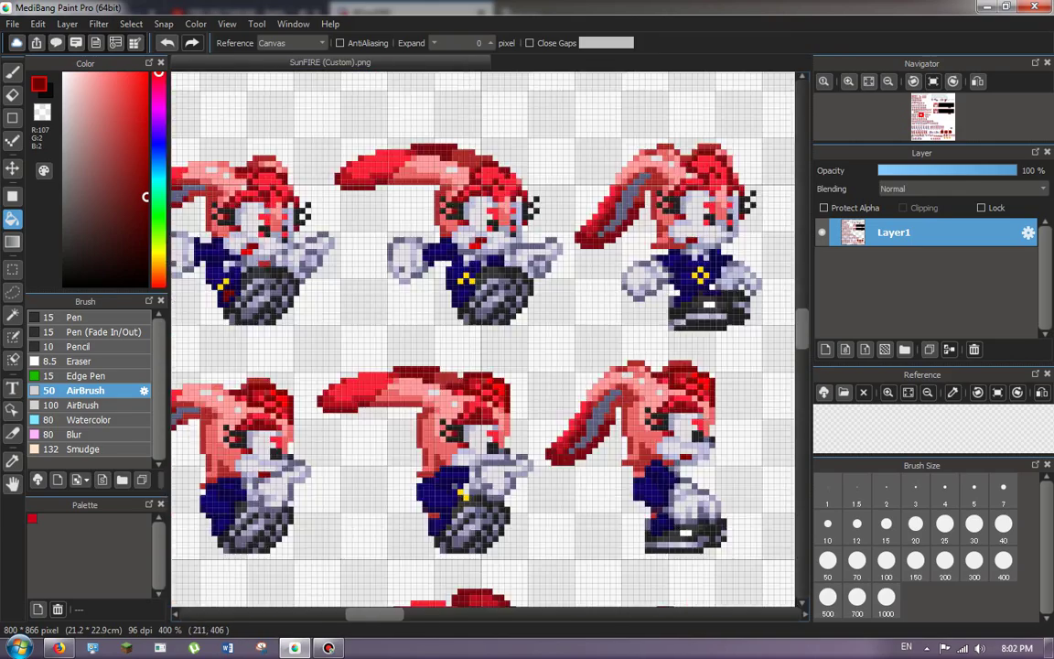
pyautogui.scroll(-2, 454, 292)
pyautogui.click(279, 305)
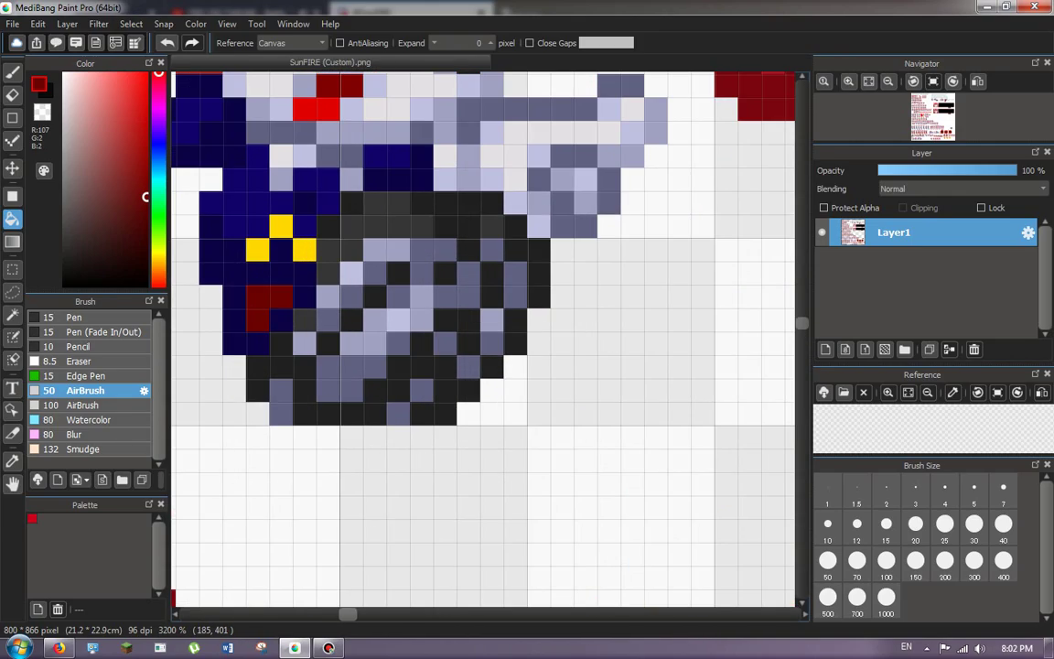
# Recolour the navy shoe areas of the seventh and eighth sprites in the ninth row to dark red.
pyautogui.scroll(-4, 344, 305)
pyautogui.scroll(4, 533, 294)
pyautogui.scroll(-4, 513, 340)
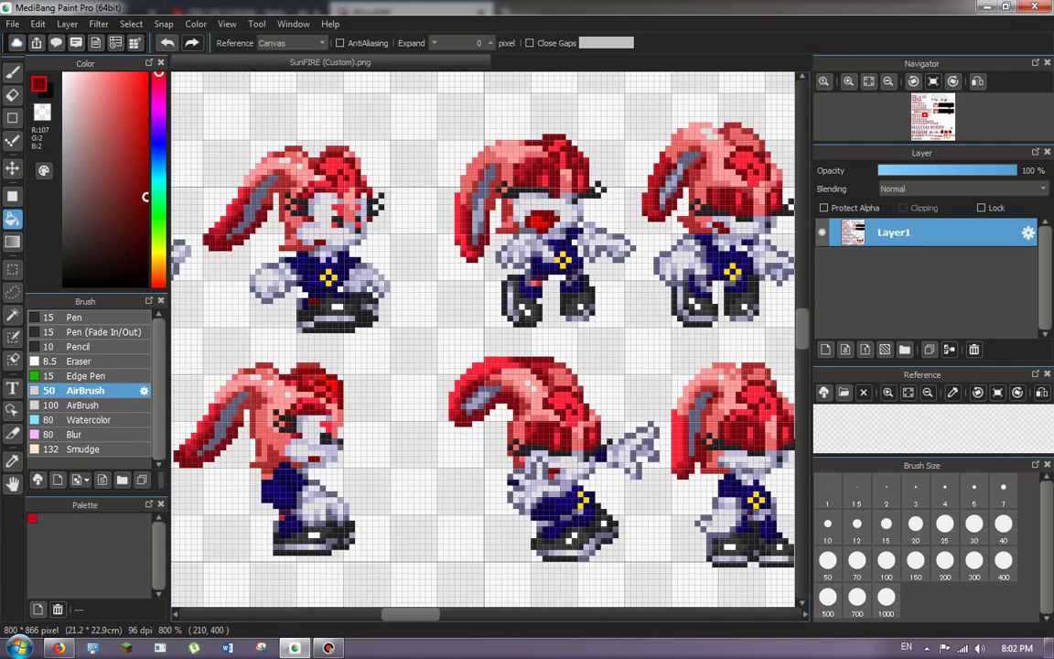
pyautogui.scroll(4, 557, 306)
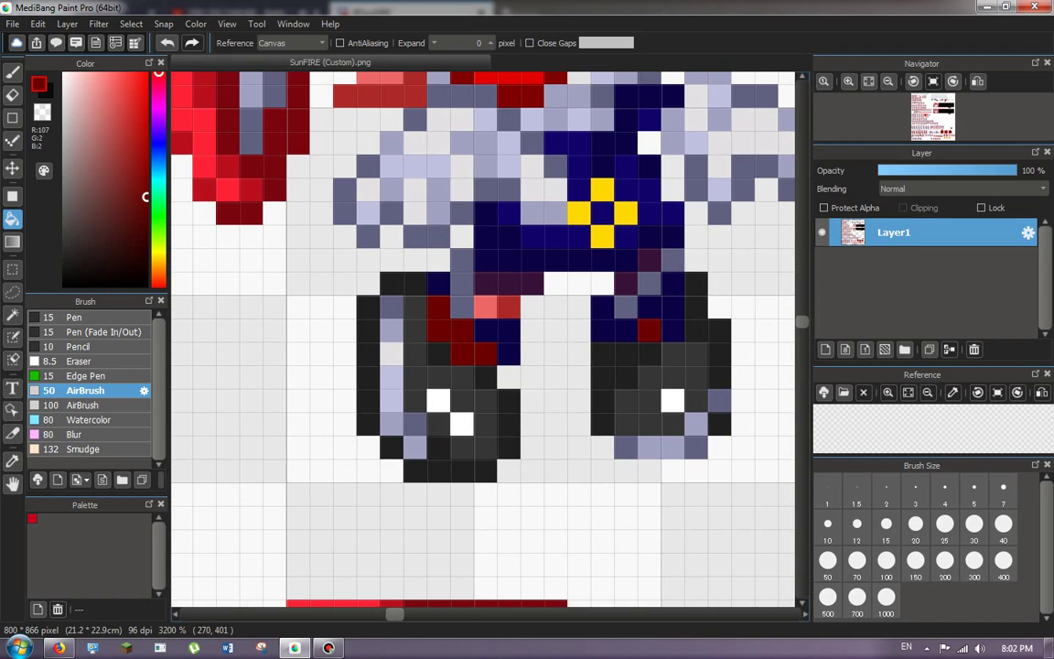
# Fill the navy pixels above both shoes of the ninth row's ninth sprite with dark red.
pyautogui.scroll(-4, 483, 338)
pyautogui.scroll(4, 483, 338)
pyautogui.click(574, 311)
pyautogui.click(597, 288)
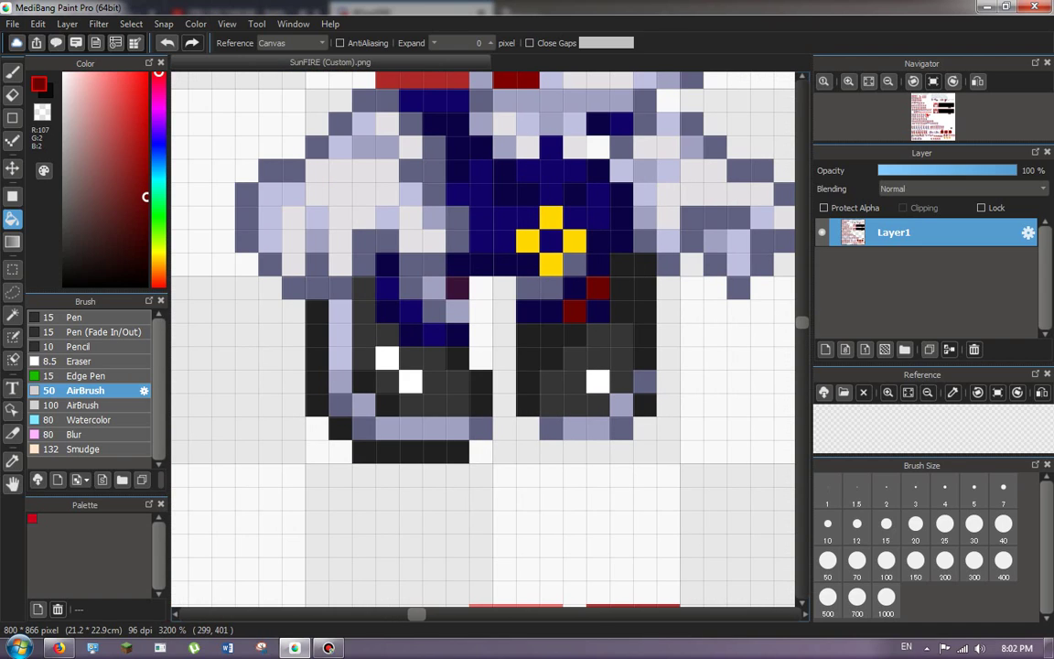
pyautogui.click(434, 335)
pyautogui.click(411, 311)
pyautogui.click(388, 288)
# Recolour the navy area next to the shoe of the lying sprite at the end of the ninth row to dark red.
pyautogui.scroll(-4, 365, 274)
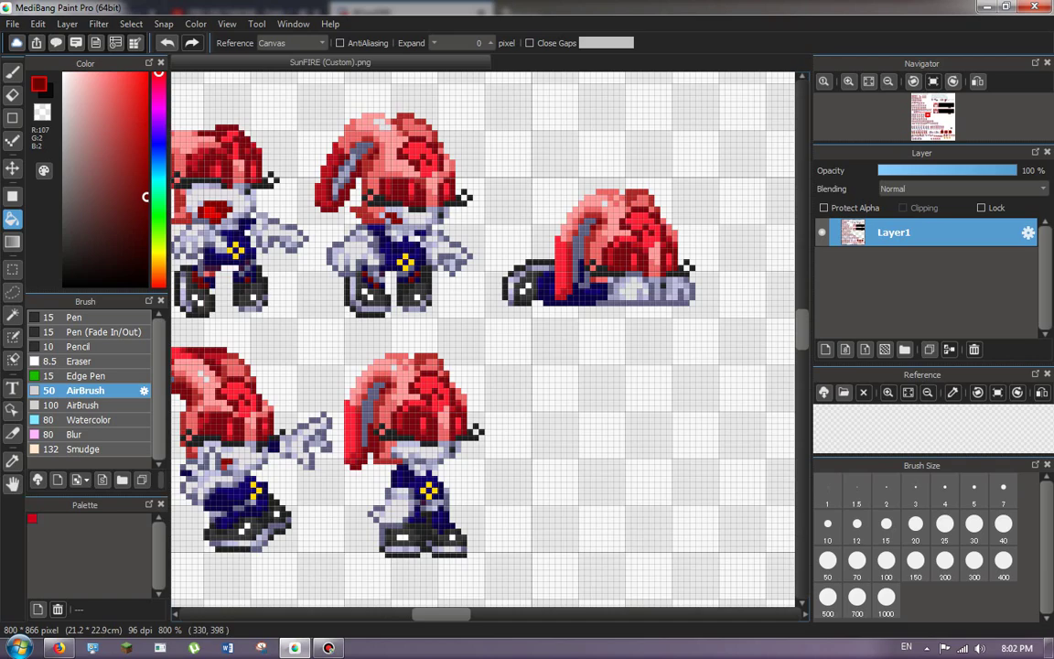
pyautogui.scroll(3, 575, 263)
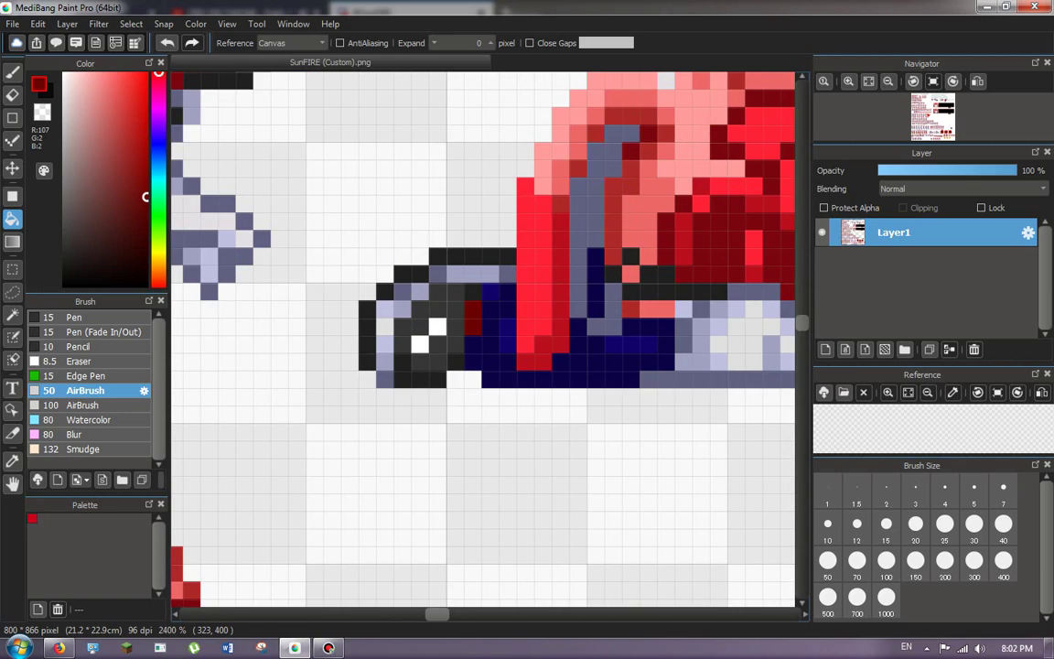
pyautogui.scroll(-4, 509, 302)
pyautogui.scroll(-1, 559, 352)
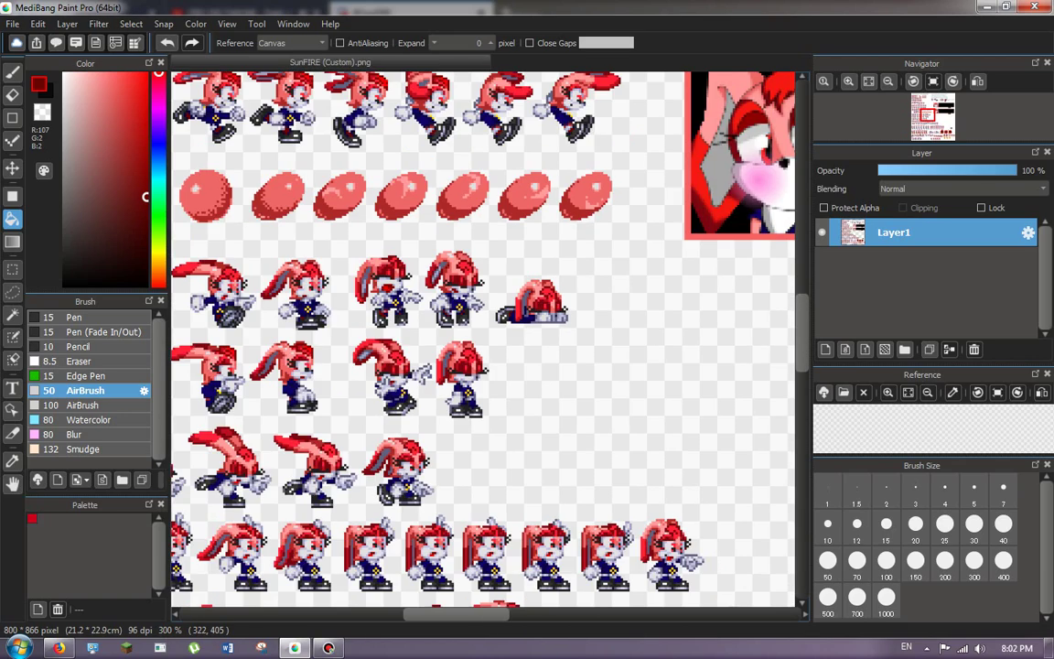
pyautogui.scroll(5, 559, 352)
pyautogui.scroll(-6, 559, 353)
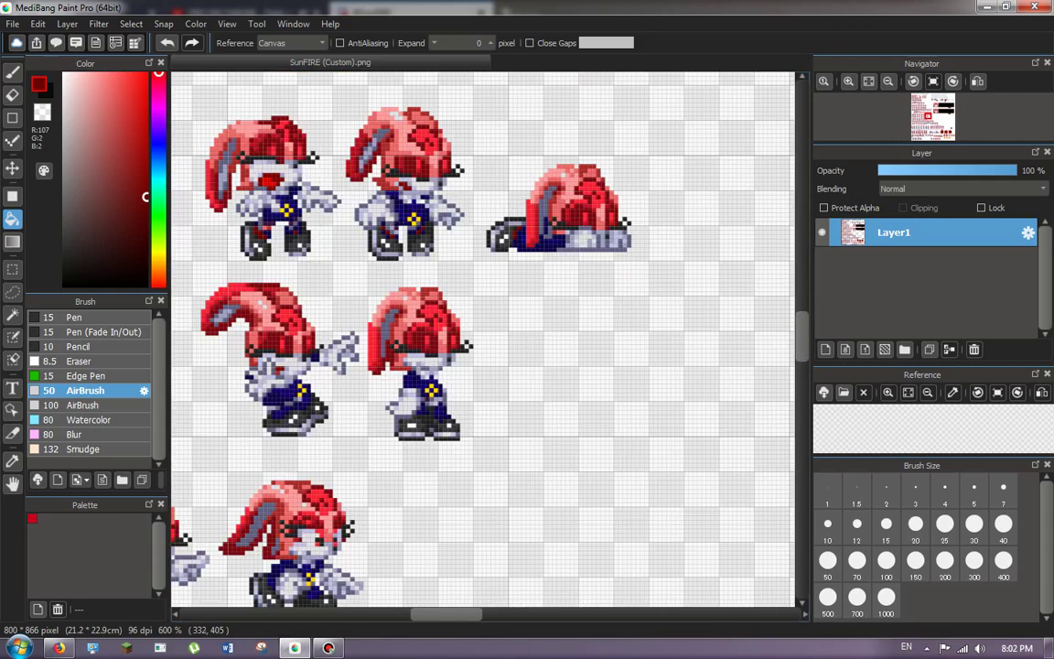
# Fill the navy areas above the shoes of the first two sprites in the tenth row with dark red.
pyautogui.scroll(-2, 483, 338)
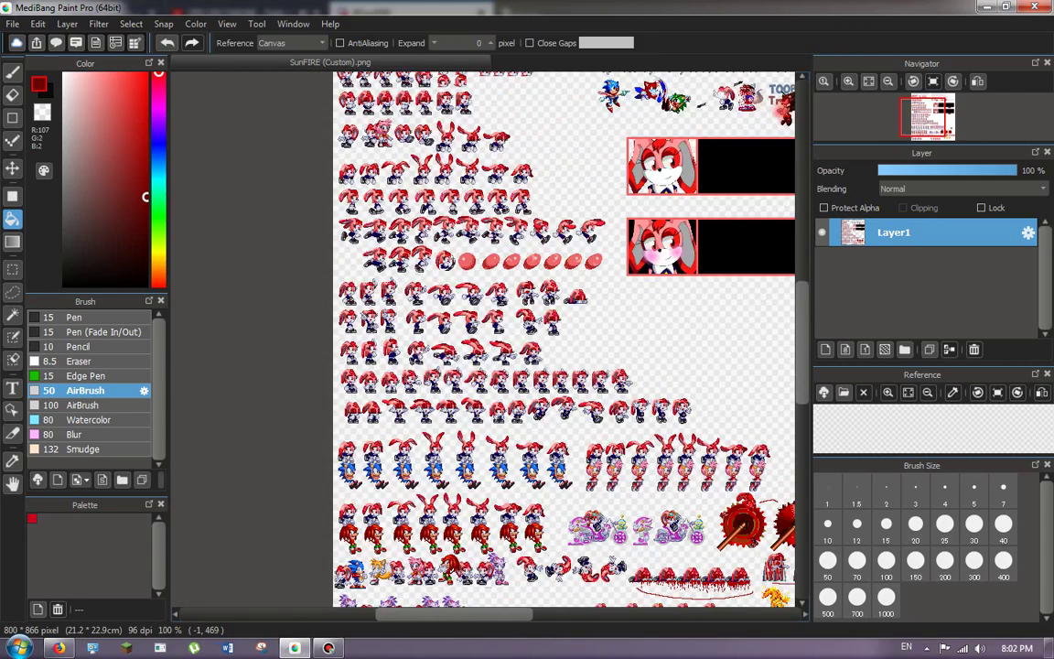
pyautogui.scroll(5, 483, 338)
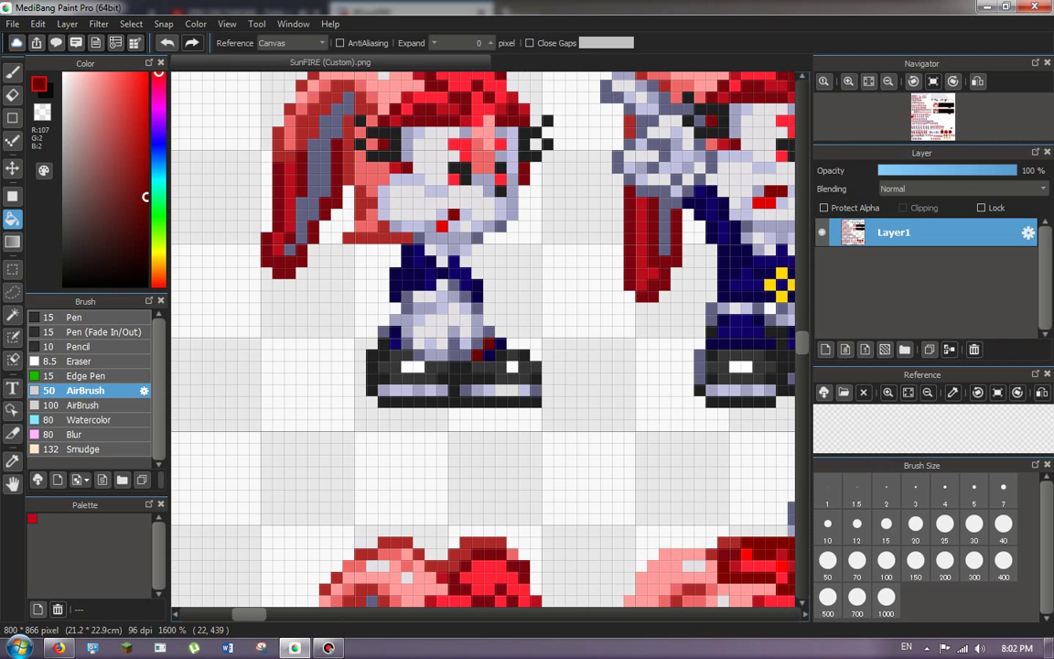
pyautogui.scroll(-2, 357, 310)
pyautogui.scroll(3, 549, 308)
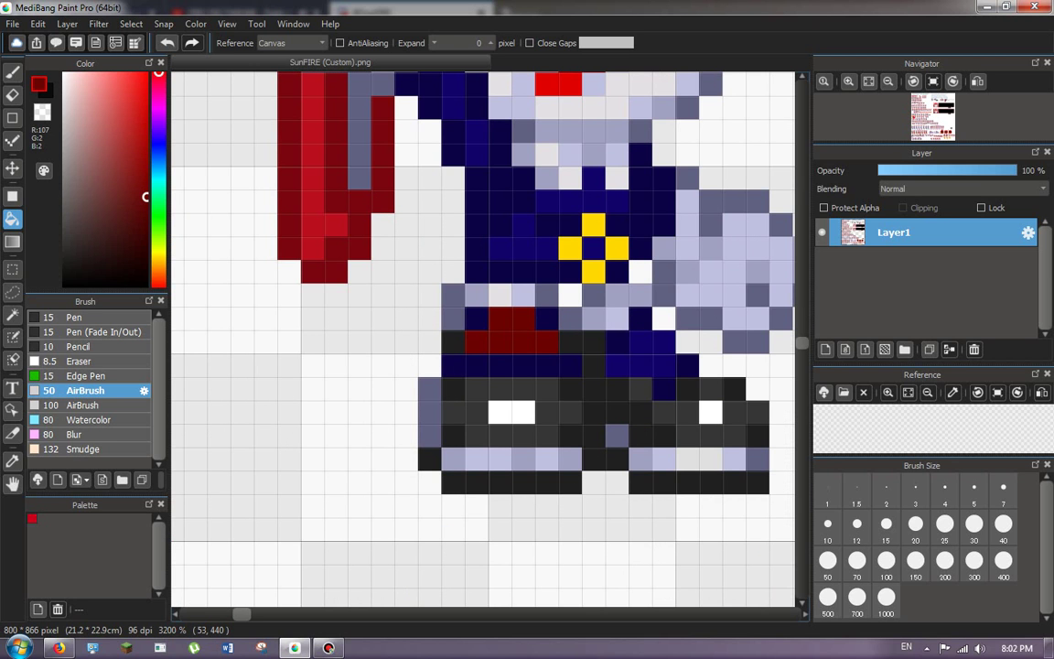
pyautogui.scroll(-3, 576, 318)
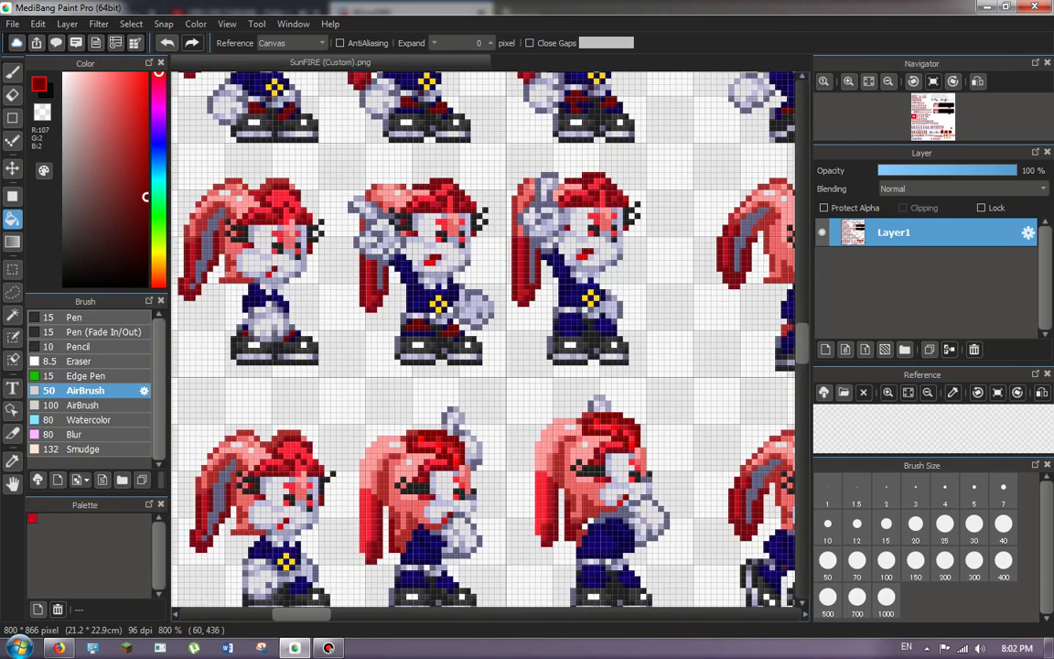
# Fill the navy areas above the shoes of the tenth row's third and fourth sprites with dark red.
pyautogui.scroll(3, 521, 334)
pyautogui.scroll(-3, 485, 338)
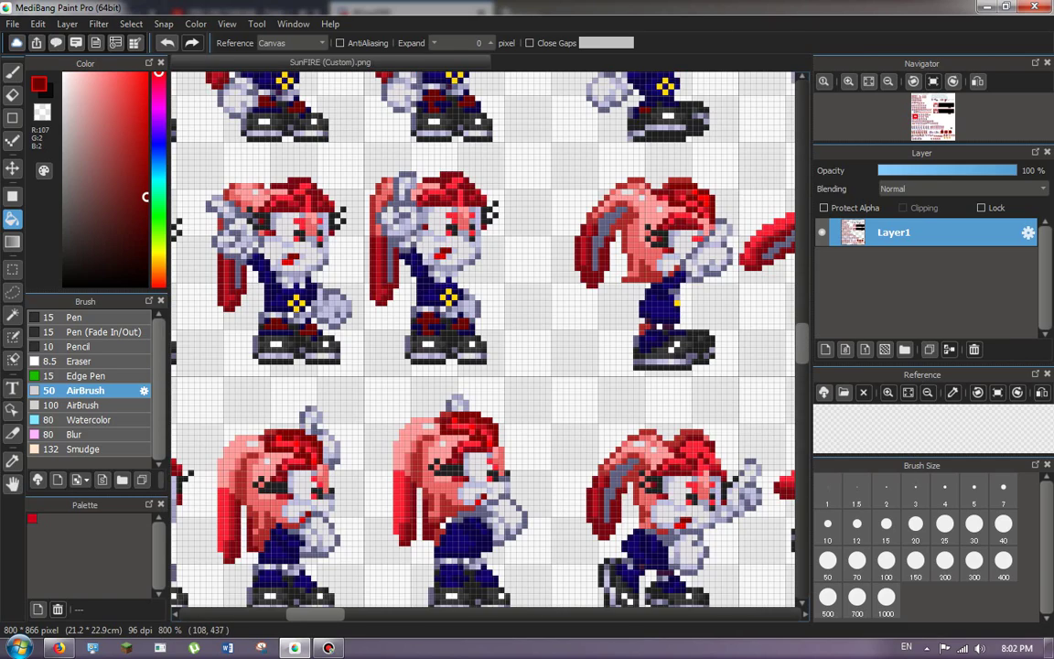
pyautogui.scroll(3, 549, 348)
pyautogui.scroll(-3, 483, 339)
pyautogui.scroll(3, 483, 338)
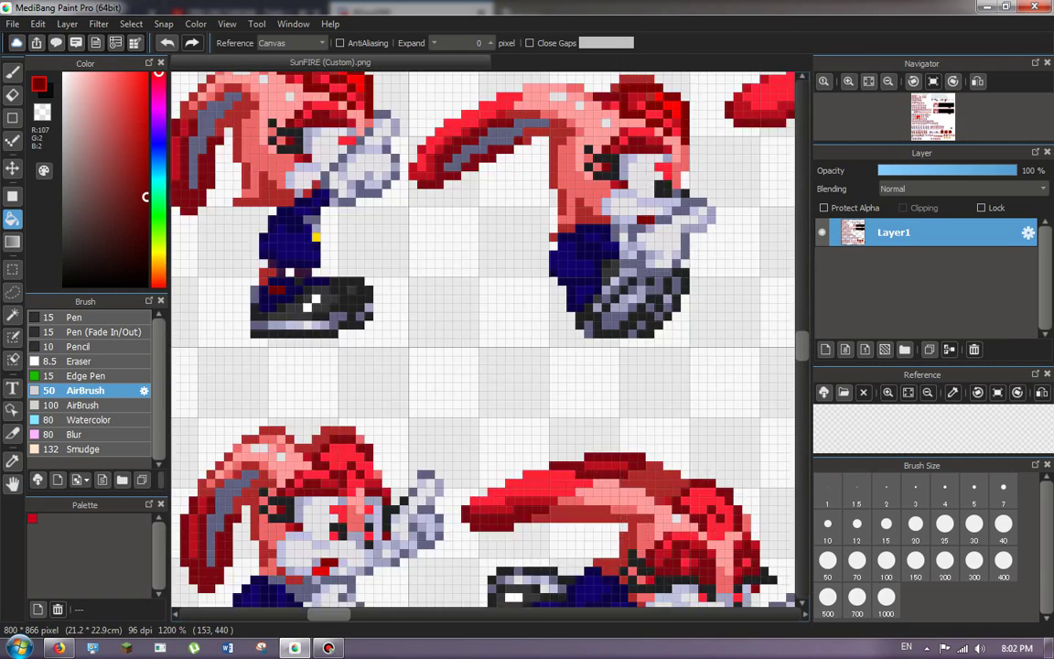
pyautogui.scroll(-2, 483, 339)
# Recolour the navy area above the shoe of the tenth row's seventh sprite to dark red.
pyautogui.scroll(-2, 483, 338)
pyautogui.scroll(2, 483, 339)
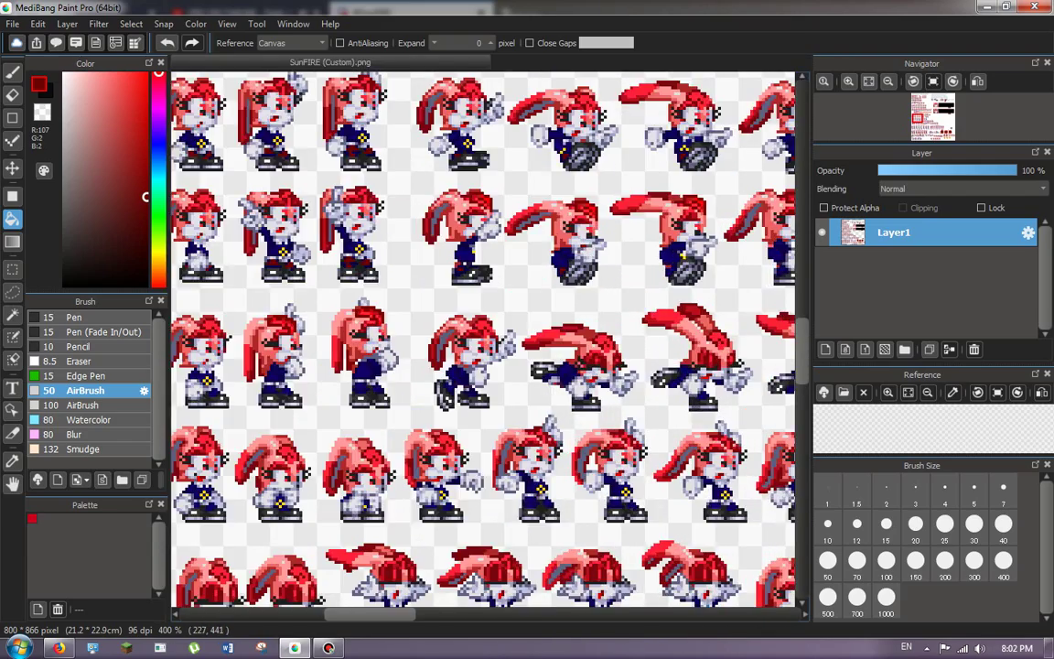
pyautogui.scroll(-2, 483, 338)
pyautogui.scroll(3, 483, 339)
pyautogui.scroll(2, 483, 339)
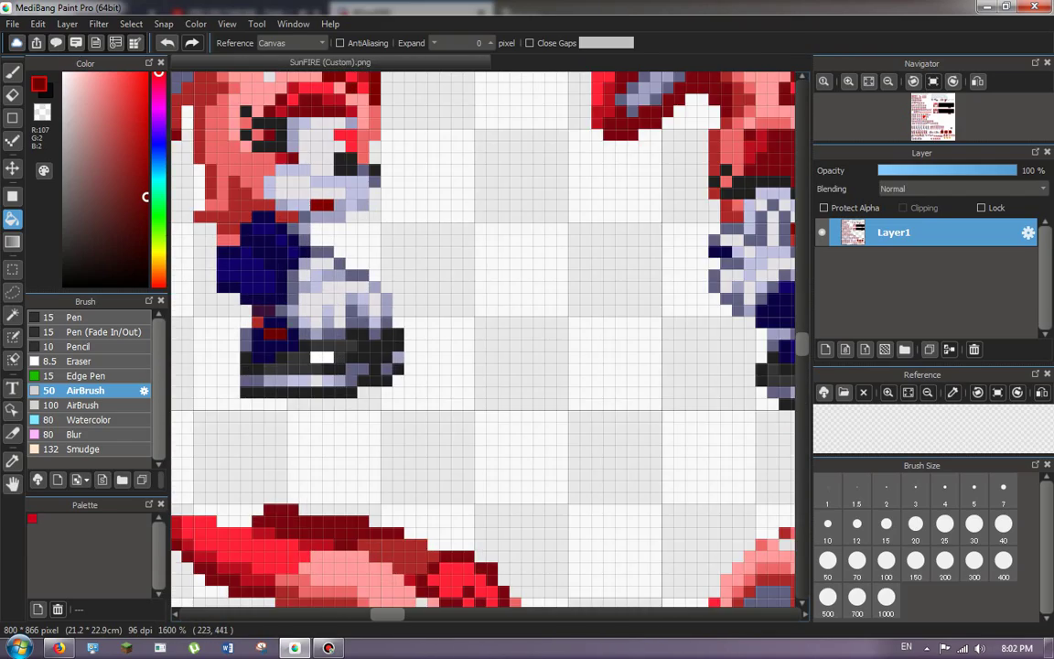
# Fill the navy shoe areas of the last two sprites in the tenth row with dark red.
pyautogui.scroll(-3, 483, 339)
pyautogui.scroll(4, 483, 338)
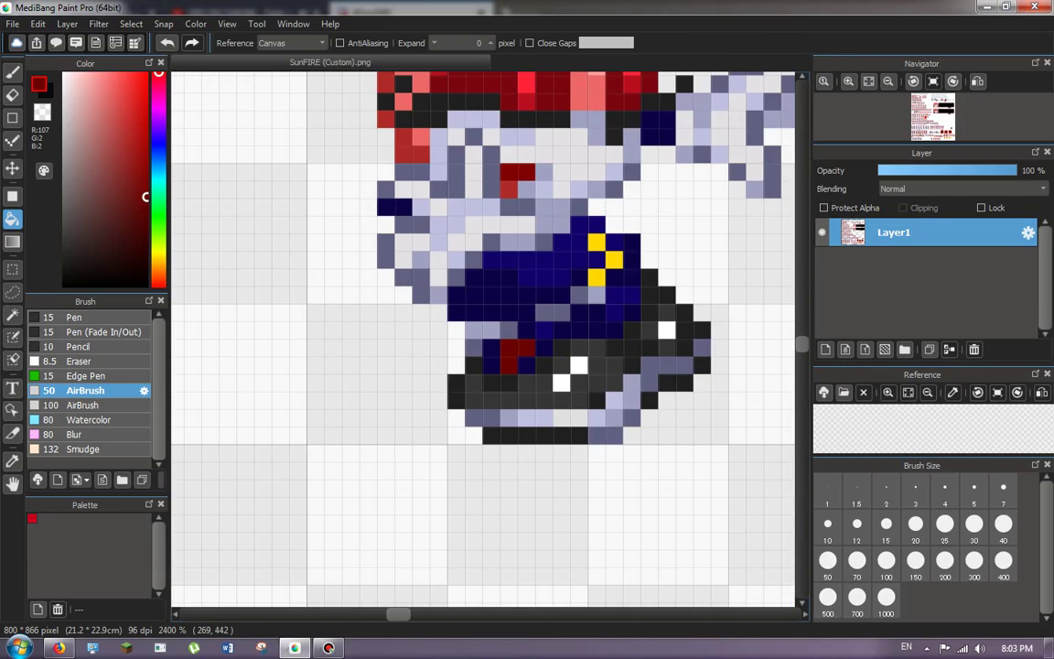
pyautogui.scroll(-3, 465, 321)
pyautogui.scroll(3, 597, 488)
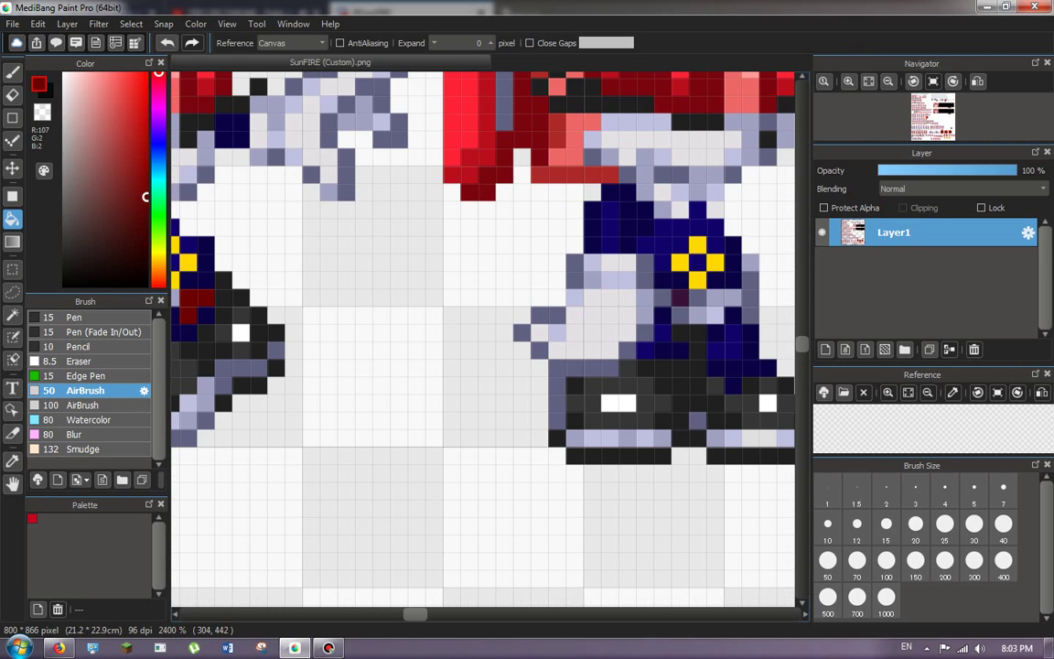
pyautogui.click(720, 349)
pyautogui.click(627, 350)
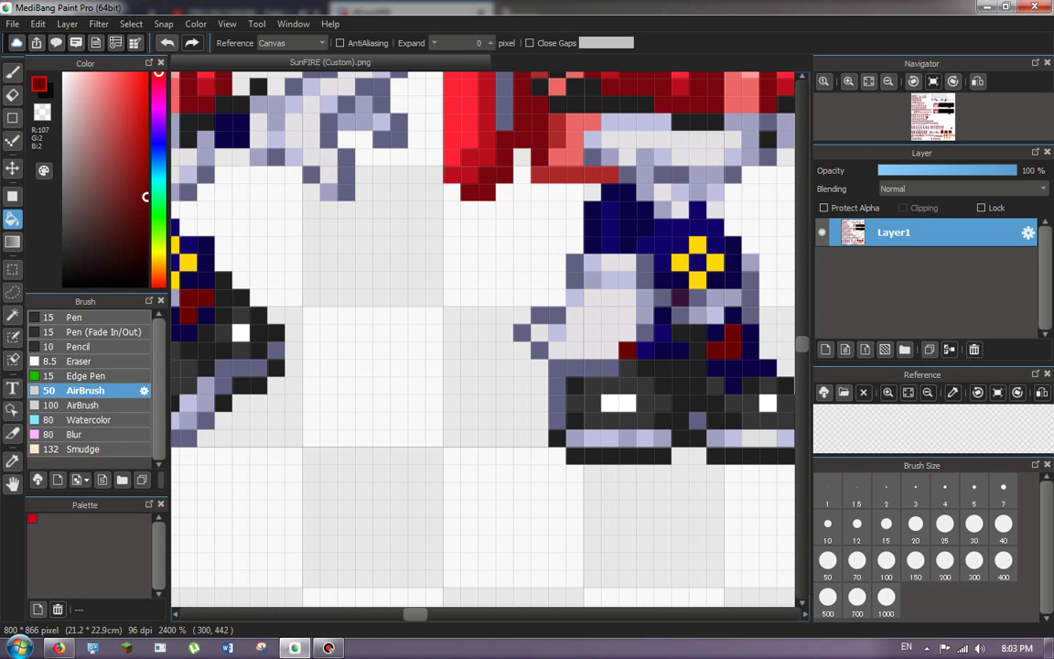
# Recolour the navy shoe areas of the last two sprites in the eleventh row to dark red.
pyautogui.scroll(-3, 567, 316)
pyautogui.scroll(5, 208, 201)
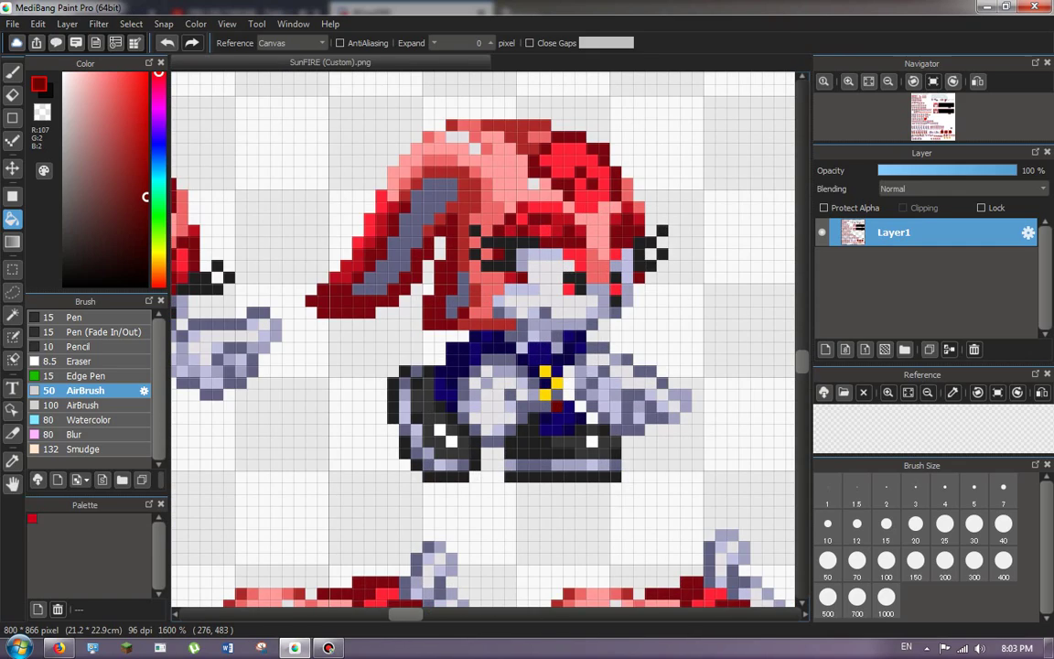
pyautogui.click(568, 418)
pyautogui.scroll(-3, 482, 339)
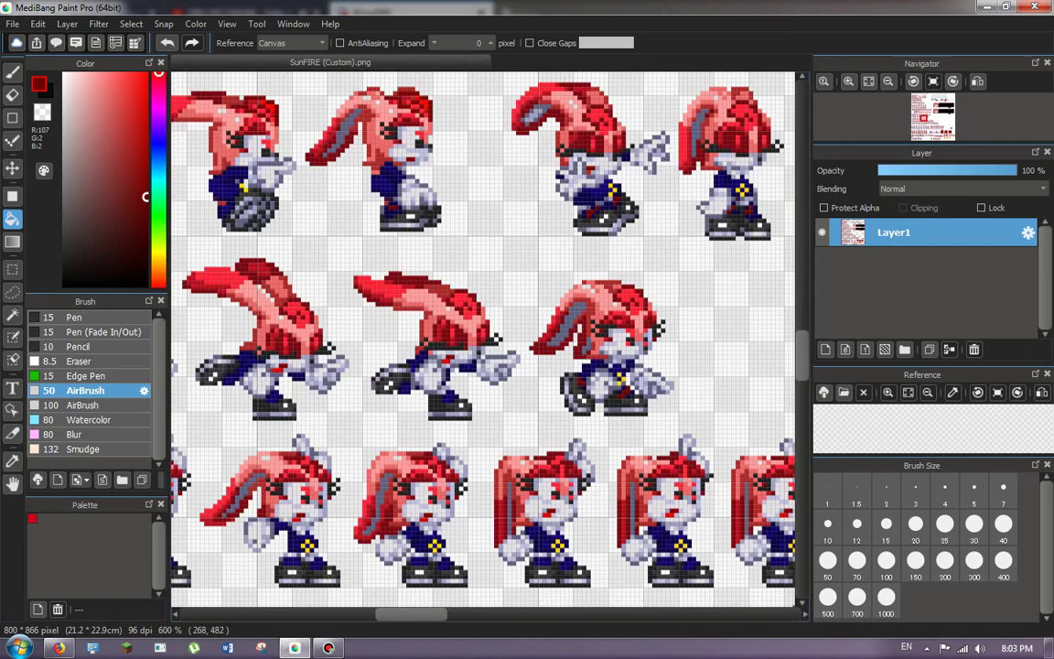
pyautogui.scroll(6, 482, 338)
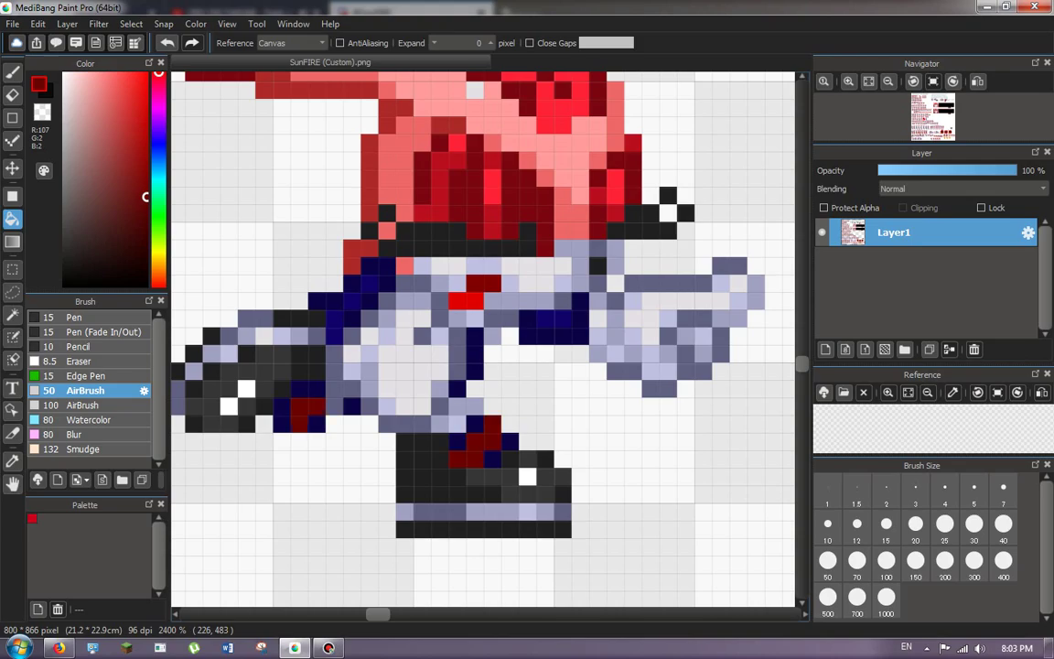
# Fill the navy areas at both shoes of the eleventh row's sixth sprite with dark red.
pyautogui.scroll(-4, 276, 374)
pyautogui.scroll(3, 276, 373)
pyautogui.click(408, 374)
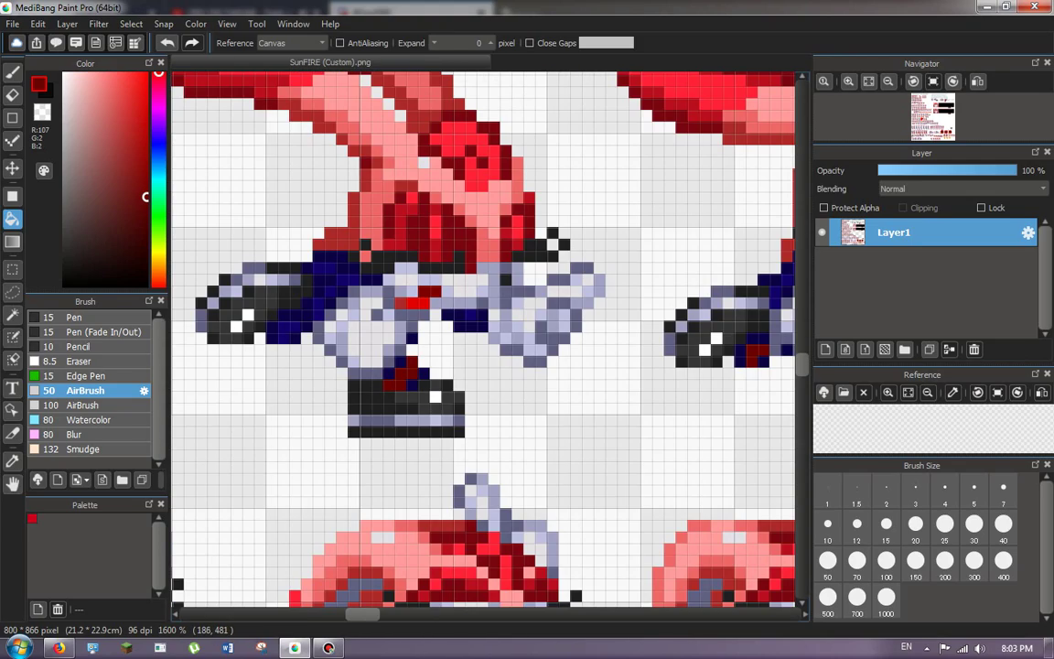
pyautogui.click(285, 329)
# Fill navy areas near the raised shoe and torso of the eleventh row's fifth sprite with dark red.
pyautogui.scroll(-3, 482, 338)
pyautogui.scroll(3, 483, 339)
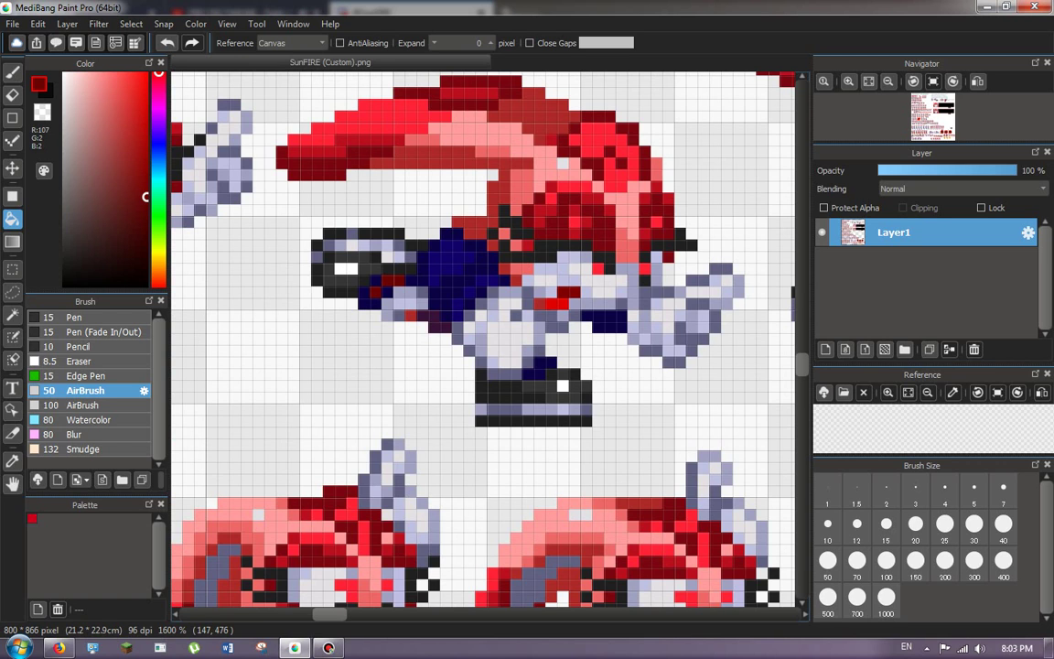
pyautogui.moveTo(439, 245); pyautogui.dragTo(457, 276)
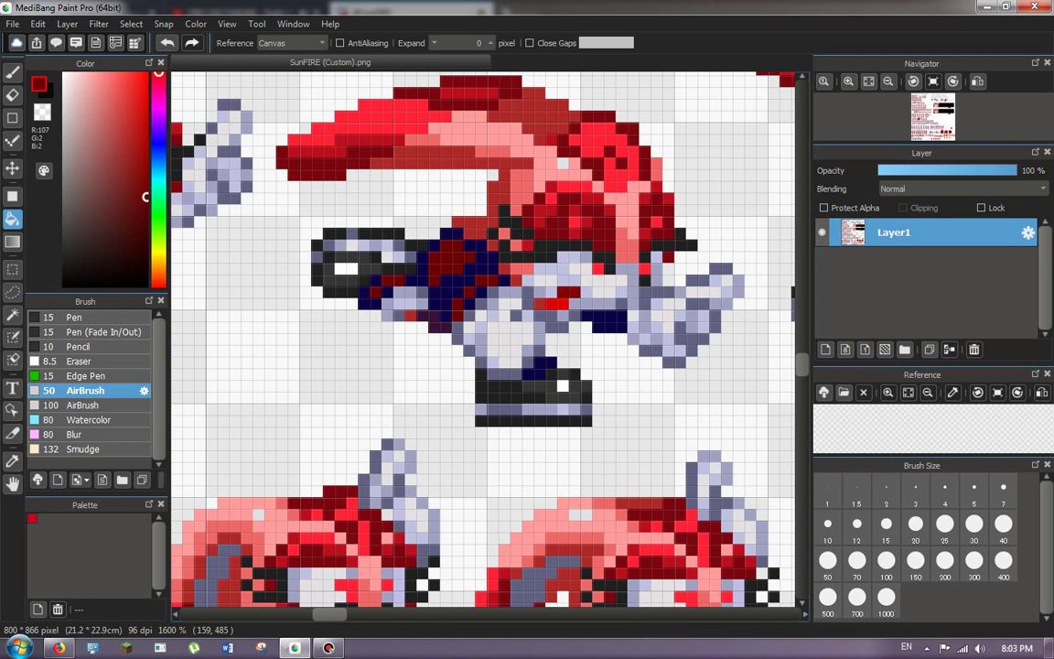
# Recolour the navy areas at the shoes of the eleventh row's fourth and third sprites to dark red.
pyautogui.scroll(-3, 482, 339)
pyautogui.scroll(4, 482, 338)
pyautogui.moveTo(439, 363); pyautogui.dragTo(457, 398)
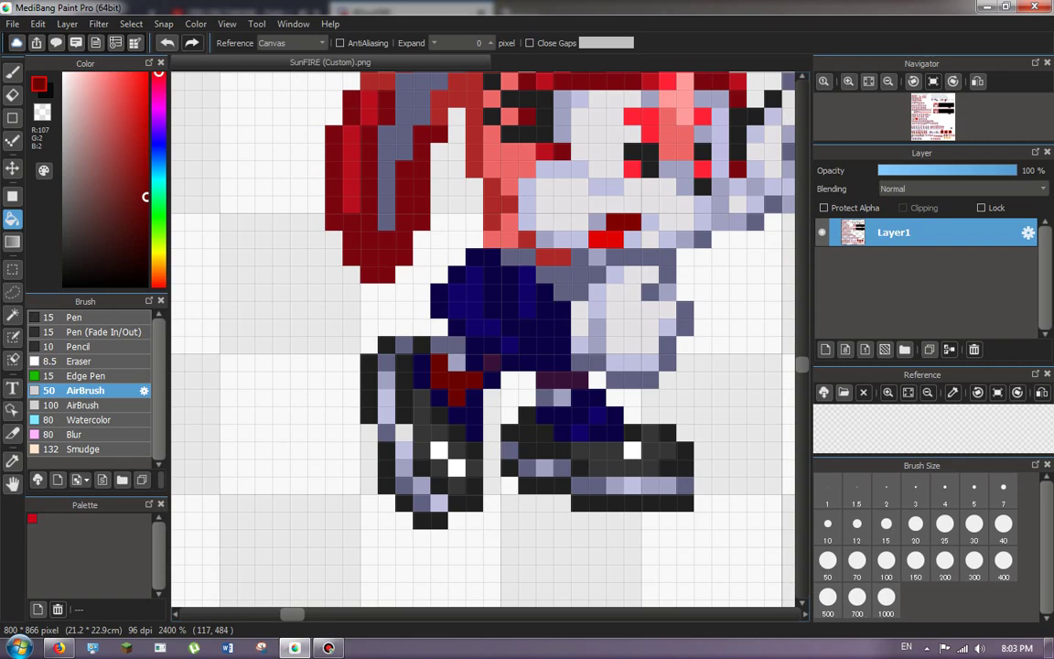
pyautogui.click(597, 417)
pyautogui.scroll(-4, 646, 416)
pyautogui.scroll(4, 509, 407)
pyautogui.click(505, 417)
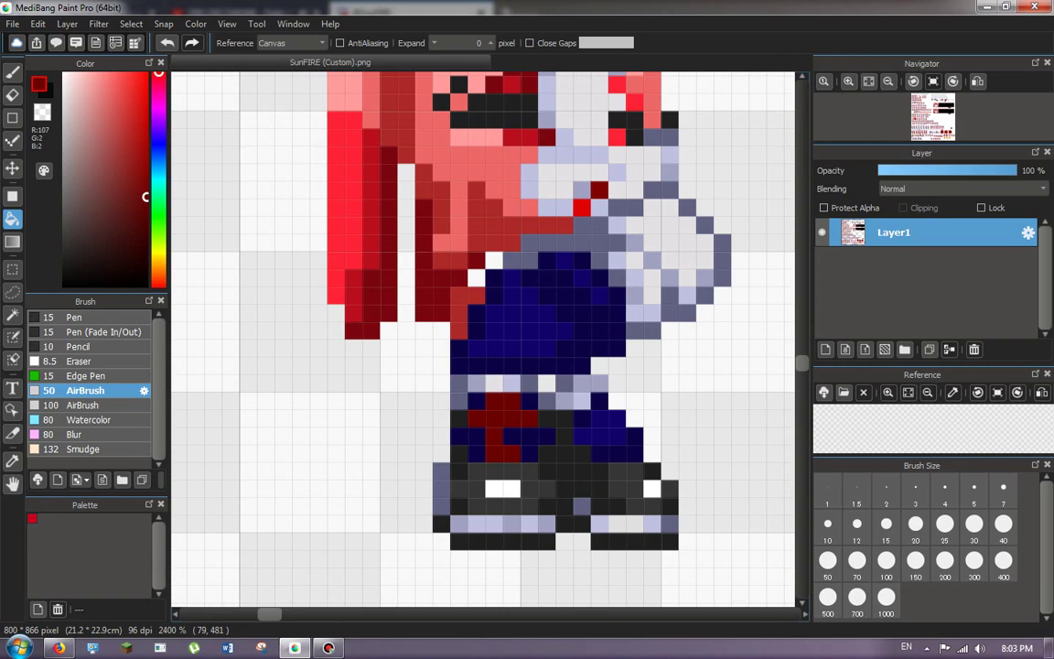
pyautogui.click(609, 429)
# Fill the navy pixels above the shoes of the eleventh row's second and first sprites with dark red.
pyautogui.scroll(-1, 658, 430)
pyautogui.scroll(-2, 658, 431)
pyautogui.scroll(5, 429, 434)
pyautogui.click(420, 408)
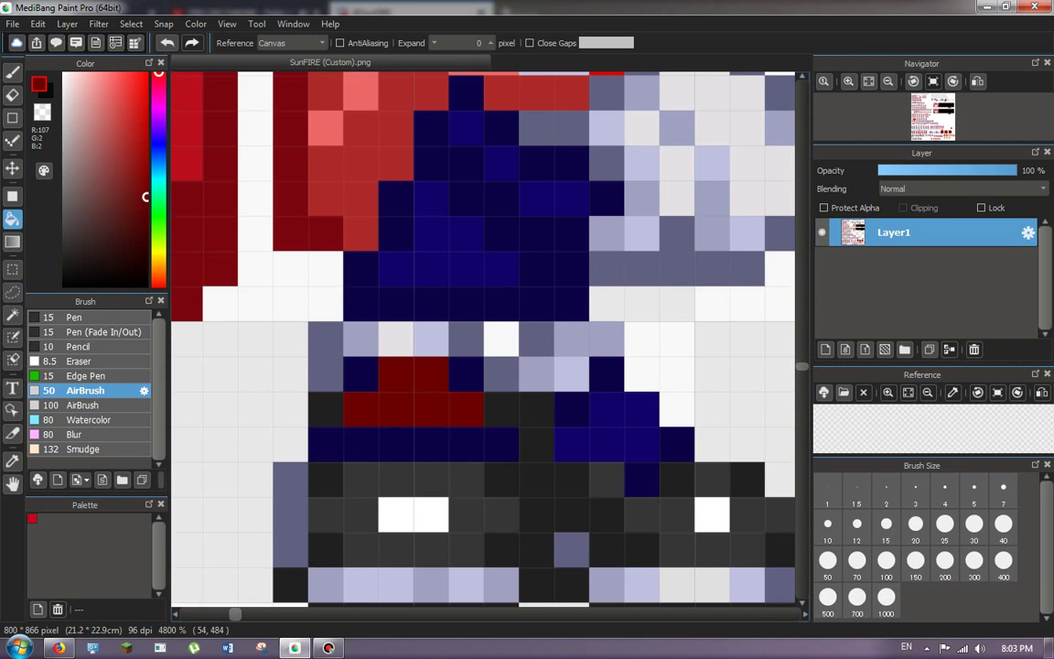
pyautogui.click(624, 422)
pyautogui.scroll(-1, 767, 426)
pyautogui.scroll(-3, 679, 408)
pyautogui.scroll(4, 538, 423)
pyautogui.click(617, 421)
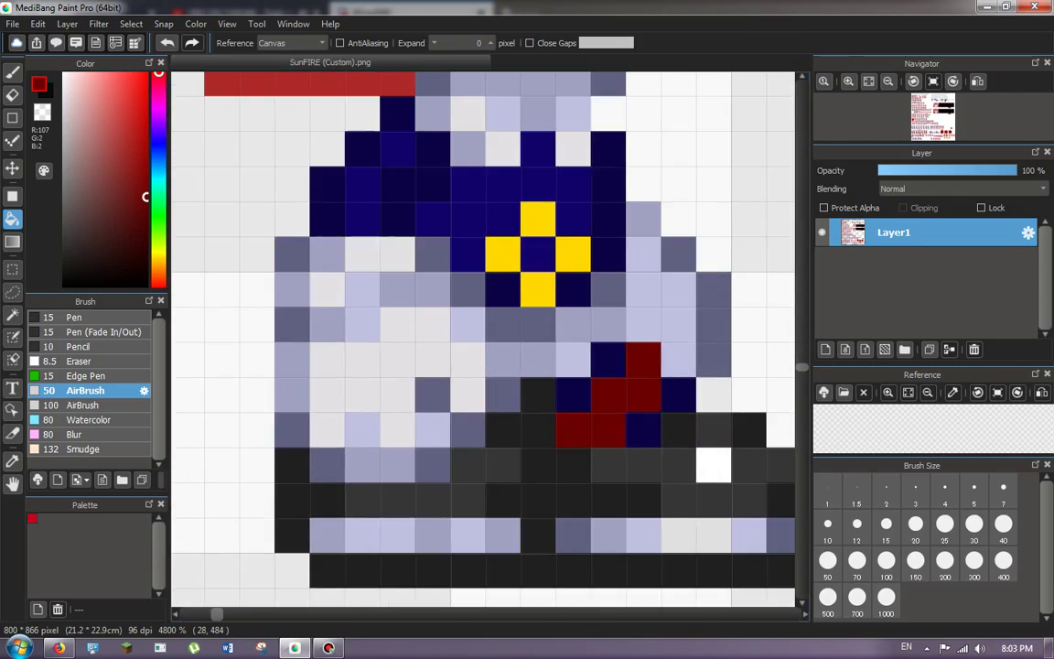
# Recolour the navy areas above both shoes of the twelfth row's first sprite to dark red.
pyautogui.scroll(-6, 473, 390)
pyautogui.scroll(2, 482, 366)
pyautogui.scroll(2, 538, 584)
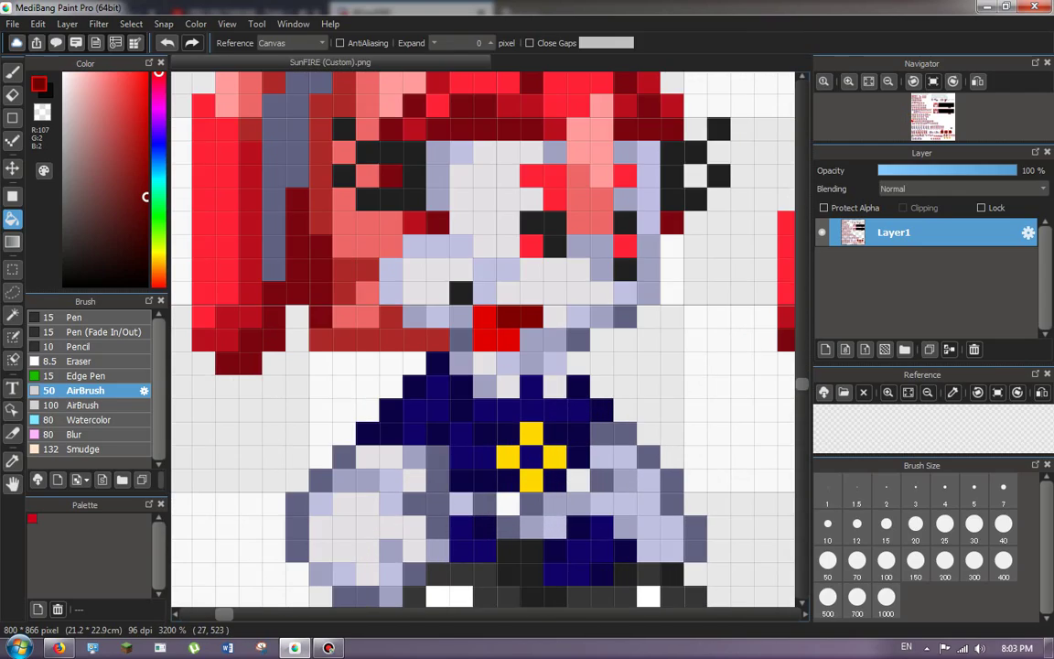
pyautogui.click(583, 555)
pyautogui.click(466, 547)
# Fill the navy pixels directly above the shoes of the twelfth row's second sprite with dark red.
pyautogui.scroll(-4, 439, 556)
pyautogui.scroll(3, 624, 540)
pyautogui.scroll(1, 628, 552)
pyautogui.click(613, 552)
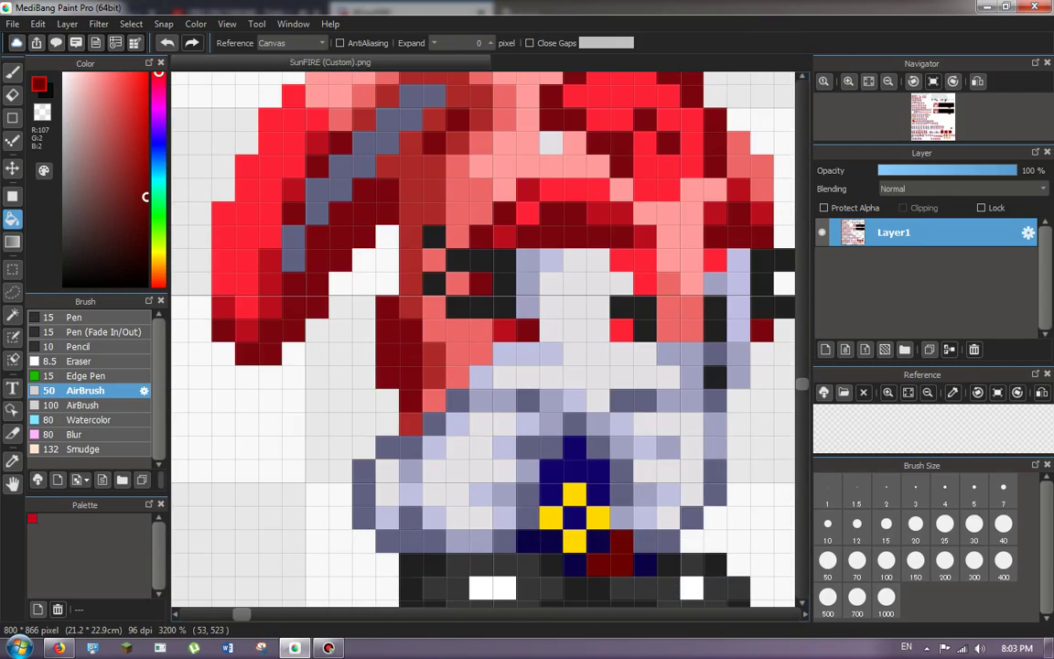
pyautogui.click(538, 536)
# Fill the small navy spots around the yellow emblem, above the shoes of the twelfth row's third sprite, with dark red.
pyautogui.scroll(-5, 494, 524)
pyautogui.scroll(6, 659, 508)
pyautogui.click(560, 499)
pyautogui.click(595, 464)
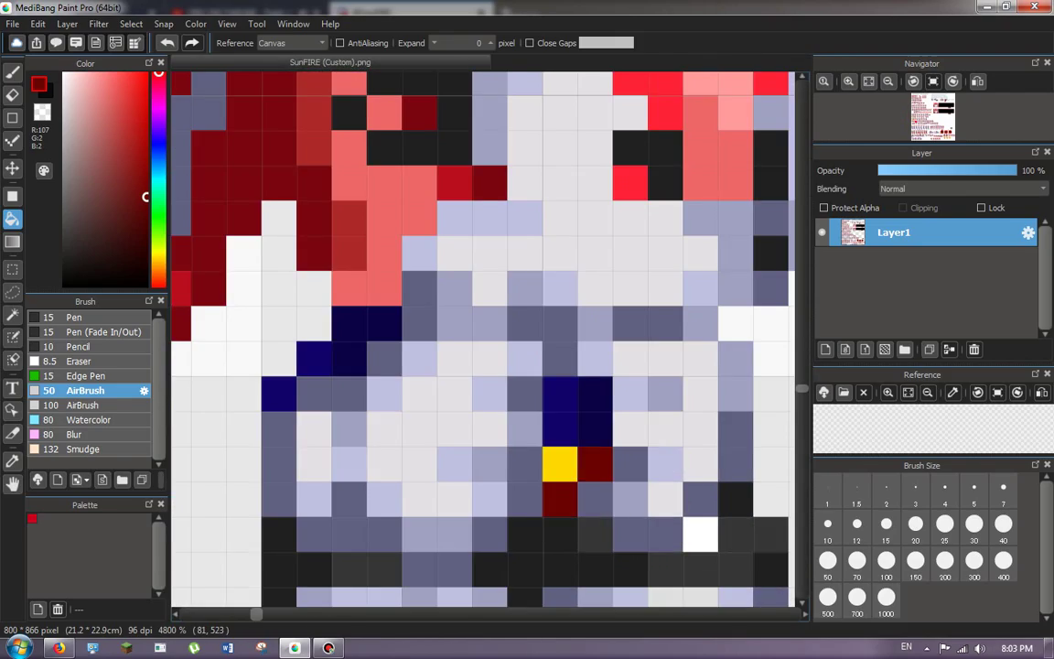
# Recolour the navy shoe areas of the fourth, fifth and sixth sprites in the twelfth row to dark red.
pyautogui.scroll(-6, 511, 425)
pyautogui.scroll(1, 640, 439)
pyautogui.scroll(2, 647, 453)
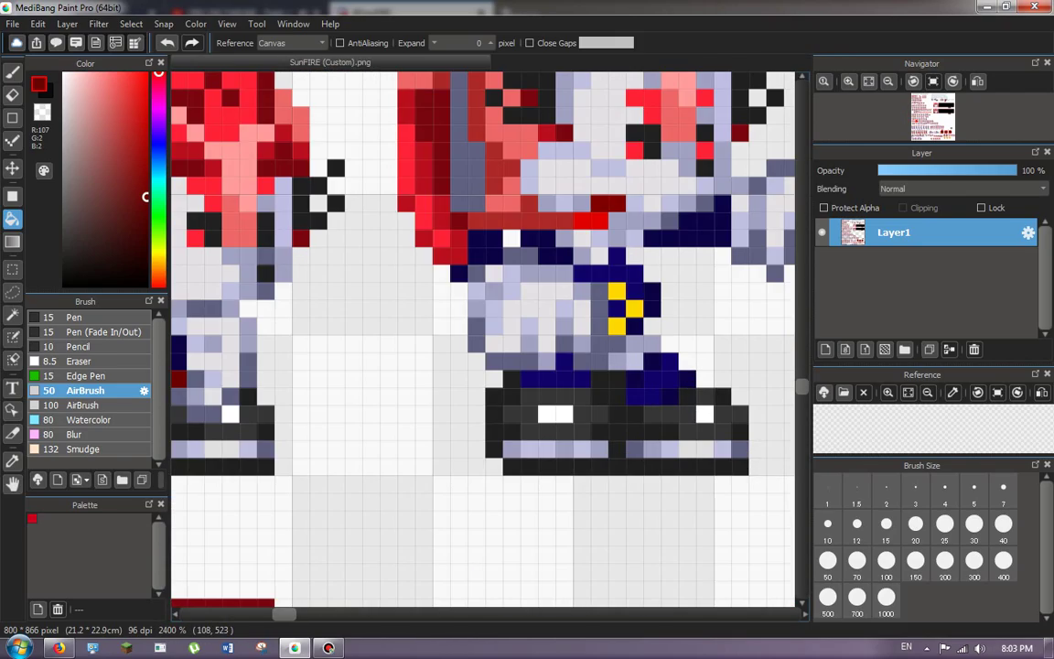
pyautogui.scroll(-5, 590, 378)
pyautogui.scroll(6, 677, 371)
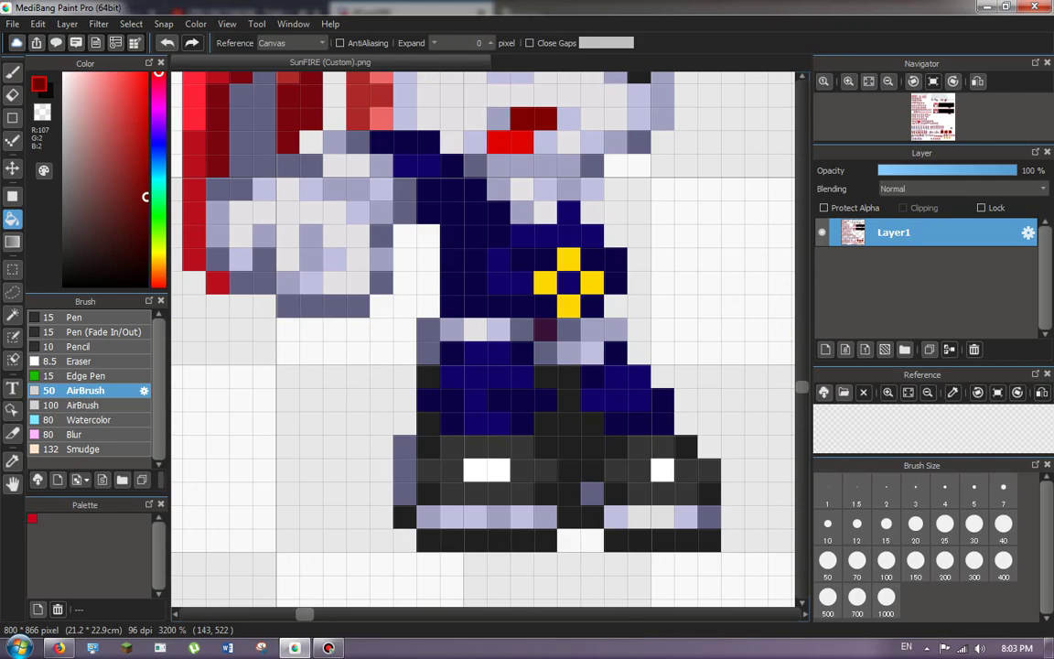
pyautogui.scroll(-3, 482, 366)
pyautogui.scroll(3, 483, 366)
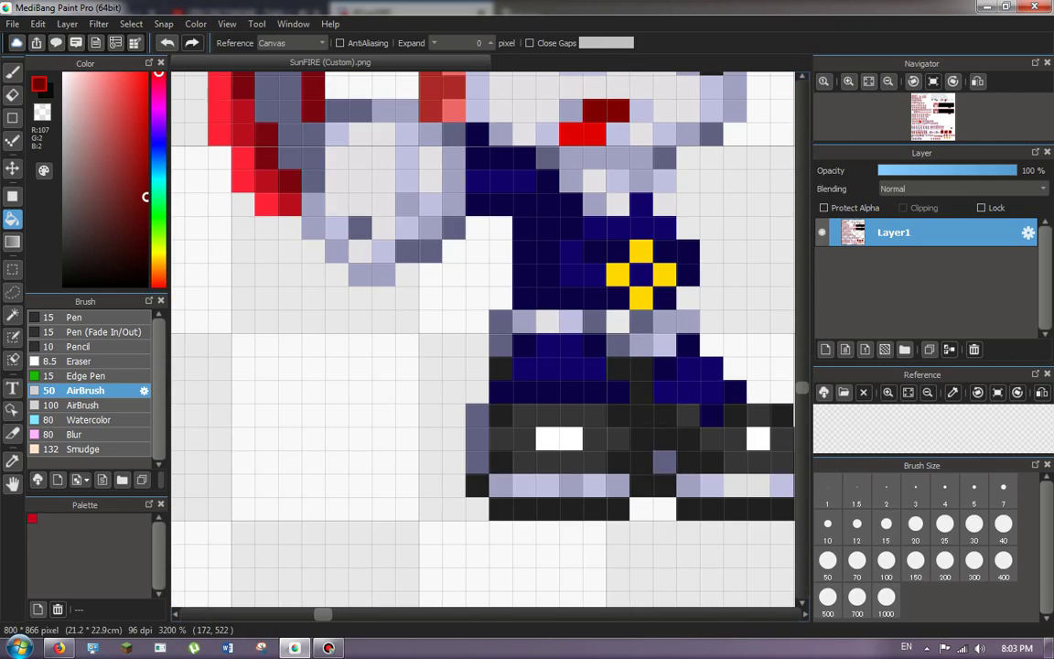
# Fill the navy areas above the shoes of the twelfth row's seventh and eighth sprites with dark red.
pyautogui.scroll(-5, 482, 339)
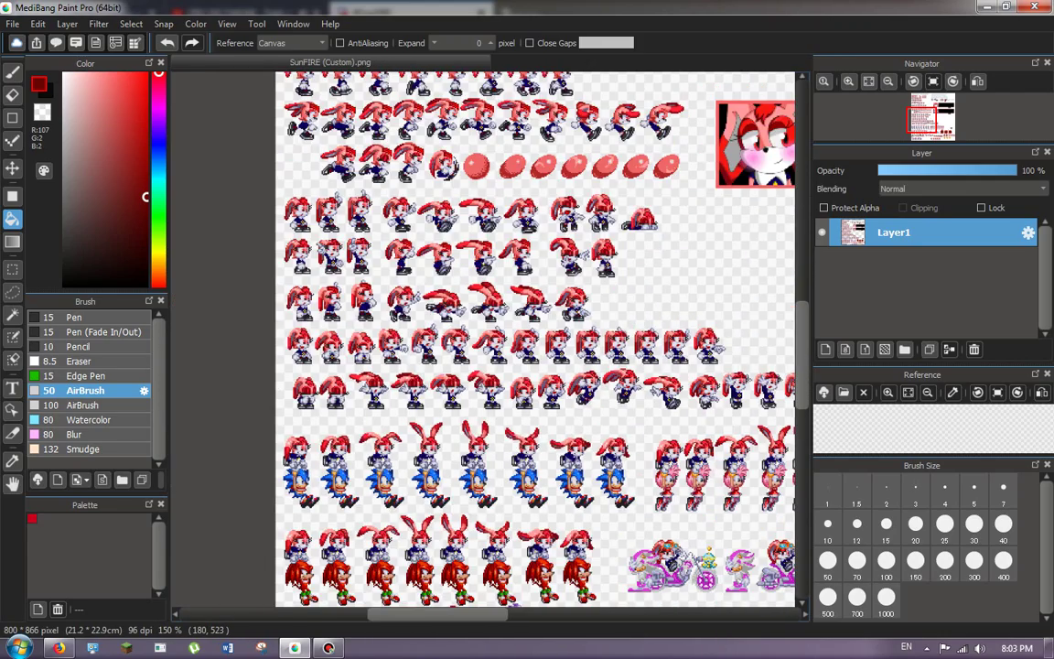
pyautogui.scroll(3, 483, 338)
pyautogui.scroll(3, 482, 339)
pyautogui.scroll(-3, 482, 339)
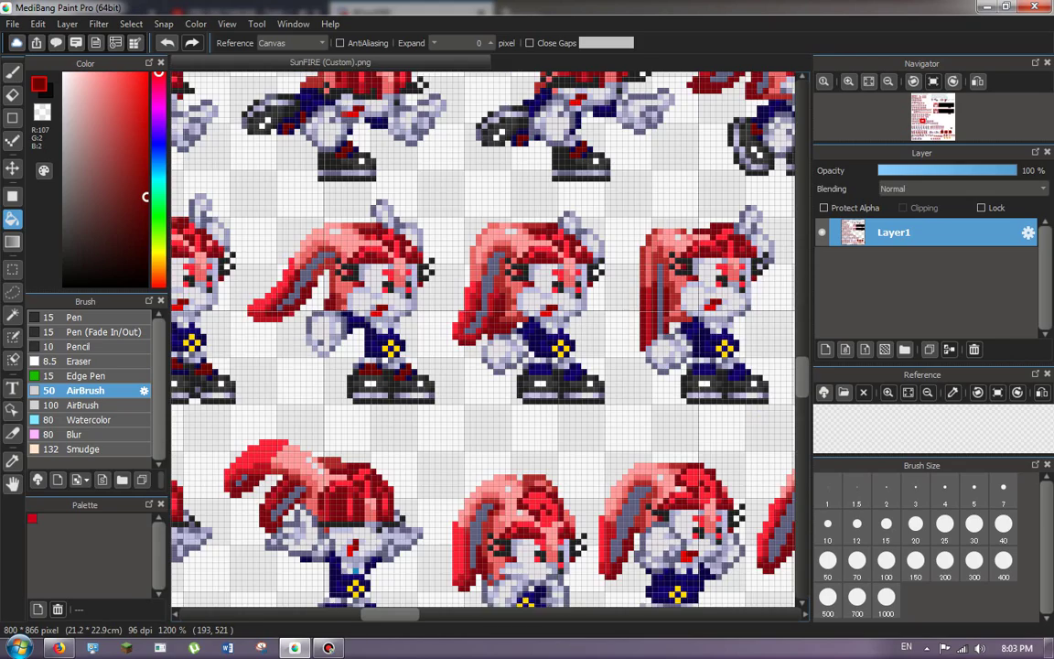
pyautogui.scroll(2, 482, 339)
pyautogui.scroll(2, 548, 348)
pyautogui.scroll(-3, 549, 348)
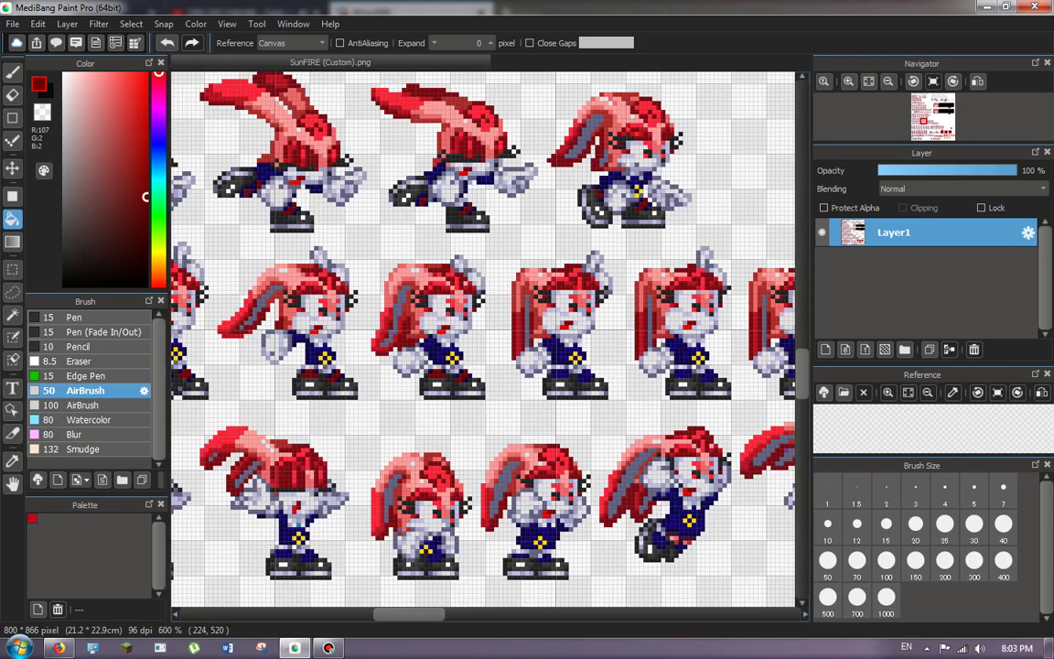
# Recolour the navy shoe areas of the ninth through twelfth sprites in the twelfth row to dark red.
pyautogui.scroll(3, 549, 348)
pyautogui.scroll(-3, 569, 356)
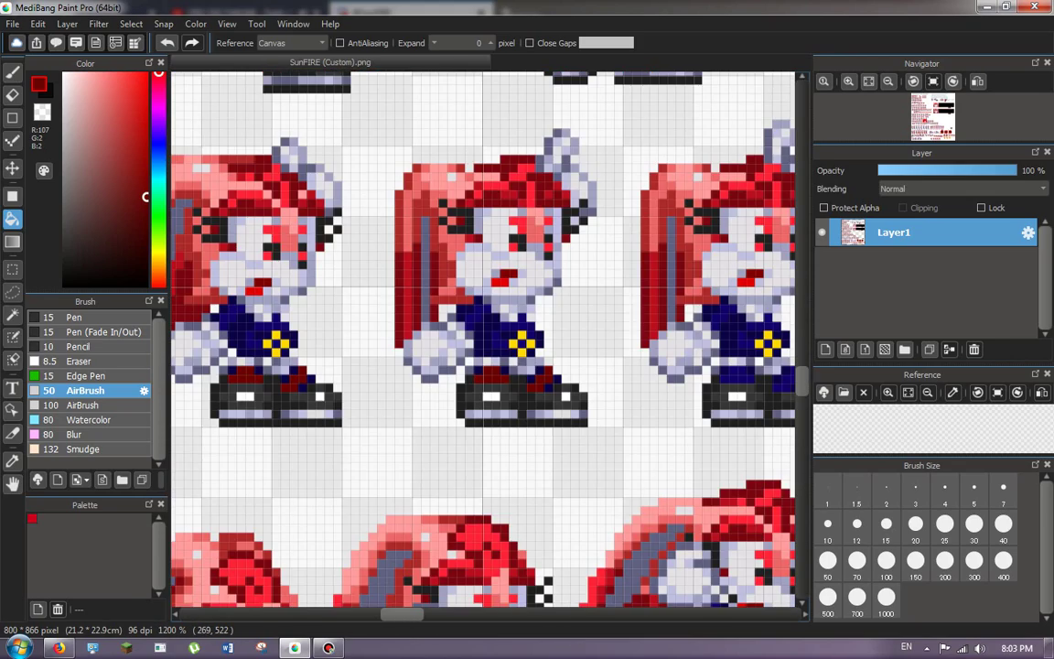
pyautogui.scroll(1, 569, 356)
pyautogui.scroll(-2, 604, 329)
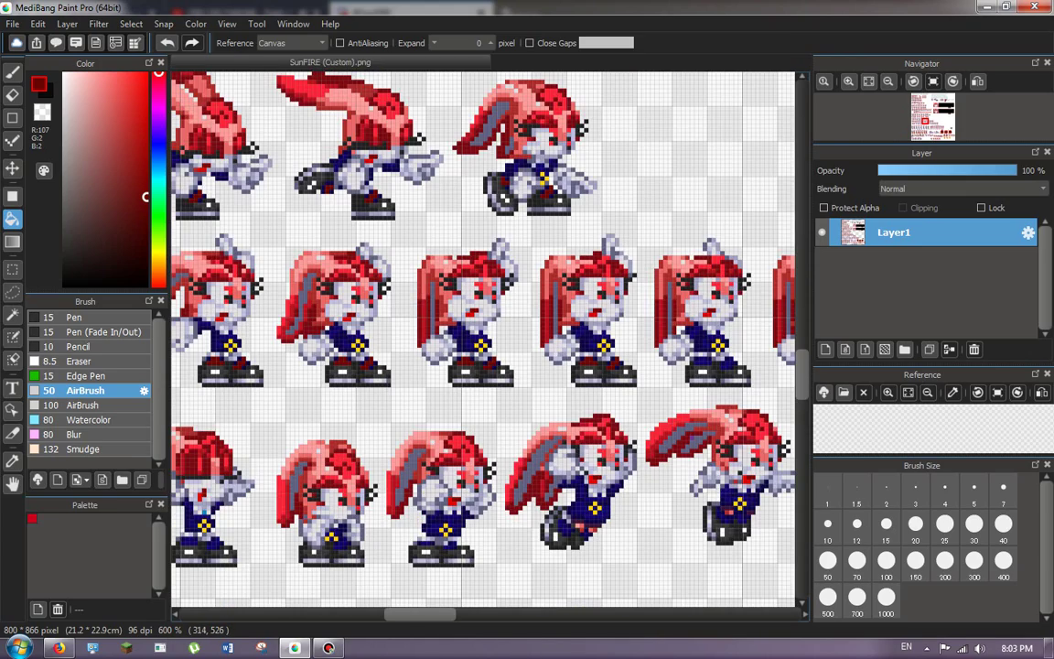
pyautogui.scroll(3, 641, 329)
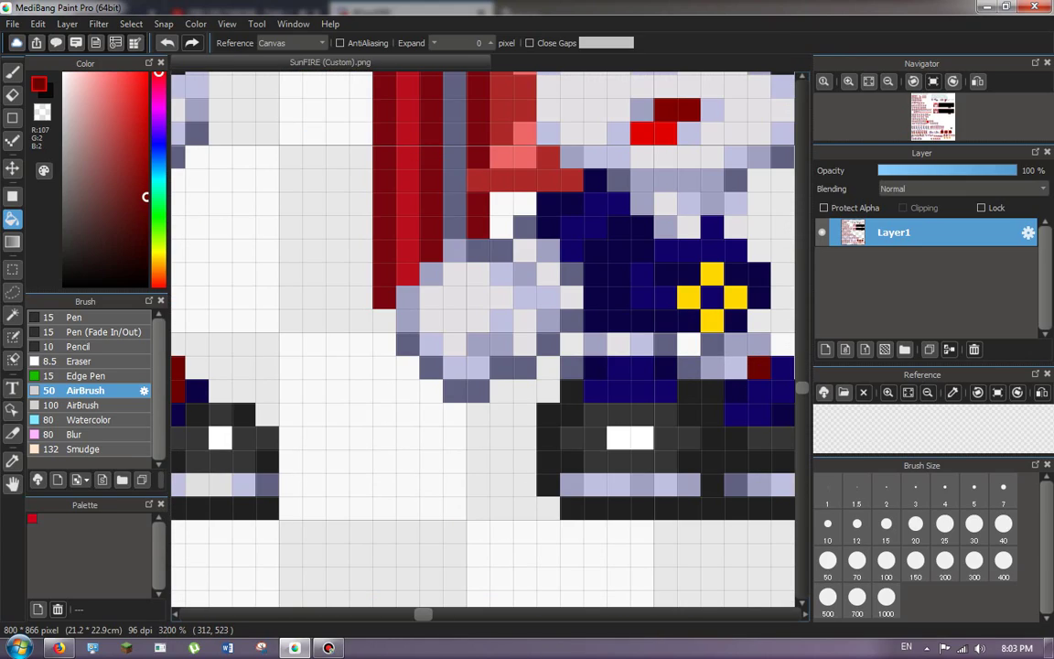
pyautogui.scroll(-3, 567, 339)
pyautogui.scroll(2, 567, 339)
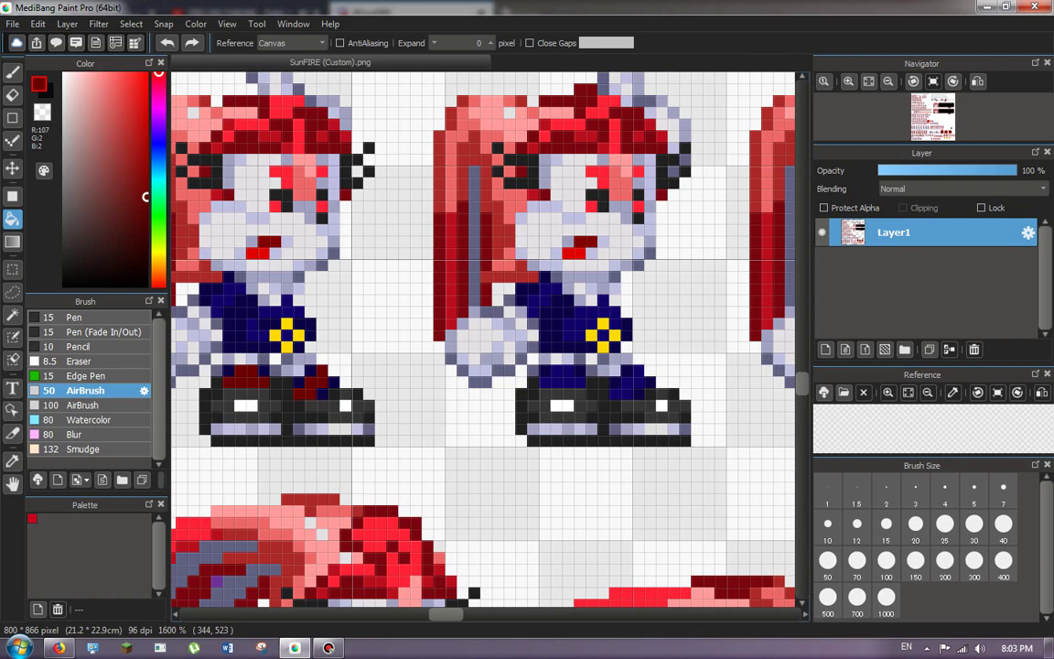
# Fill the navy areas above the shoes of the last two sprites in the twelfth row with dark red.
pyautogui.scroll(-2, 512, 339)
pyautogui.scroll(1, 512, 339)
pyautogui.scroll(2, 512, 339)
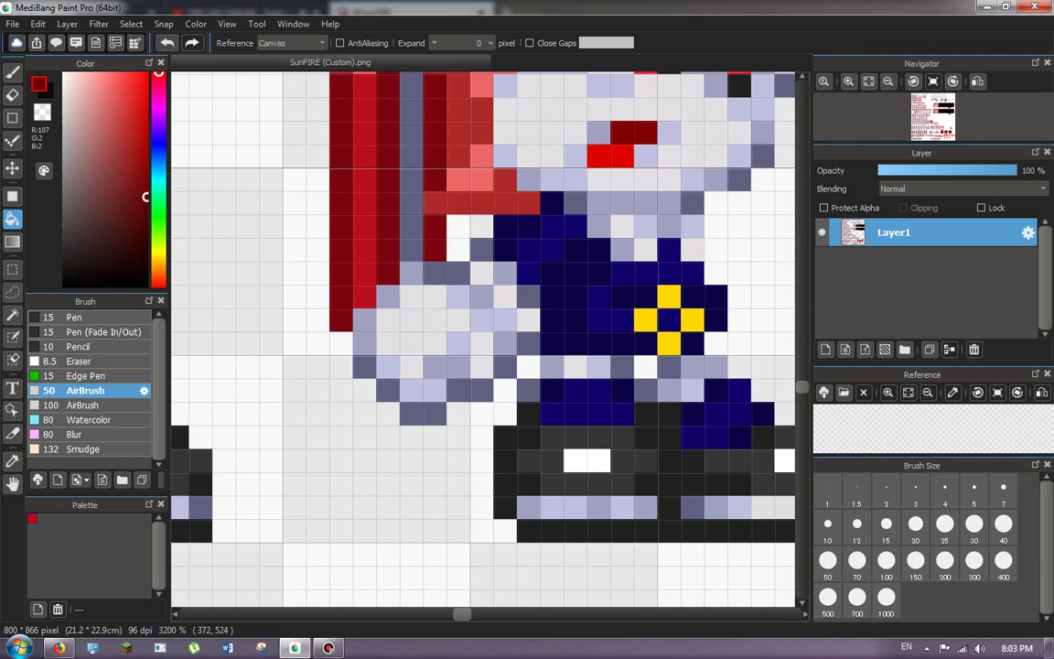
pyautogui.scroll(-3, 512, 338)
pyautogui.scroll(2, 512, 339)
pyautogui.scroll(1, 512, 338)
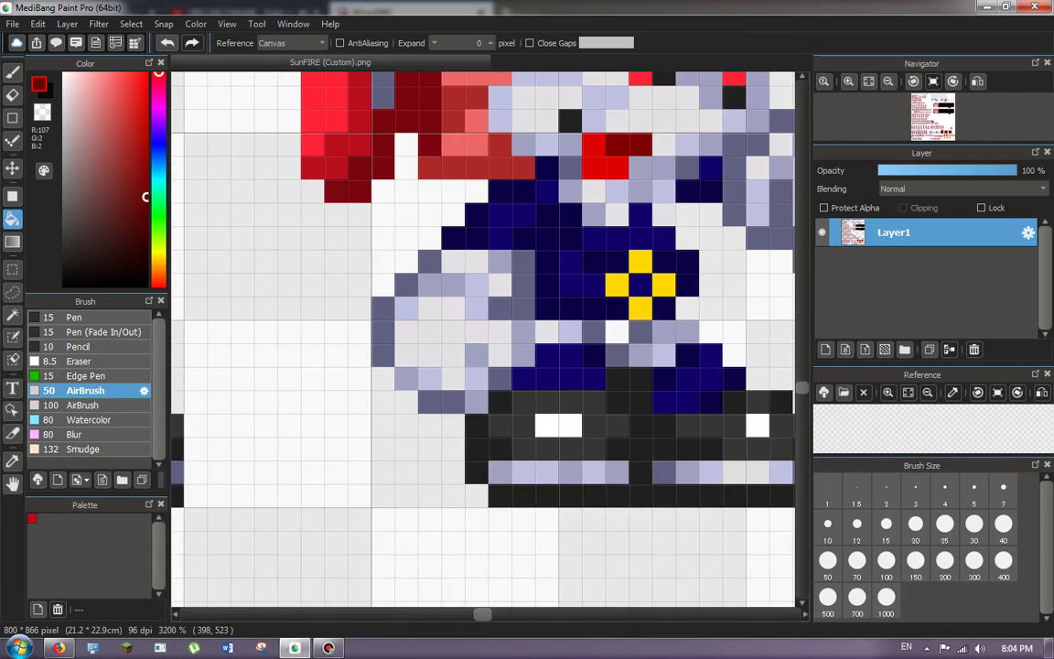
# Recolour the navy pixels just above the shoes of the thirteenth row's first two sprites to dark red.
pyautogui.scroll(-6, 512, 338)
pyautogui.scroll(8, 512, 339)
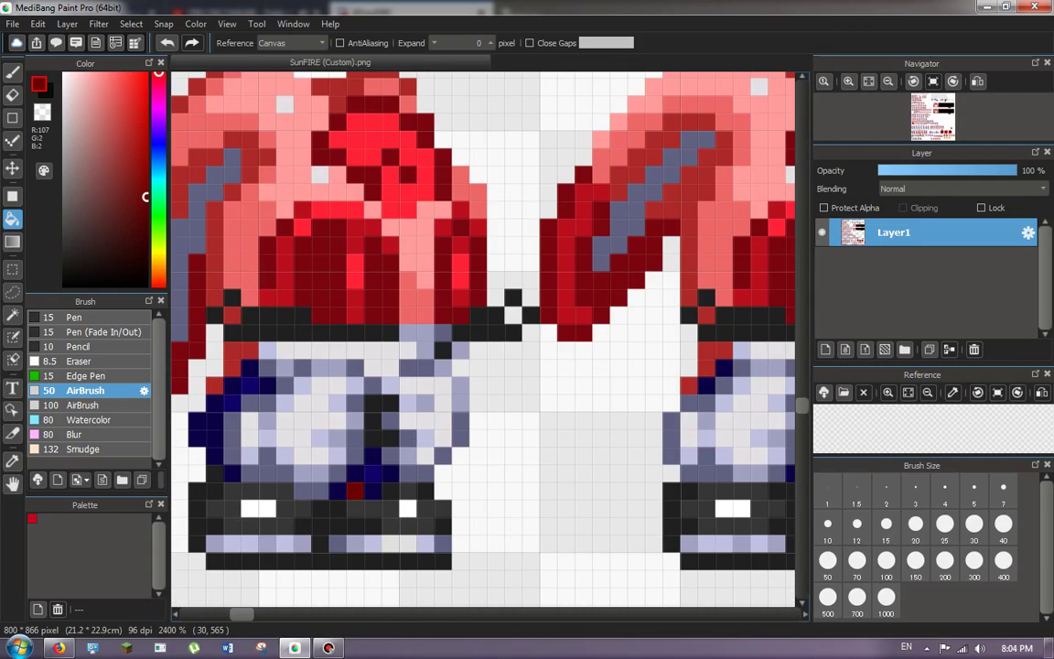
pyautogui.scroll(-4, 482, 338)
pyautogui.scroll(4, 483, 338)
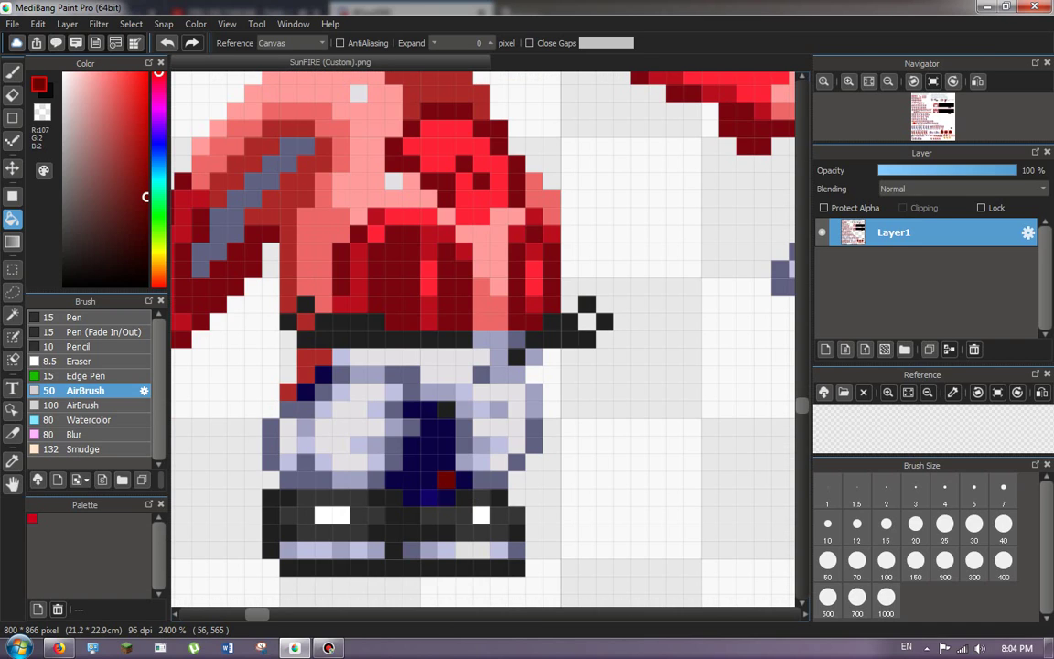
# Fill the navy areas above both shoes of the thirteenth row's third sprite with dark red.
pyautogui.scroll(-4, 402, 440)
pyautogui.scroll(5, 402, 439)
pyautogui.scroll(-3, 384, 430)
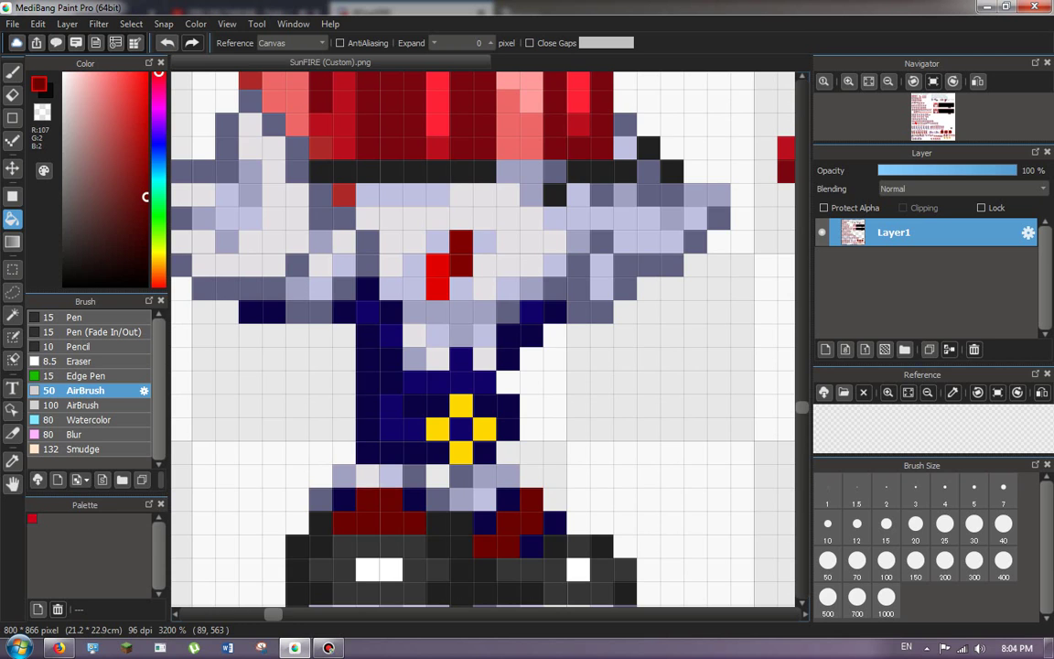
# Fill the navy areas above the shoes of the thirteenth row's fourth and fifth sprites with dark red.
pyautogui.scroll(3, 347, 421)
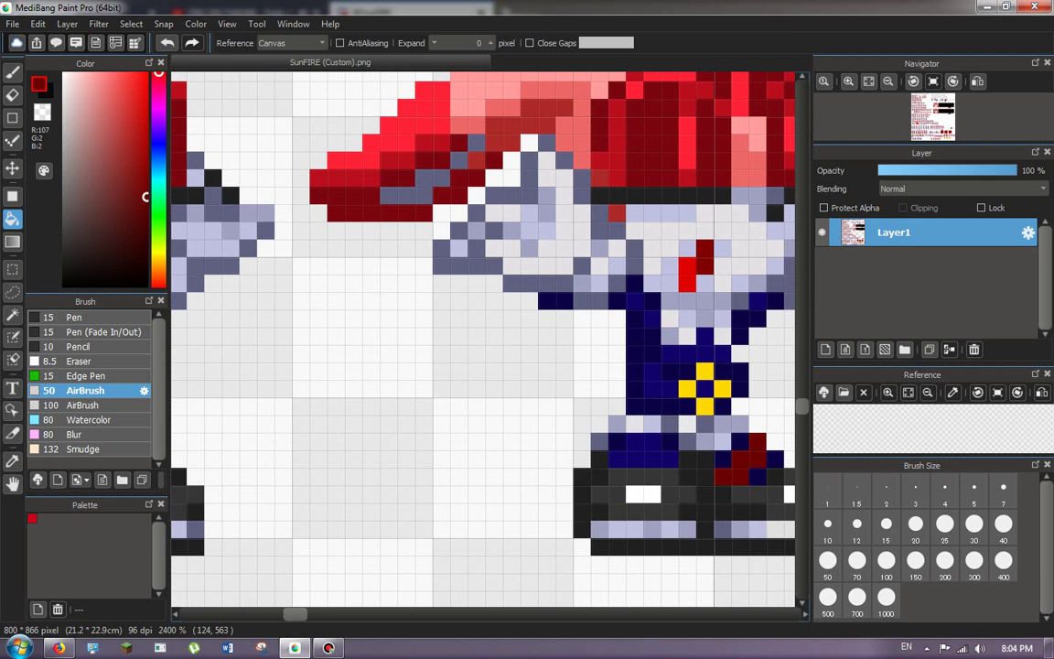
pyautogui.scroll(-4, 348, 421)
pyautogui.scroll(4, 348, 420)
pyautogui.scroll(2, 628, 383)
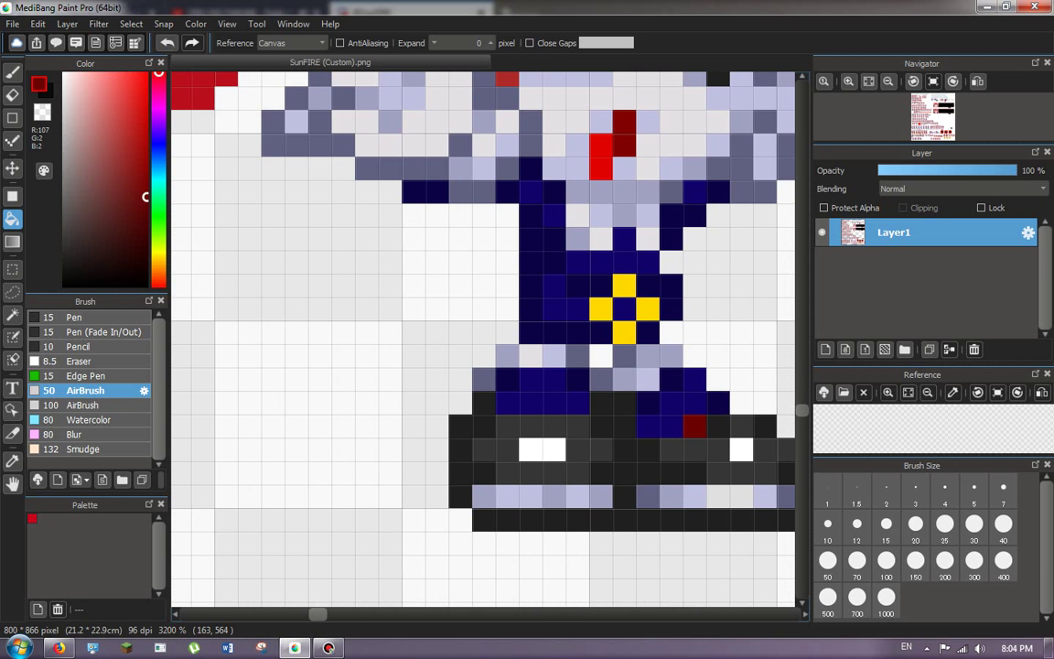
pyautogui.scroll(-4, 628, 382)
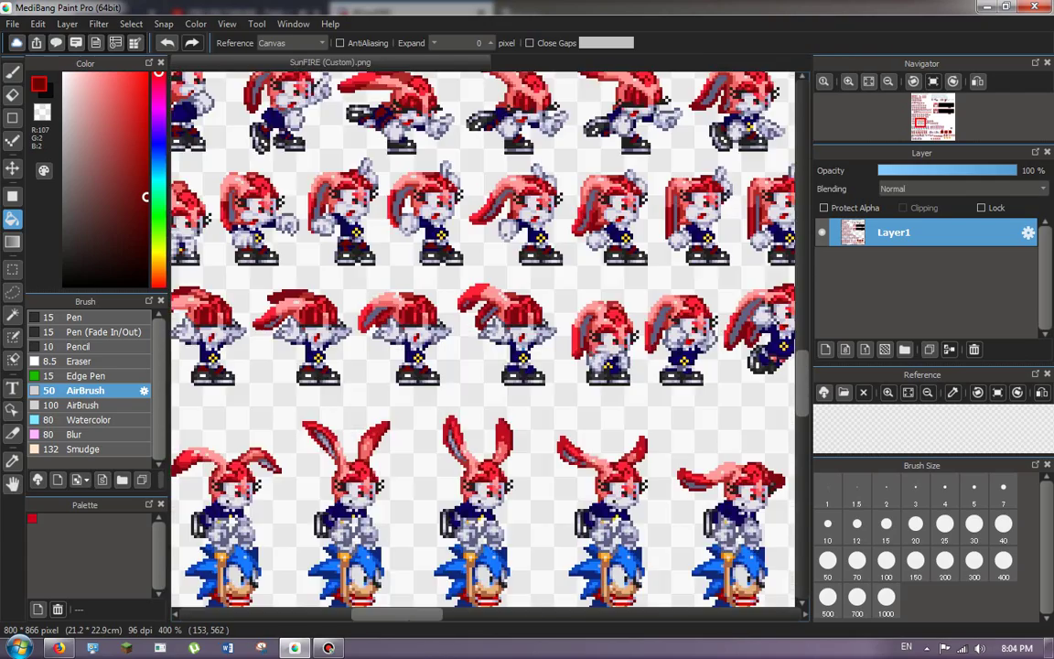
# Recolour the navy shoe areas of the thirteenth row's sixth and seventh sprites to dark red.
pyautogui.scroll(2, 628, 382)
pyautogui.scroll(-3, 499, 370)
pyautogui.scroll(3, 636, 372)
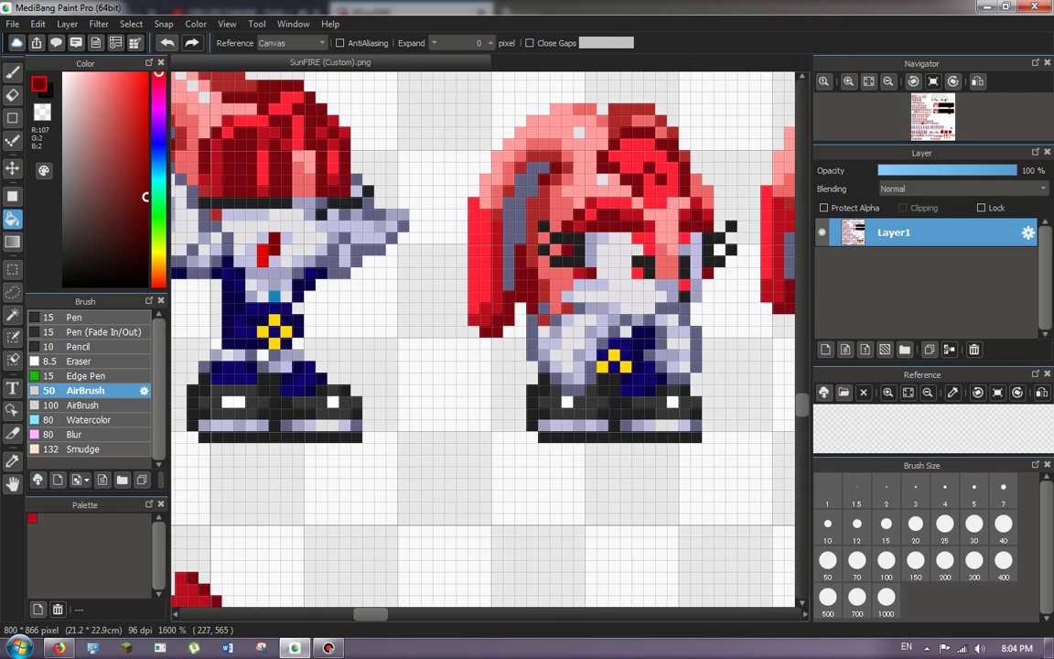
pyautogui.click(637, 374)
pyautogui.scroll(-3, 483, 338)
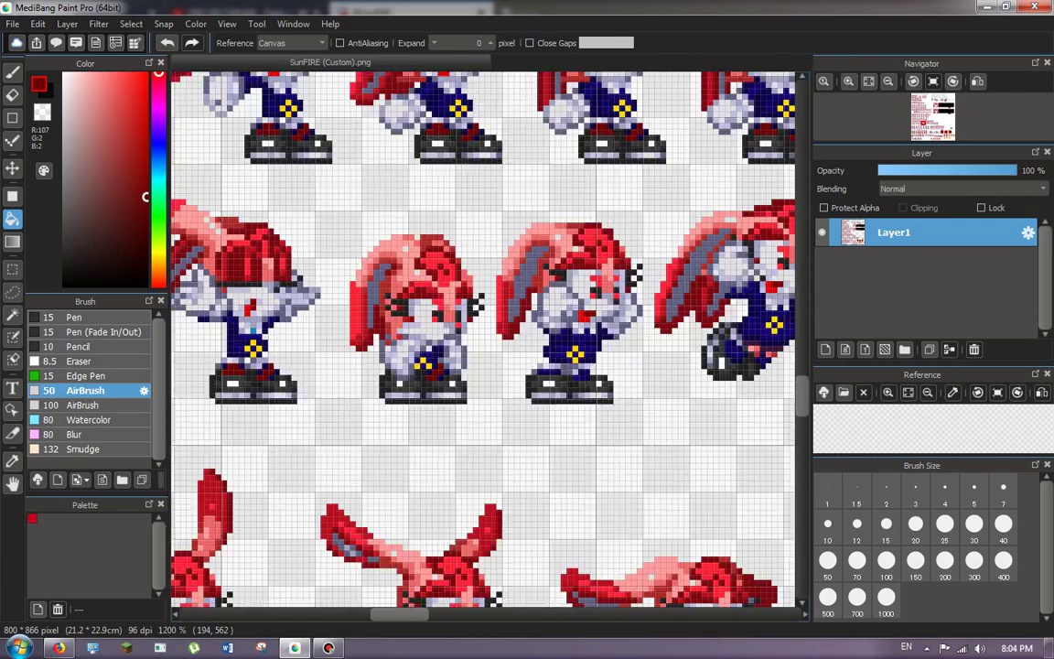
# Fill the navy shoe areas of the thirteenth row's eighth and ninth sprites with dark red.
pyautogui.scroll(2, 483, 339)
pyautogui.scroll(3, 483, 338)
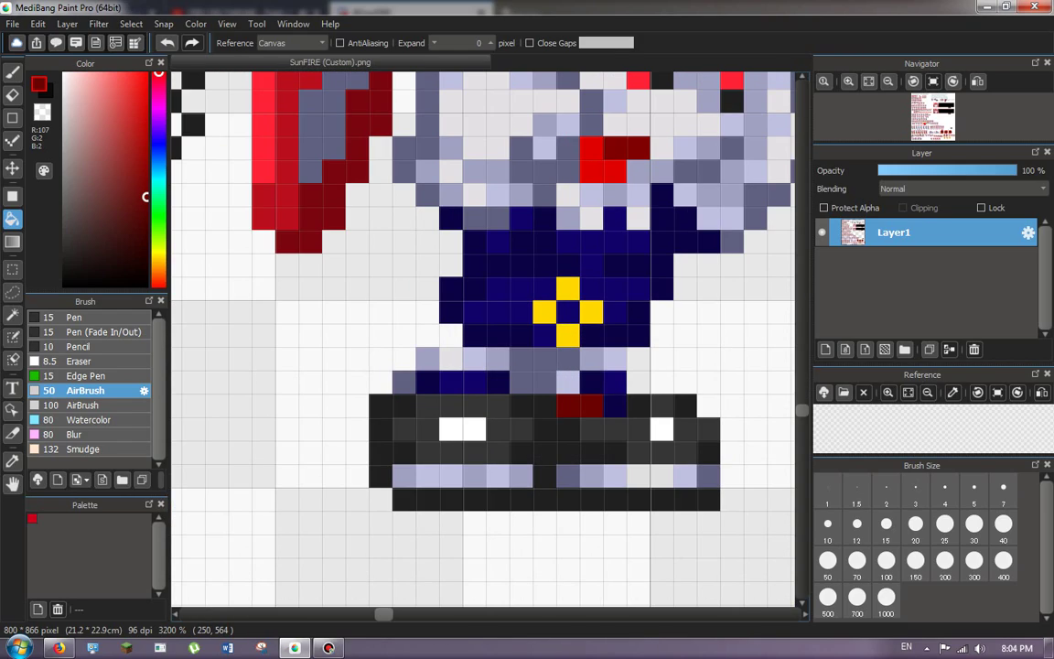
pyautogui.scroll(-3, 483, 338)
pyautogui.scroll(3, 483, 295)
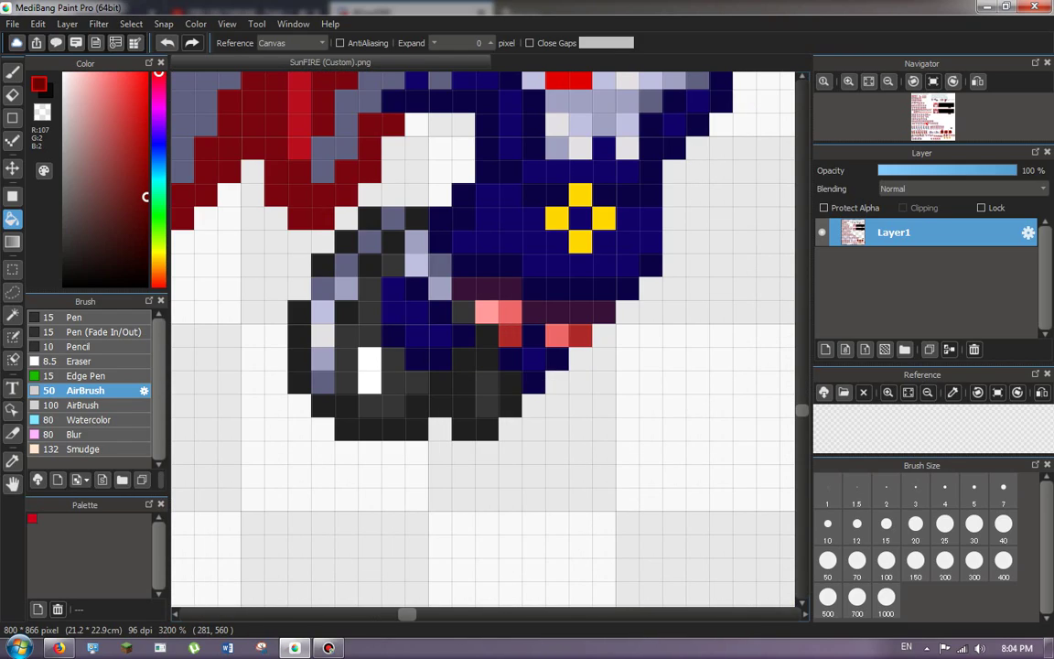
# Recolour the navy pixels above both shoes of the thirteenth row's tenth sprite to dark red.
pyautogui.scroll(-3, 484, 295)
pyautogui.scroll(3, 579, 290)
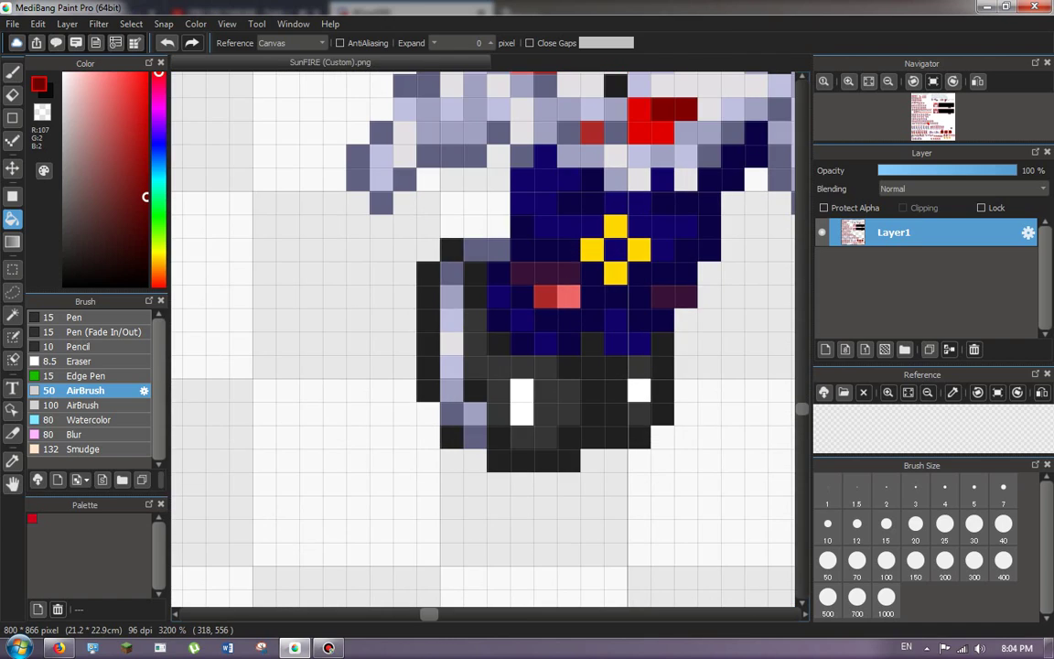
pyautogui.click(545, 343)
pyautogui.click(521, 320)
pyautogui.click(499, 296)
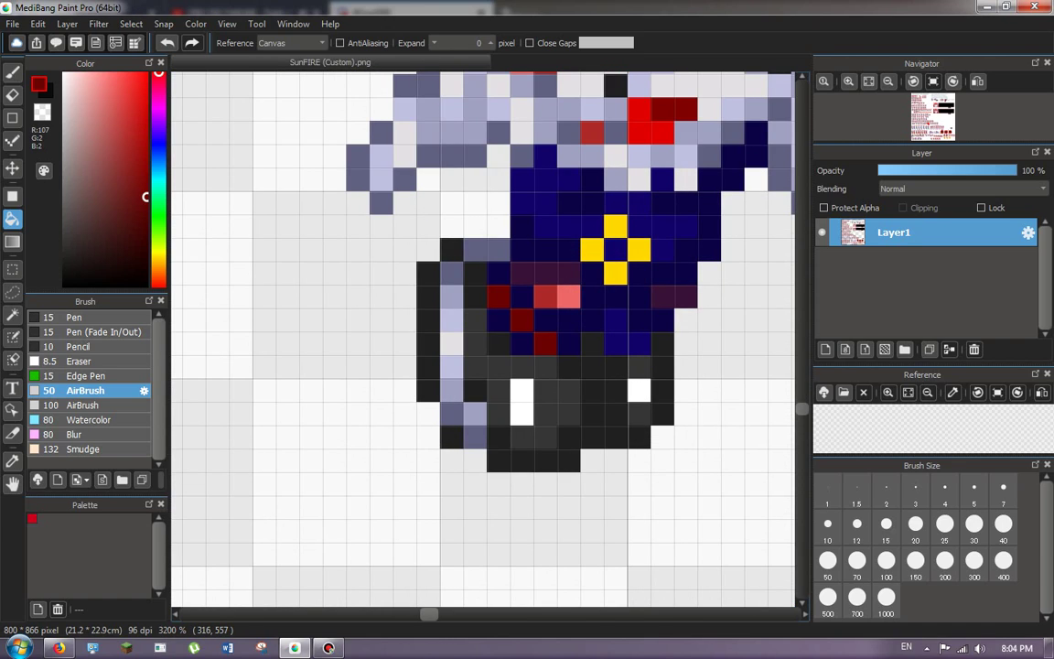
pyautogui.click(616, 342)
# Fill the navy pixels next to the shoes of the thirteenth row's eleventh and twelfth sprites with dark red.
pyautogui.scroll(-3, 717, 355)
pyautogui.scroll(2, 717, 355)
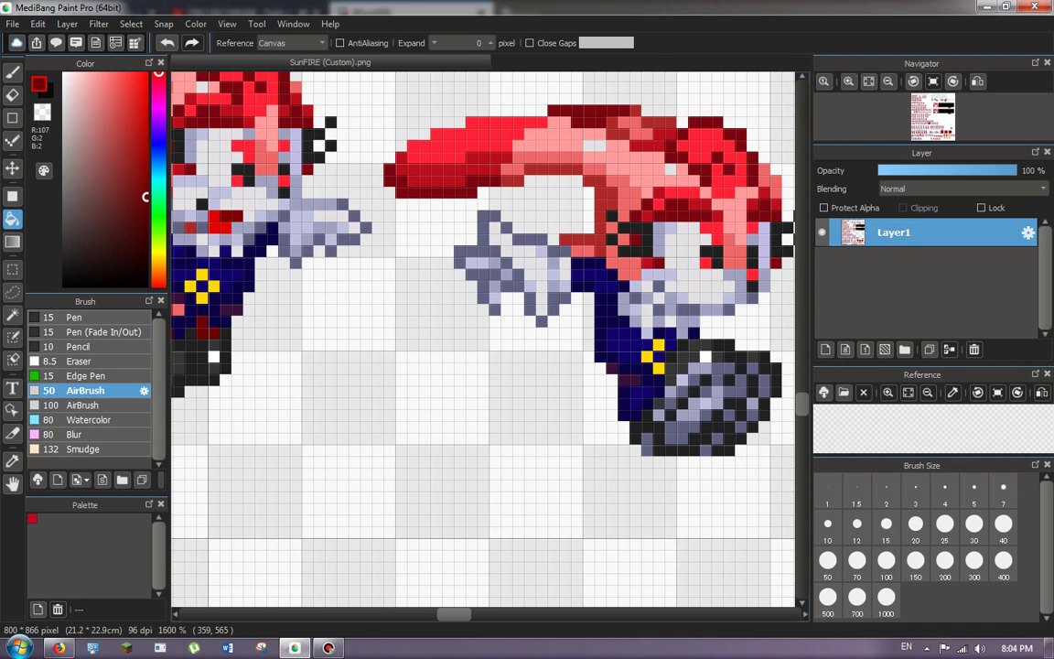
pyautogui.scroll(-3, 576, 358)
pyautogui.scroll(3, 409, 341)
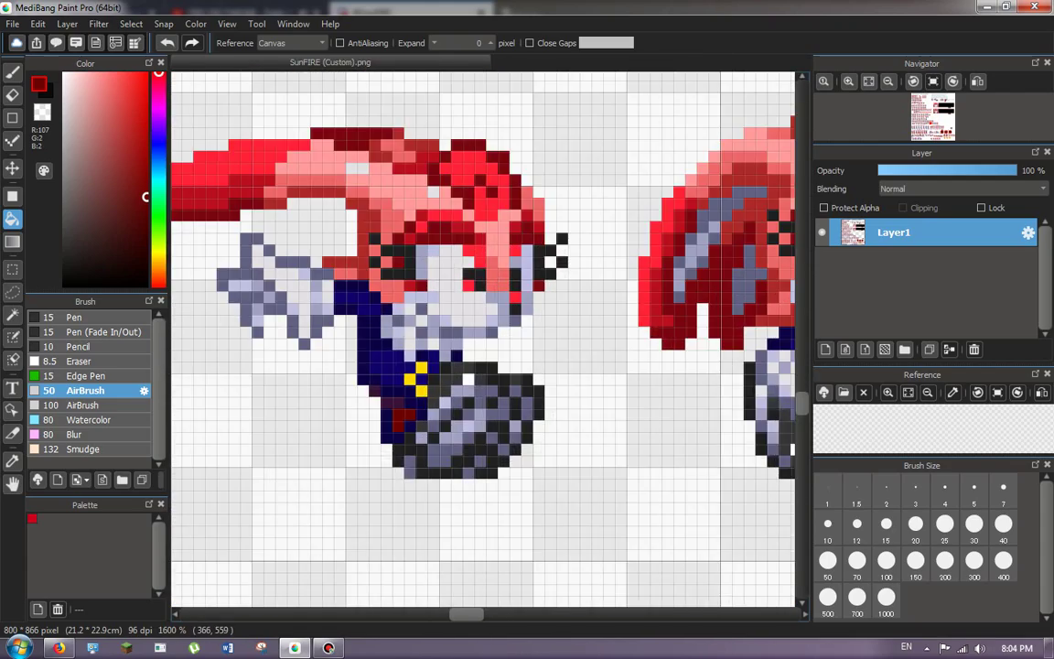
pyautogui.scroll(-1, 410, 340)
pyautogui.scroll(2, 586, 371)
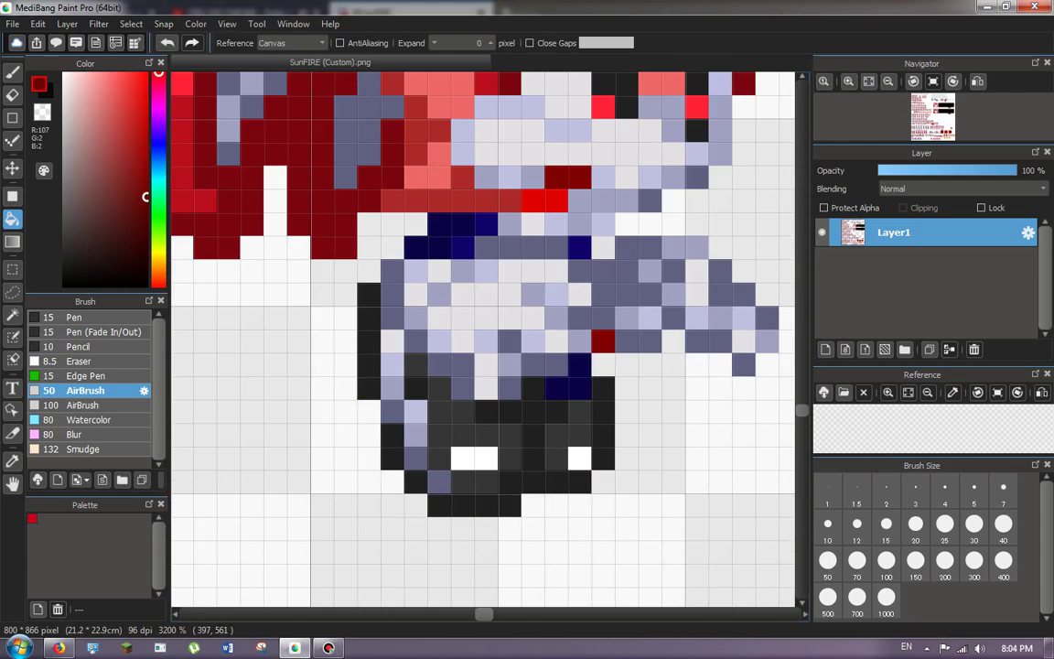
# Recolour the navy areas above the shoes of the thirteenth row's thirteenth and fourteenth sprites to dark red.
pyautogui.scroll(-2, 483, 339)
pyautogui.scroll(2, 483, 338)
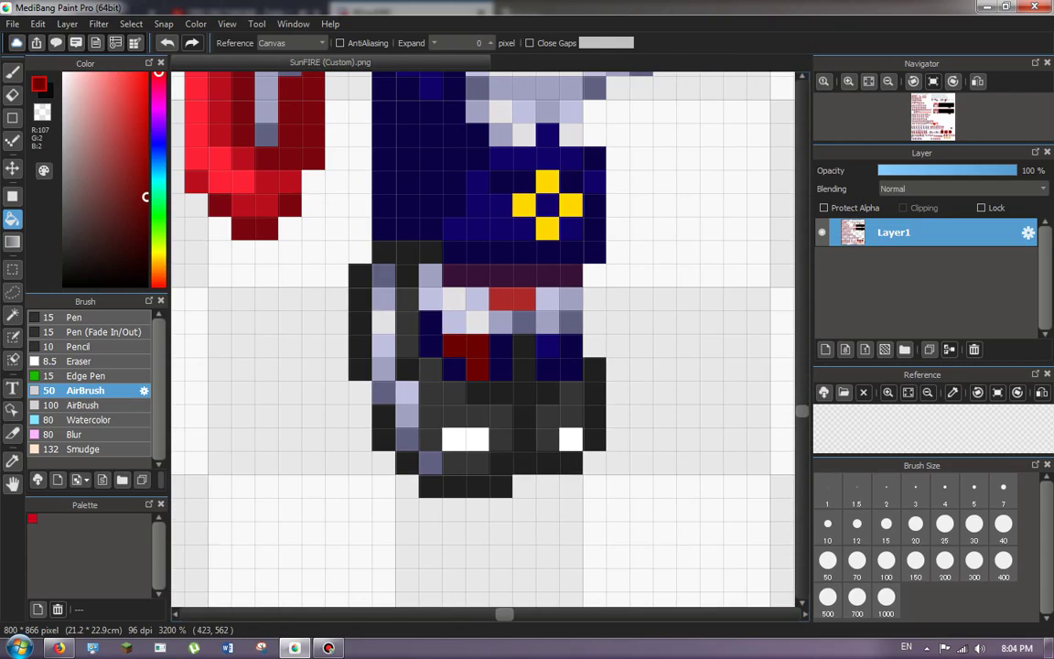
pyautogui.scroll(-2, 494, 311)
pyautogui.scroll(2, 494, 311)
pyautogui.scroll(-1, 527, 290)
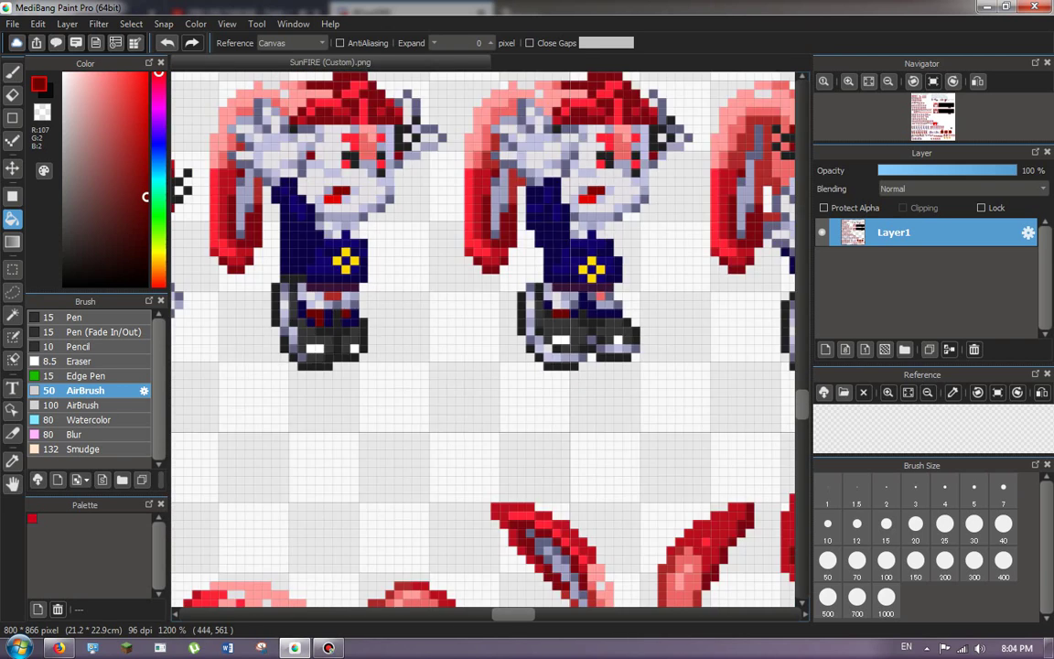
# Fill navy shoe pixels of the thirteenth row's last sprite with dark red, undoing the misplaced fill above the shoes.
pyautogui.scroll(-2, 483, 338)
pyautogui.scroll(3, 483, 339)
pyautogui.click(568, 347)
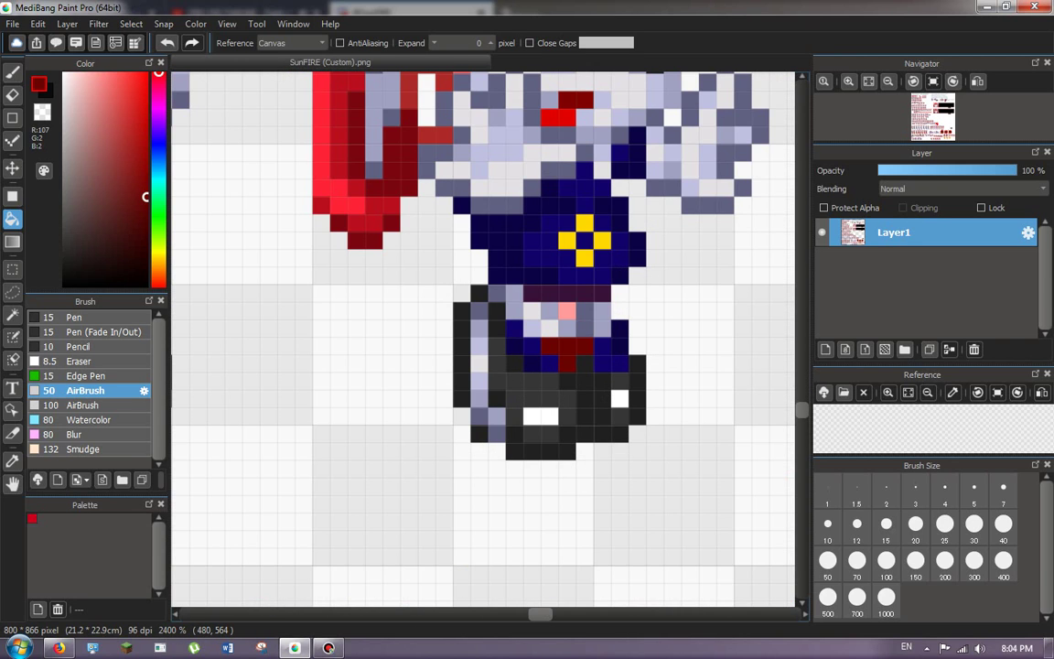
pyautogui.hotkey('ctrl', 'z')
pyautogui.click(603, 355)
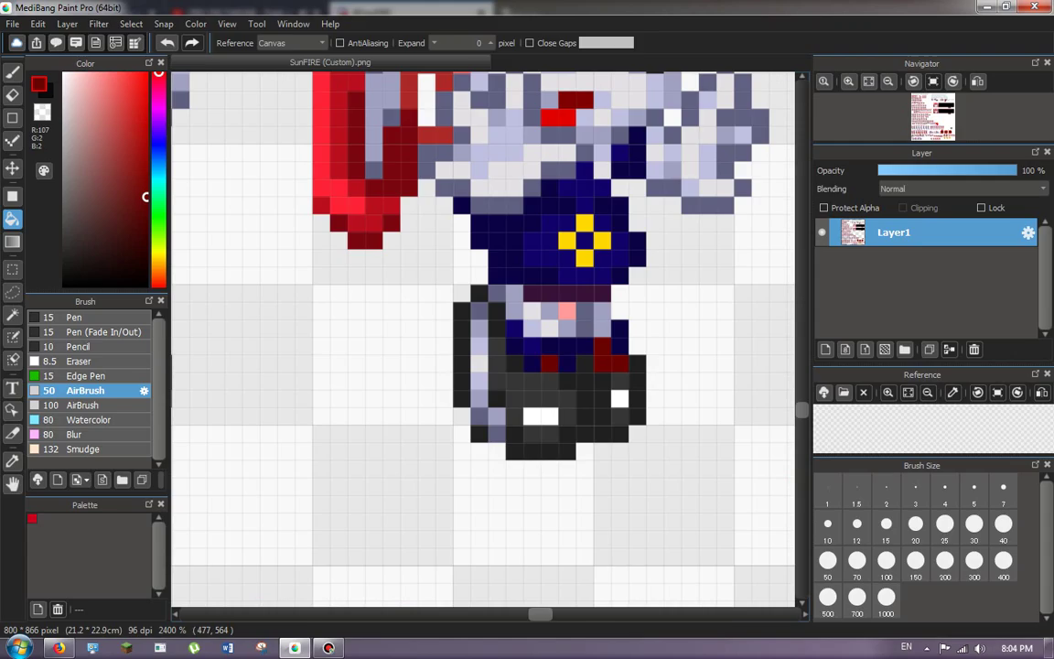
# Recolour the navy shoe pixels of the rabbit in the fourteenth row's first three sprites to dark red.
pyautogui.scroll(-6, 484, 338)
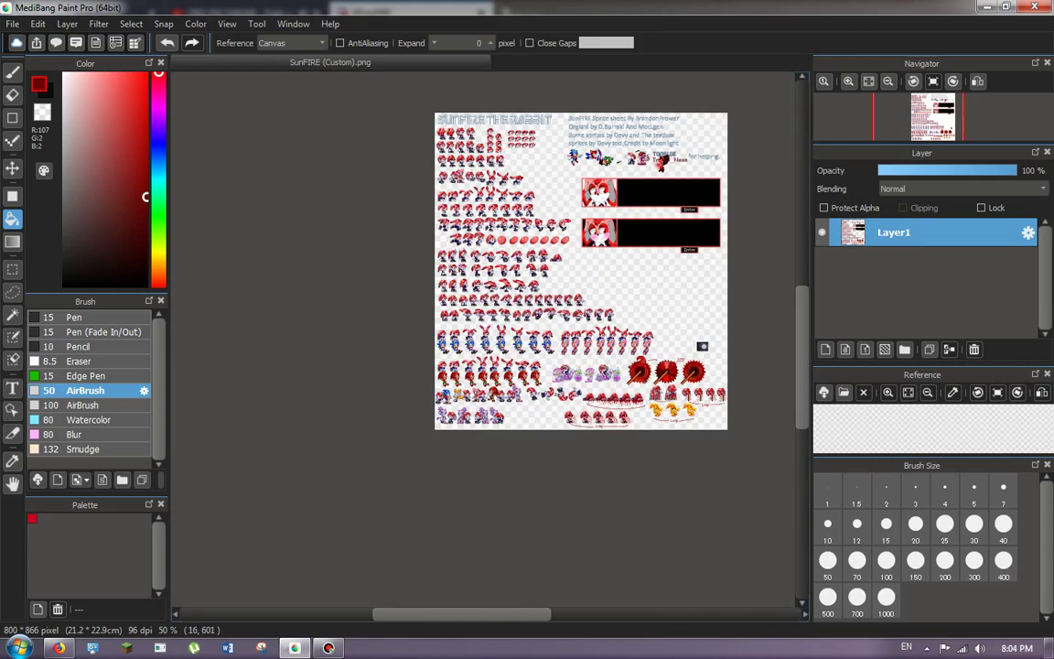
pyautogui.scroll(3, 483, 338)
pyautogui.scroll(3, 483, 338)
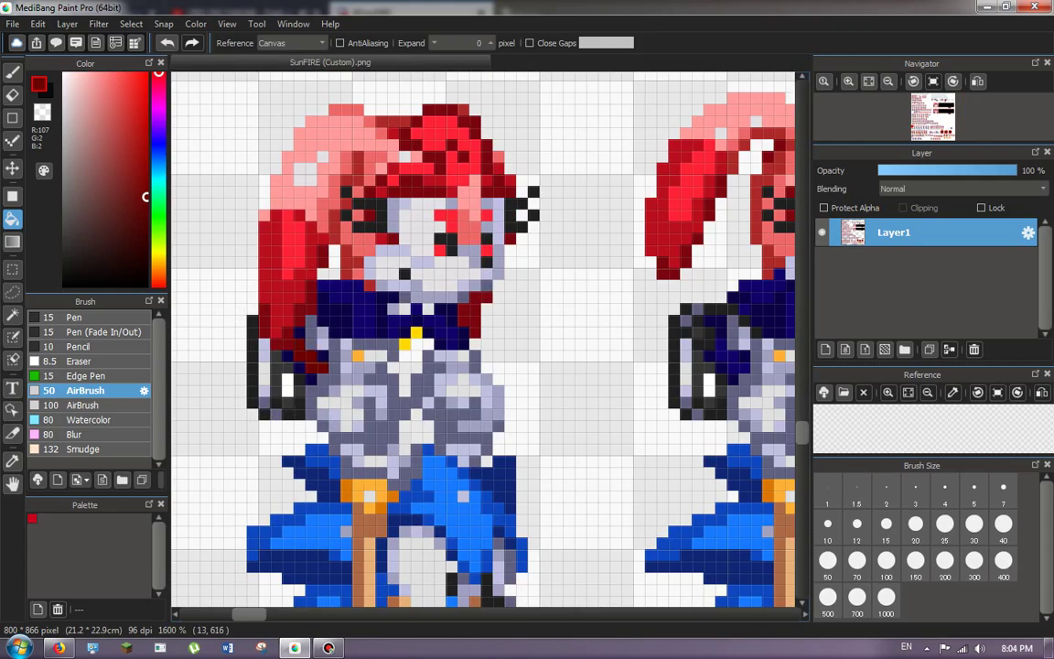
pyautogui.scroll(3, 483, 338)
pyautogui.scroll(-3, 483, 339)
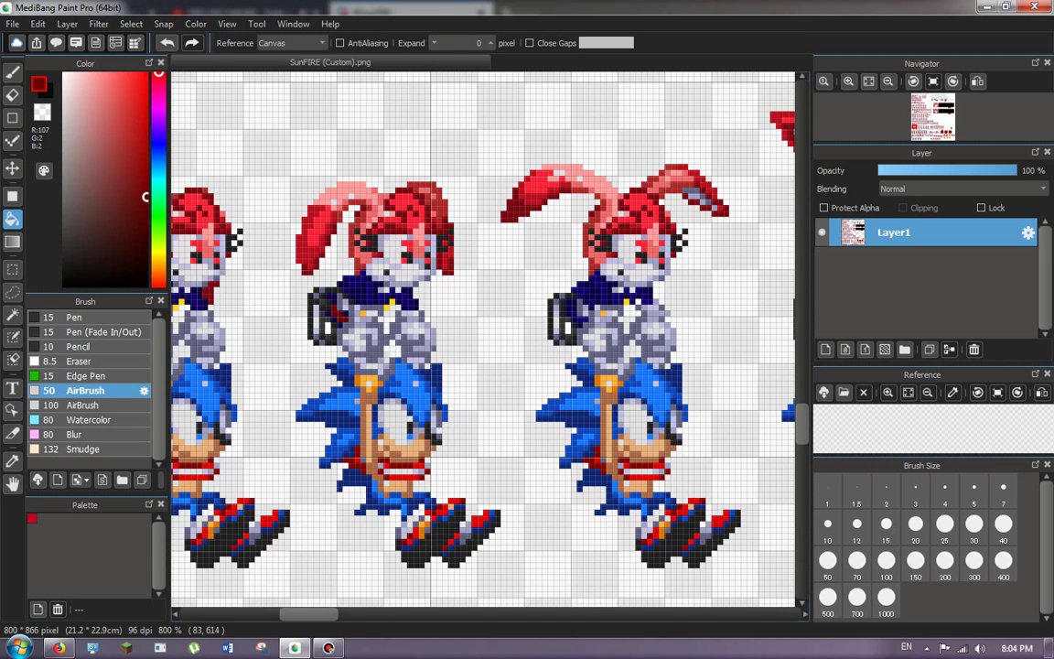
pyautogui.scroll(3, 483, 338)
pyautogui.click(613, 357)
pyautogui.click(581, 335)
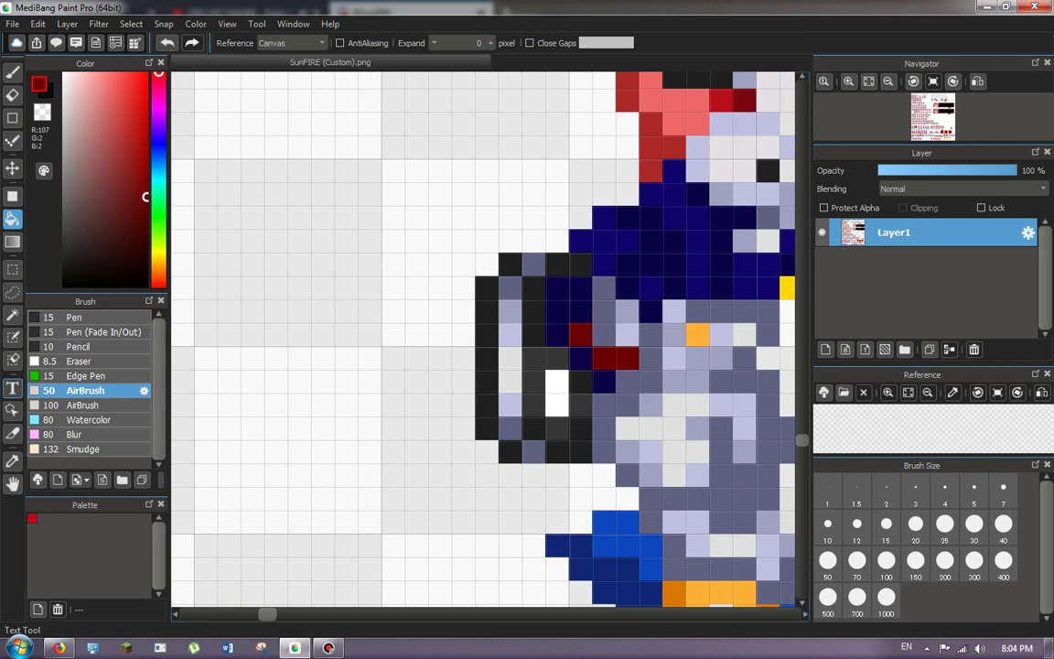
# Add the text "Its pretty easy XDDDDD" in Comic Sans MS at 3 pt beside the third carried rabbit sprite.
pyautogui.click(12, 388)
pyautogui.click(394, 358)
pyautogui.write('Its pretty easy XD')
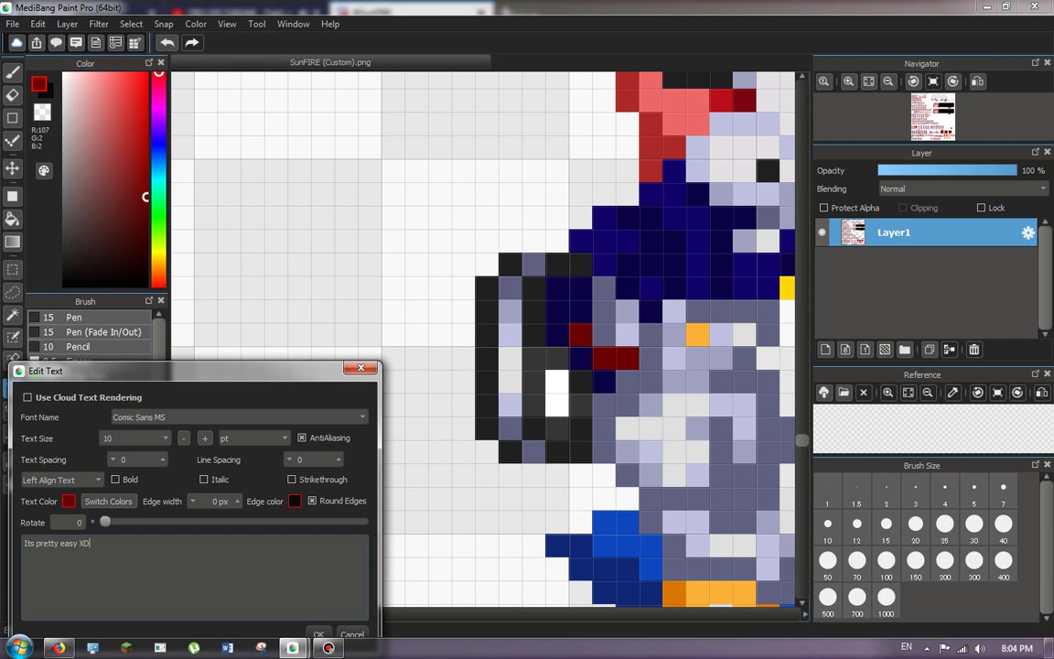
pyautogui.write('DDDD')
pyautogui.click(166, 438)
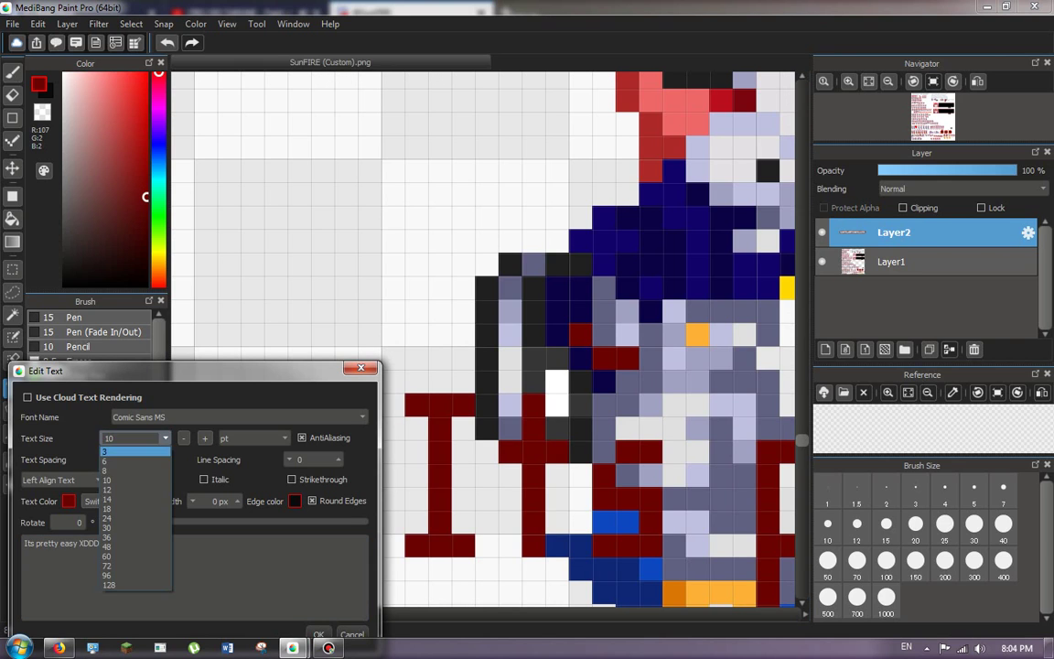
pyautogui.click(138, 452)
pyautogui.click(318, 633)
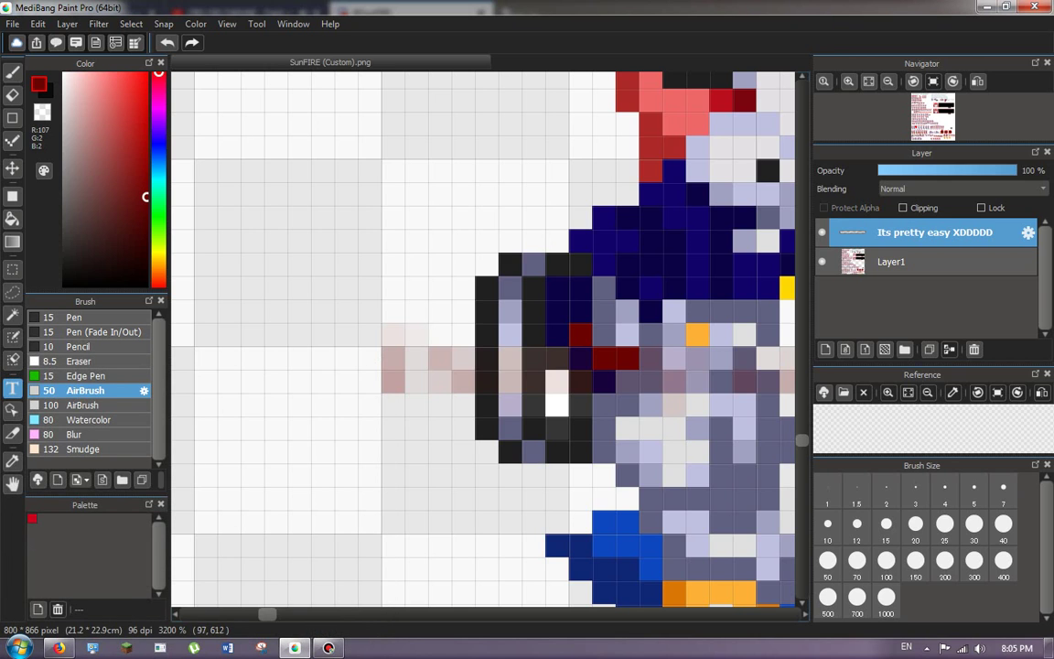
# Set the size of the "Its pretty easy XDDDDD" text to 10 pt.
pyautogui.click(1028, 233)
pyautogui.click(125, 438)
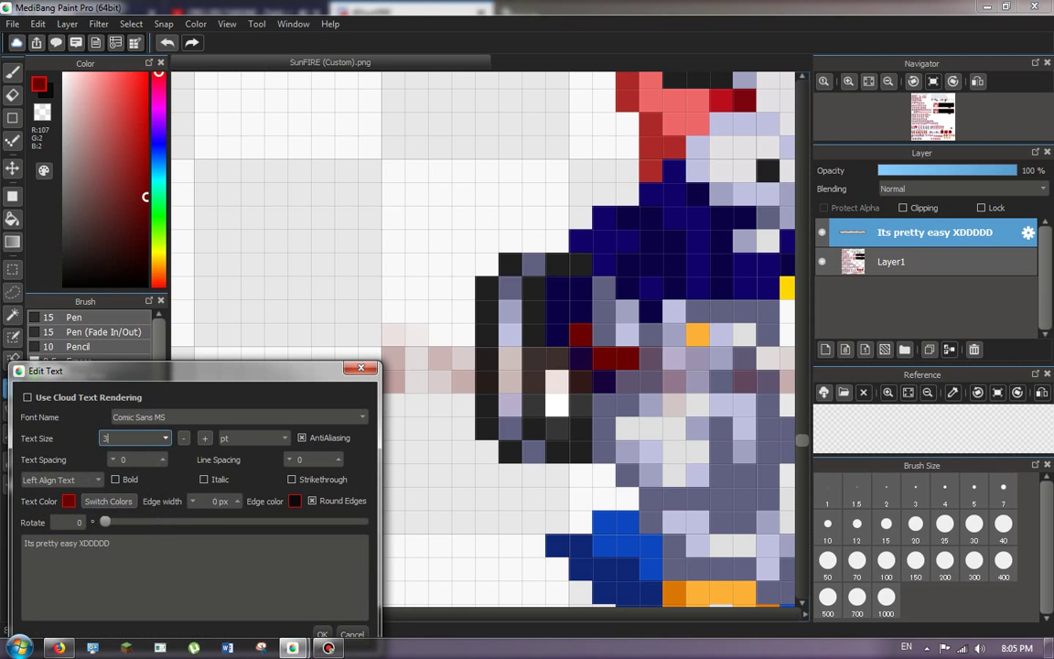
pyautogui.click(166, 438)
pyautogui.click(137, 472)
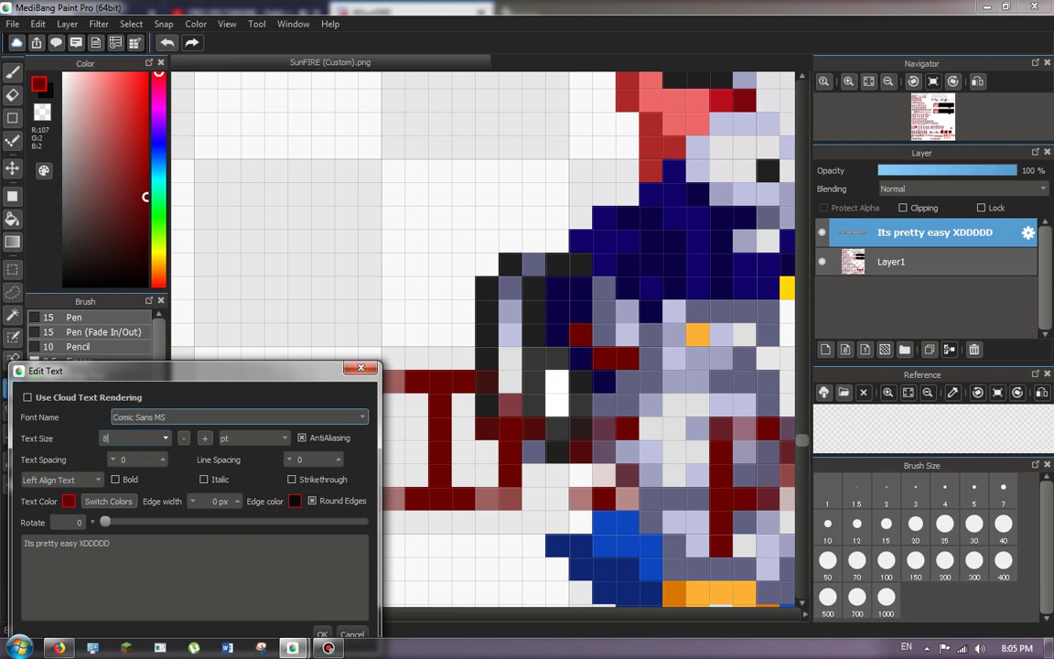
pyautogui.hotkey('alt', 'Down')
pyautogui.press('Down')
pyautogui.press('Down')
pyautogui.press('Return')
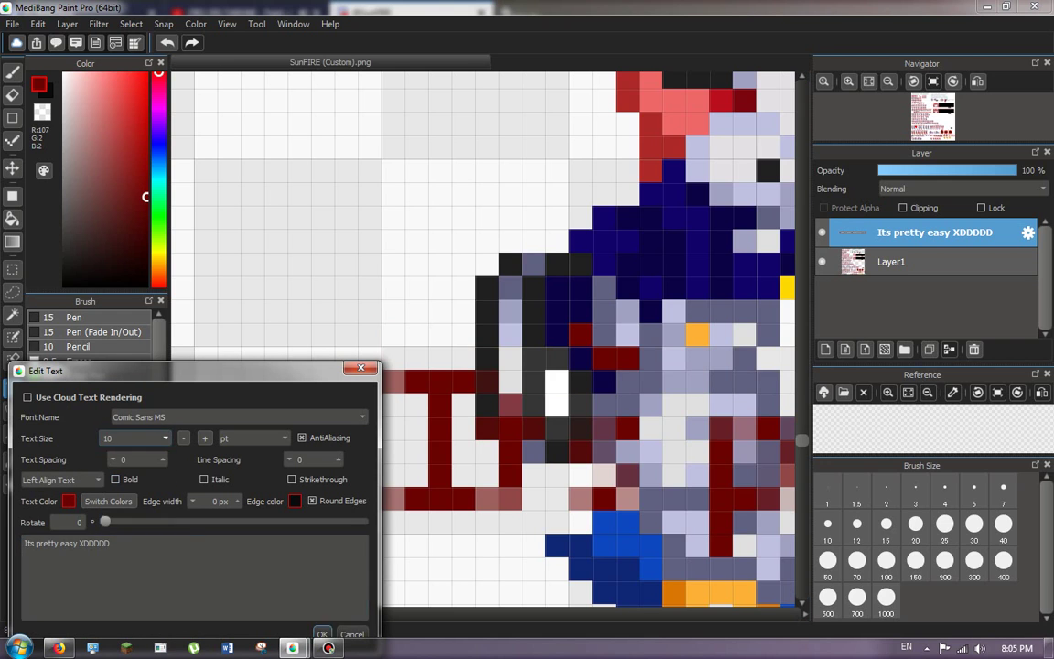
pyautogui.click(322, 633)
# Move the text layer into the gap between the Sonic row and the Knuckles row.
pyautogui.click(12, 168)
pyautogui.scroll(-1, 372, 309)
pyautogui.scroll(-3, 366, 313)
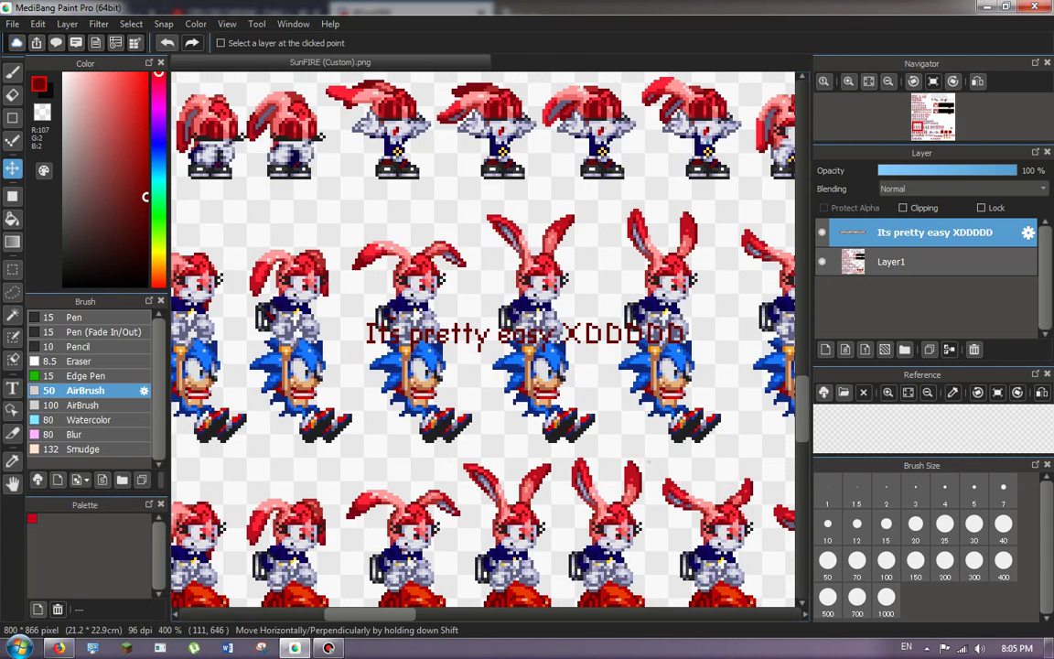
pyautogui.moveTo(408, 380); pyautogui.dragTo(372, 444)
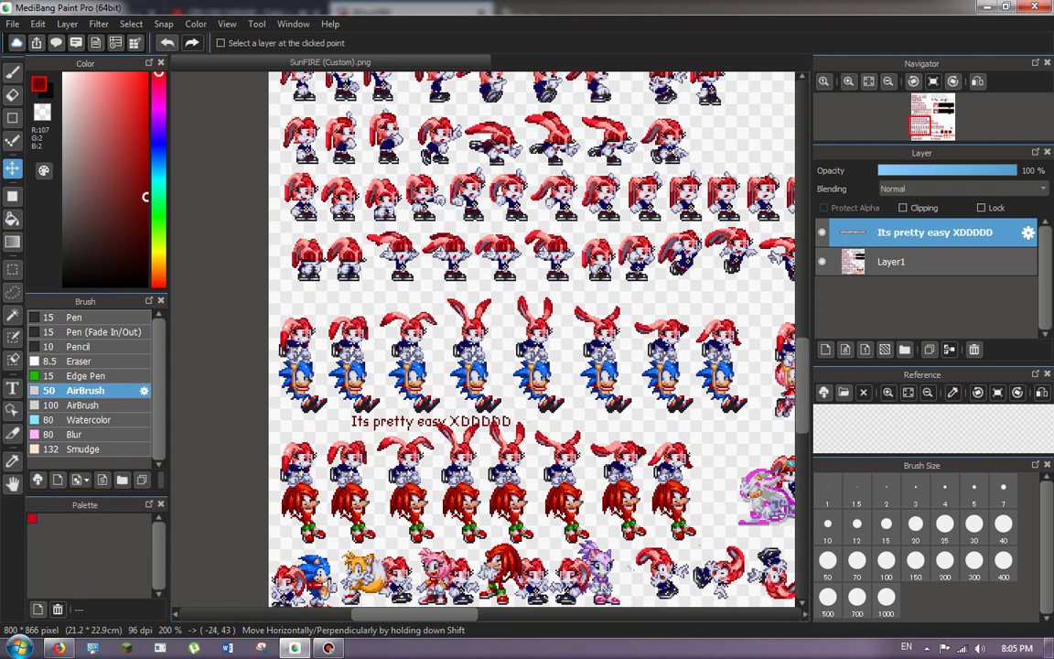
# Undo the text's move, resizing and creation, leaving only Layer1.
pyautogui.hotkey('ctrl', 'z')
pyautogui.hotkey('ctrl', 'z')
pyautogui.hotkey('ctrl', 'z')
# Switch to the Discord chat in Firefox, review the messages around the shared sprite sheet, and clear the draft reply.
pyautogui.click(59, 648)
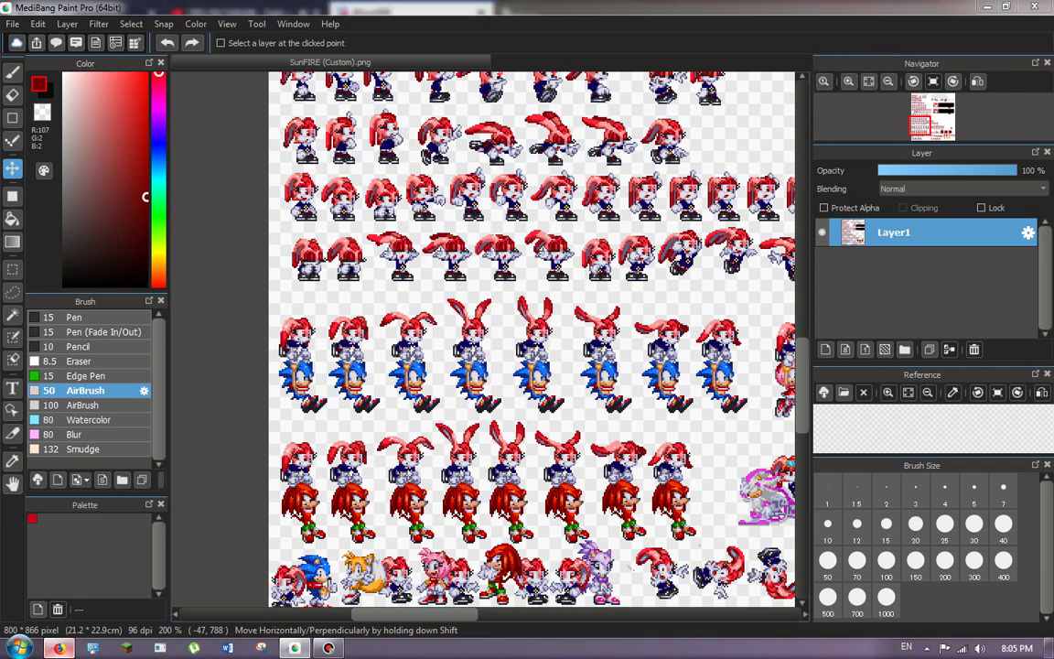
pyautogui.scroll(5, 631, 334)
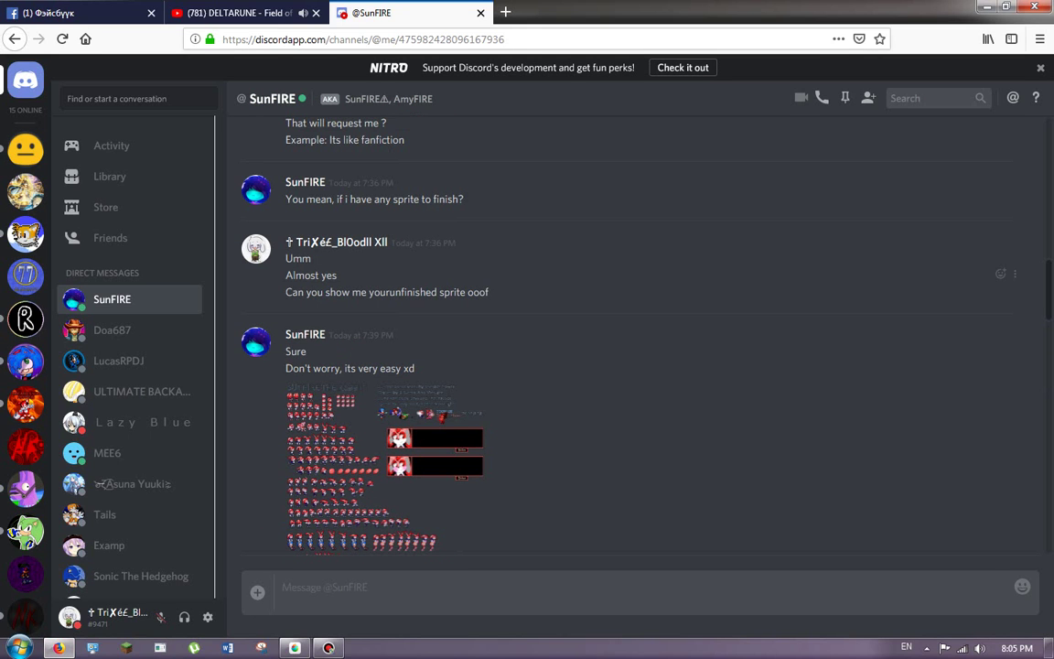
pyautogui.scroll(-2, 631, 333)
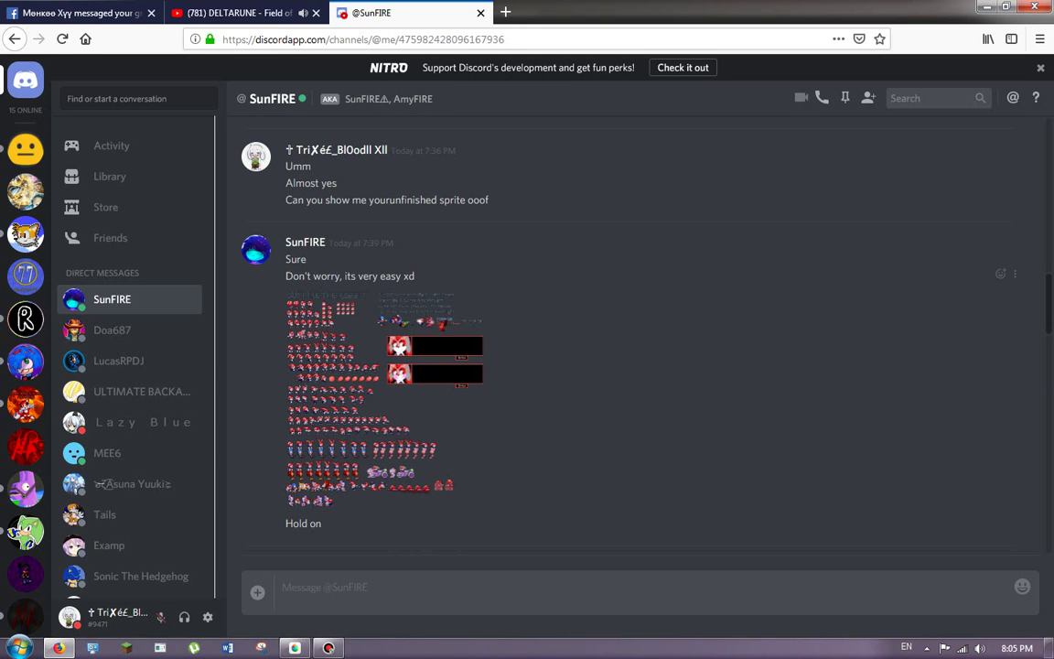
pyautogui.moveTo(404, 276)
pyautogui.mouseDown()
pyautogui.moveTo(417, 278)
pyautogui.moveTo(390, 276)
pyautogui.moveTo(418, 278)
pyautogui.mouseUp()
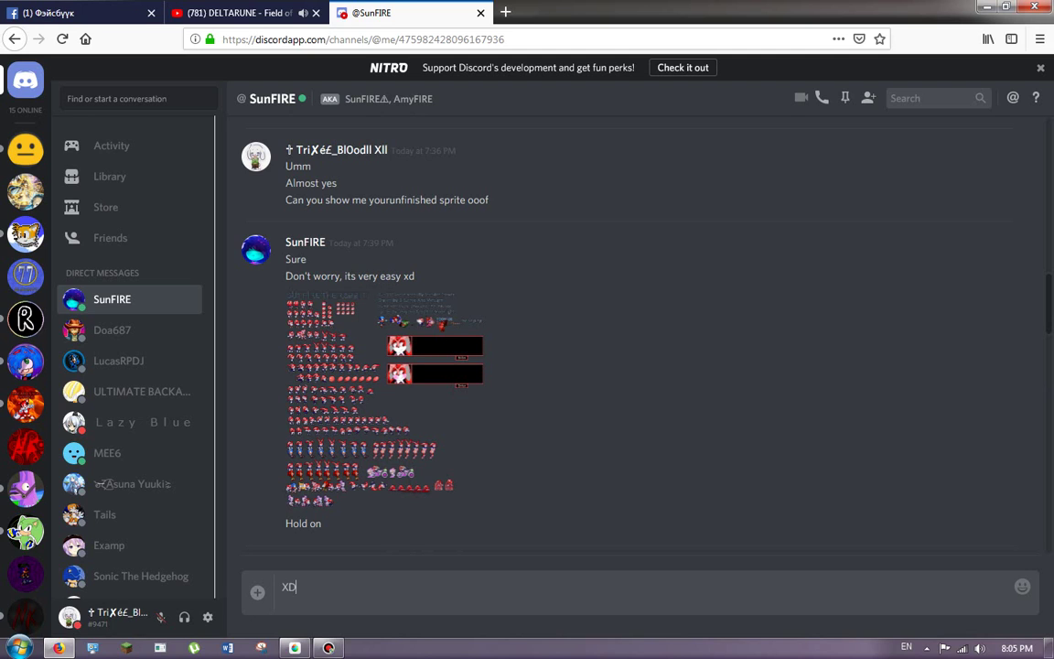
pyautogui.press('BackSpace')
pyautogui.press('BackSpace')
pyautogui.press('BackSpace')
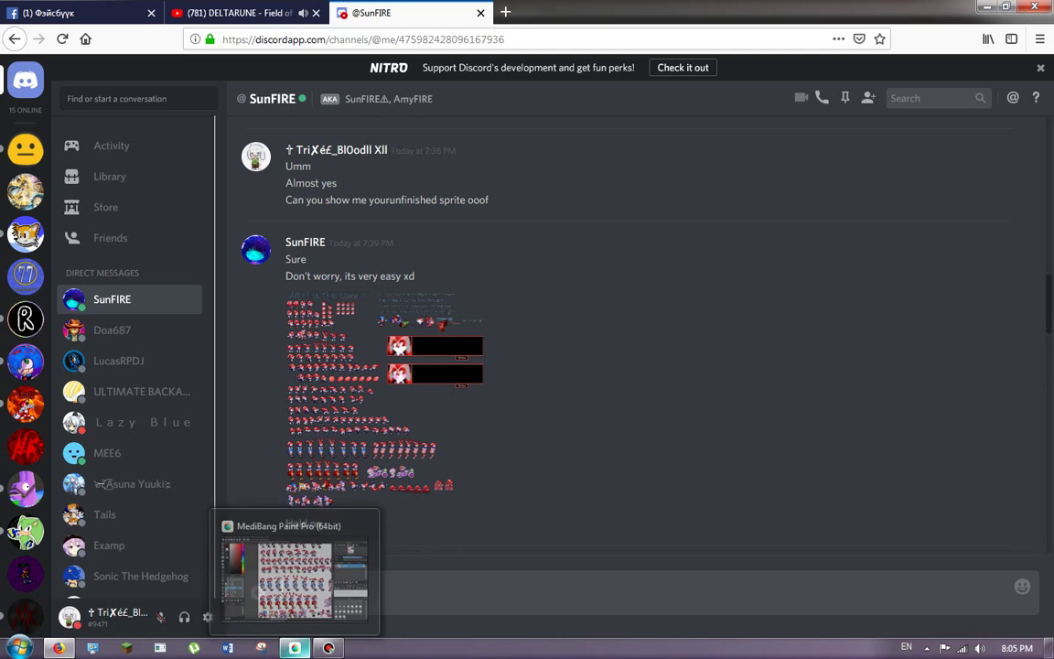
# Switch to the sprite sheet in MediBang Paint Pro and bucket-fill the shoelace areas of the first three rabbit sprites above Sonic dark red.
pyautogui.click(295, 648)
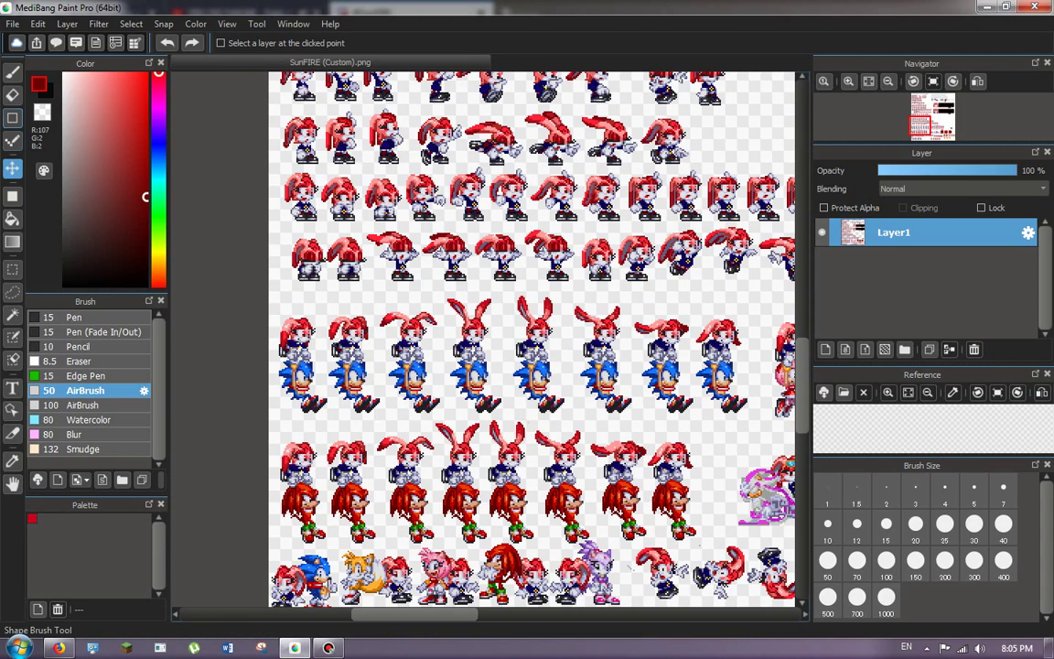
pyautogui.press('g')
pyautogui.scroll(3, 302, 357)
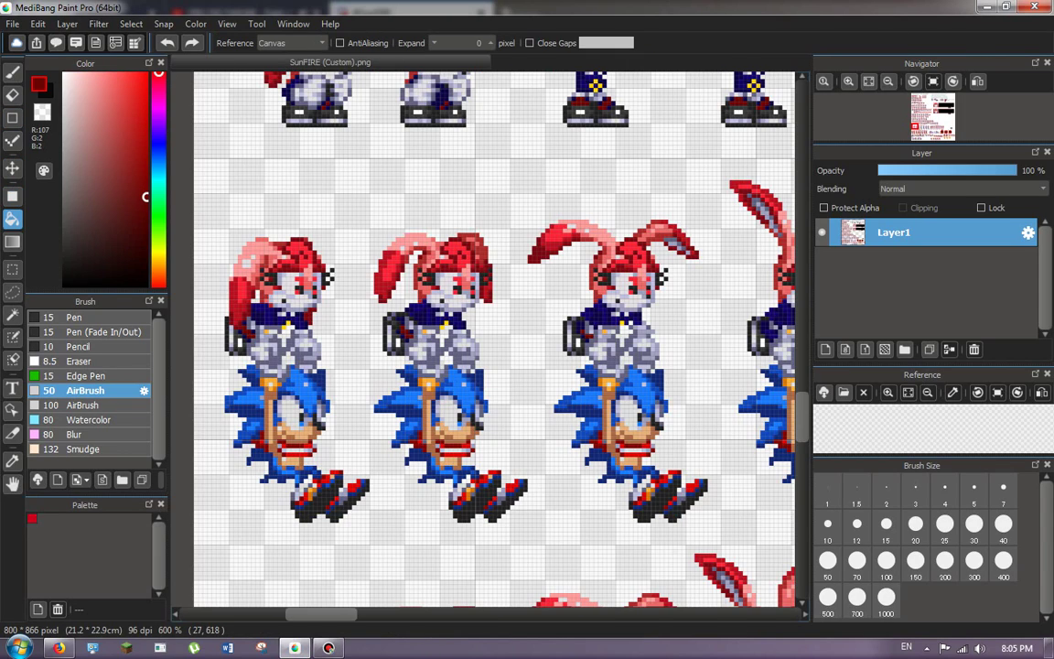
pyautogui.scroll(3, 196, 320)
pyautogui.scroll(-5, 188, 560)
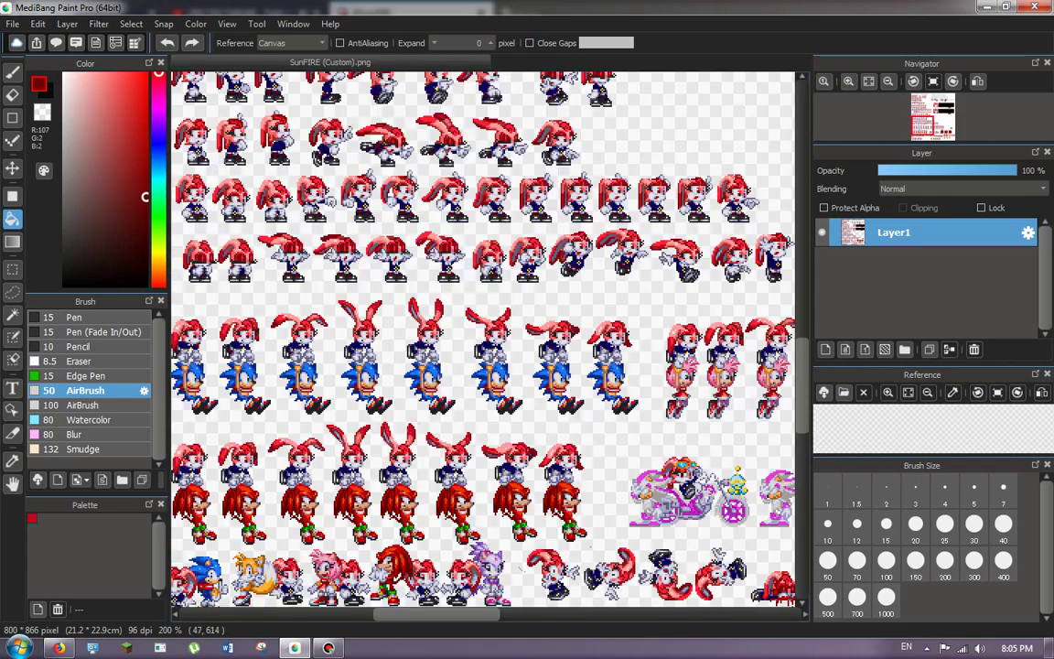
pyautogui.scroll(2, 187, 560)
pyautogui.scroll(-2, 188, 560)
pyautogui.scroll(5, 188, 560)
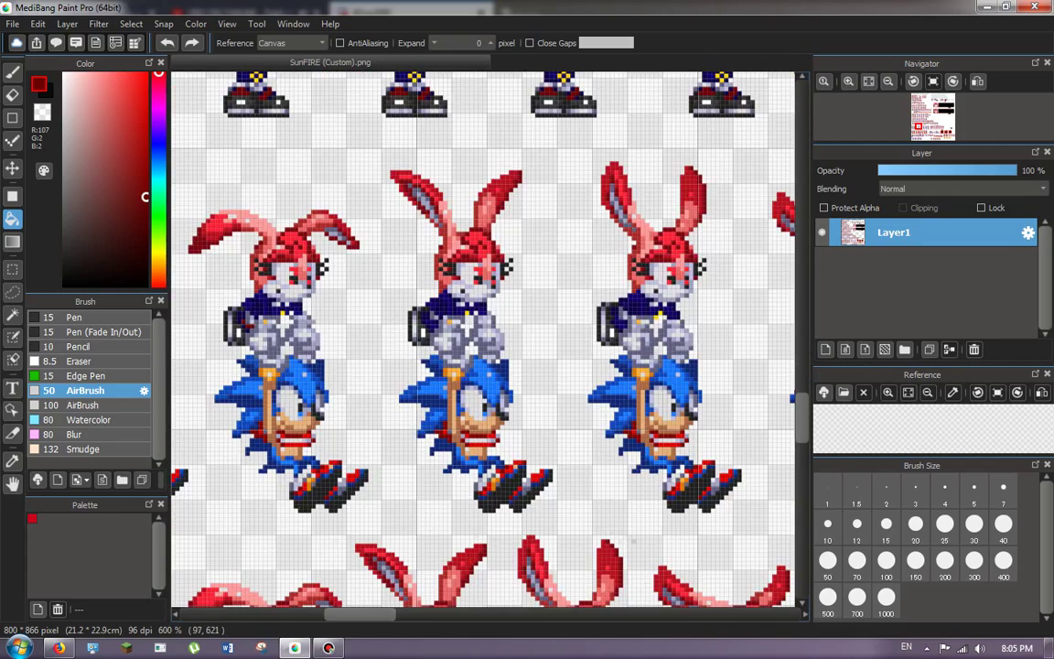
# Fill the navy shoelace areas of the remaining five rabbit sprites in the Sonic row with dark red.
pyautogui.scroll(-2, 187, 560)
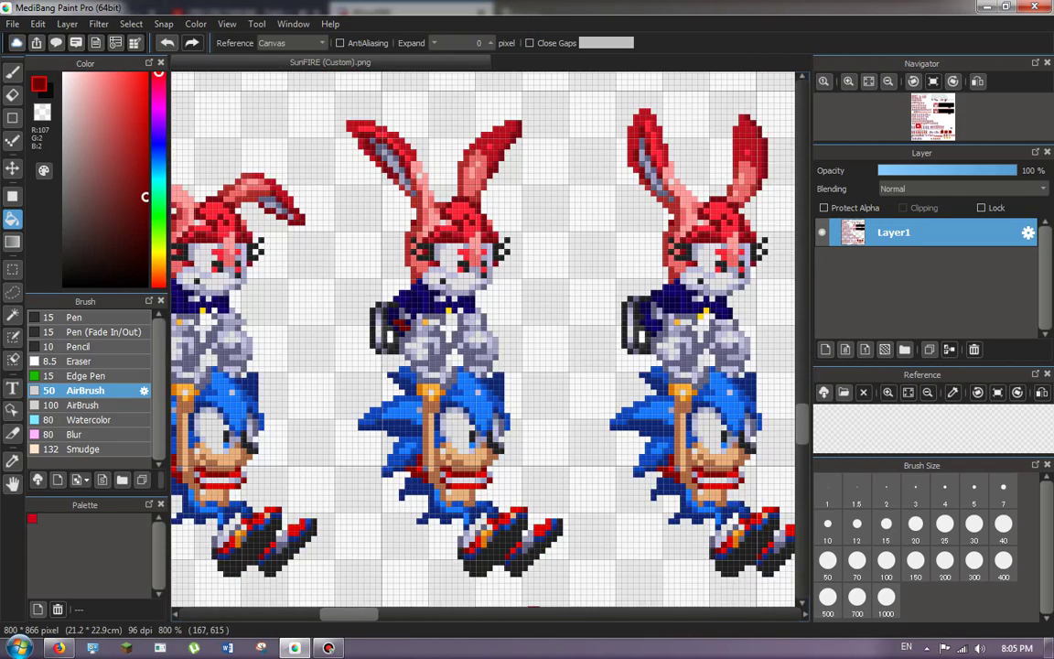
pyautogui.scroll(2, 188, 559)
pyautogui.scroll(-1, 187, 560)
pyautogui.scroll(-2, 188, 560)
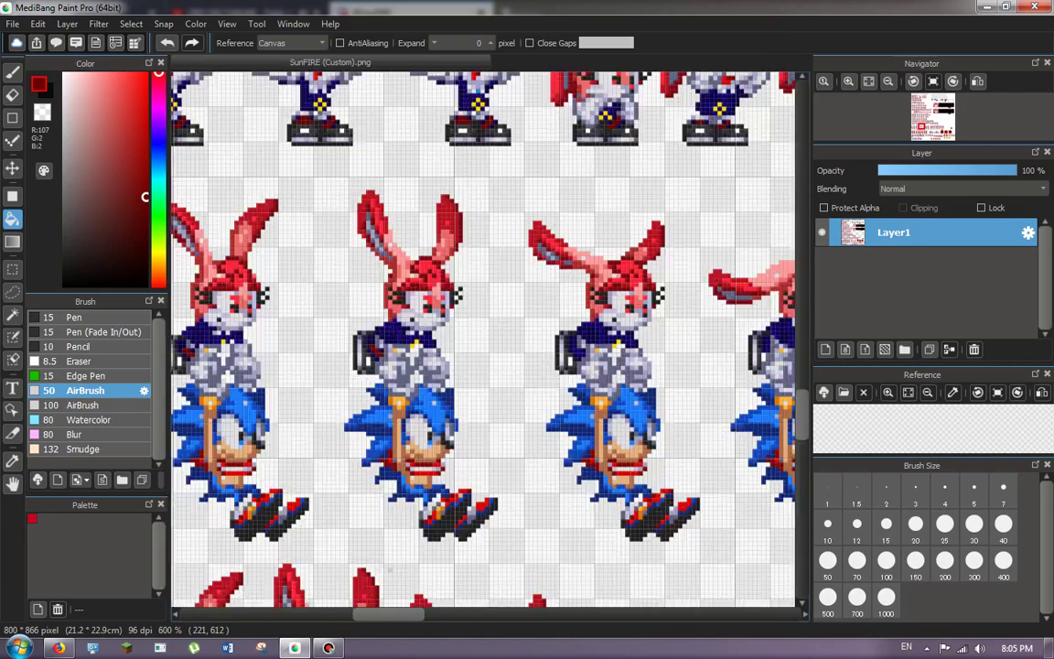
pyautogui.scroll(2, 188, 559)
pyautogui.scroll(-2, 187, 560)
pyautogui.scroll(3, 188, 560)
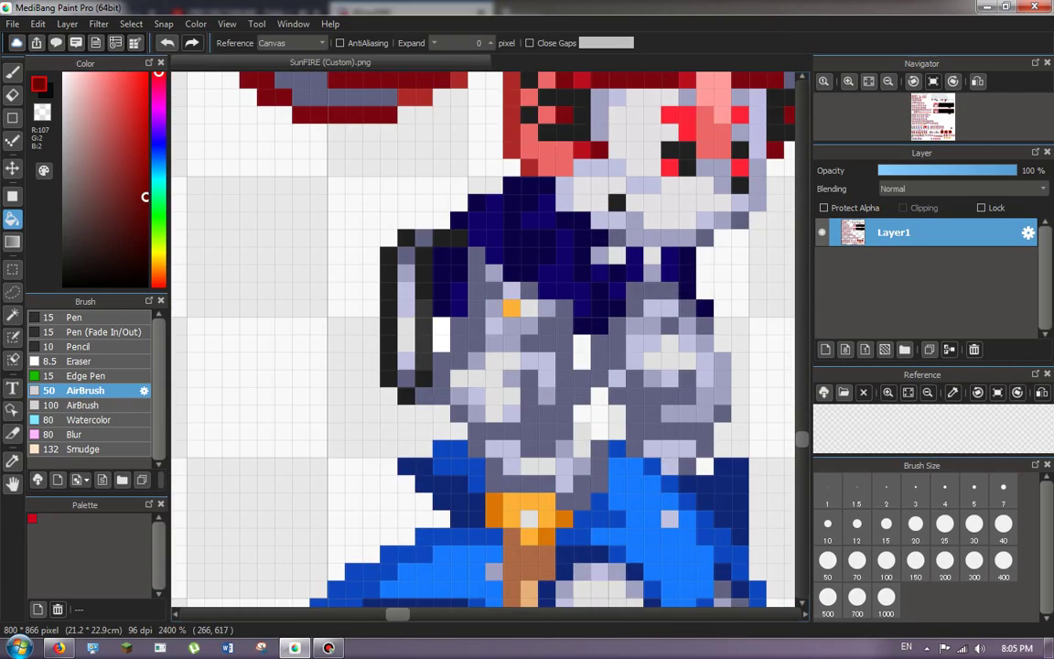
pyautogui.scroll(-2, 188, 560)
pyautogui.scroll(-3, 188, 560)
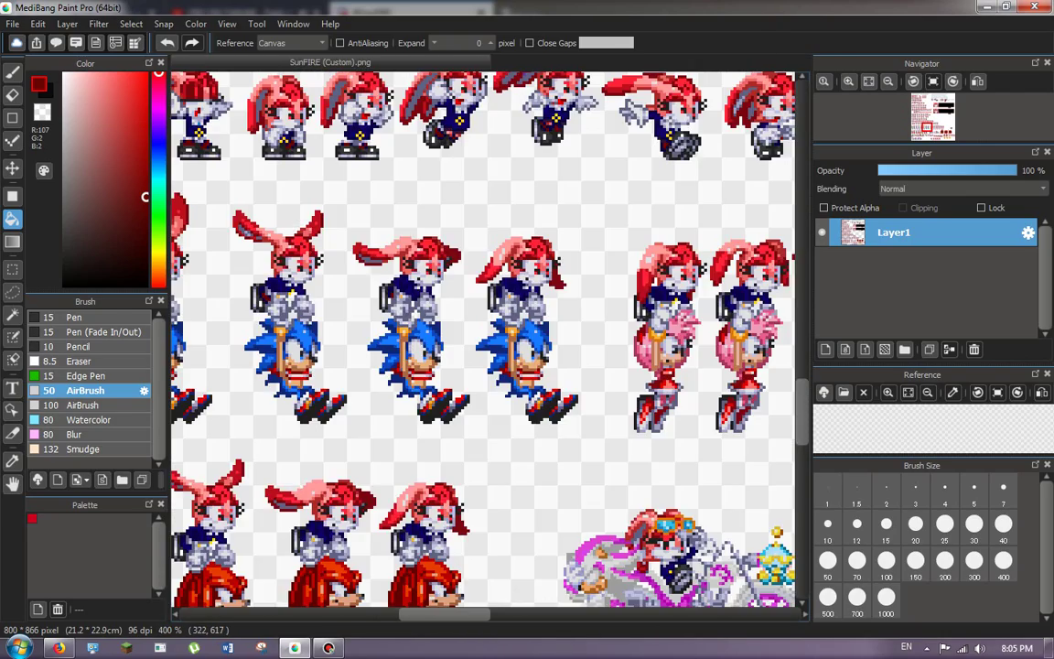
pyautogui.scroll(4, 188, 560)
pyautogui.scroll(-3, 187, 560)
# Fill the navy shoelace areas of the first four rabbit sprites above the pink Amy figures with dark red.
pyautogui.scroll(3, 188, 560)
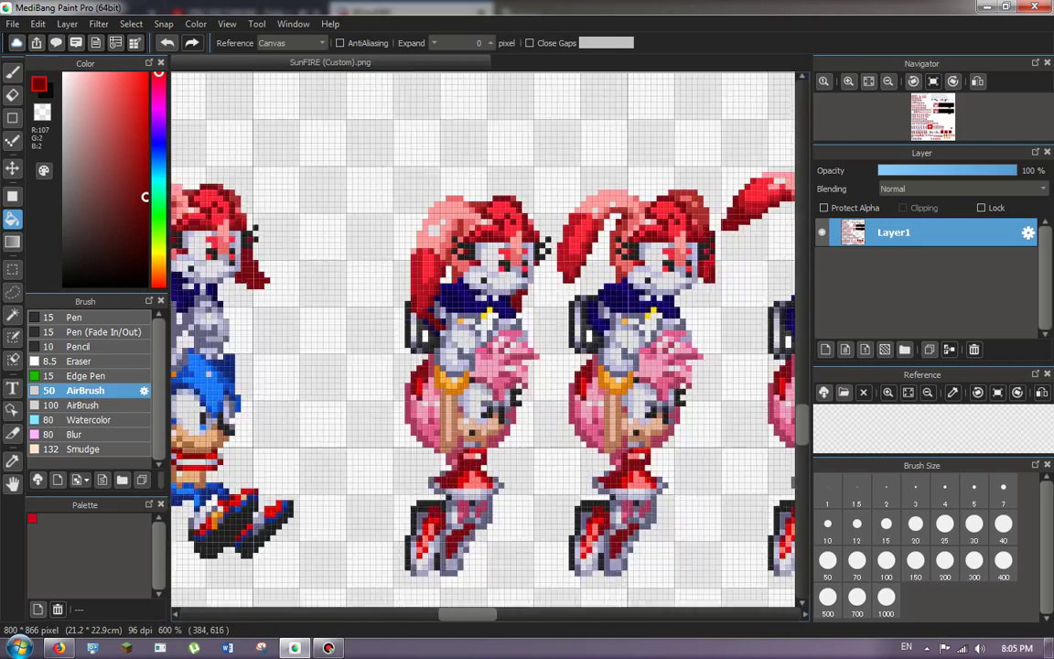
pyautogui.scroll(4, 676, 309)
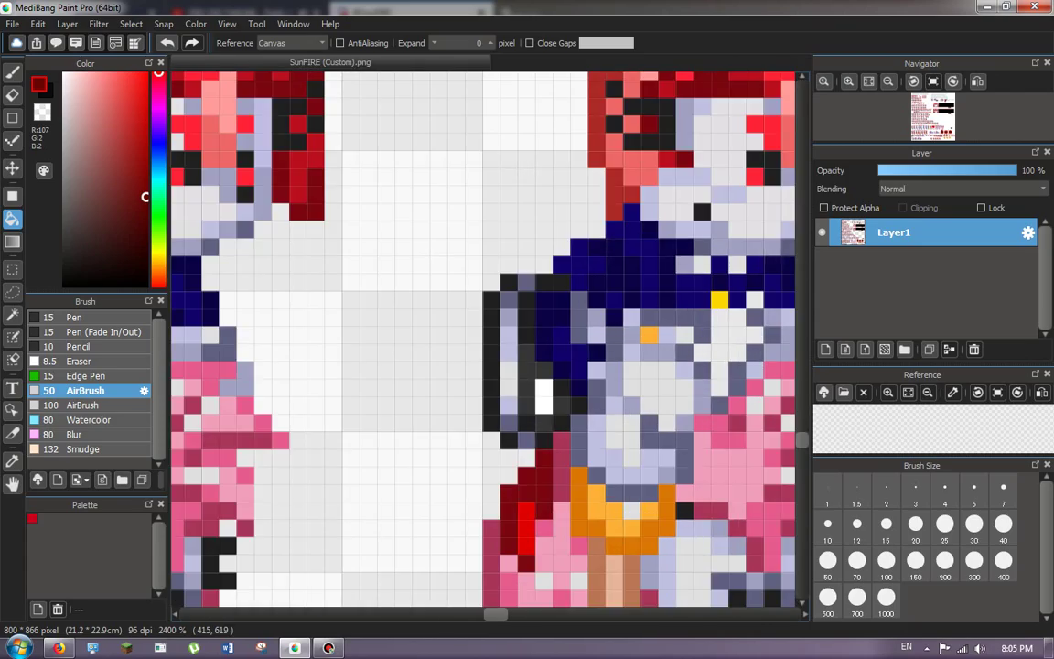
pyautogui.click(570, 351)
pyautogui.scroll(-4, 467, 307)
pyautogui.scroll(5, 639, 318)
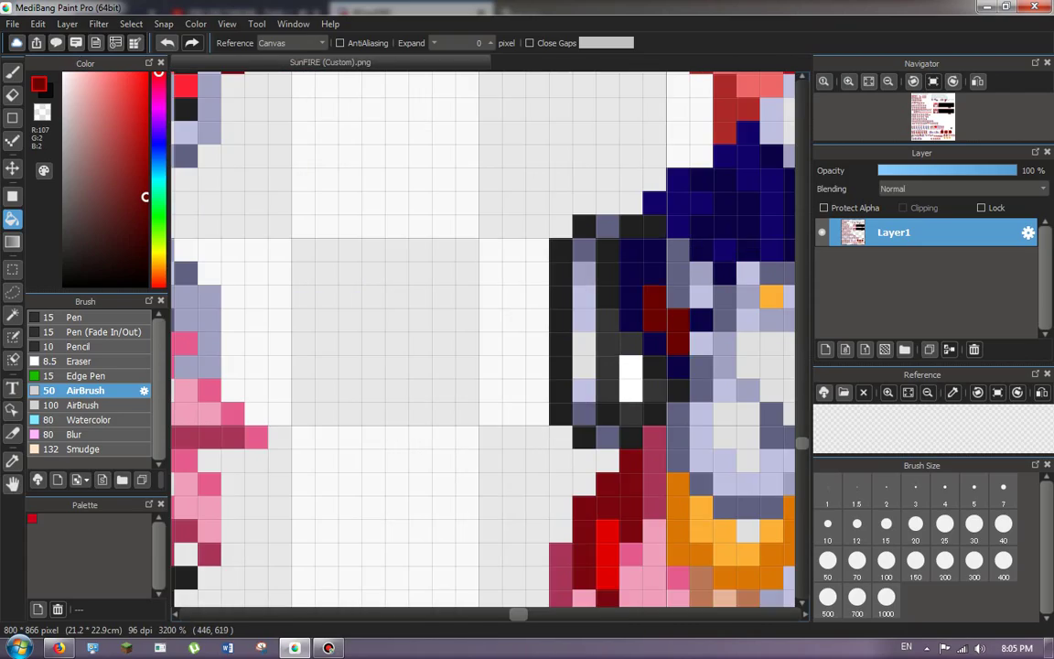
pyautogui.scroll(-4, 499, 334)
pyautogui.scroll(4, 498, 334)
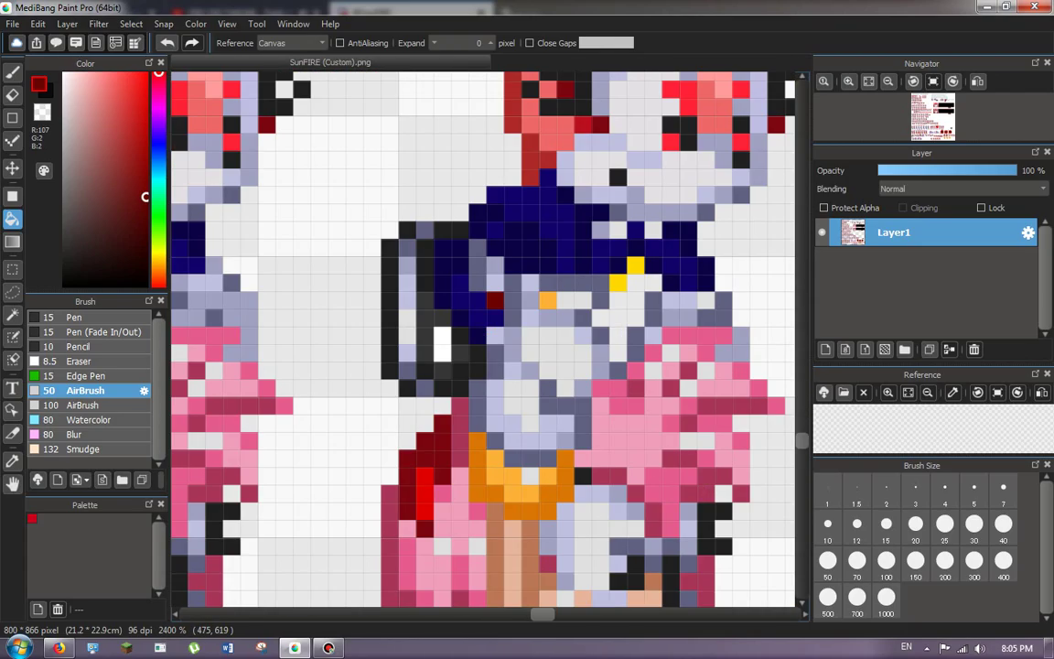
# Recolour the shoelace areas of the last four rabbit sprites in the Amy row dark red.
pyautogui.scroll(-4, 499, 334)
pyautogui.scroll(4, 498, 334)
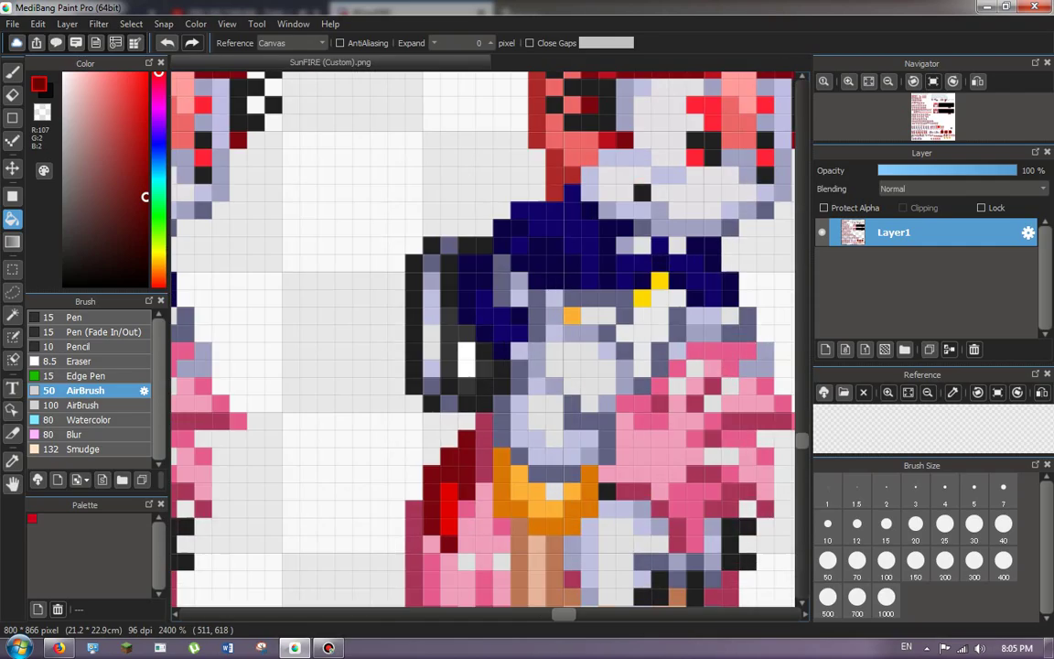
pyautogui.scroll(-4, 498, 333)
pyautogui.scroll(2, 498, 334)
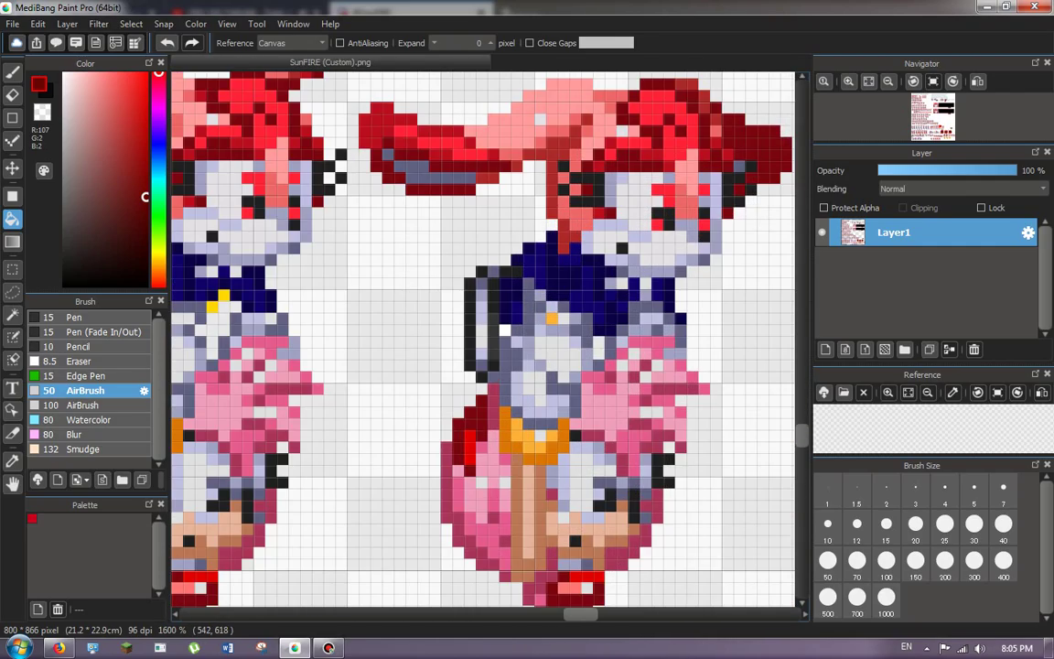
pyautogui.scroll(2, 499, 334)
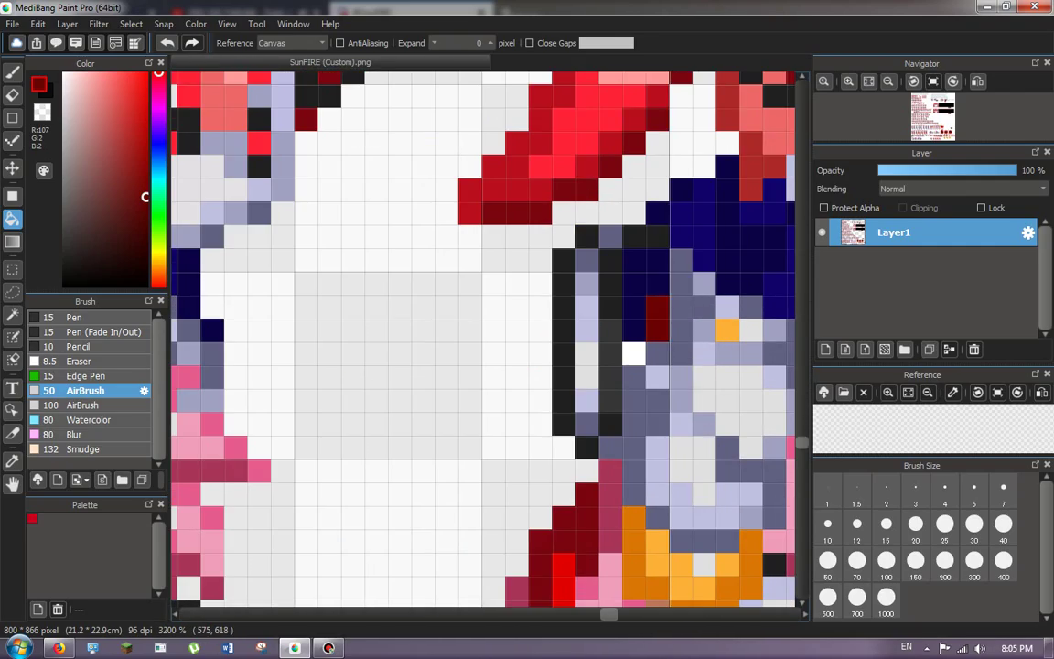
pyautogui.scroll(-5, 498, 334)
# Fill the navy shoelace areas of the first four rabbit sprites above Knuckles with dark red.
pyautogui.scroll(5, 498, 334)
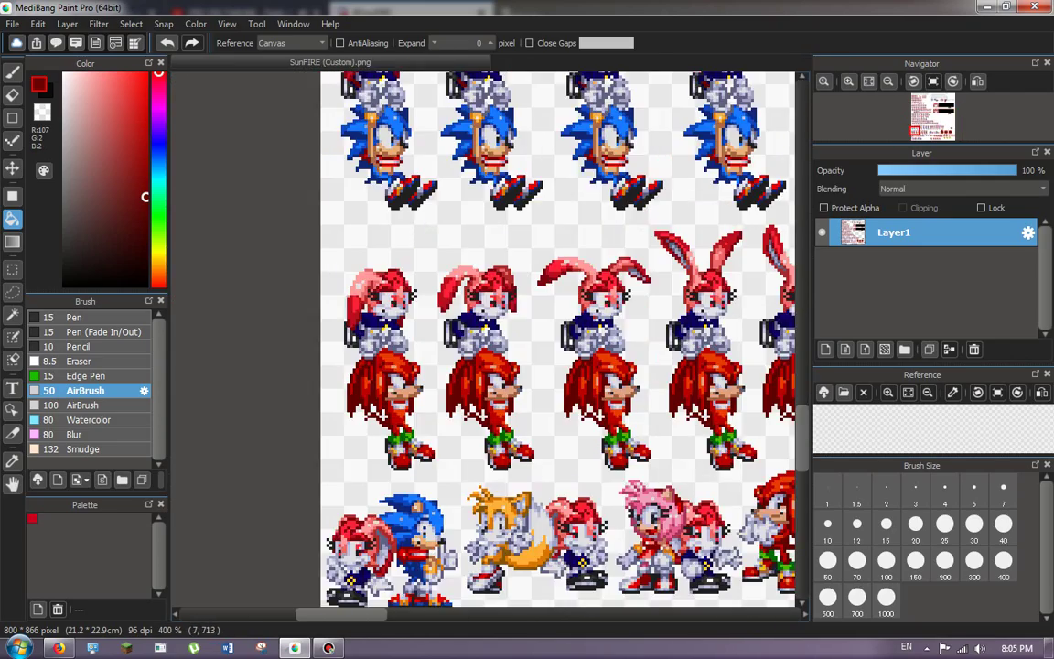
pyautogui.scroll(-2, 499, 334)
pyautogui.scroll(2, 499, 333)
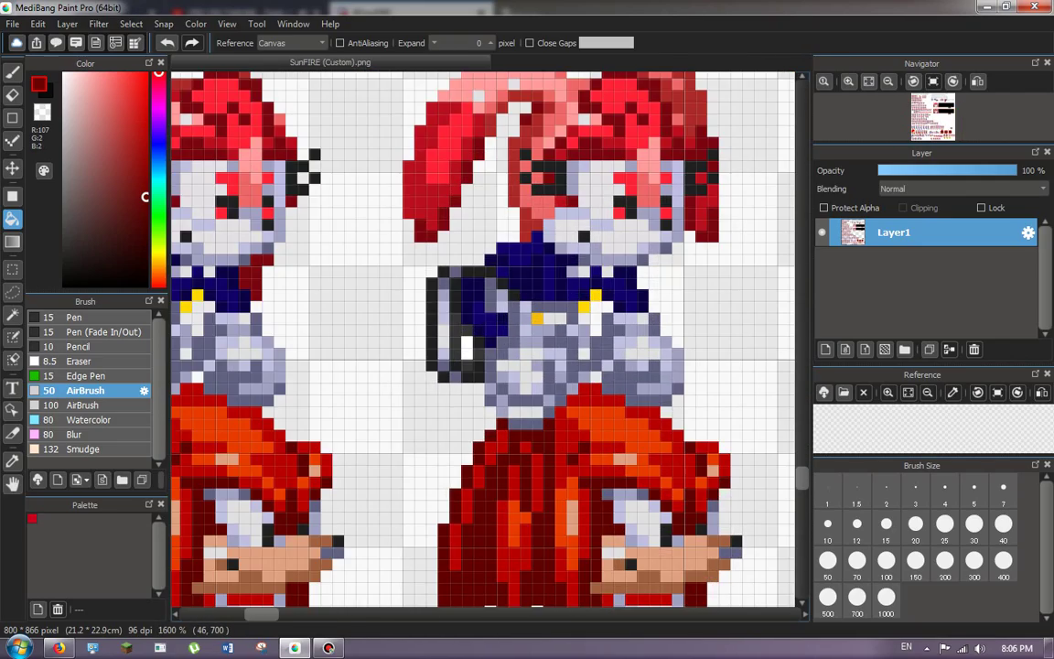
pyautogui.scroll(-2, 499, 334)
pyautogui.scroll(2, 498, 334)
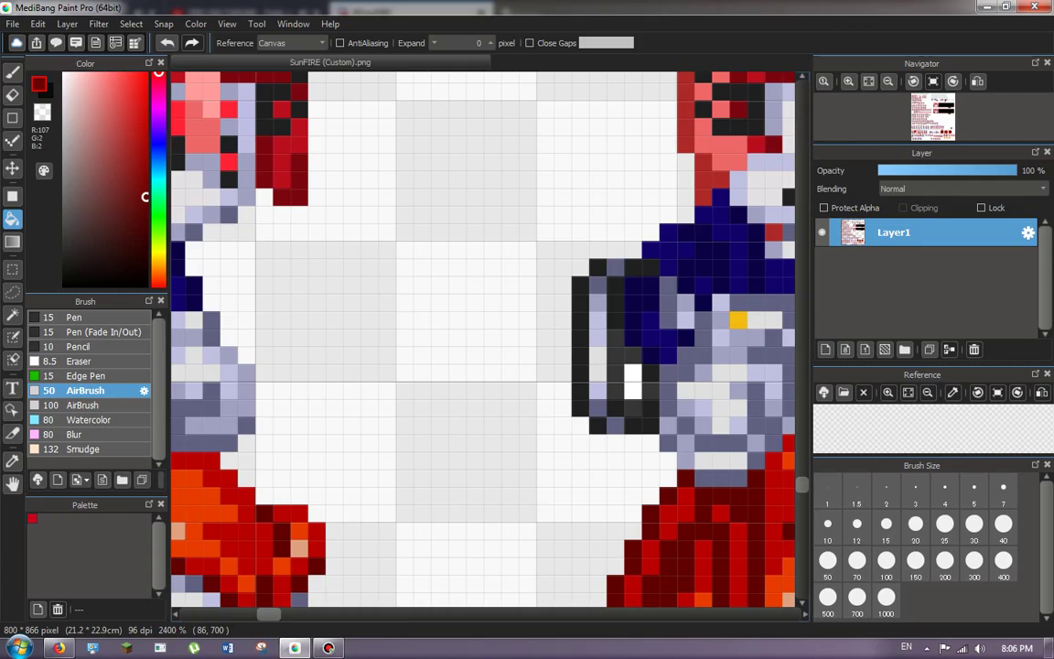
pyautogui.scroll(-2, 499, 334)
pyautogui.scroll(3, 499, 333)
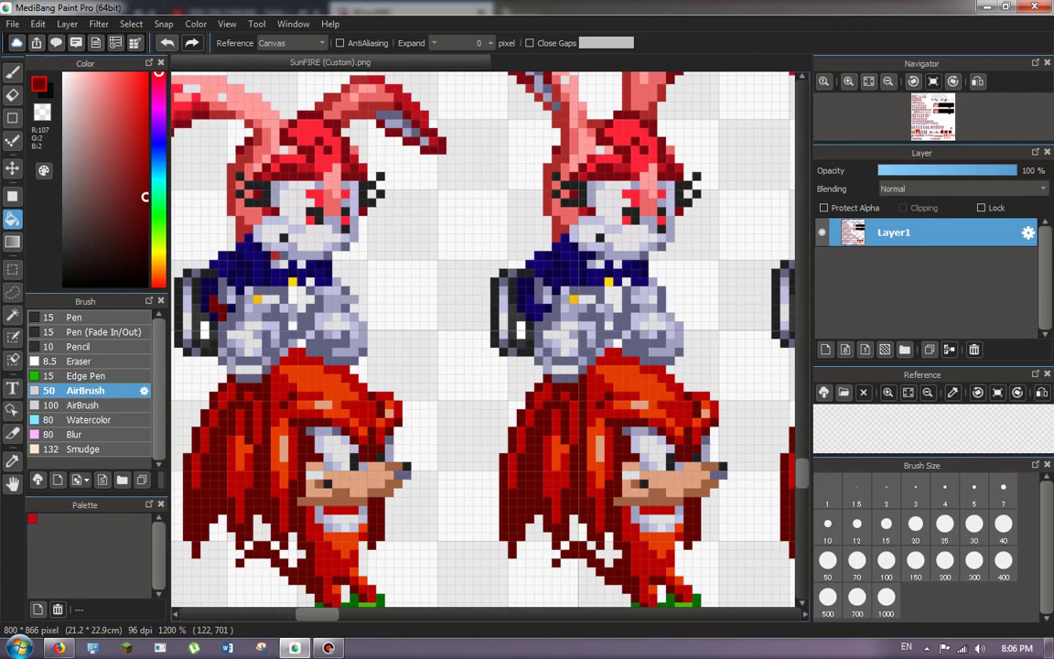
pyautogui.scroll(-3, 483, 338)
# Recolour the shoelace areas of the last four rabbit sprites in the Knuckles row dark red.
pyautogui.scroll(3, 483, 338)
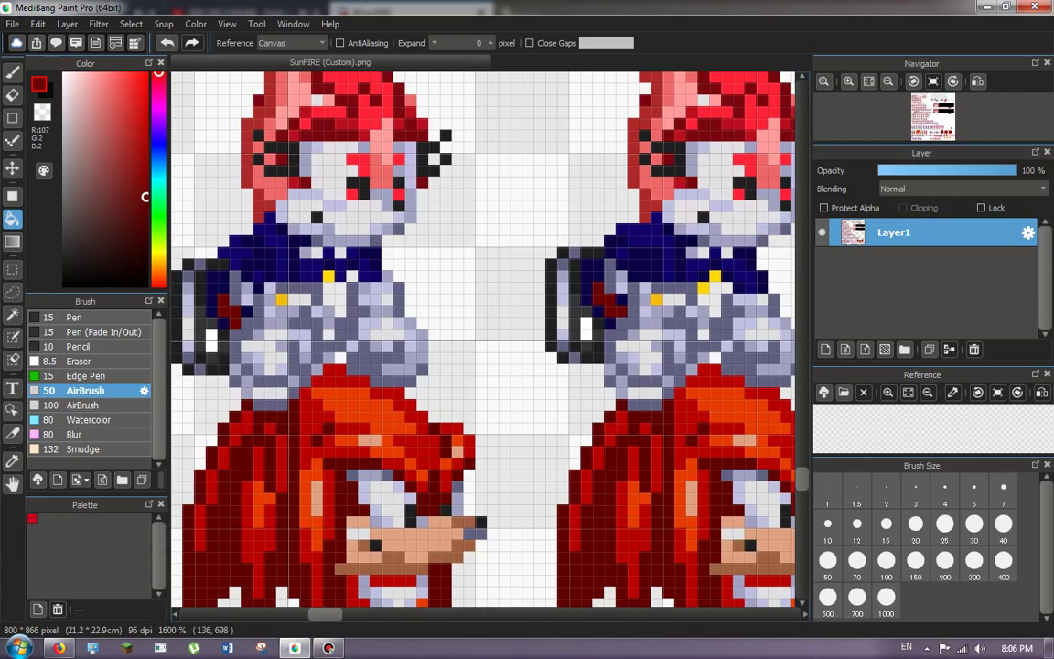
pyautogui.scroll(-3, 483, 338)
pyautogui.scroll(4, 483, 338)
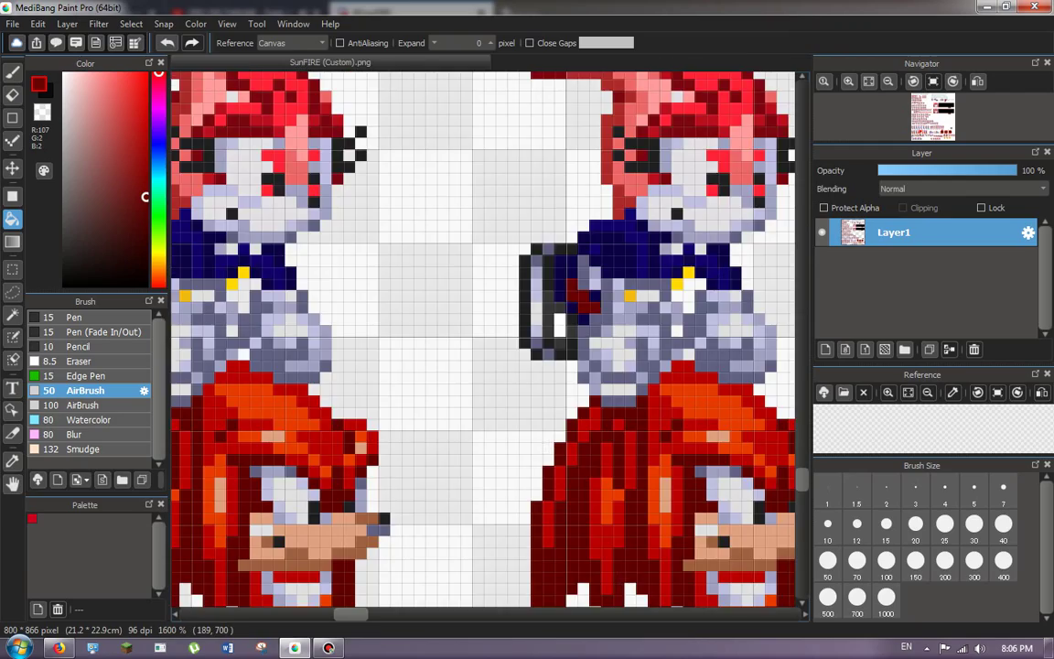
pyautogui.scroll(-3, 483, 339)
pyautogui.scroll(3, 483, 338)
pyautogui.scroll(-3, 483, 339)
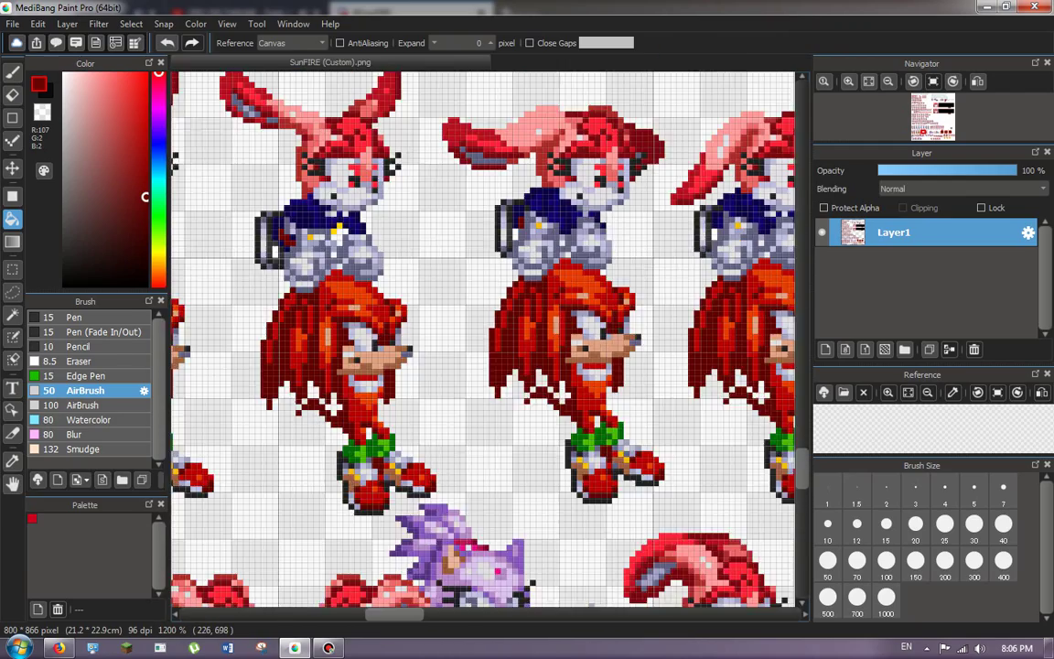
pyautogui.scroll(1, 483, 339)
pyautogui.scroll(2, 483, 339)
pyautogui.scroll(-4, 483, 338)
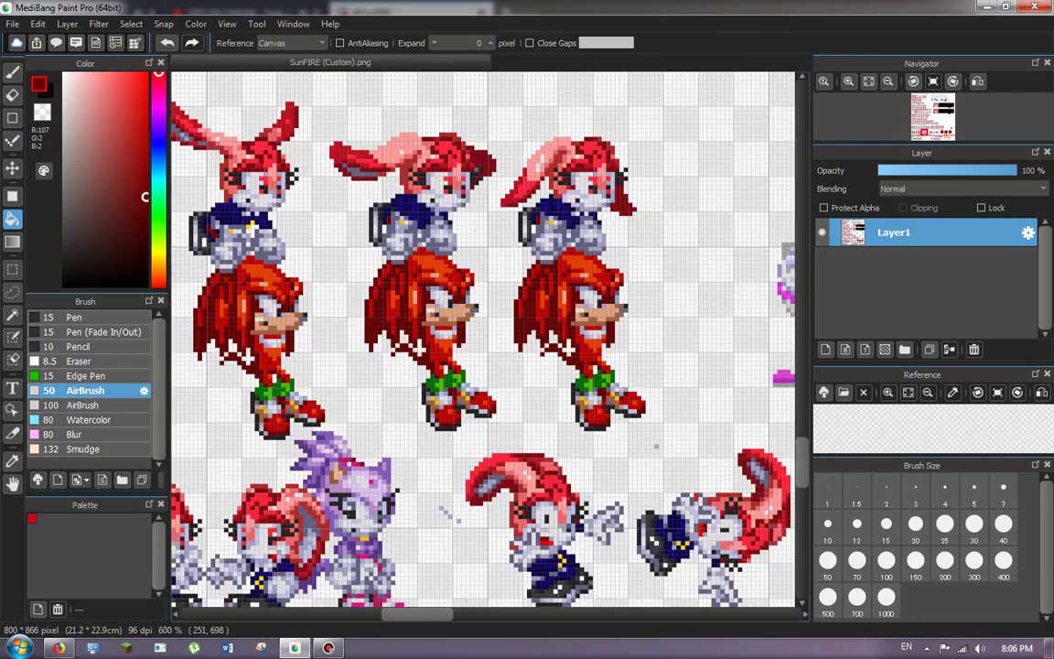
# Fill the navy shoelace pixels of both rabbit sprites riding the pink motorcycle with dark red.
pyautogui.scroll(-1, 483, 338)
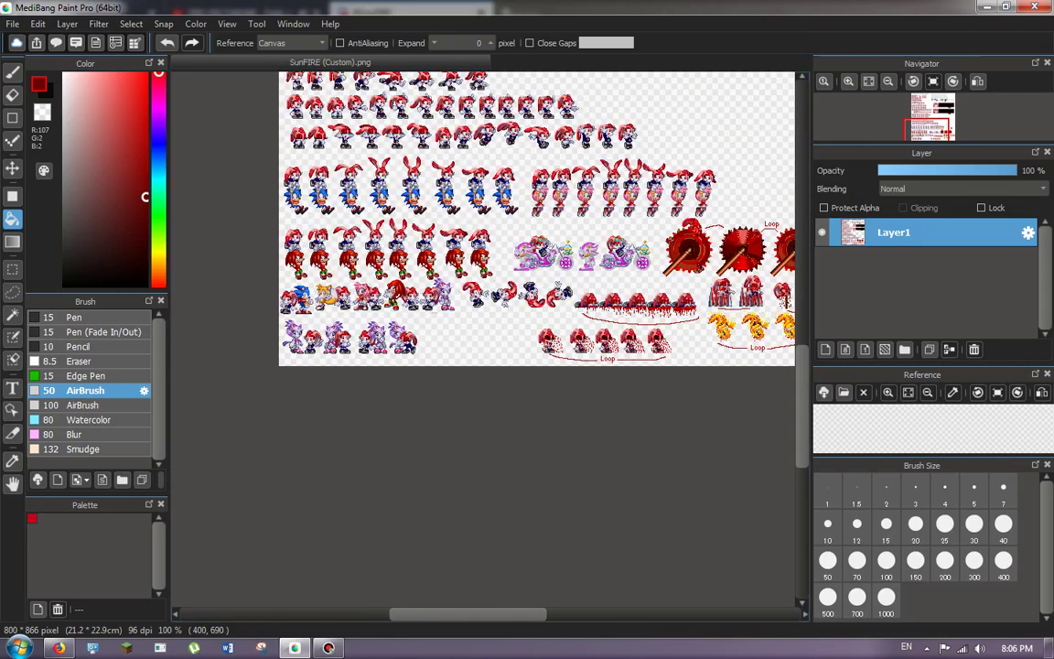
pyautogui.scroll(8, 537, 251)
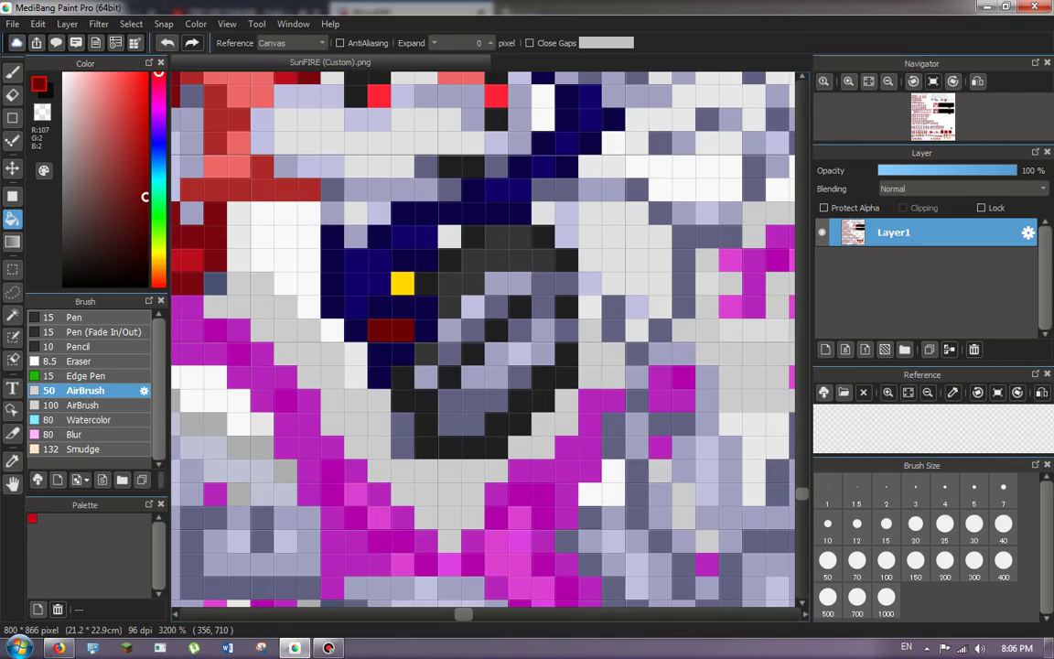
pyautogui.scroll(-4, 483, 339)
pyautogui.scroll(4, 483, 339)
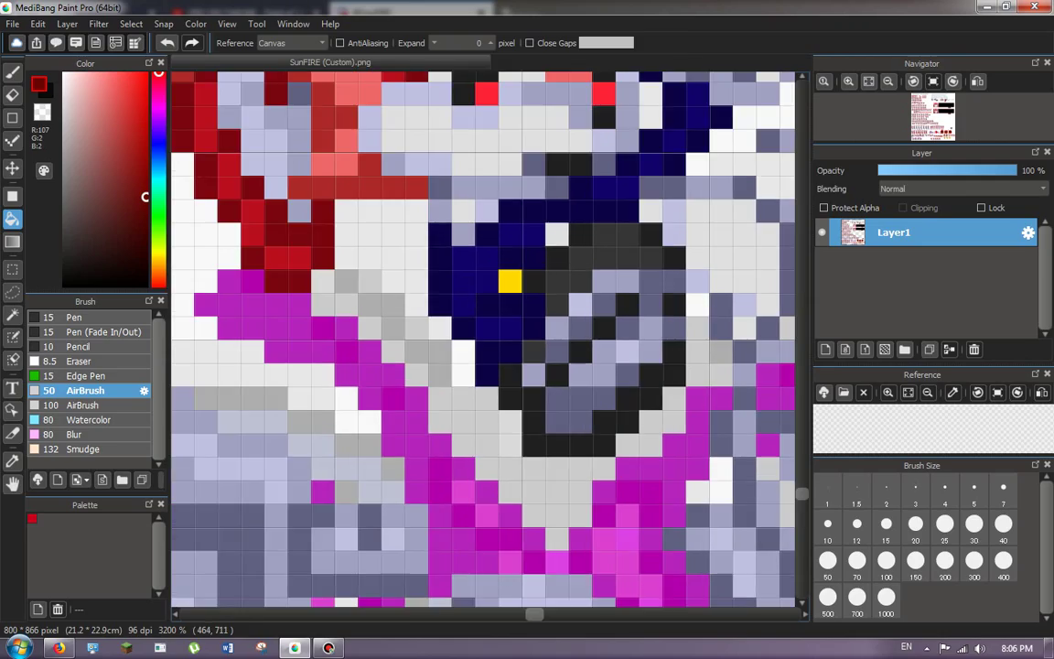
pyautogui.scroll(-4, 483, 339)
# Fill the shoelace pixels of the rabbit sprites standing beside Sonic and Tails in the row below the Knuckles sprites with dark red.
pyautogui.scroll(-4, 483, 339)
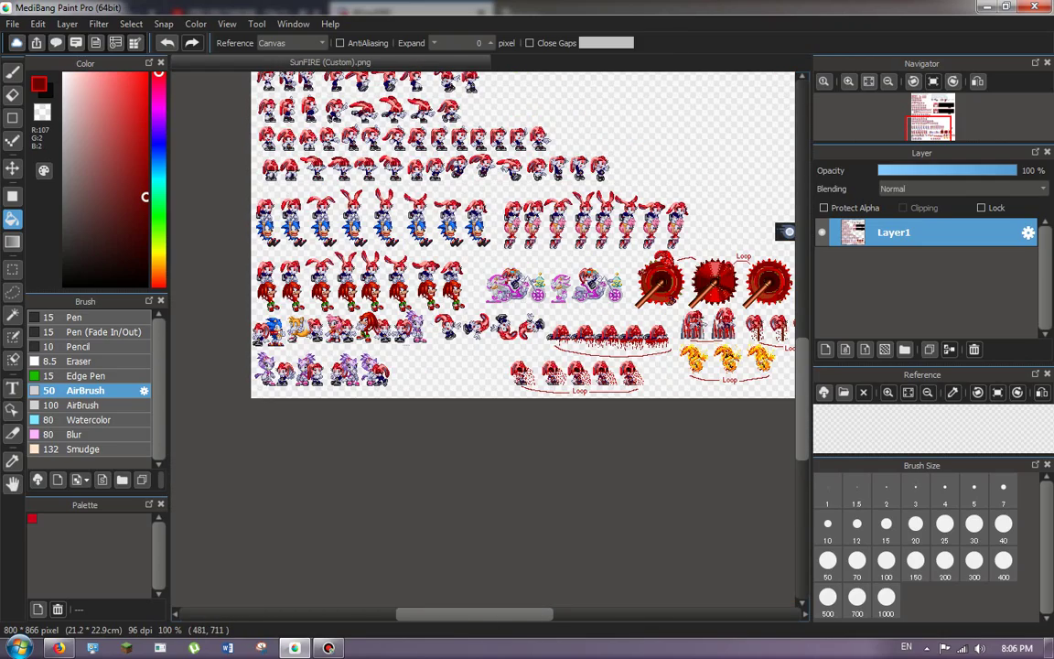
pyautogui.scroll(3, 291, 342)
pyautogui.scroll(-2, 485, 316)
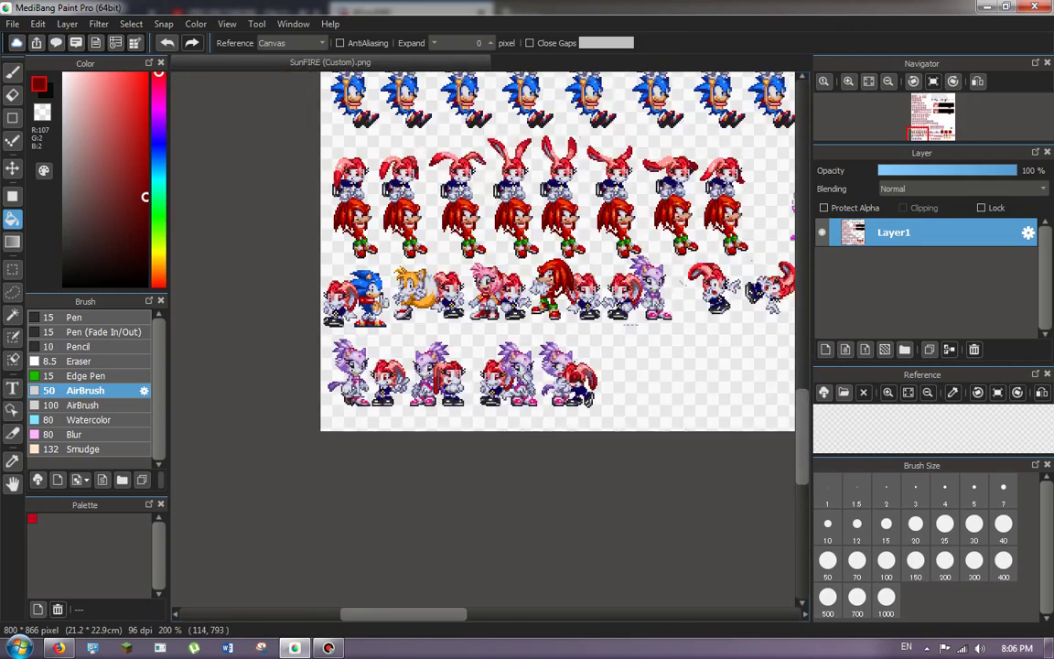
pyautogui.scroll(5, 320, 320)
pyautogui.scroll(1, 320, 347)
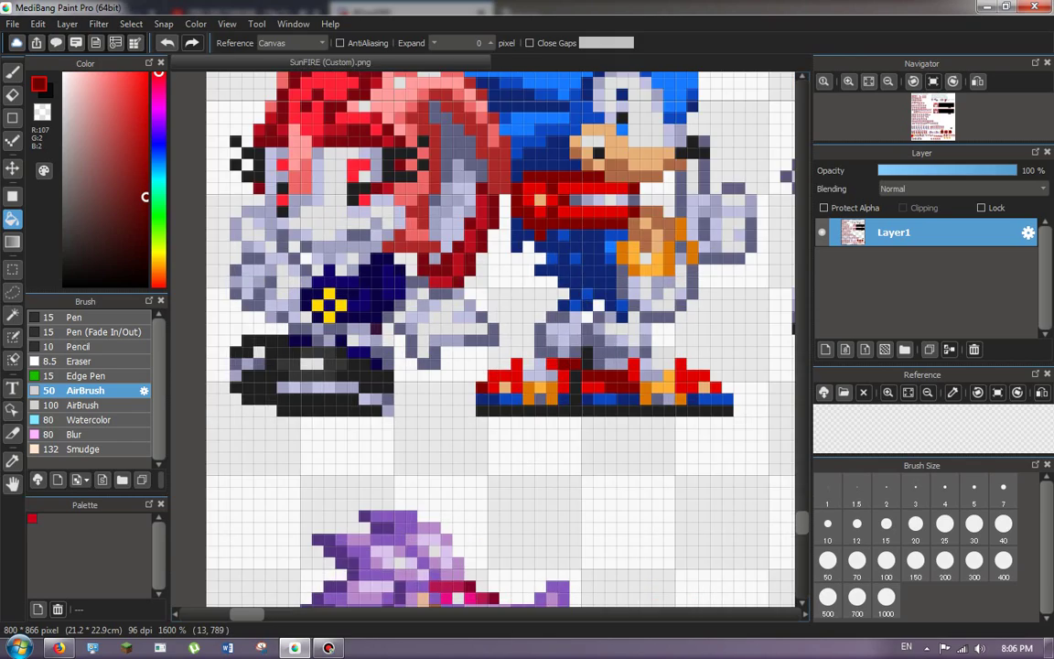
pyautogui.scroll(1, 247, 348)
pyautogui.scroll(-2, 247, 348)
pyautogui.scroll(-1, 398, 270)
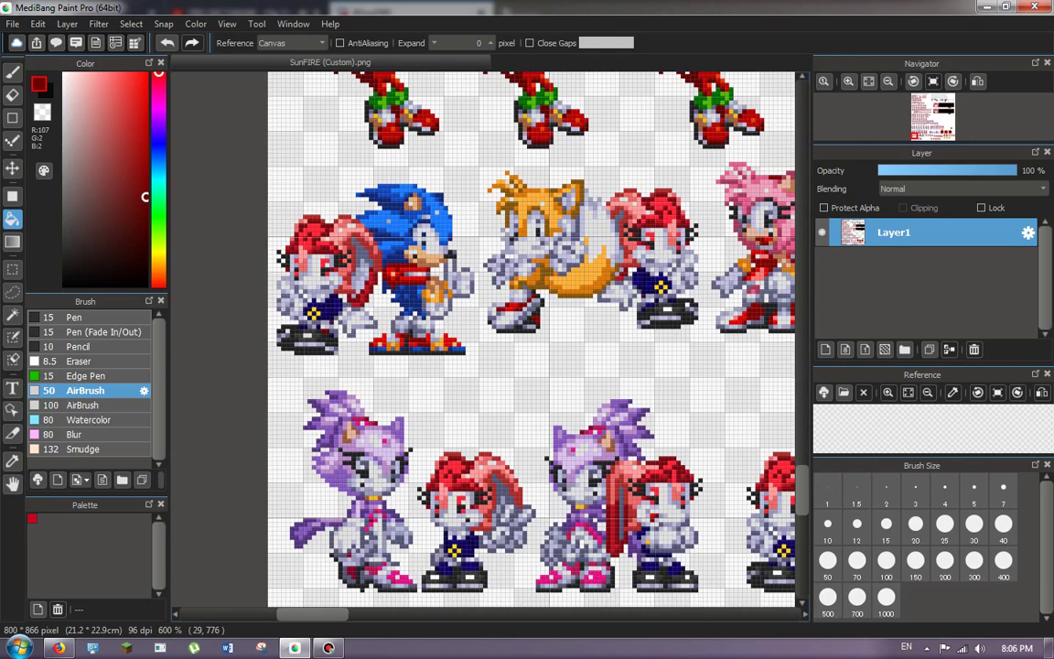
pyautogui.scroll(4, 670, 284)
pyautogui.scroll(-4, 475, 292)
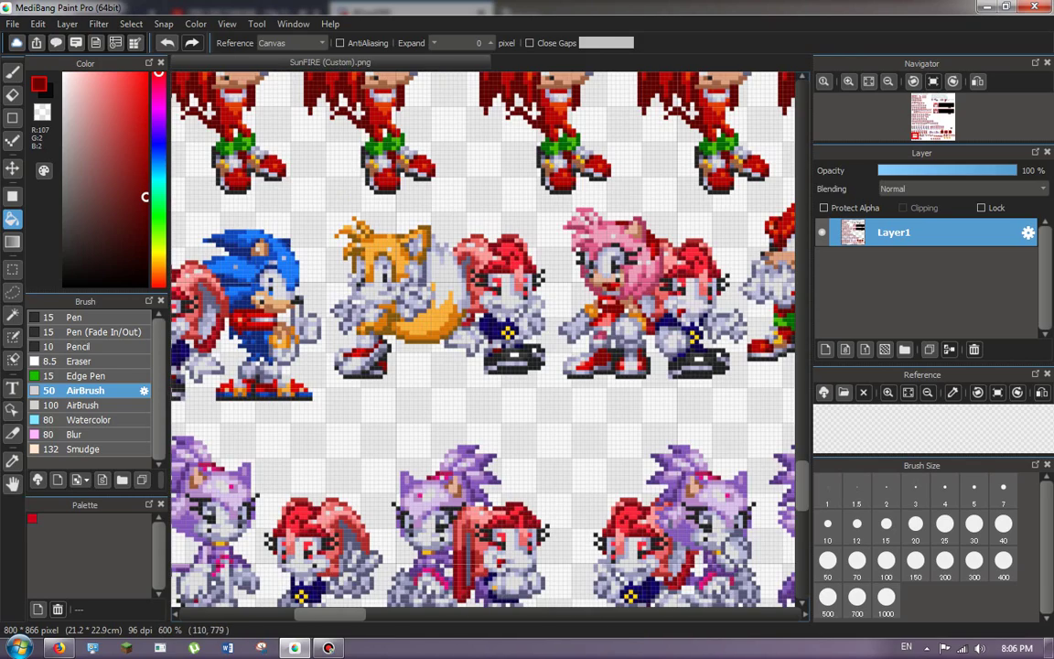
# Fill the shoelace pixels of the rabbit sprites paired with Amy, Knuckles and the purple cat in the same row with dark red.
pyautogui.scroll(4, 649, 273)
pyautogui.scroll(-3, 526, 352)
pyautogui.scroll(3, 654, 370)
pyautogui.scroll(-2, 416, 362)
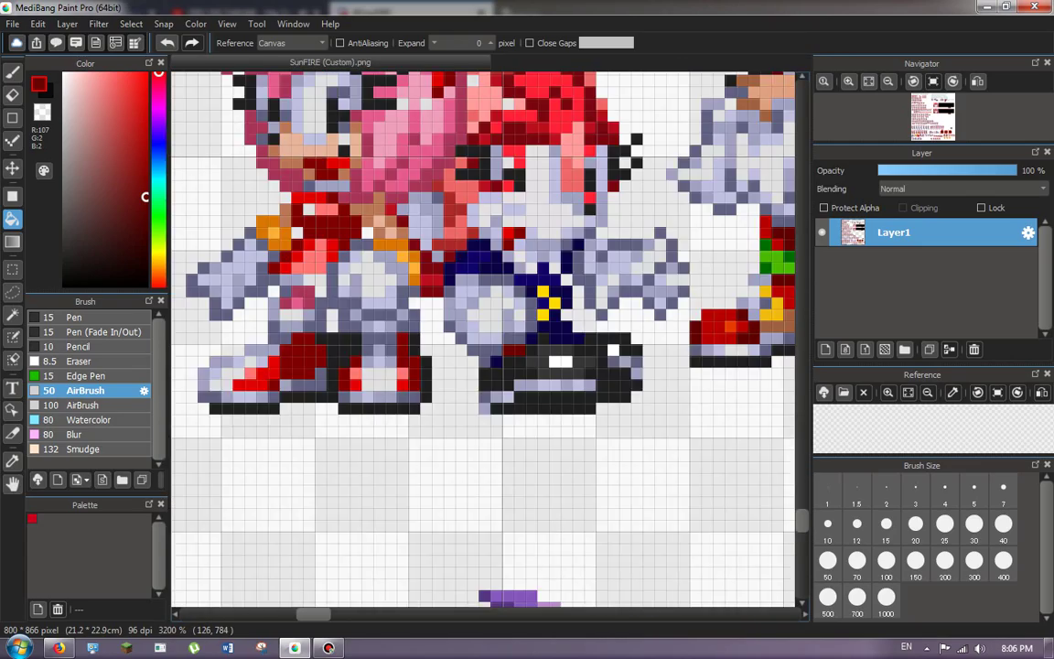
pyautogui.scroll(-3, 489, 316)
pyautogui.scroll(5, 654, 322)
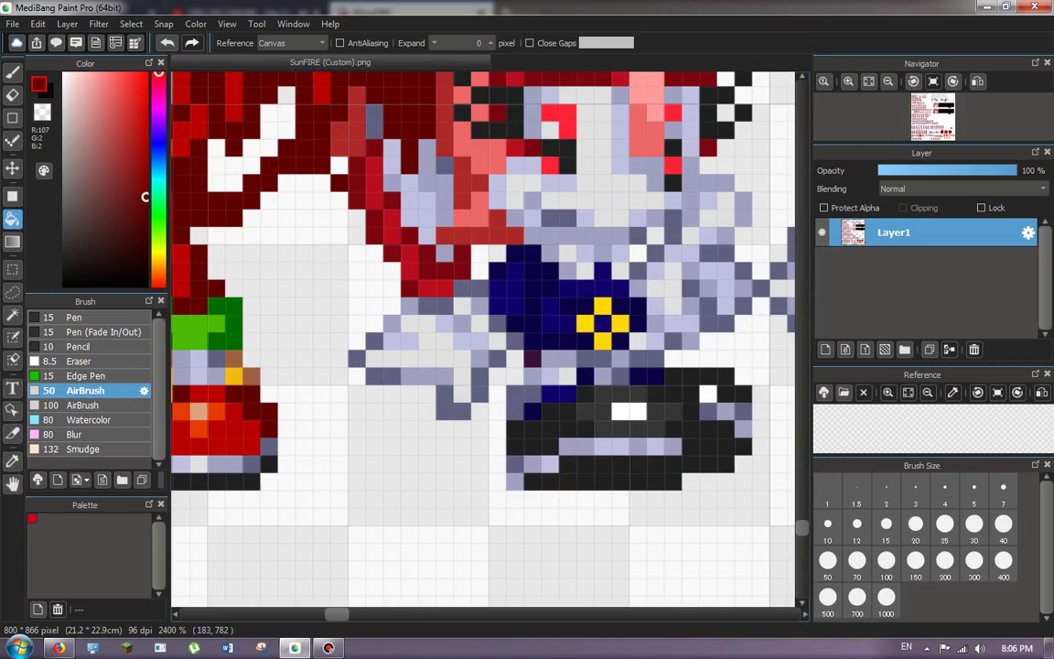
pyautogui.scroll(-5, 462, 462)
pyautogui.scroll(6, 462, 461)
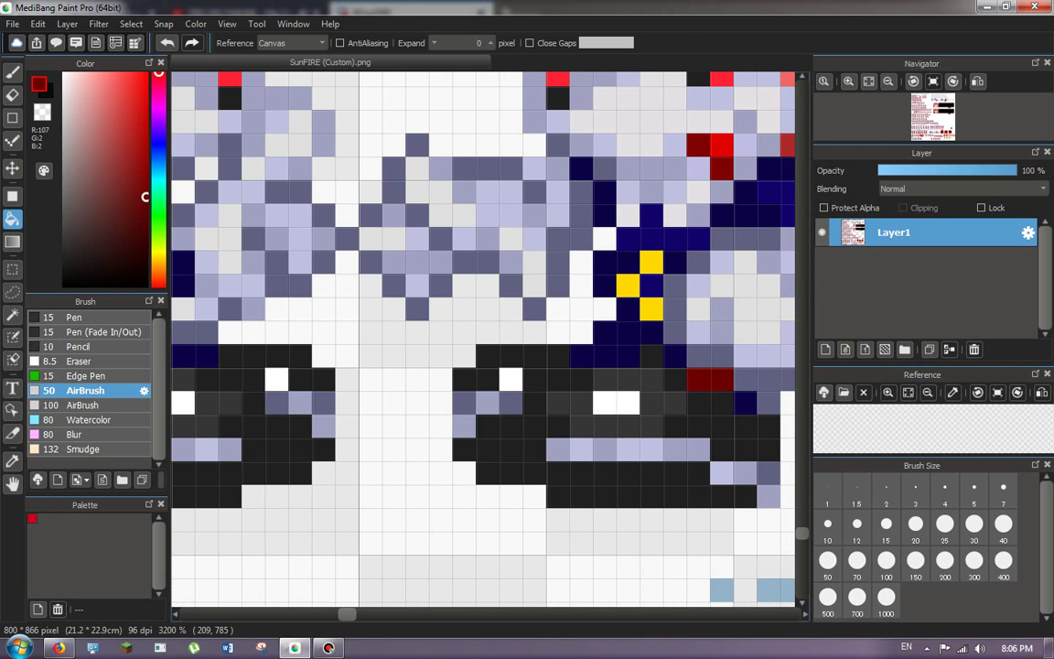
pyautogui.scroll(-7, 460, 324)
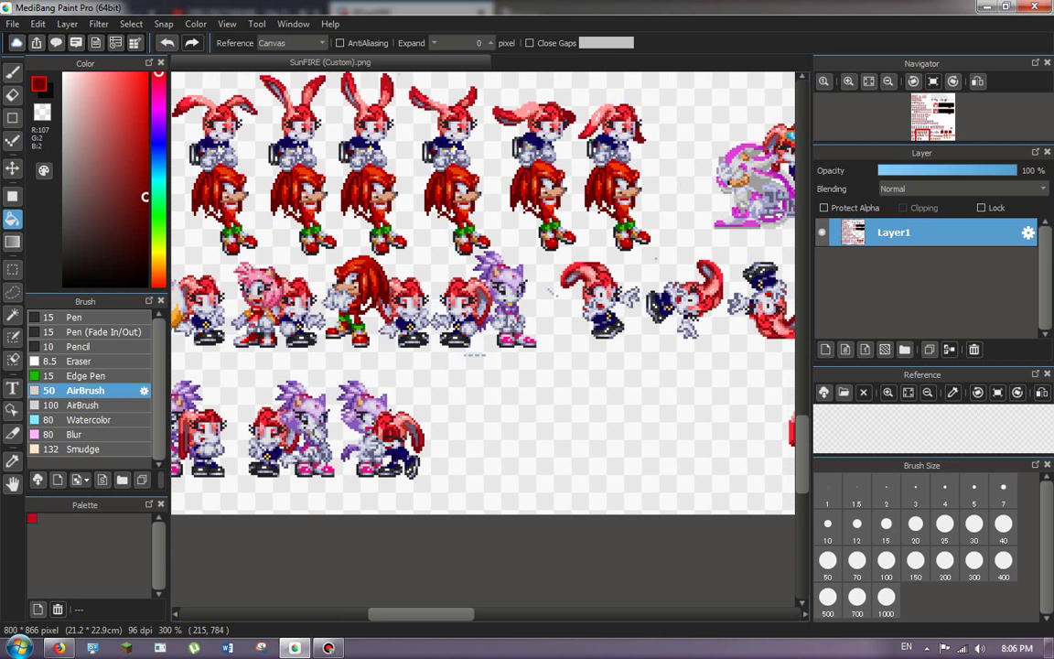
# Fill the shoelace pixels of the first two tumbling rabbit sprites, beside the purple cat, with dark red.
pyautogui.scroll(6, 649, 324)
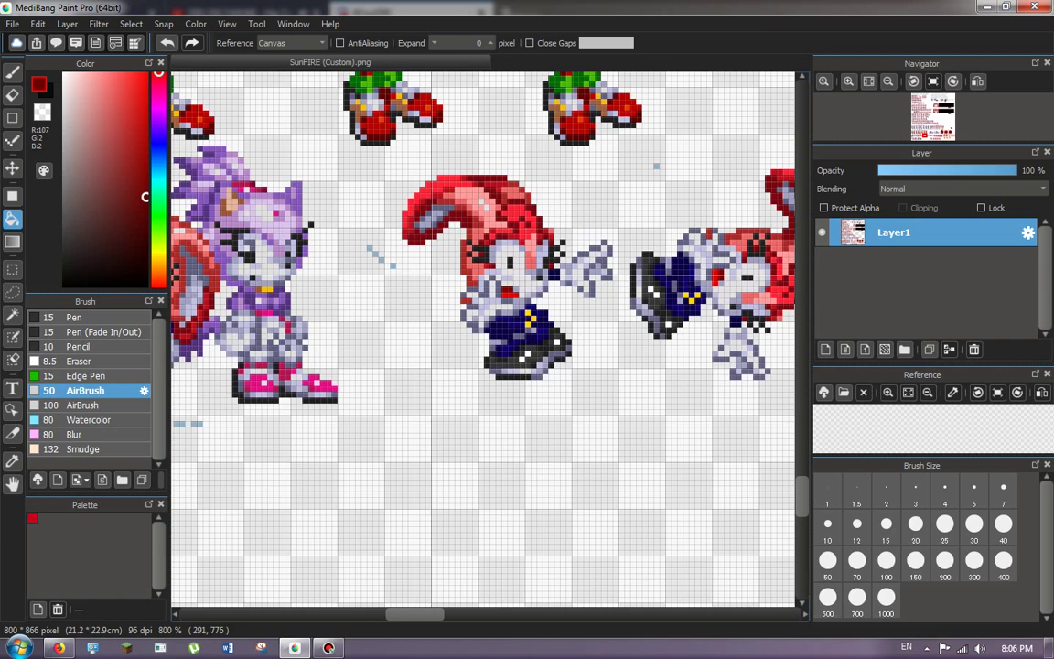
pyautogui.click(411, 357)
pyautogui.click(443, 335)
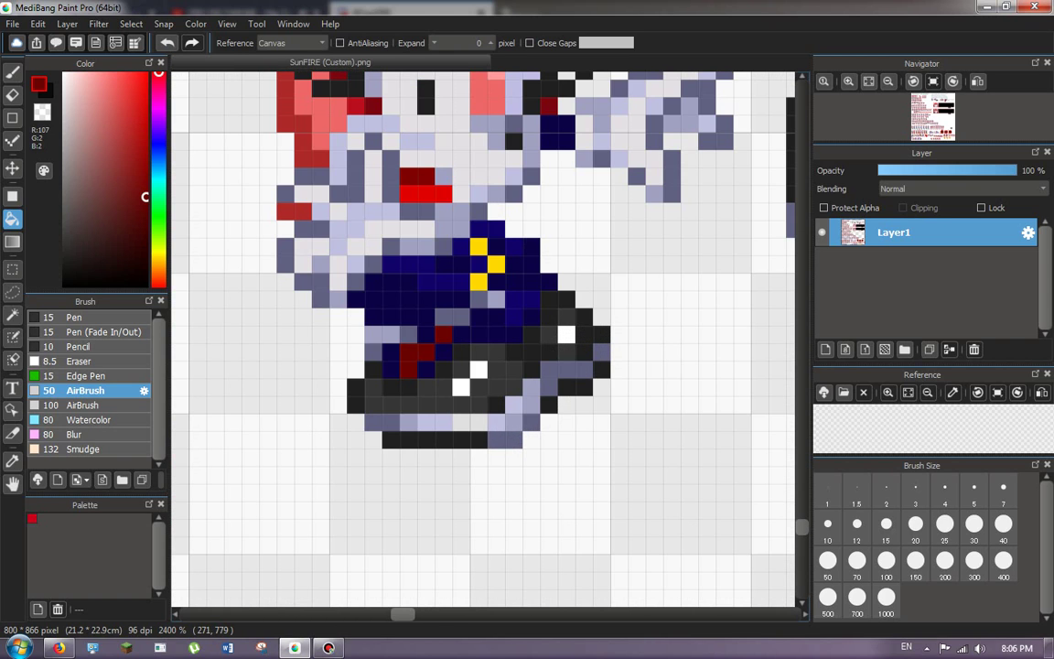
pyautogui.scroll(-3, 276, 291)
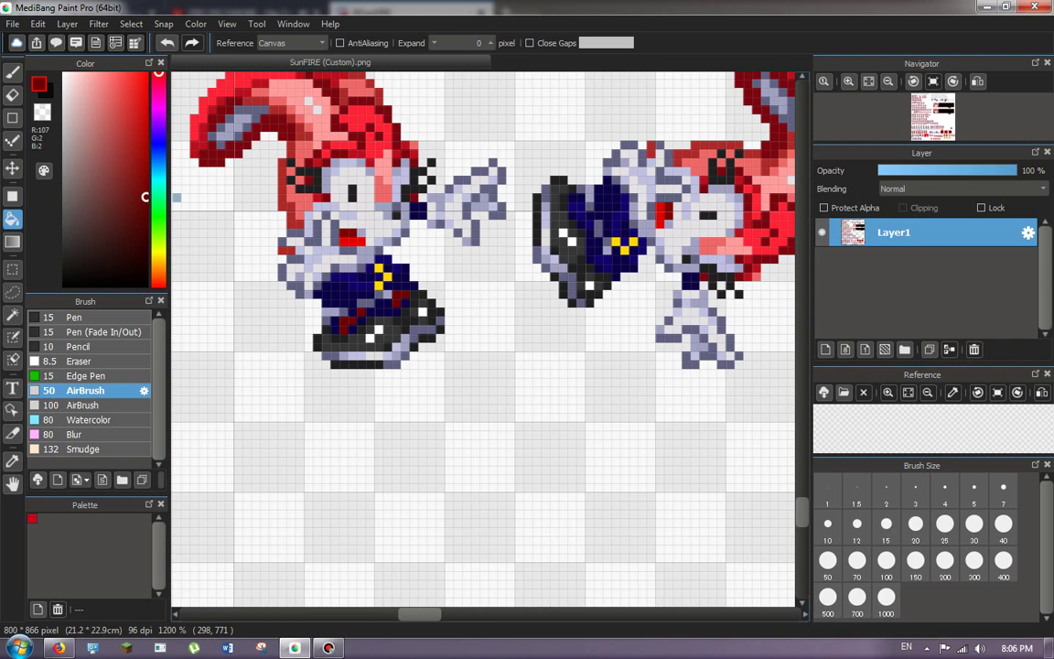
pyautogui.scroll(3, 604, 242)
pyautogui.click(610, 293)
pyautogui.click(565, 194)
pyautogui.click(540, 157)
pyautogui.scroll(-4, 512, 165)
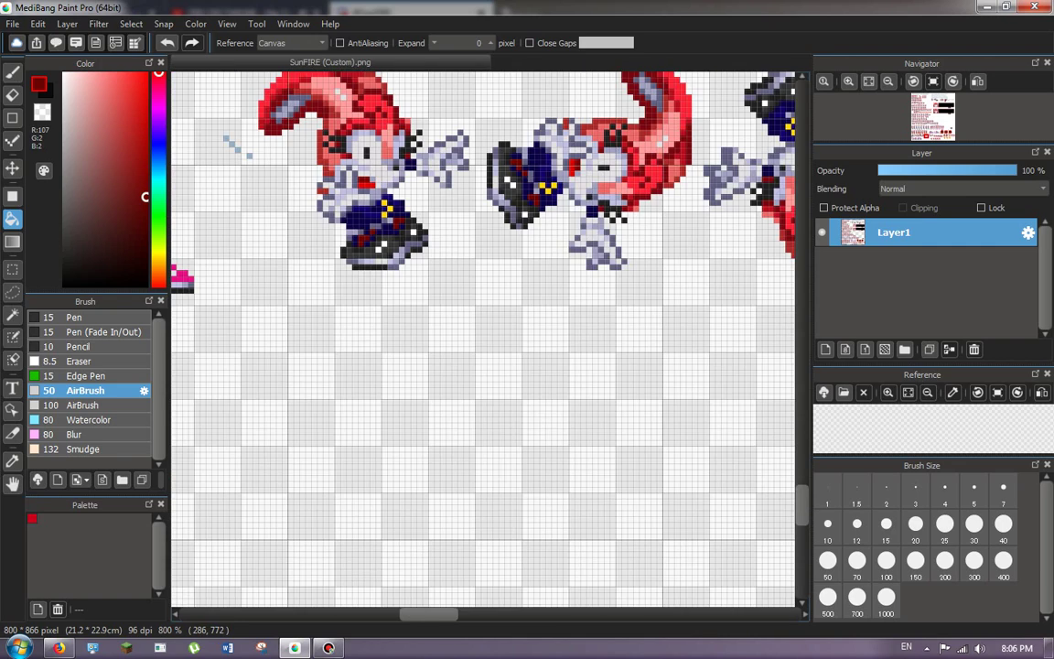
# Fill the shoelace pixels of the upside-down tumbling rabbit sprite and the sideways one beside it with dark red.
pyautogui.scroll(-2, 569, 144)
pyautogui.scroll(5, 569, 143)
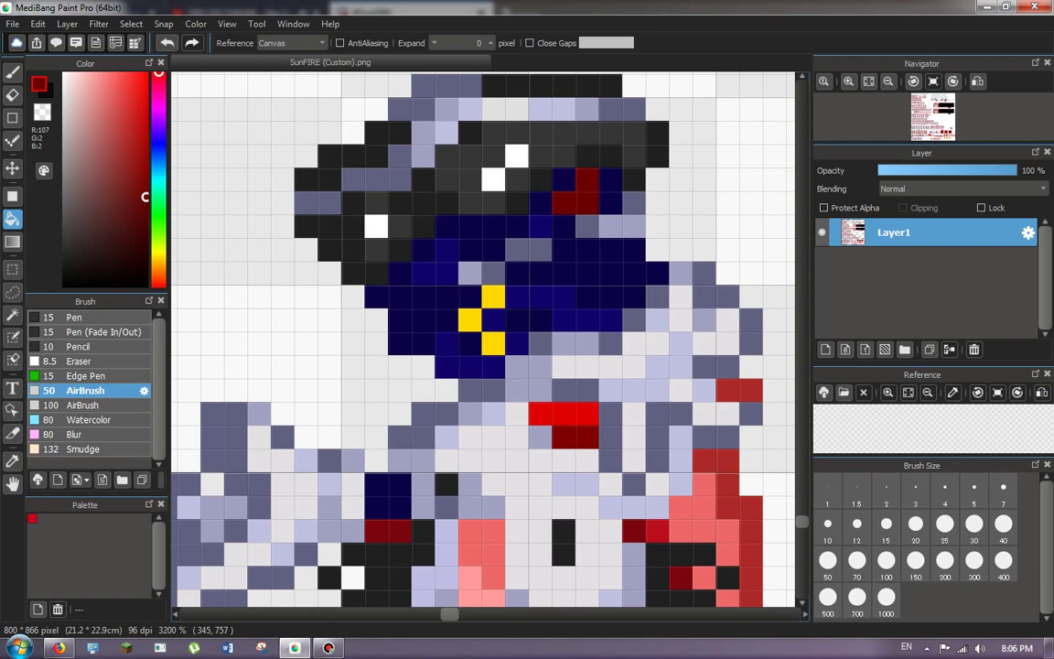
pyautogui.scroll(-2, 259, 248)
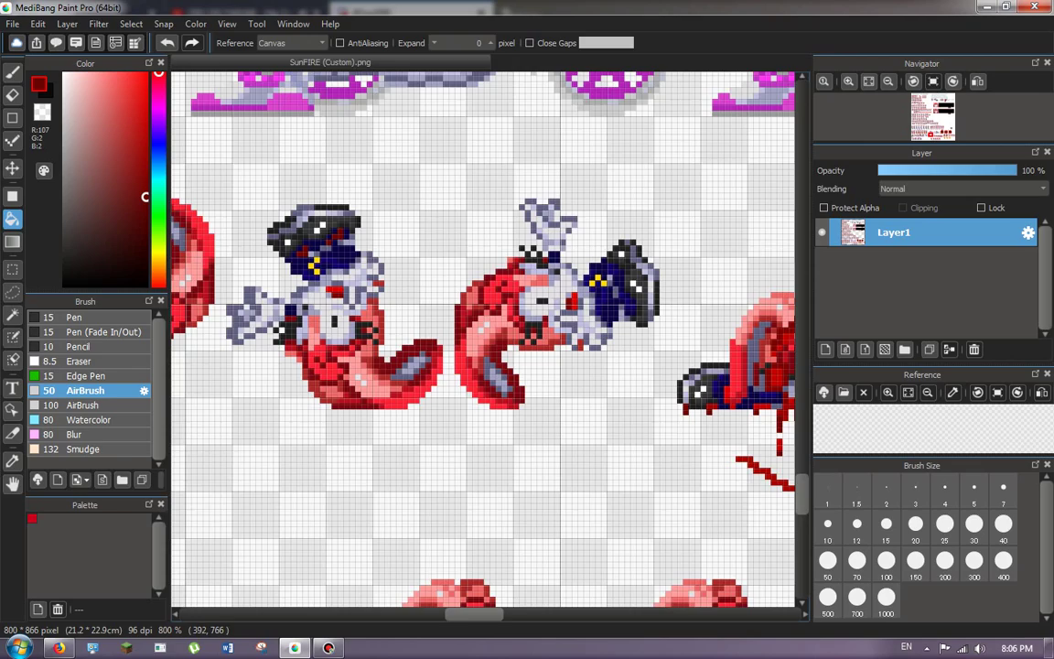
pyautogui.scroll(3, 638, 300)
pyautogui.click(630, 308)
pyautogui.scroll(-3, 504, 166)
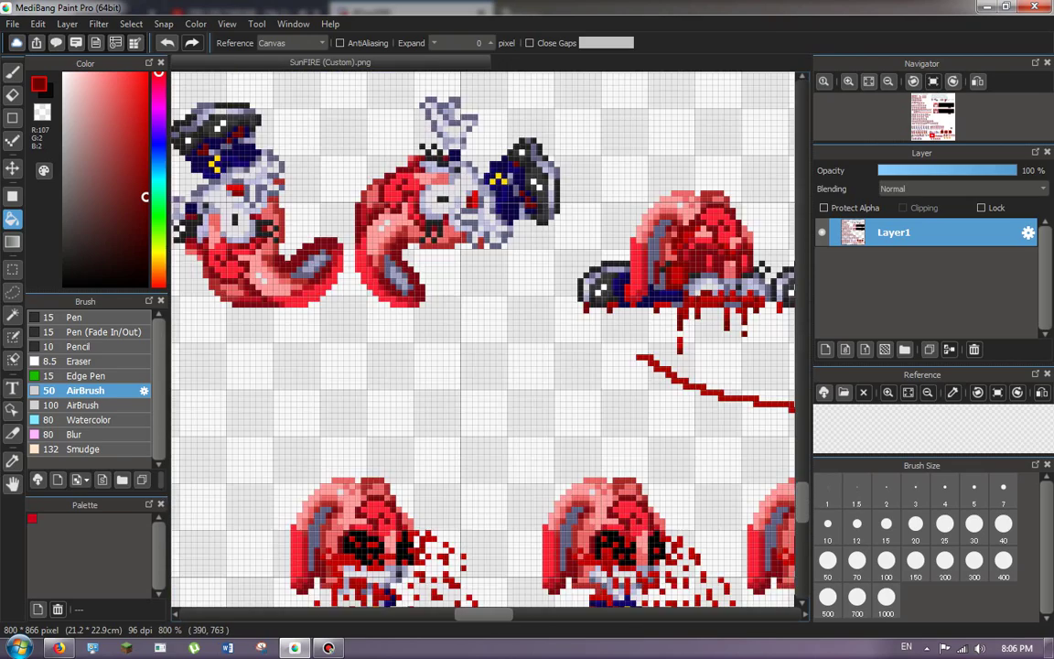
pyautogui.scroll(2, 531, 160)
pyautogui.scroll(-5, 427, 159)
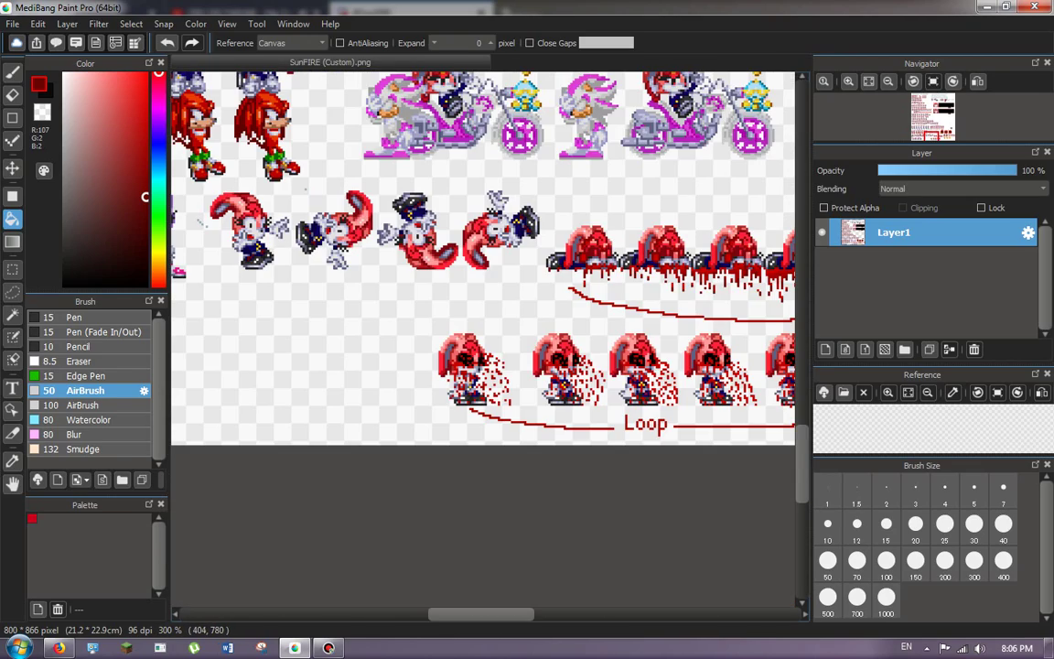
# Recolour the navy shoelace pixels of the first few crouched, bleeding rabbit sprites dark red.
pyautogui.scroll(8, 549, 258)
pyautogui.click(631, 280)
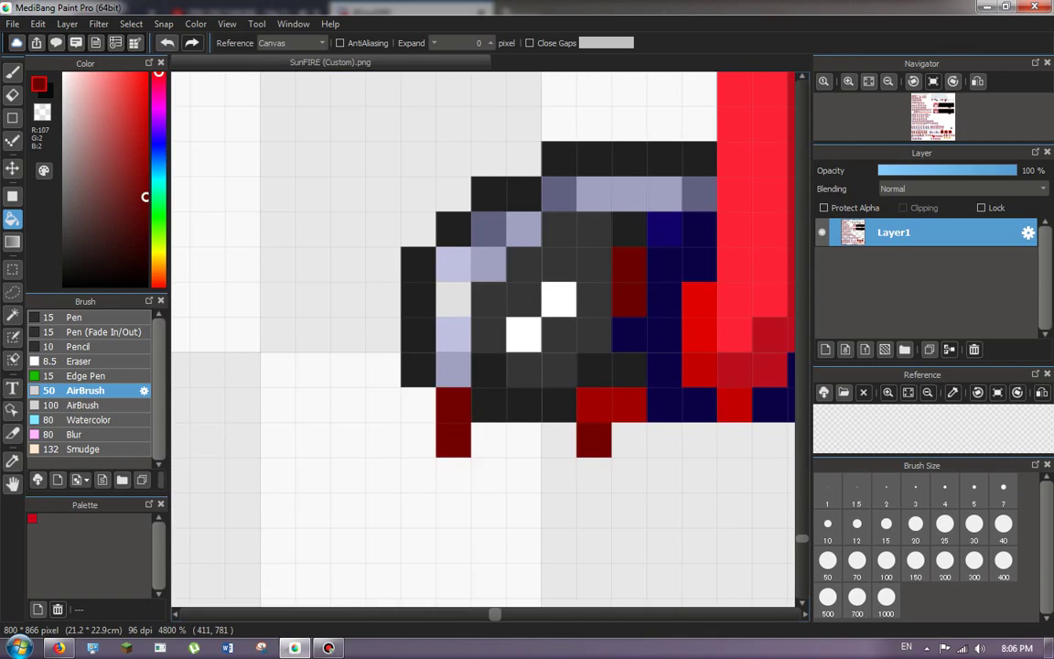
pyautogui.click(663, 230)
pyautogui.scroll(-4, 512, 245)
pyautogui.scroll(-3, 564, 241)
pyautogui.scroll(5, 563, 241)
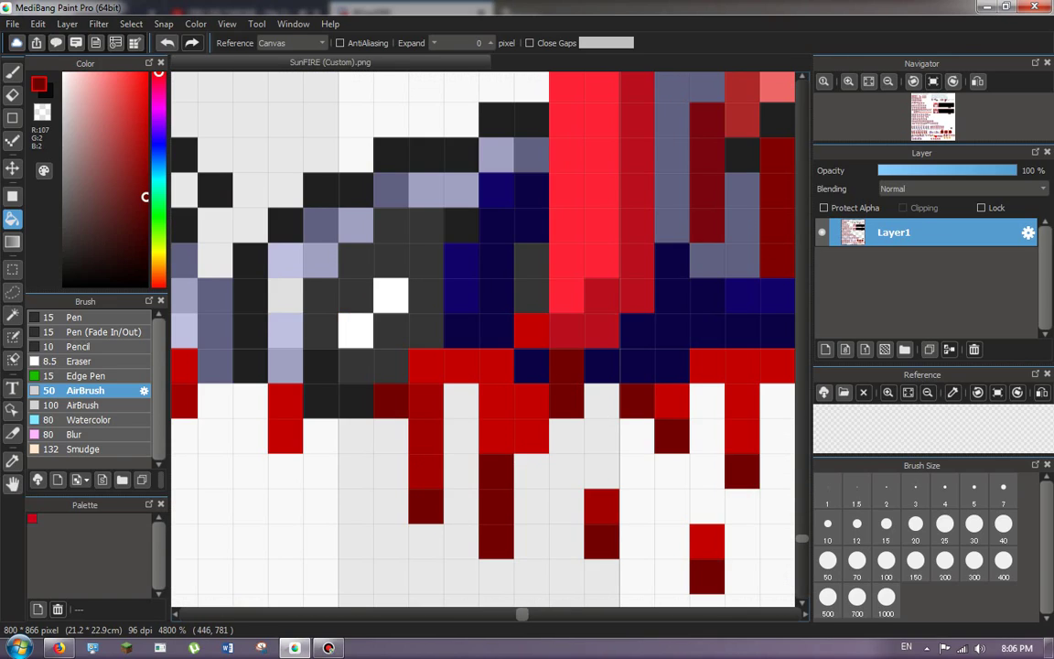
pyautogui.scroll(-3, 563, 241)
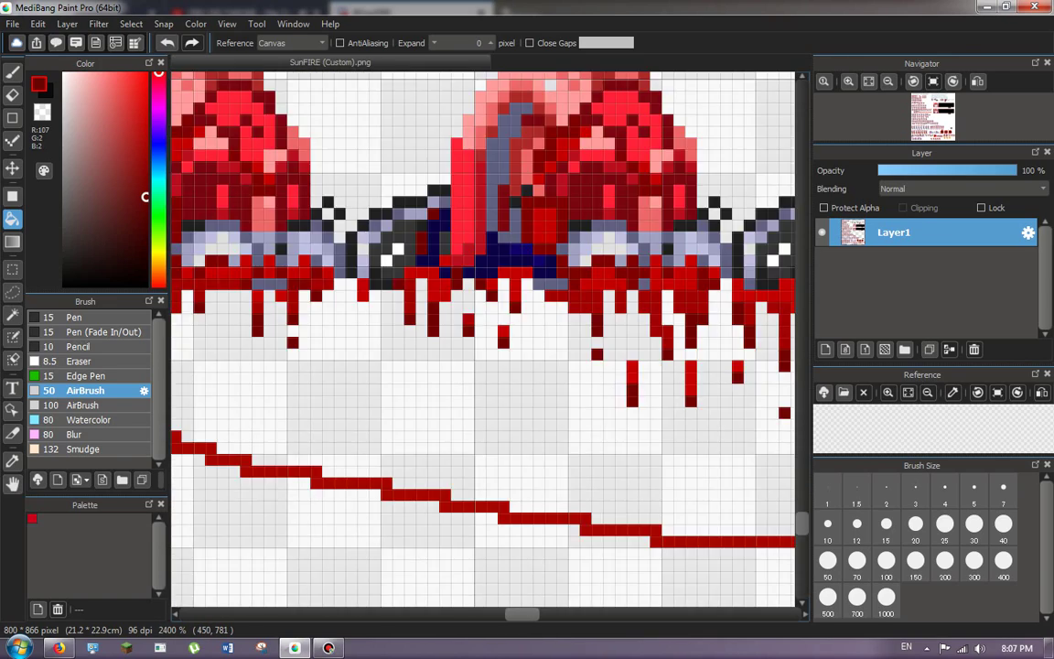
# Recolour the shoelace pixels of the remaining crouched, bleeding rabbit sprites in the same row dark red.
pyautogui.scroll(2, 422, 228)
pyautogui.scroll(-3, 545, 261)
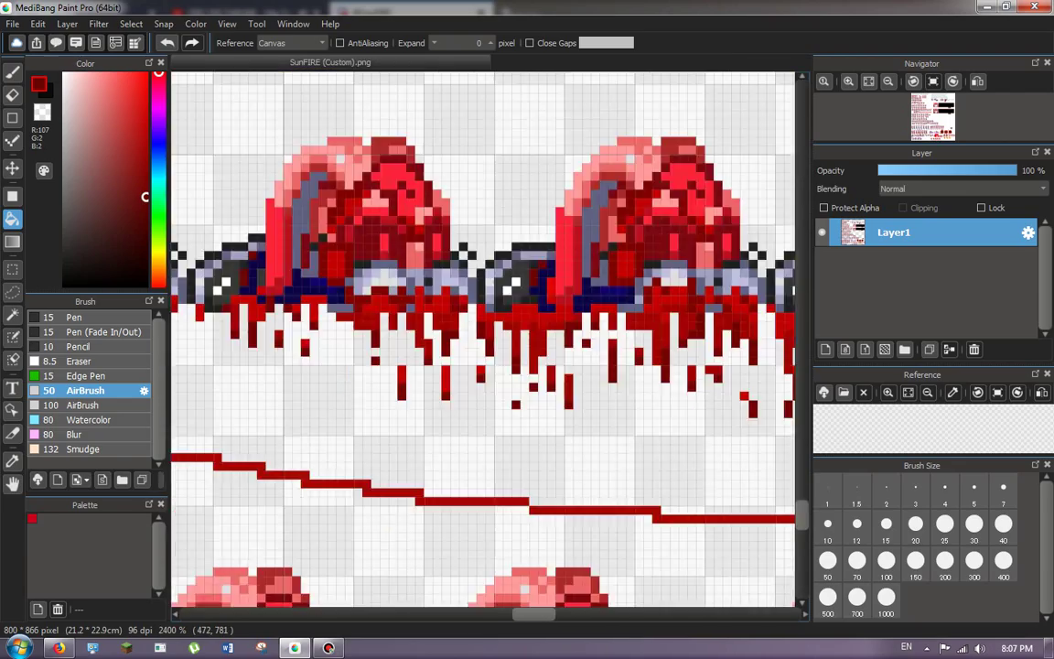
pyautogui.scroll(4, 545, 261)
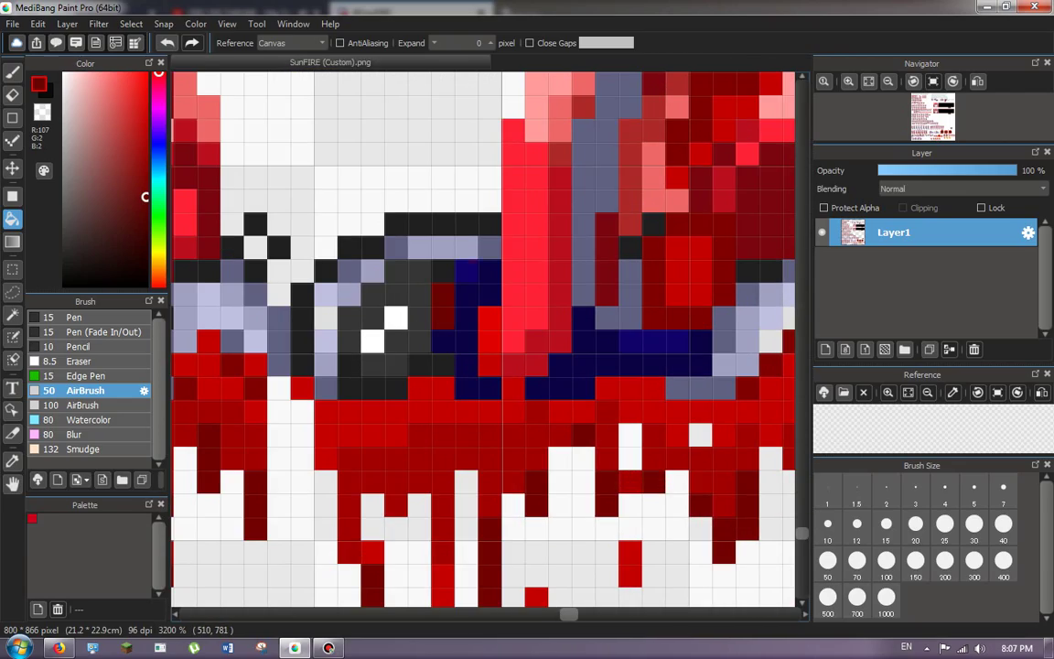
pyautogui.scroll(-3, 483, 339)
pyautogui.scroll(4, 483, 338)
pyautogui.scroll(-4, 483, 339)
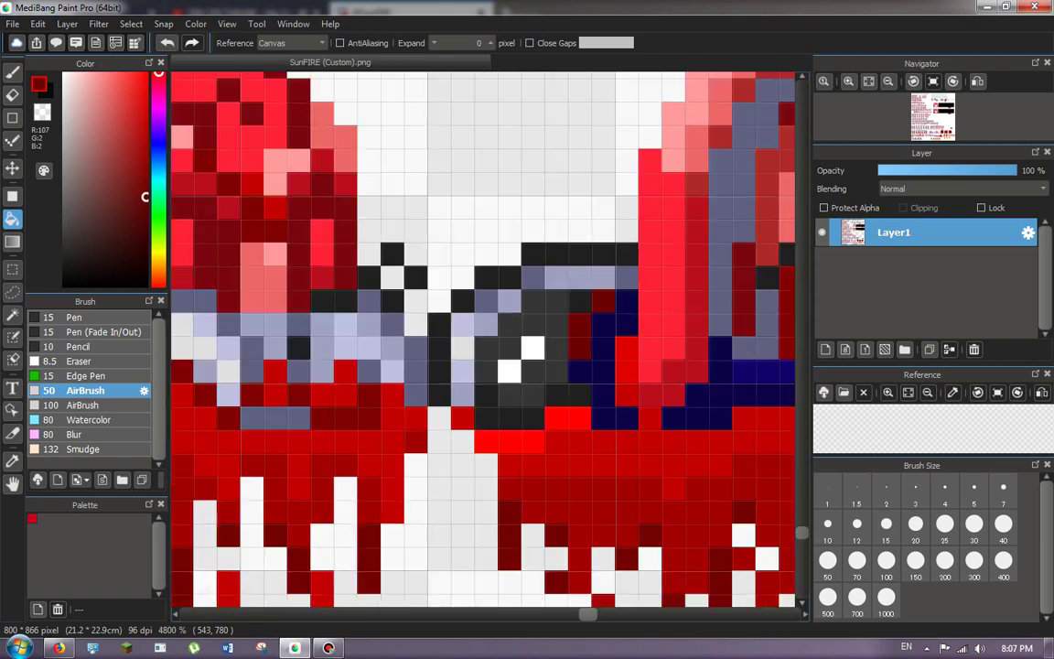
# Fill the navy shoelace pixels of the first two blood-spraying rabbit sprites above the Loop label with dark red.
pyautogui.scroll(2, 483, 338)
pyautogui.scroll(3, 483, 338)
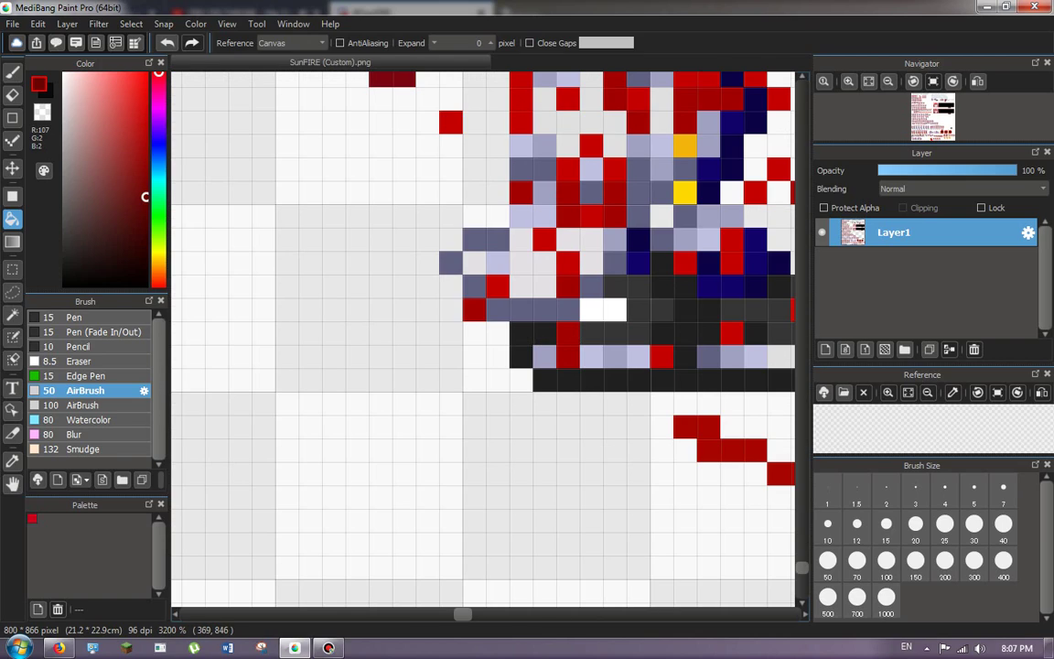
pyautogui.click(733, 287)
pyautogui.click(755, 263)
pyautogui.scroll(-3, 483, 339)
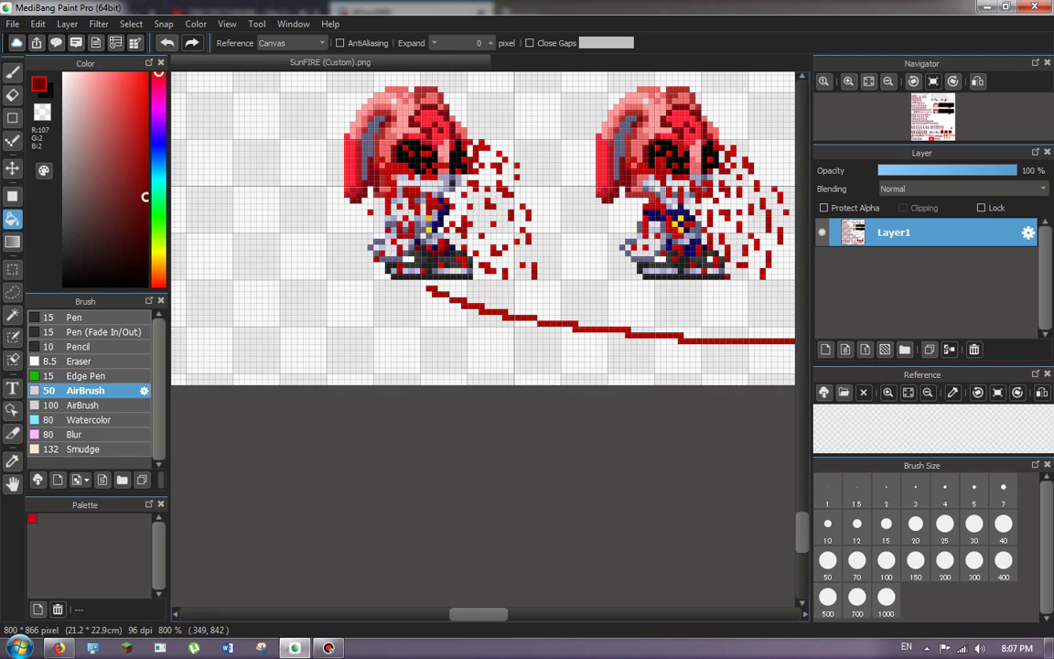
pyautogui.scroll(2, 699, 262)
pyautogui.click(672, 201)
pyautogui.click(696, 179)
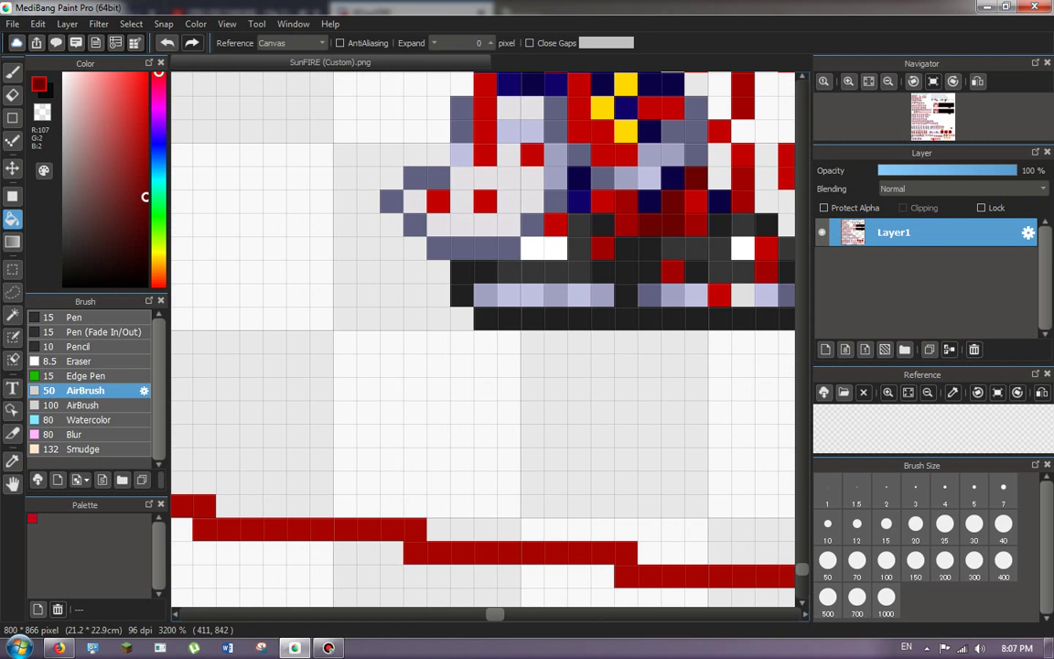
pyautogui.click(579, 201)
# Fill the navy shoelace pixels of the third and fourth blood-spraying rabbit sprites with dark red.
pyautogui.scroll(-1, 444, 211)
pyautogui.scroll(-2, 445, 212)
pyautogui.scroll(4, 642, 208)
pyautogui.click(626, 262)
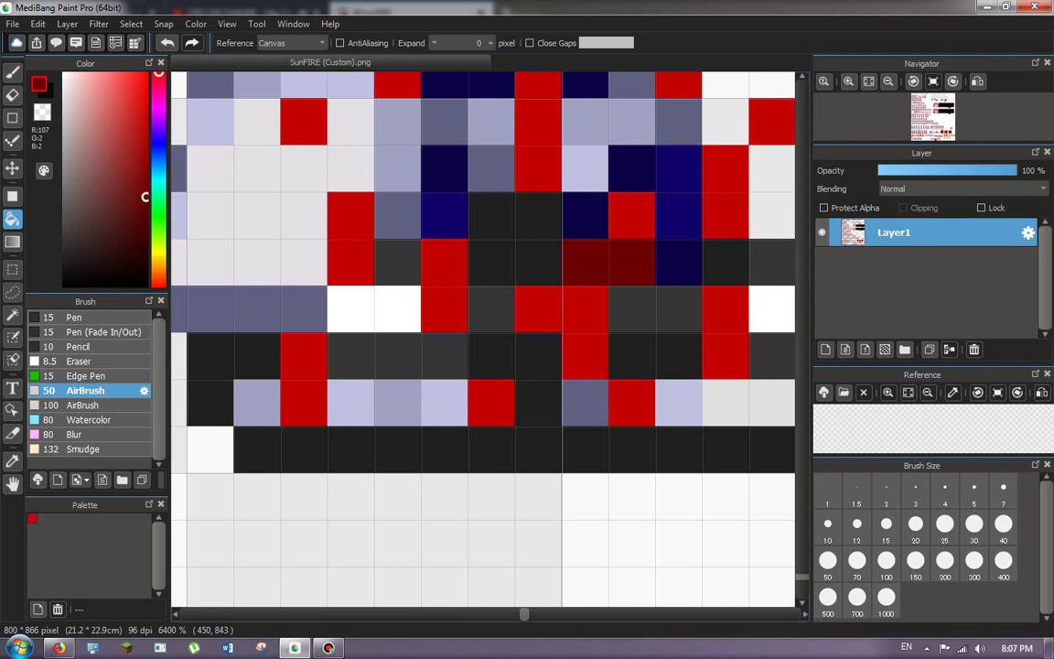
pyautogui.click(678, 206)
pyautogui.scroll(-3, 483, 339)
pyautogui.scroll(2, 773, 196)
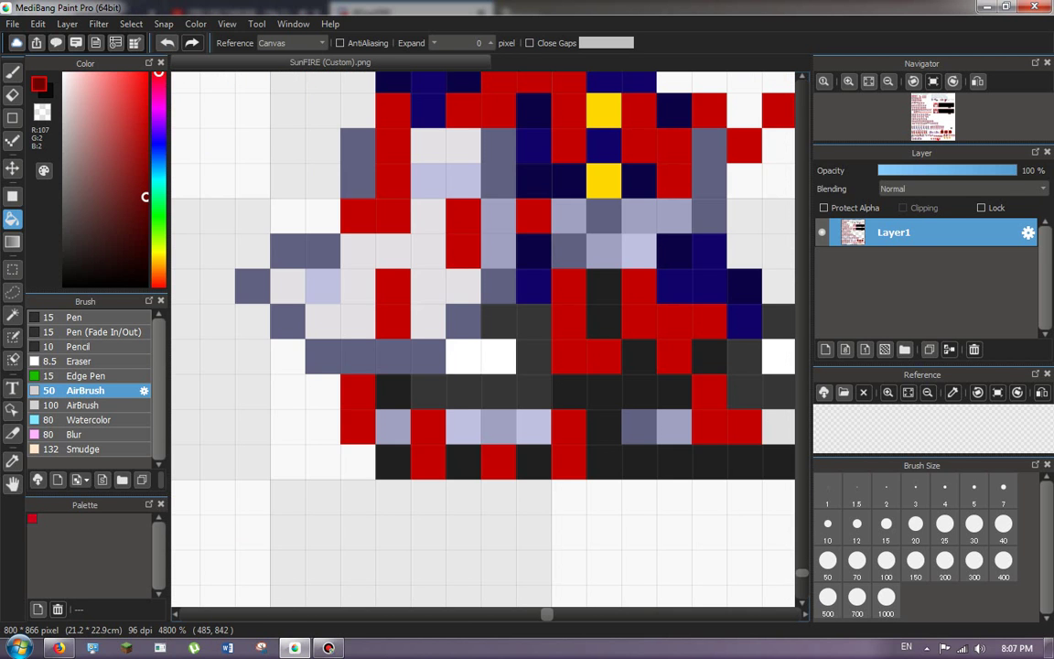
pyautogui.click(704, 284)
pyautogui.click(535, 285)
pyautogui.click(745, 320)
# Fill the navy shoelace pixels of the last blood-spraying rabbit sprite in the loop with dark red.
pyautogui.scroll(-4, 394, 233)
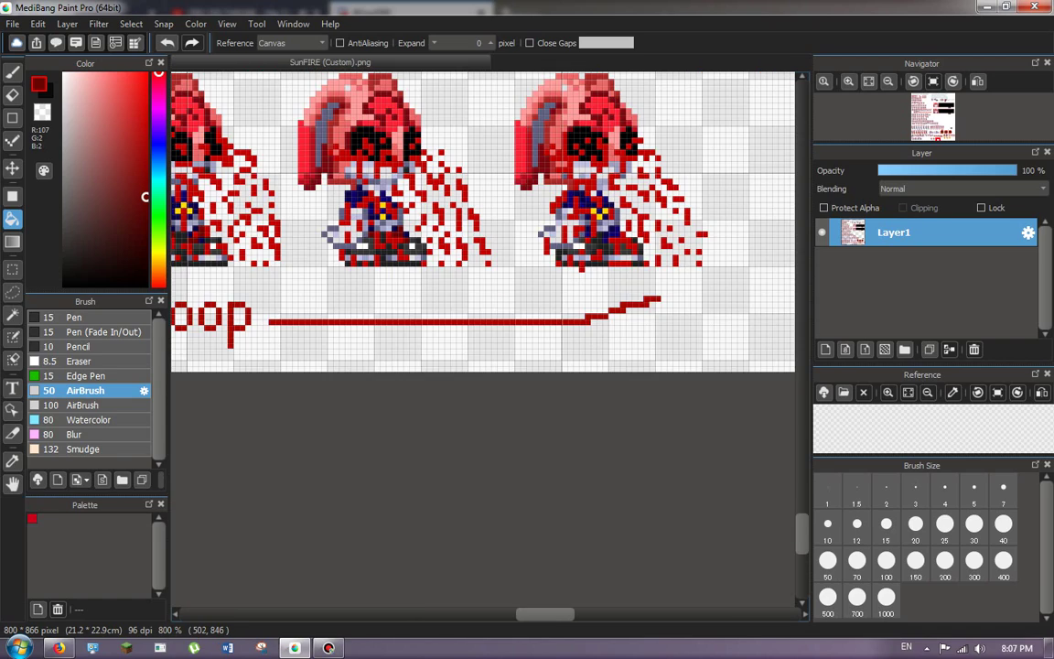
pyautogui.scroll(4, 574, 240)
pyautogui.click(570, 245)
pyautogui.click(640, 268)
pyautogui.scroll(-5, 483, 338)
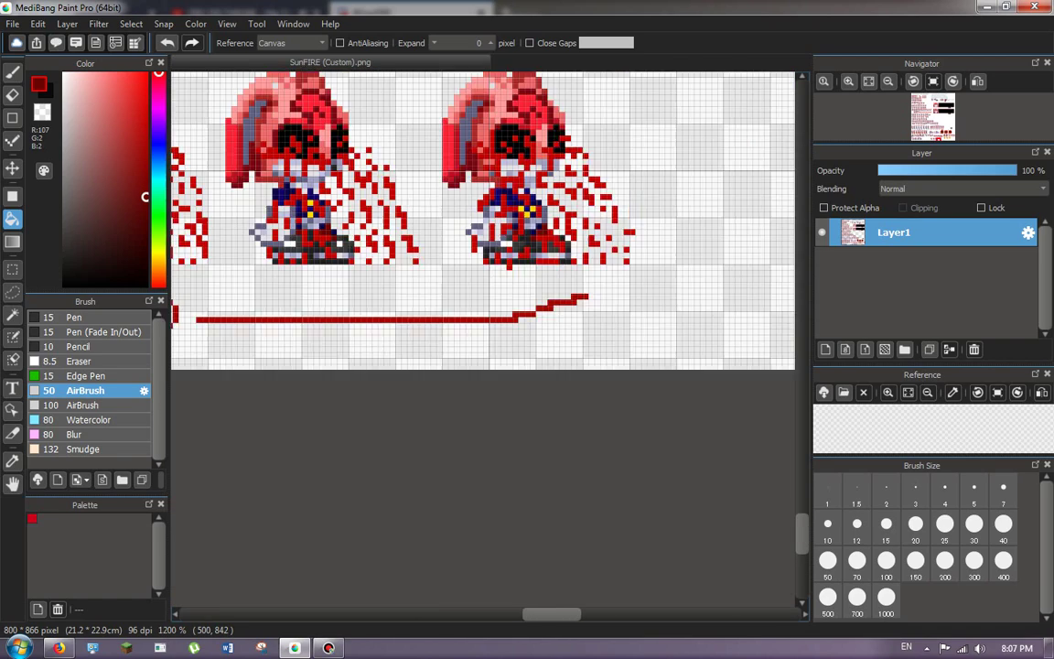
# Examine the burning, spiked and impaled rabbit sprites, the whole sheet and the purple cat pairs in the bottom row for unfilled shoelaces.
pyautogui.scroll(2, 483, 338)
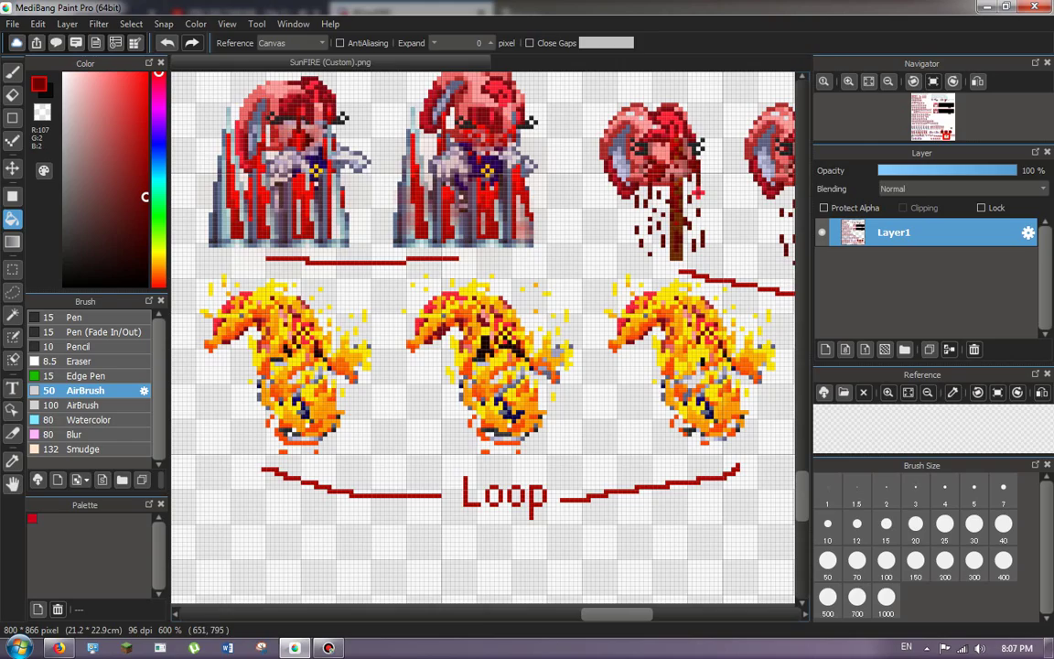
pyautogui.scroll(2, 483, 339)
pyautogui.scroll(-2, 483, 338)
pyautogui.scroll(3, 483, 338)
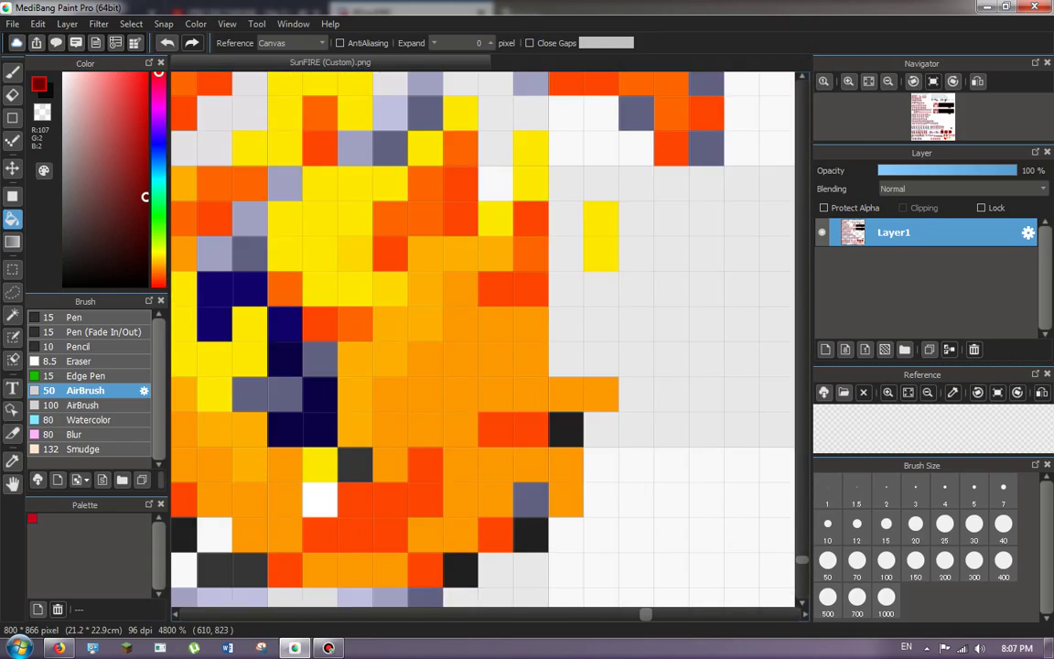
pyautogui.scroll(-2, 483, 338)
pyautogui.moveTo(631, 614); pyautogui.dragTo(693, 614)
pyautogui.hscroll(-3, 483, 339)
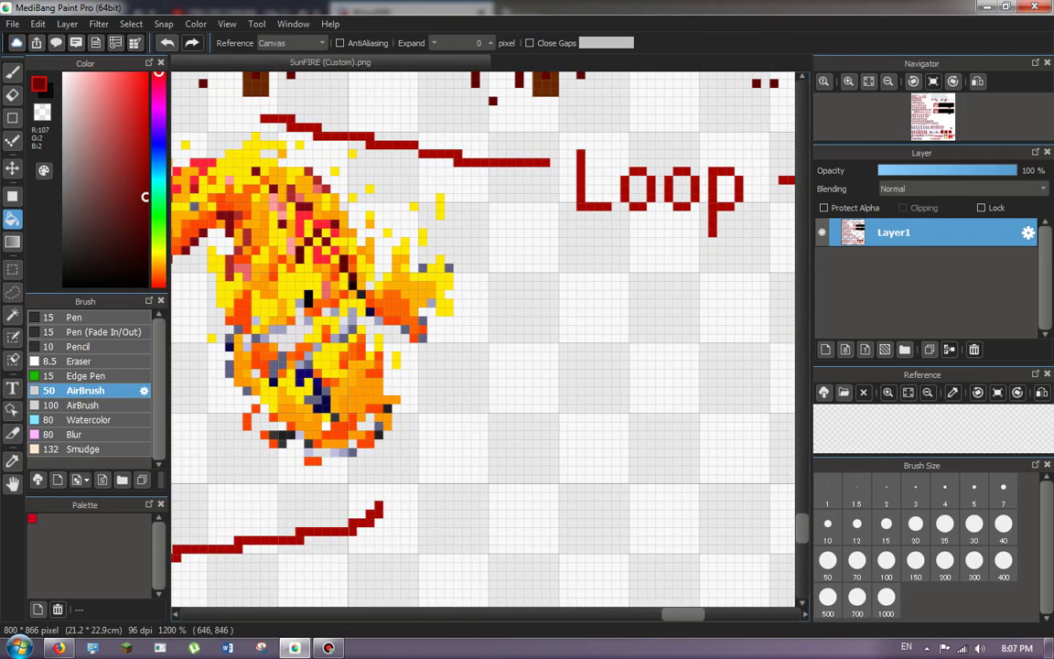
pyautogui.scroll(-3, 483, 339)
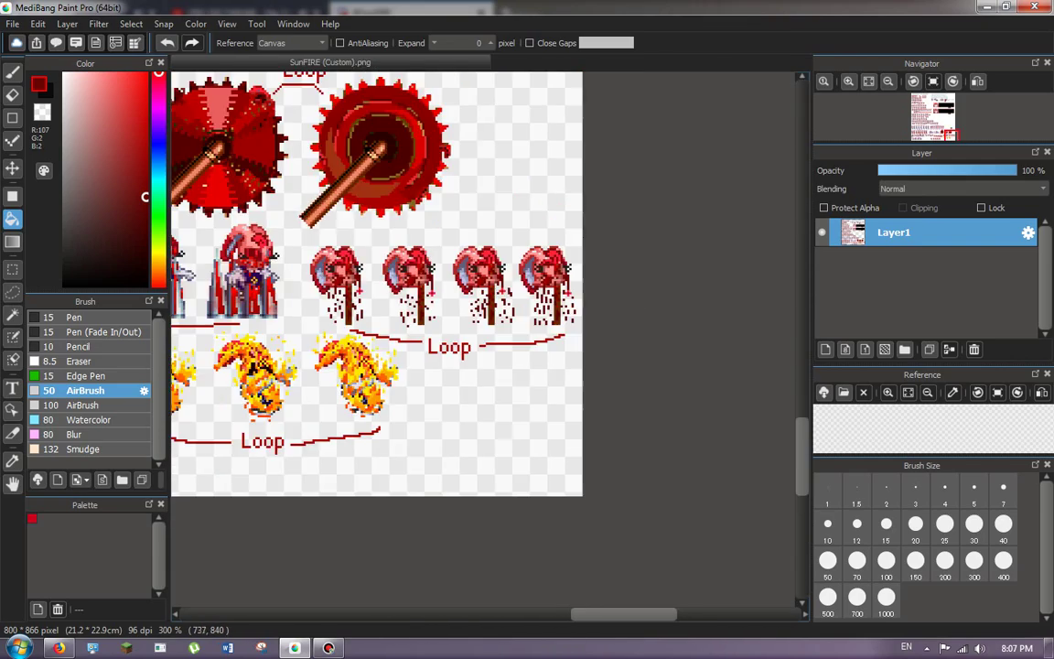
pyautogui.scroll(-3, 462, 339)
pyautogui.scroll(4, 461, 339)
pyautogui.scroll(-7, 461, 339)
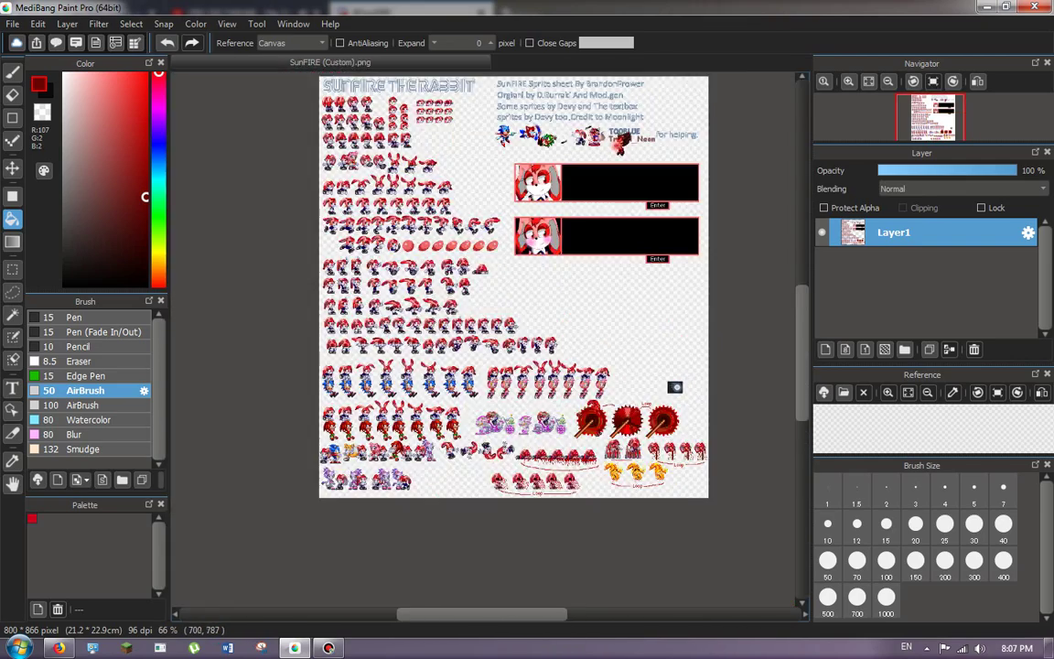
pyautogui.scroll(8, 534, 465)
pyautogui.scroll(5, 575, 444)
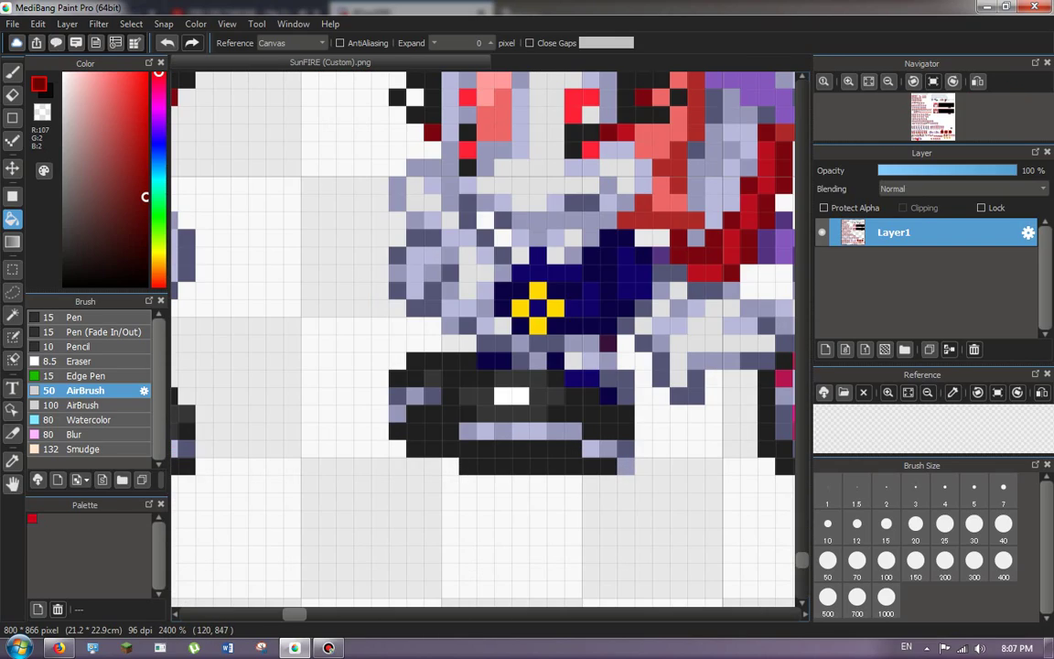
pyautogui.scroll(-8, 483, 338)
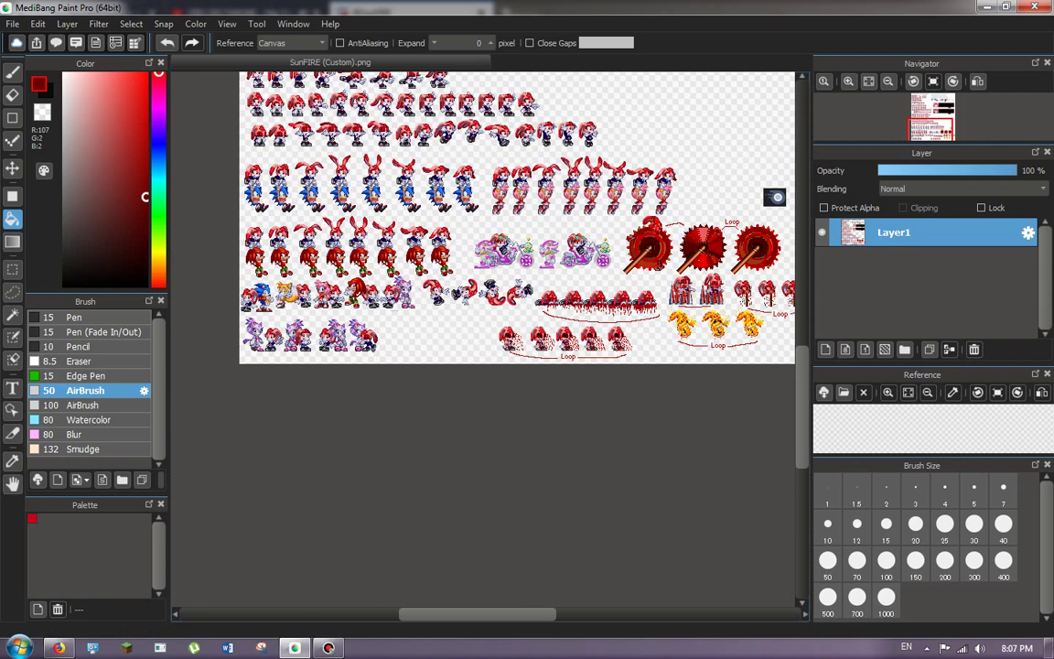
pyautogui.click(18, 648)
pyautogui.click(328, 417)
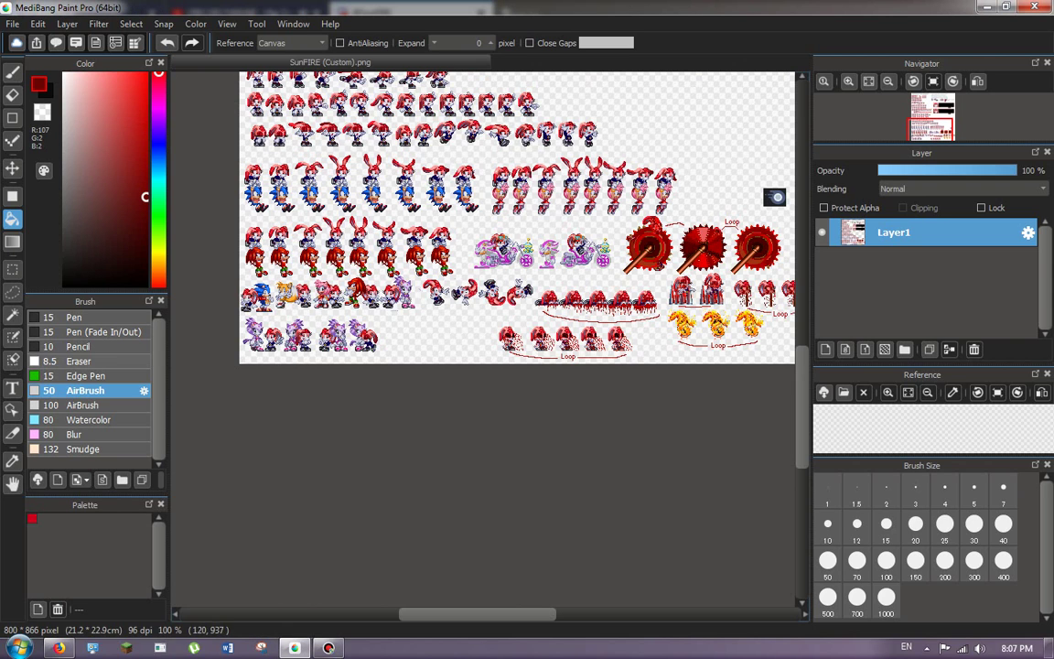
# Add the text "Deaths of SunFIRE's all drawed by me XDD it true lol" in dark red on the lower sprite rows.
pyautogui.click(12, 389)
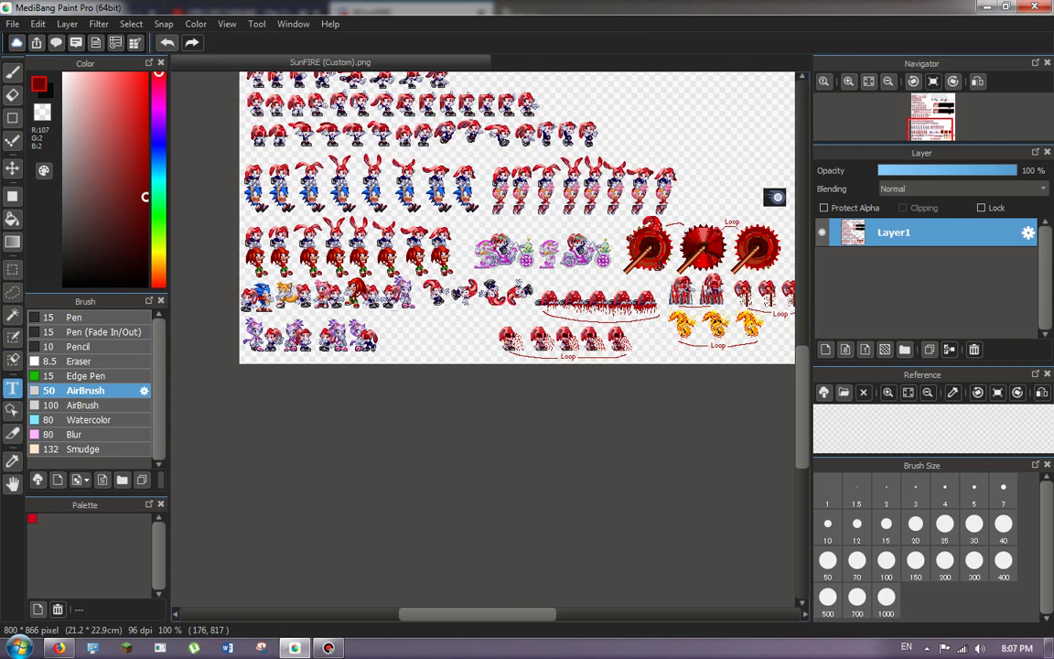
pyautogui.click(369, 328)
pyautogui.write('Deaths')
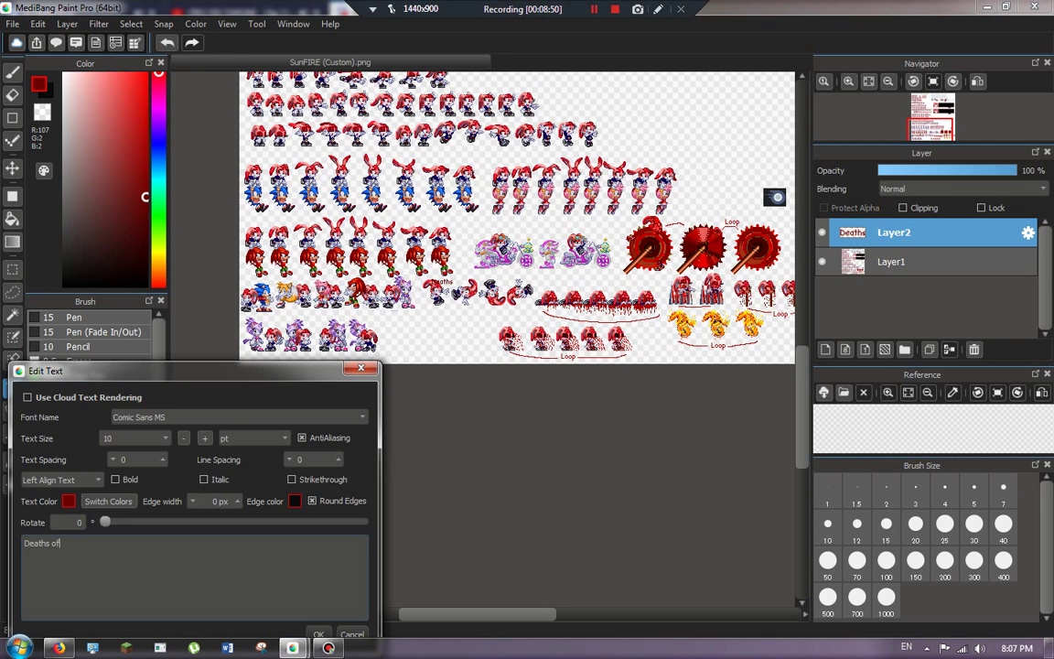
pyautogui.write(" of SunFIRE's all dreate")
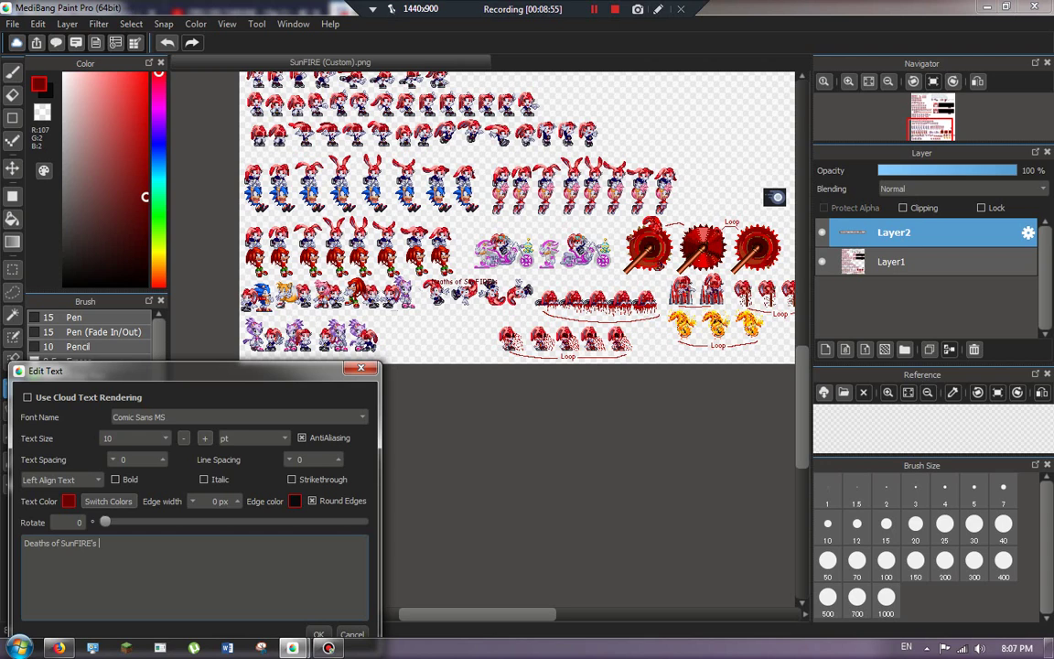
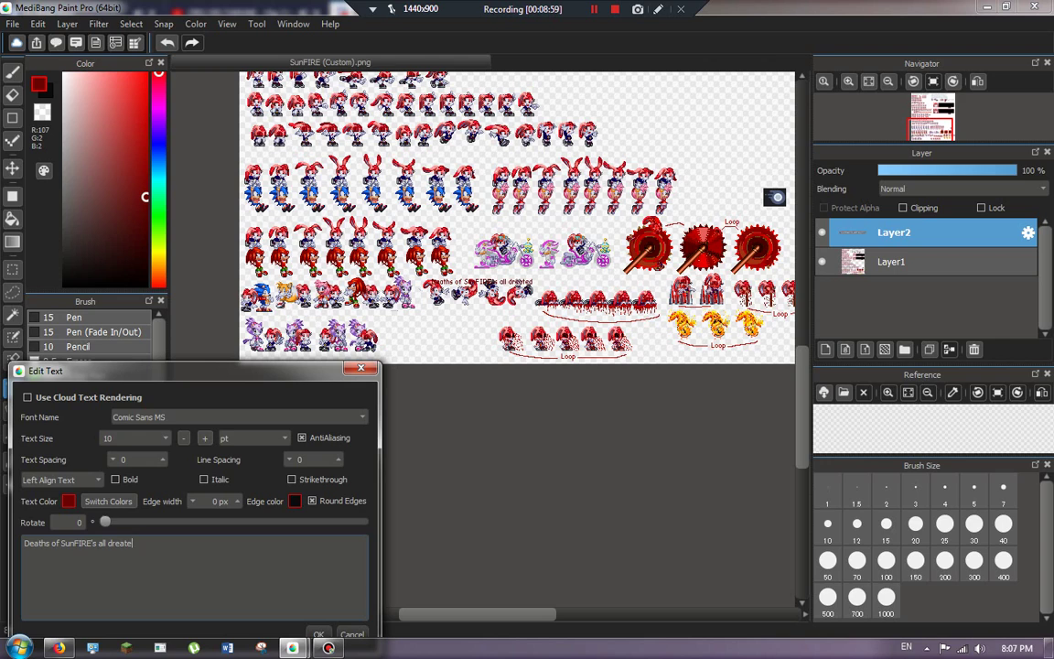
pyautogui.press('BackSpace')
pyautogui.press('BackSpace')
pyautogui.press('BackSpace')
pyautogui.press('BackSpace')
pyautogui.press('BackSpace')
pyautogui.write('XDD it true l')
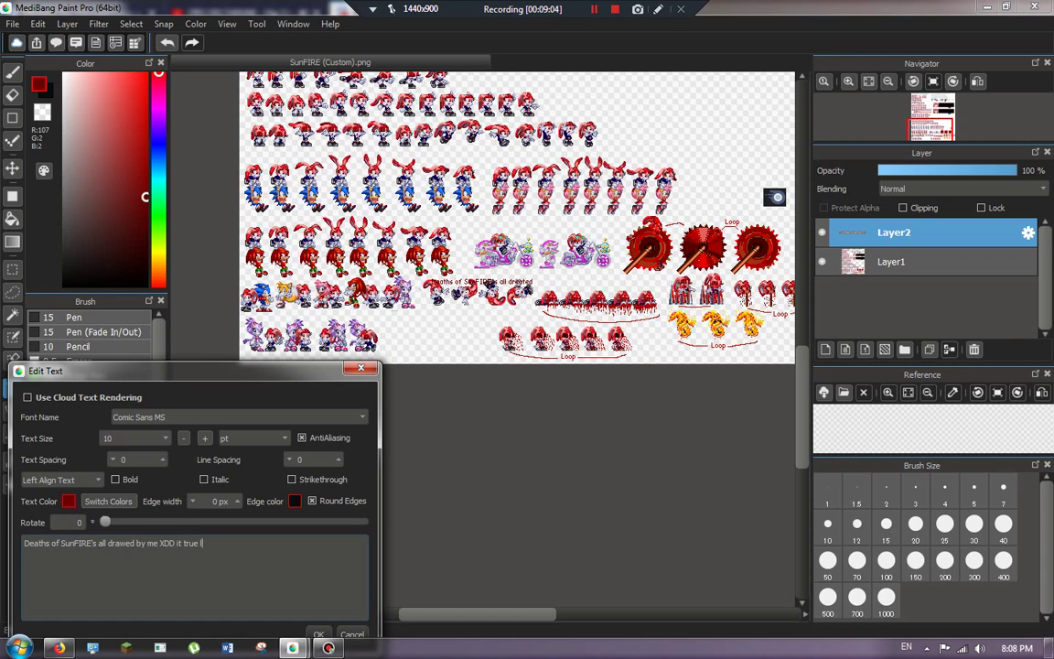
pyautogui.write('ol')
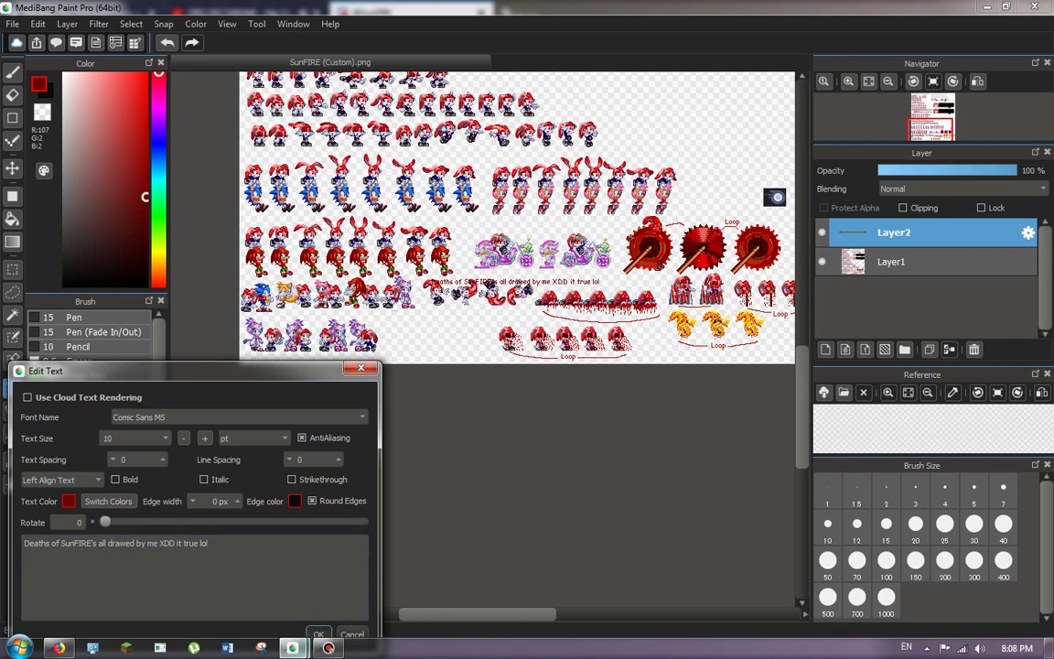
pyautogui.click(319, 633)
# Move the death-sprite credit text to the empty strip below the burning rabbit sprites' Loop label.
pyautogui.click(12, 168)
pyautogui.moveTo(492, 321); pyautogui.dragTo(700, 382)
pyautogui.scroll(-3, 586, 384)
pyautogui.scroll(4, 611, 377)
pyautogui.moveTo(378, 383); pyautogui.dragTo(376, 382)
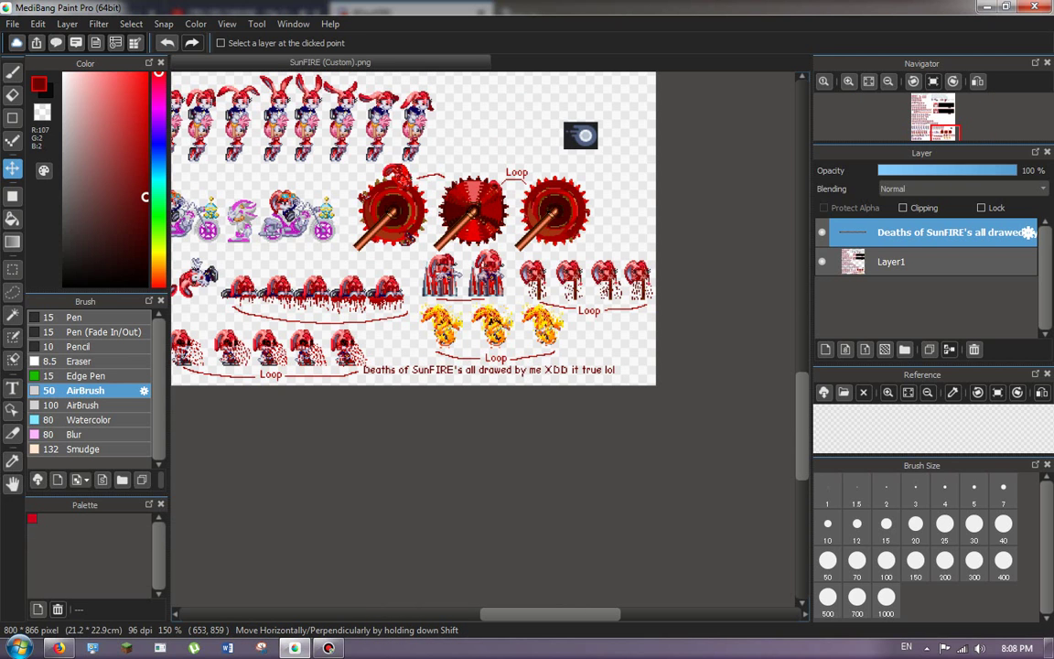
# Undo the placement and creation of the death-sprite credit text.
pyautogui.hotkey('ctrl', 'z')
pyautogui.hotkey('ctrl', 'z')
pyautogui.hotkey('ctrl', 'z')
# Fill navy shoelace pixels of the rabbit in the last purple cat pair of the bottom row with dark red (R 107, G 2, B 2).
pyautogui.scroll(-3, 481, 318)
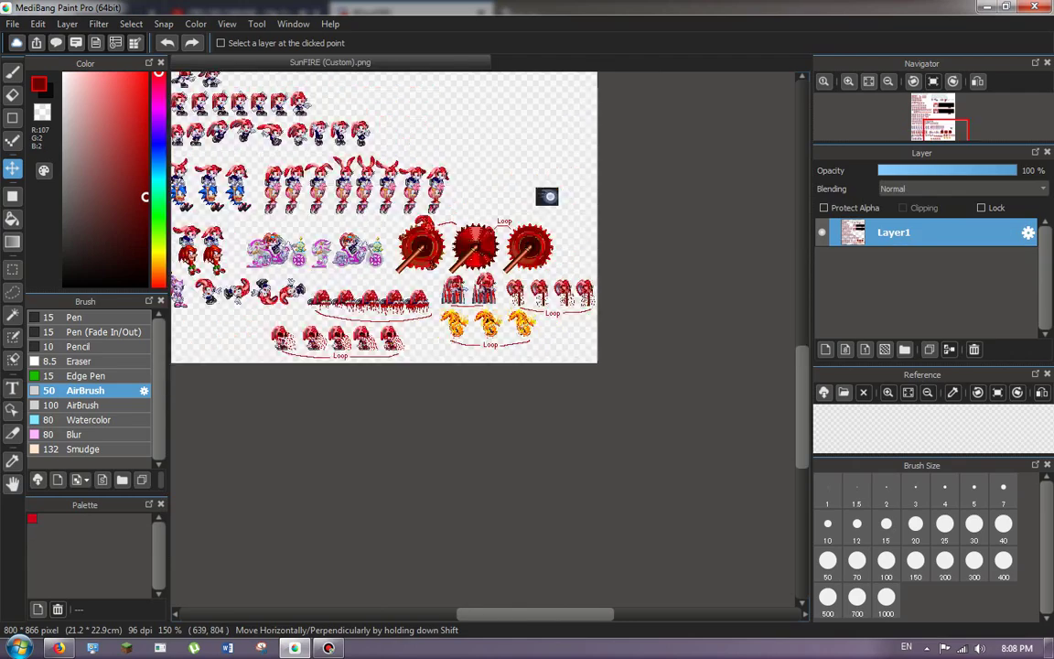
pyautogui.scroll(1, 368, 314)
pyautogui.scroll(4, 245, 382)
pyautogui.press('b')
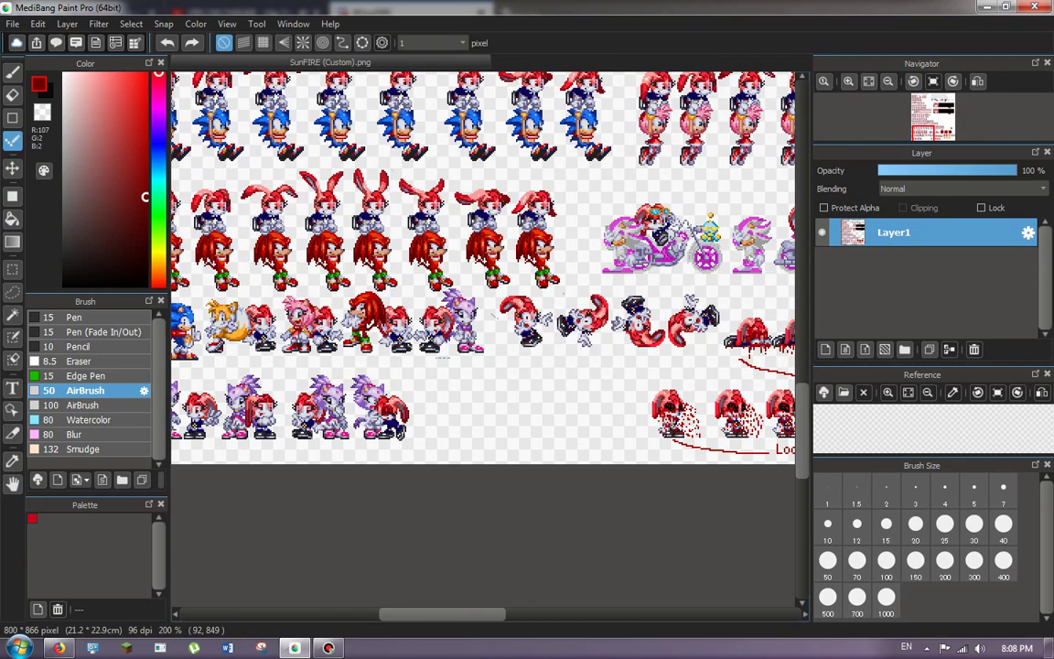
pyautogui.scroll(5, 245, 382)
pyautogui.scroll(3, 245, 383)
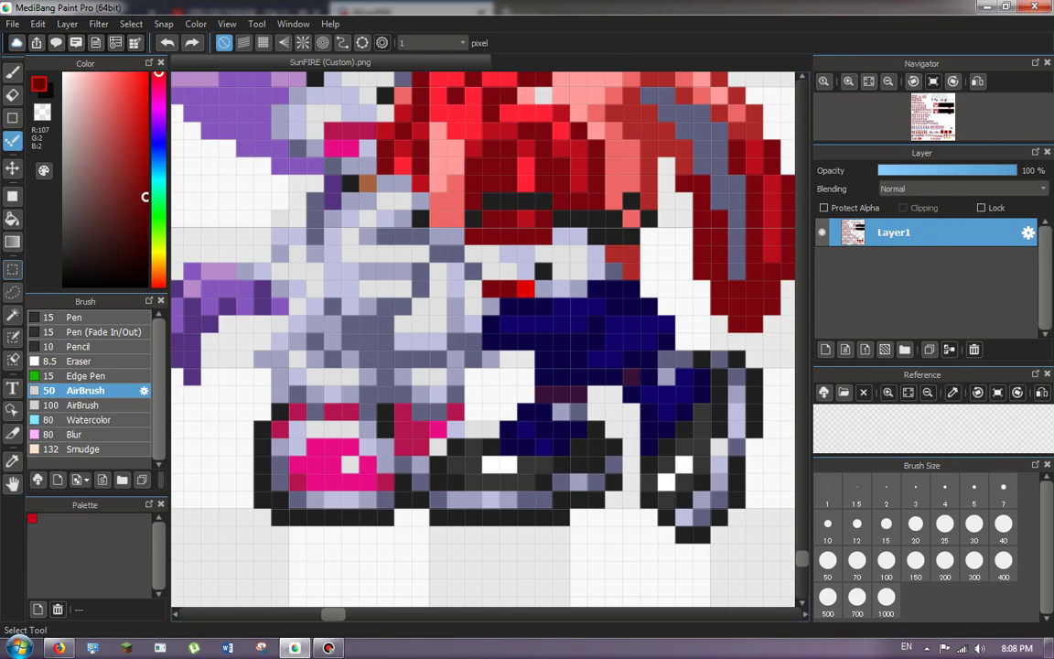
pyautogui.press('g')
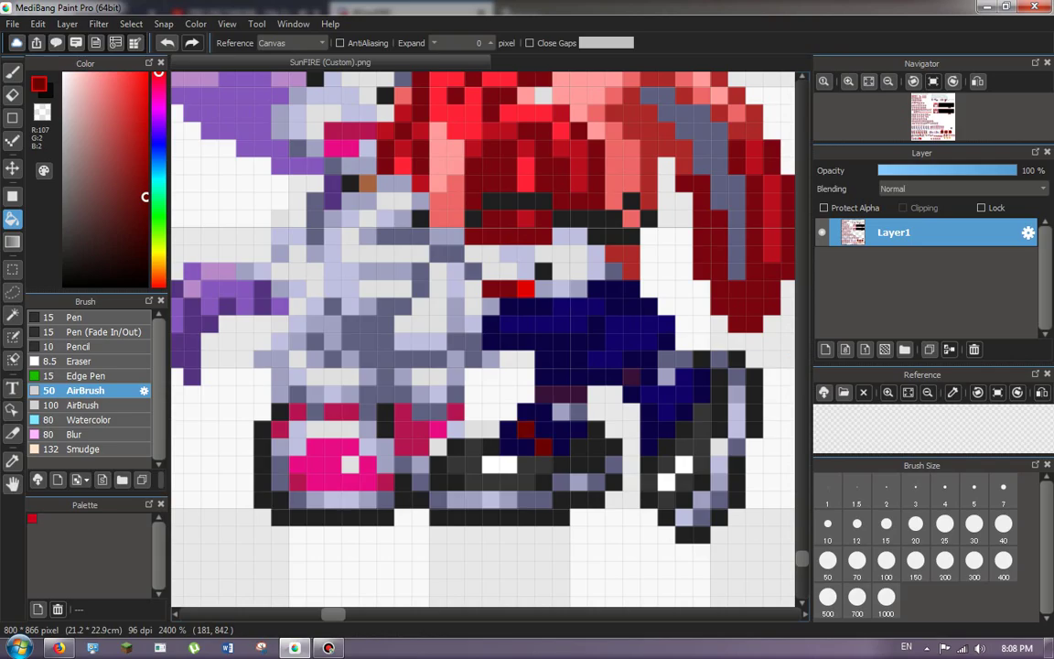
pyautogui.scroll(-5, 473, 386)
pyautogui.scroll(4, 331, 461)
pyautogui.scroll(-6, 443, 399)
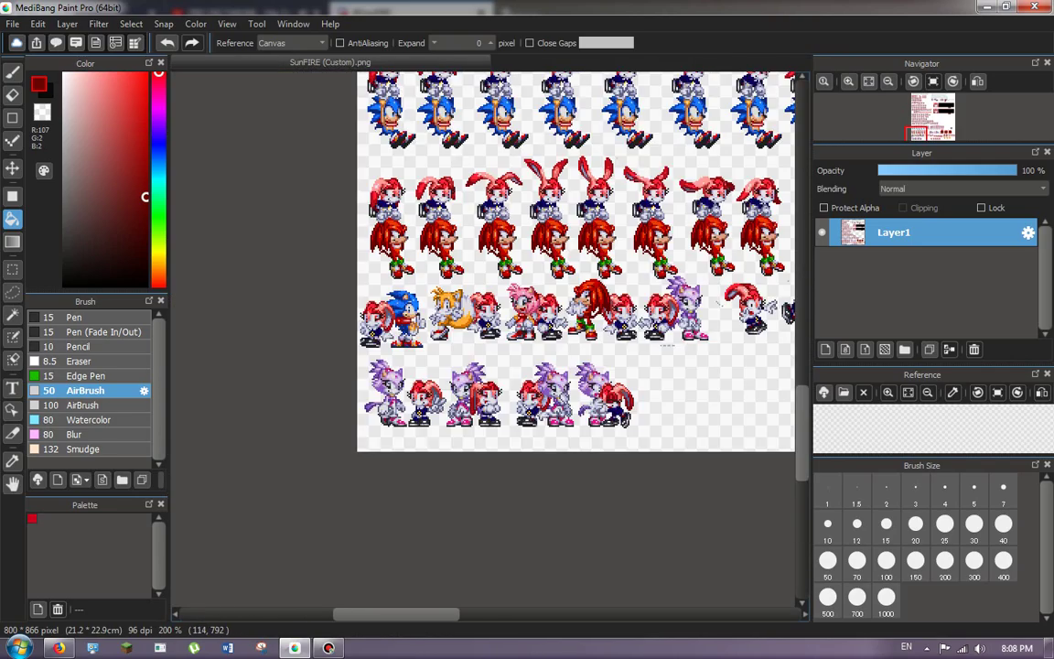
# Sample the dark navy of the first back-facing rabbit's laces, shift its hue to red (R 69, G 2, B 2) and fill those pixels.
pyautogui.scroll(1, 585, 316)
pyautogui.scroll(-2, 640, 355)
pyautogui.scroll(3, 485, 321)
pyautogui.scroll(-6, 485, 321)
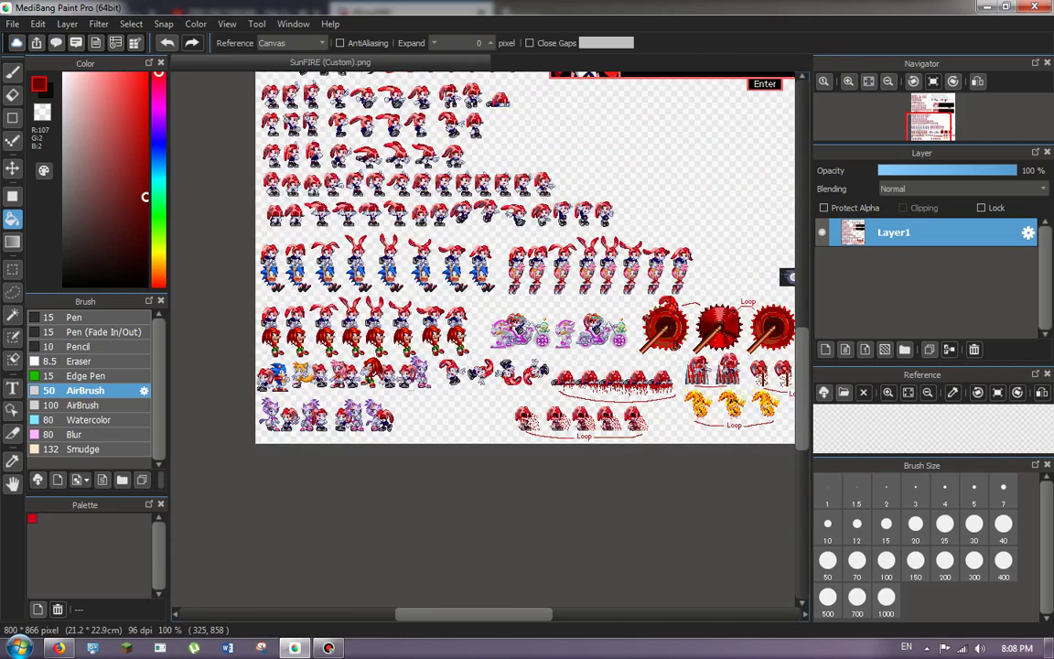
pyautogui.scroll(3, 492, 302)
pyautogui.scroll(10, 491, 302)
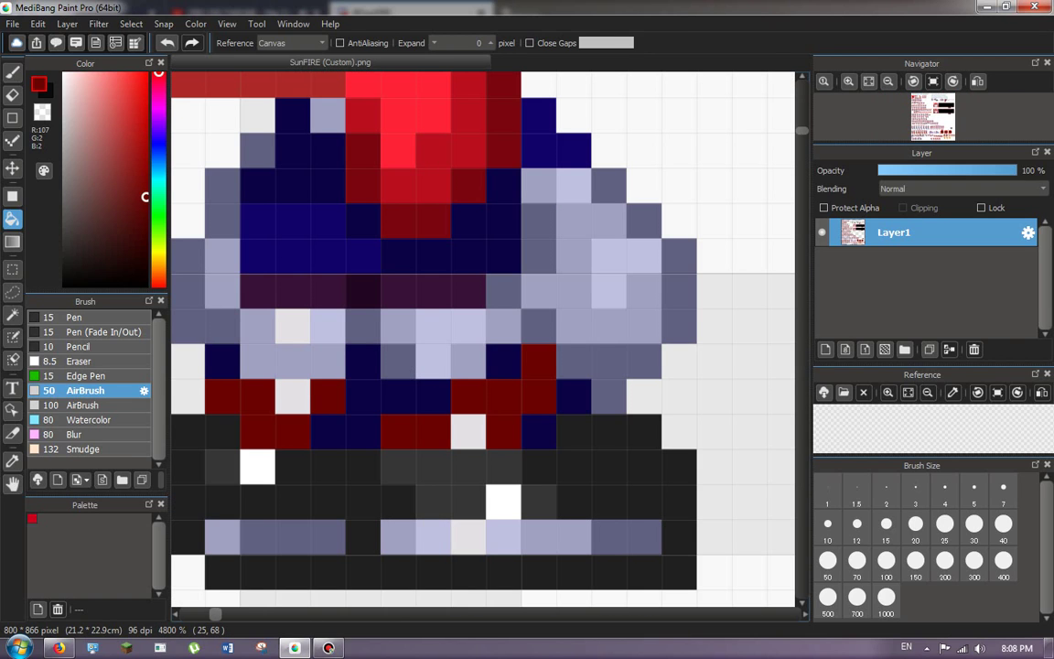
pyautogui.rightClick(540, 429)
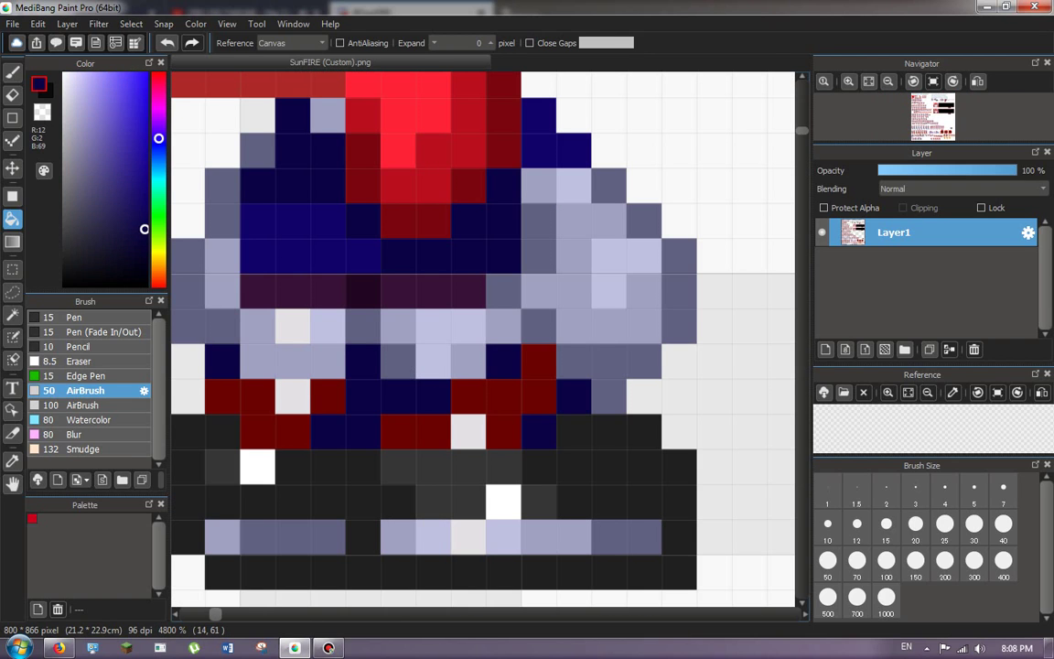
pyautogui.moveTo(158, 100); pyautogui.dragTo(158, 73)
pyautogui.click(539, 432)
pyautogui.click(573, 396)
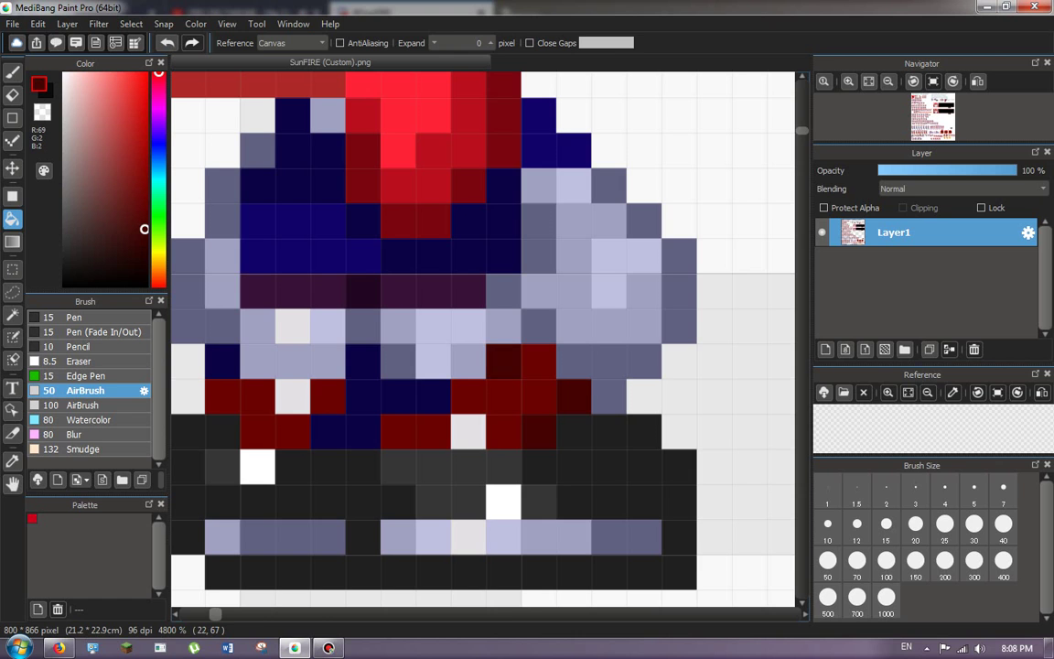
# Fill the dark navy shoelace pixels of the second back-facing rabbit sprite in the top row with the darker red.
pyautogui.scroll(-4, 452, 325)
pyautogui.scroll(1, 453, 325)
pyautogui.scroll(-1, 453, 324)
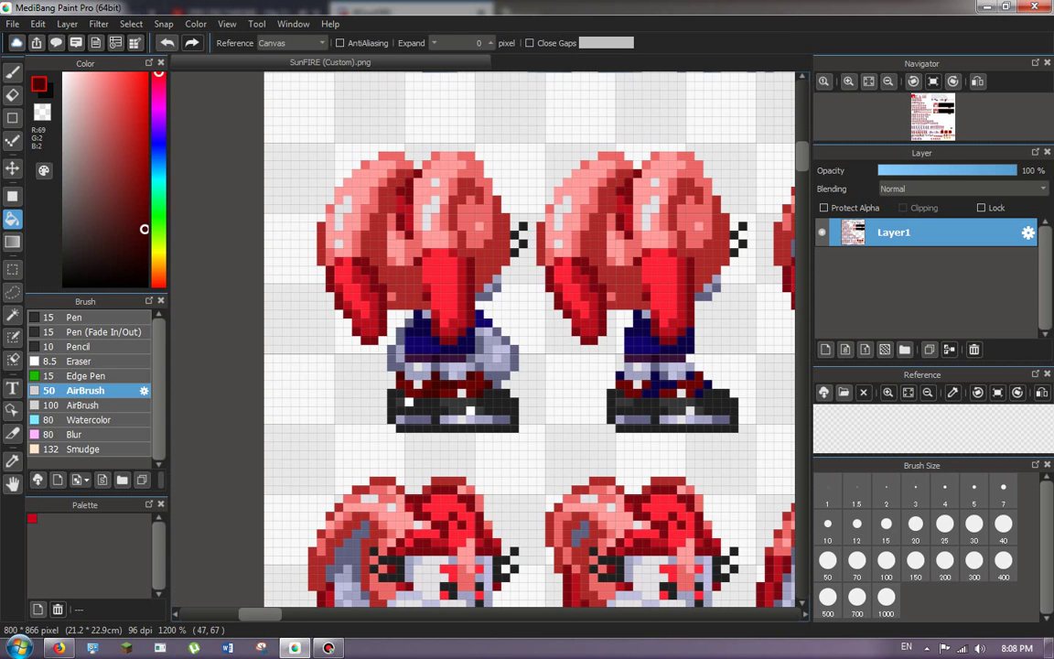
pyautogui.scroll(4, 675, 382)
pyautogui.click(666, 393)
pyautogui.click(563, 431)
pyautogui.click(773, 431)
pyautogui.click(738, 361)
# Fill the dark navy shoelace pixels of the third rabbit sprite in the top row with the darker red, undoing the misplaced fill.
pyautogui.scroll(-2, 653, 369)
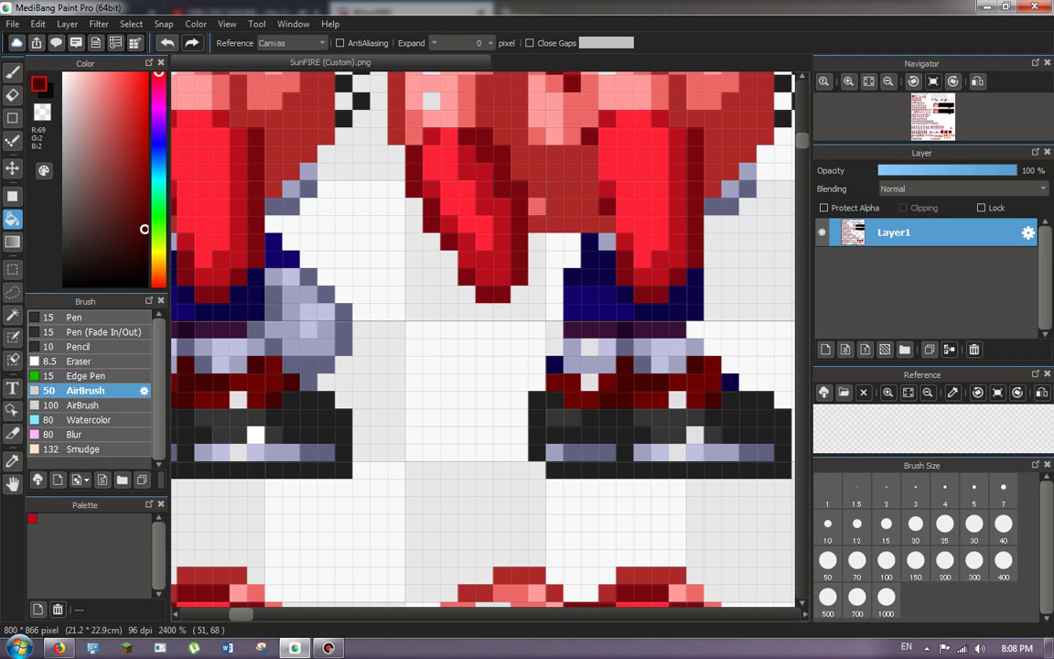
pyautogui.scroll(-2, 482, 339)
pyautogui.scroll(3, 482, 338)
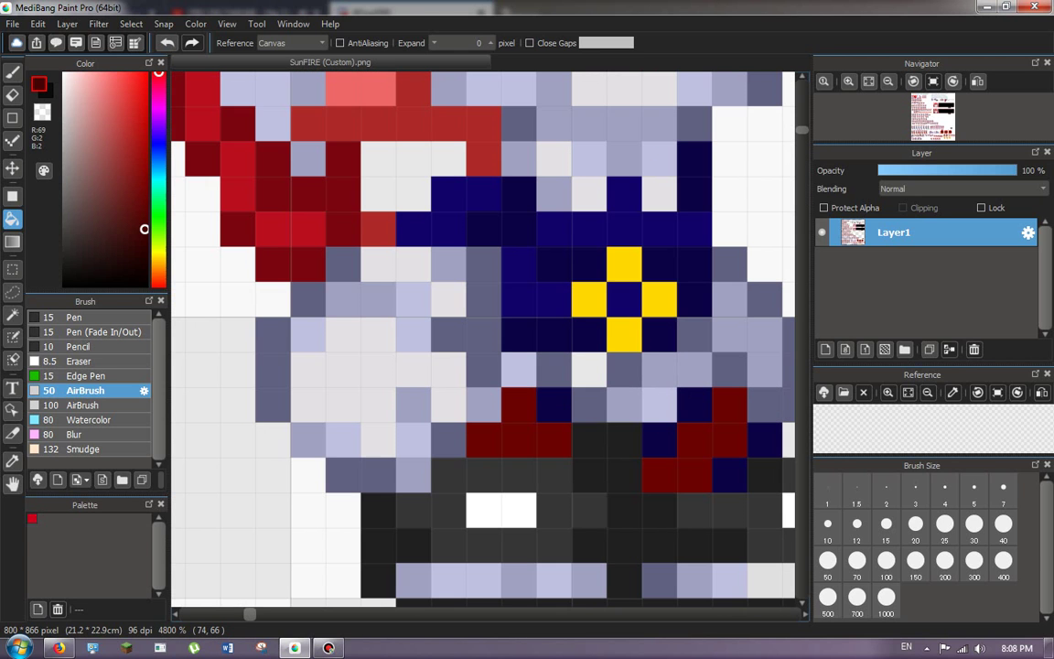
pyautogui.click(694, 442)
pyautogui.hotkey('ctrl', 'z')
pyautogui.click(765, 440)
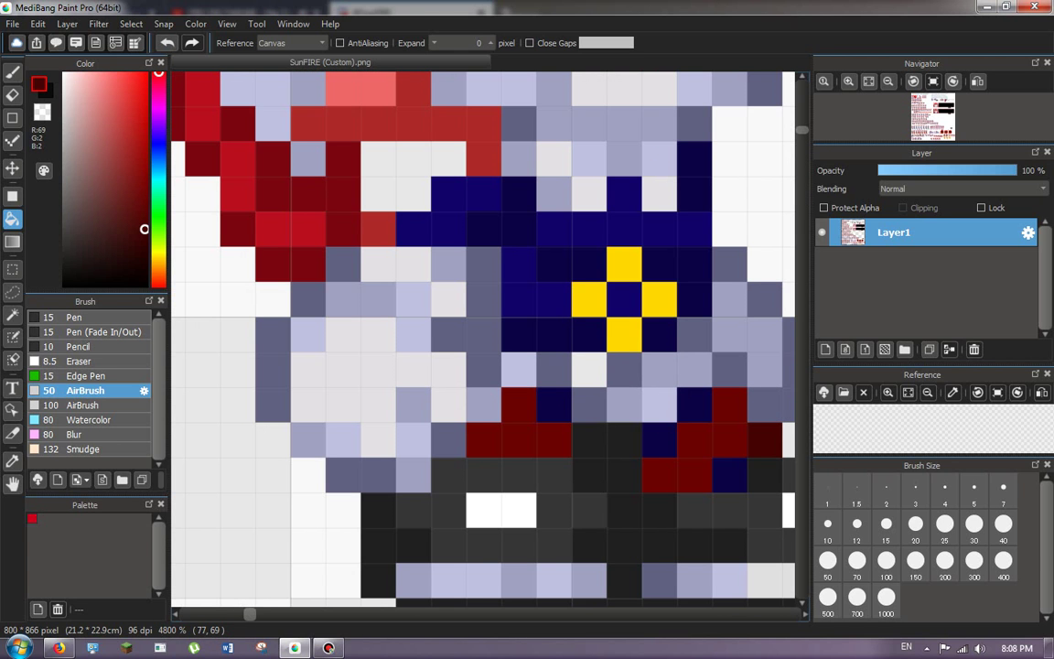
pyautogui.click(729, 475)
pyautogui.click(658, 441)
pyautogui.click(694, 404)
pyautogui.click(553, 405)
# Fill the dark navy shoelace pixels of the fourth rabbit sprite in the top row with the darker red, undoing the misplaced fill.
pyautogui.scroll(-4, 476, 398)
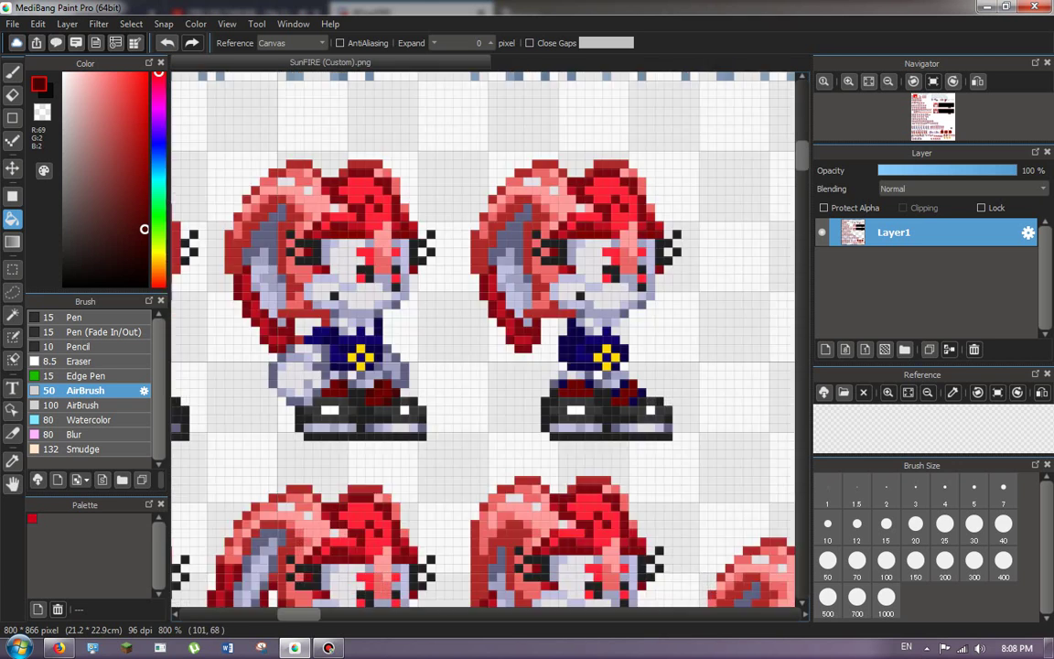
pyautogui.scroll(3, 568, 386)
pyautogui.click(658, 411)
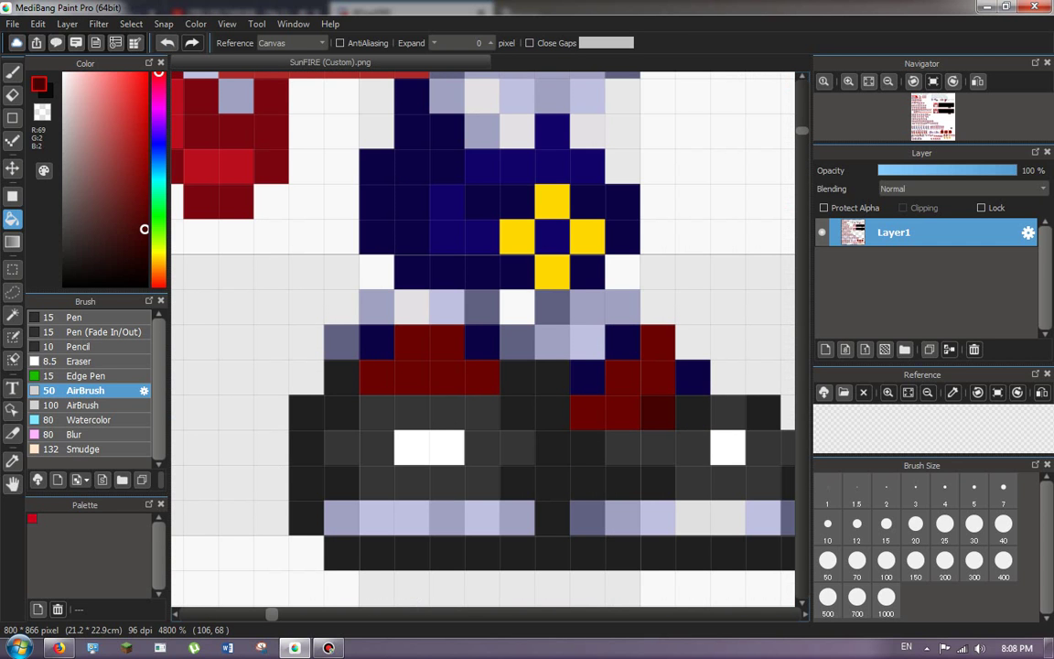
pyautogui.click(693, 377)
pyautogui.click(622, 342)
pyautogui.click(587, 376)
pyautogui.click(482, 344)
pyautogui.click(412, 344)
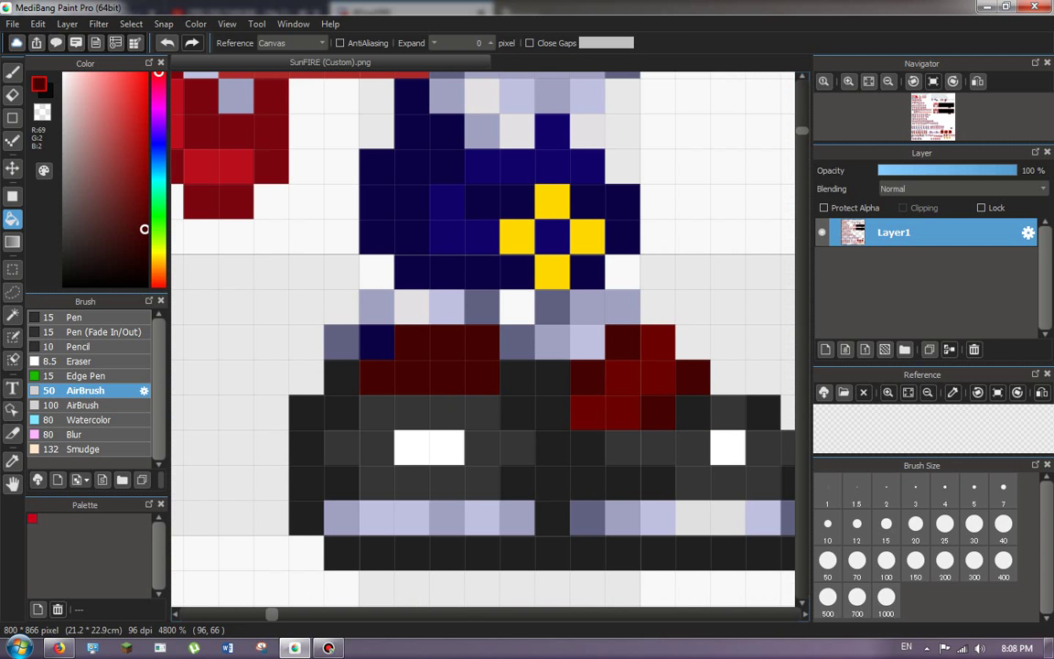
pyautogui.hotkey('ctrl', 'z')
pyautogui.click(376, 343)
# Fill the dark navy shoelace pixels of the first three rabbit sprites in the second row with the darker red.
pyautogui.scroll(-5, 377, 342)
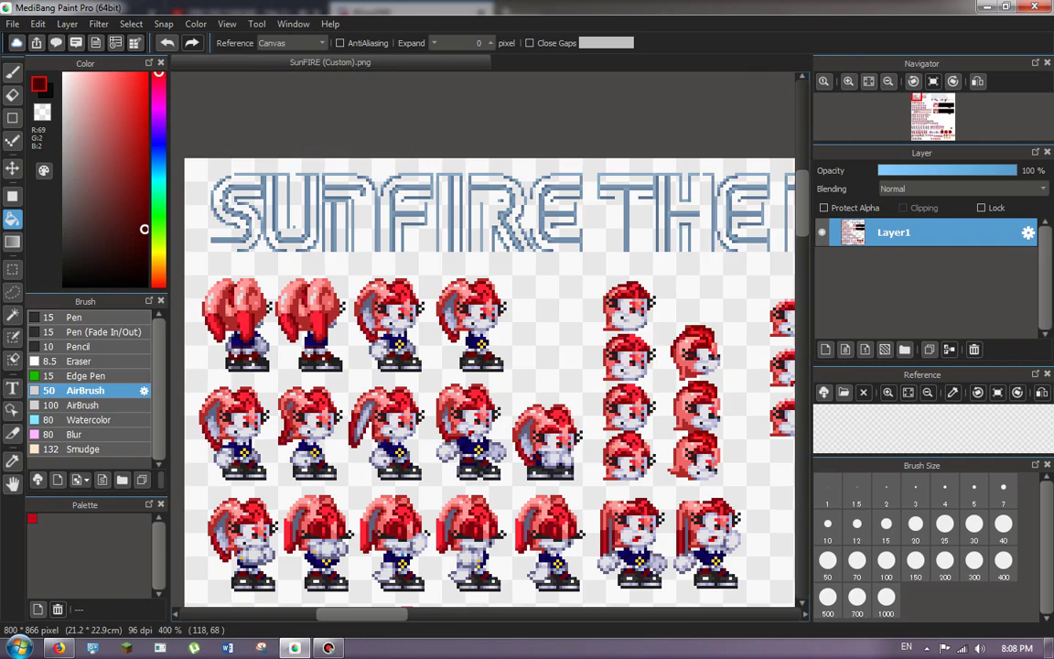
pyautogui.scroll(5, 265, 436)
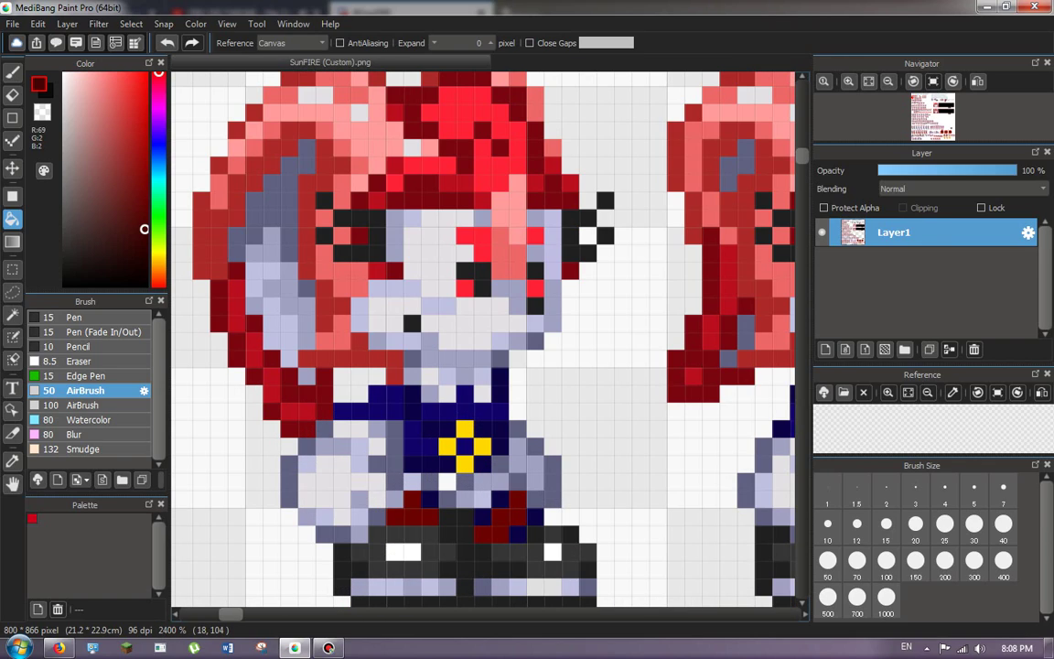
pyautogui.scroll(-4, 448, 448)
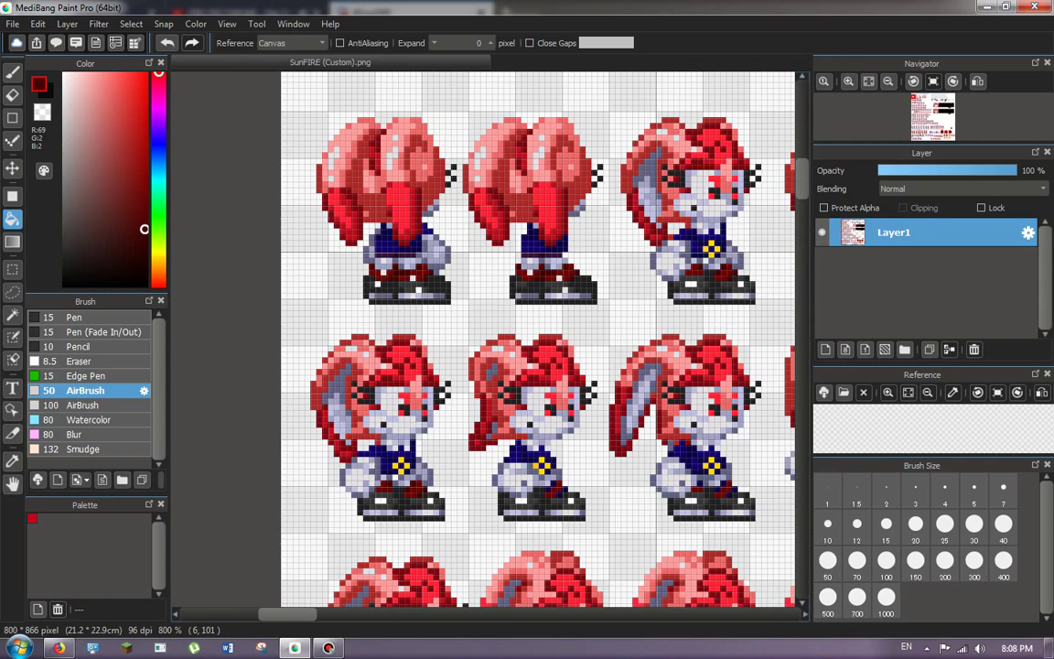
pyautogui.scroll(4, 448, 448)
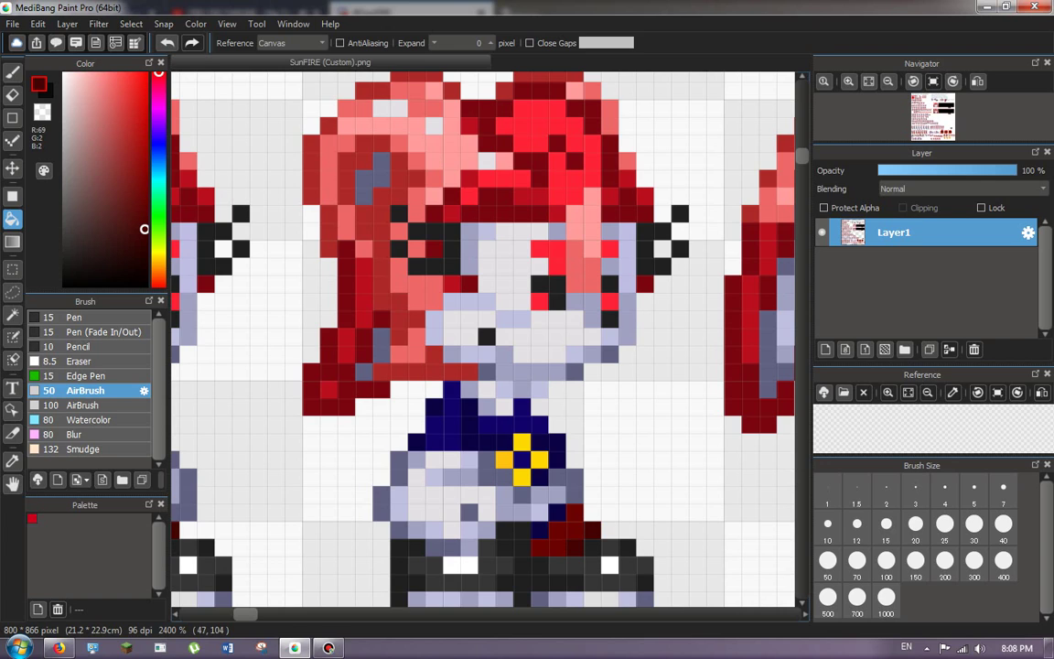
pyautogui.scroll(-4, 502, 462)
pyautogui.scroll(5, 502, 462)
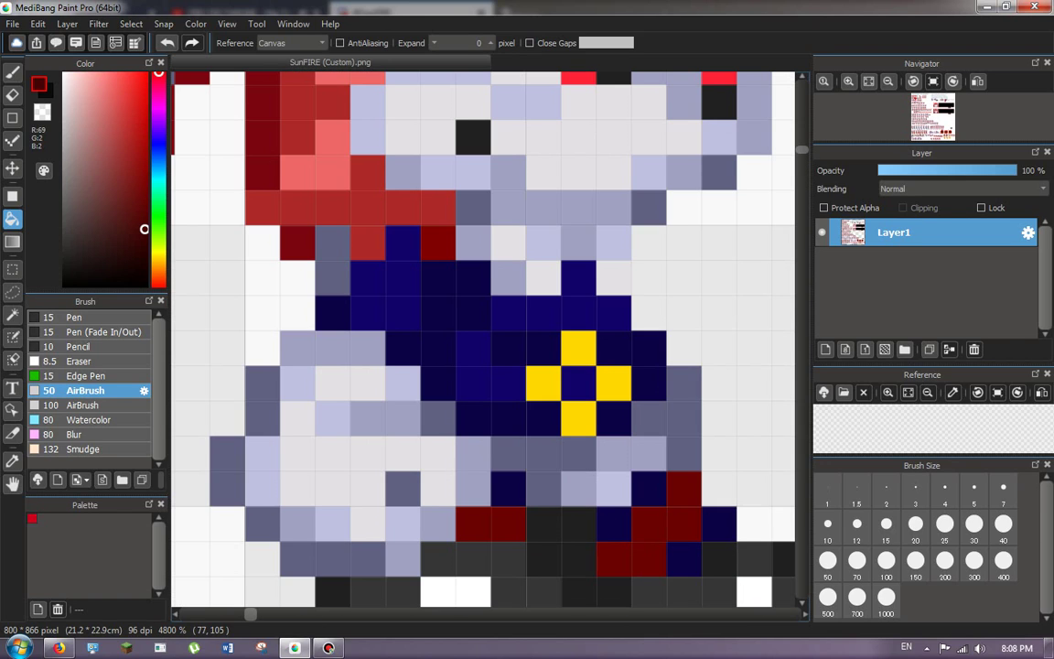
# Fill the dark navy shoelace pixels of the fourth rabbit sprite in the second row, the one with outstretched arms, with the darker red.
pyautogui.scroll(-4, 558, 448)
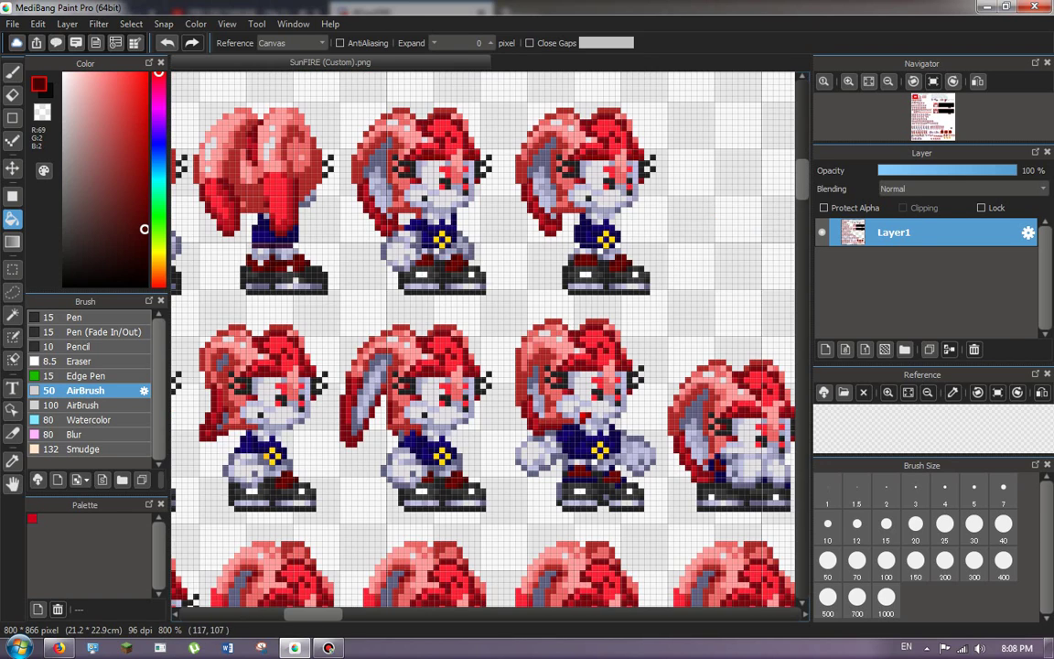
pyautogui.scroll(4, 558, 448)
pyautogui.click(419, 435)
pyautogui.click(385, 470)
pyautogui.click(313, 400)
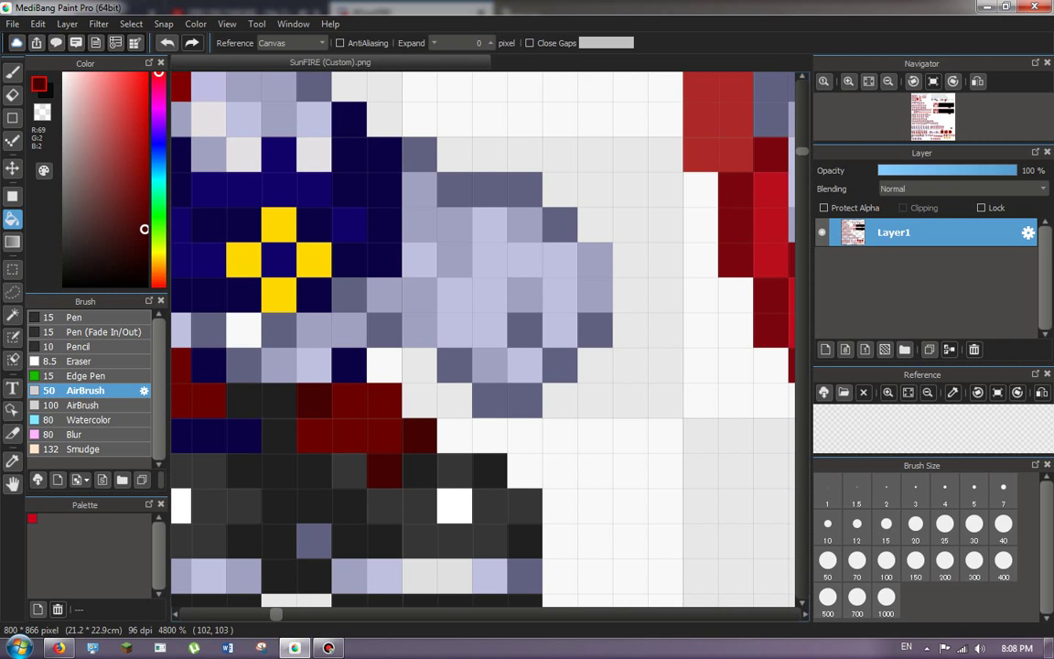
pyautogui.click(349, 365)
pyautogui.click(212, 434)
pyautogui.scroll(-3, 212, 402)
pyautogui.scroll(3, 275, 375)
pyautogui.click(236, 366)
pyautogui.click(344, 366)
# Fill the dark navy shoelace pixels of the crouching rabbit sprite at the end of the second row with the darker red.
pyautogui.scroll(-5, 349, 364)
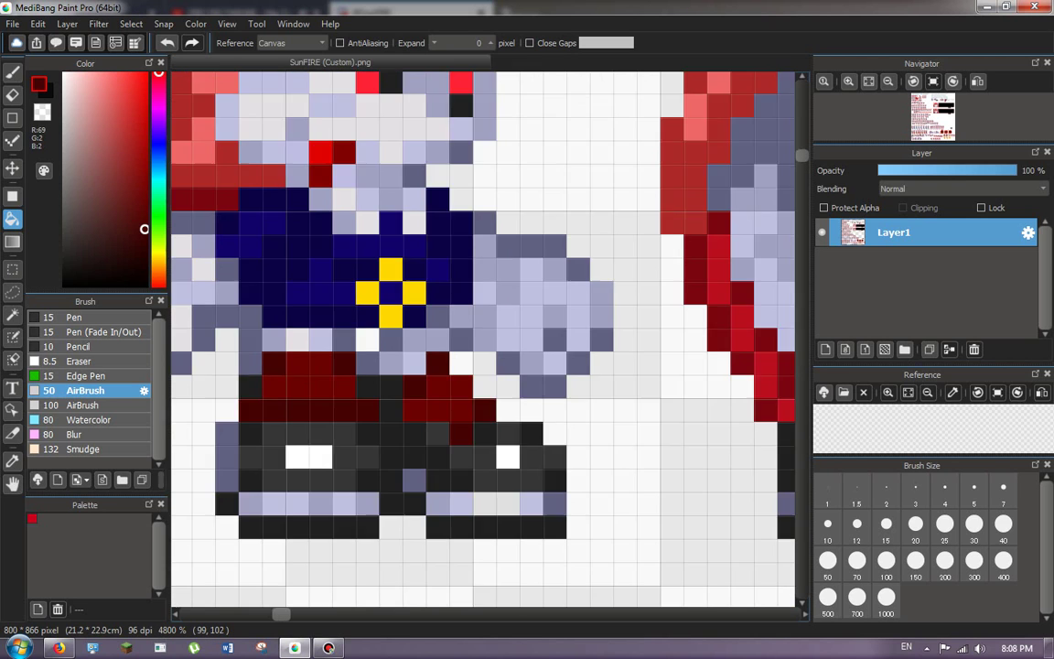
pyautogui.scroll(4, 473, 359)
pyautogui.click(446, 375)
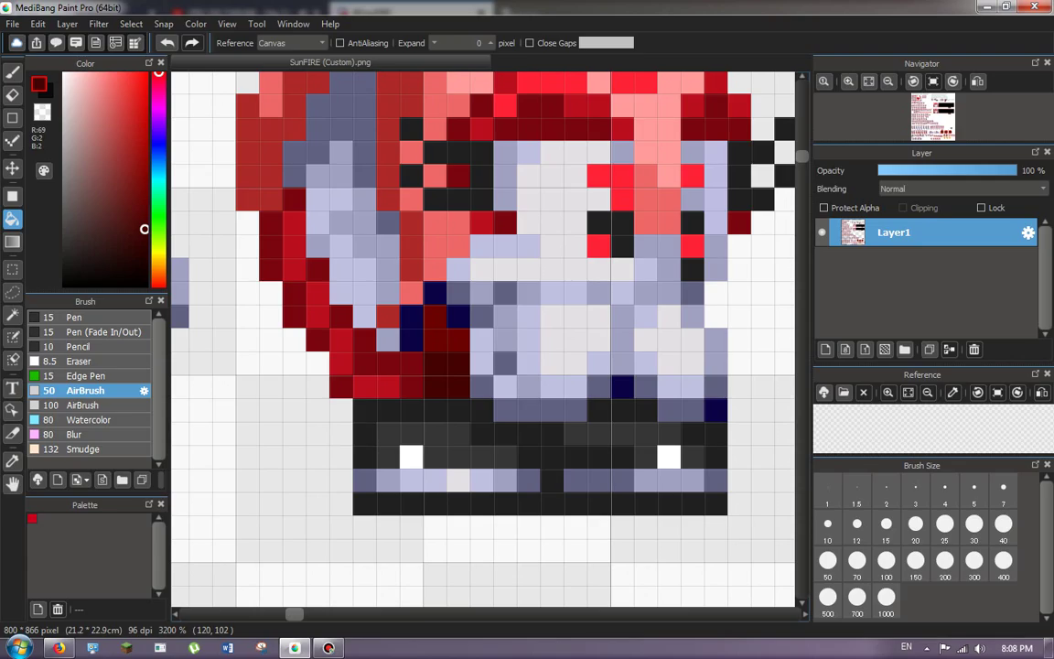
pyautogui.click(622, 386)
pyautogui.click(715, 410)
# Fill the dark navy shoelace pixels of the last open-mouthed rabbit sprite in the third row with the darker red.
pyautogui.scroll(-4, 474, 355)
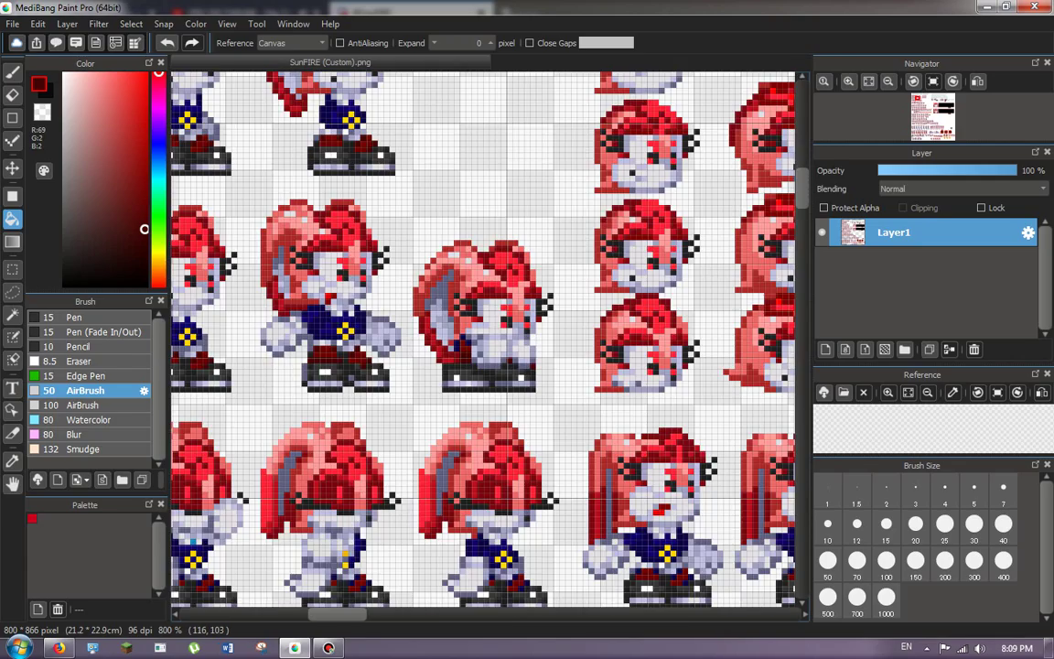
pyautogui.scroll(2, 659, 374)
pyautogui.scroll(-3, 316, 356)
pyautogui.scroll(-2, 560, 350)
pyautogui.scroll(8, 560, 349)
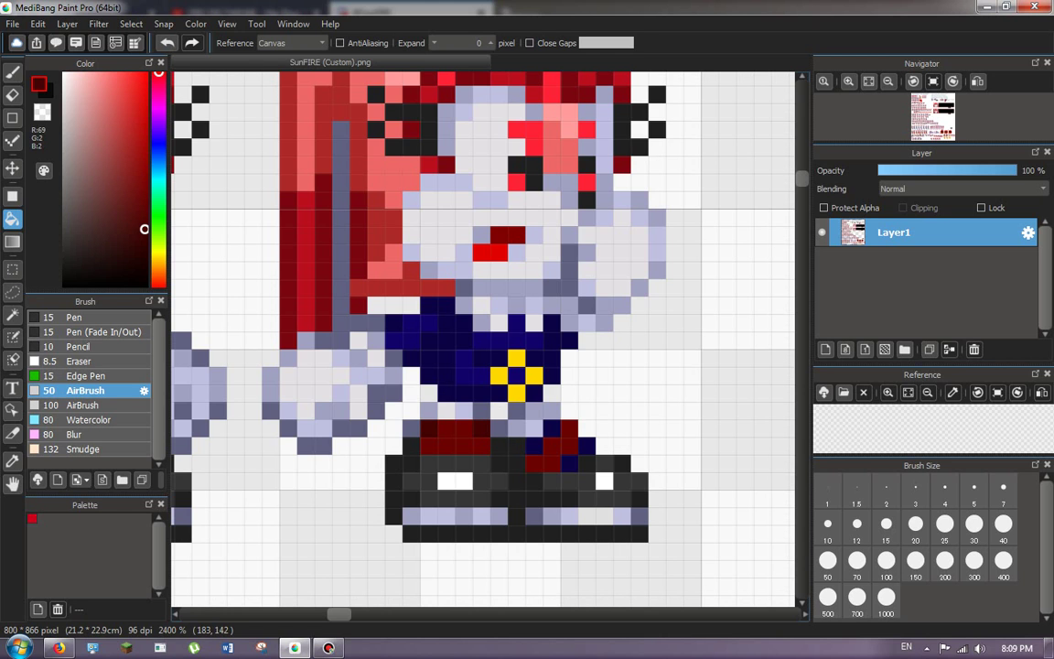
pyautogui.scroll(-3, 578, 437)
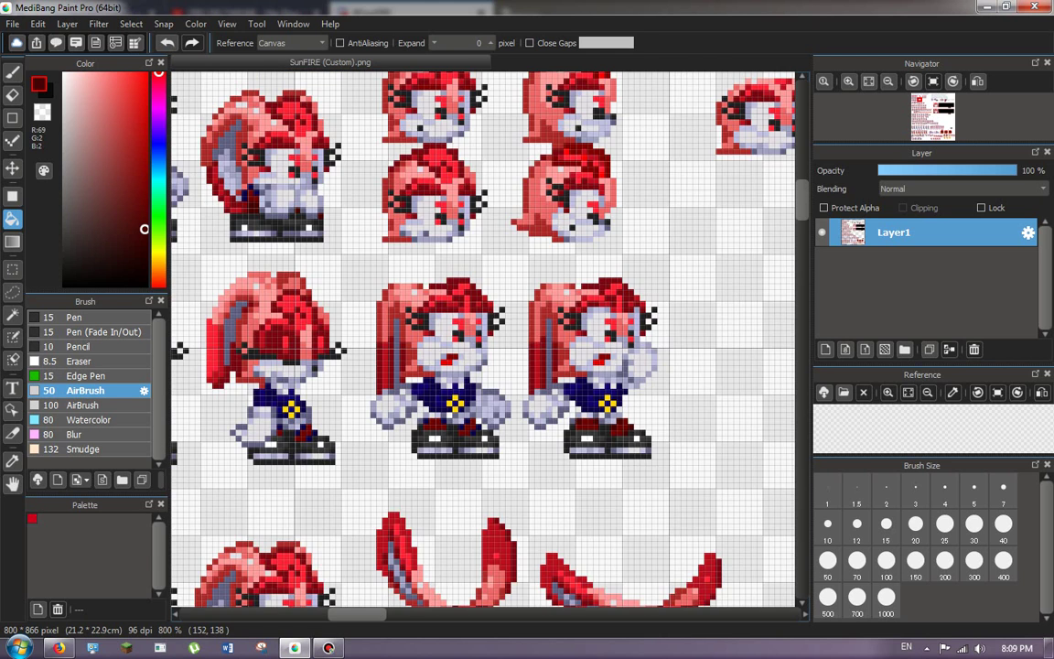
# Fill the dark navy shoelace pixels of the second-to-last open-mouthed rabbit sprite in the third row with the darker red.
pyautogui.scroll(4, 394, 421)
pyautogui.click(613, 498)
pyautogui.click(636, 475)
pyautogui.click(590, 452)
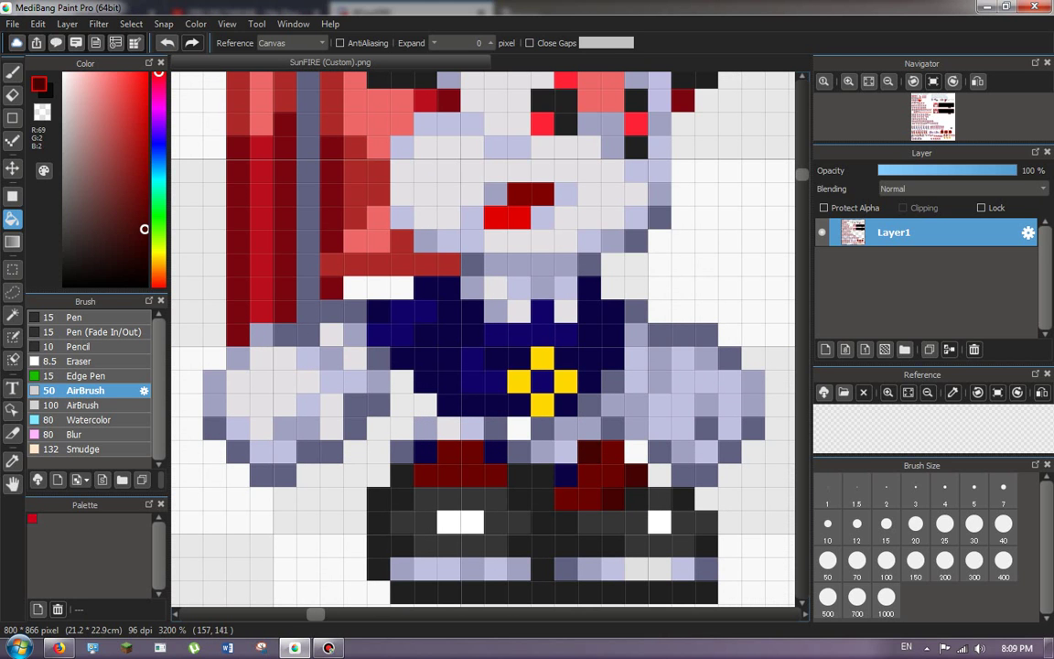
pyautogui.click(565, 475)
pyautogui.scroll(-4, 483, 339)
# Fill the dark navy shoelace pixels of the closed-eyed rabbit sprite just before the open-mouthed pair in the third row with the darker red.
pyautogui.scroll(3, 483, 338)
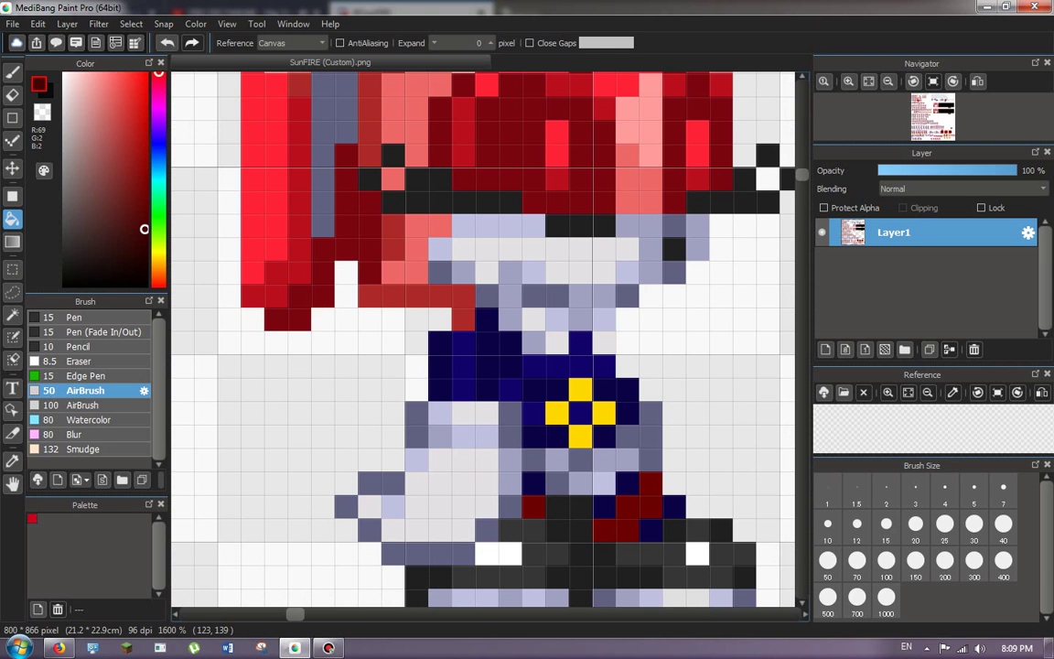
pyautogui.click(651, 529)
pyautogui.click(675, 505)
pyautogui.click(628, 483)
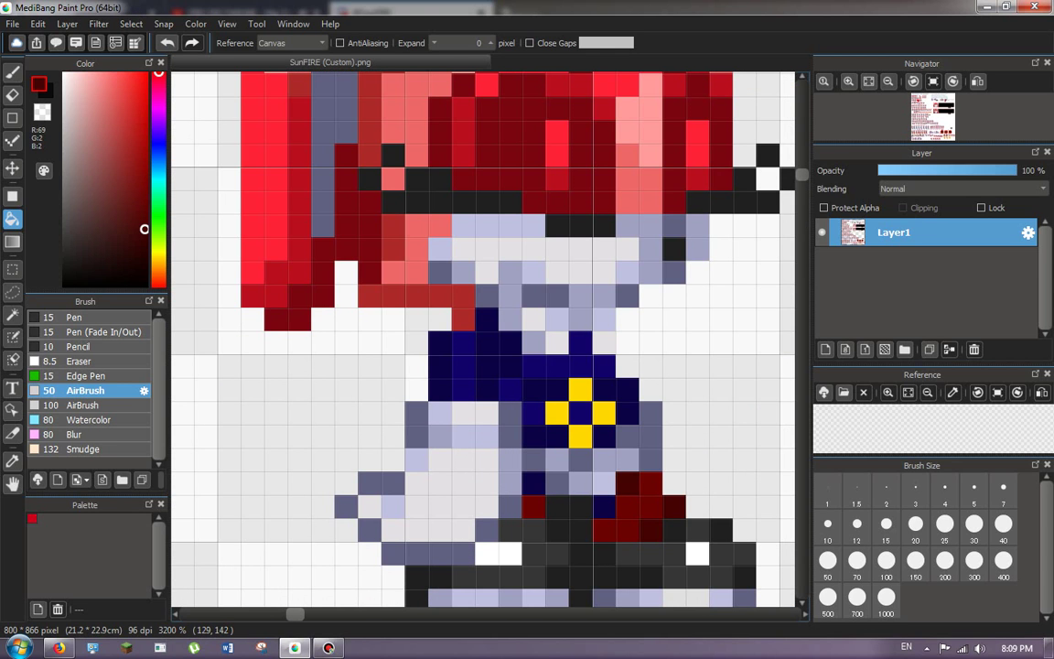
pyautogui.click(604, 506)
pyautogui.click(534, 483)
pyautogui.scroll(-6, 532, 480)
# Fill the dark navy shoelace pixels of the closed-eyed rabbit sprite holding a hand across its chest in the third row with the darker red.
pyautogui.scroll(4, 467, 479)
pyautogui.scroll(1, 461, 474)
pyautogui.click(473, 485)
pyautogui.click(496, 462)
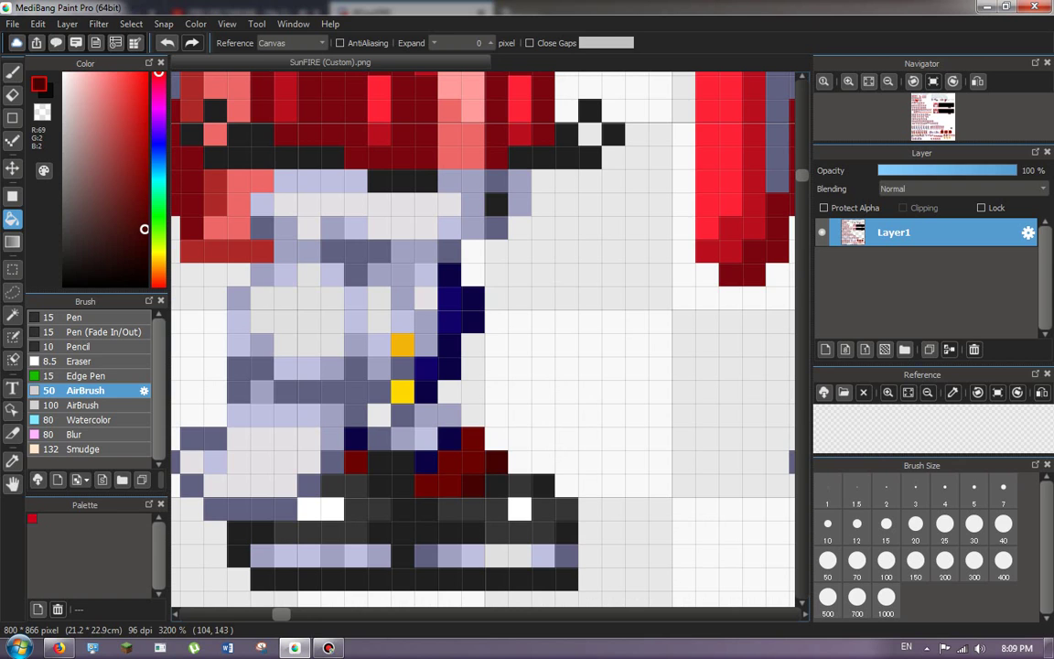
pyautogui.click(450, 439)
pyautogui.click(426, 462)
pyautogui.scroll(-4, 321, 393)
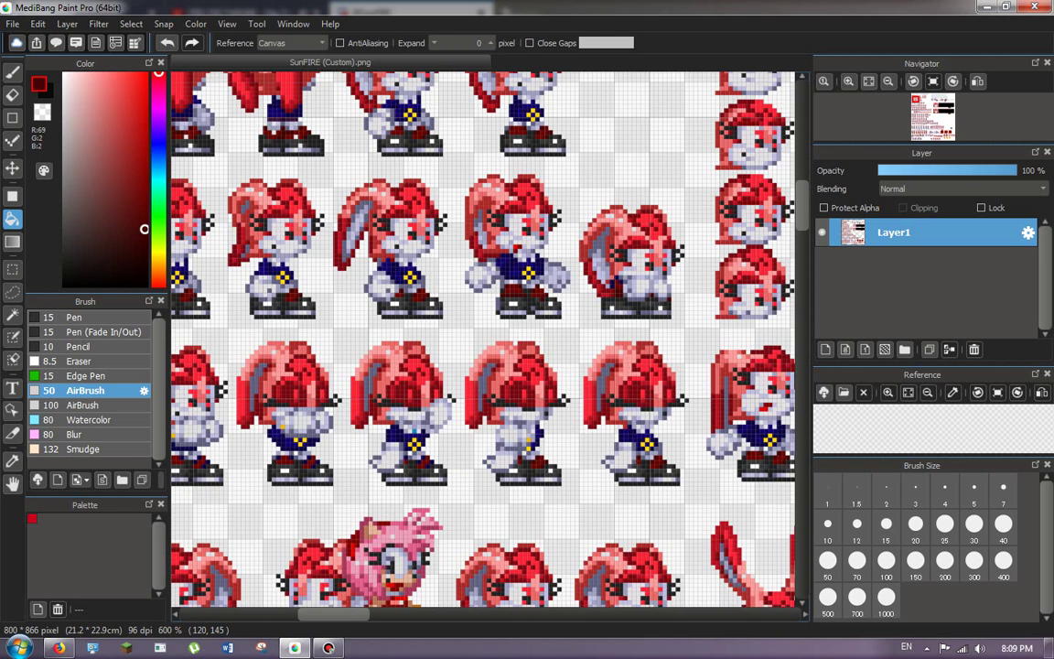
# Fill the dark navy shoelace pixels of the closed-eyed rabbit sprite with a raised hand in the third row with the darker red.
pyautogui.scroll(4, 497, 512)
pyautogui.click(537, 458)
pyautogui.click(560, 434)
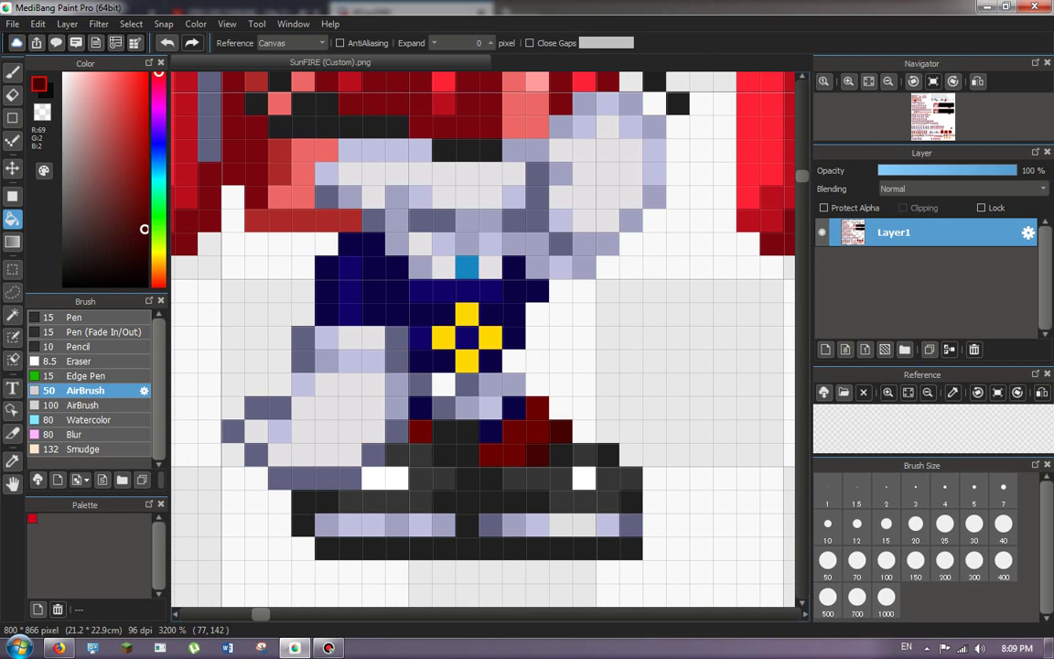
pyautogui.click(513, 411)
pyautogui.click(490, 435)
pyautogui.click(421, 411)
pyautogui.scroll(-3, 421, 411)
# Fill the dark navy shoelace pixels of the closed-eyed rabbit sprite with both hands at its mouth in the third row with the darker red.
pyautogui.scroll(4, 463, 423)
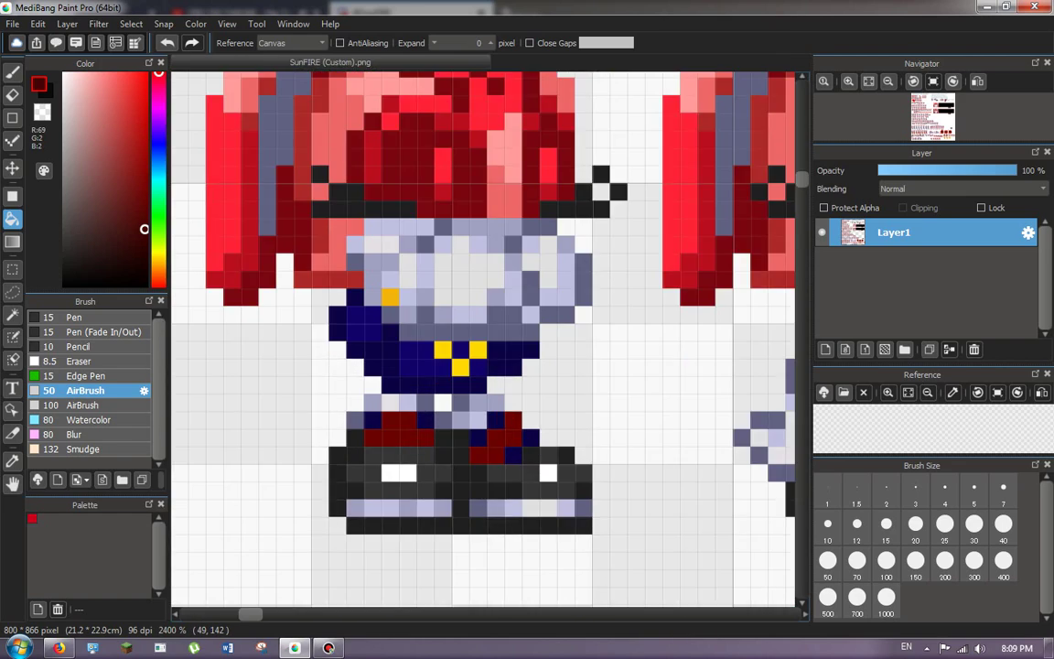
pyautogui.click(549, 434)
pyautogui.click(478, 398)
pyautogui.click(443, 433)
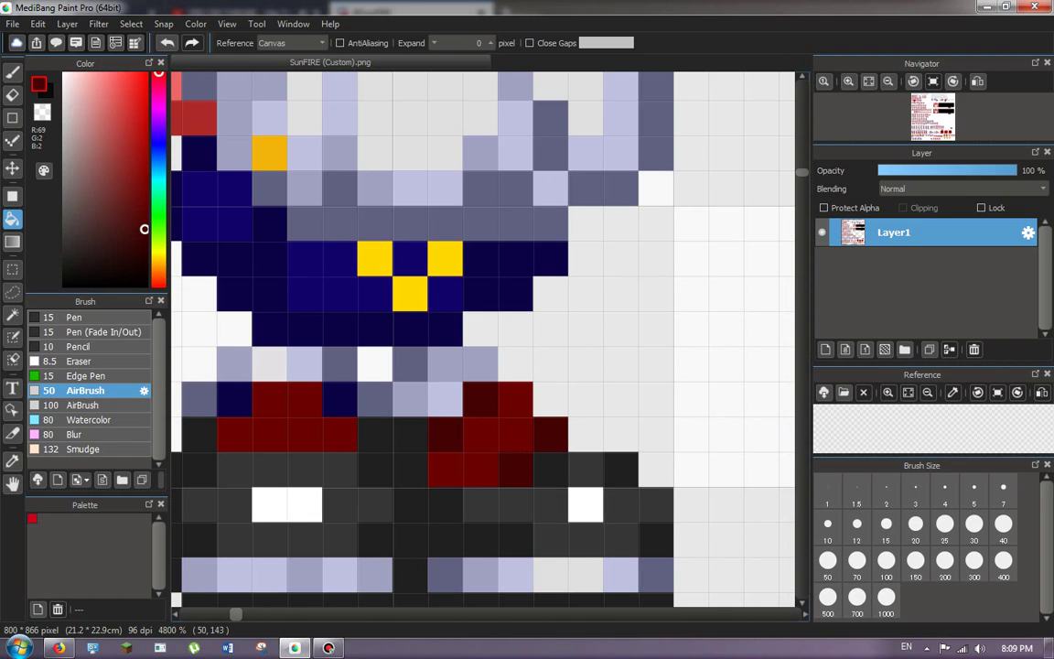
pyautogui.scroll(-3, 483, 339)
# Fill the dark navy shoelace pixels of the first rabbit sprite in the third row with the darker red.
pyautogui.scroll(4, 483, 338)
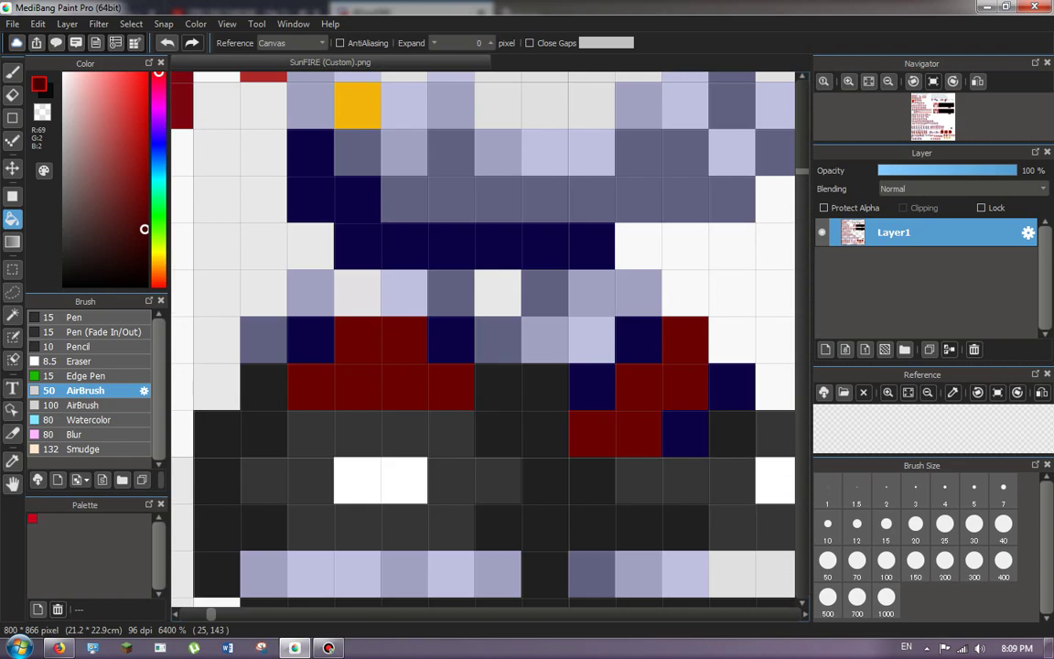
pyautogui.click(732, 386)
pyautogui.click(639, 340)
pyautogui.click(549, 386)
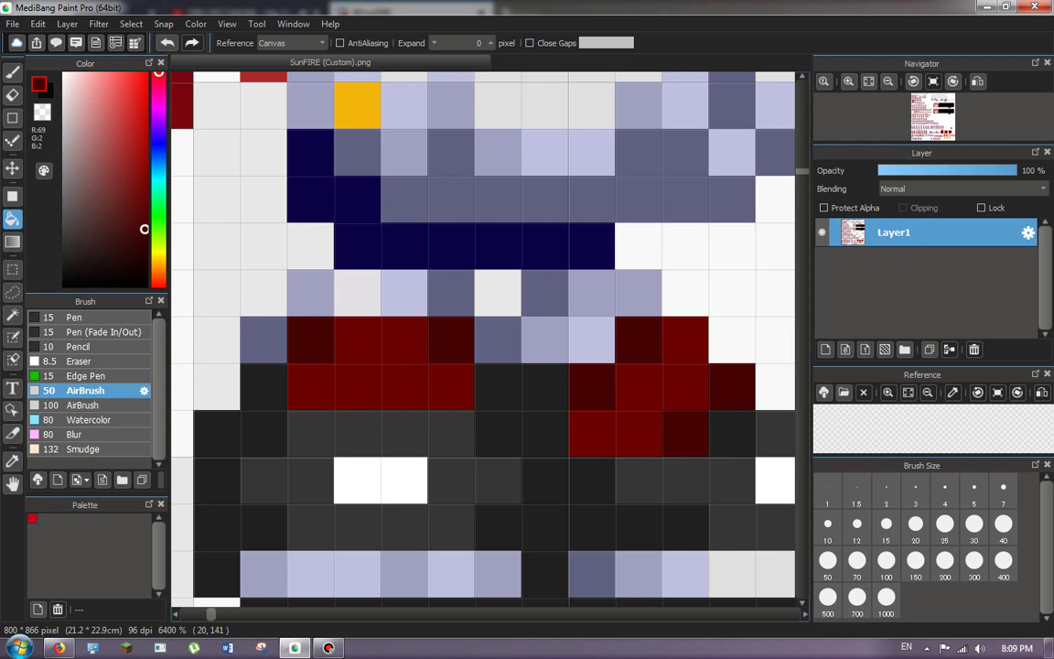
pyautogui.scroll(-5, 430, 338)
# Recolour the dark navy shoelace pixels of the first reaching rabbit sprite in the fourth row with the darker red, painting those adjoining the outfit by hand.
pyautogui.scroll(3, 483, 339)
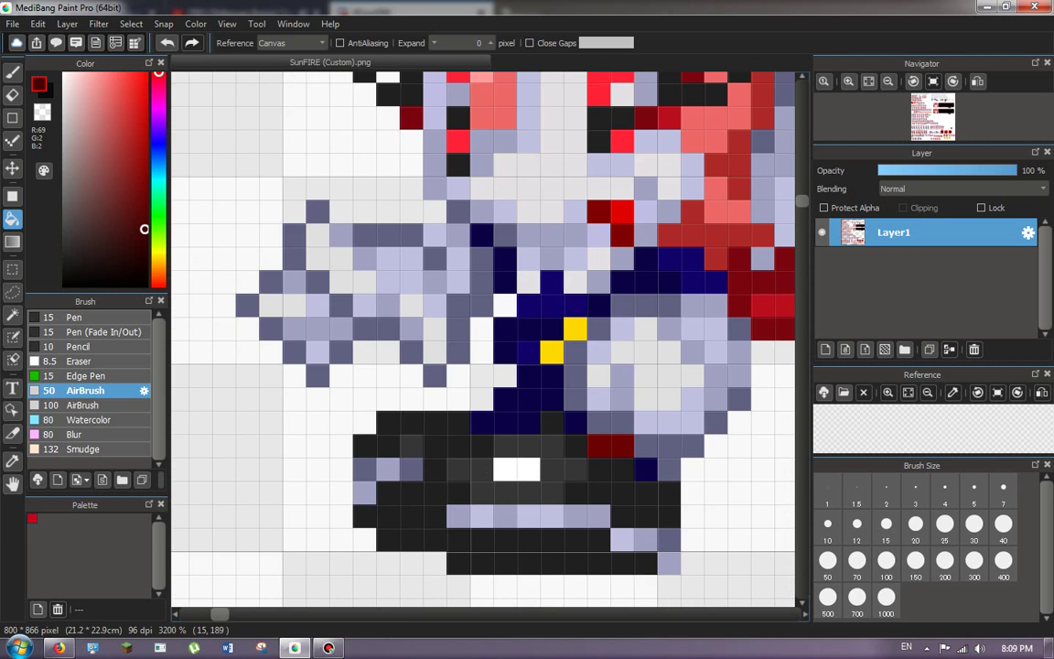
pyautogui.scroll(-2, 483, 339)
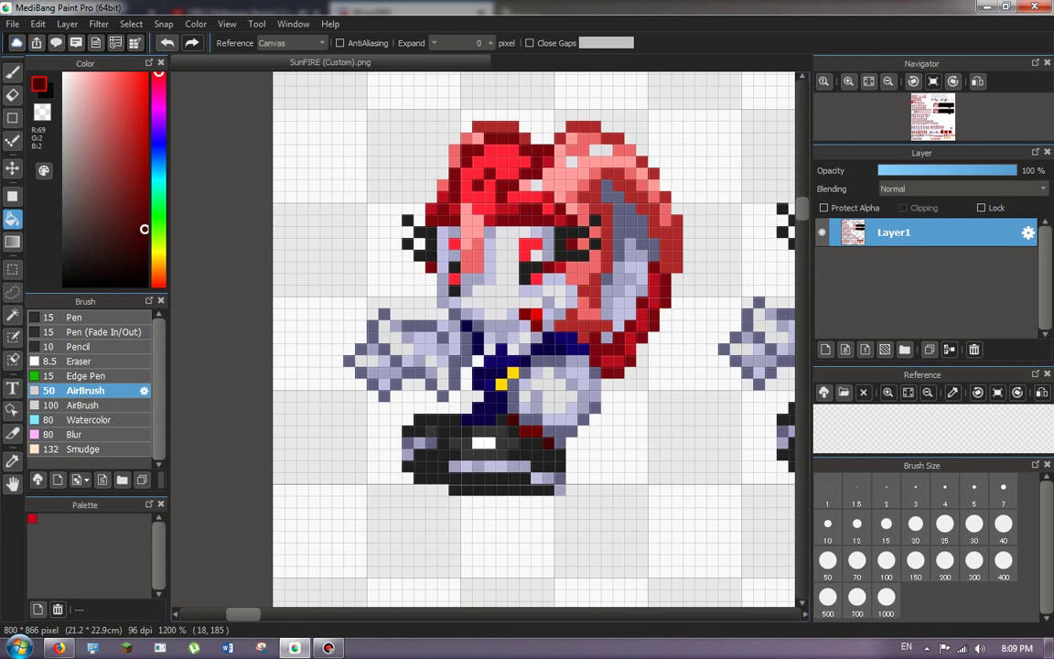
pyautogui.scroll(2, 483, 338)
pyautogui.click(11, 141)
pyautogui.moveTo(474, 408); pyautogui.dragTo(492, 426)
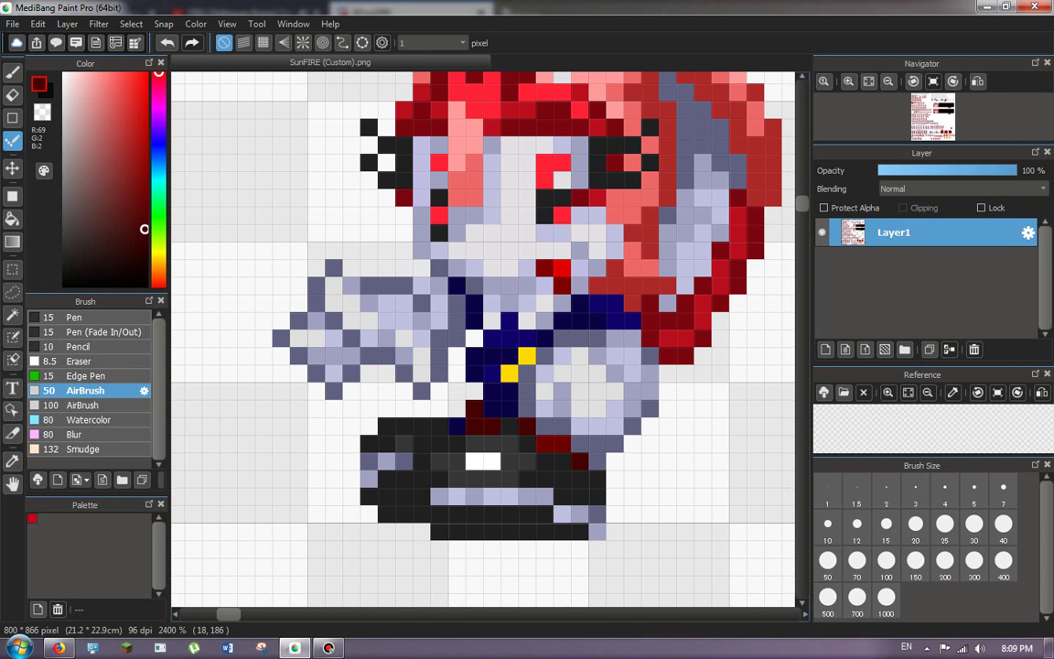
pyautogui.click(12, 219)
pyautogui.scroll(-4, 190, 298)
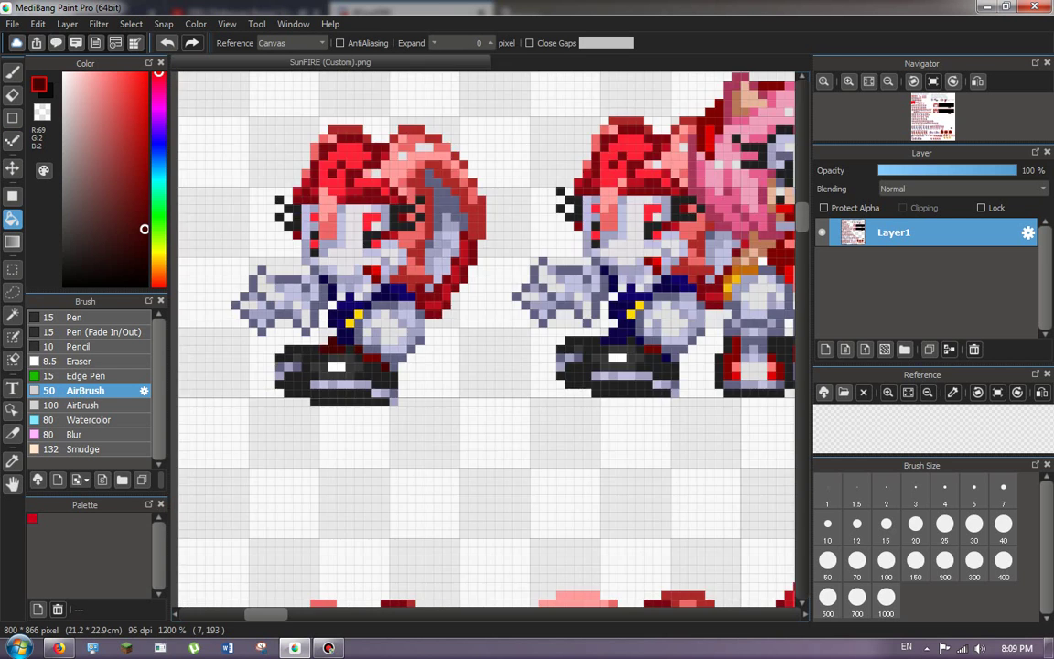
# Paint the dark navy shoelace pixels of the rabbit sprite beside the pink character in the fourth row with the darker red.
pyautogui.scroll(5, 420, 322)
pyautogui.press('b')
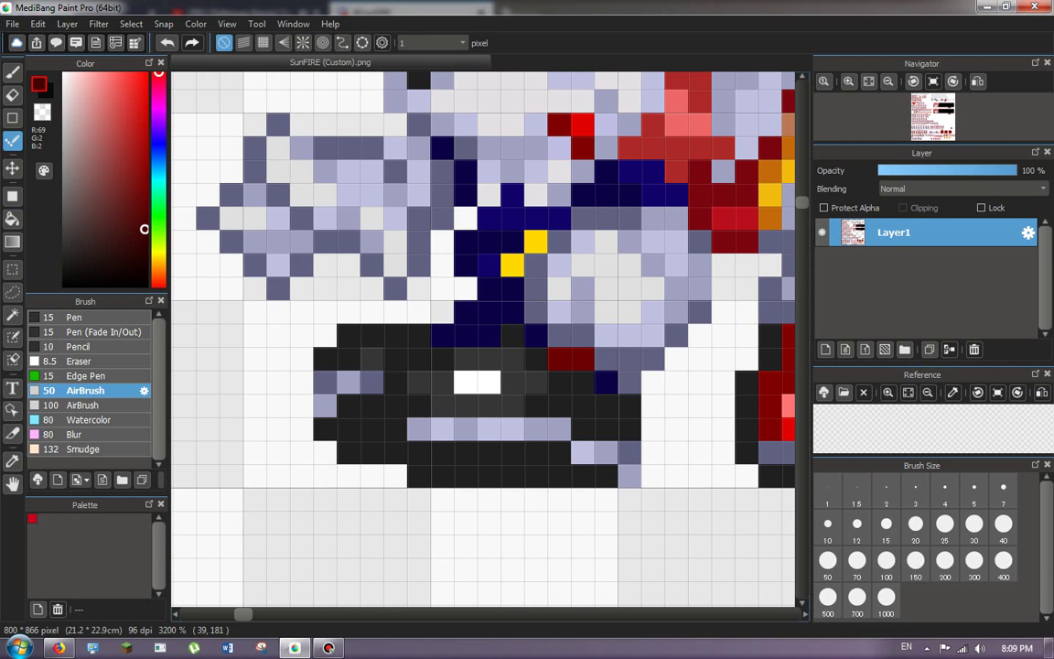
pyautogui.moveTo(490, 336); pyautogui.dragTo(456, 336)
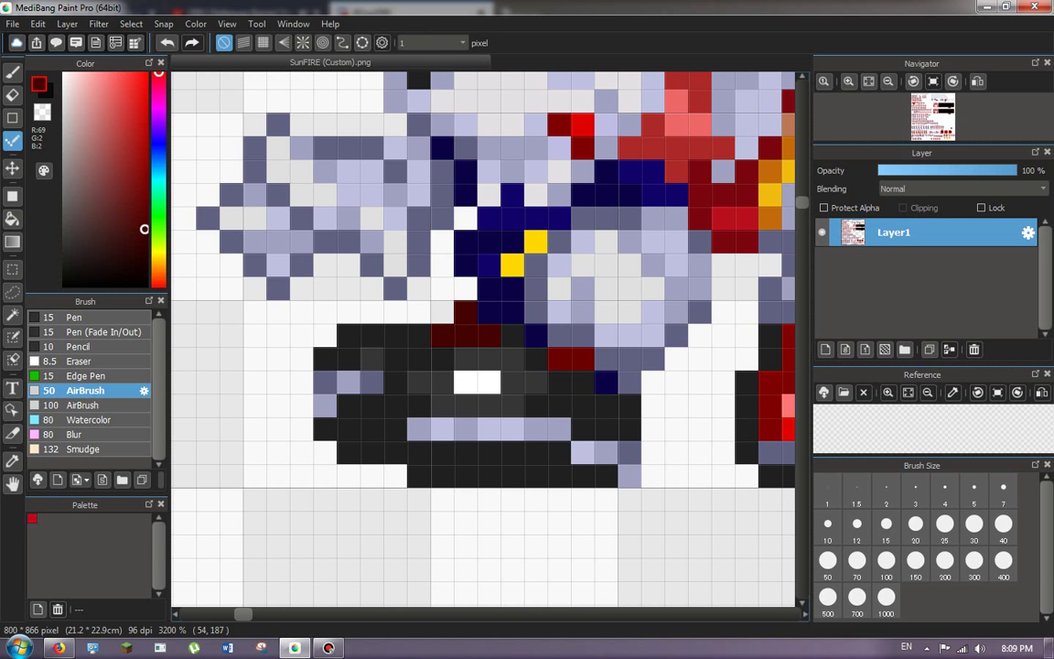
pyautogui.click(606, 383)
pyautogui.click(535, 336)
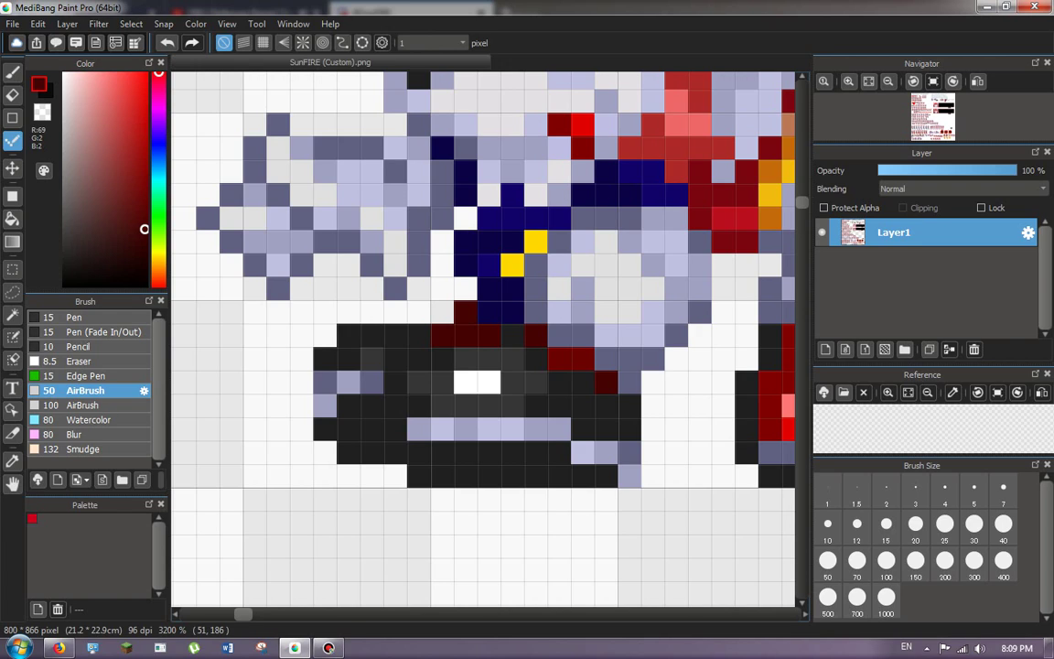
pyautogui.scroll(-3, 440, 330)
pyautogui.scroll(2, 604, 339)
pyautogui.scroll(-4, 273, 314)
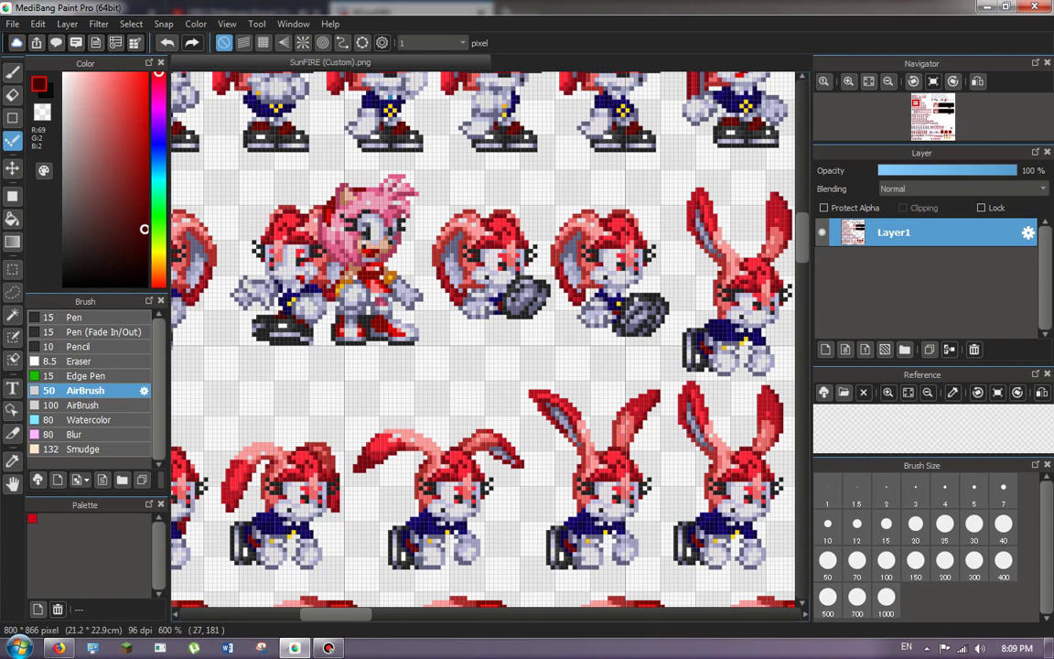
# Fill the dark navy shoelace pixels of the two rabbit sprites behind grey rocks in the fourth row with the darker red.
pyautogui.click(12, 218)
pyautogui.scroll(5, 376, 315)
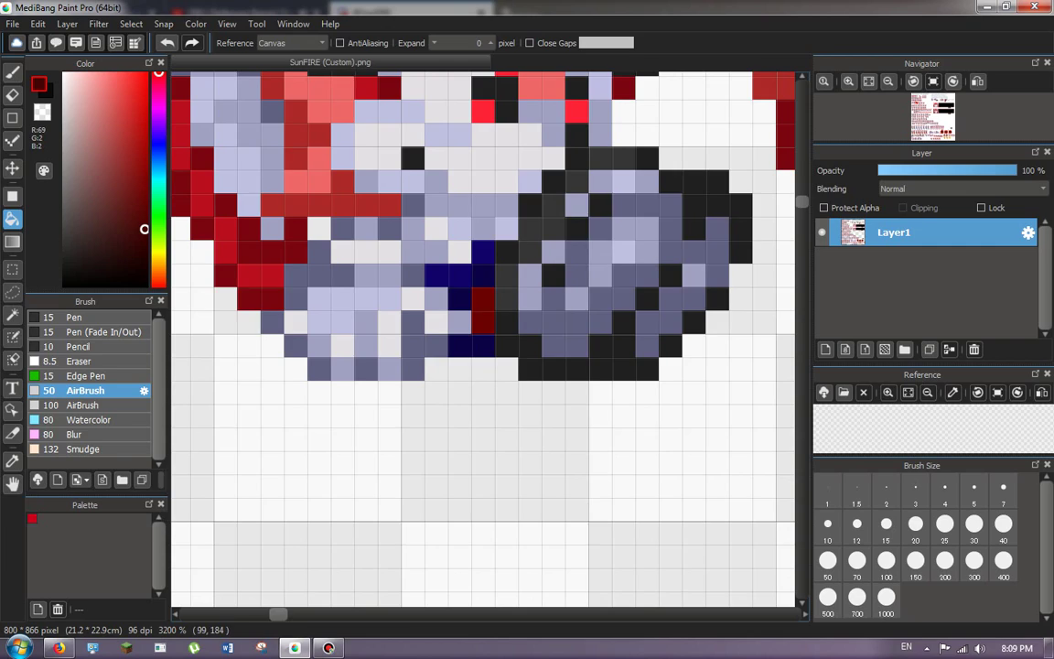
pyautogui.scroll(-5, 376, 315)
pyautogui.scroll(5, 376, 315)
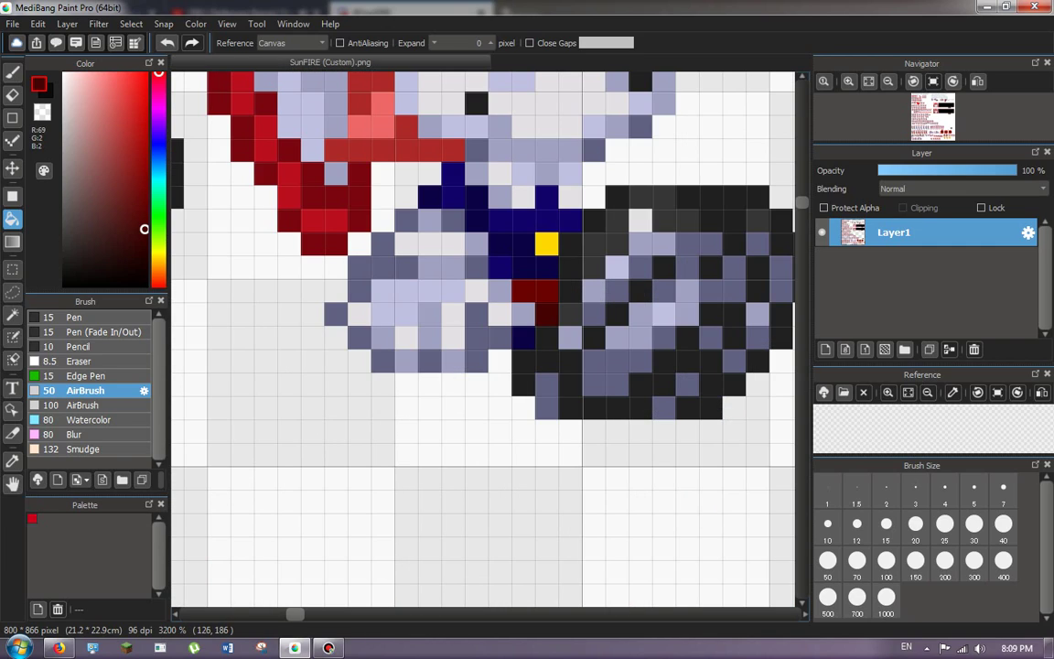
pyautogui.scroll(-5, 376, 314)
# Fill the dark navy shoelace pixels of the first crawling rabbit sprite in the fourth row with the darker red.
pyautogui.scroll(5, 376, 314)
pyautogui.click(510, 363)
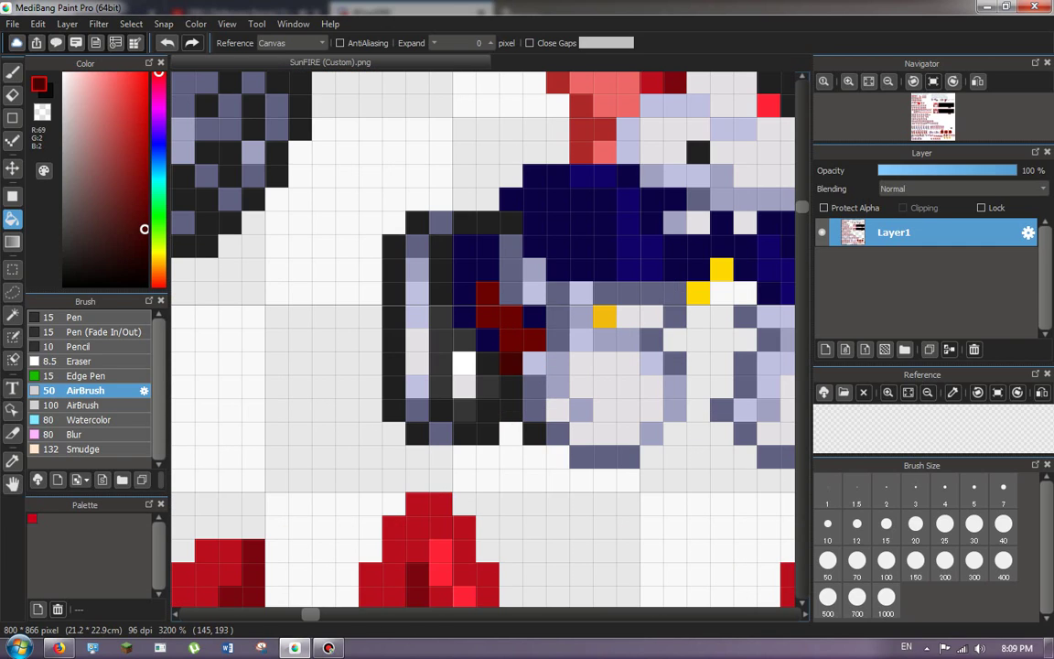
pyautogui.click(488, 340)
pyautogui.click(470, 313)
pyautogui.scroll(-4, 472, 312)
pyautogui.scroll(4, 497, 313)
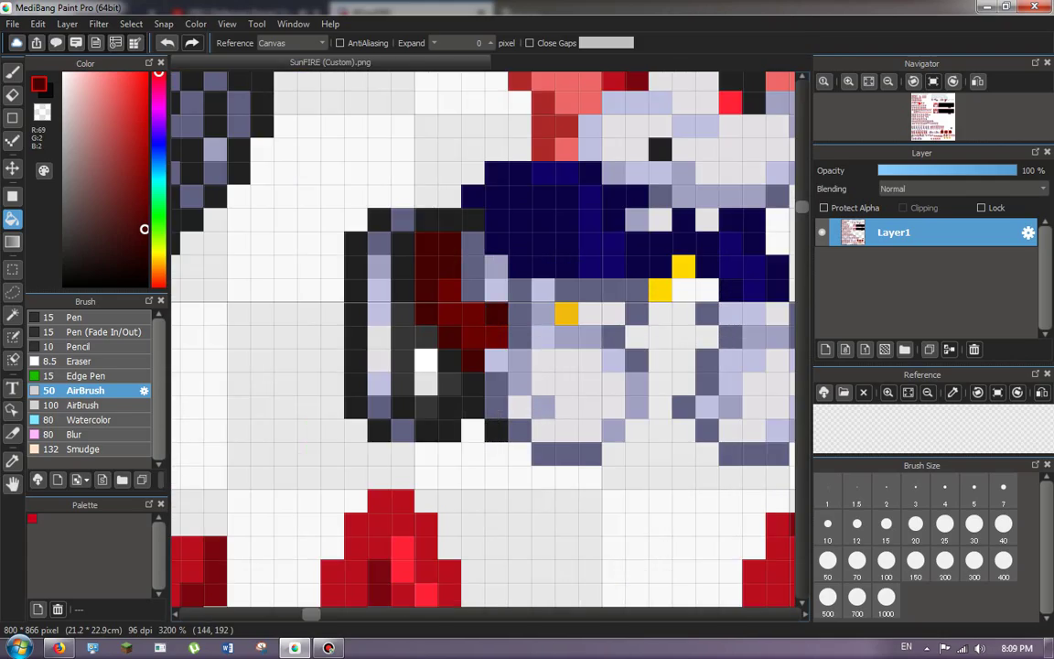
pyautogui.scroll(-5, 439, 265)
# Fill the dark navy shoelace pixels of the last two crawling rabbit sprites in the fourth row with the darker red.
pyautogui.scroll(5, 440, 265)
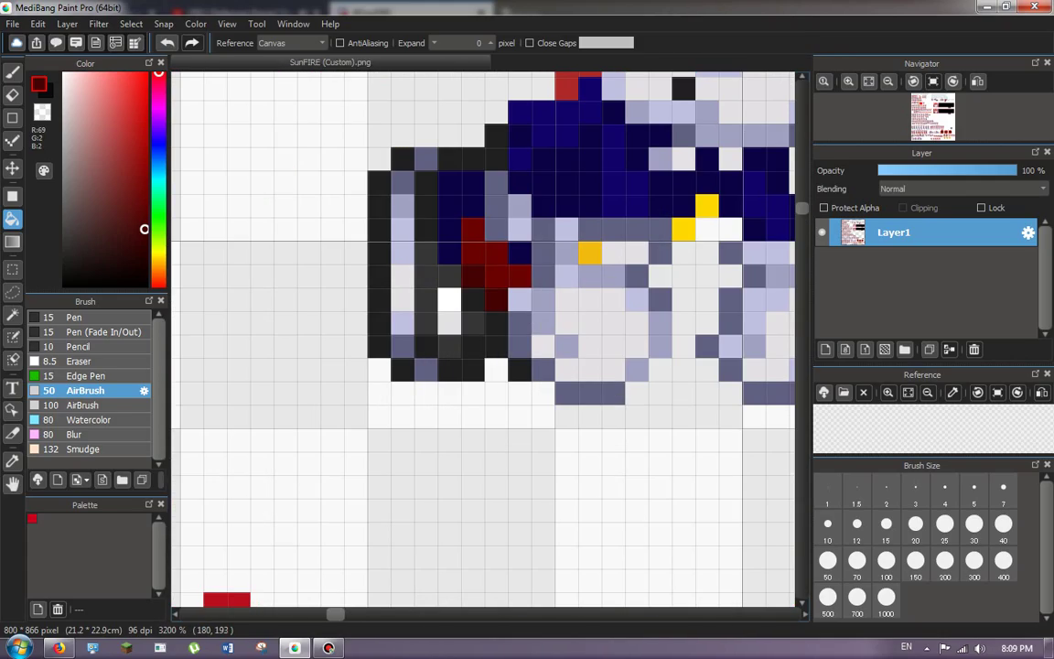
pyautogui.scroll(-5, 439, 266)
pyautogui.scroll(5, 440, 266)
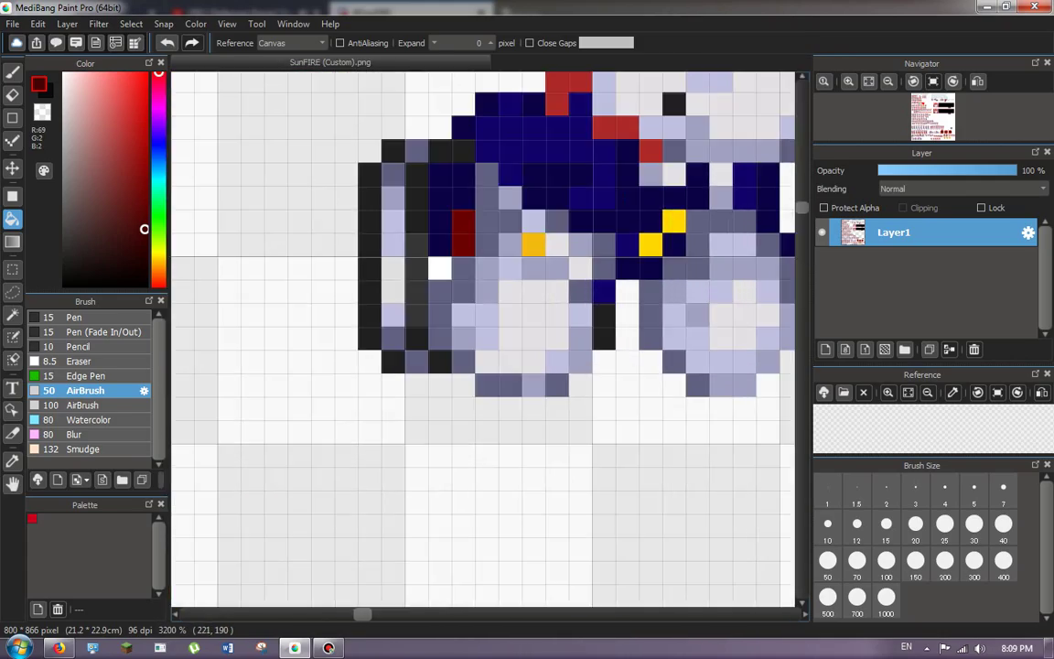
pyautogui.scroll(-5, 440, 265)
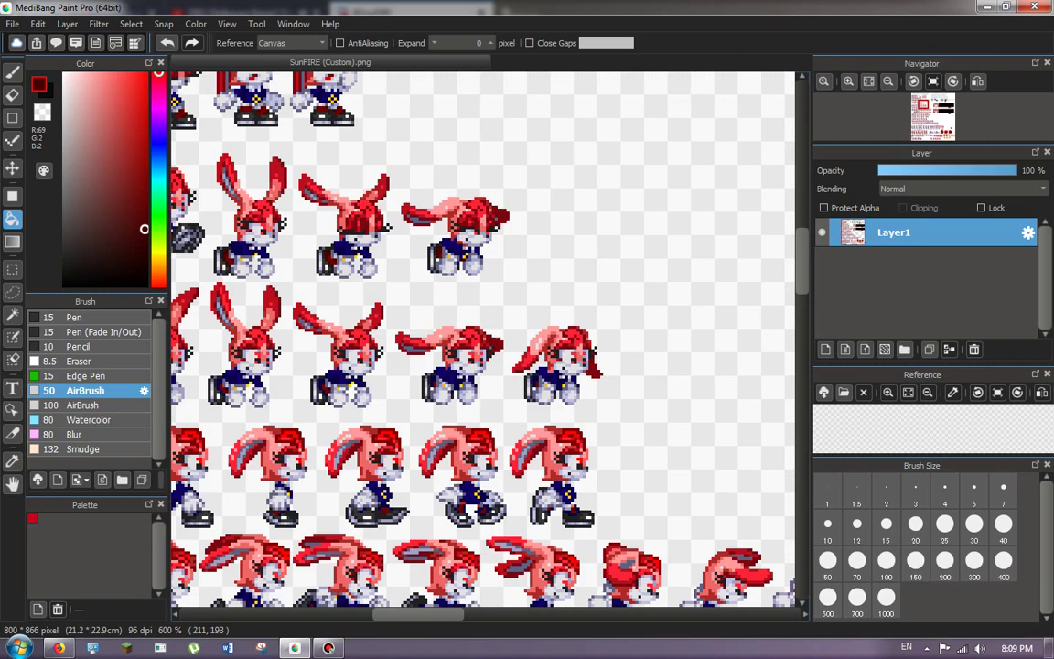
# Fill the dark navy shoelace pixels of the last three crawling rabbit sprites in the fifth row with the darker red.
pyautogui.scroll(5, 439, 265)
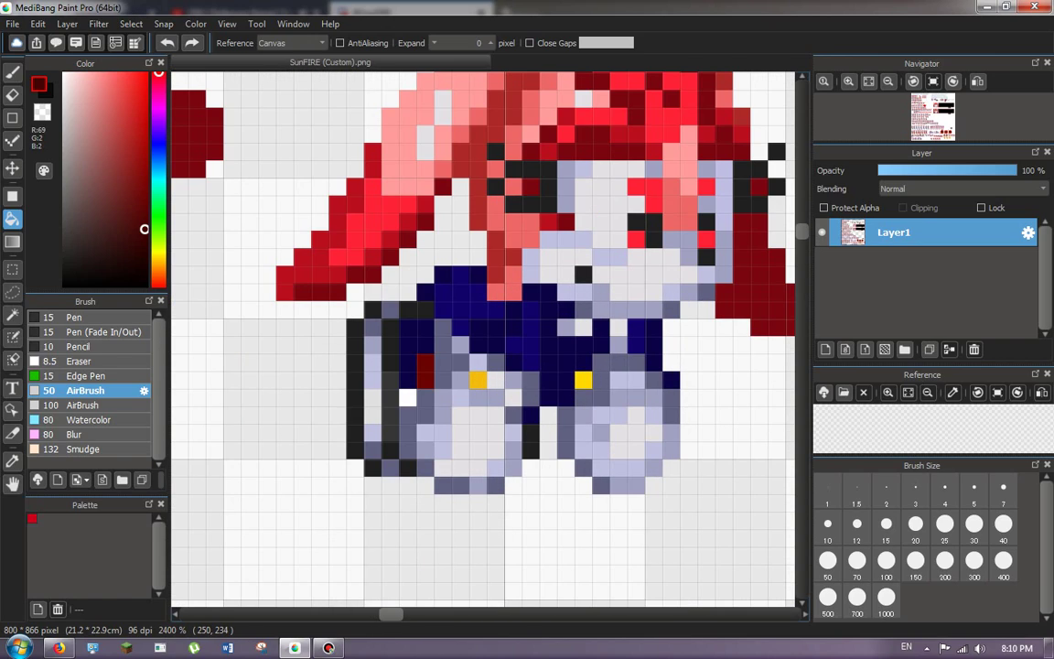
pyautogui.click(408, 362)
pyautogui.scroll(-3, 586, 411)
pyautogui.scroll(4, 344, 403)
pyautogui.click(326, 335)
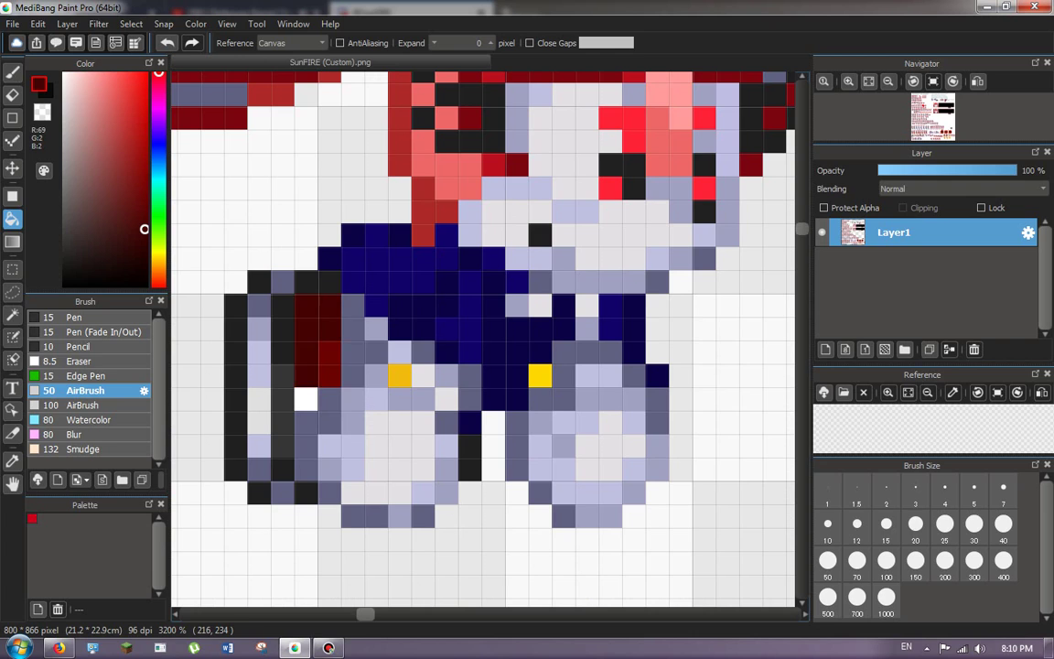
pyautogui.scroll(-5, 439, 265)
pyautogui.scroll(5, 439, 266)
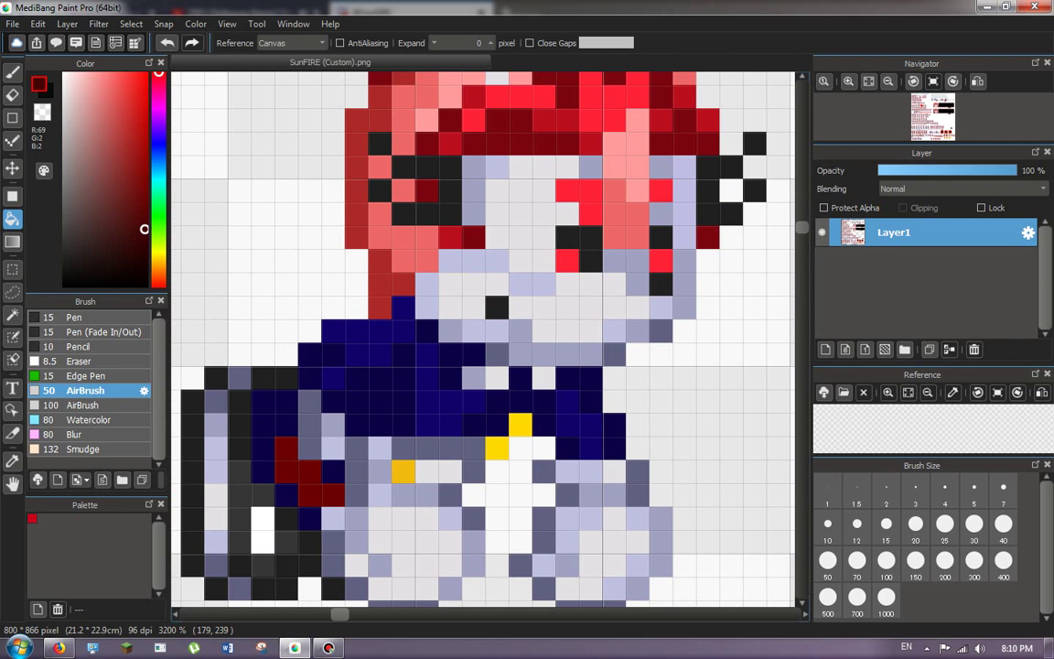
pyautogui.scroll(-5, 439, 265)
# Fill the dark navy shoelace pixels of the fifth crawling rabbit sprite in the fifth row with the darker red.
pyautogui.scroll(2, 439, 265)
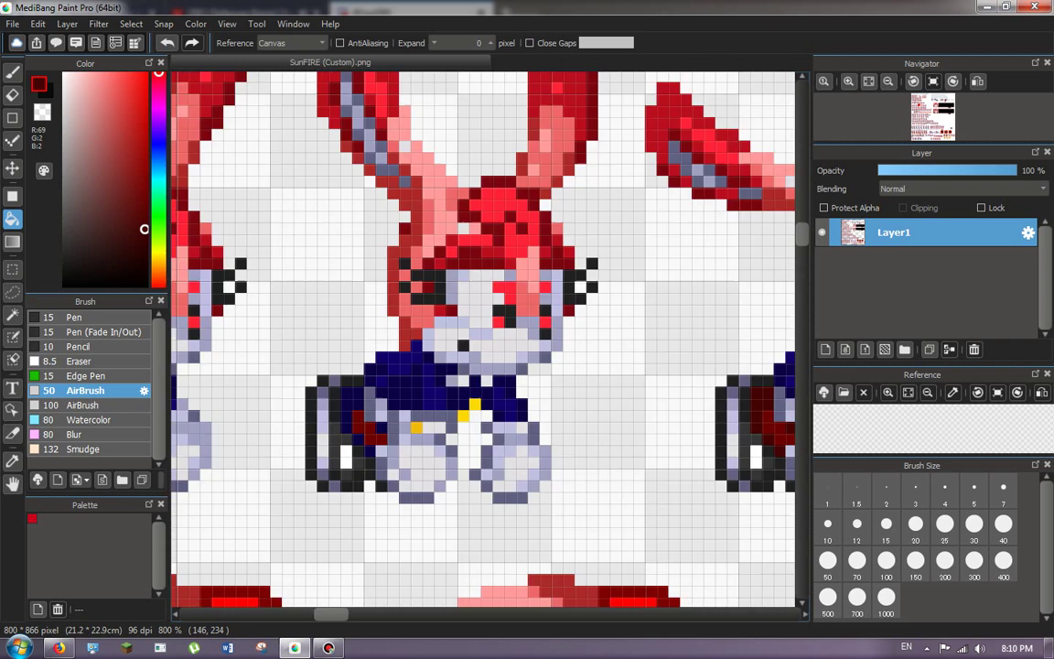
pyautogui.scroll(3, 368, 401)
pyautogui.click(371, 550)
pyautogui.click(337, 515)
pyautogui.click(306, 465)
pyautogui.click(442, 501)
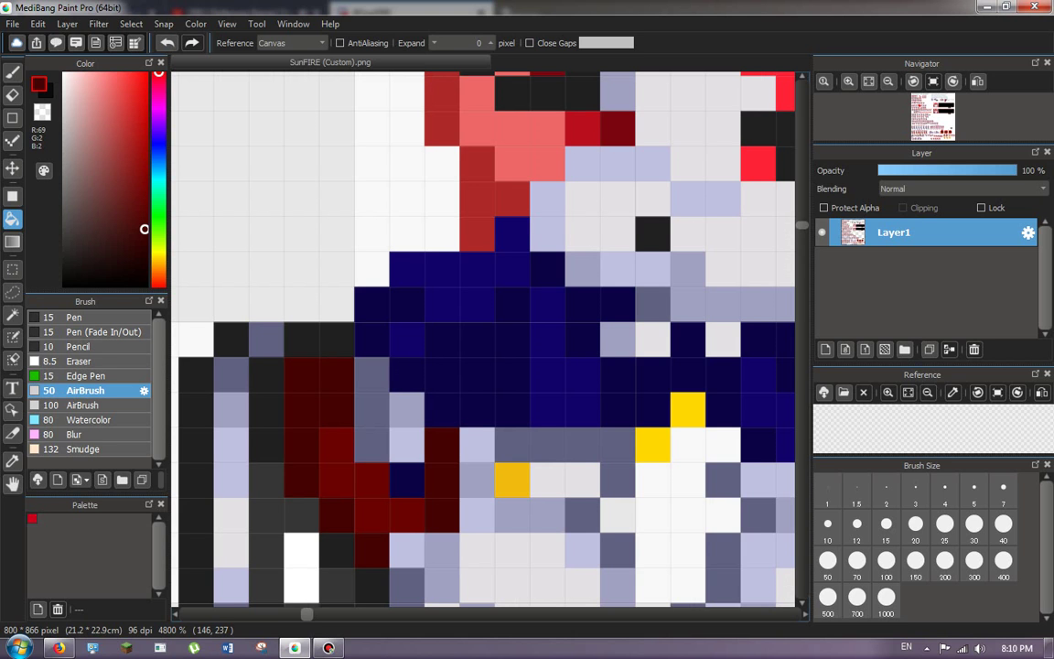
pyautogui.scroll(-4, 412, 407)
# Fill the dark navy shoelace pixels of the fourth crawling rabbit sprite in the fifth row with the darker red.
pyautogui.scroll(3, 412, 407)
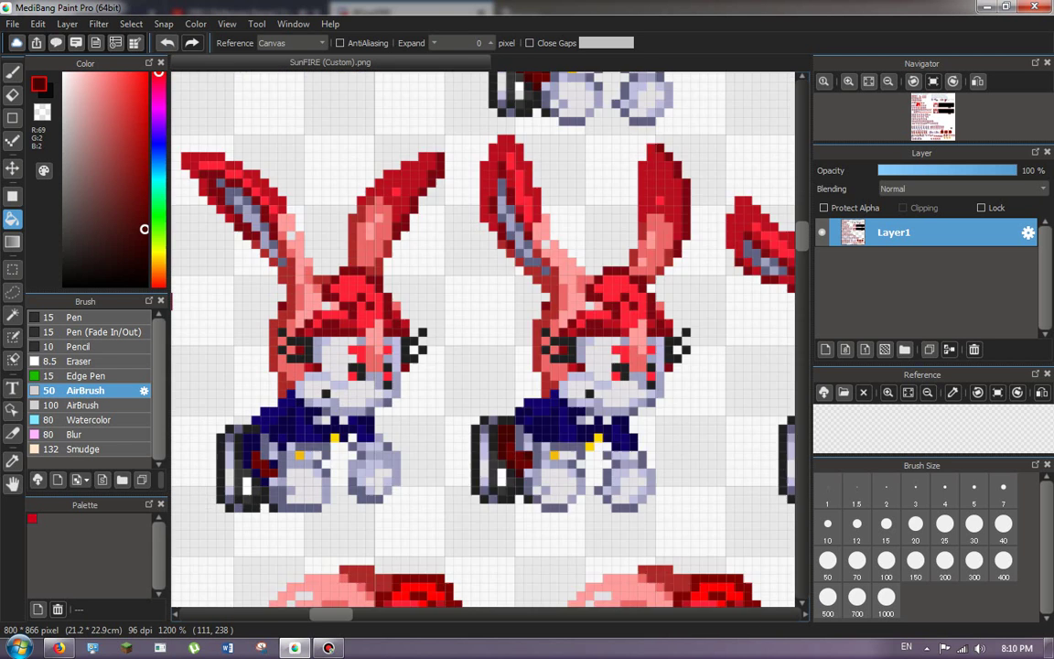
pyautogui.moveTo(266, 438); pyautogui.dragTo(267, 403)
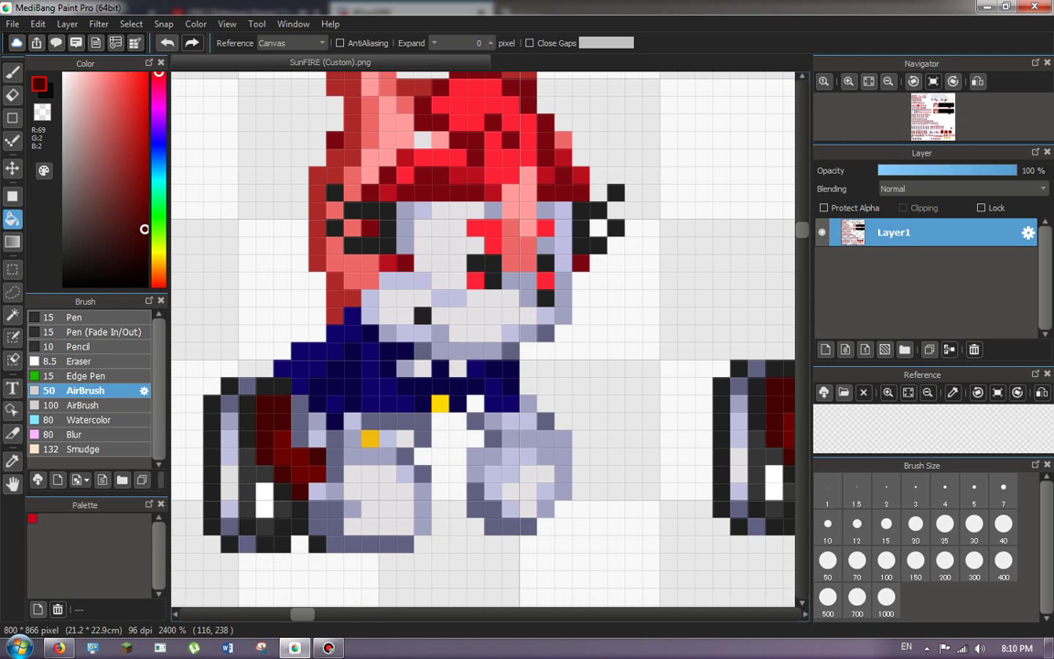
pyautogui.scroll(-3, 266, 404)
# Fill the dark navy shoelace pixels of the third crawling rabbit sprite in the fifth row with the darker red, undoing a stray fill on the shoe.
pyautogui.scroll(3, 366, 394)
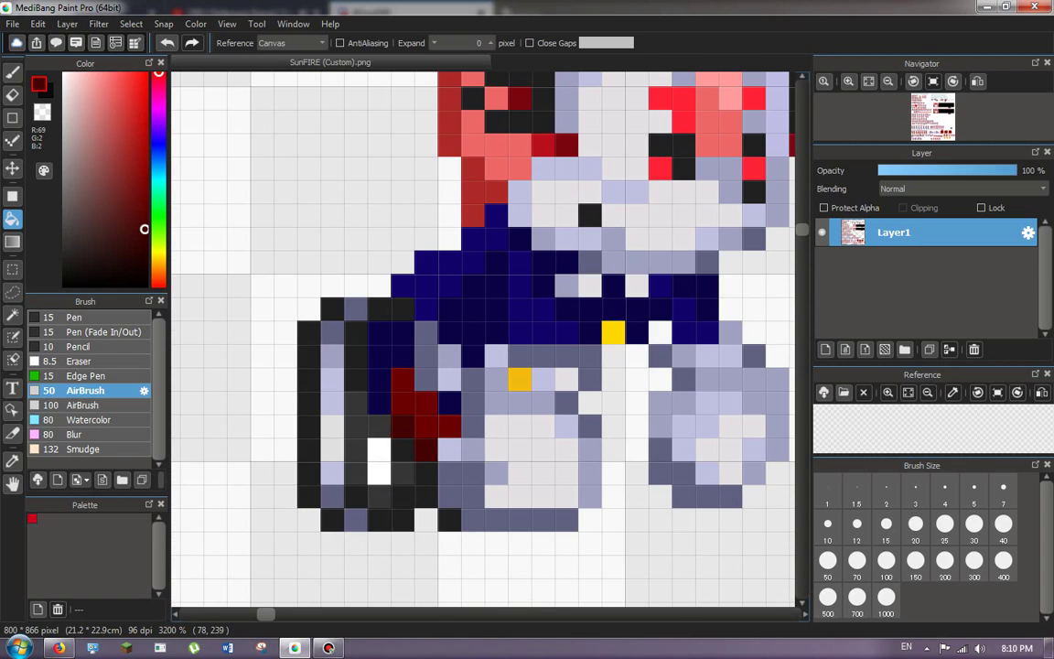
pyautogui.click(377, 426)
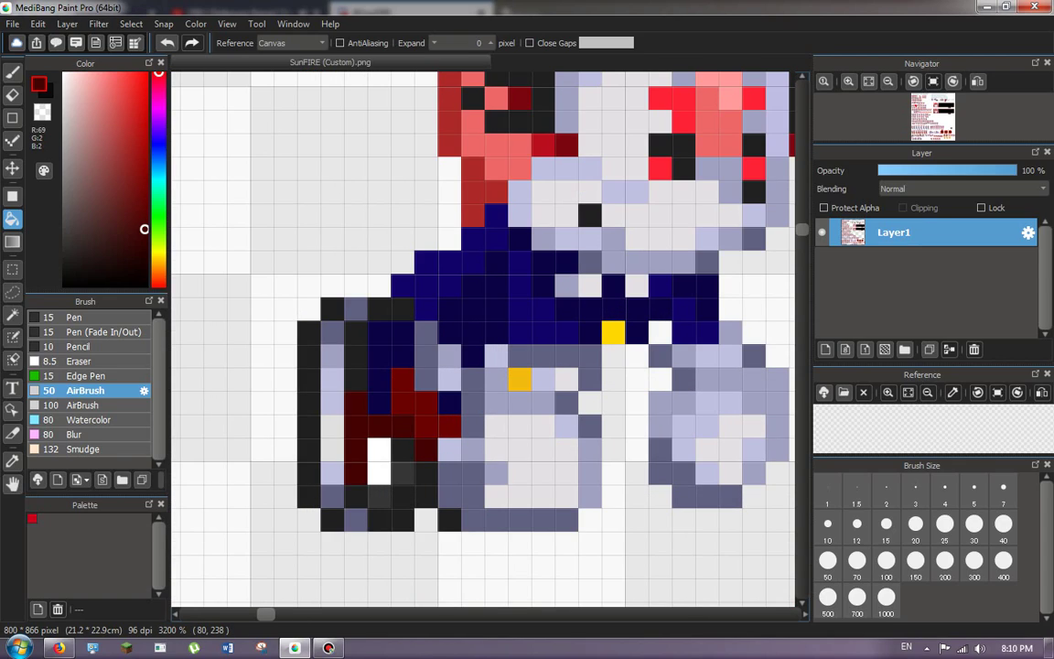
pyautogui.hotkey('ctrl', 'z')
pyautogui.click(449, 402)
pyautogui.click(380, 392)
pyautogui.scroll(-5, 467, 346)
# Fill the dark navy shoelace pixels of the second crawling rabbit sprite in the fifth row with the darker red.
pyautogui.scroll(3, 281, 341)
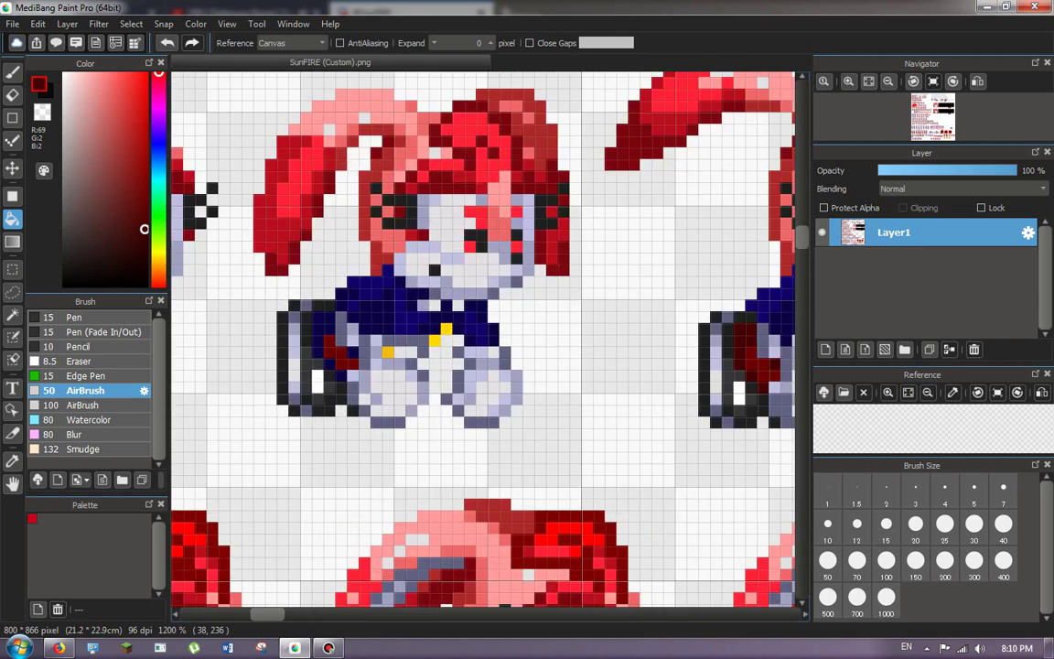
pyautogui.scroll(3, 228, 353)
pyautogui.click(568, 420)
pyautogui.click(533, 385)
pyautogui.click(503, 325)
pyautogui.scroll(-4, 560, 353)
# Fill the dark navy shoelace pixels of the first crawling rabbit sprite in the fifth row with the darker red.
pyautogui.scroll(1, 261, 366)
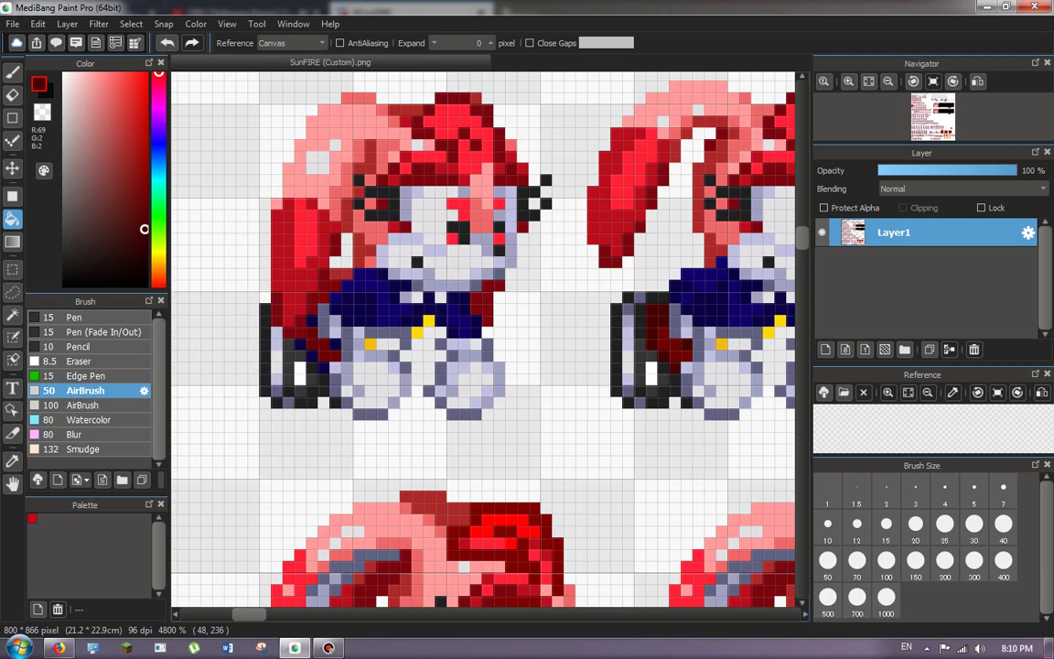
pyautogui.scroll(-2, 248, 346)
pyautogui.scroll(3, 248, 346)
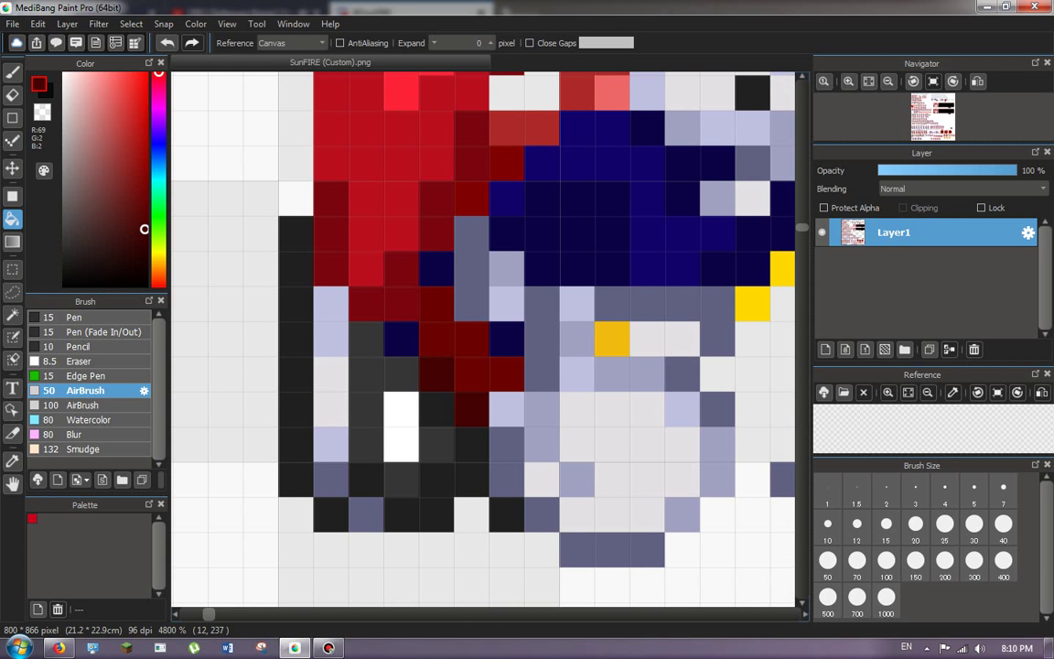
# Recolor the navy ankle pixels on the shoes of the first three walking sprites dark red (RGB 69, 2, 2).
pyautogui.scroll(-6, 394, 243)
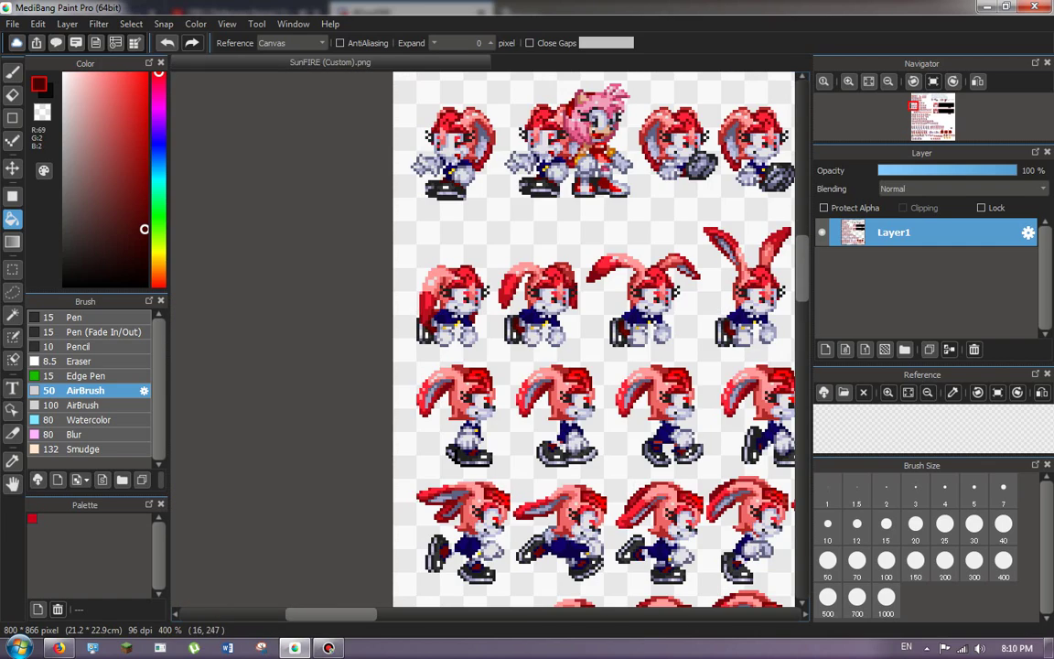
pyautogui.scroll(5, 465, 448)
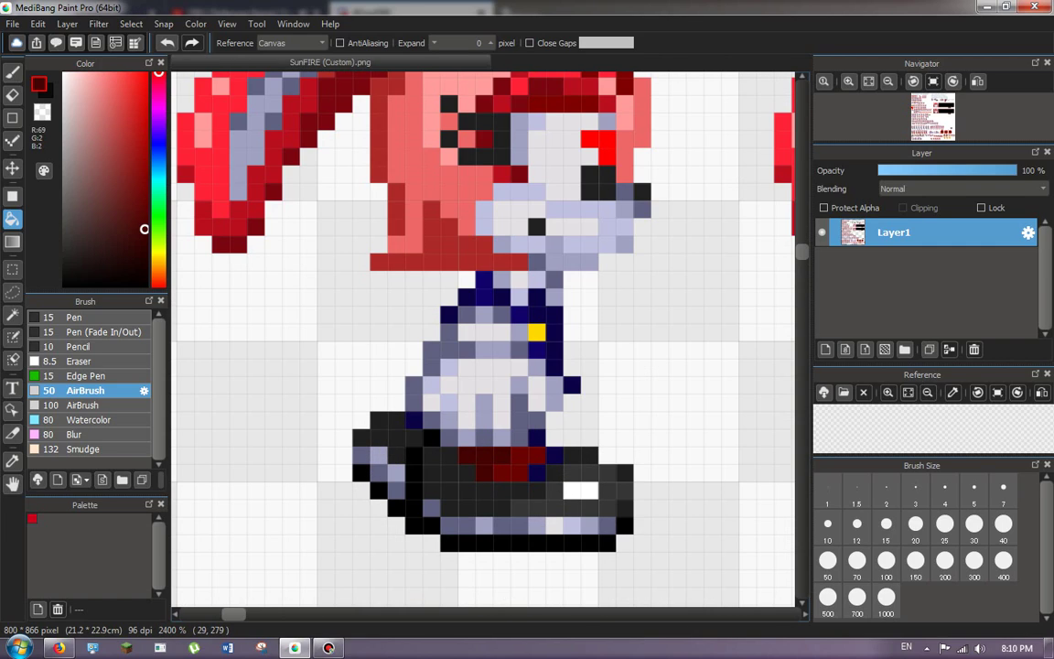
pyautogui.scroll(-5, 373, 378)
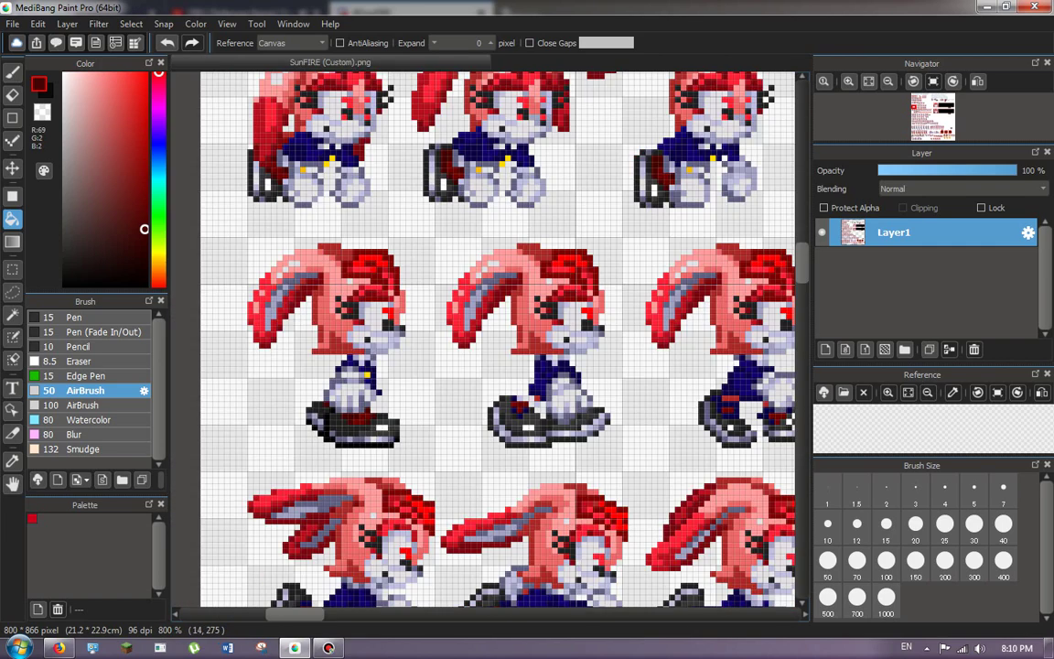
pyautogui.scroll(6, 386, 430)
pyautogui.scroll(-5, 356, 397)
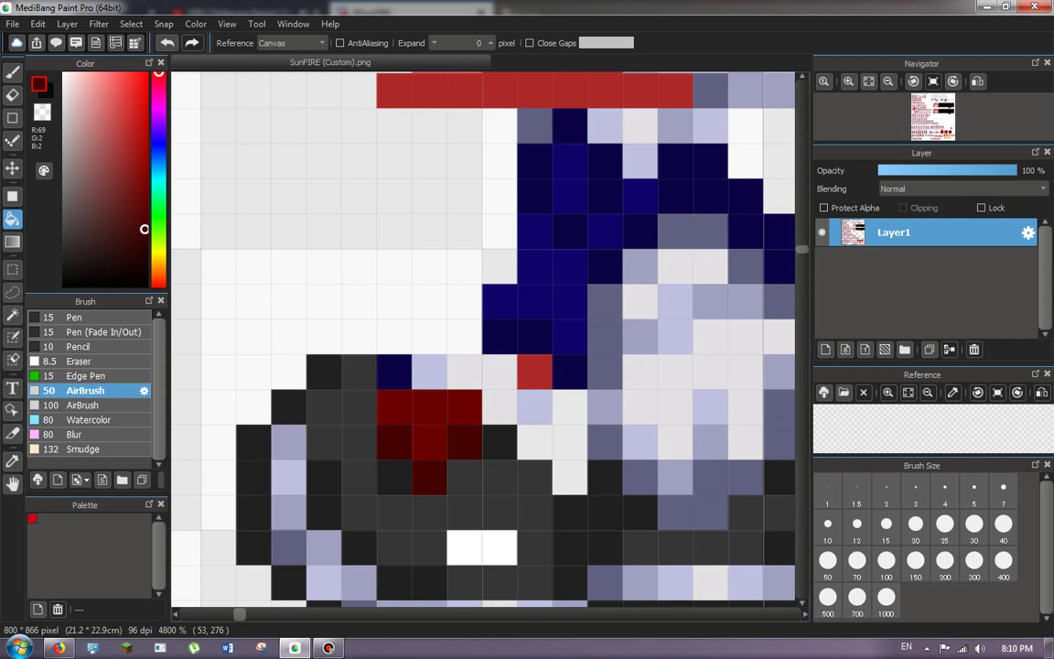
pyautogui.scroll(2, 655, 317)
pyautogui.scroll(-3, 481, 317)
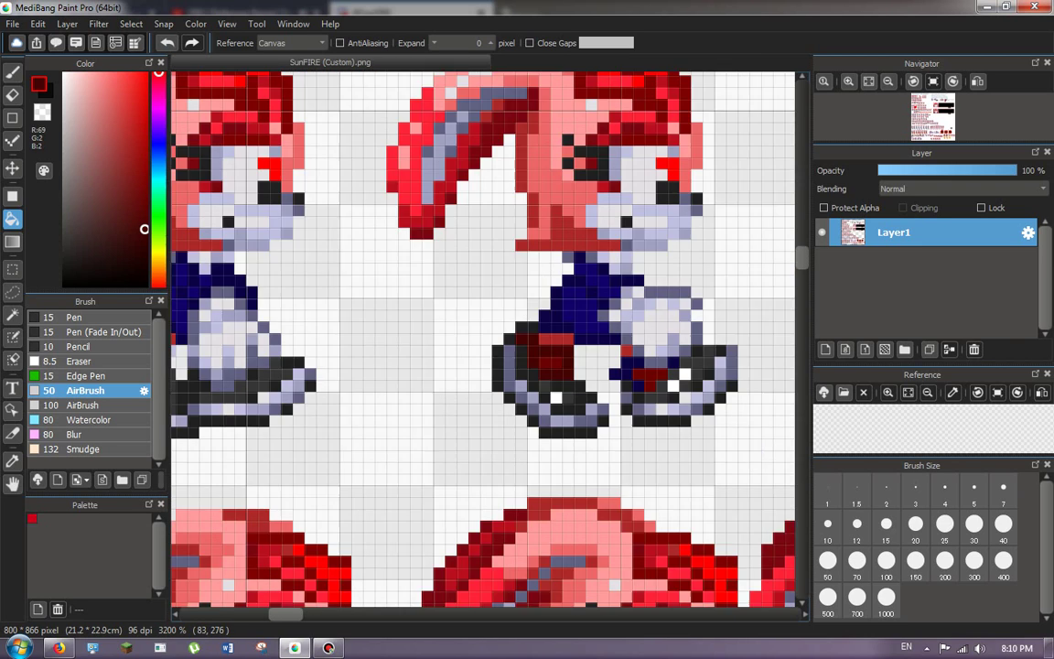
pyautogui.scroll(3, 481, 317)
pyautogui.moveTo(559, 397); pyautogui.dragTo(535, 397)
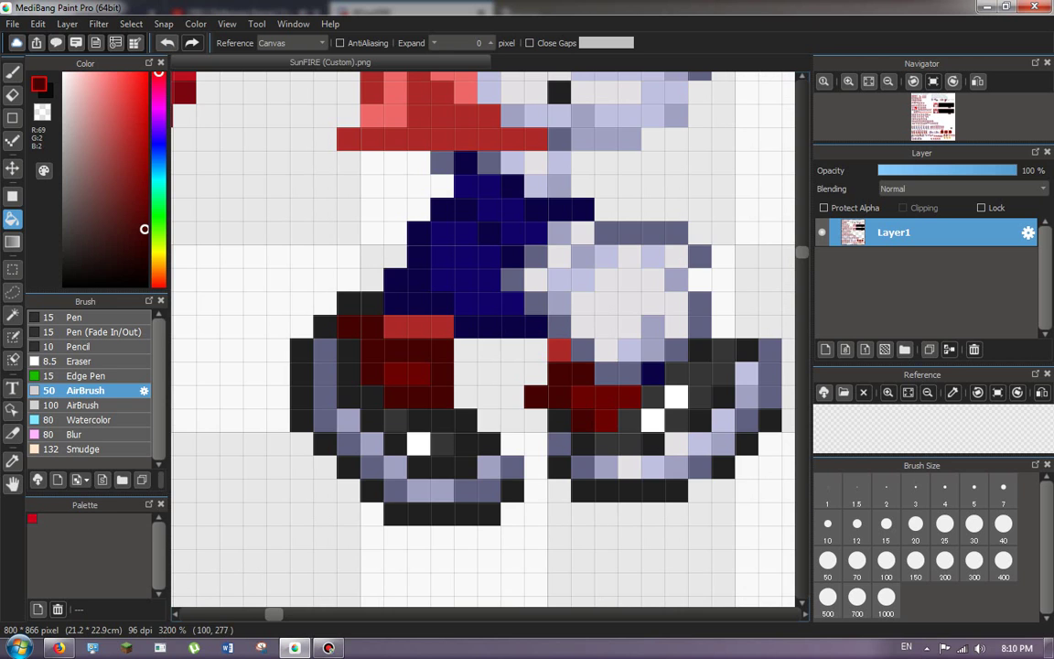
# Recolor the navy ankle pixels on the fourth walking sprite's raised rear shoe dark red (RGB 69, 2, 2).
pyautogui.scroll(-3, 483, 339)
pyautogui.scroll(3, 483, 338)
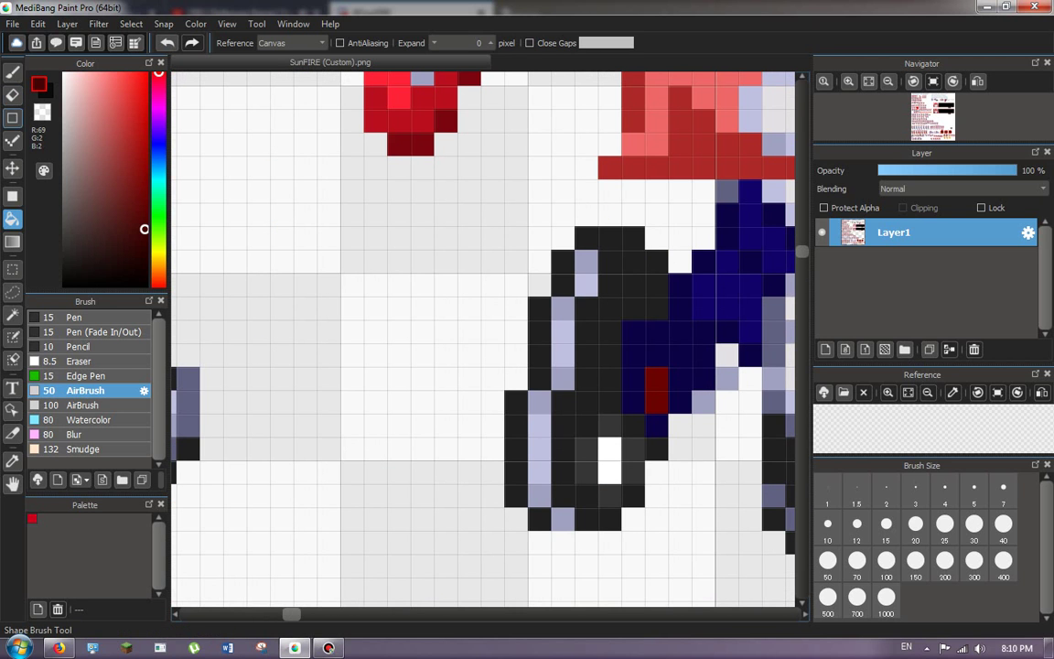
pyautogui.click(13, 140)
pyautogui.moveTo(661, 332)
pyautogui.mouseDown()
pyautogui.moveTo(680, 353)
pyautogui.moveTo(702, 376)
pyautogui.moveTo(680, 402)
pyautogui.mouseUp()
pyautogui.click(703, 379)
pyautogui.click(13, 218)
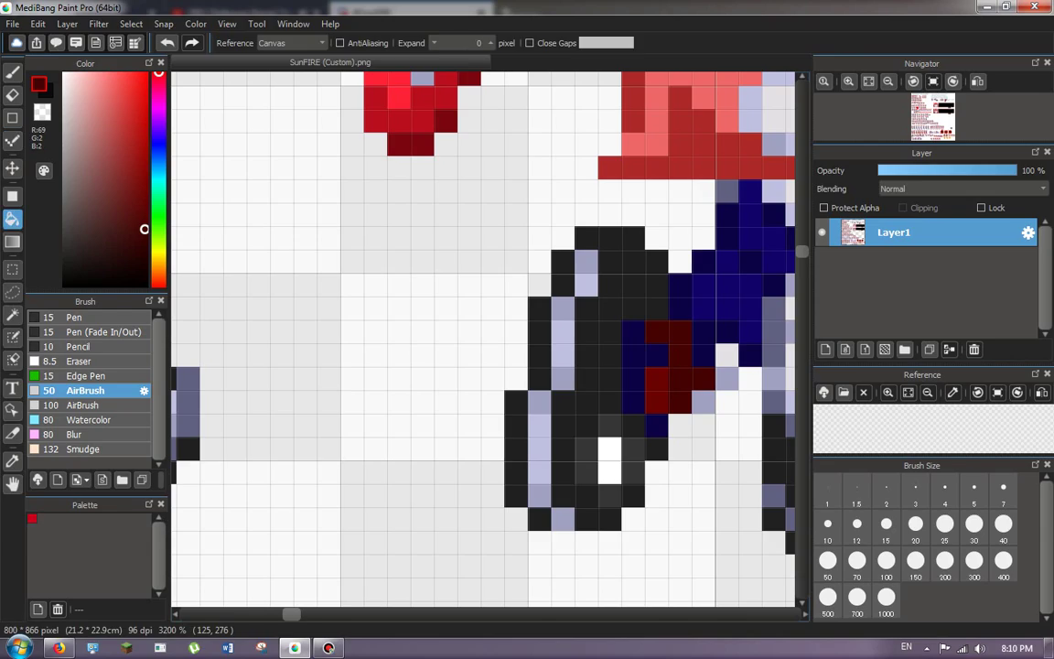
pyautogui.click(633, 378)
pyautogui.click(657, 425)
# Recolor the navy ankle pixels around the fifth walking sprite's shoe dark red (RGB 69, 2, 2).
pyautogui.scroll(-3, 625, 373)
pyautogui.scroll(-3, 625, 373)
pyautogui.scroll(4, 777, 376)
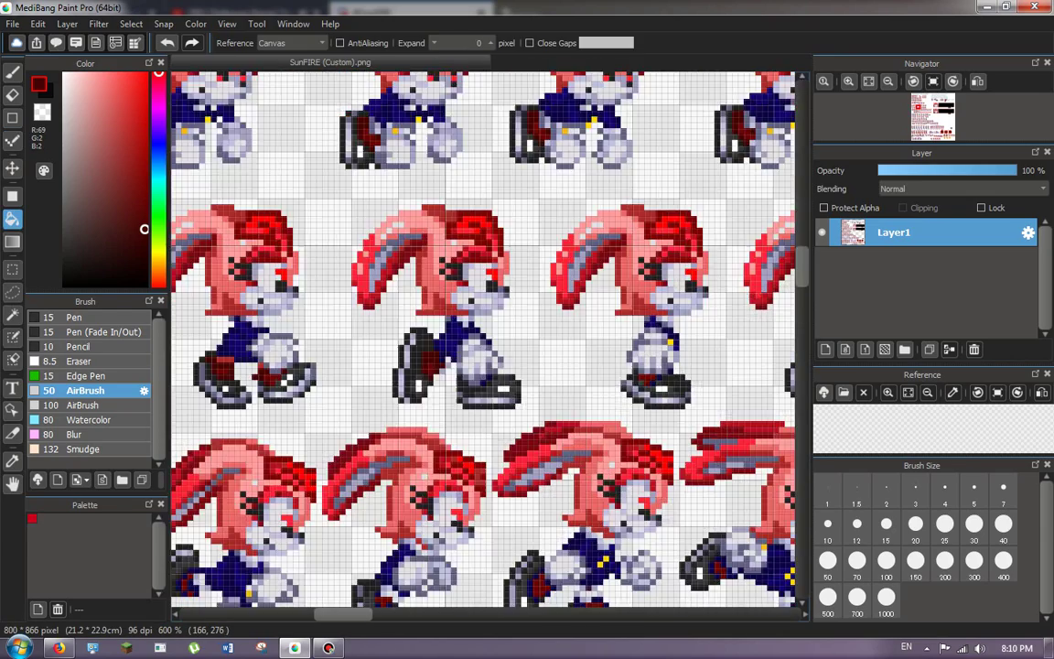
pyautogui.scroll(-1, 645, 316)
pyautogui.scroll(3, 207, 358)
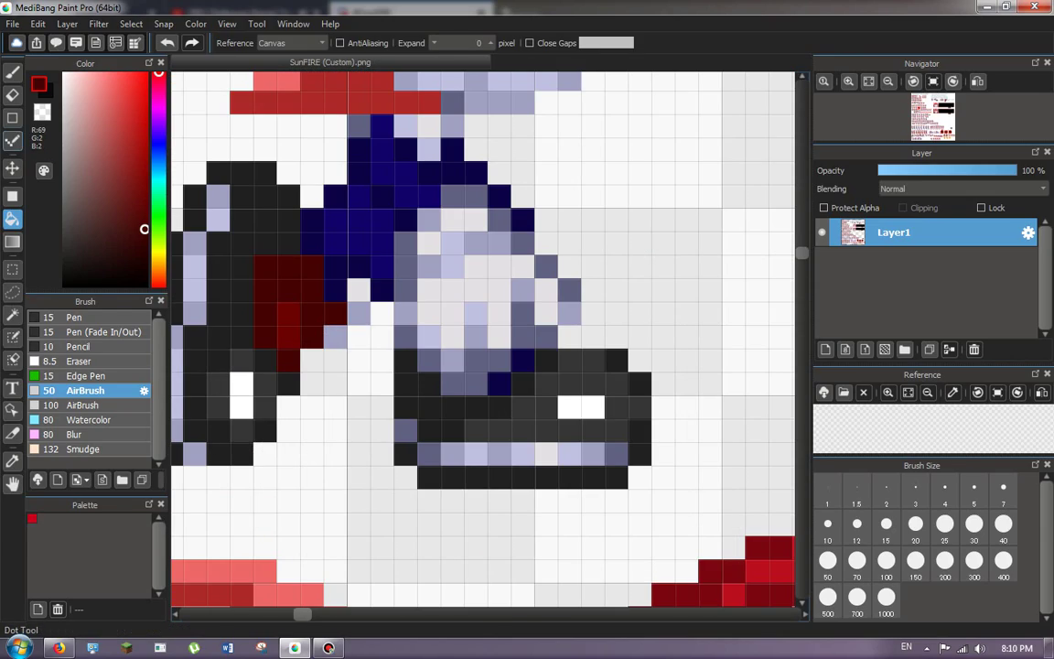
pyautogui.click(13, 141)
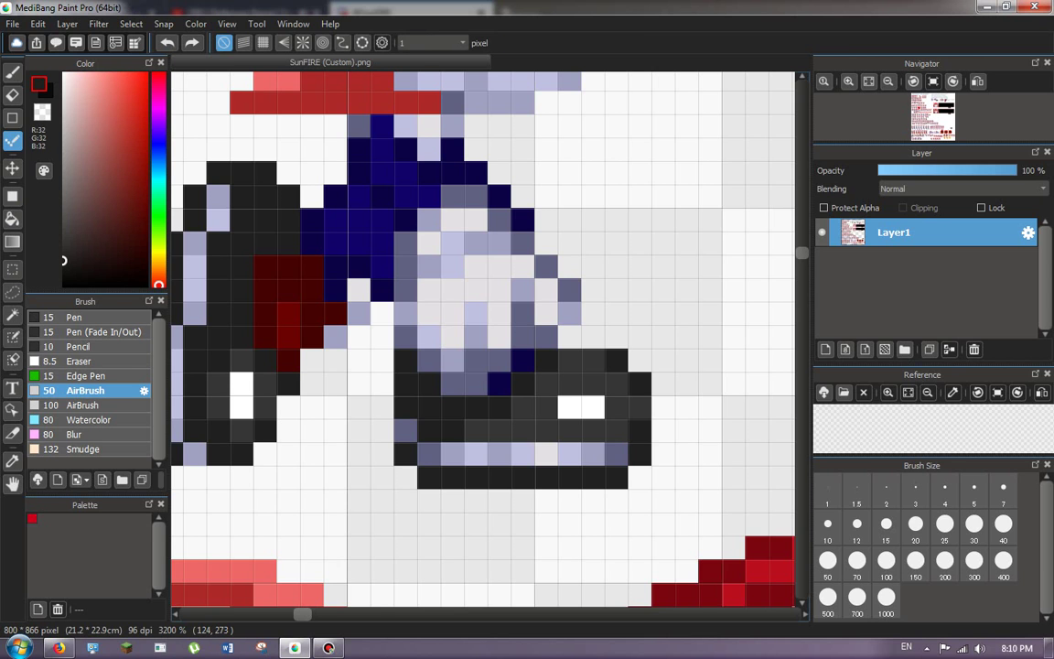
pyautogui.scroll(-4, 238, 240)
pyautogui.press('g')
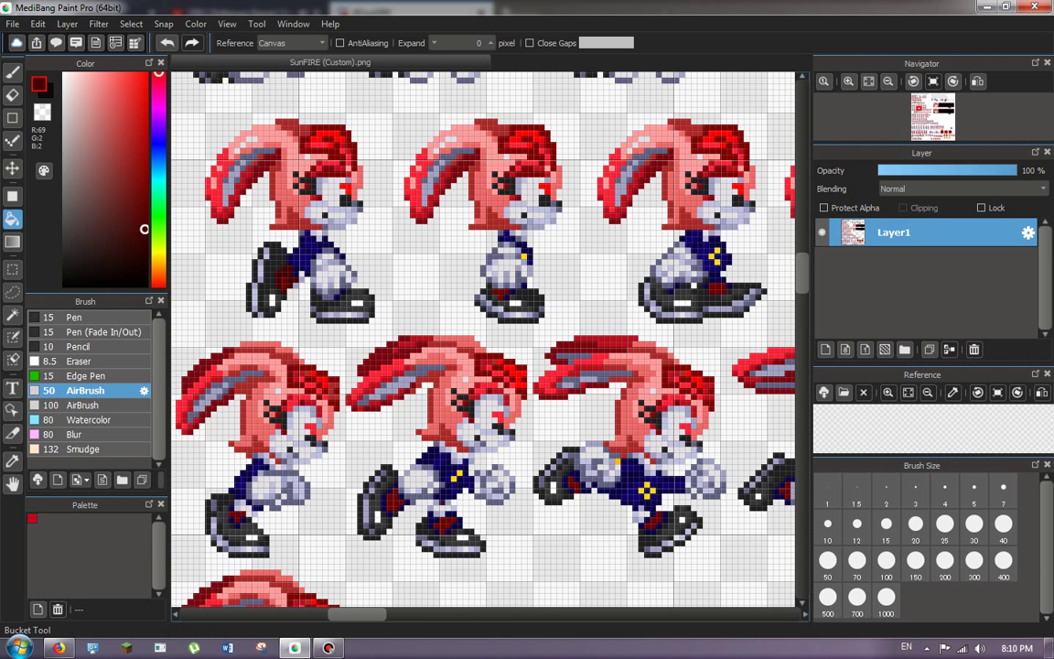
pyautogui.scroll(3, 503, 288)
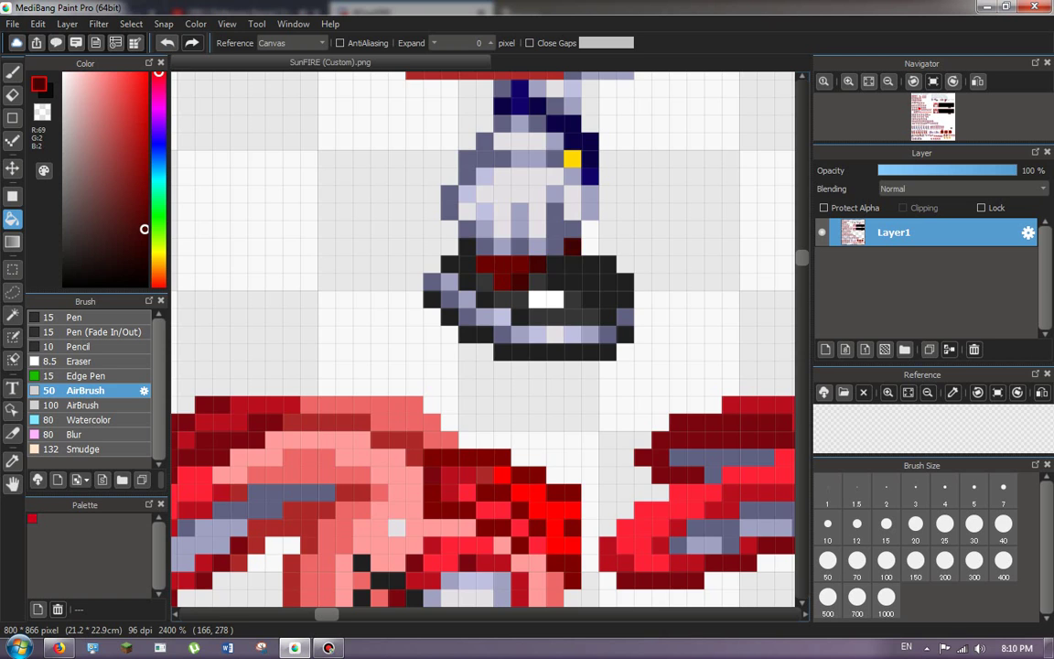
# Fill the sixth walking sprite's navy ankle pixels dark red, and repaint the jacket-hem pixels above them blue (RGB 18, 2, 107).
pyautogui.scroll(-4, 567, 259)
pyautogui.scroll(4, 619, 262)
pyautogui.click(584, 239)
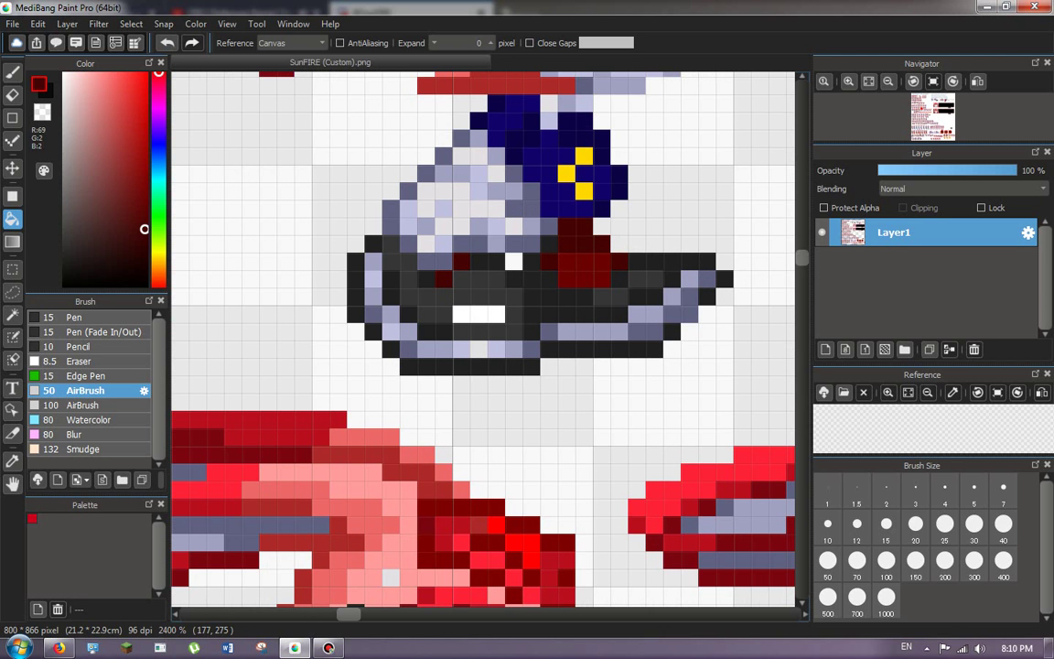
pyautogui.click(12, 141)
pyautogui.rightClick(567, 208)
pyautogui.click(583, 226)
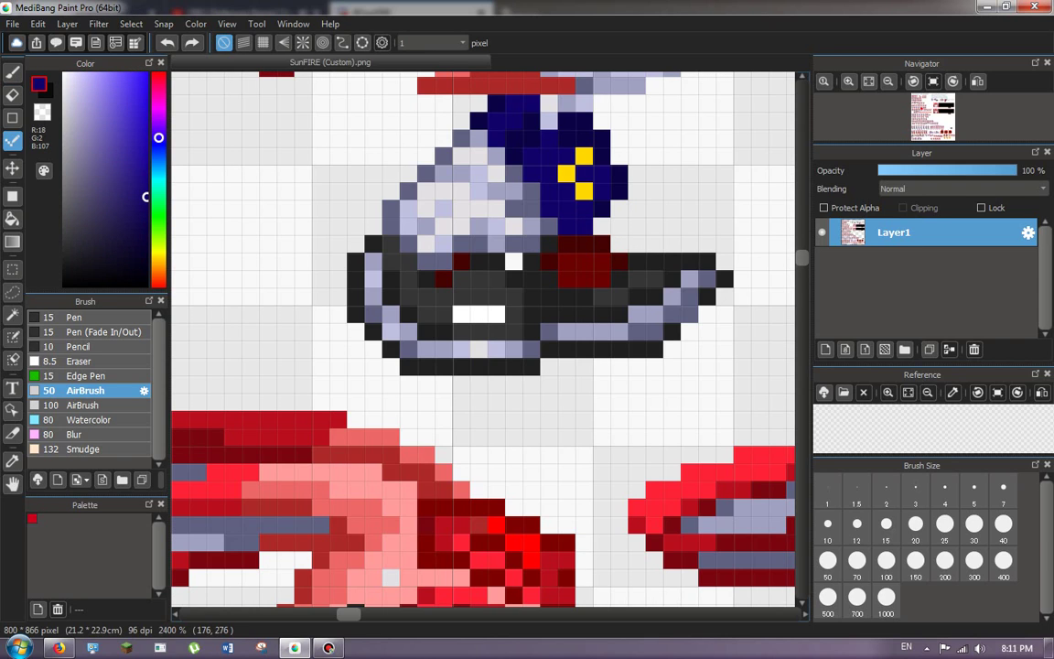
# Sample the dark red (RGB 69, 2, 2) and fill the navy ankle pixels on both shoes of the seventh walking sprite.
pyautogui.press('g')
pyautogui.rightClick(462, 261)
pyautogui.scroll(-5, 461, 258)
pyautogui.scroll(5, 557, 251)
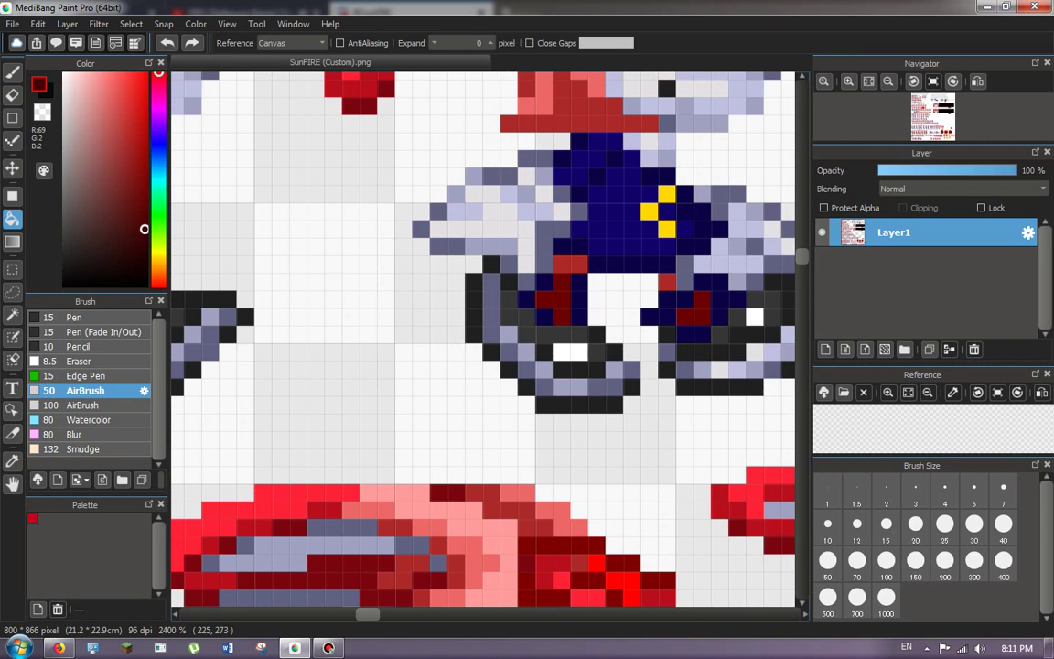
pyautogui.click(578, 291)
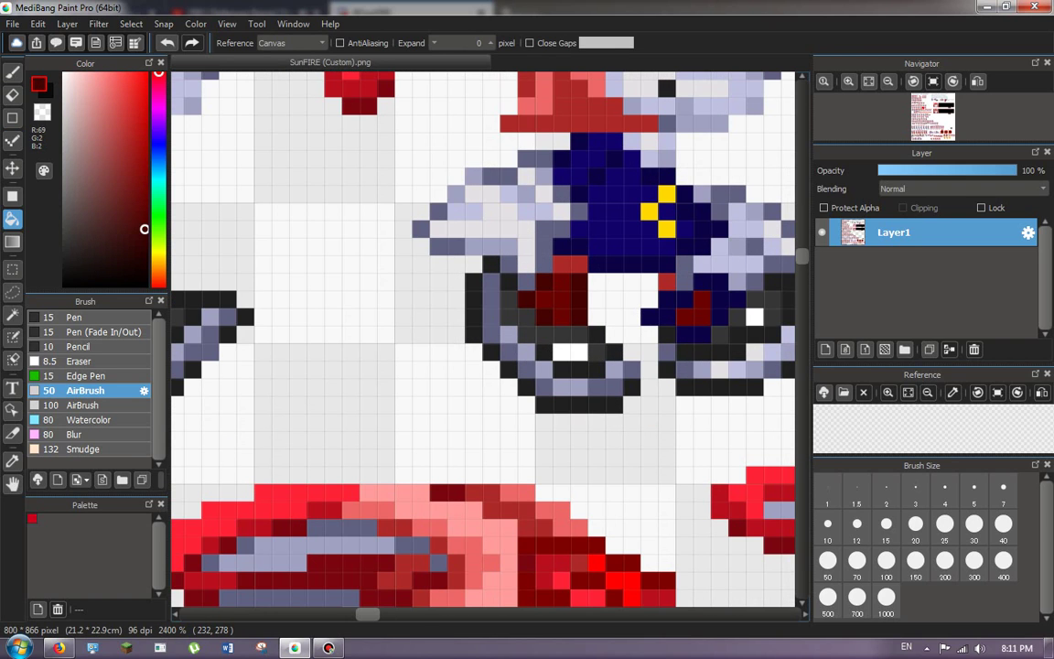
pyautogui.click(683, 300)
pyautogui.click(719, 299)
pyautogui.click(686, 334)
# Fill the navy ankle pixels on both shoes of the eighth walking sprite with dark red (RGB 69, 2, 2).
pyautogui.scroll(-3, 416, 267)
pyautogui.scroll(4, 606, 282)
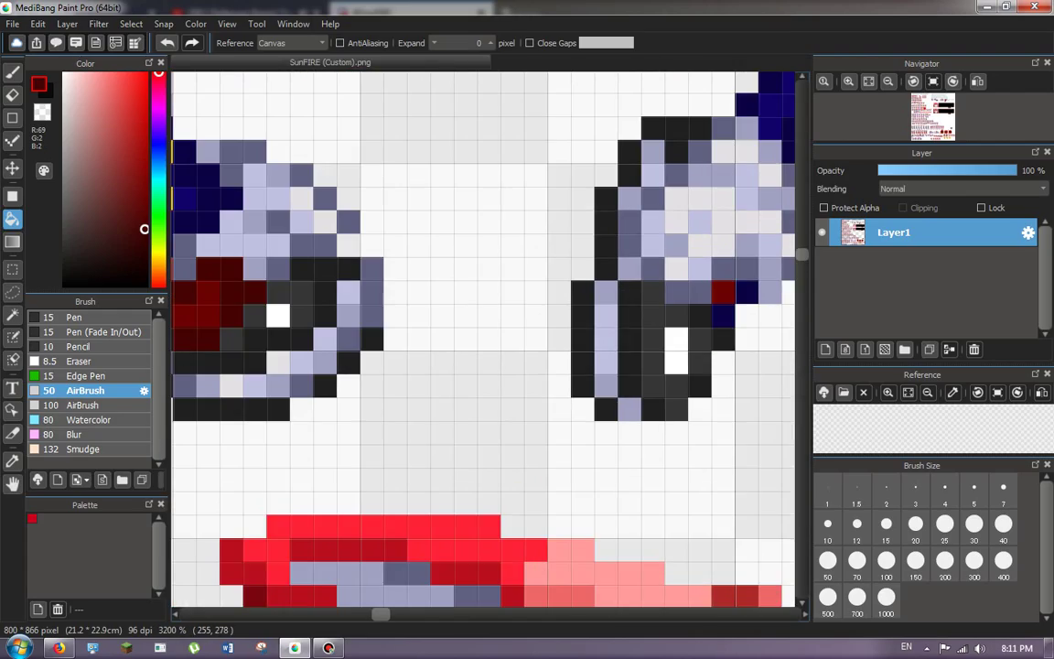
pyautogui.scroll(-4, 483, 339)
pyautogui.scroll(3, 483, 338)
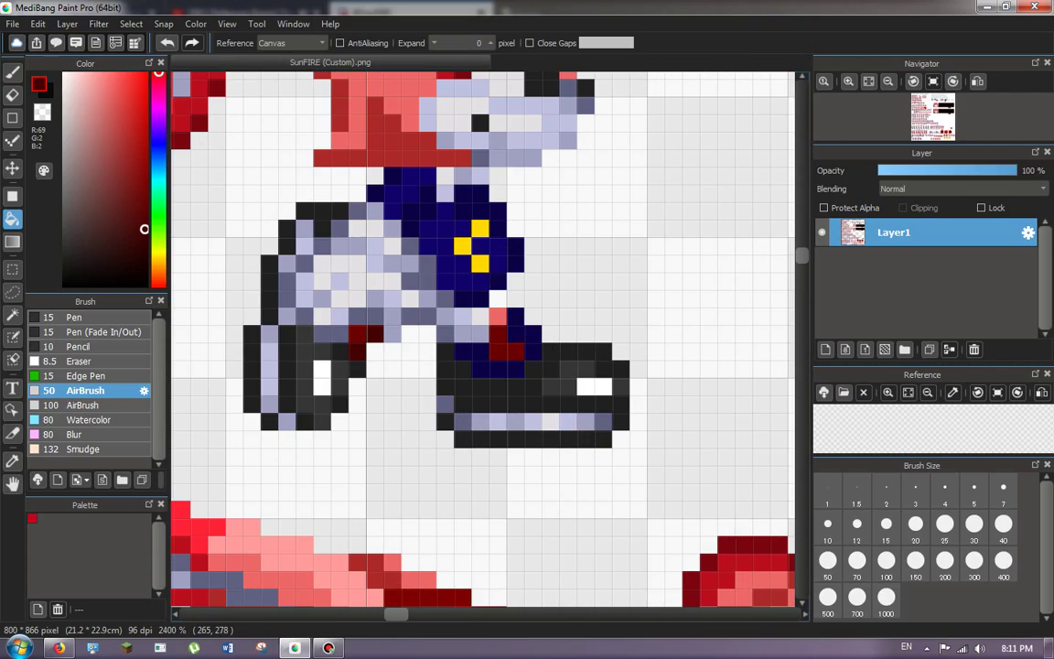
pyautogui.click(471, 358)
pyautogui.scroll(-5, 483, 339)
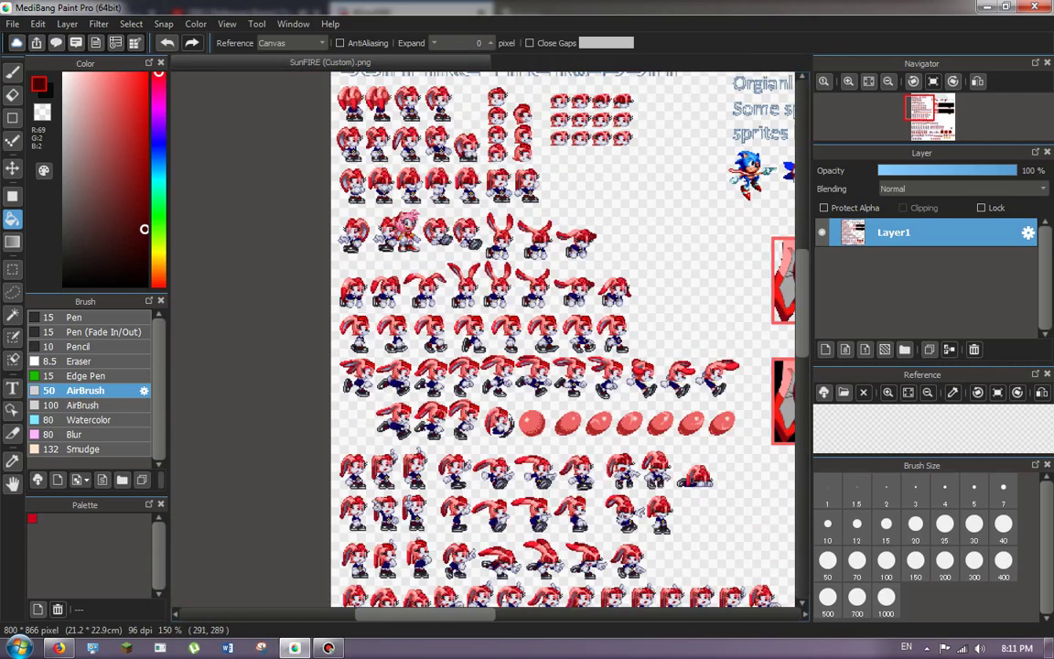
# Fill the navy pixels around both ankles of the first running sprite with dark red (RGB 69, 2, 2).
pyautogui.scroll(5, 483, 339)
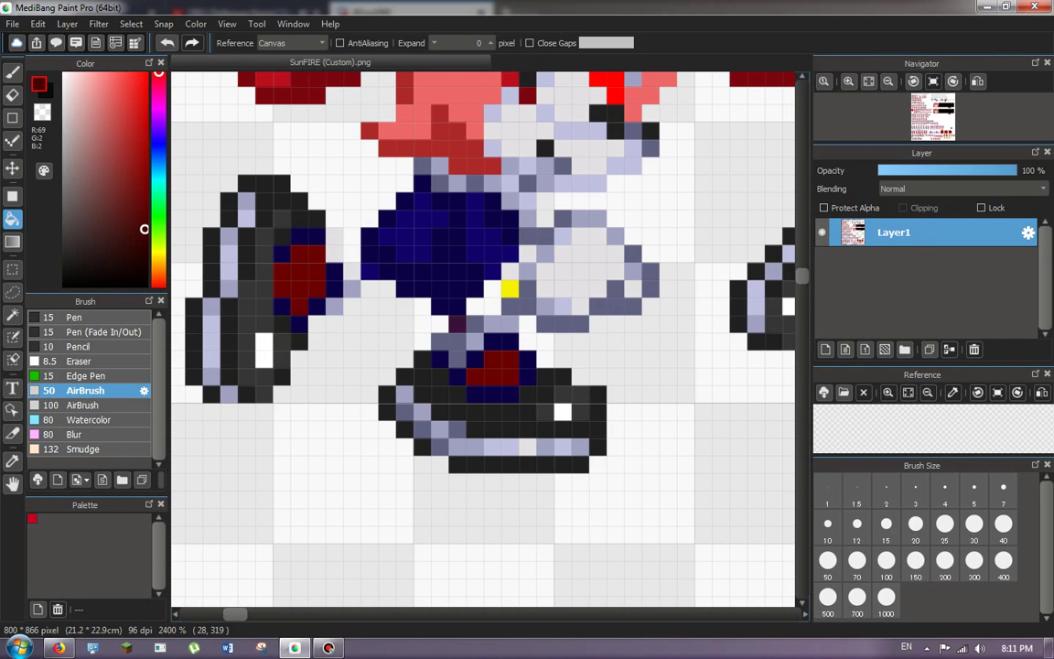
pyautogui.click(474, 393)
pyautogui.click(457, 377)
pyautogui.click(503, 342)
pyautogui.click(528, 365)
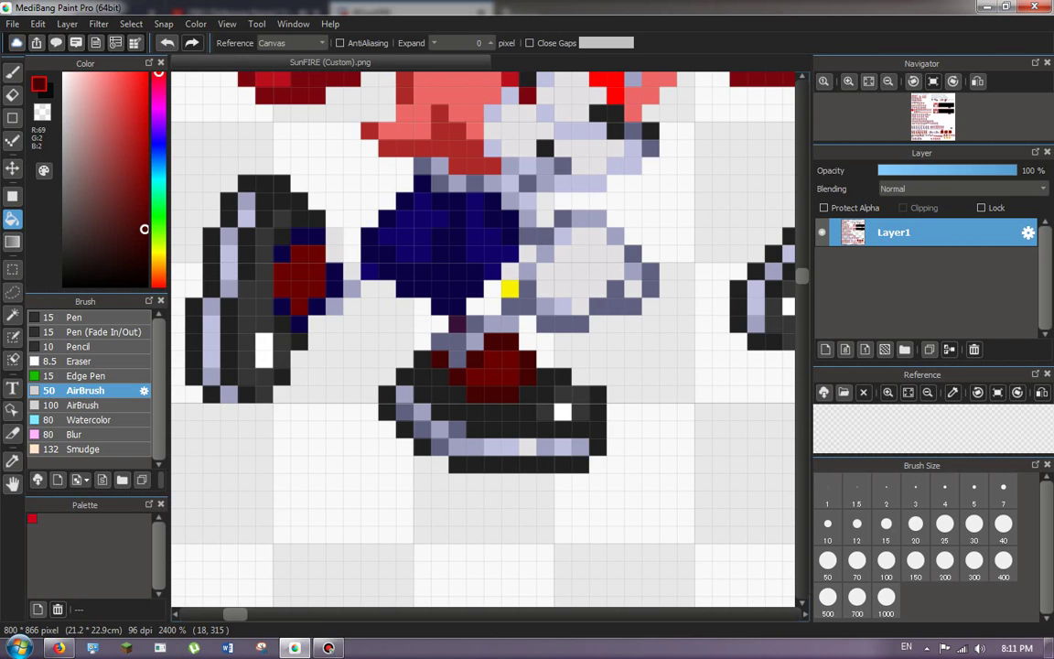
pyautogui.click(333, 280)
pyautogui.click(281, 253)
pyautogui.click(308, 237)
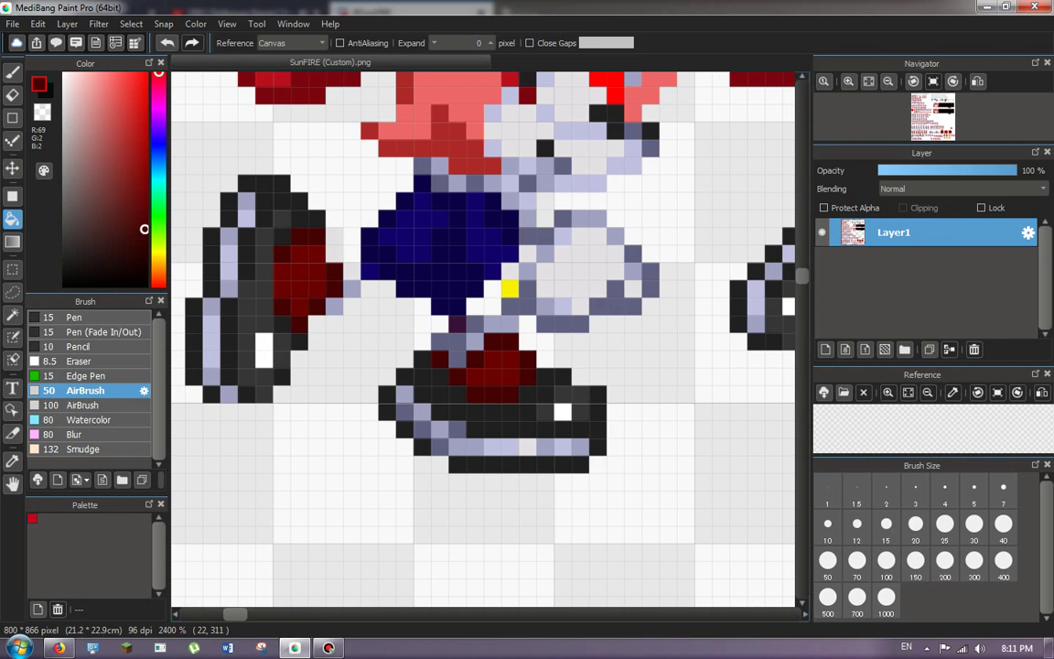
# Paint the navy ankle pixels beside the second running sprite's raised rear shoe dark red, separating them from the blue clothing.
pyautogui.scroll(-3, 393, 317)
pyautogui.scroll(3, 593, 309)
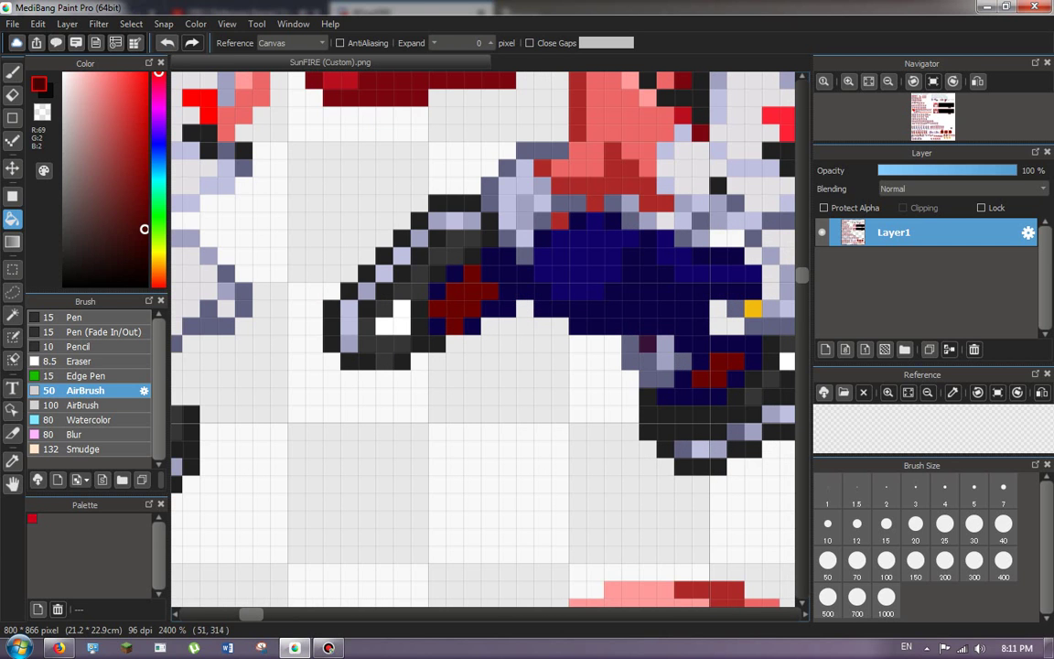
pyautogui.click(12, 141)
pyautogui.moveTo(490, 309)
pyautogui.mouseDown()
pyautogui.moveTo(507, 310)
pyautogui.moveTo(490, 275)
pyautogui.mouseUp()
pyautogui.press('g')
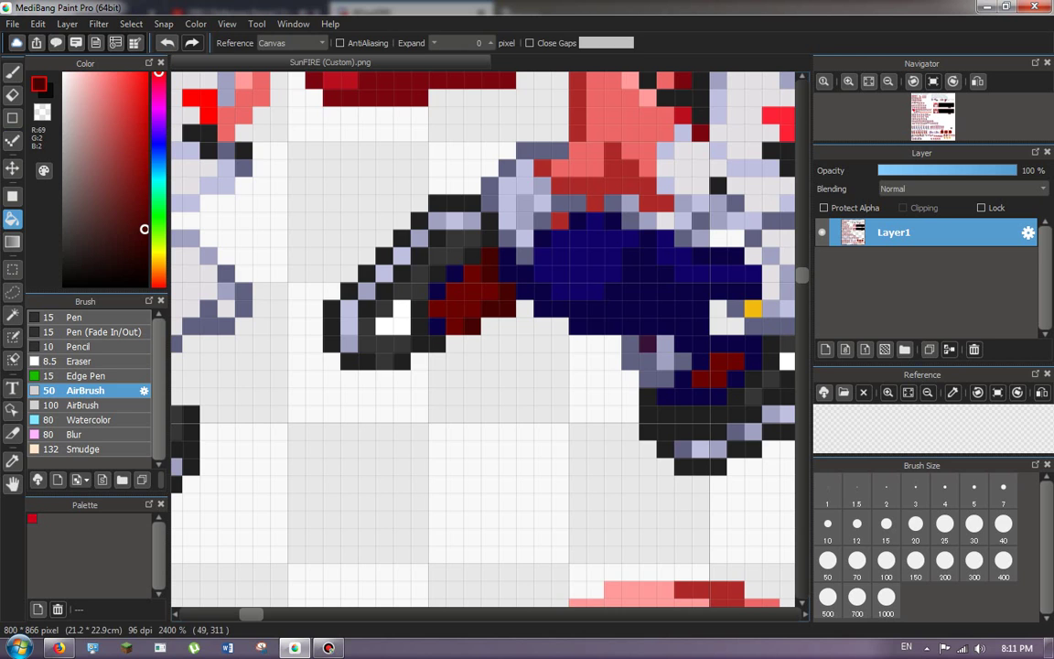
# Recolor the navy ankle pixels on the second running sprite's front shoe dark red (RGB 69, 2, 2).
pyautogui.scroll(-3, 455, 326)
pyautogui.scroll(4, 484, 318)
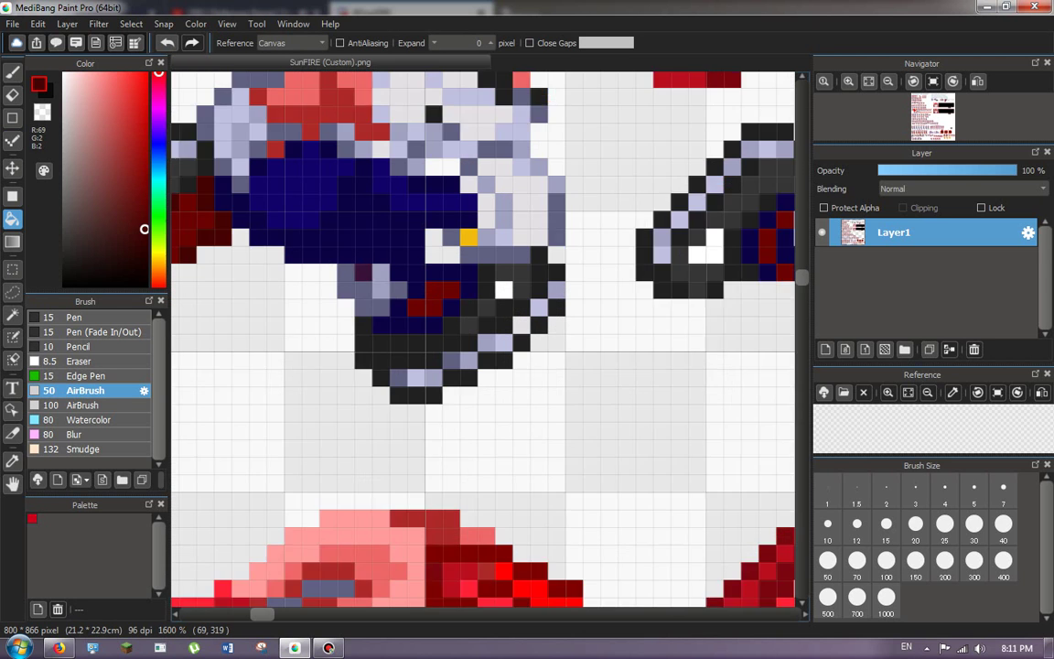
pyautogui.click(404, 325)
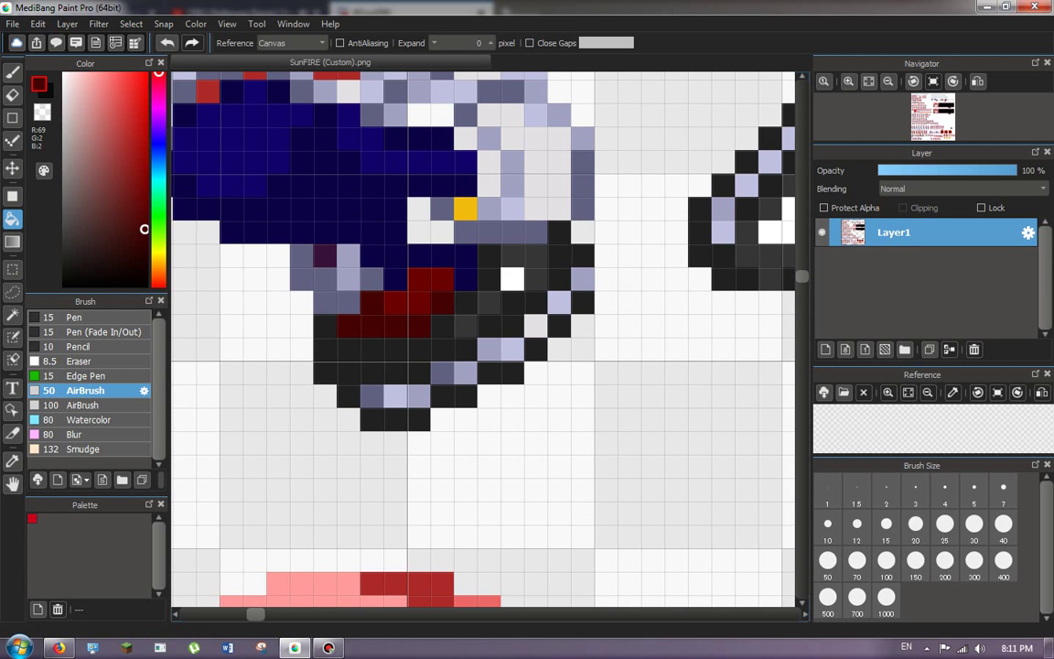
pyautogui.press('b')
pyautogui.moveTo(395, 254)
pyautogui.mouseDown()
pyautogui.moveTo(372, 254)
pyautogui.moveTo(466, 256)
pyautogui.moveTo(466, 278)
pyautogui.mouseUp()
pyautogui.click(395, 278)
# Recolor the navy ankle pixels above the third running sprite's planted front shoe dark red (RGB 69, 2, 2).
pyautogui.scroll(-3, 484, 339)
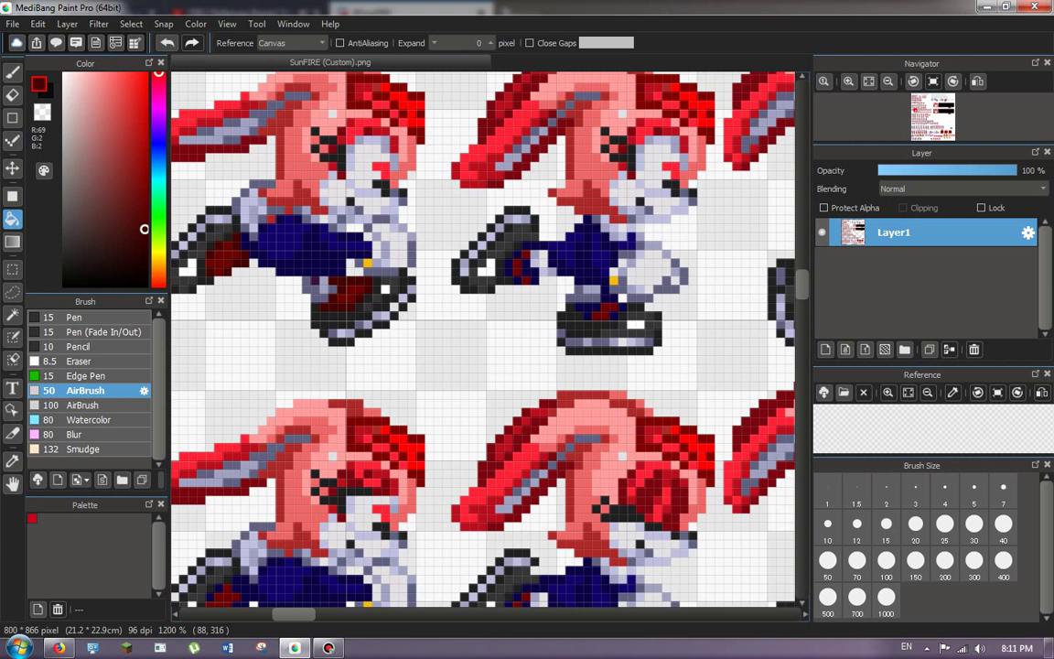
pyautogui.scroll(3, 483, 338)
pyautogui.click(590, 327)
pyautogui.click(657, 322)
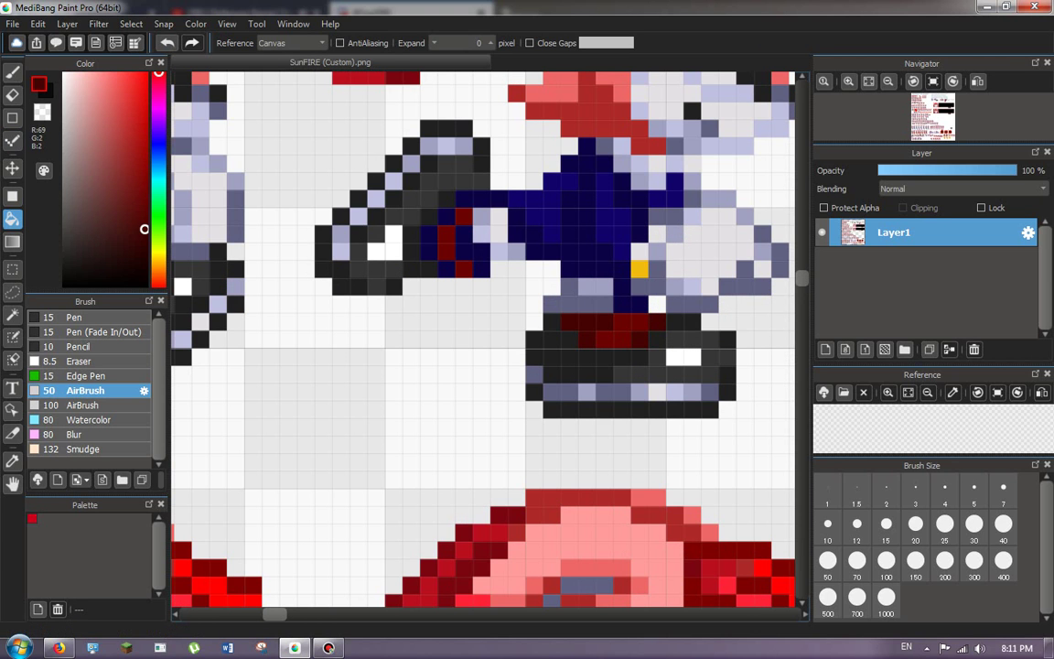
pyautogui.click(12, 141)
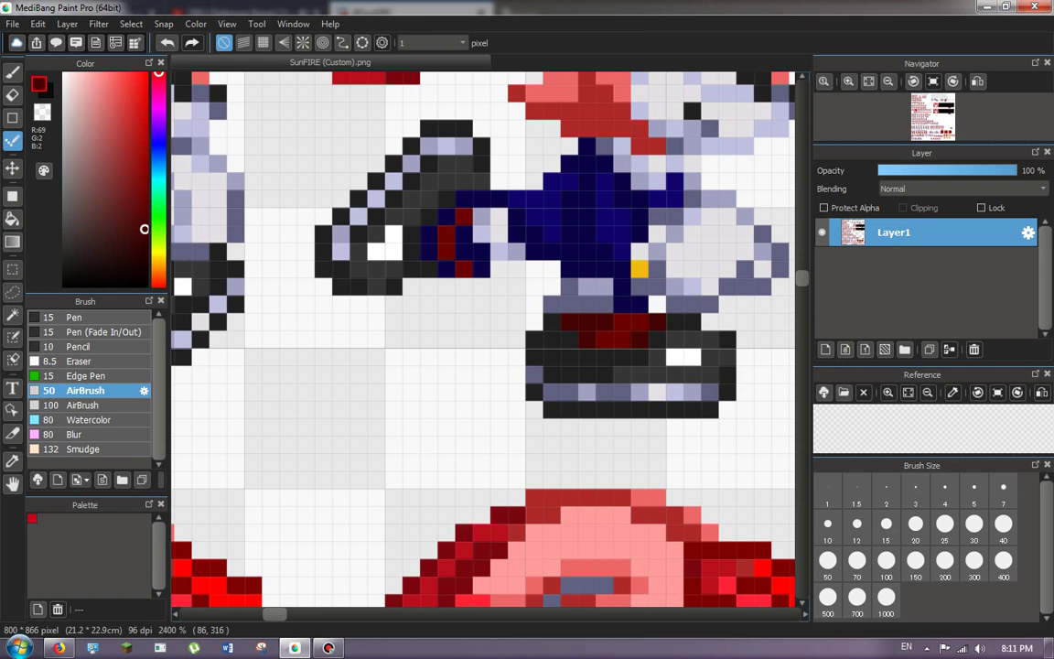
pyautogui.click(11, 219)
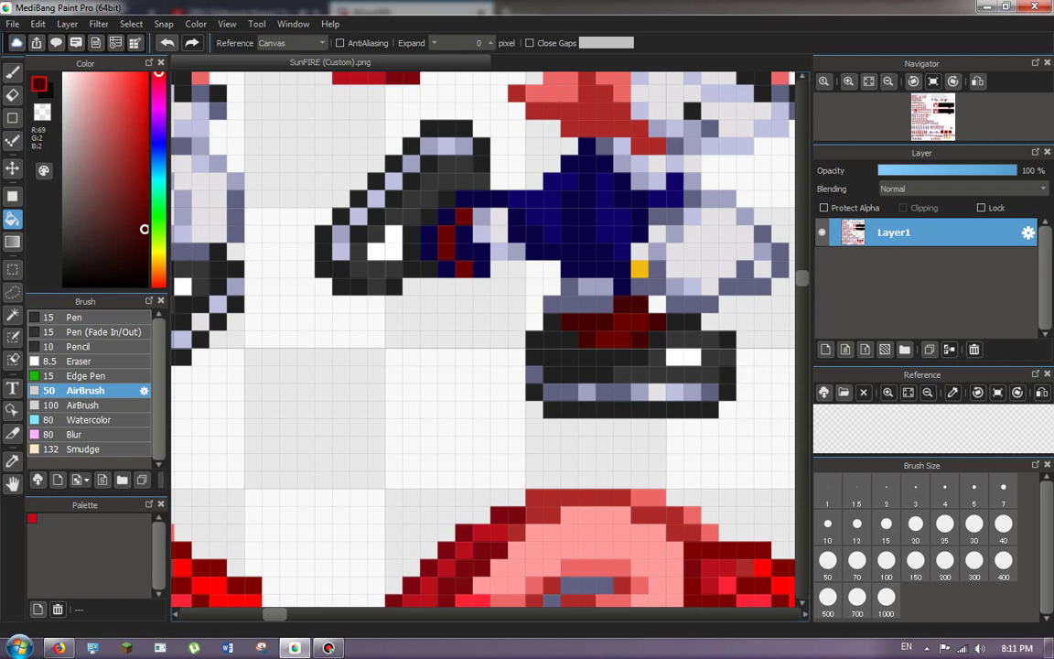
# Recolor the navy ankle pixels on the third running sprite's raised rear shoe dark red, including the pixel bordering the blue leg.
pyautogui.click(466, 249)
pyautogui.click(445, 217)
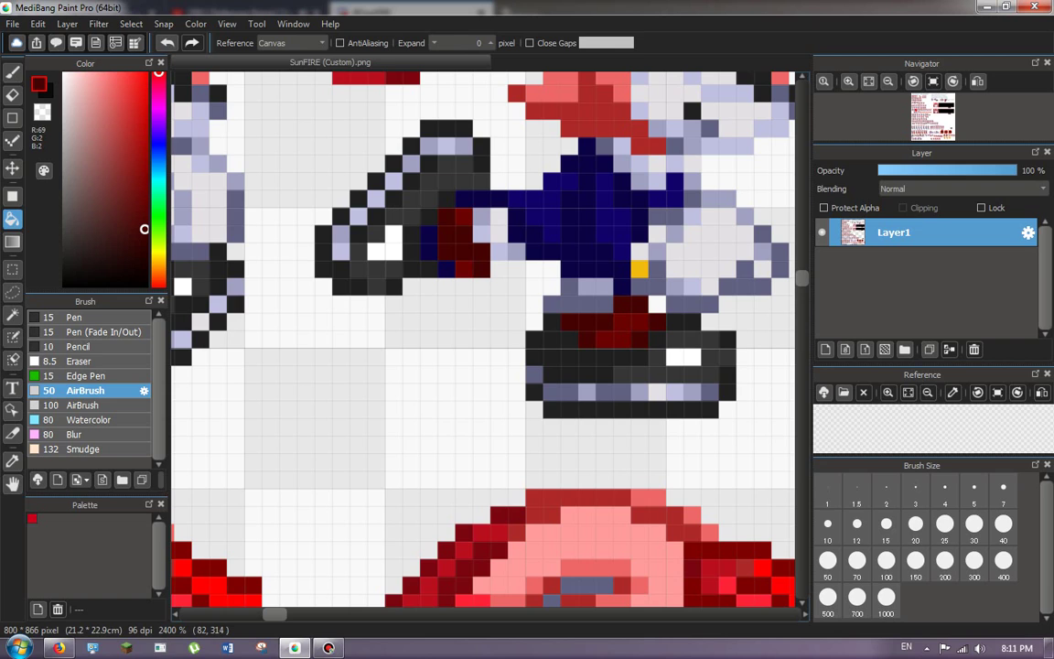
pyautogui.hotkey('ctrl', 'z')
pyautogui.click(429, 249)
pyautogui.click(445, 269)
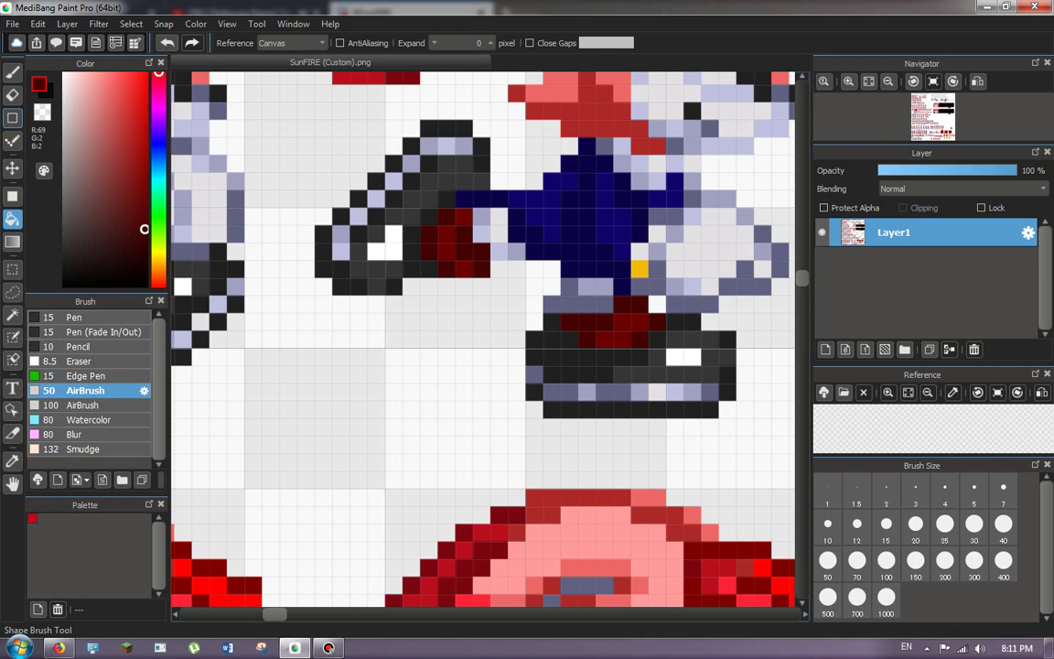
pyautogui.click(13, 140)
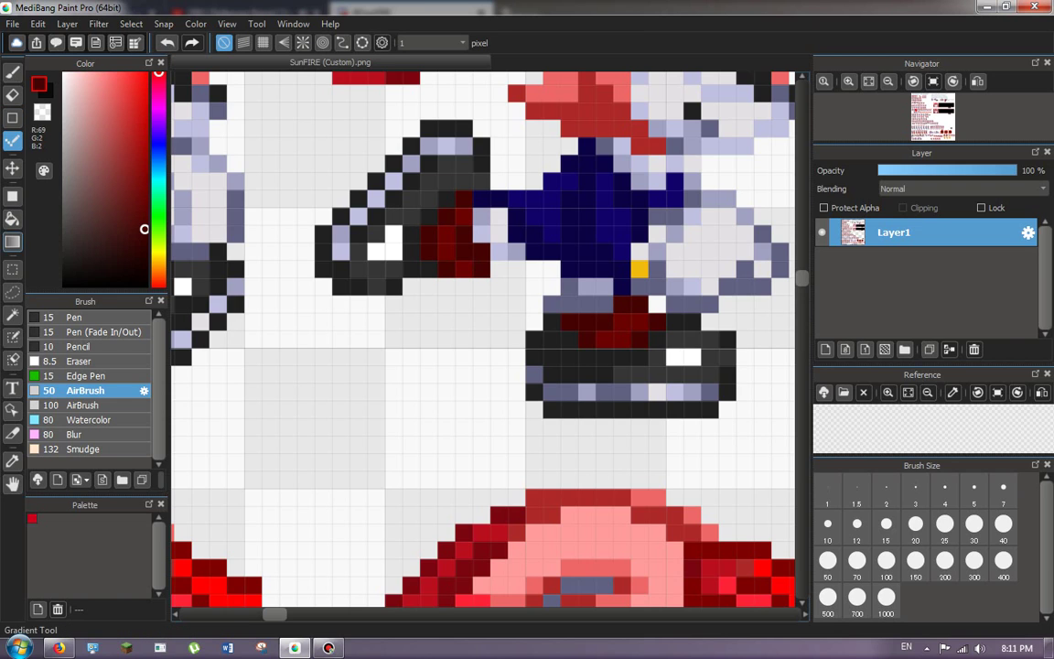
pyautogui.click(13, 218)
pyautogui.scroll(-5, 387, 243)
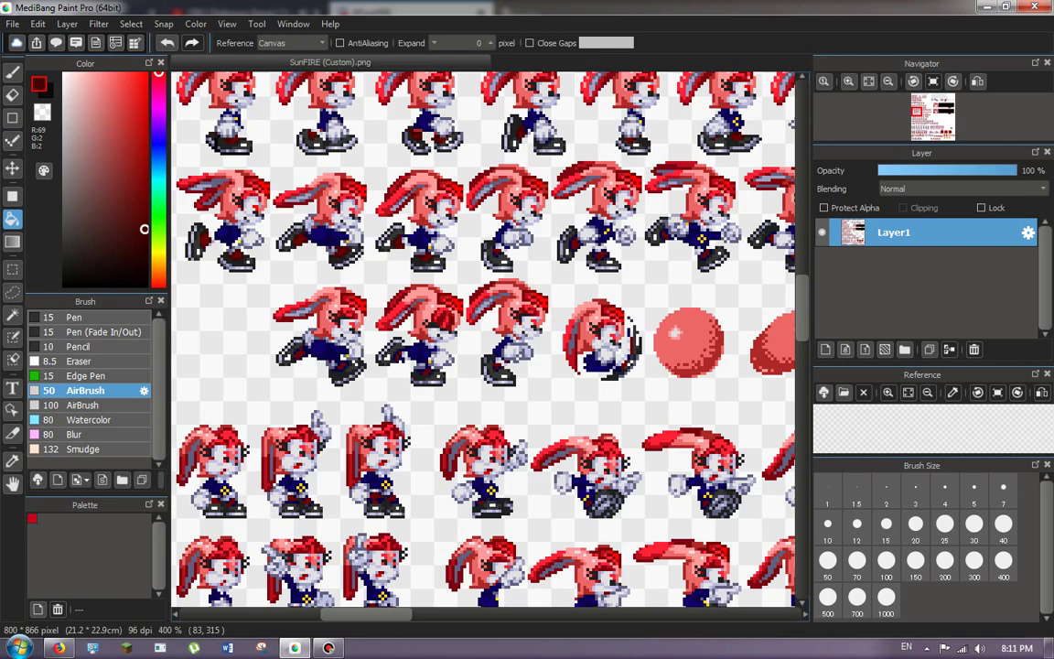
# Recolor the navy ankle pixels on the fourth running sprite's shoe dark red (RGB 69, 2, 2).
pyautogui.scroll(6, 511, 245)
pyautogui.click(381, 372)
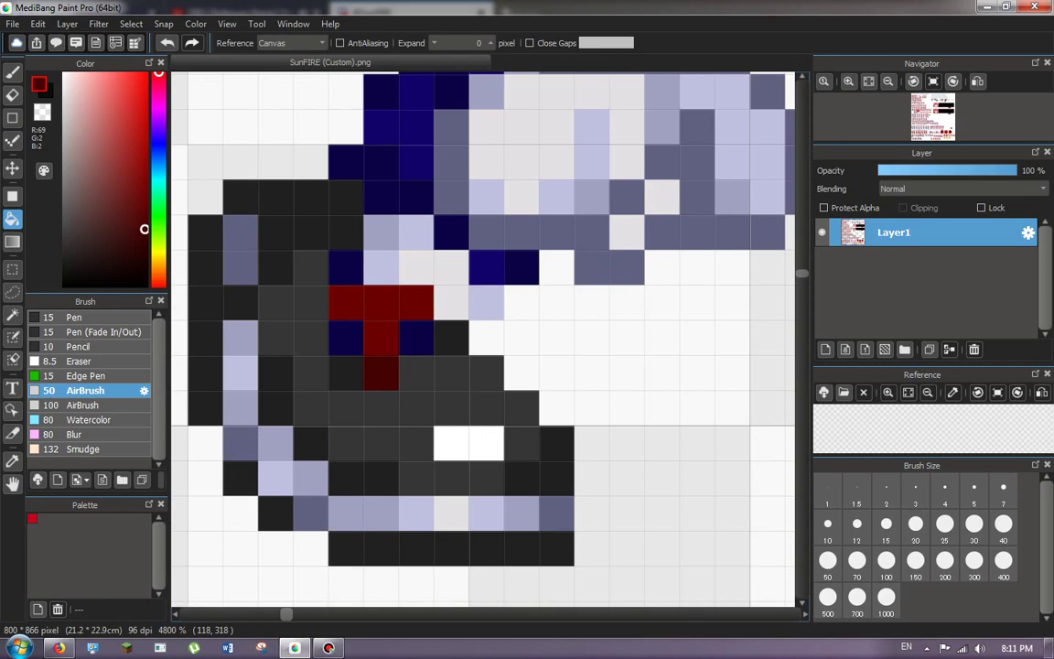
pyautogui.click(417, 338)
pyautogui.click(346, 337)
pyautogui.click(346, 267)
pyautogui.scroll(-4, 347, 270)
# Recolor the navy pixels outlining the fifth running sprite's raised rear ankle dark red.
pyautogui.scroll(4, 548, 266)
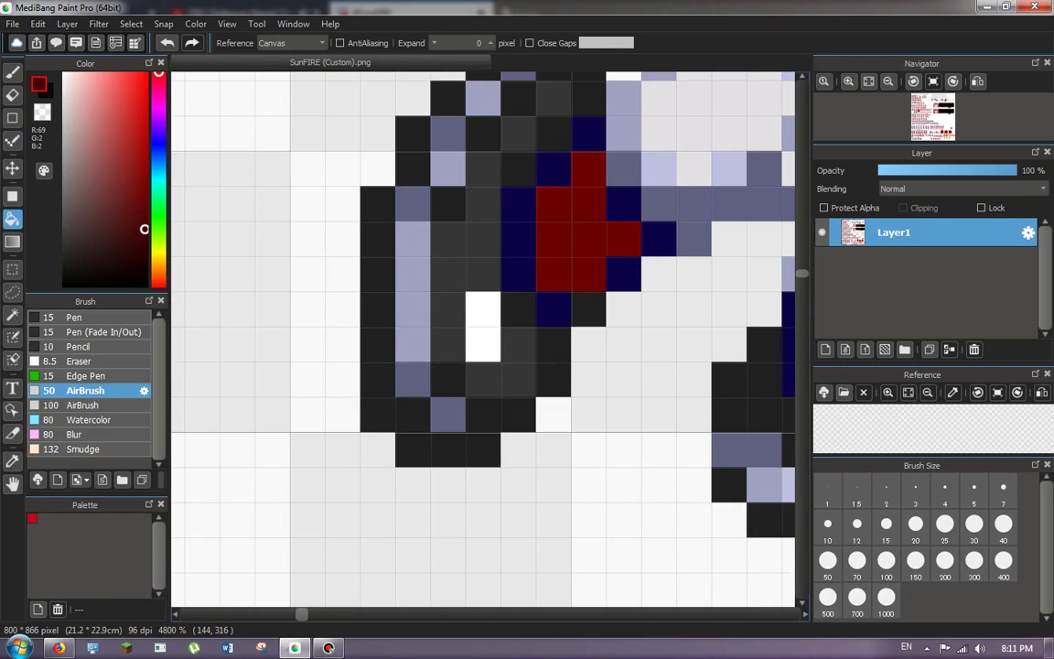
pyautogui.click(554, 274)
pyautogui.click(518, 274)
pyautogui.hotkey('ctrl', 'z')
pyautogui.hotkey('ctrl', 'z')
pyautogui.click(518, 274)
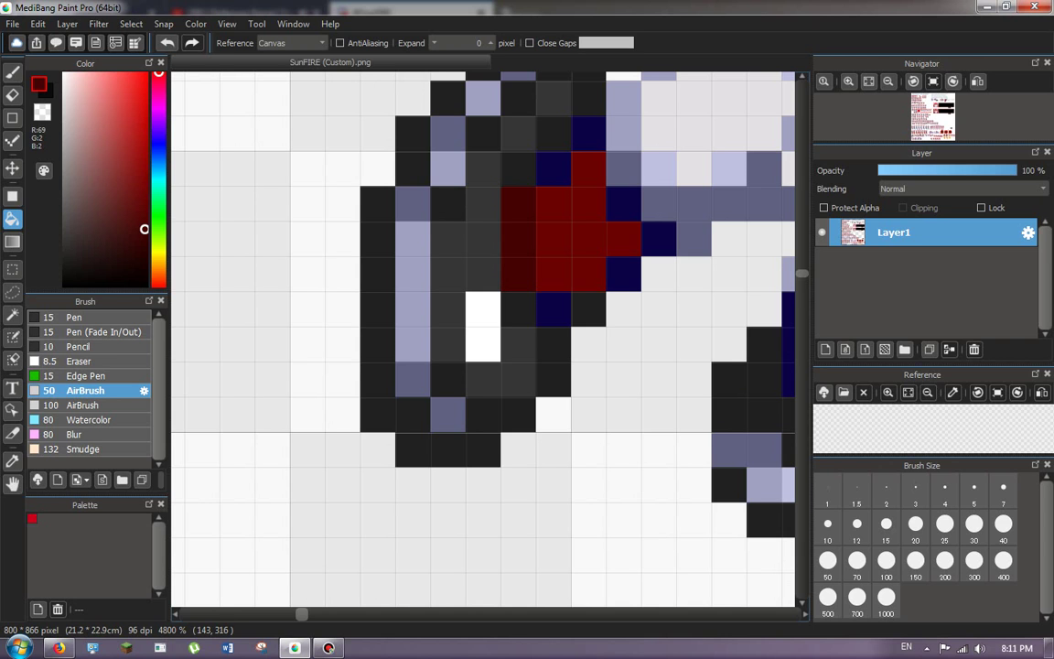
pyautogui.click(554, 309)
pyautogui.click(624, 273)
pyautogui.click(658, 239)
pyautogui.click(624, 203)
pyautogui.click(553, 168)
pyautogui.scroll(-4, 526, 192)
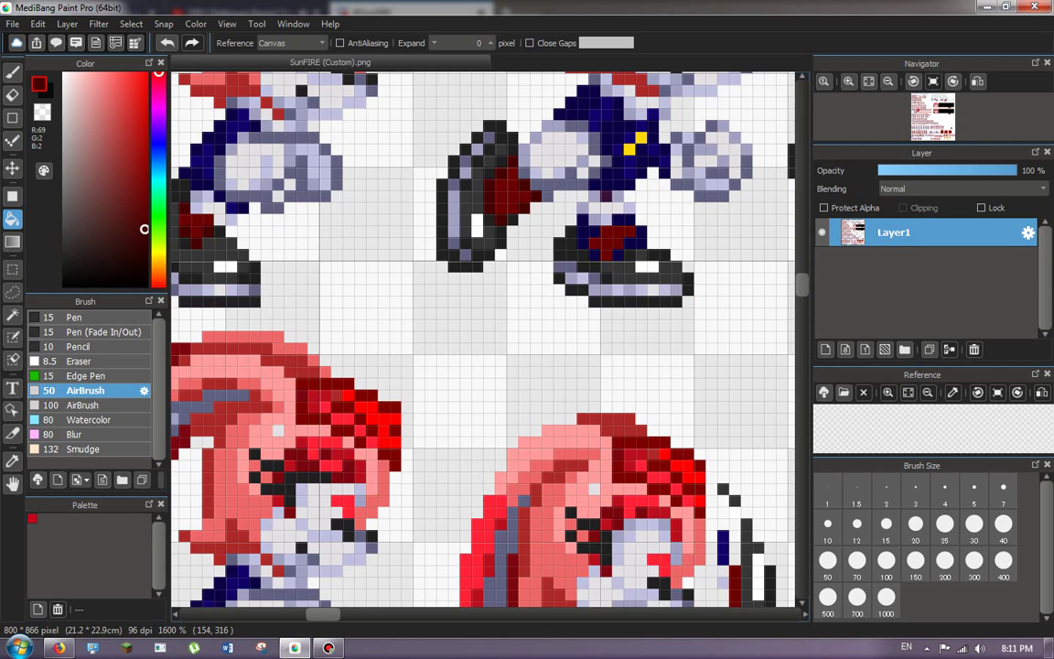
# Recolor the navy ankle pixels around the fifth running sprite's planted front shoe dark red.
pyautogui.scroll(4, 610, 261)
pyautogui.click(624, 318)
pyautogui.click(682, 283)
pyautogui.click(640, 213)
pyautogui.click(525, 248)
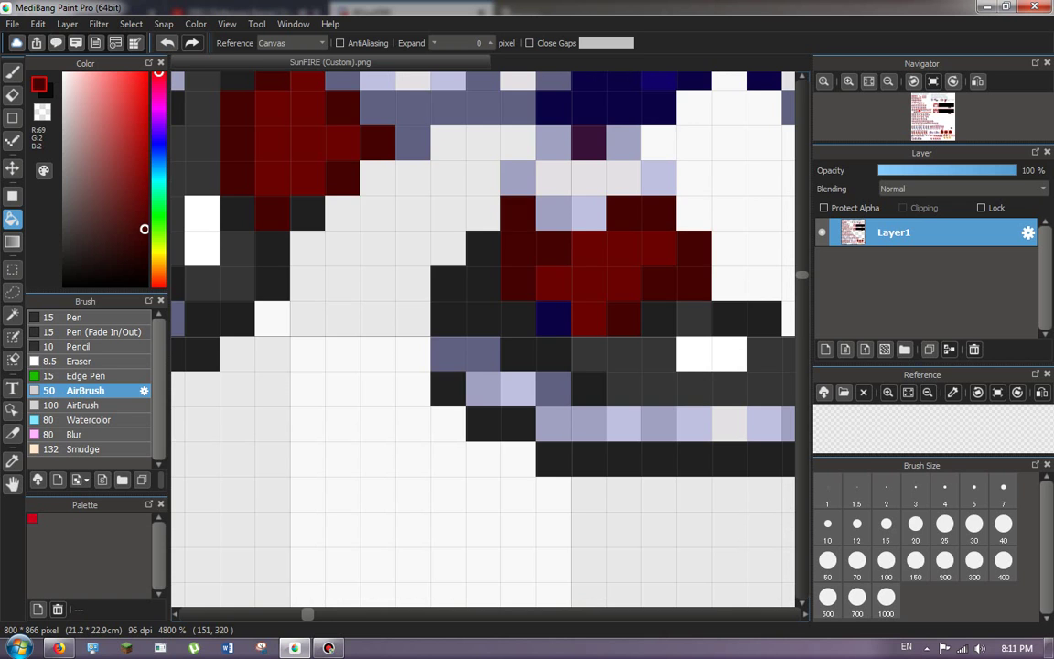
pyautogui.click(553, 317)
pyautogui.scroll(-4, 444, 260)
# Fill the navy ankle pixels bordering the sixth running sprite's front shoe with dark red (RGB 69, 2, 2).
pyautogui.scroll(4, 711, 265)
pyautogui.click(629, 222)
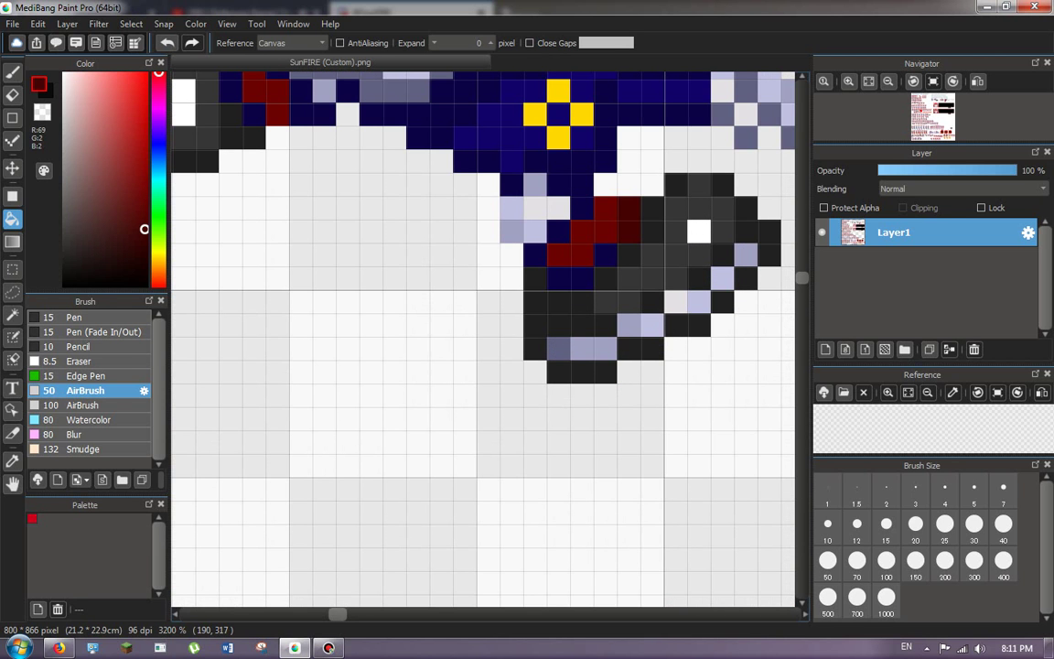
pyautogui.click(606, 254)
pyautogui.click(575, 277)
pyautogui.click(535, 253)
# Paint the navy pixels joining the sixth running sprite's front ankle to its clothing dark red one by one, keeping the clothing blue.
pyautogui.click(570, 173)
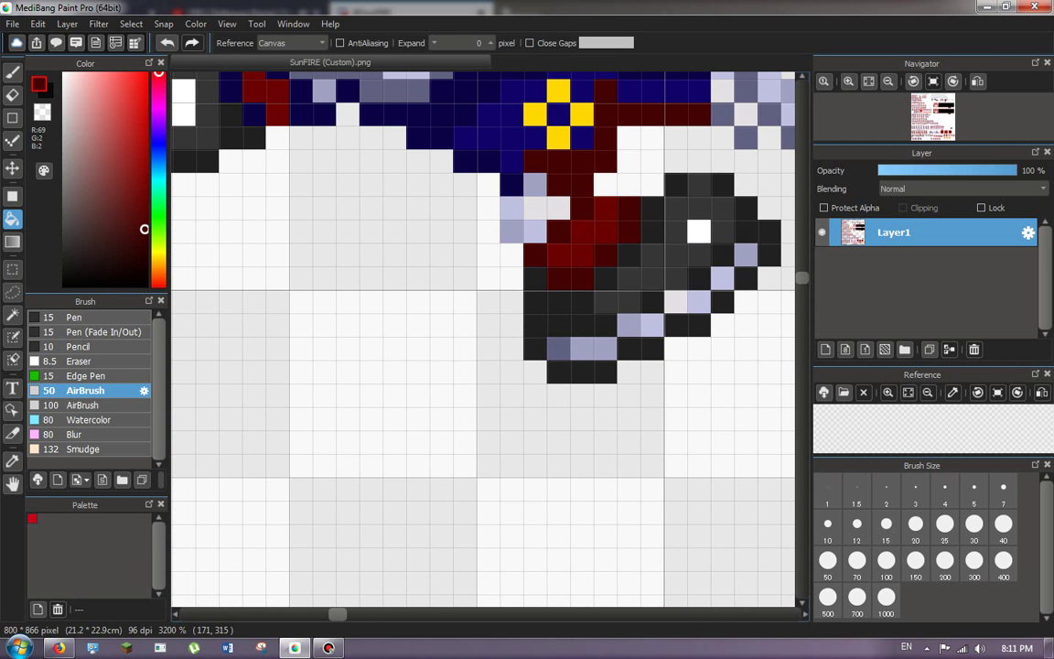
pyautogui.click(12, 141)
pyautogui.hotkey('ctrl', 'z')
pyautogui.click(582, 207)
pyautogui.click(558, 185)
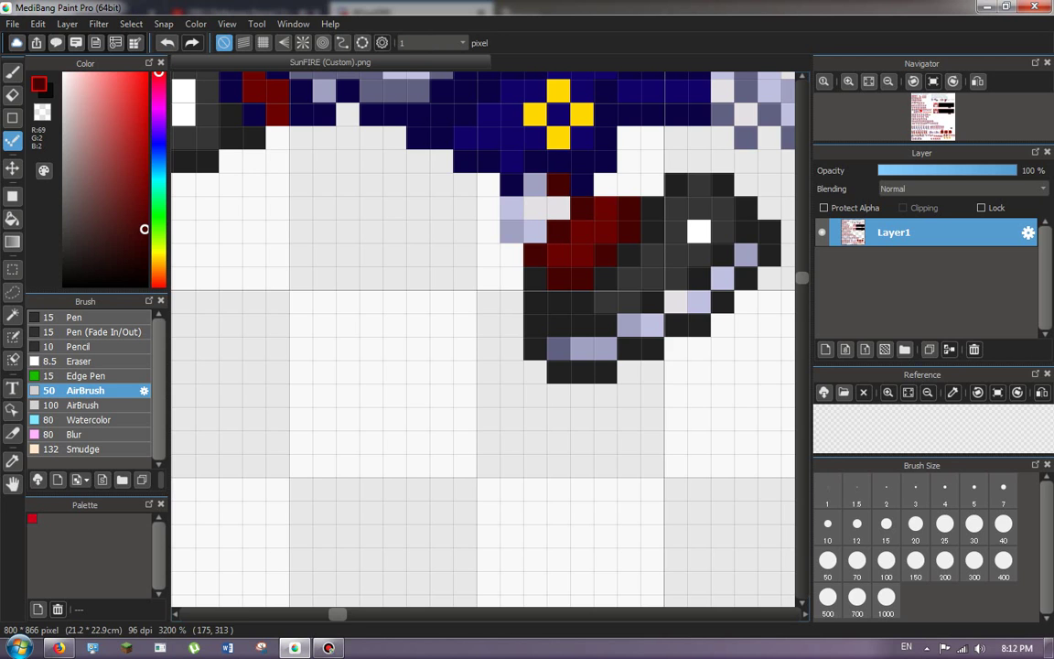
# Paint the navy pixels surrounding the sixth running sprite's raised rear ankle dark red, including those bordering the blue leg.
pyautogui.scroll(-4, 622, 204)
pyautogui.scroll(5, 541, 143)
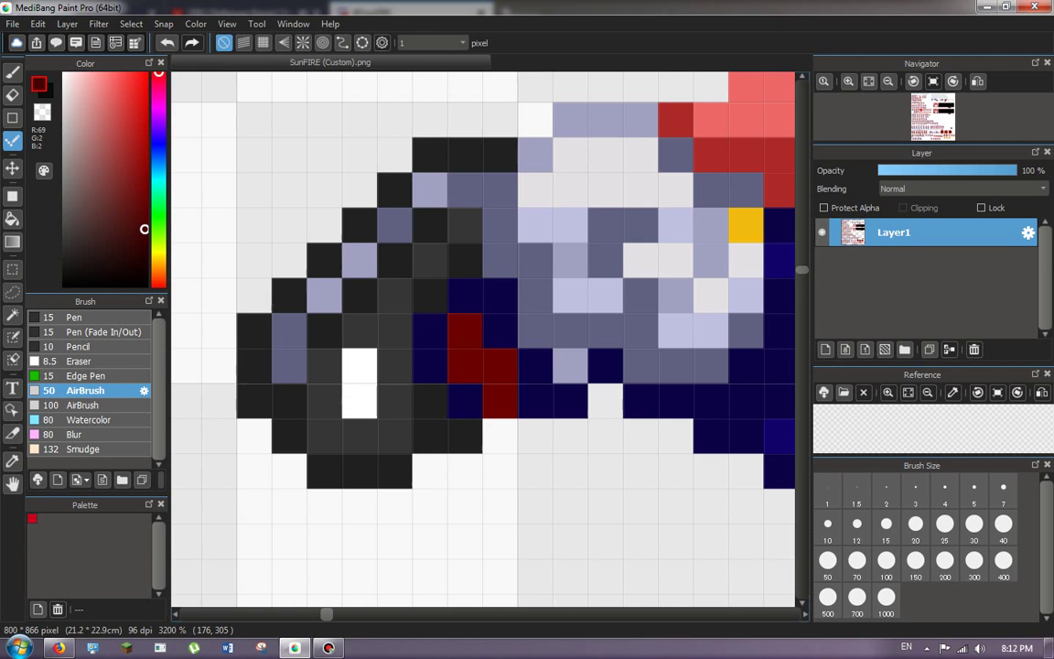
pyautogui.moveTo(570, 400); pyautogui.dragTo(535, 365)
pyautogui.moveTo(500, 331)
pyautogui.mouseDown()
pyautogui.moveTo(500, 295)
pyautogui.moveTo(464, 296)
pyautogui.mouseUp()
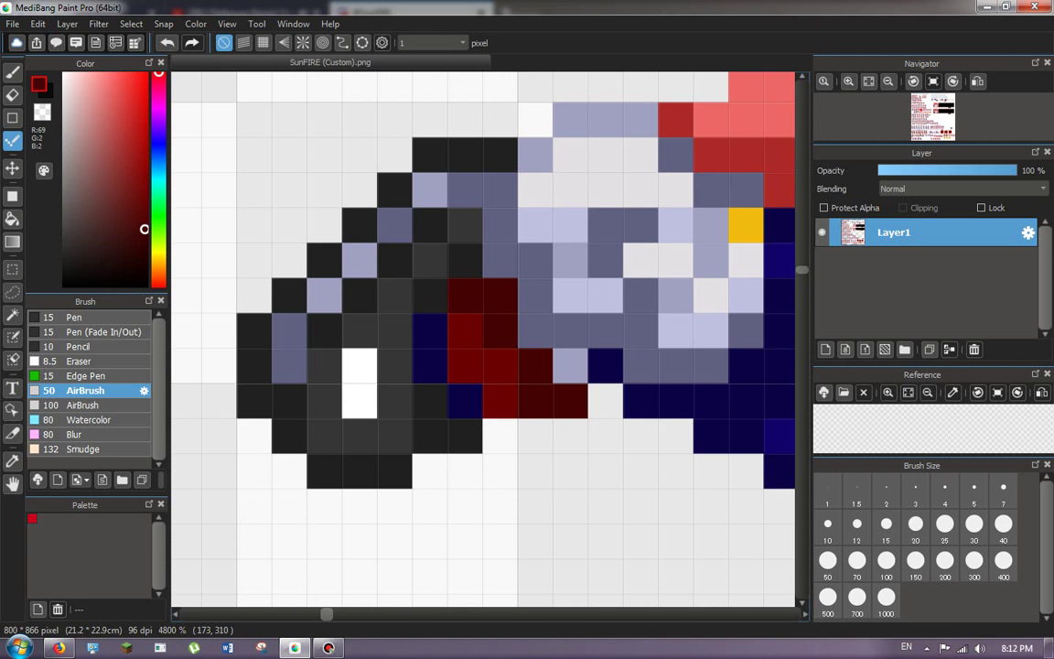
pyautogui.moveTo(430, 331); pyautogui.dragTo(430, 366)
pyautogui.click(465, 400)
# Fill the navy ankle pixels on both of the seventh running sprite's shoes with dark red.
pyautogui.click(12, 219)
pyautogui.scroll(-10, 567, 297)
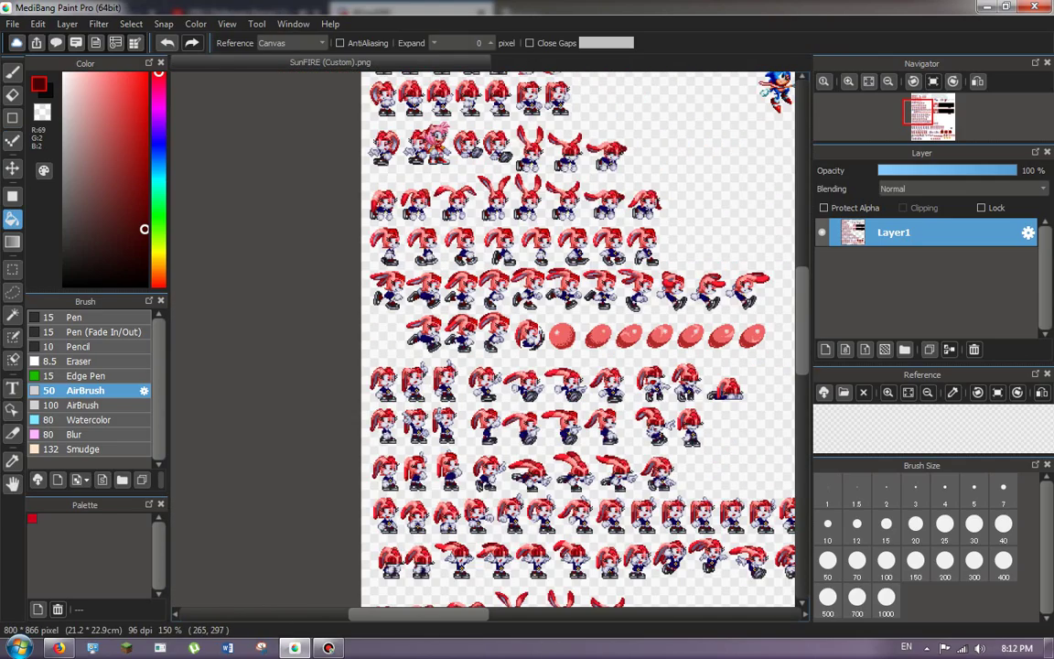
pyautogui.scroll(8, 576, 338)
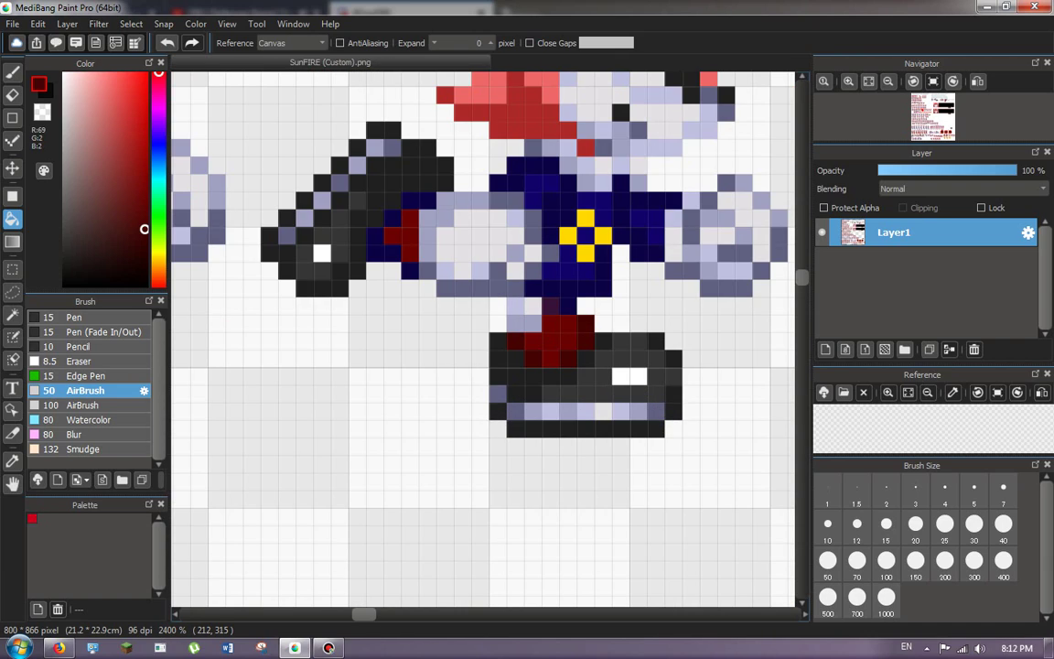
pyautogui.click(382, 245)
pyautogui.click(414, 202)
pyautogui.scroll(-6, 416, 206)
# Recolor the navy ankle pixels along the eighth running sprite's shoe dark red.
pyautogui.scroll(6, 486, 254)
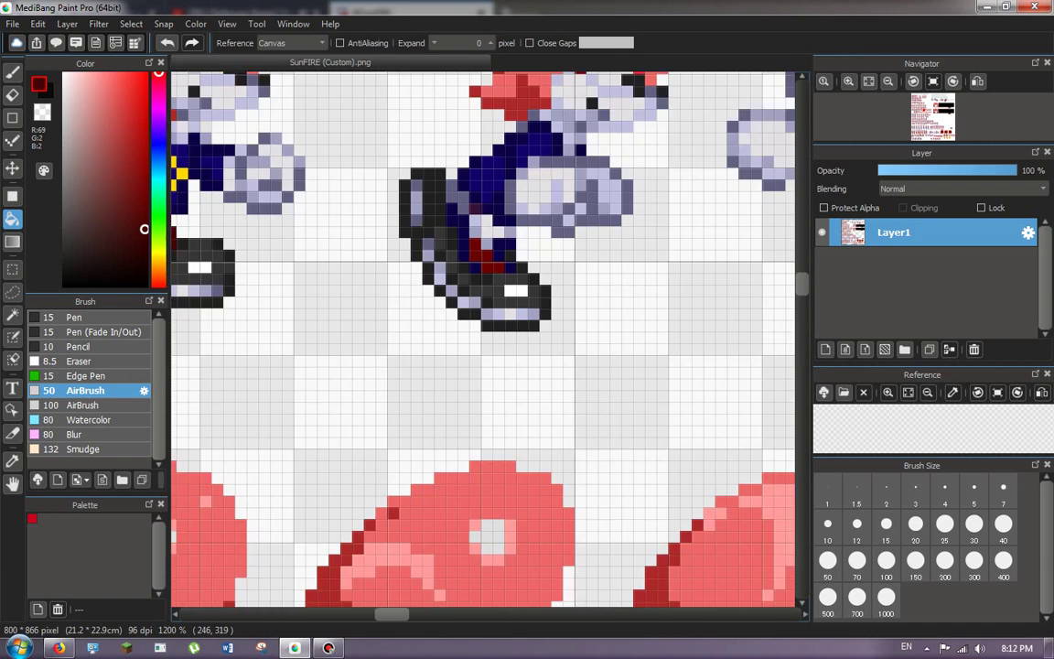
pyautogui.click(469, 251)
pyautogui.click(522, 257)
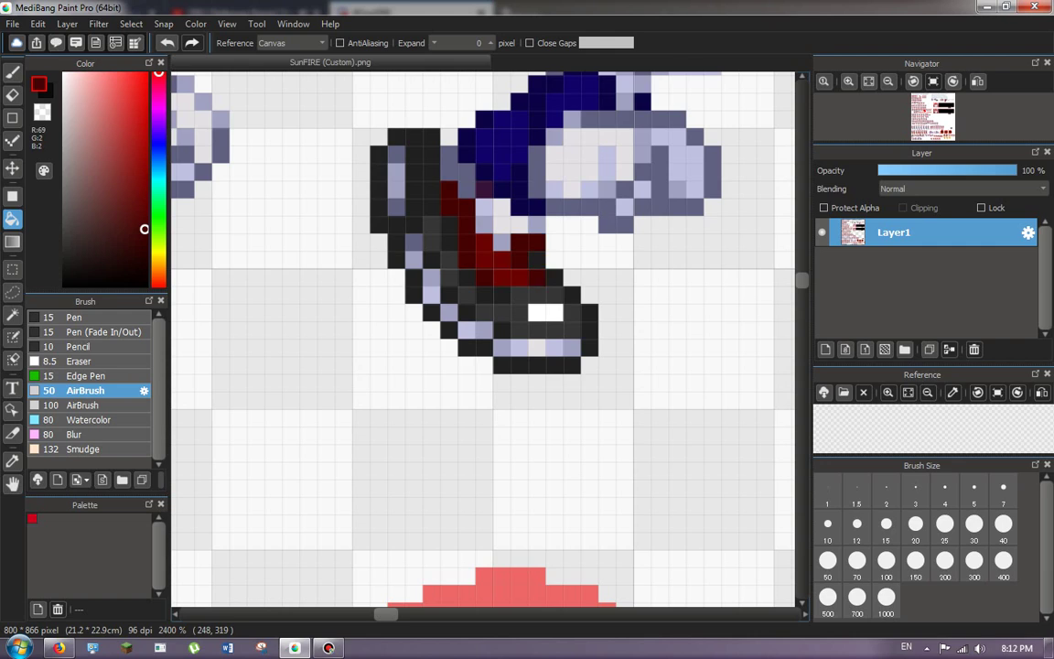
pyautogui.scroll(-5, 483, 338)
# Recolor the navy ankle pixels on the front shoes of the last three sprites in the running row dark red.
pyautogui.scroll(6, 483, 339)
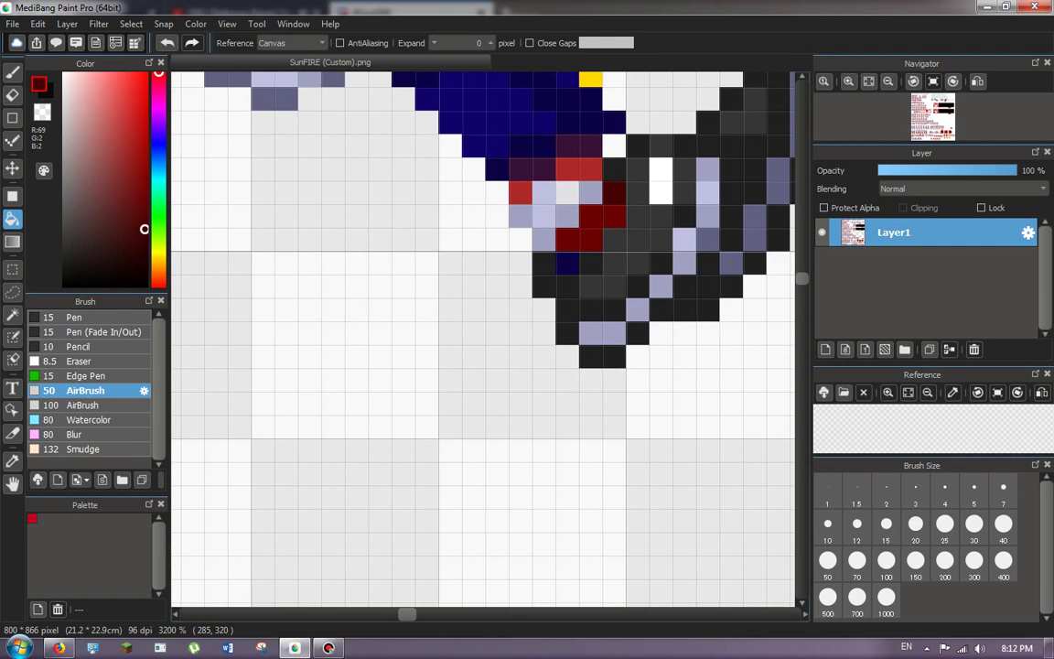
pyautogui.scroll(-5, 510, 237)
pyautogui.scroll(7, 590, 263)
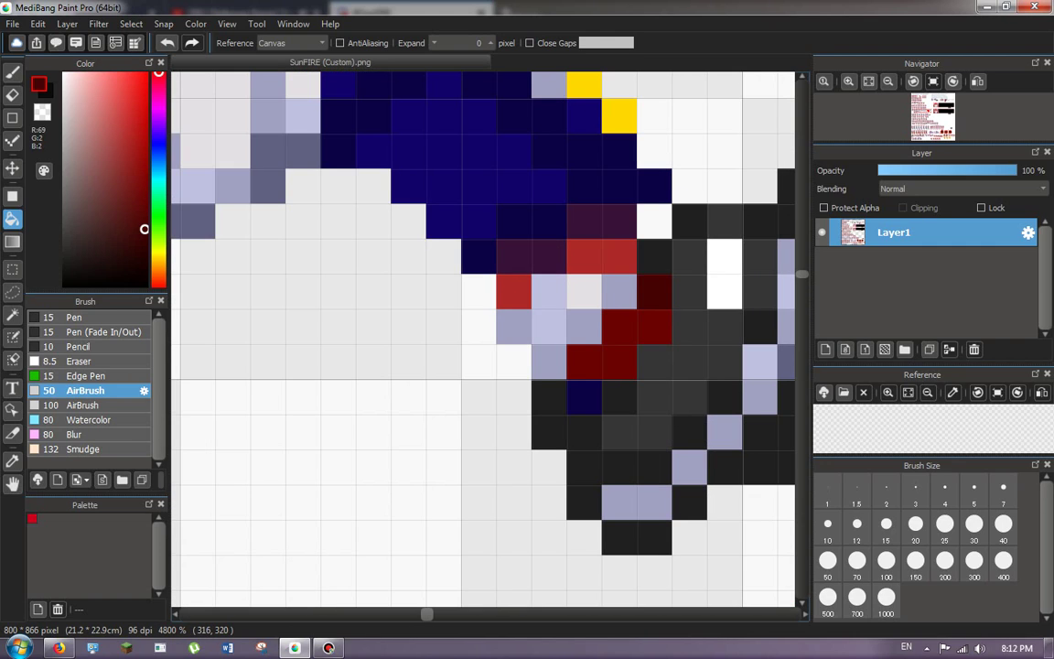
pyautogui.scroll(-6, 527, 355)
pyautogui.scroll(3, 527, 355)
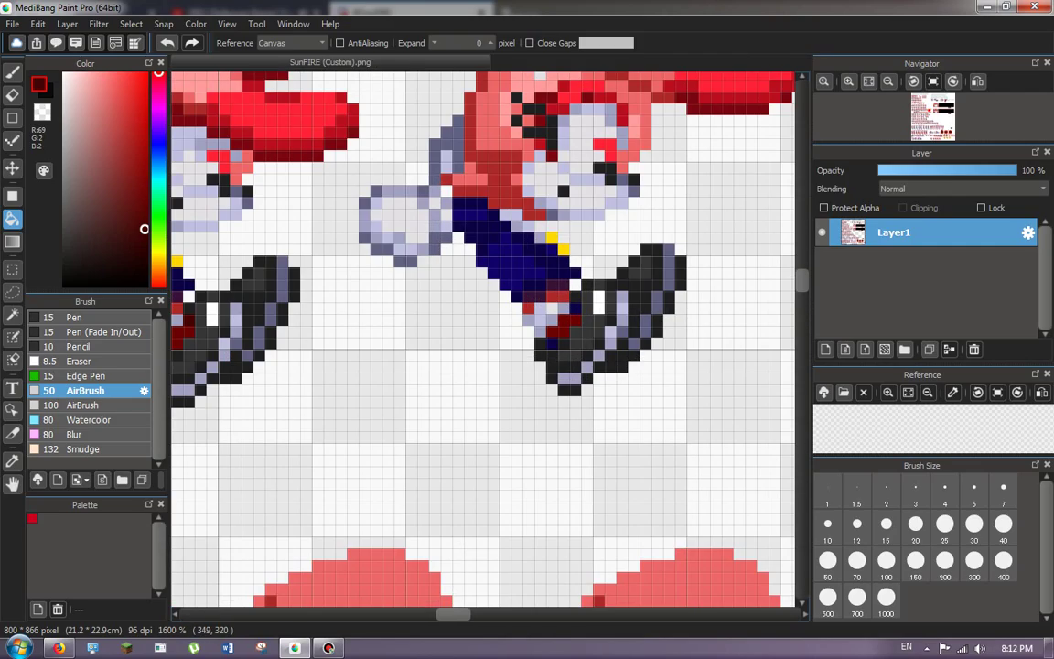
pyautogui.scroll(-6, 483, 338)
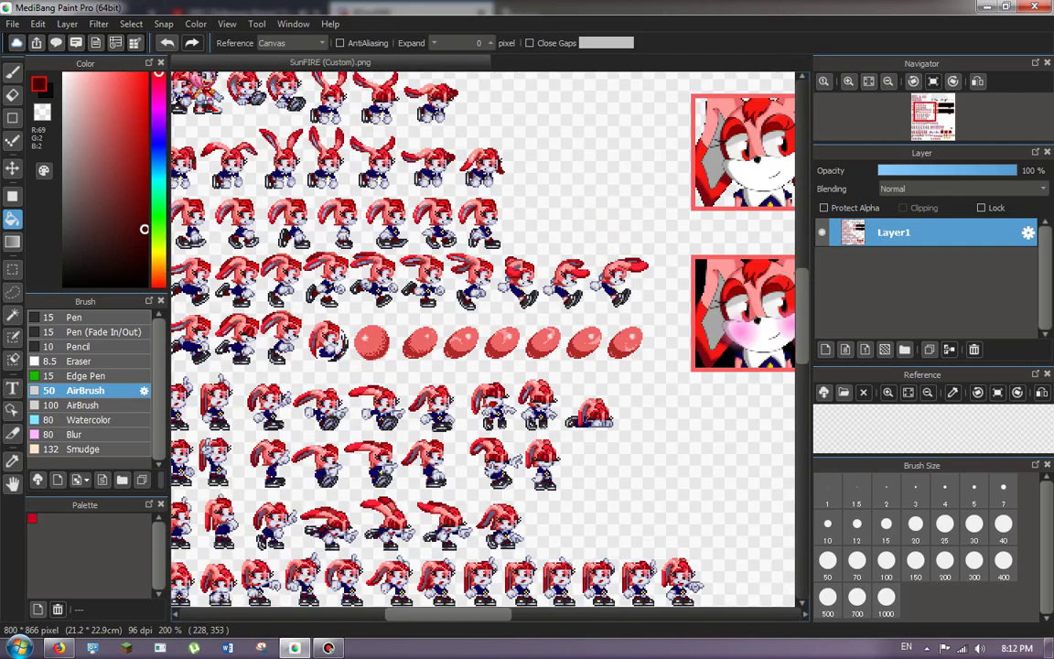
# Recolor the navy ankle pixels on both shoes of the first running sprite in the row with the red balls dark red.
pyautogui.scroll(3, 483, 339)
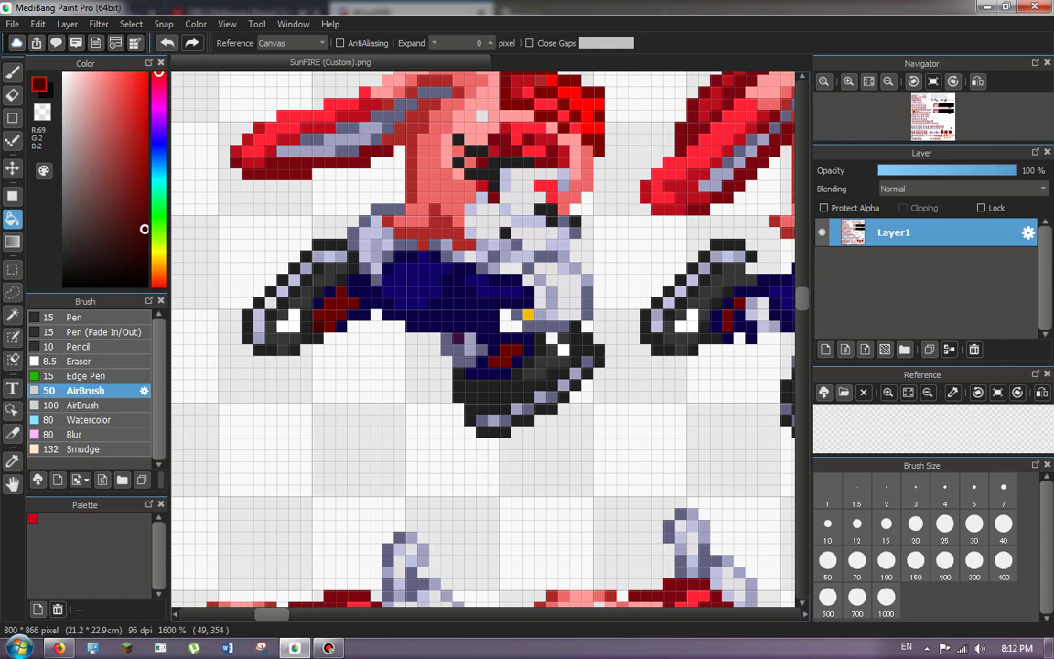
pyautogui.click(12, 141)
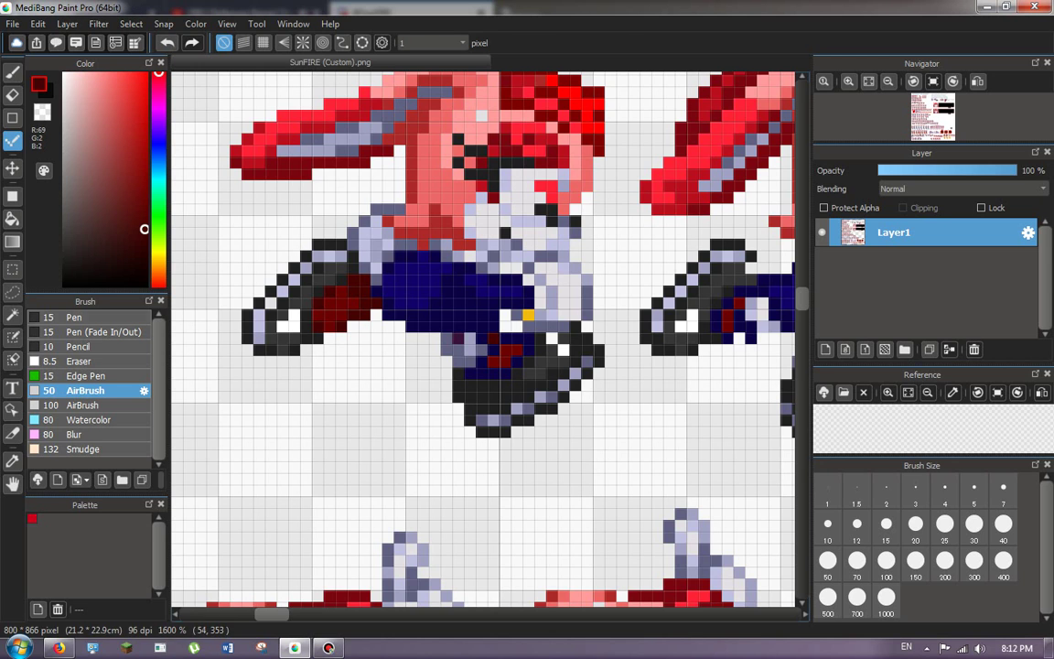
pyautogui.click(13, 218)
pyautogui.click(527, 349)
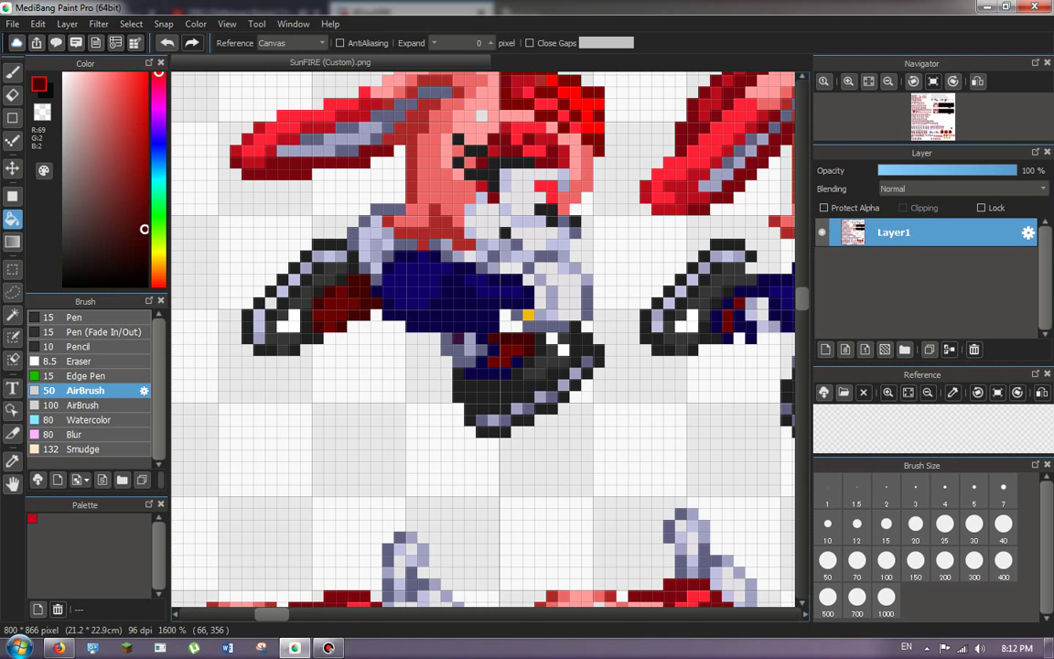
pyautogui.click(494, 373)
pyautogui.scroll(-3, 489, 366)
# Fill the navy ankle pixels above the planted shoe of the ball row's second running sprite with dark red.
pyautogui.scroll(4, 545, 332)
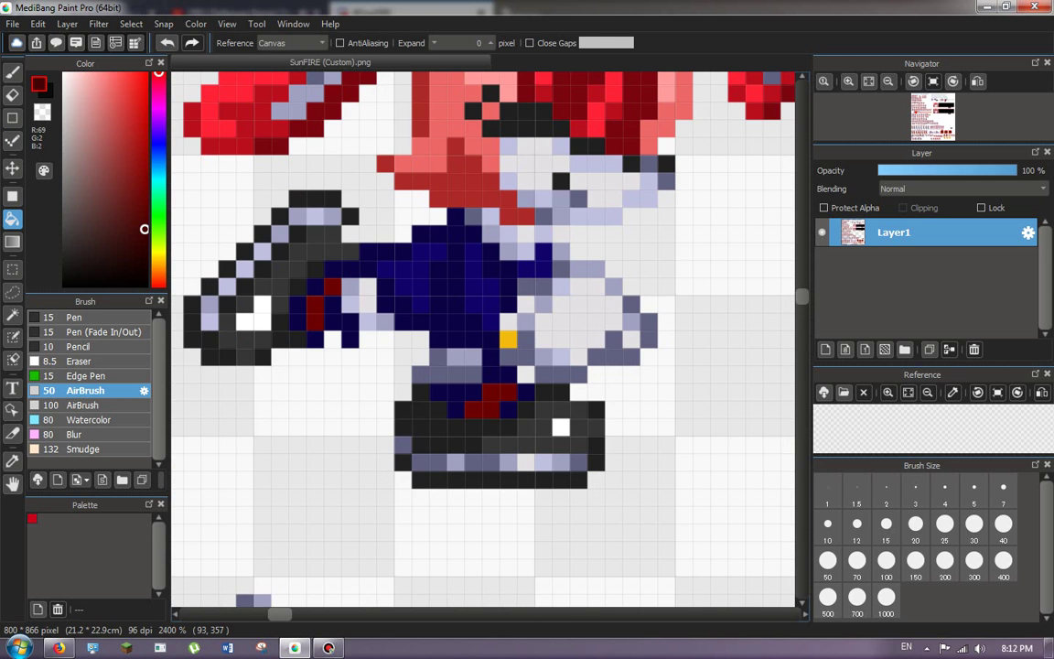
pyautogui.click(13, 168)
pyautogui.click(13, 141)
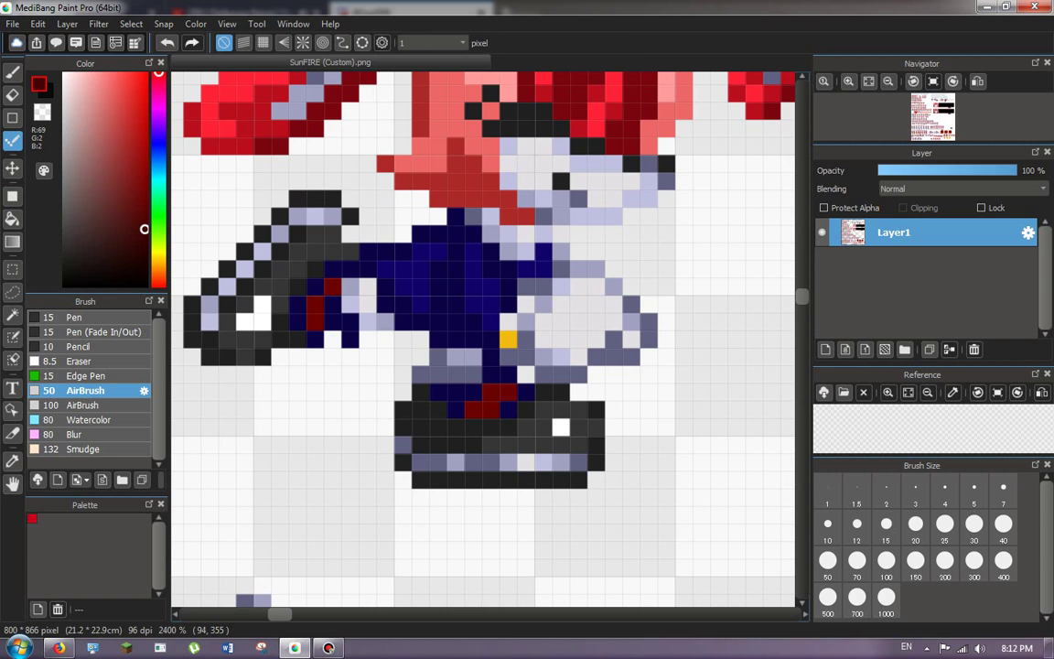
pyautogui.click(13, 219)
pyautogui.click(459, 393)
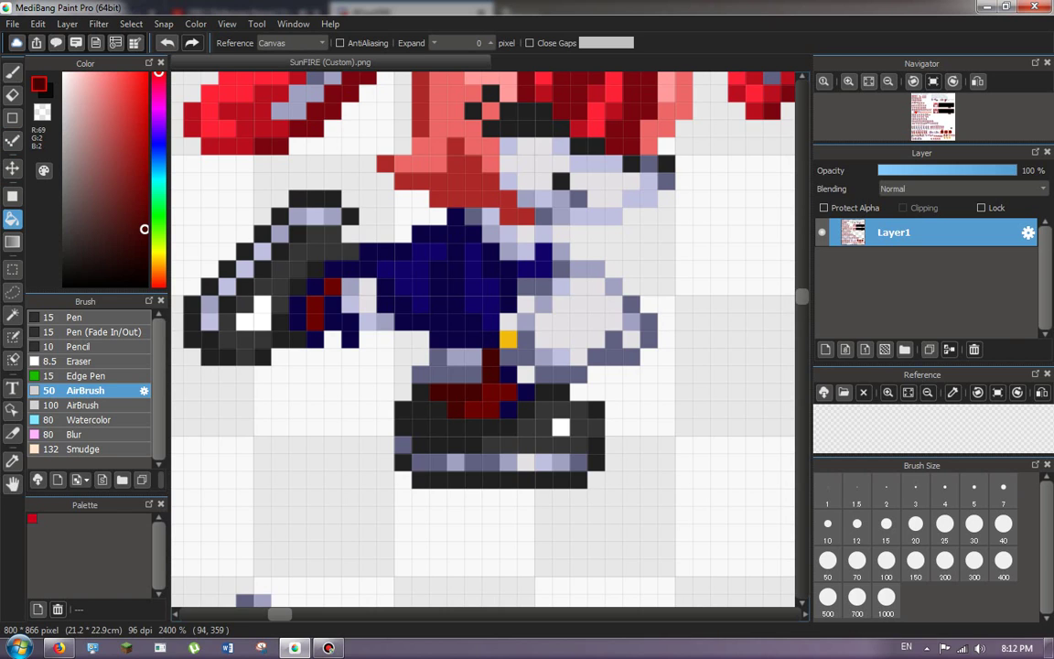
pyautogui.click(507, 374)
# Recolor the navy ankle pixels around the raised rear shoe of the ball row's second running sprite dark red, up to the blue leg.
pyautogui.click(337, 321)
pyautogui.click(316, 338)
pyautogui.click(298, 308)
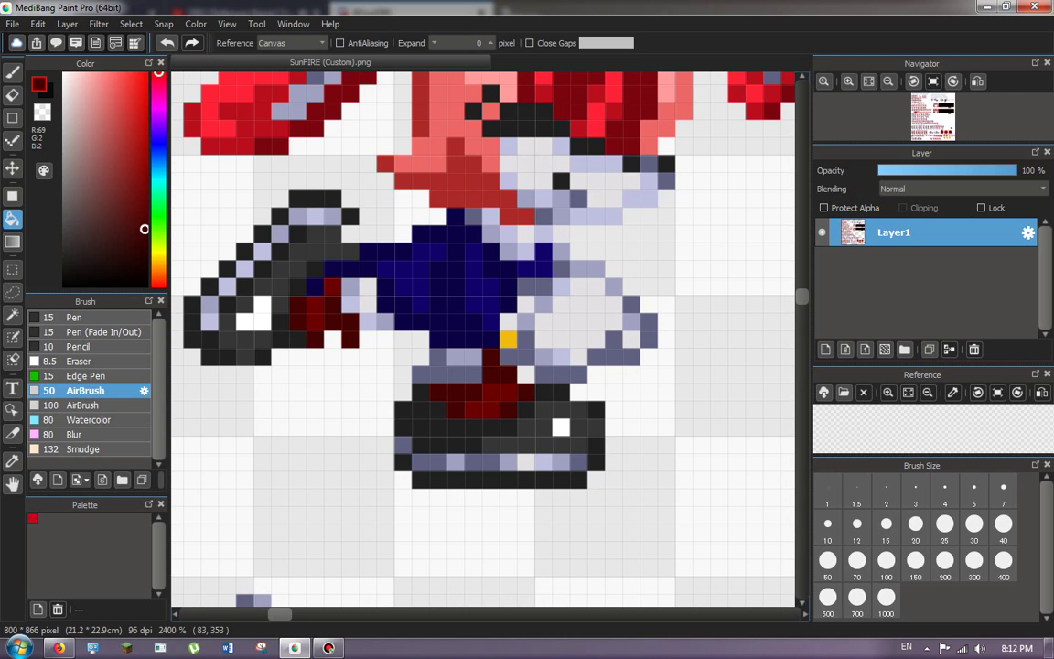
pyautogui.click(13, 141)
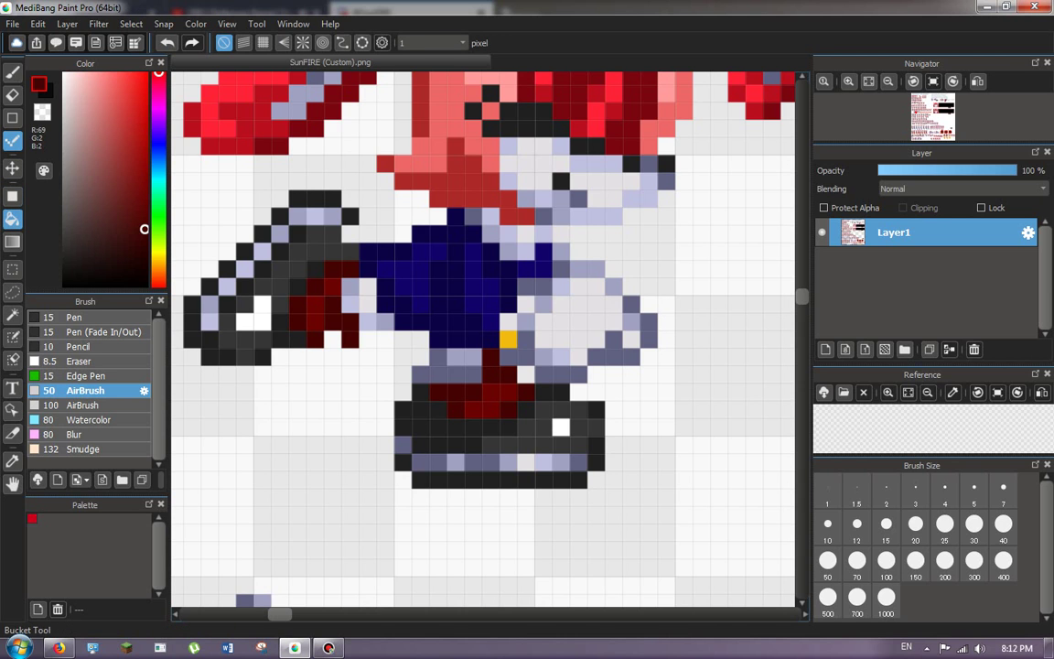
# Fill the navy ankle pixels around the shoes of the ball row's third running sprite with dark red.
pyautogui.click(13, 220)
pyautogui.scroll(-4, 278, 337)
pyautogui.scroll(5, 445, 347)
pyautogui.click(528, 368)
pyautogui.click(550, 345)
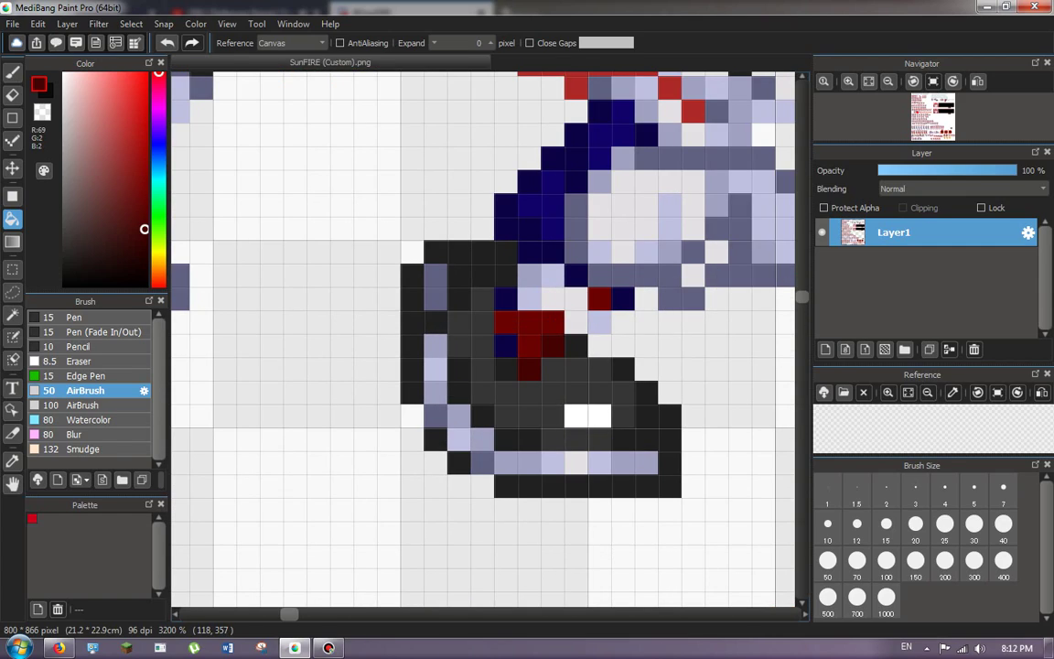
pyautogui.click(505, 345)
pyautogui.click(505, 300)
pyautogui.click(622, 300)
pyautogui.click(577, 275)
pyautogui.scroll(-4, 471, 278)
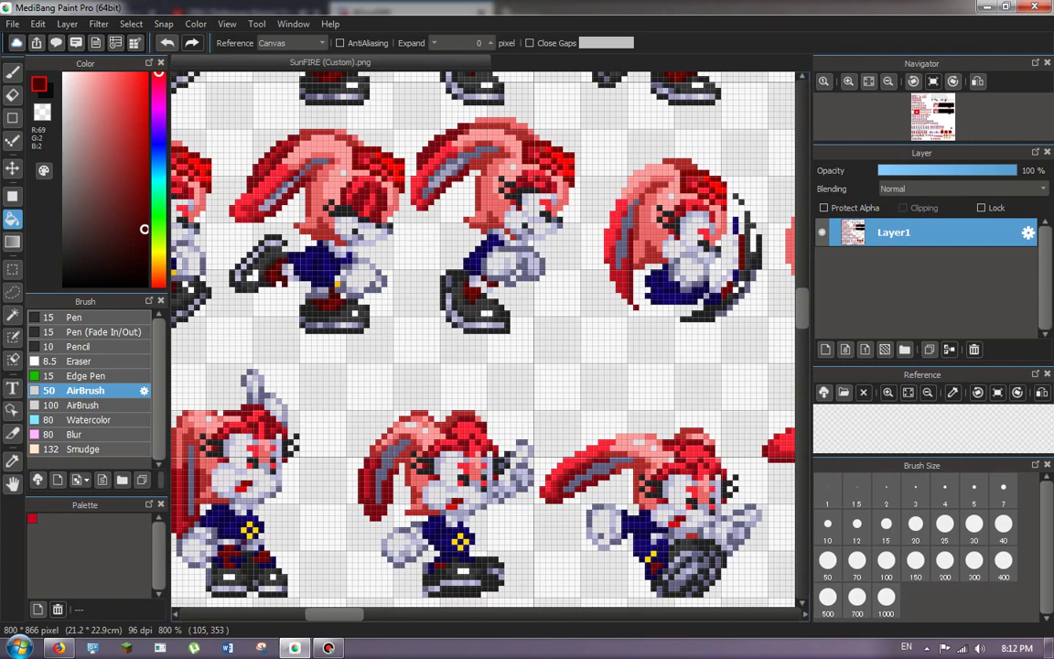
# Recolor the navy pixels beside the curled-up sprite's shoe dark red, leaving its clothing blue and the background transparent.
pyautogui.scroll(4, 746, 283)
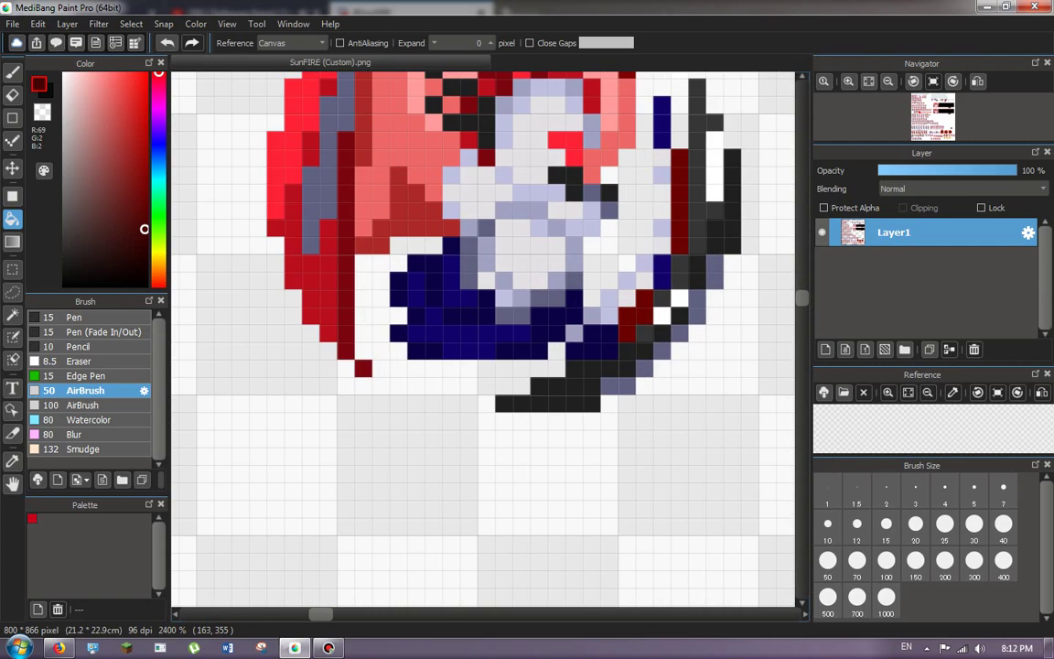
pyautogui.click(602, 342)
pyautogui.click(649, 144)
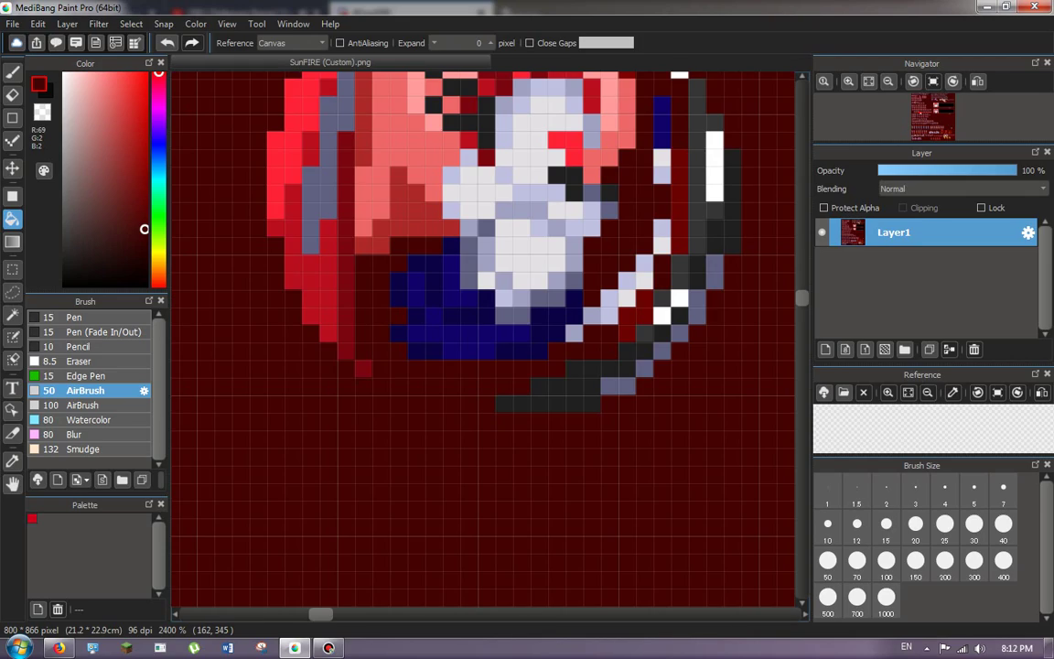
pyautogui.scroll(-6, 485, 338)
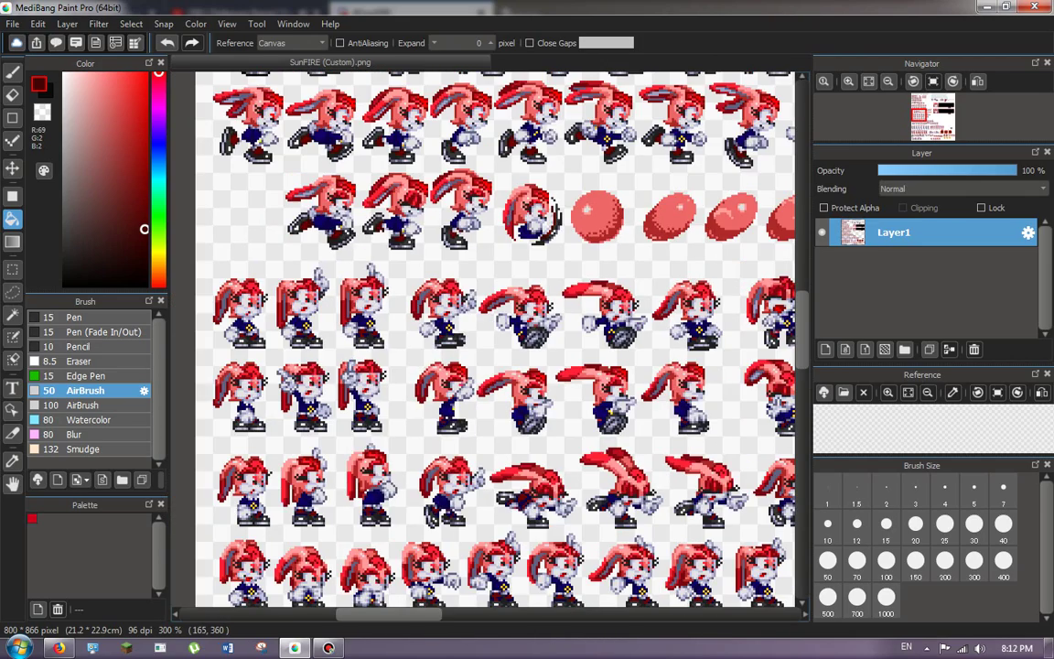
# Recolor the navy ankle pixels of the first two standing sprites in the row below the balls dark red.
pyautogui.scroll(-3, 608, 211)
pyautogui.scroll(4, 573, 233)
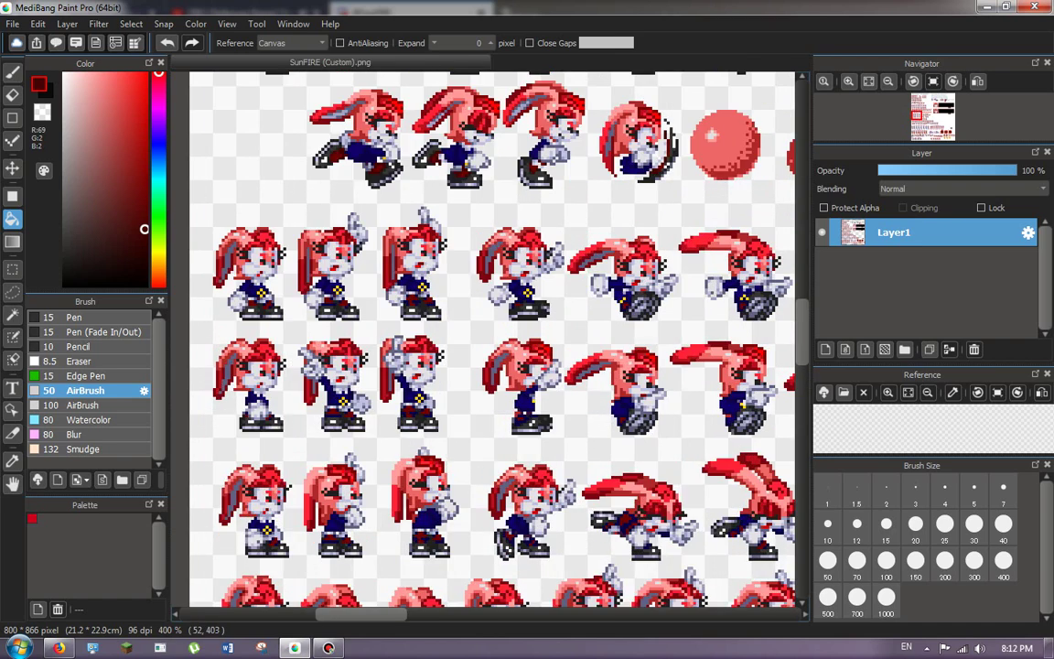
pyautogui.scroll(3, 240, 312)
pyautogui.scroll(1, 251, 308)
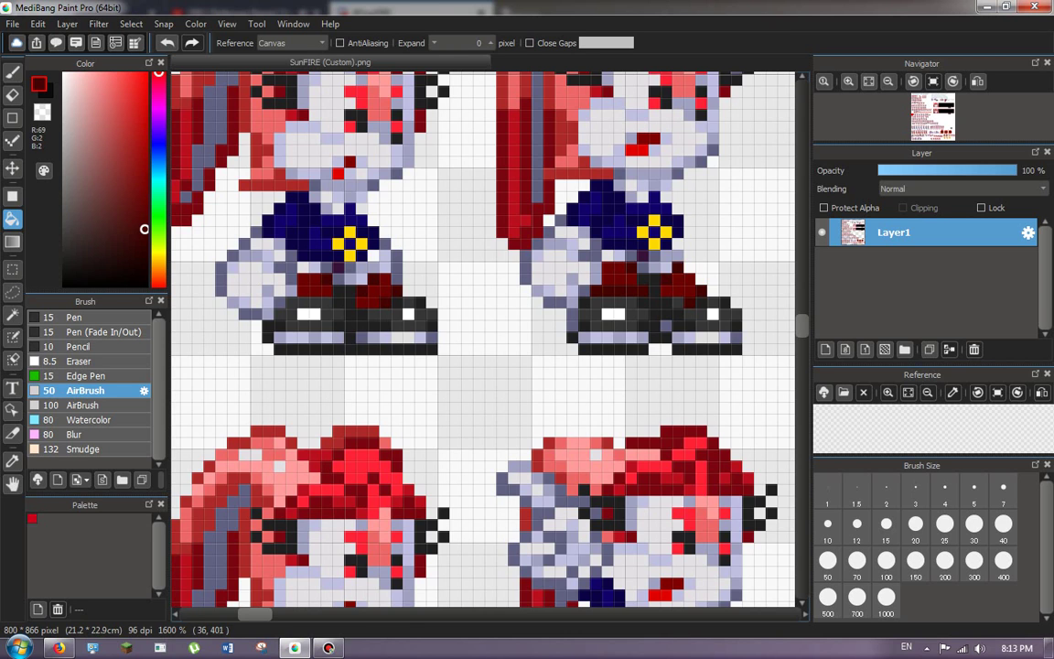
# Recolor the navy ankle pixels above both shoes of the third standing sprite in the row below the balls dark red.
pyautogui.scroll(-2, 402, 408)
pyautogui.scroll(3, 735, 330)
pyautogui.click(577, 397)
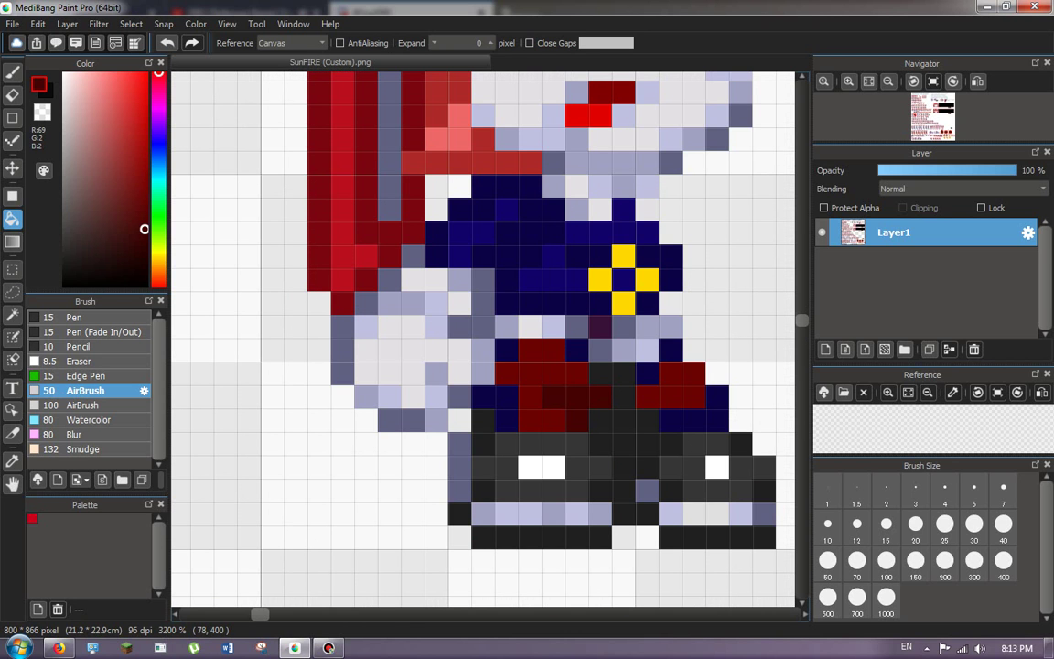
pyautogui.click(577, 350)
pyautogui.click(648, 373)
pyautogui.click(671, 350)
pyautogui.click(693, 419)
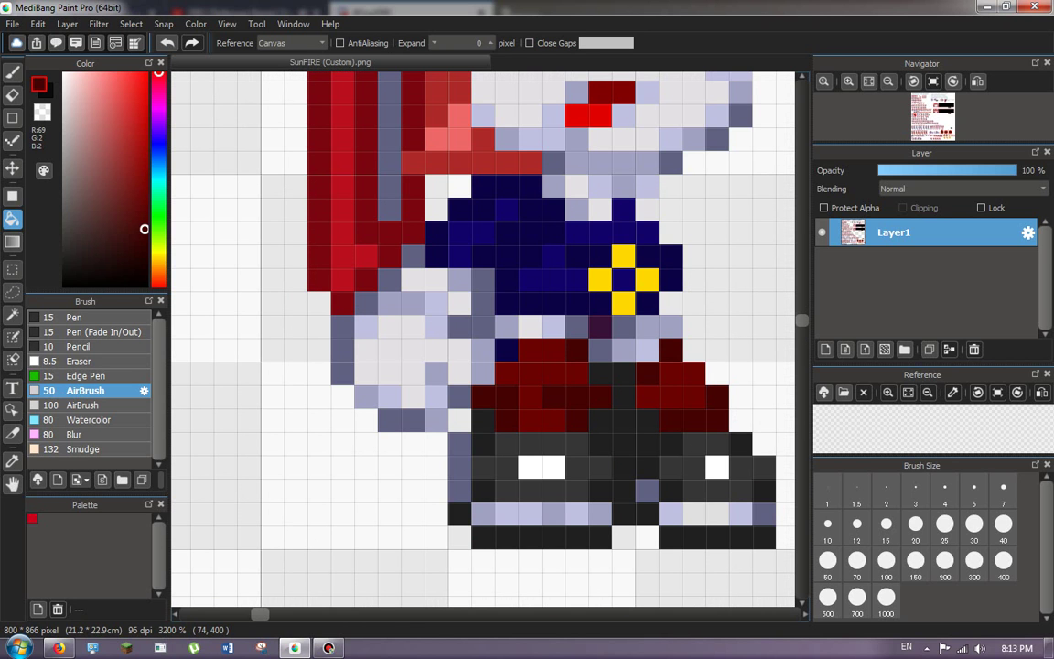
# Recolor the navy ankle pixels around the shoes of the fourth sprite in the row below the balls dark red.
pyautogui.scroll(-5, 485, 338)
pyautogui.scroll(4, 484, 338)
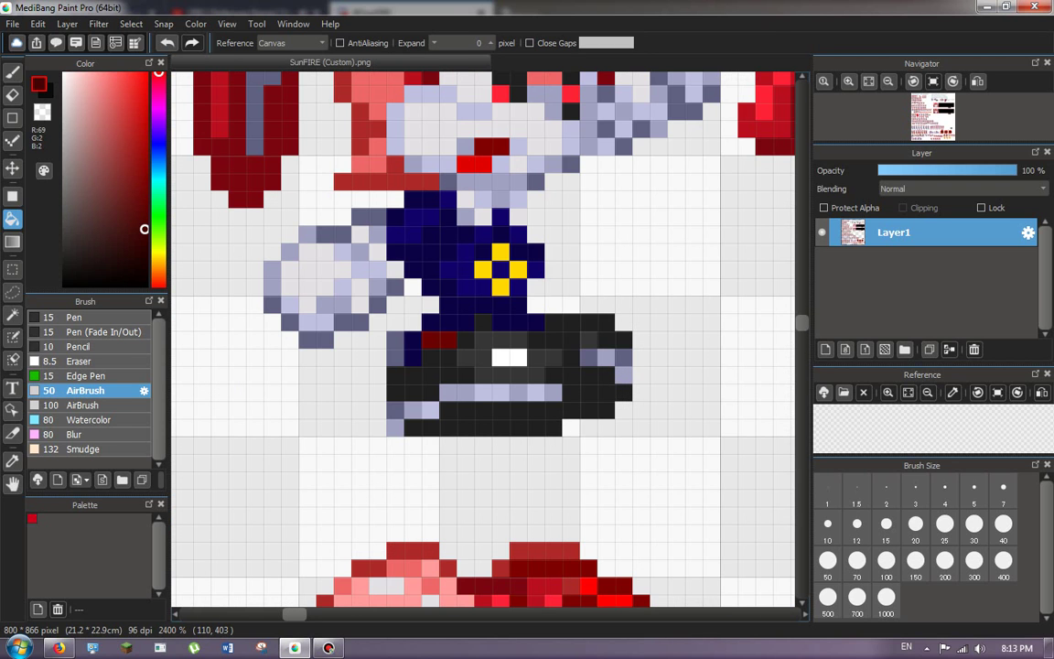
pyautogui.click(413, 356)
pyautogui.click(13, 141)
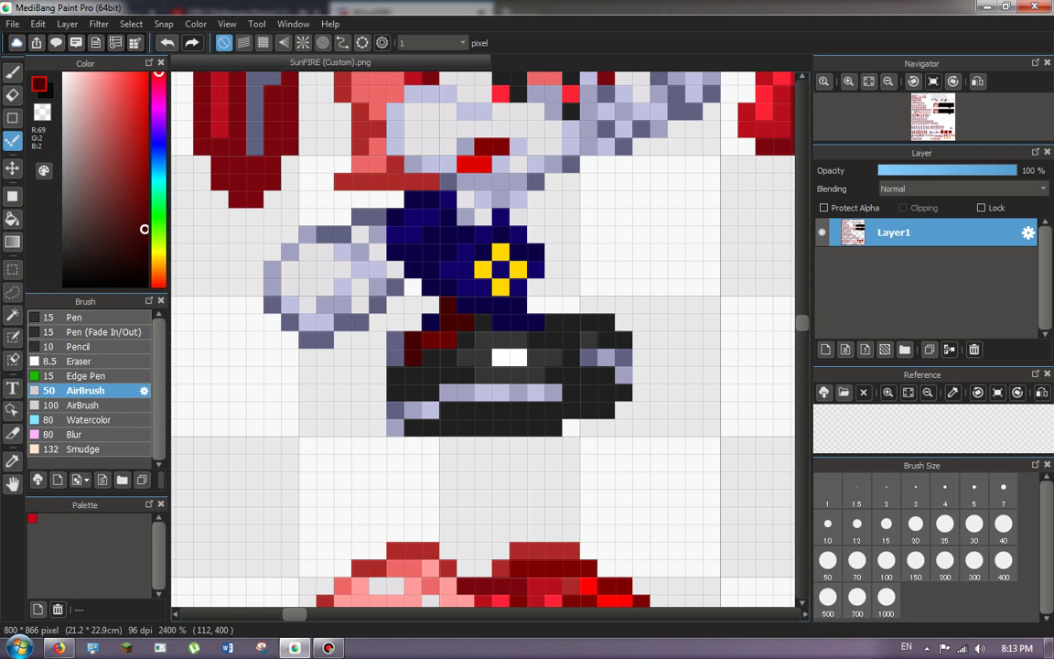
pyautogui.click(430, 322)
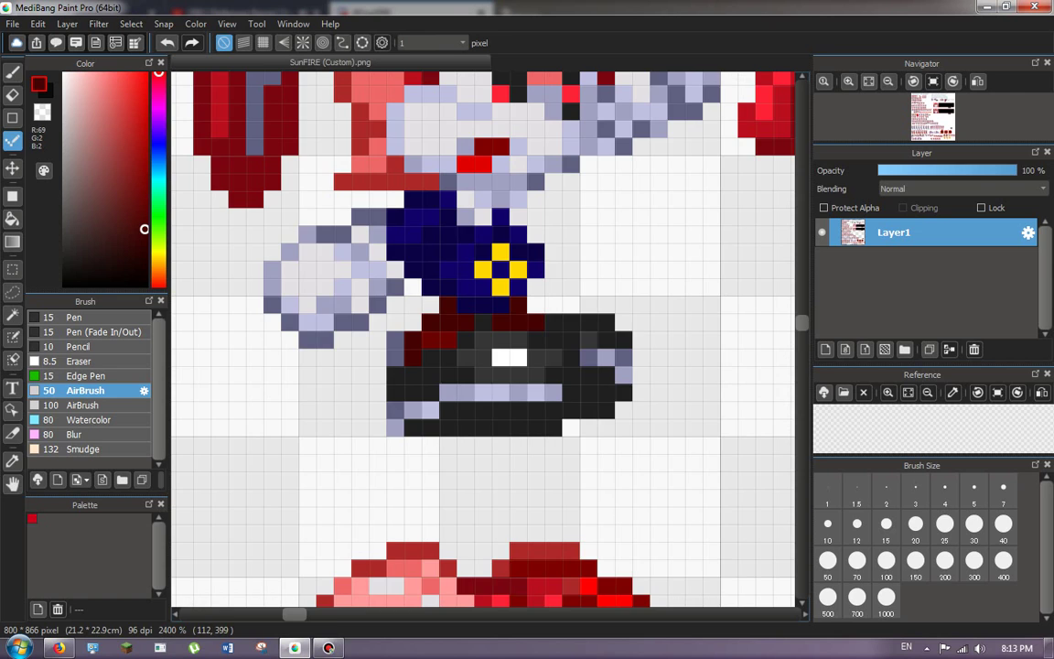
# Paint the navy ankle pixels beside the blurred round feet of that row's fifth sprite dark red.
pyautogui.scroll(-4, 485, 339)
pyautogui.scroll(4, 636, 272)
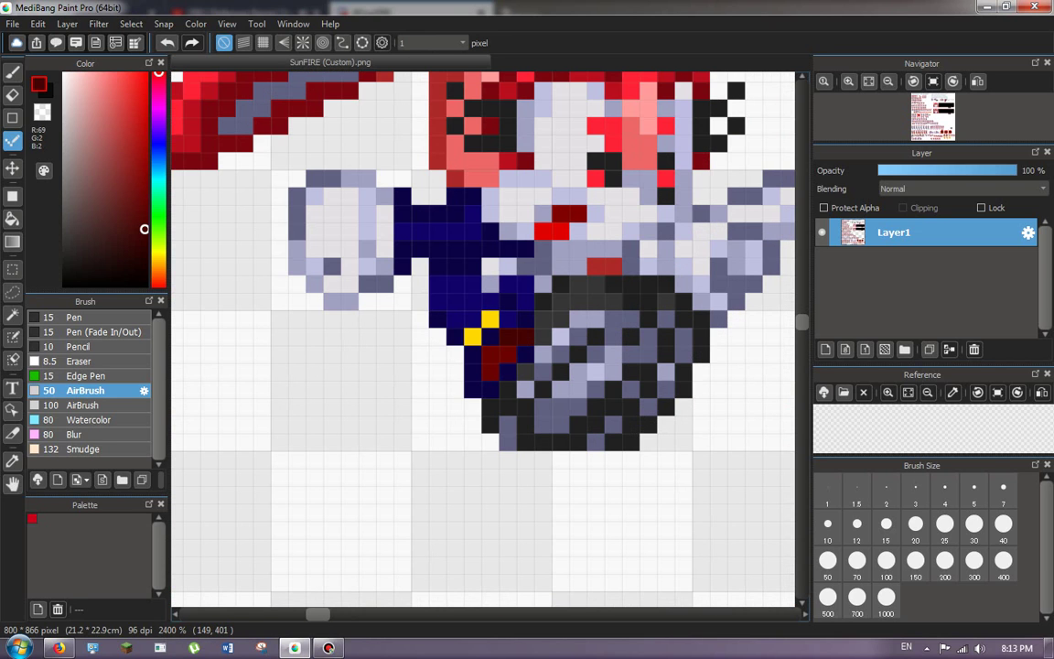
pyautogui.moveTo(472, 353); pyautogui.dragTo(490, 389)
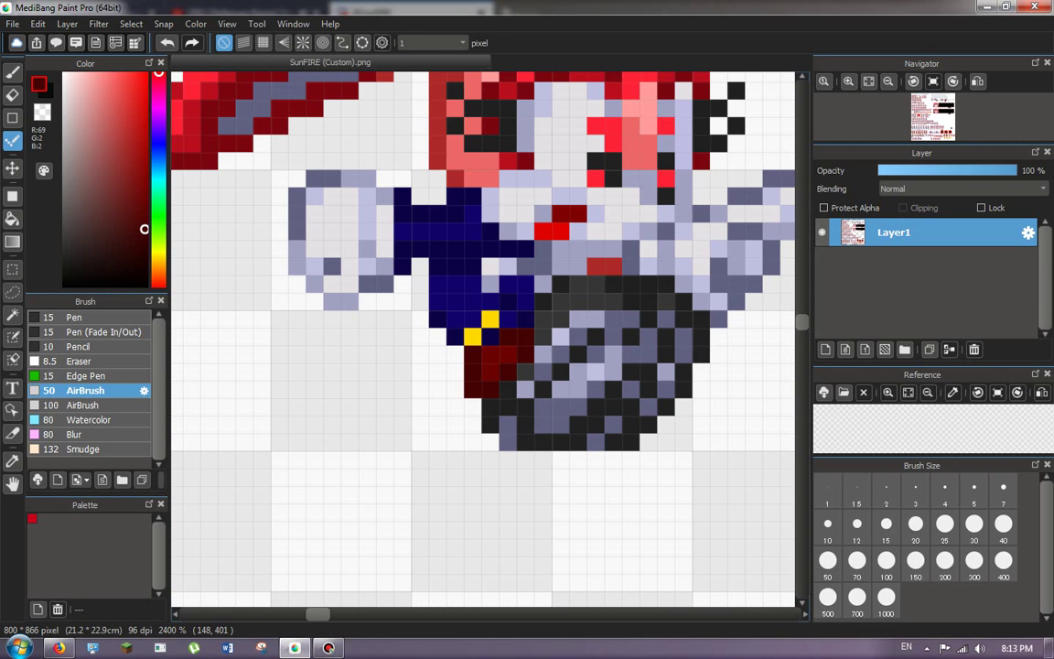
# Recolor the navy ankle pixels of the row's sixth and seventh sprites dark red, keeping the clothing above them blue.
pyautogui.scroll(-6, 472, 380)
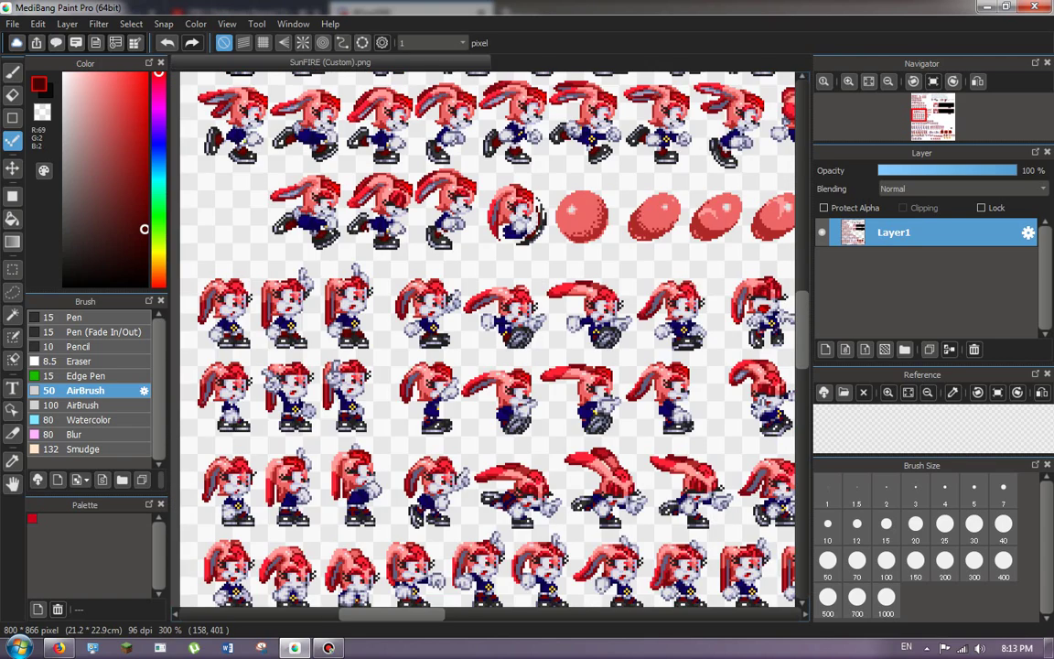
pyautogui.scroll(1, 518, 339)
pyautogui.scroll(4, 518, 339)
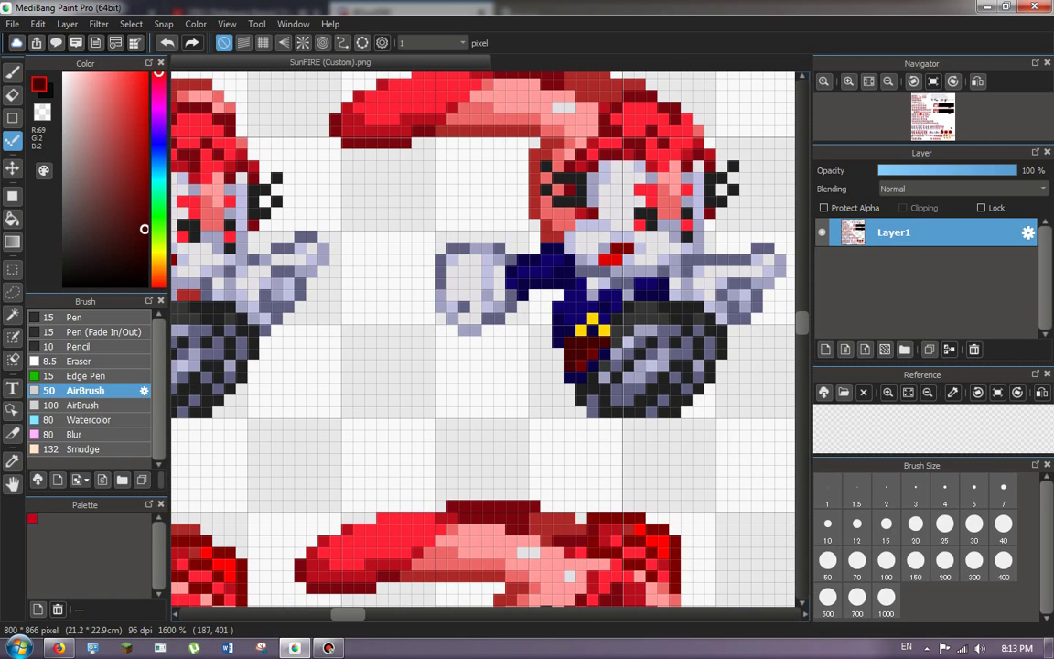
pyautogui.scroll(-5, 483, 339)
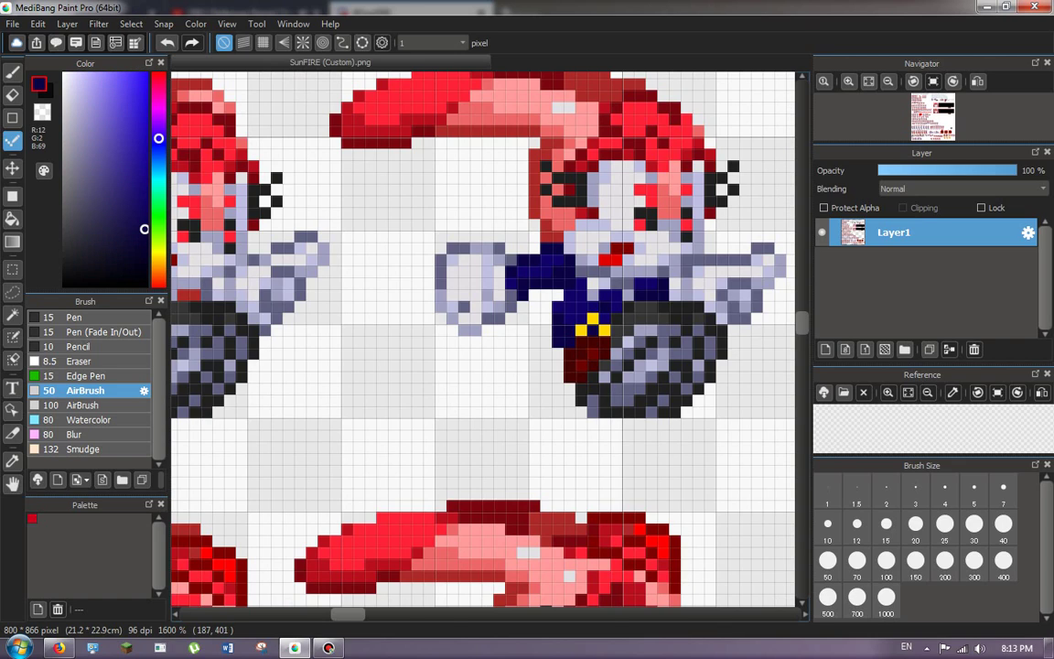
pyautogui.scroll(8, 483, 338)
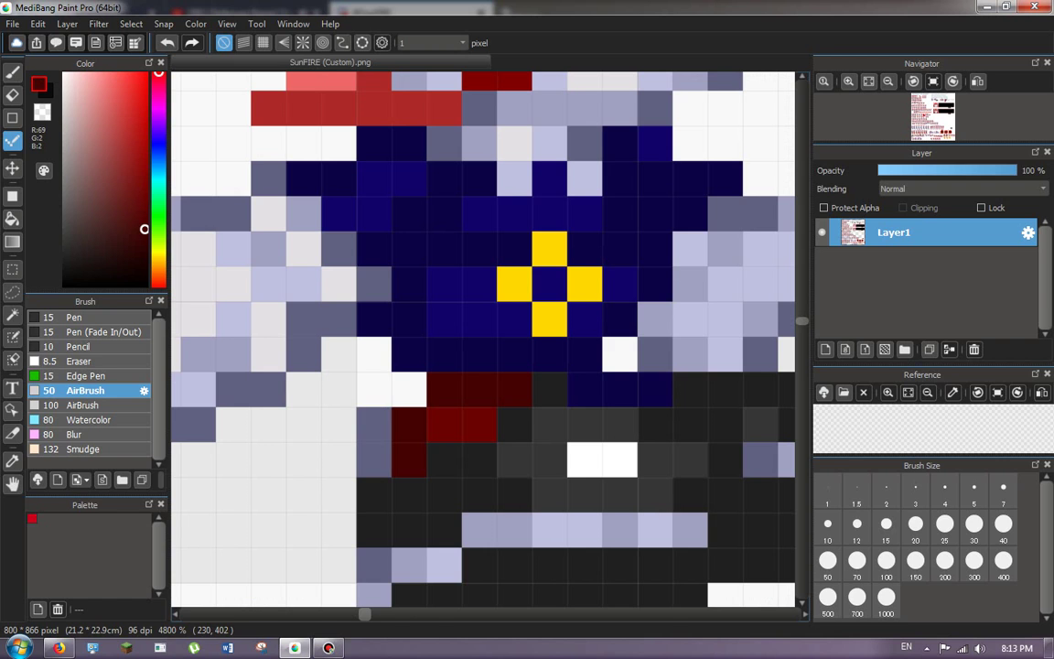
# Fill the navy ankle pixels above both shoes of the open-mouthed eighth sprite with dark red.
pyautogui.scroll(-6, 483, 338)
pyautogui.scroll(5, 639, 371)
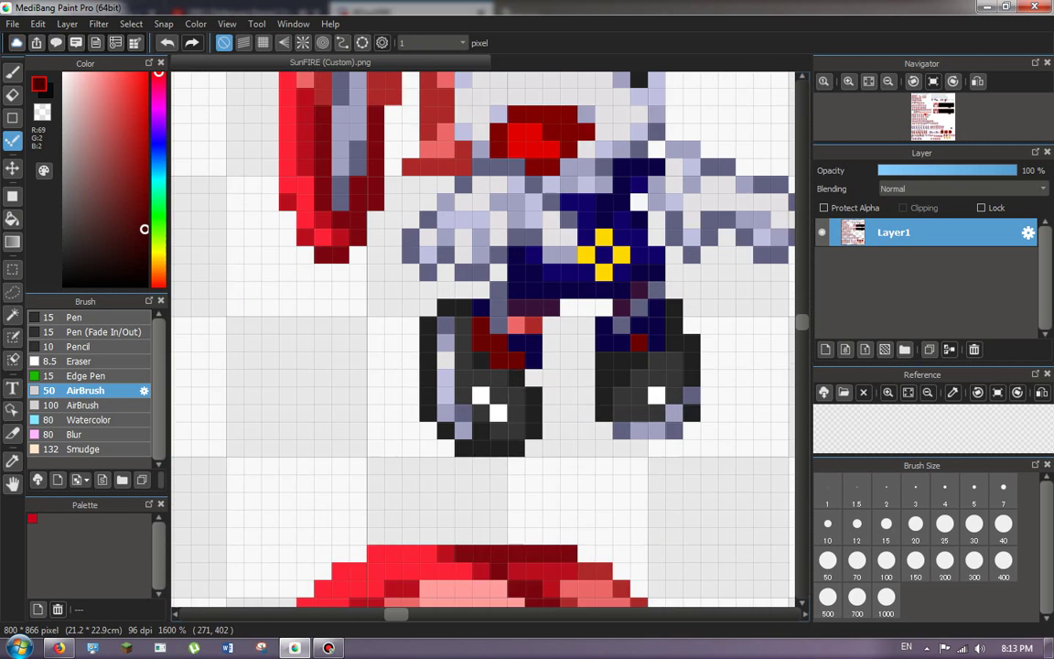
pyautogui.click(12, 220)
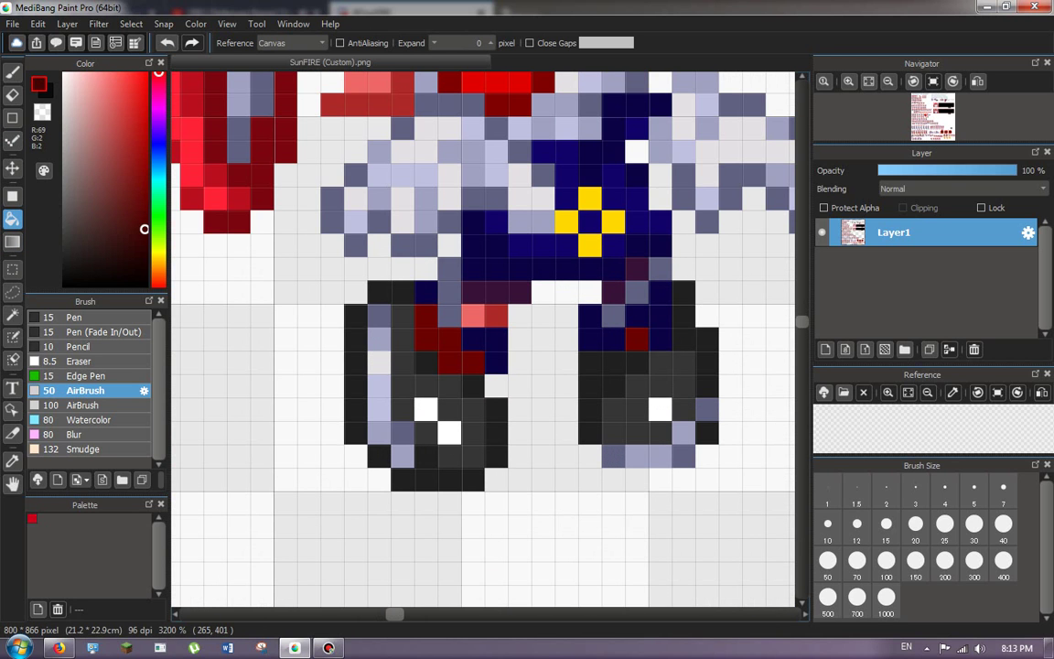
pyautogui.click(495, 342)
pyautogui.click(426, 293)
pyautogui.click(636, 316)
# Fill the navy ankle pixels around both shoes of the ninth sprite, beside the open-mouthed one, with dark red.
pyautogui.scroll(-6, 475, 303)
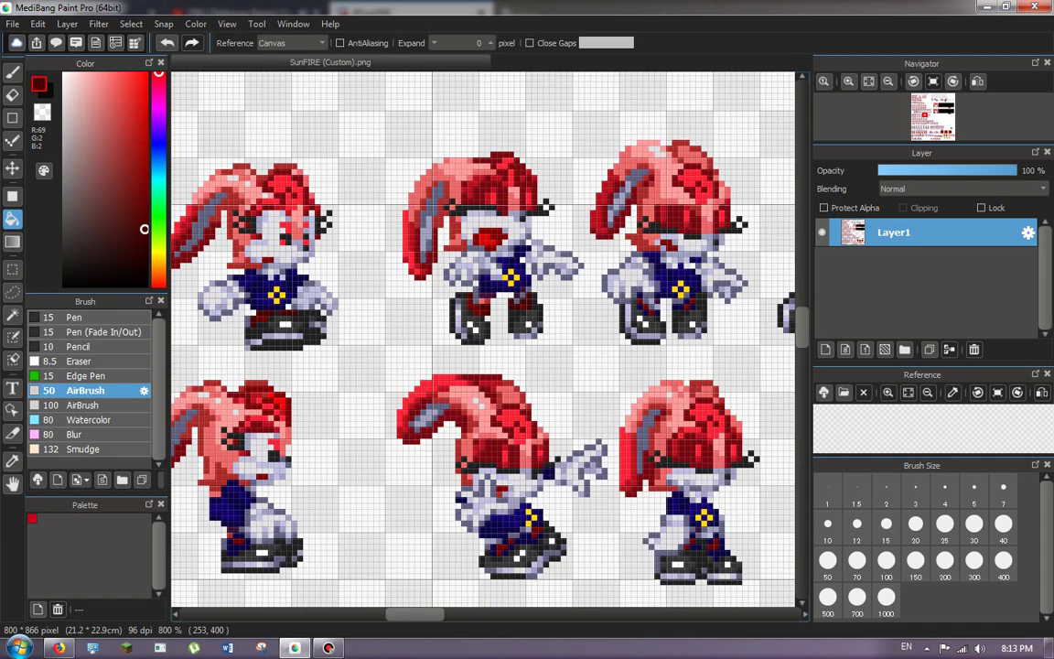
pyautogui.scroll(5, 575, 282)
pyautogui.scroll(-4, 483, 339)
pyautogui.scroll(5, 483, 338)
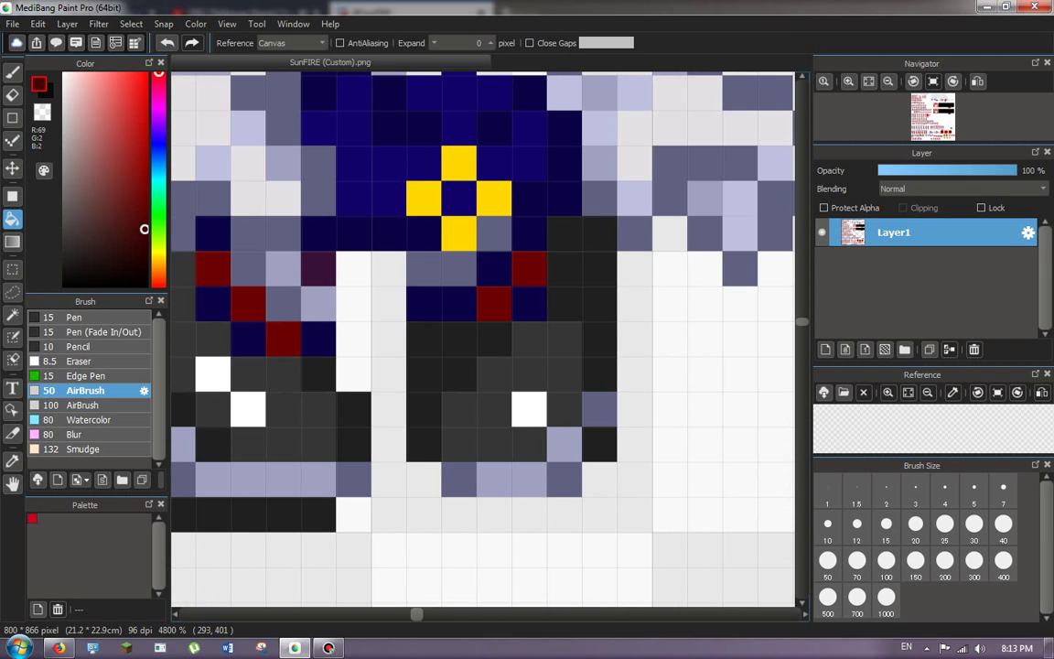
pyautogui.click(212, 234)
pyautogui.click(318, 338)
pyautogui.click(423, 304)
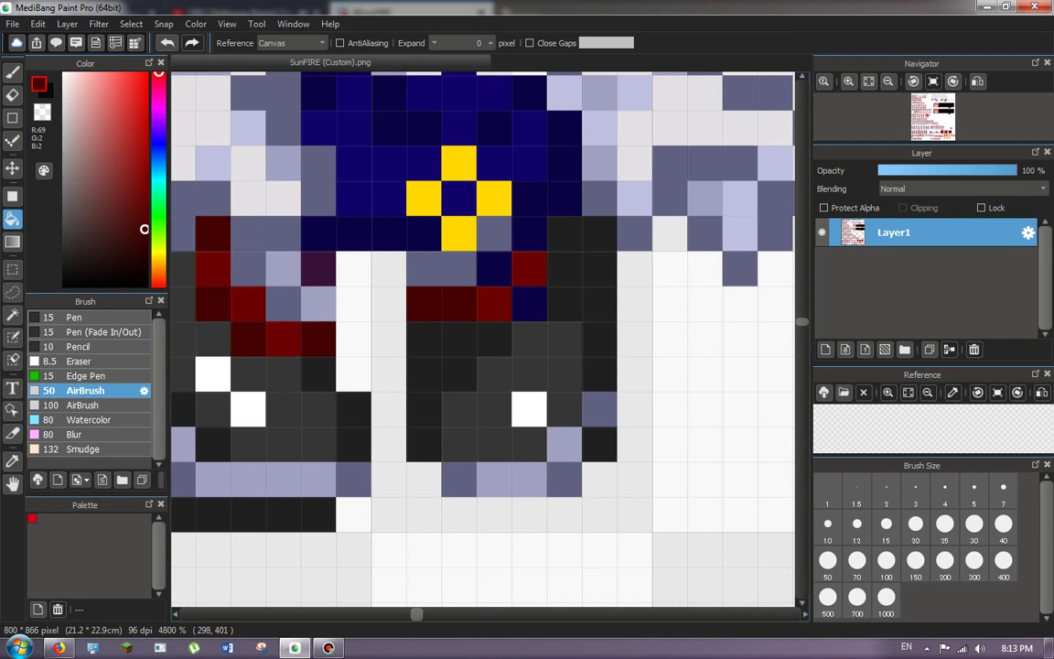
pyautogui.click(494, 269)
pyautogui.click(529, 303)
pyautogui.click(529, 234)
pyautogui.click(13, 140)
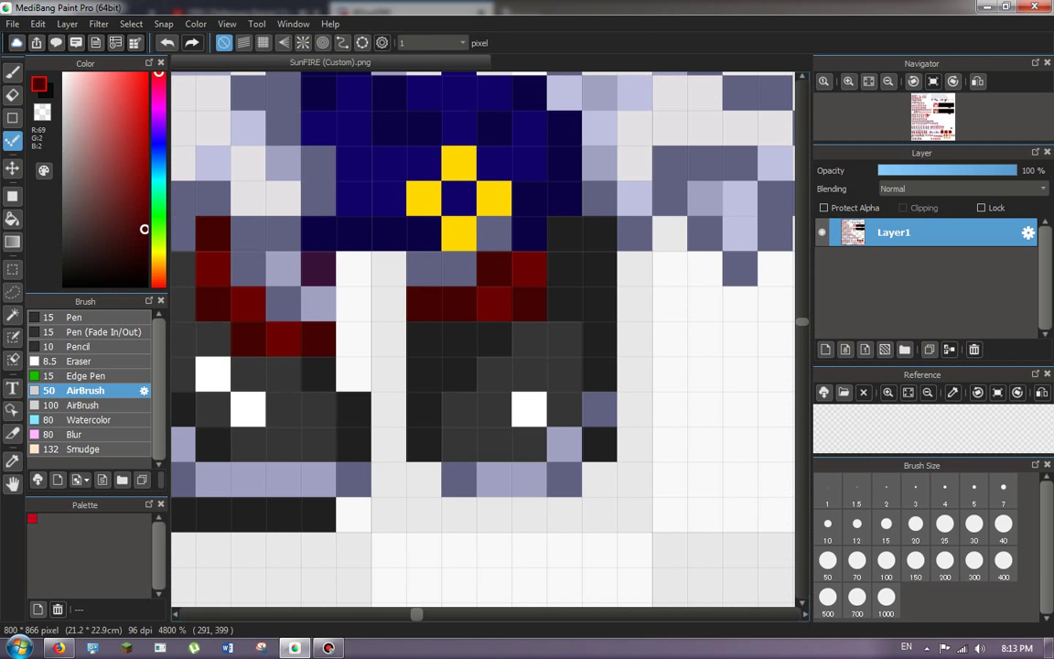
# Paint the navy ankle pixels between the shoe and the hanging ear of the lying sprite dark red.
pyautogui.click(13, 218)
pyautogui.scroll(-5, 357, 238)
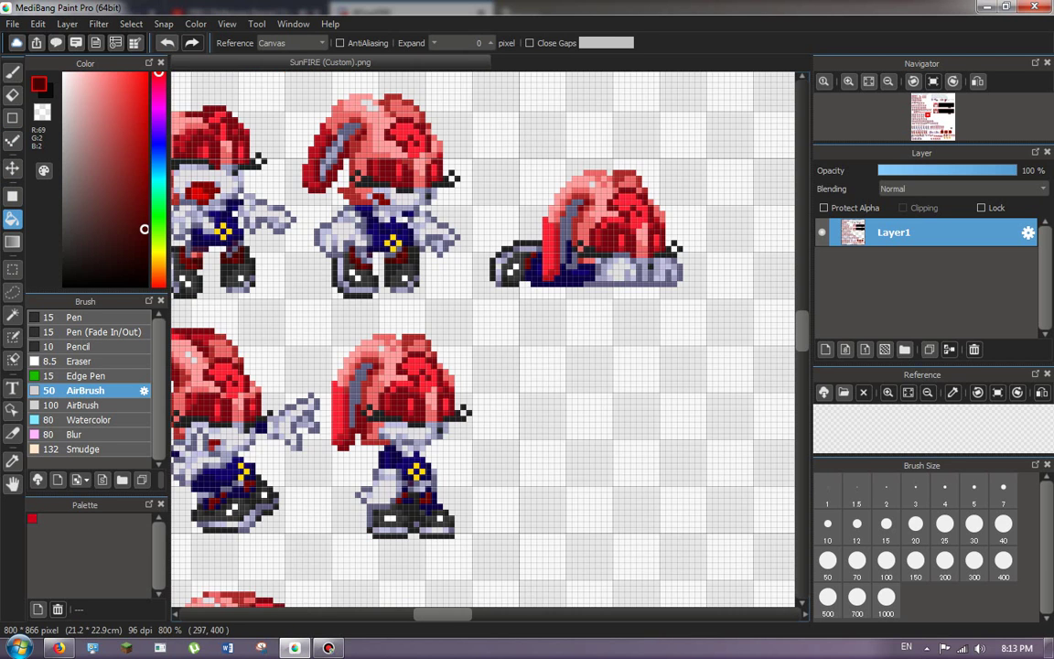
pyautogui.scroll(4, 554, 250)
pyautogui.click(13, 140)
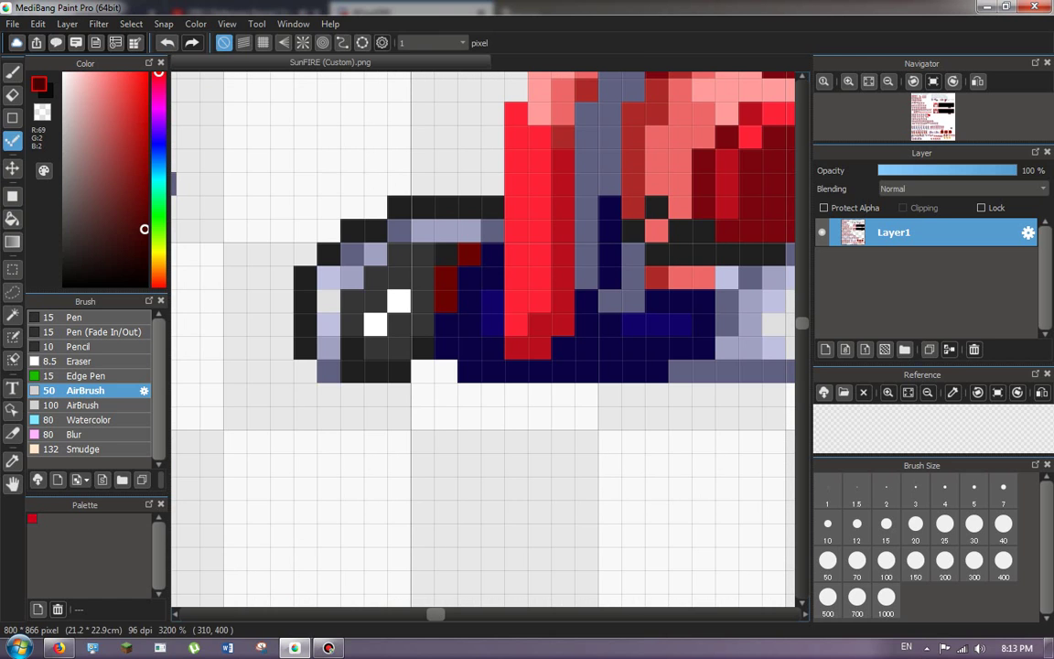
pyautogui.moveTo(470, 326); pyautogui.dragTo(493, 277)
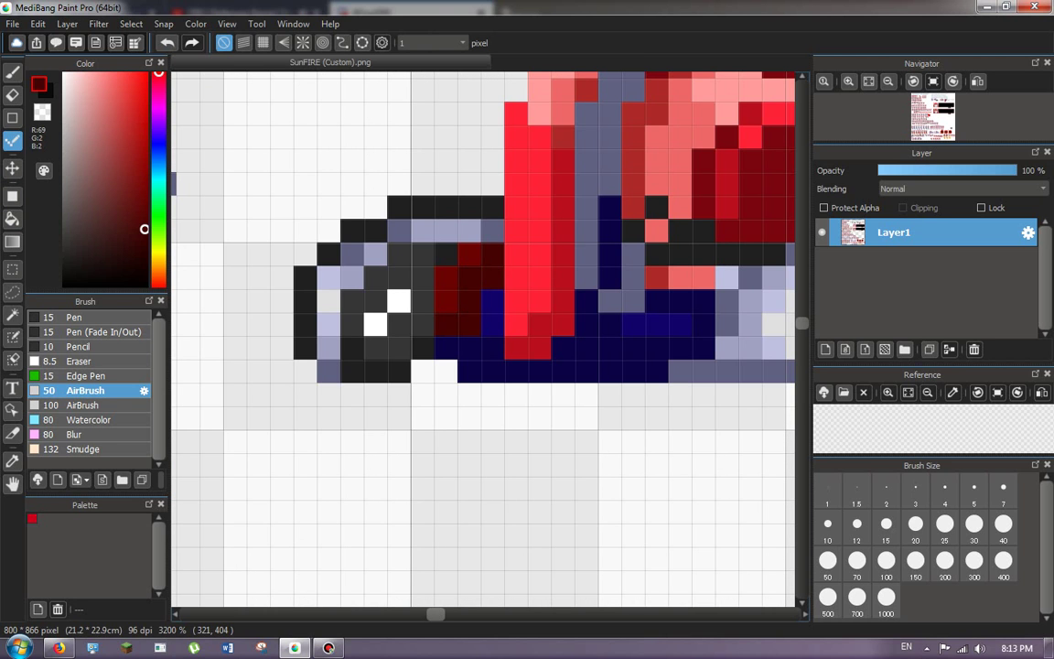
# Fill the navy ankle pixels at the front shoe of the first sprite in the second row below the balls with dark red.
pyautogui.scroll(-1, 472, 335)
pyautogui.scroll(-2, 491, 332)
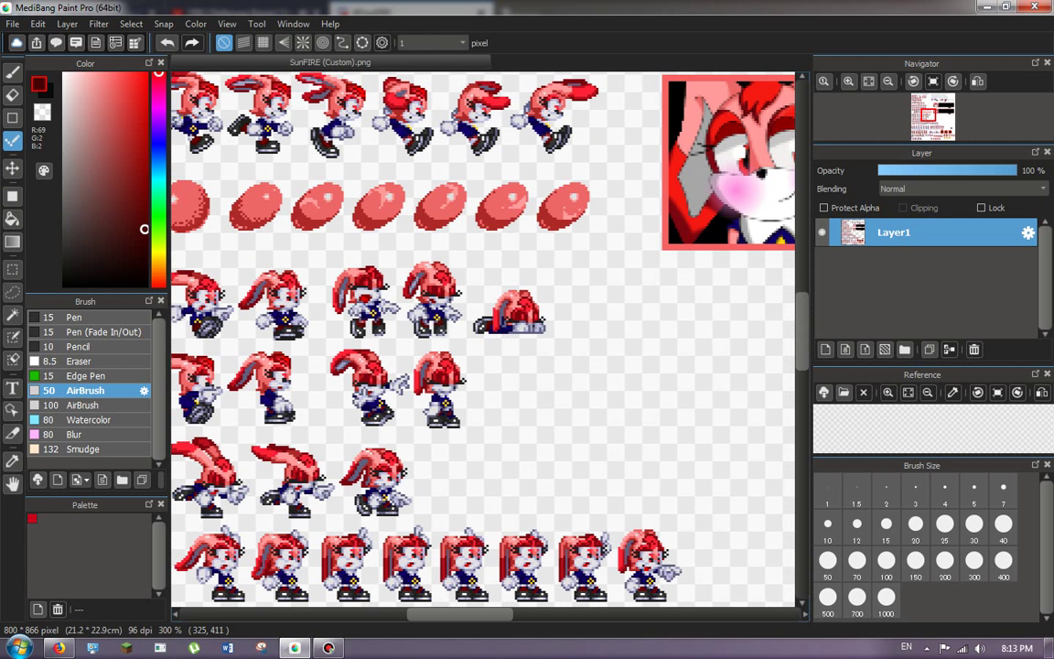
pyautogui.click(13, 218)
pyautogui.scroll(-3, 480, 330)
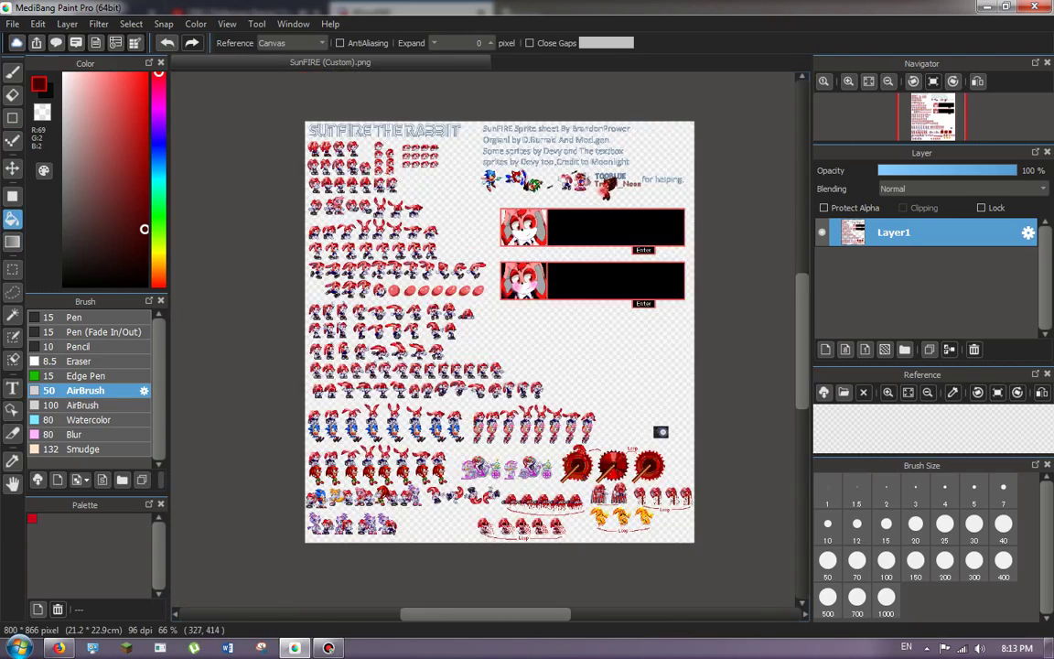
pyautogui.scroll(4, 327, 335)
pyautogui.scroll(3, 256, 352)
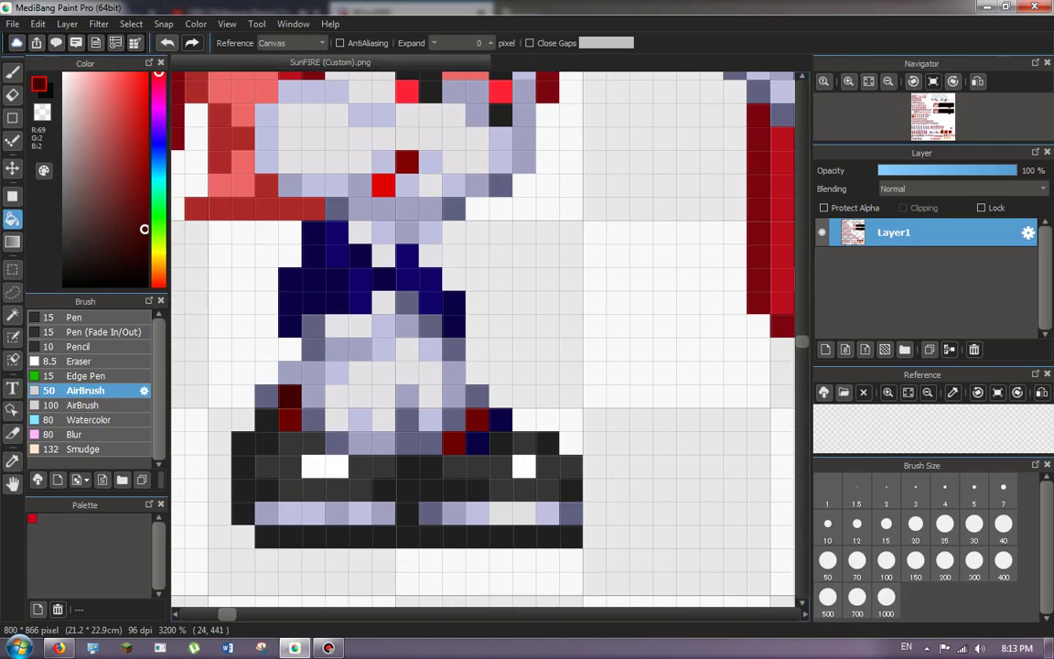
pyautogui.click(478, 443)
pyautogui.click(501, 420)
# Fill the navy ankle pixels above both shoes of the second sprite in the second row below the balls with dark red.
pyautogui.scroll(-2, 348, 397)
pyautogui.scroll(2, 512, 406)
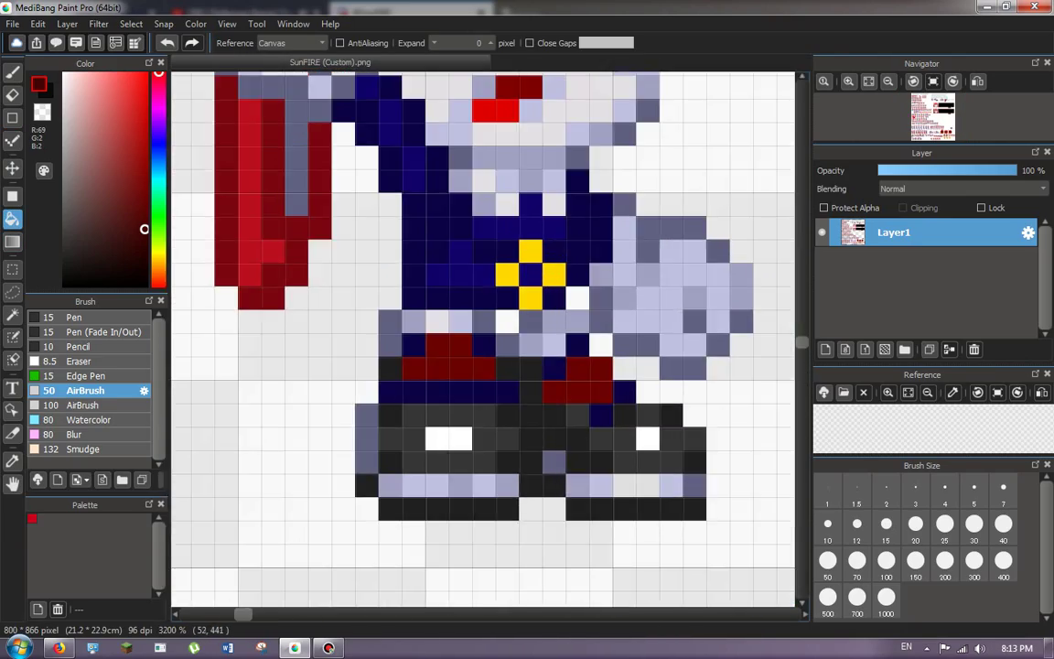
pyautogui.click(506, 391)
pyautogui.click(484, 345)
pyautogui.click(415, 345)
pyautogui.click(625, 392)
pyautogui.click(601, 415)
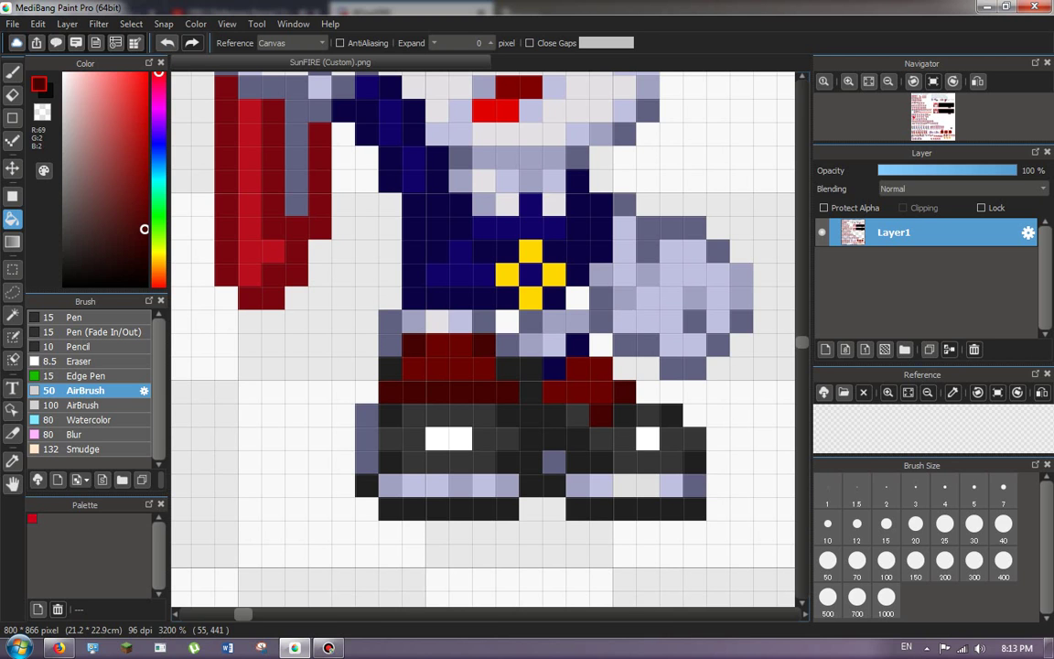
pyautogui.click(554, 367)
# Fill the navy ankle pixels above both shoes of the third sprite in the second row below the balls with dark red.
pyautogui.scroll(-2, 517, 310)
pyautogui.scroll(2, 518, 310)
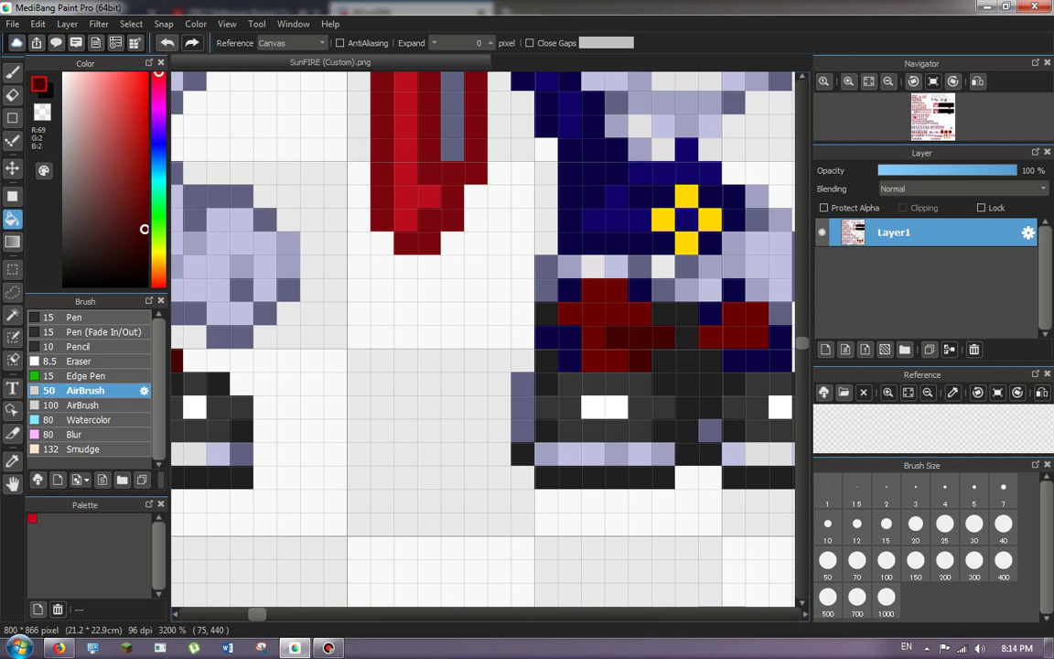
pyautogui.click(569, 291)
pyautogui.click(640, 291)
pyautogui.click(736, 359)
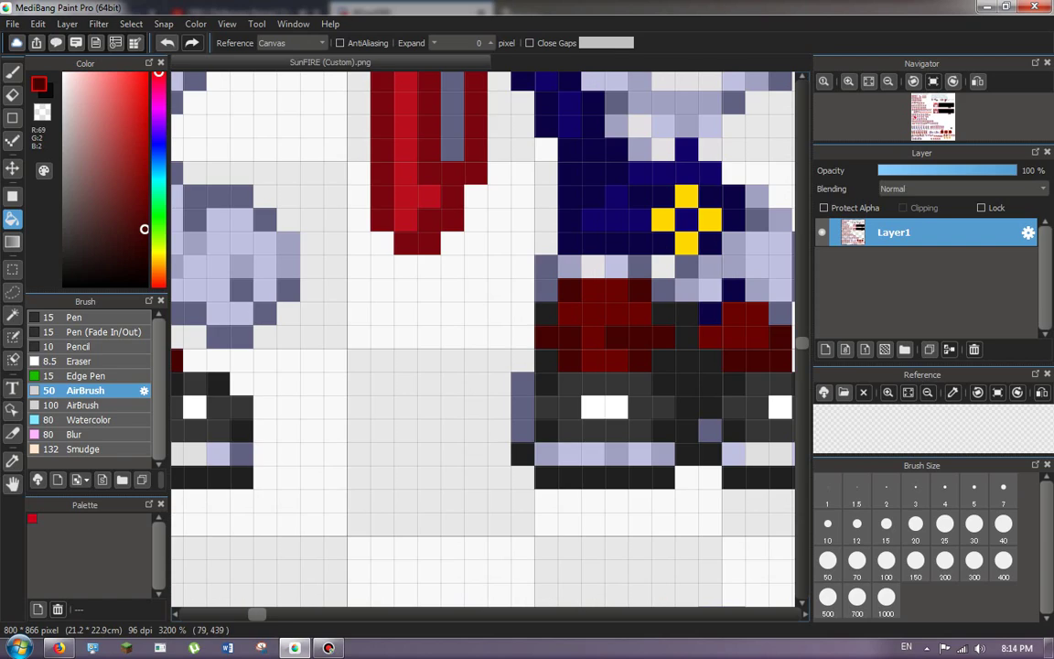
pyautogui.click(710, 315)
# Paint the navy ankle pixels beside the blurred round feet of the second row's fifth sprite dark red, below the blue clothing.
pyautogui.scroll(-2, 517, 310)
pyautogui.scroll(3, 518, 310)
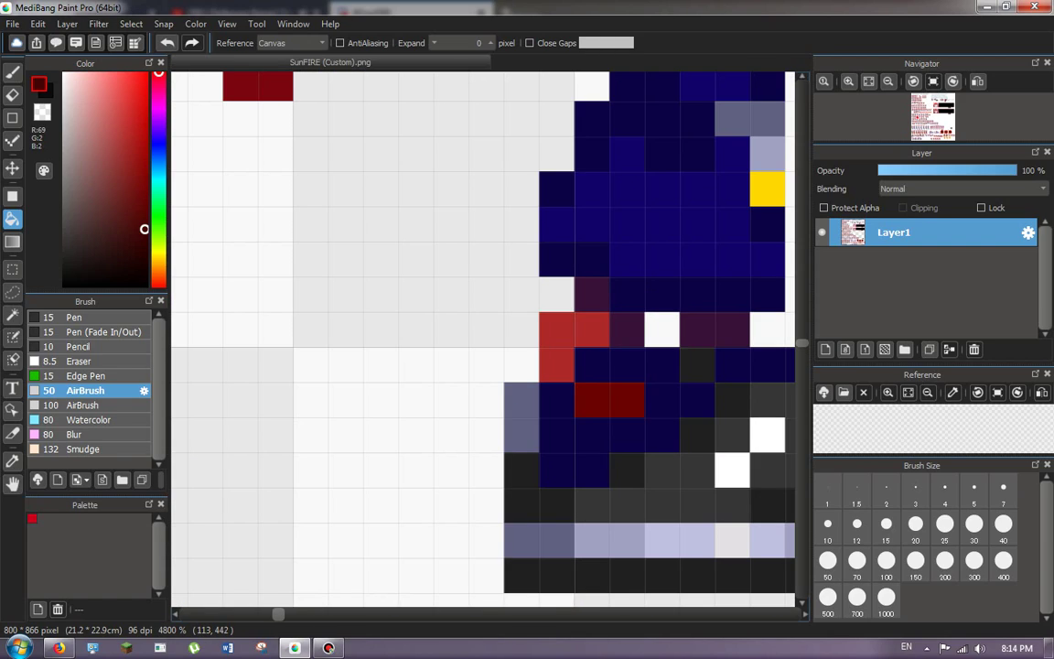
pyautogui.scroll(-3, 517, 310)
pyautogui.scroll(3, 518, 310)
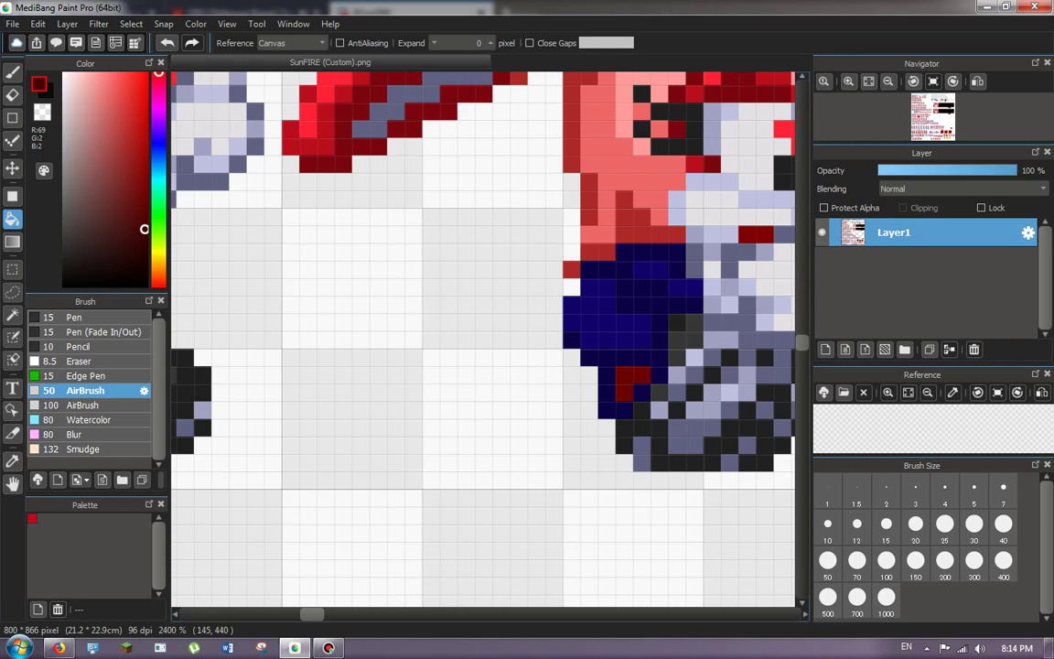
pyautogui.click(13, 141)
pyautogui.moveTo(589, 358)
pyautogui.mouseDown()
pyautogui.moveTo(642, 358)
pyautogui.moveTo(660, 341)
pyautogui.mouseUp()
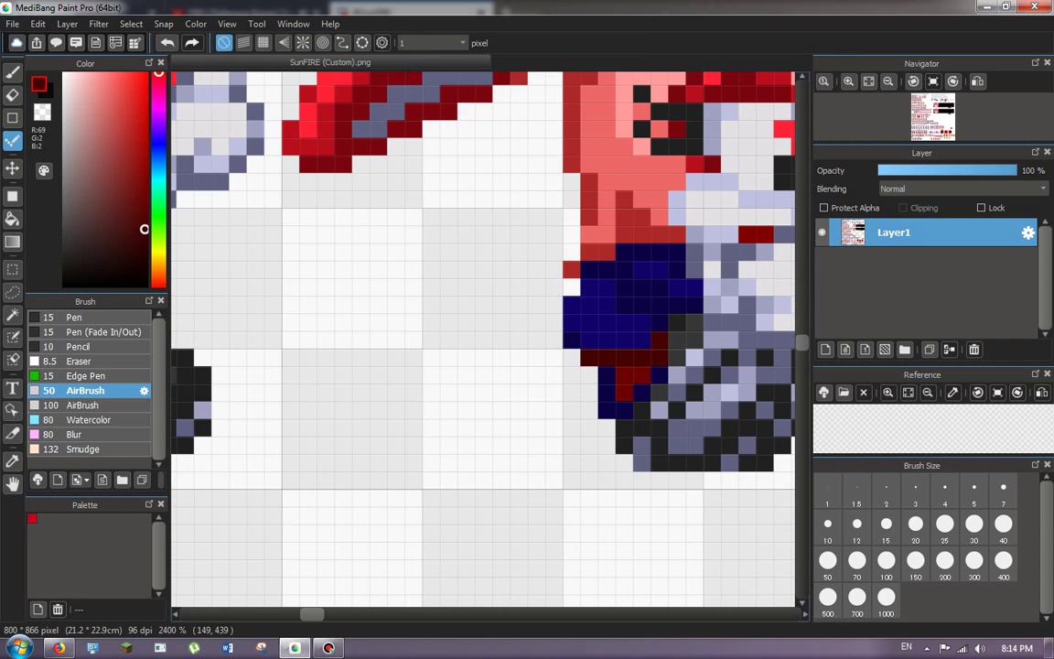
pyautogui.moveTo(605, 375); pyautogui.dragTo(604, 393)
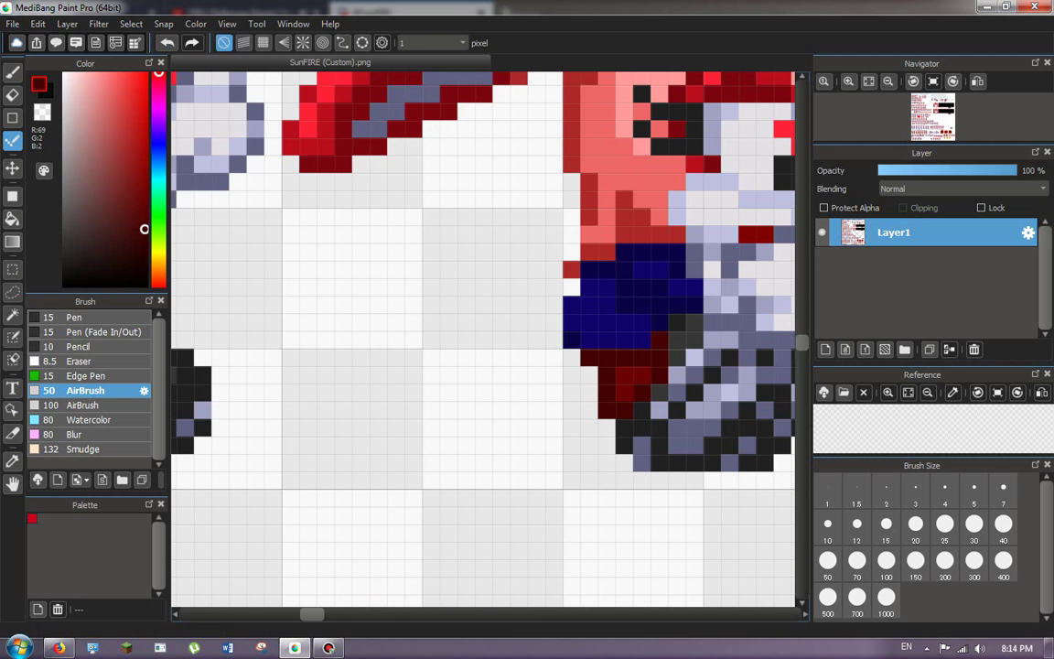
# Paint the dark navy edge pixels of the second row's sixth sprite's ankle dark red, undoing the stray pixel on the shoe.
pyautogui.click(13, 218)
pyautogui.scroll(-3, 446, 428)
pyautogui.scroll(5, 401, 291)
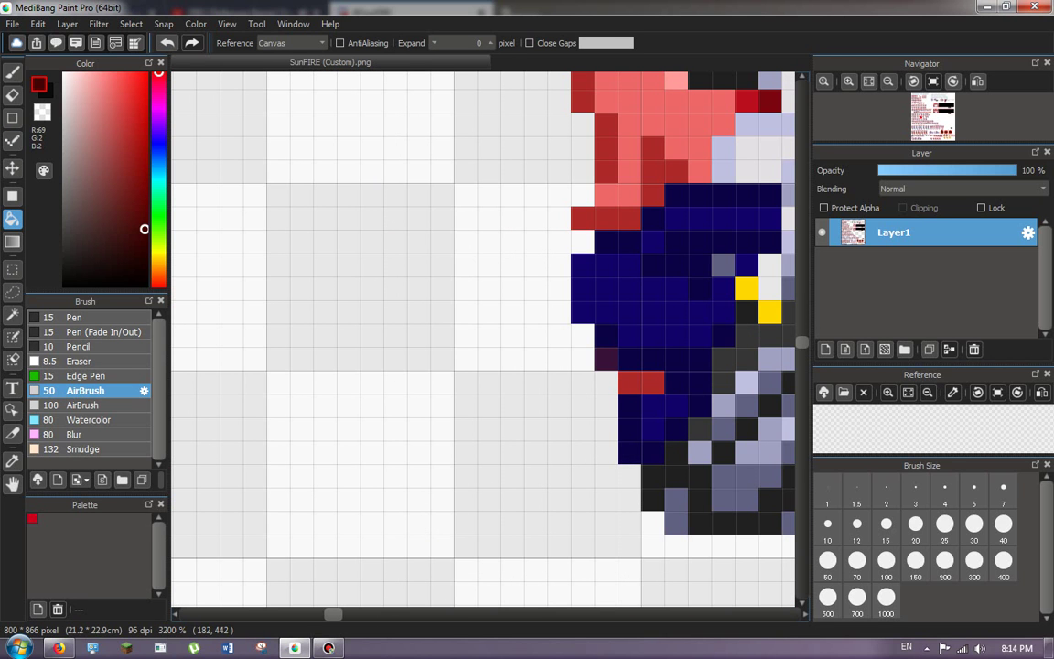
pyautogui.press('b')
pyautogui.moveTo(677, 382); pyautogui.dragTo(699, 405)
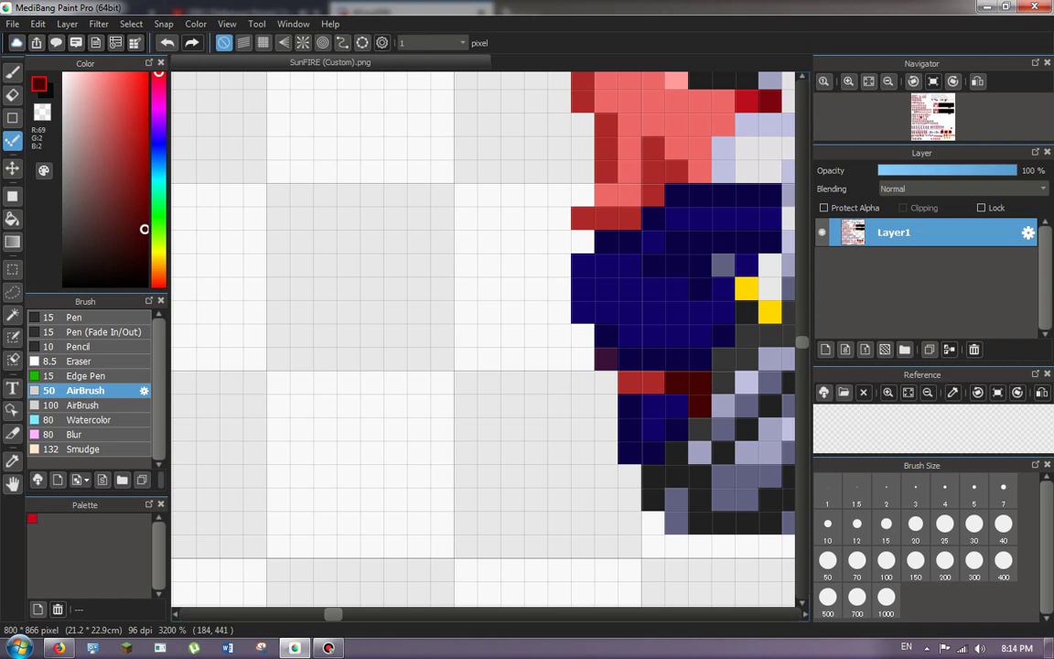
pyautogui.moveTo(630, 405); pyautogui.dragTo(652, 452)
pyautogui.click(676, 452)
pyautogui.hotkey('ctrl', 'z')
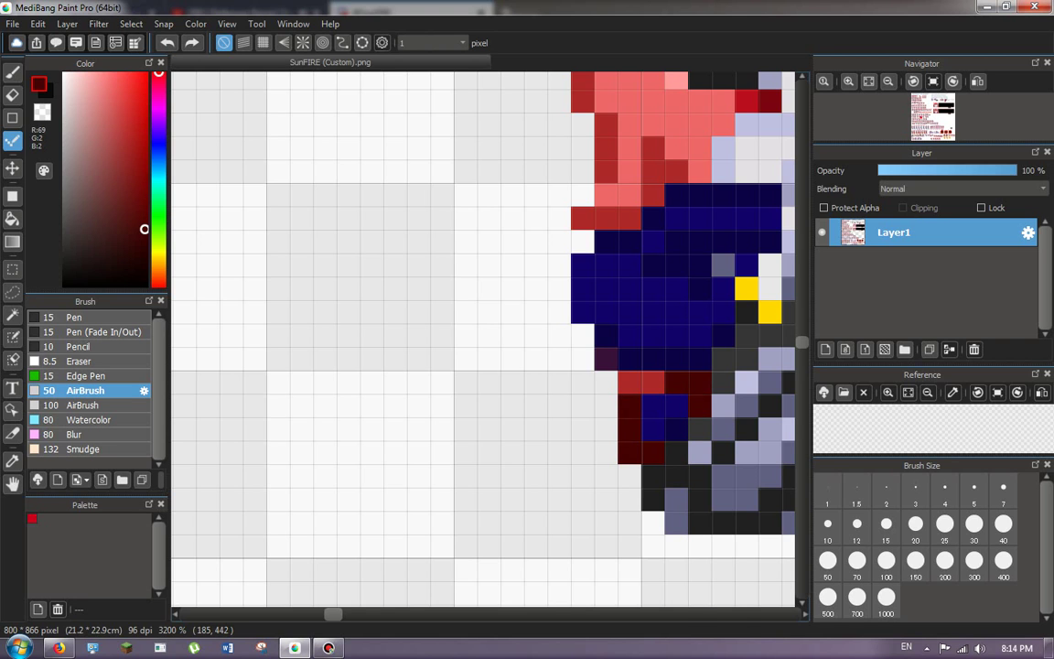
pyautogui.click(676, 428)
# Paint the remaining navy ankle pixels of the second row's sixth sprite dark red with RGB 107, 2, 2.
pyautogui.scroll(-2, 674, 419)
pyautogui.rightClick(229, 422)
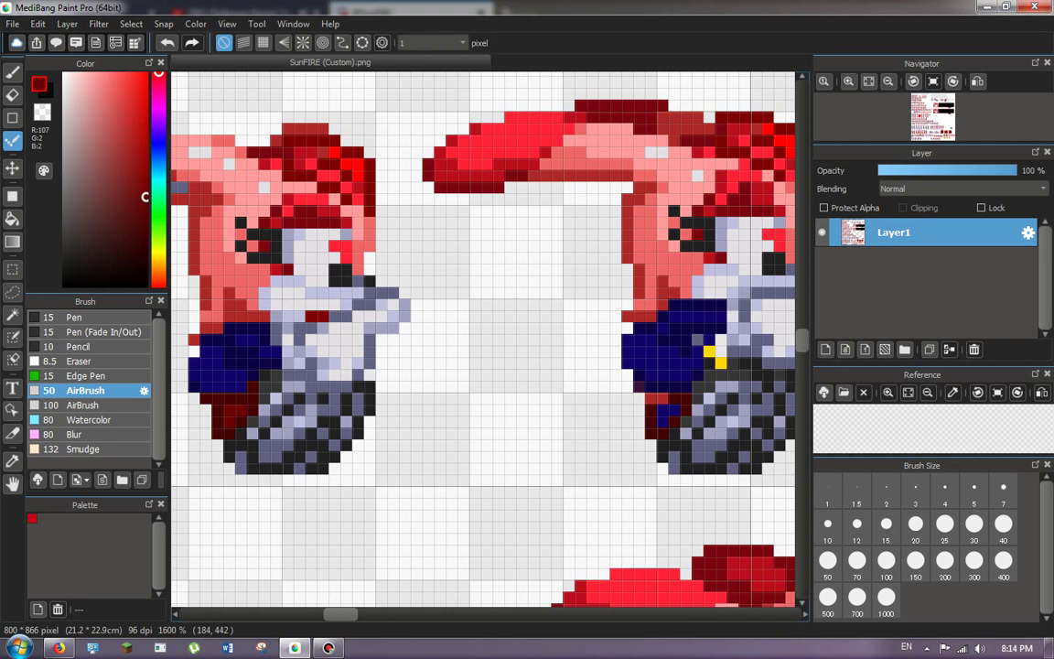
pyautogui.rightClick(675, 410)
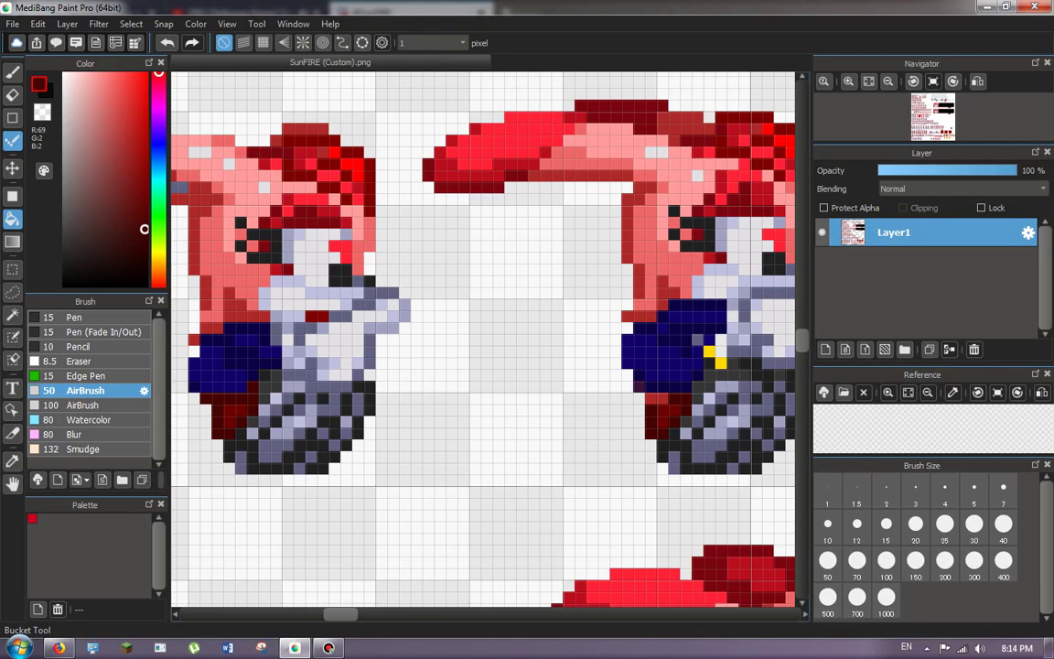
# Fill the navy ankle pixels above the shoe of the second row's seventh sprite with dark red.
pyautogui.click(12, 219)
pyautogui.scroll(-3, 473, 363)
pyautogui.scroll(5, 734, 373)
pyautogui.click(624, 444)
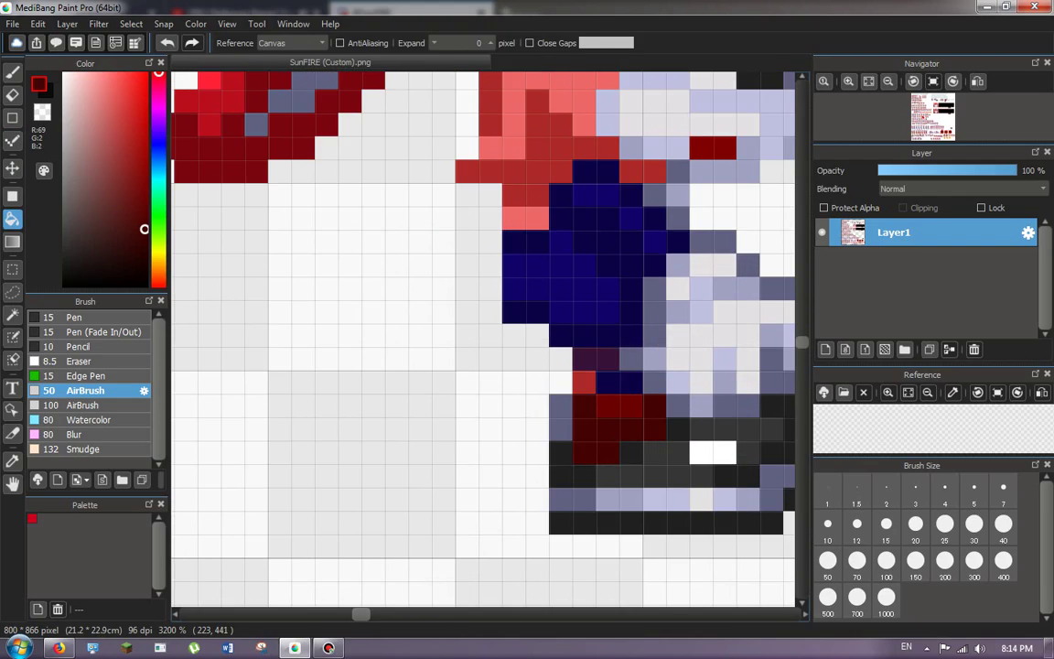
pyautogui.click(627, 388)
# Paint the navy ankle pixels above both shoes of the second row's eighth sprite dark red, undoing the stray fill.
pyautogui.scroll(-6, 630, 388)
pyautogui.scroll(4, 657, 386)
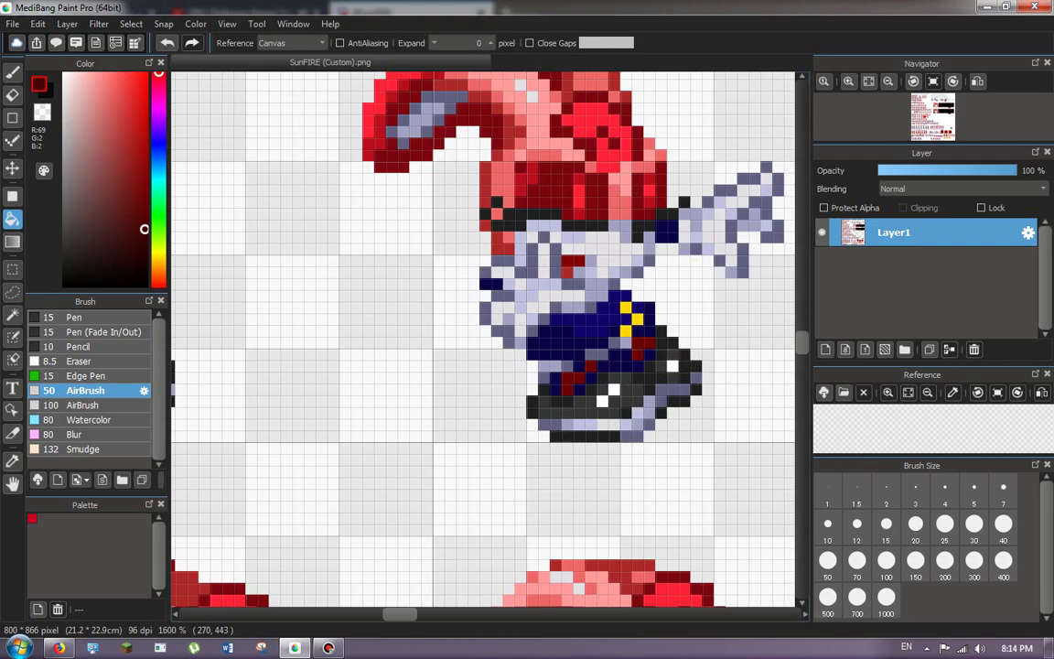
pyautogui.click(12, 140)
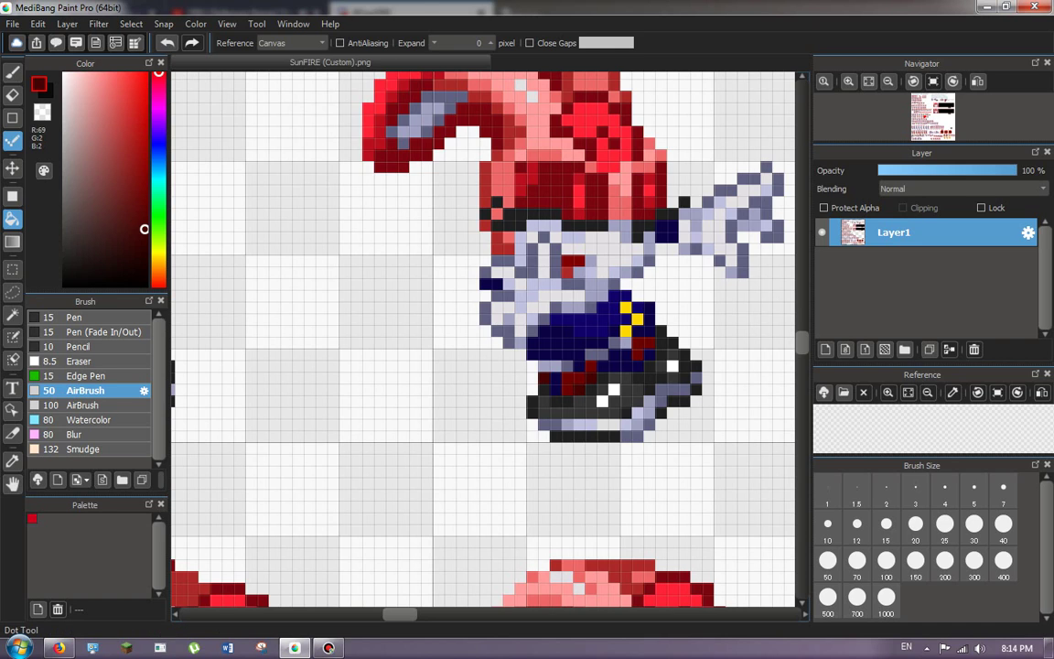
pyautogui.hotkey('ctrl', 'z')
pyautogui.click(556, 377)
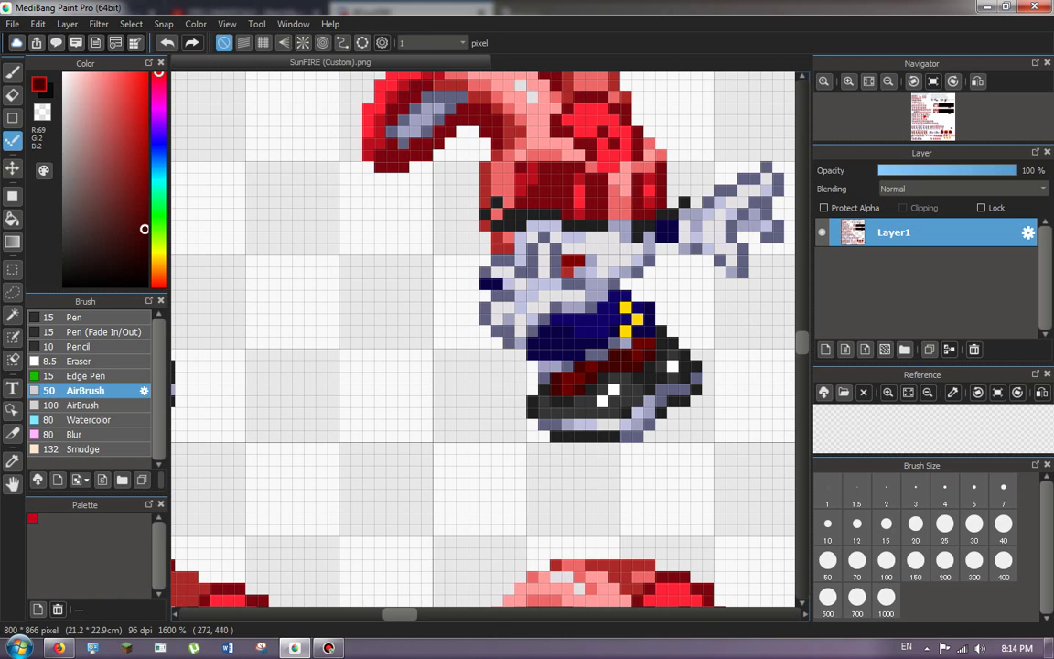
# Fill the navy ankle pixels above both shoes of the second row's ninth sprite with dark red.
pyautogui.press('g')
pyautogui.scroll(-3, 397, 299)
pyautogui.scroll(4, 605, 320)
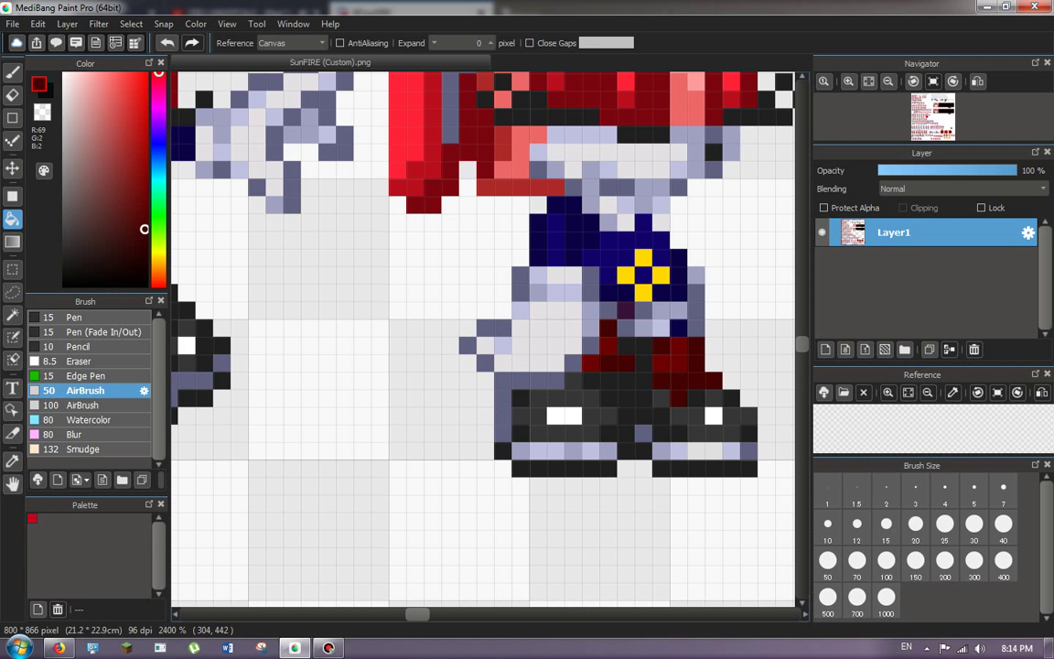
# Fill the navy ankle pixels above the shoe of the first sprite in the third row below the balls with dark red.
pyautogui.scroll(-2, 631, 311)
pyautogui.scroll(-3, 485, 338)
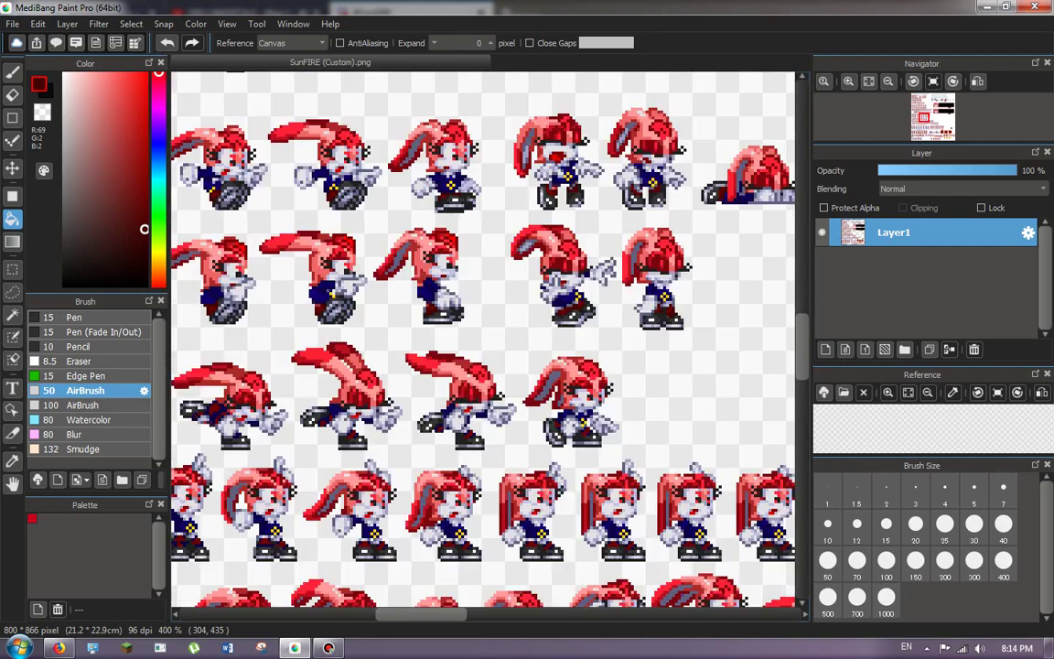
pyautogui.scroll(3, 513, 339)
pyautogui.scroll(3, 493, 344)
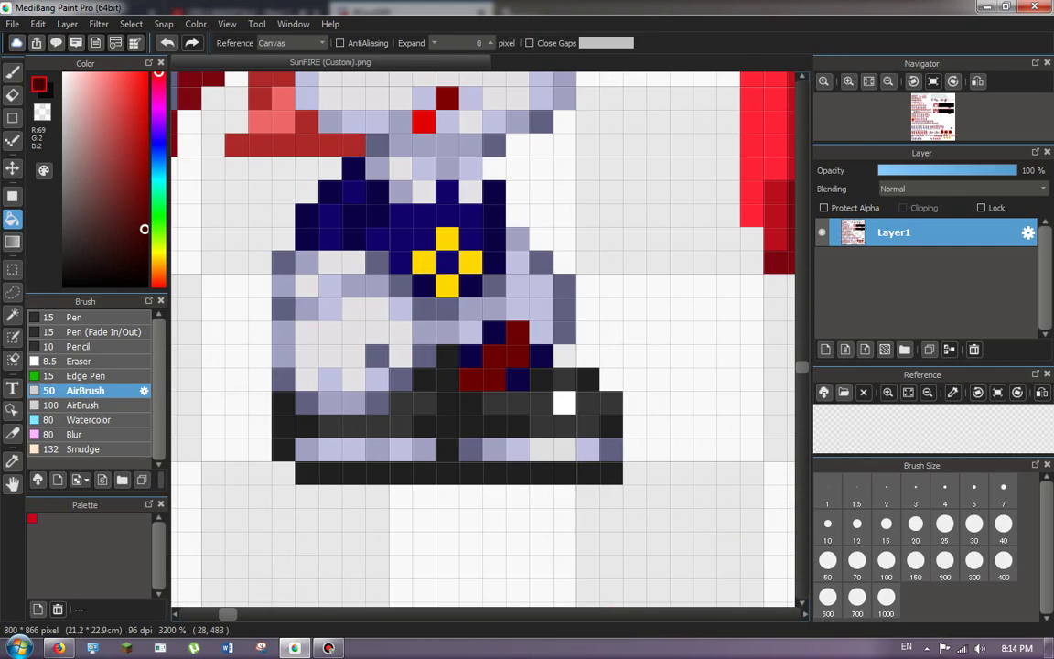
pyautogui.hotkey('ctrl', 'z')
pyautogui.click(518, 379)
pyautogui.click(540, 355)
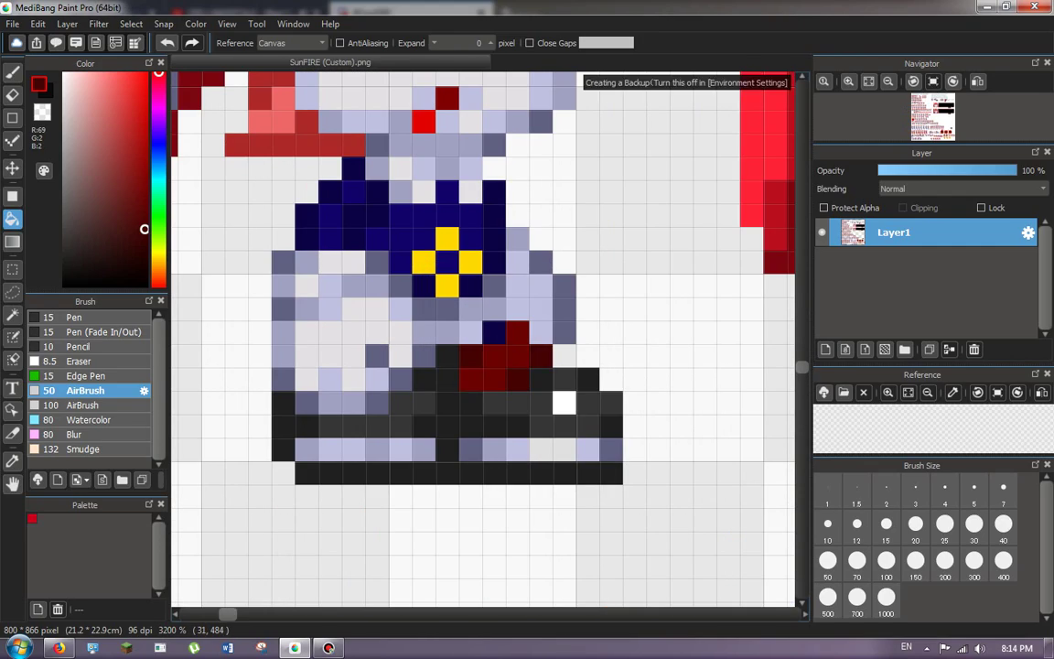
pyautogui.click(494, 332)
# Try adding the text "IM bored as hell XD" over the third row's first sprite, and undo it.
pyautogui.click(12, 388)
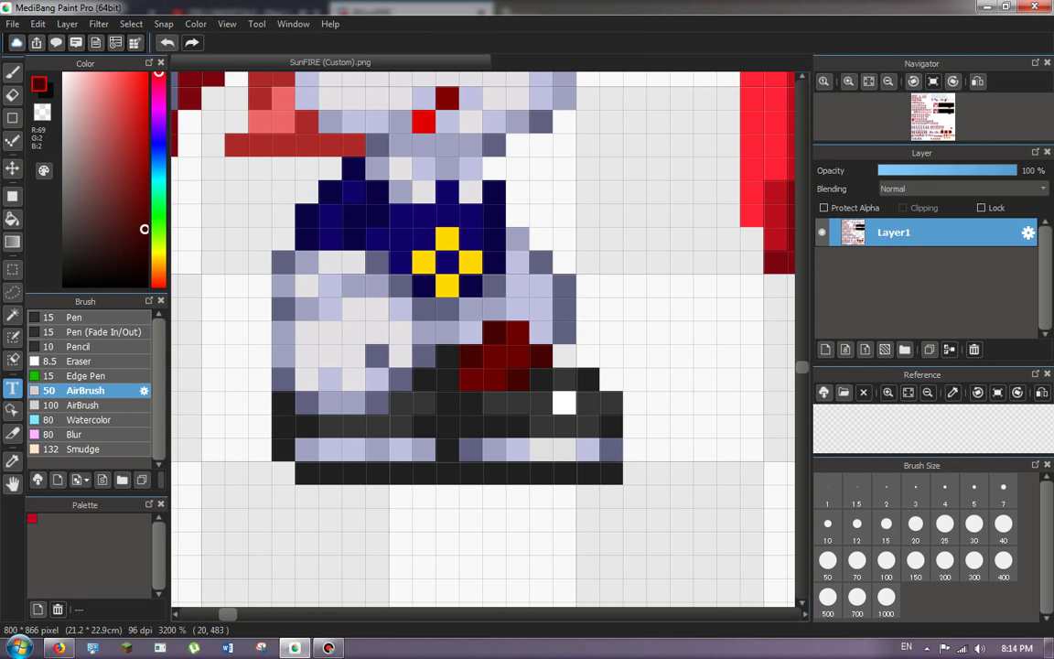
pyautogui.click(494, 356)
pyautogui.write('IM bored as hell XD')
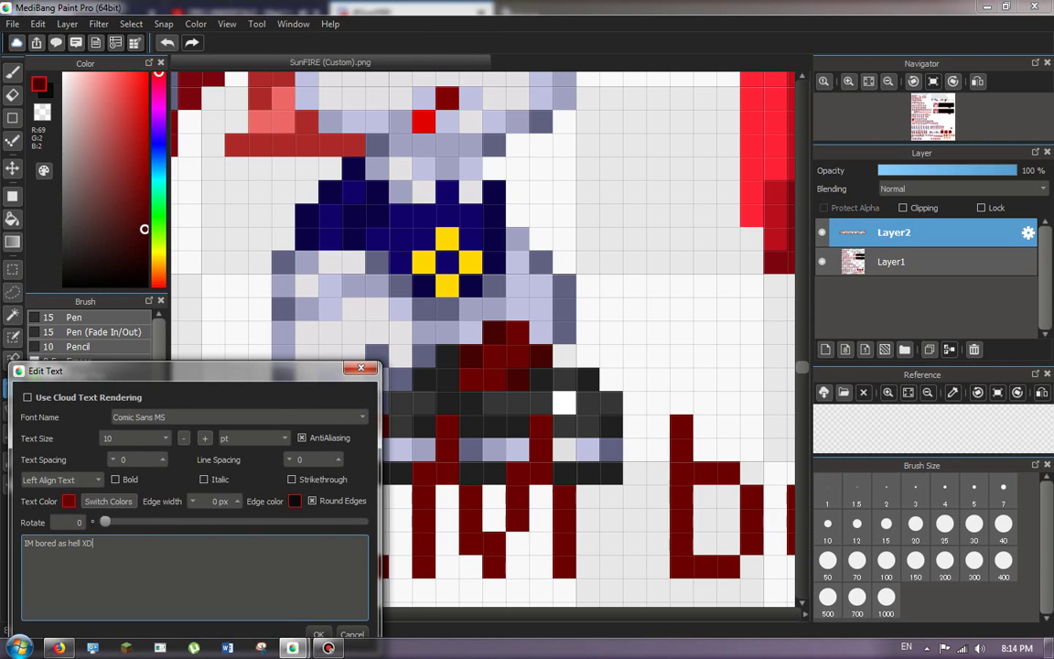
pyautogui.click(318, 633)
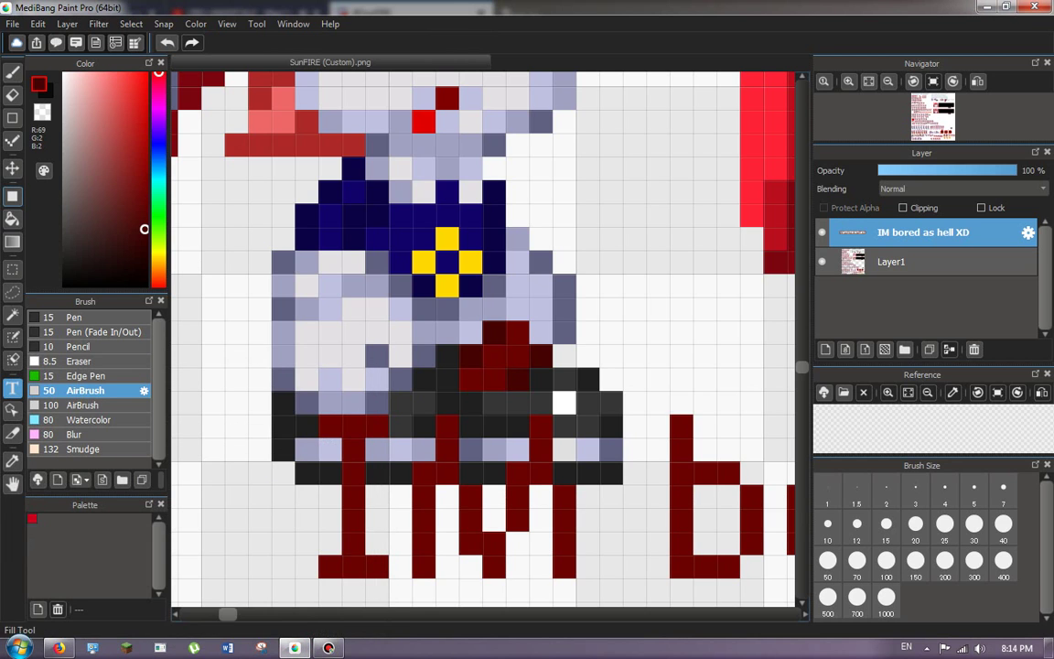
pyautogui.click(12, 168)
pyautogui.scroll(2, 340, 303)
pyautogui.scroll(-8, 381, 356)
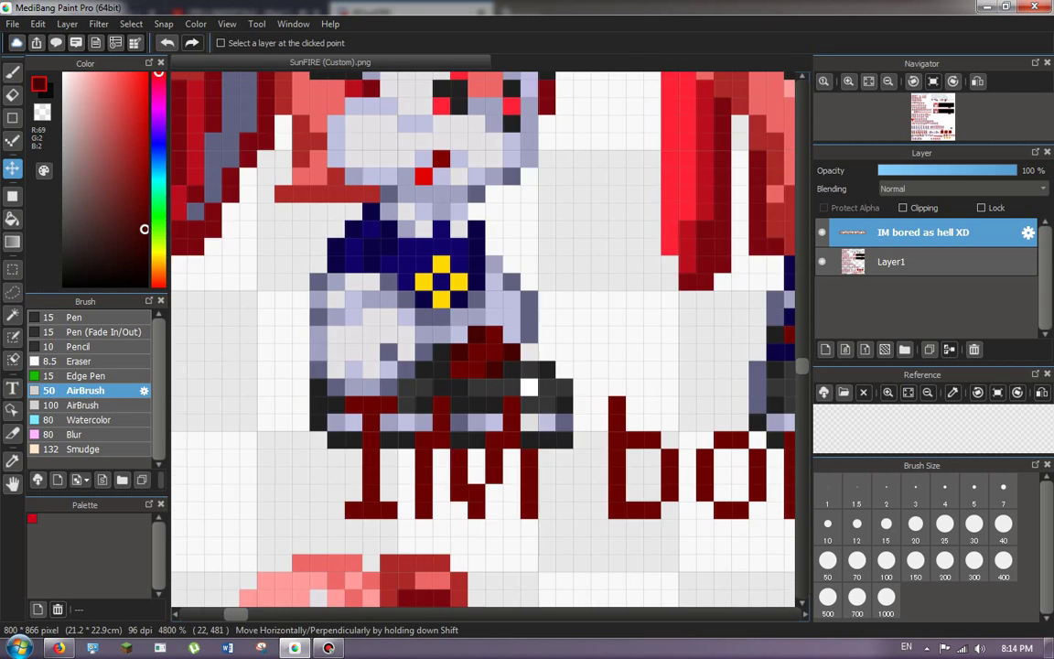
pyautogui.hotkey('ctrl', 'z')
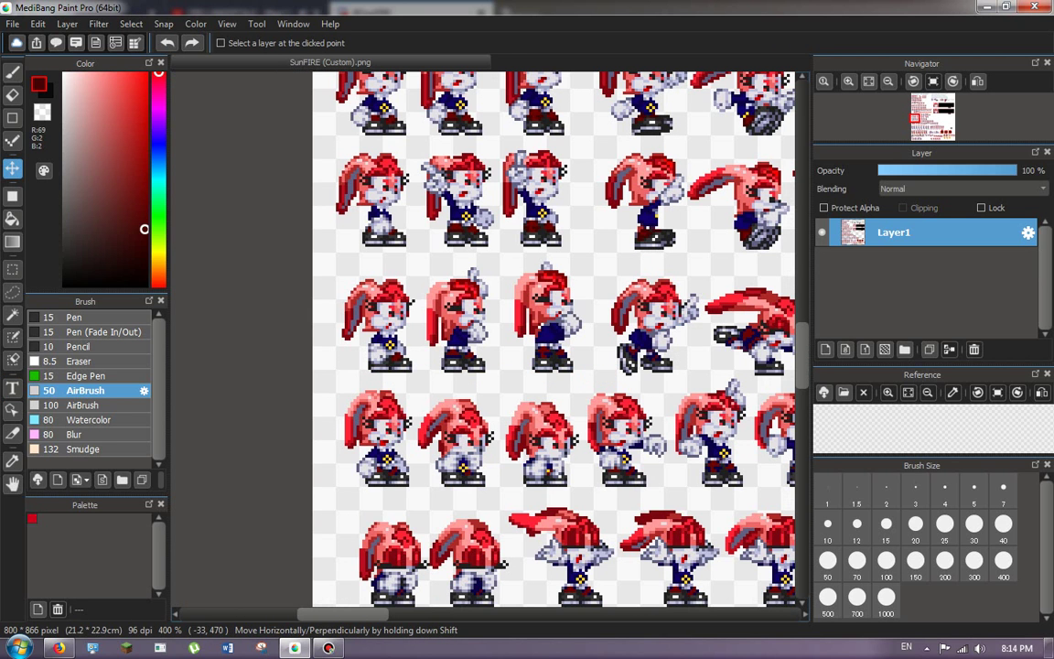
# Fill the navy ankle pixels above both shoes of the third row's second sprite with dark red.
pyautogui.click(12, 141)
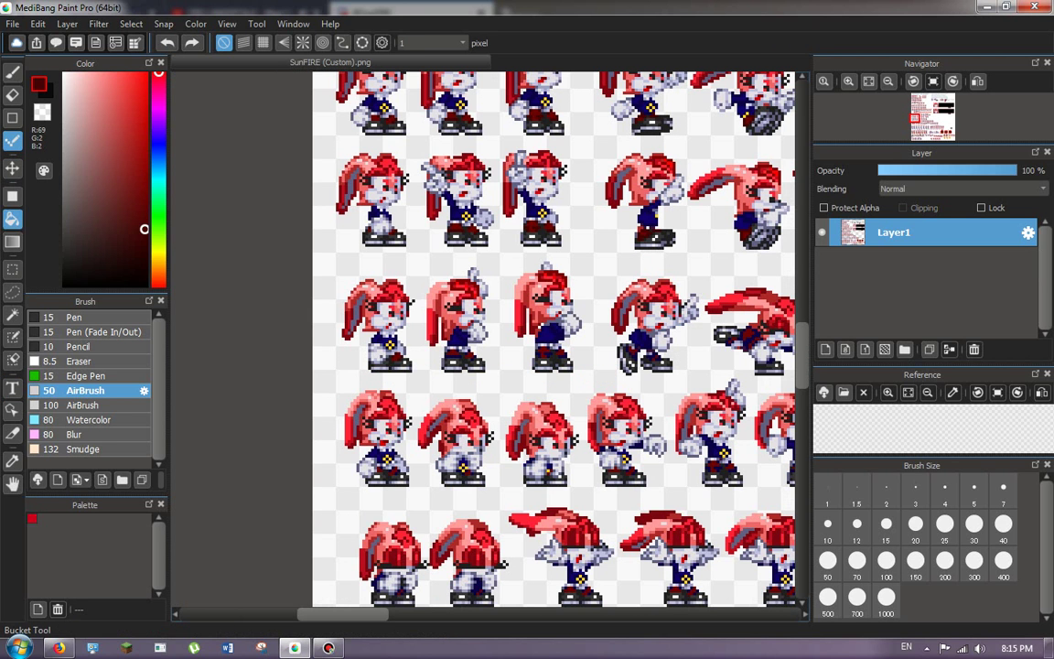
pyautogui.press('g')
pyautogui.scroll(5, 401, 340)
pyautogui.scroll(-5, 483, 338)
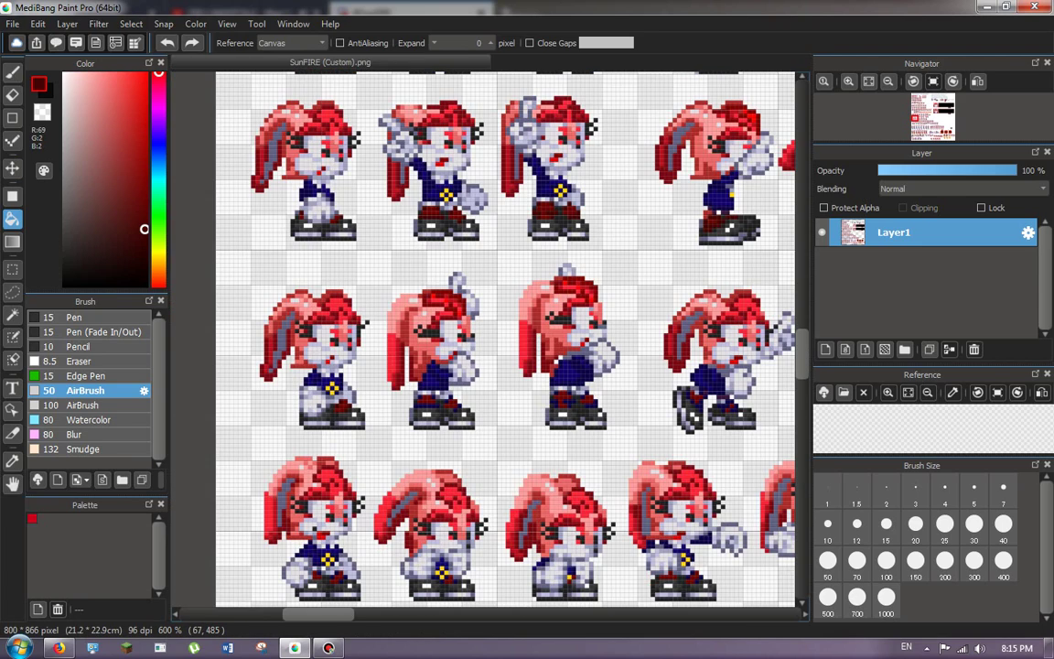
pyautogui.scroll(6, 483, 338)
pyautogui.scroll(-1, 483, 339)
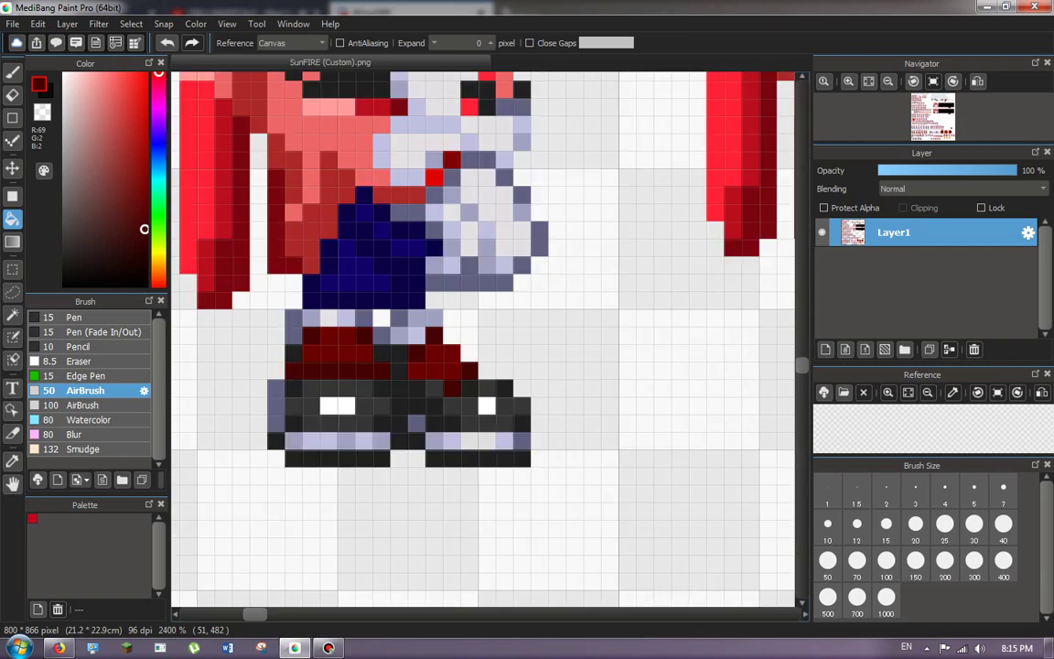
# Fill the navy ankle pixels above both shoes of the third row's third sprite with dark red, undoing the stray fill.
pyautogui.moveTo(400, 354); pyautogui.dragTo(282, 355)
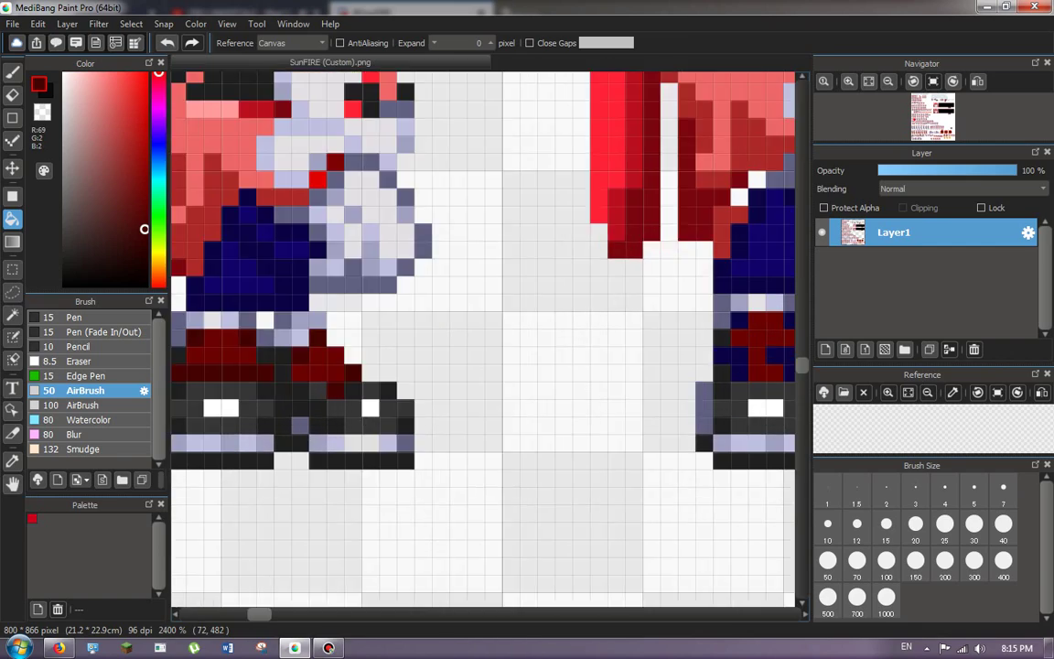
pyautogui.scroll(-1, 285, 346)
pyautogui.scroll(2, 568, 342)
pyautogui.click(653, 363)
pyautogui.click(583, 361)
pyautogui.click(582, 318)
pyautogui.click(654, 318)
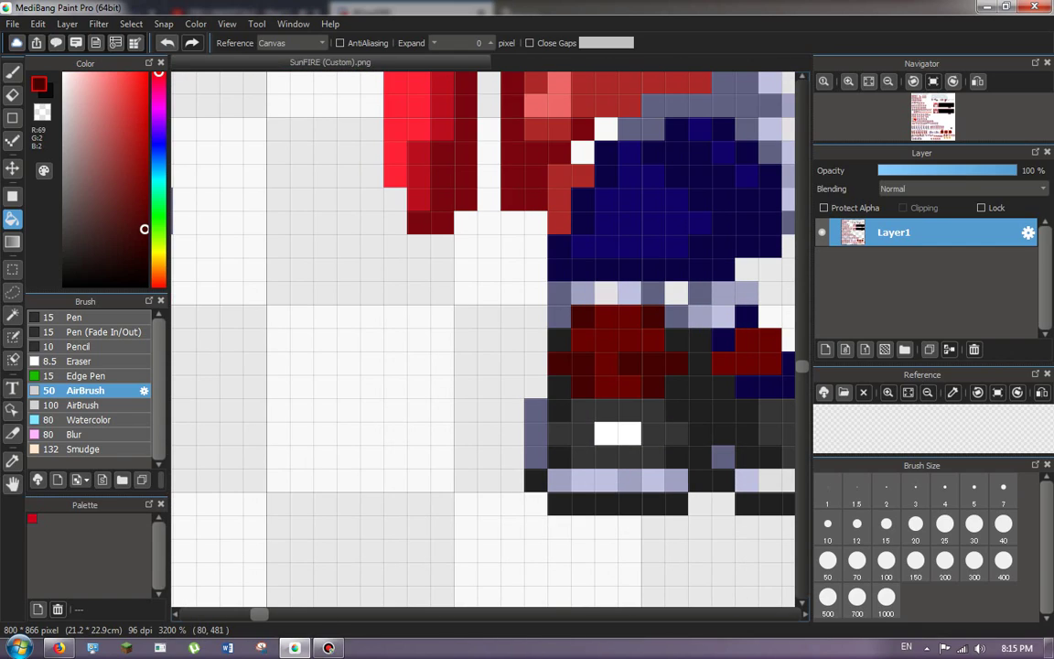
pyautogui.click(753, 386)
pyautogui.click(701, 342)
pyautogui.hotkey('ctrl', 'z')
pyautogui.click(724, 341)
# Fill the navy ankle pixels of the raised and standing feet of the third row's fourth sprite with dark red.
pyautogui.scroll(-5, 483, 339)
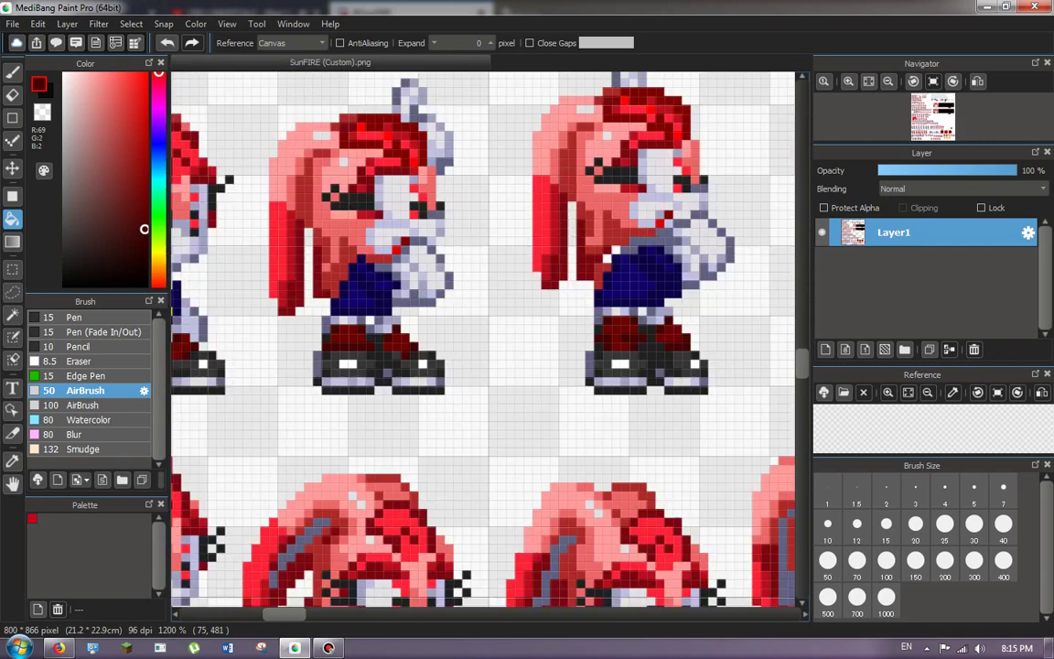
pyautogui.scroll(3, 483, 339)
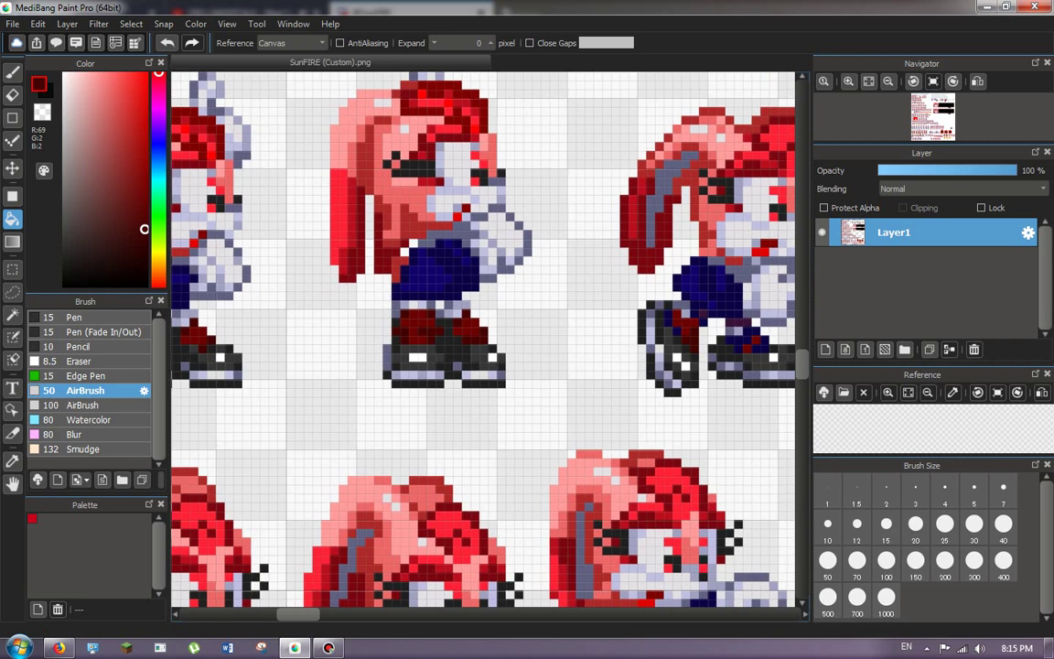
pyautogui.scroll(2, 748, 329)
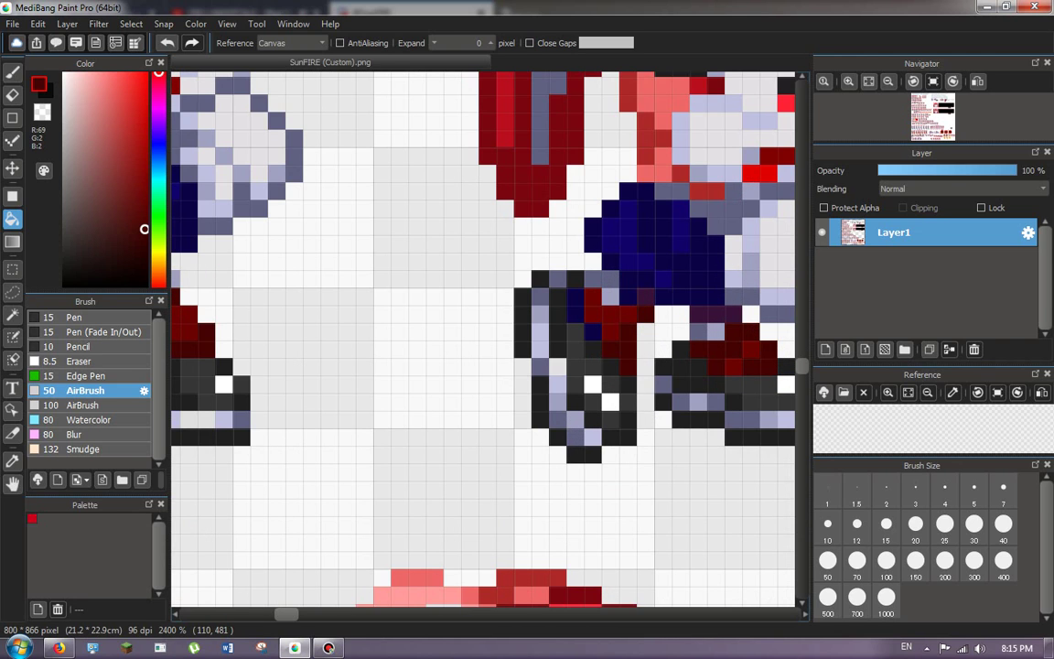
pyautogui.click(629, 292)
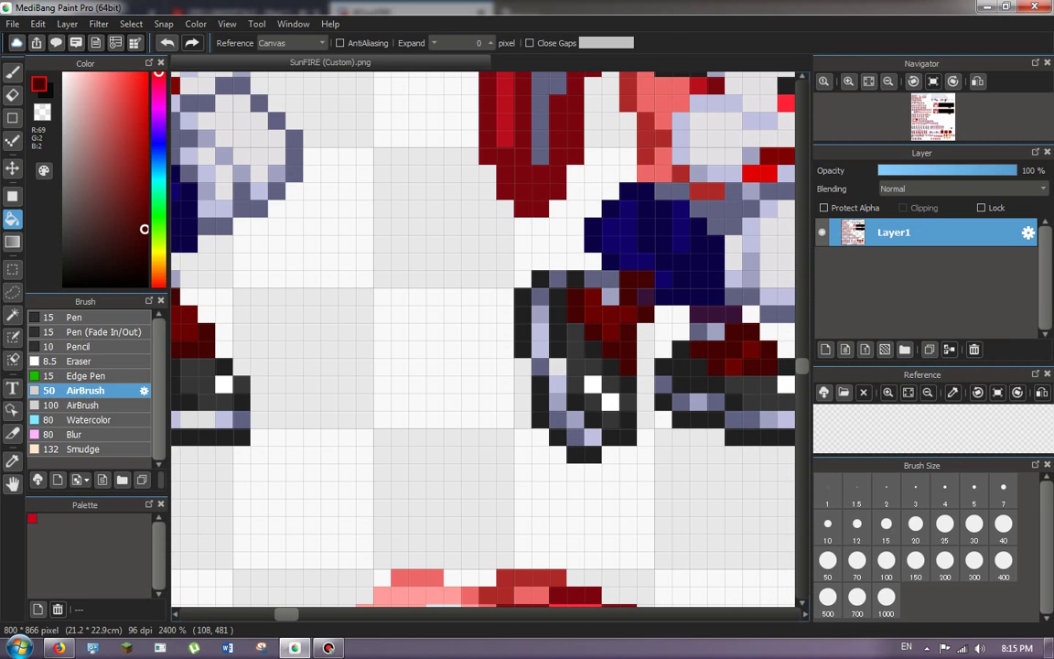
# Repaint the clothing-edge pixels above the fourth sprite's raised foot in navy sampled from its clothing.
pyautogui.scroll(-5, 534, 298)
pyautogui.scroll(4, 624, 302)
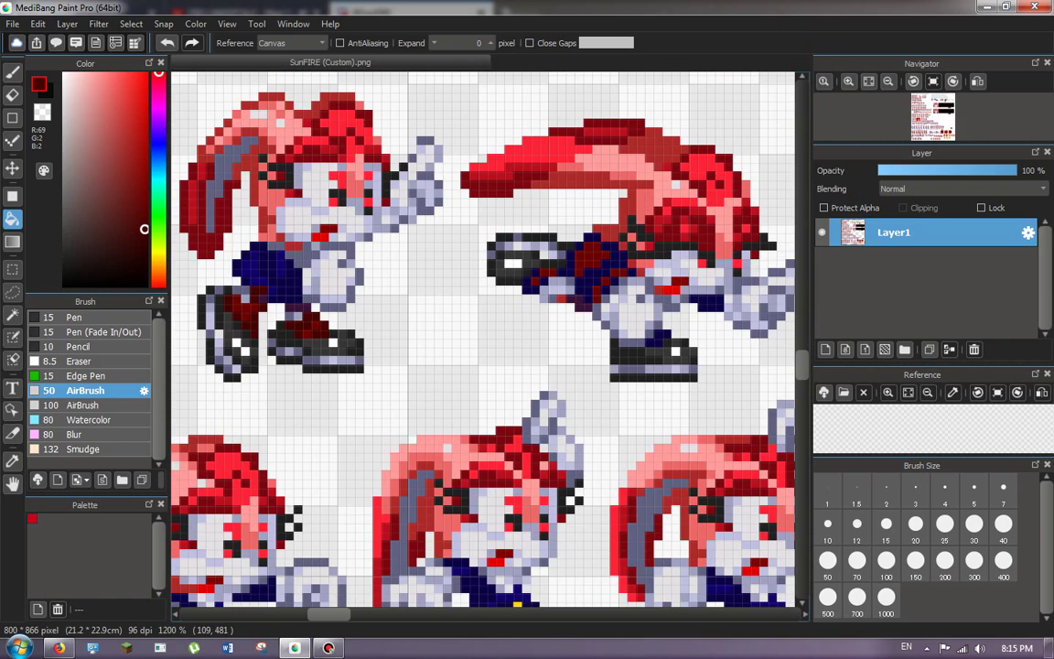
pyautogui.scroll(4, 224, 300)
pyautogui.click(12, 141)
pyautogui.rightClick(310, 226)
pyautogui.click(344, 261)
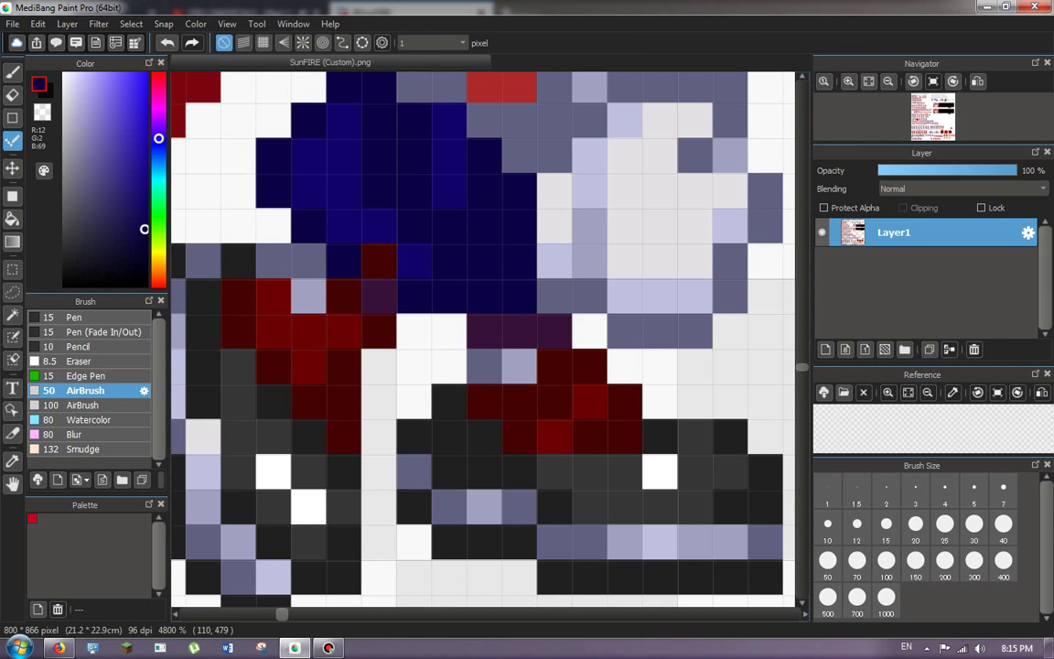
pyautogui.click(379, 261)
pyautogui.click(343, 295)
pyautogui.click(379, 330)
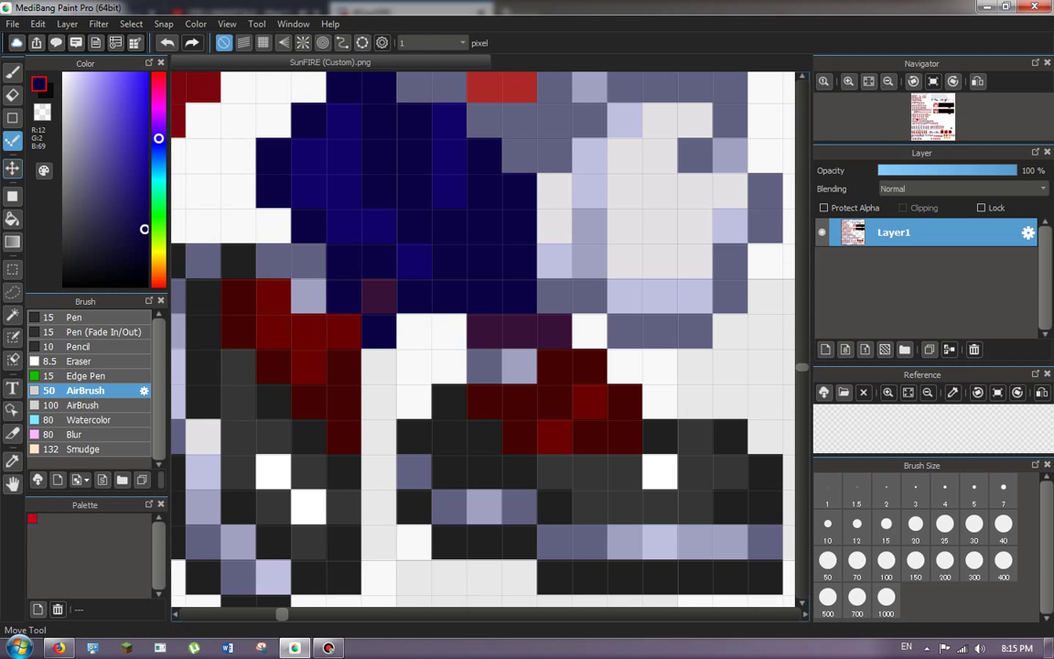
# Pick up the dark red again and fill the navy ankle pixels above the standing shoe of the third row's fifth sprite.
pyautogui.click(12, 168)
pyautogui.click(12, 218)
pyautogui.rightClick(280, 359)
pyautogui.scroll(-4, 285, 353)
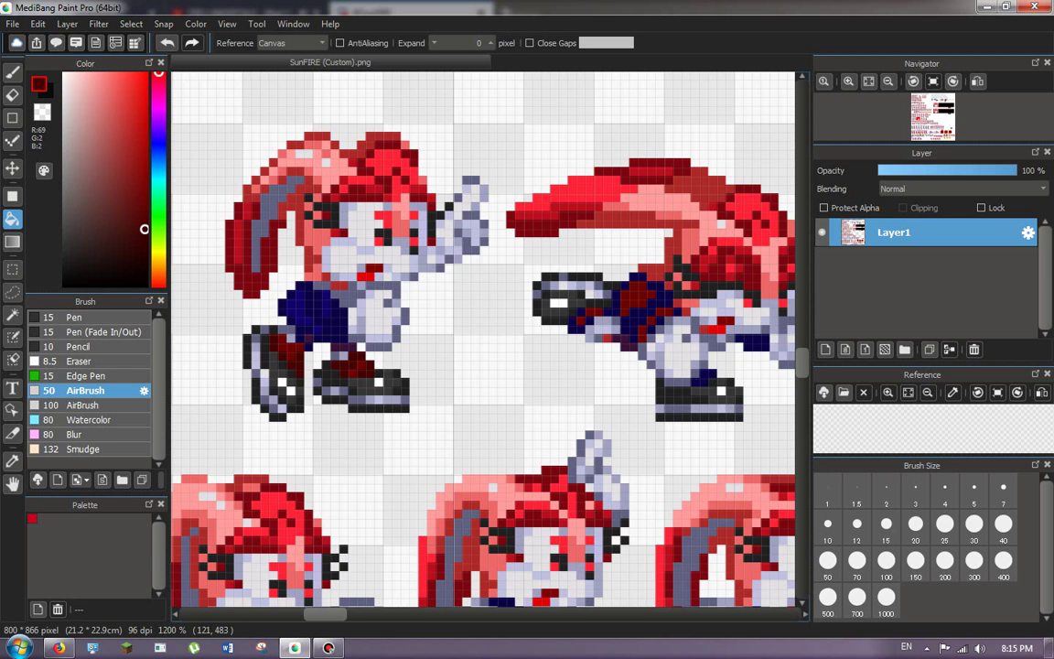
pyautogui.scroll(4, 737, 365)
pyautogui.click(633, 395)
pyautogui.scroll(-4, 300, 264)
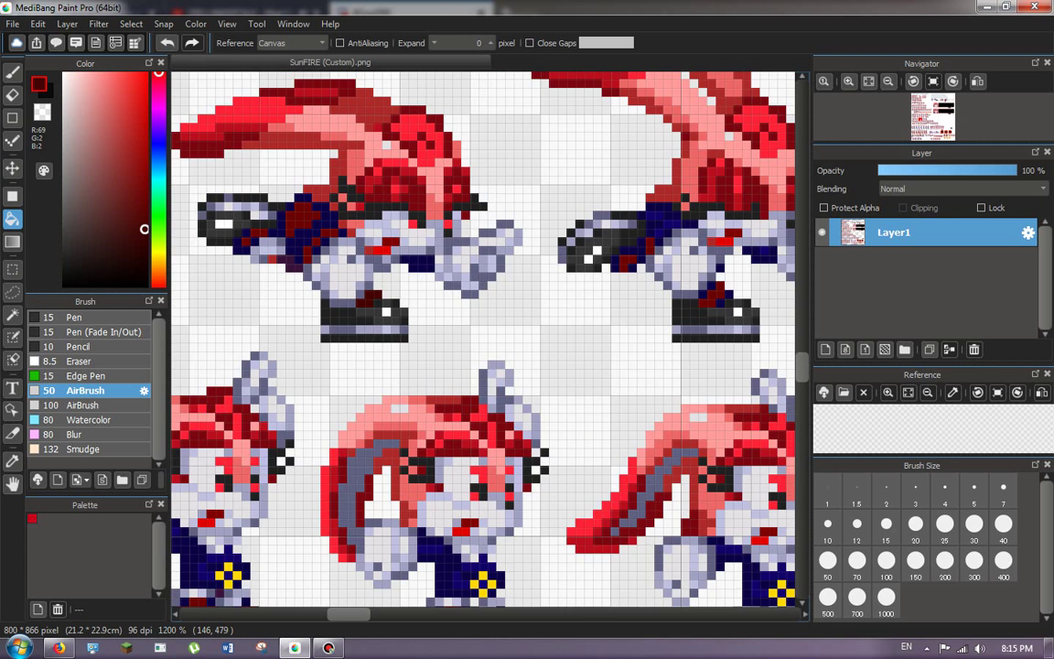
# Fill the navy ankle pixels beside the raised shoe of the third row's fifth sprite with dark red.
pyautogui.scroll(4, 293, 227)
pyautogui.click(301, 219)
pyautogui.scroll(-4, 300, 221)
pyautogui.scroll(4, 276, 231)
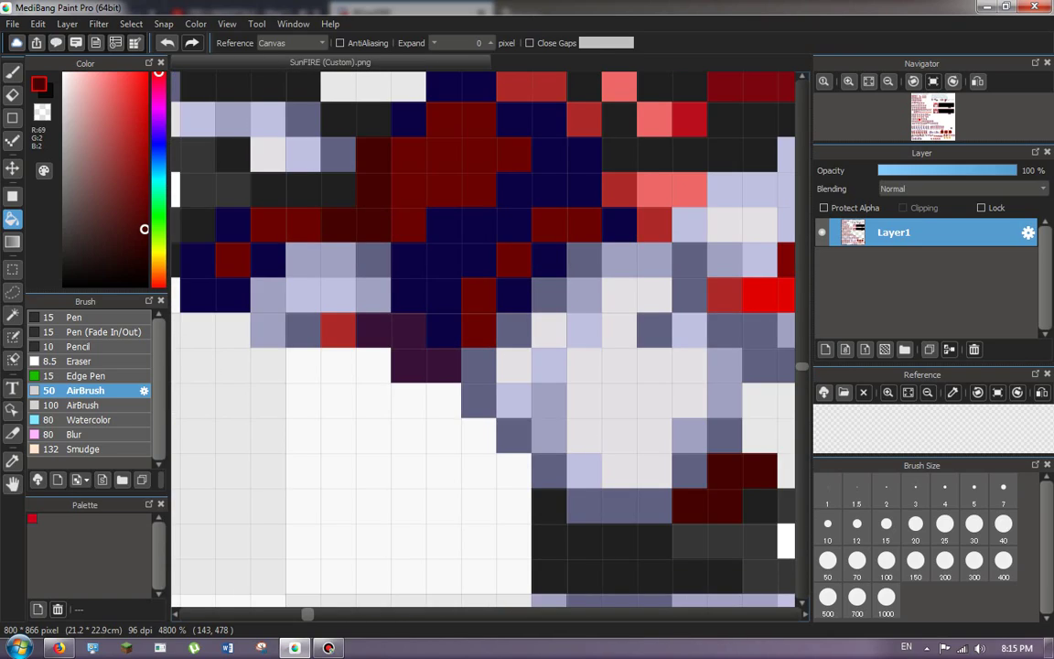
pyautogui.click(268, 260)
# Fill the navy ankle pixels at both shoes of the third row's sixth sprite with dark red.
pyautogui.scroll(-6, 209, 203)
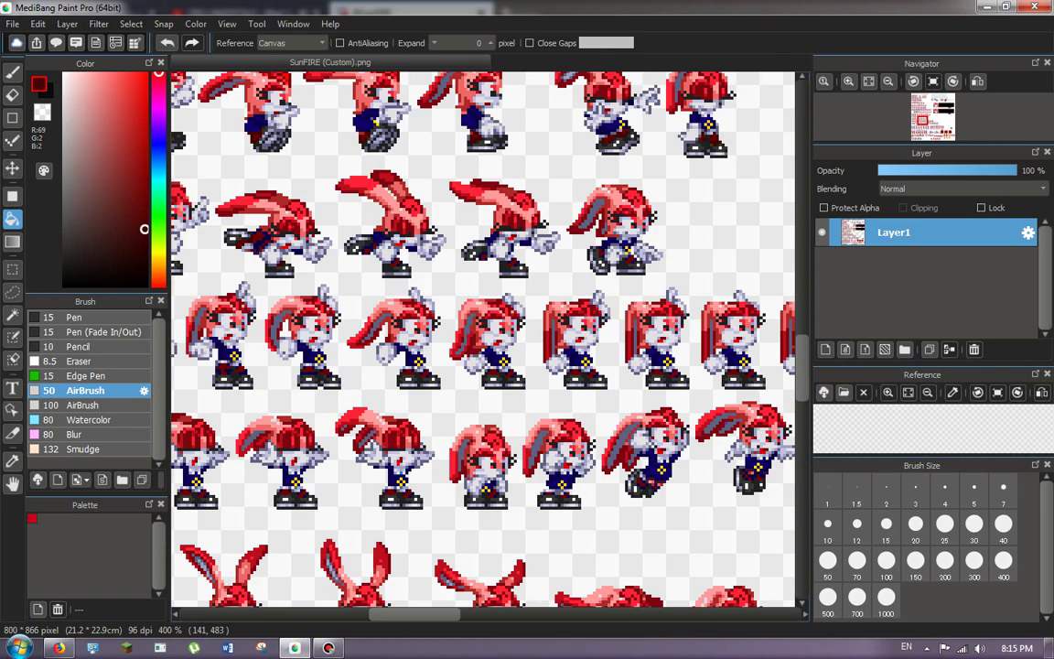
pyautogui.scroll(4, 485, 399)
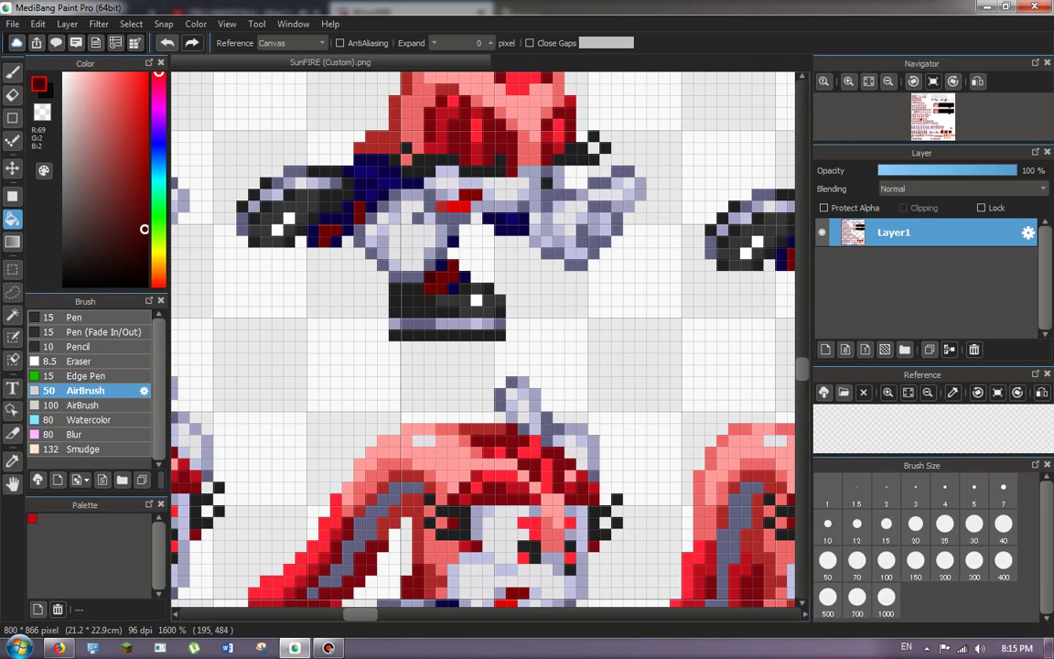
pyautogui.click(342, 218)
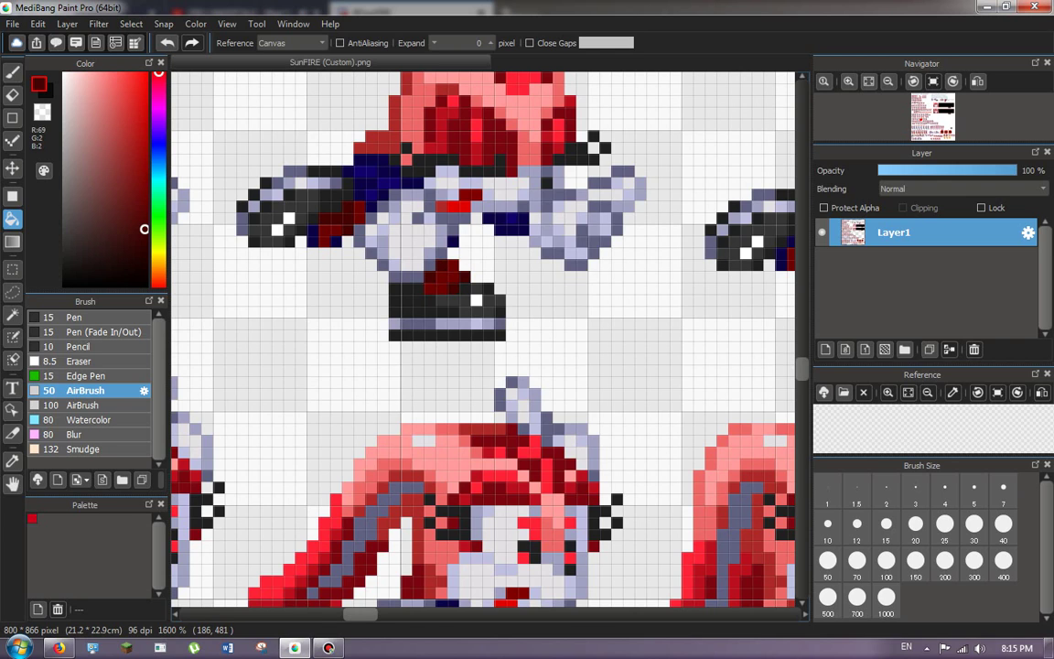
pyautogui.click(315, 239)
# Finish recoloring the ankles of the third row's last sprites, painting the navy pixel beside the eighth sprite's standing shoe dark red with the pen.
pyautogui.scroll(-4, 318, 238)
pyautogui.scroll(4, 454, 219)
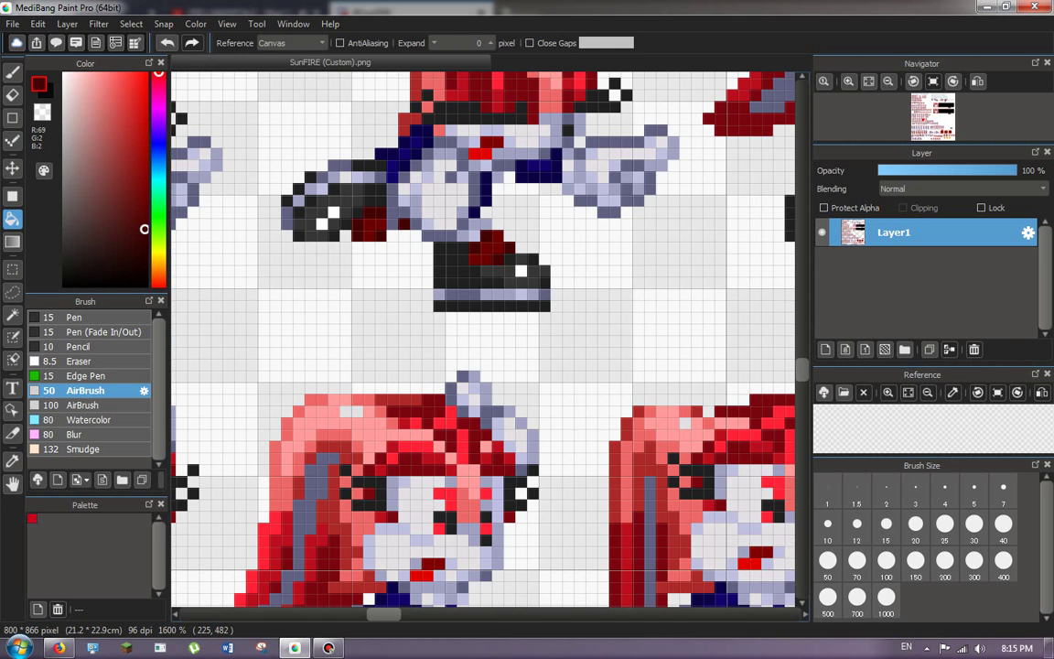
pyautogui.scroll(-4, 363, 201)
pyautogui.scroll(5, 363, 202)
pyautogui.scroll(-5, 503, 411)
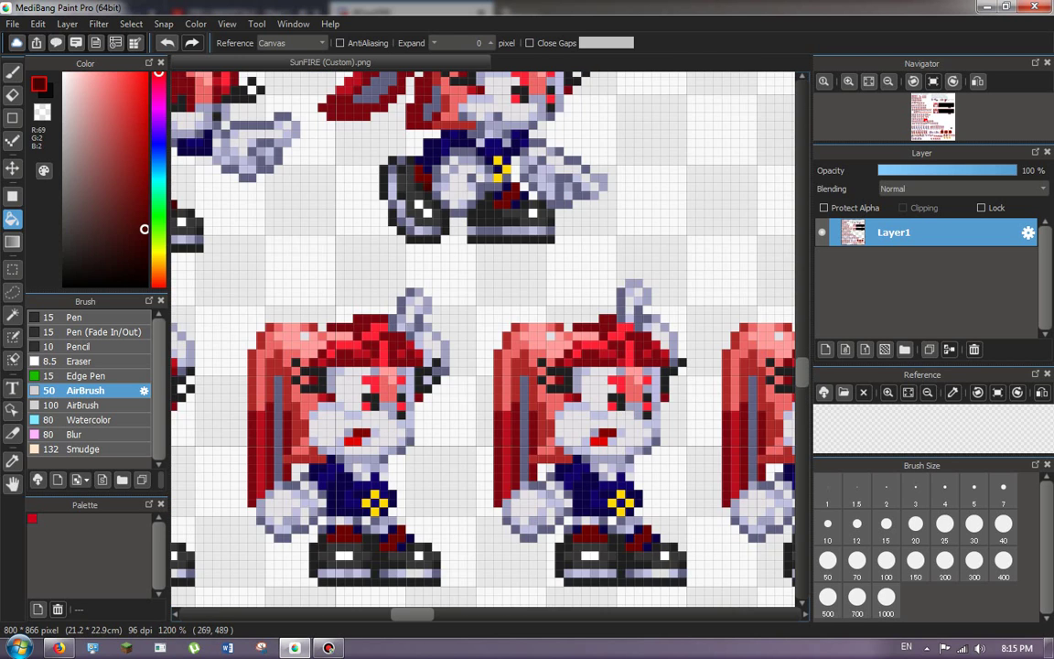
pyautogui.scroll(5, 503, 412)
pyautogui.press('b')
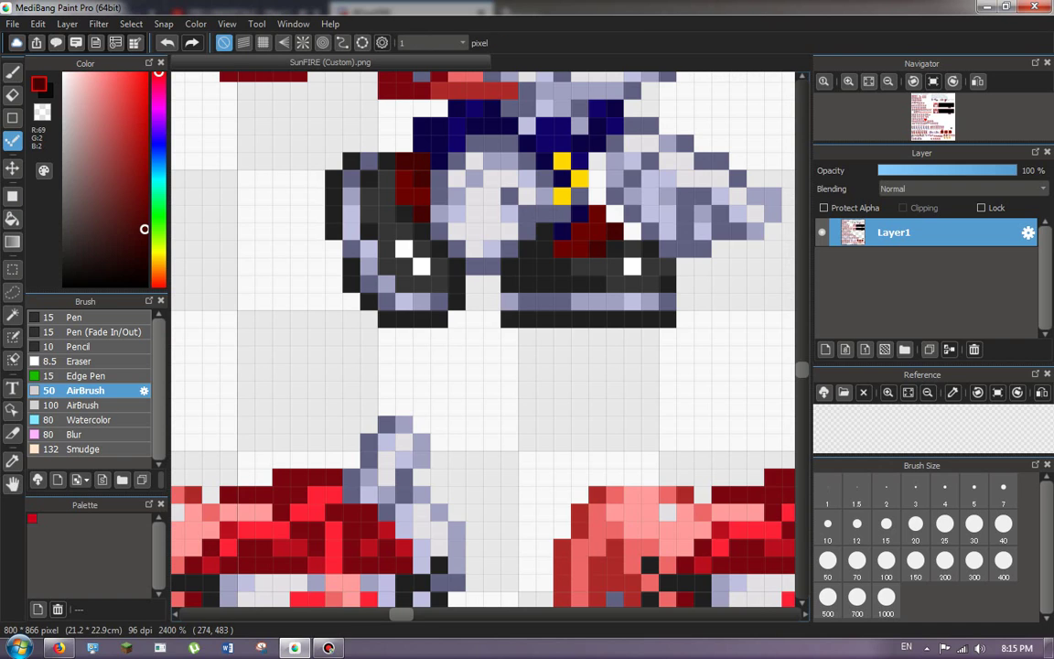
pyautogui.click(562, 232)
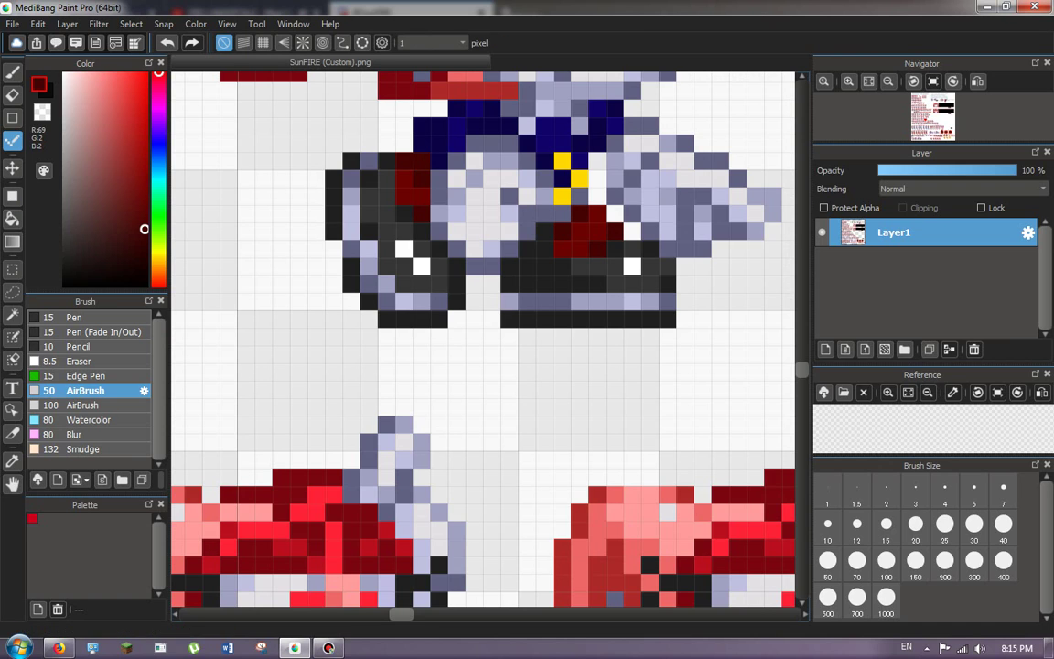
# Switch back to the Bucket tool and fill the navy ankle pixels of the fourth row's first two sprites with dark red.
pyautogui.click(12, 219)
pyautogui.scroll(-8, 513, 282)
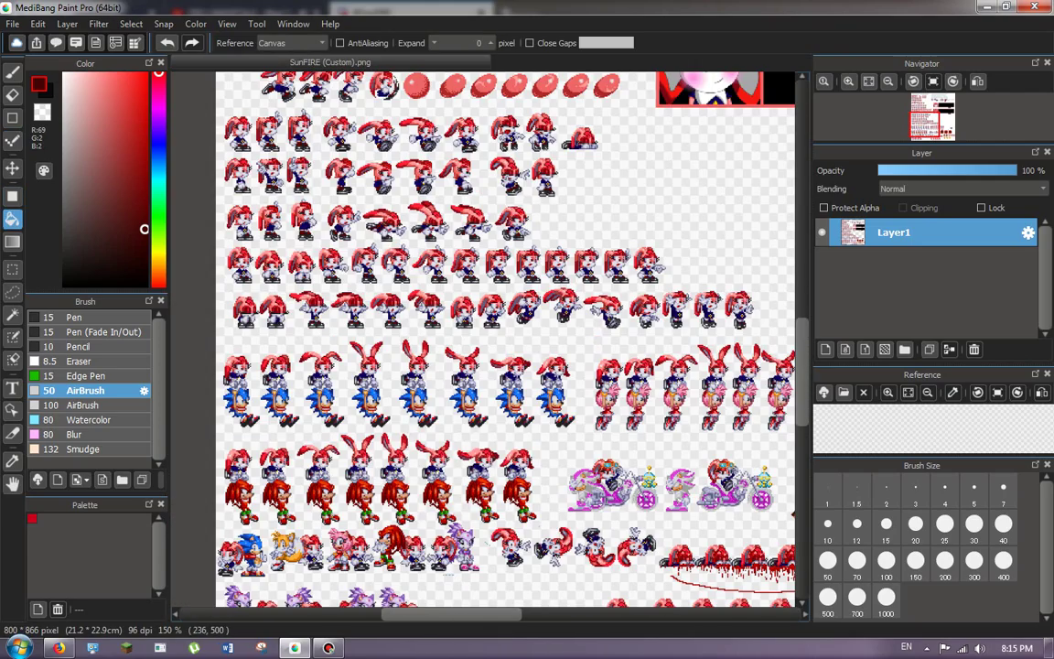
pyautogui.scroll(9, 244, 311)
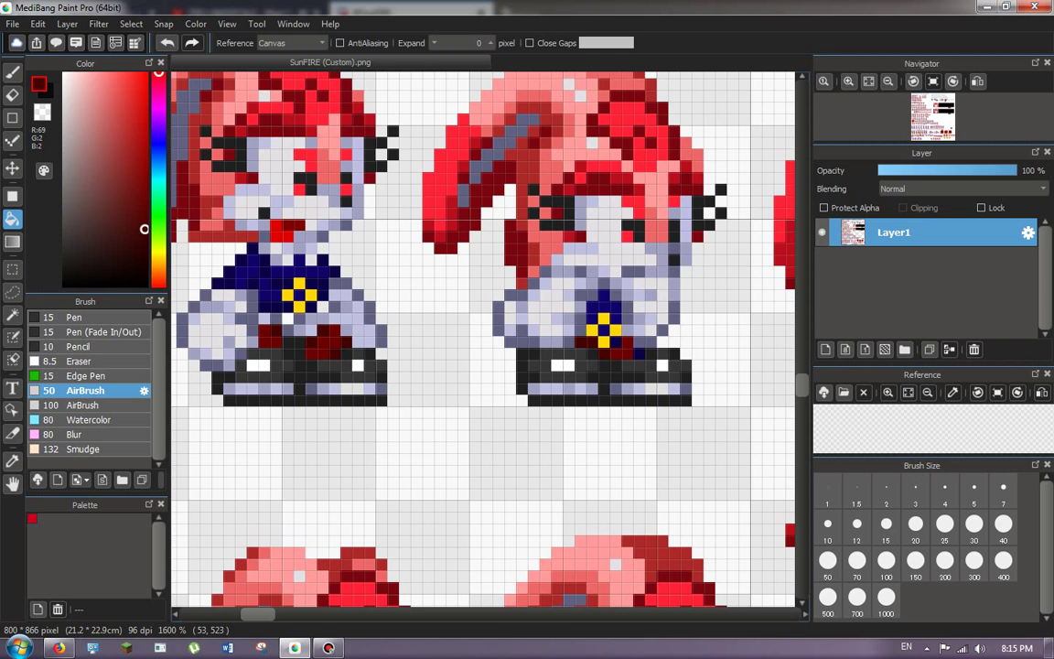
pyautogui.click(640, 354)
# Fill the navy ankle pixels of the fourth row's third and fourth sprites with dark red.
pyautogui.scroll(-4, 640, 354)
pyautogui.scroll(5, 565, 335)
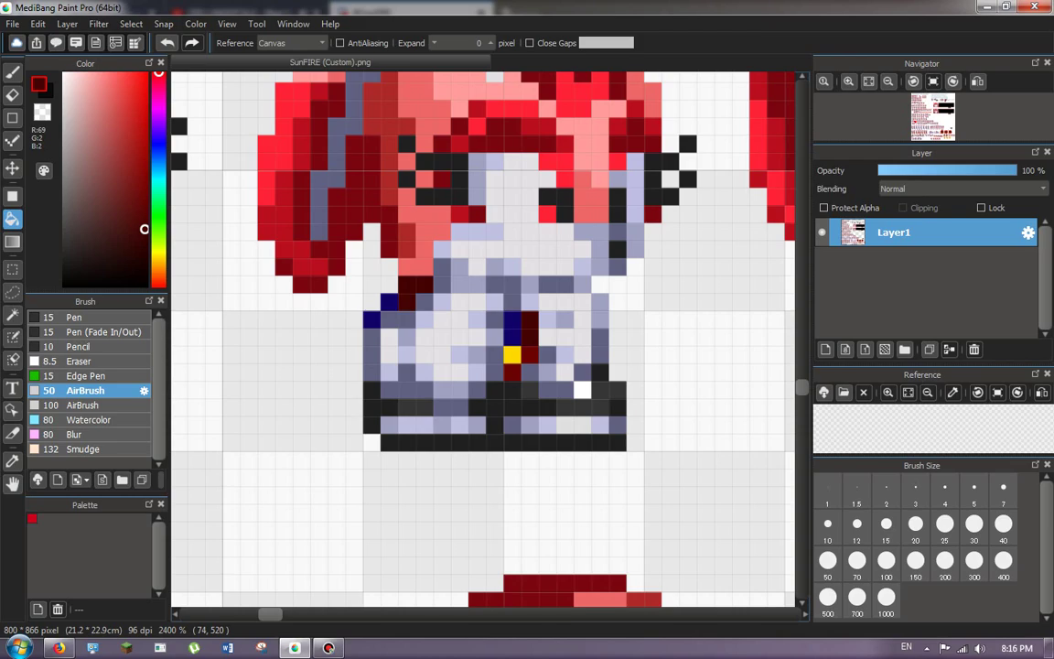
pyautogui.scroll(-5, 483, 338)
pyautogui.scroll(6, 483, 339)
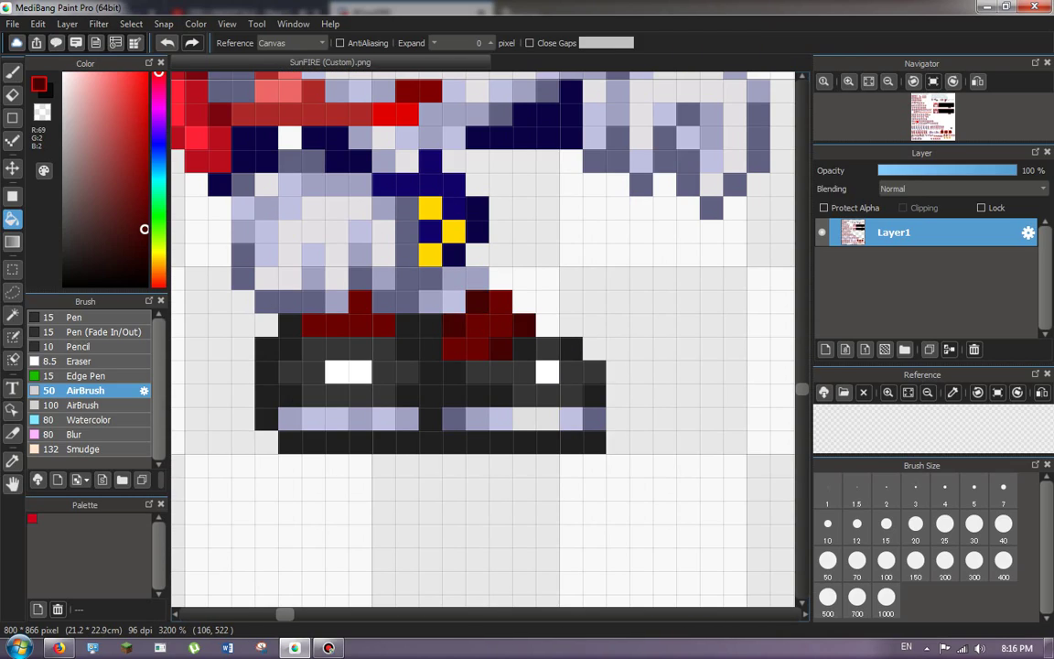
# Fill the navy pixels around the rear ankle of the fourth row's fifth sprite with dark red, undoing the misplaced fill.
pyautogui.scroll(-4, 483, 339)
pyautogui.scroll(3, 483, 339)
pyautogui.click(466, 320)
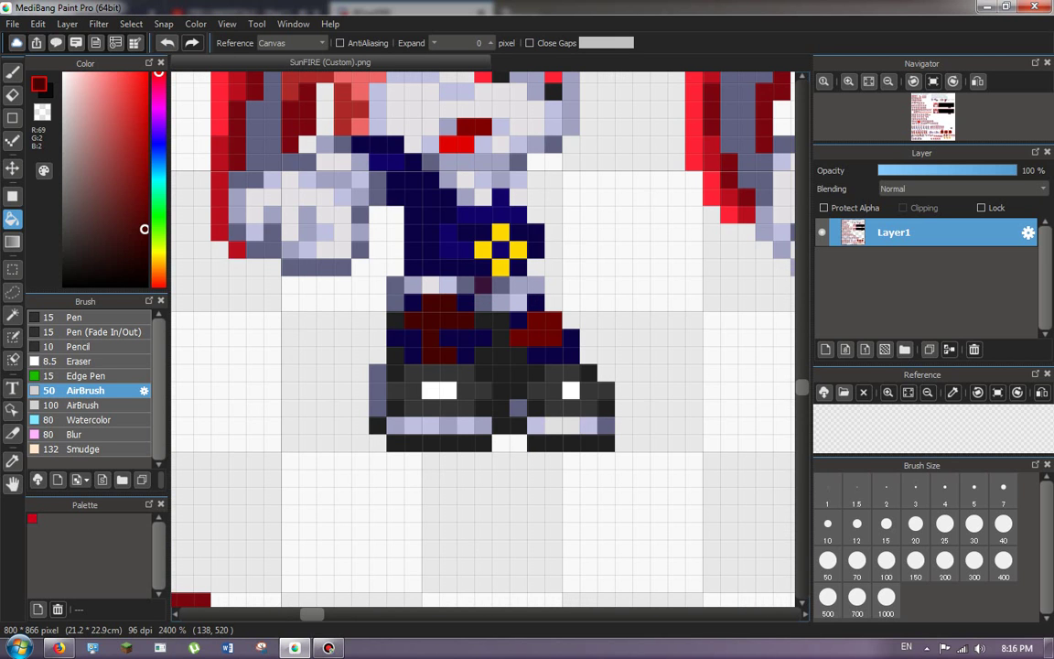
pyautogui.hotkey('ctrl', 'z')
pyautogui.click(466, 303)
pyautogui.click(462, 340)
pyautogui.click(413, 353)
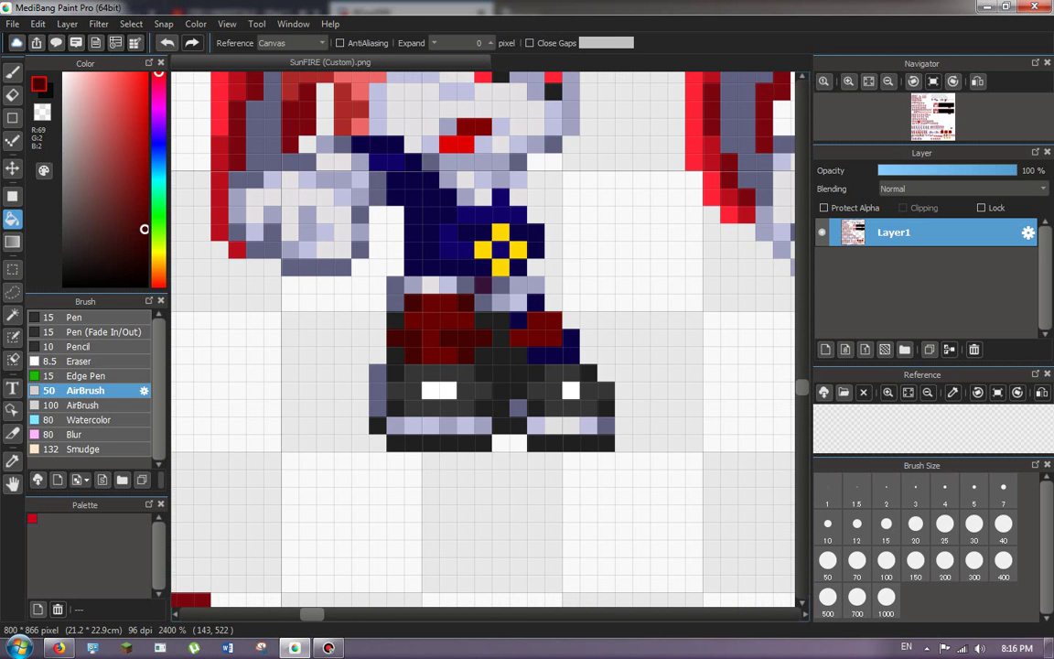
# Finish the fifth sprite's front ankle and fill the navy ankle pixels of the fourth row's sixth sprite with dark red.
pyautogui.scroll(-2, 494, 315)
pyautogui.scroll(-3, 494, 316)
pyautogui.scroll(4, 494, 315)
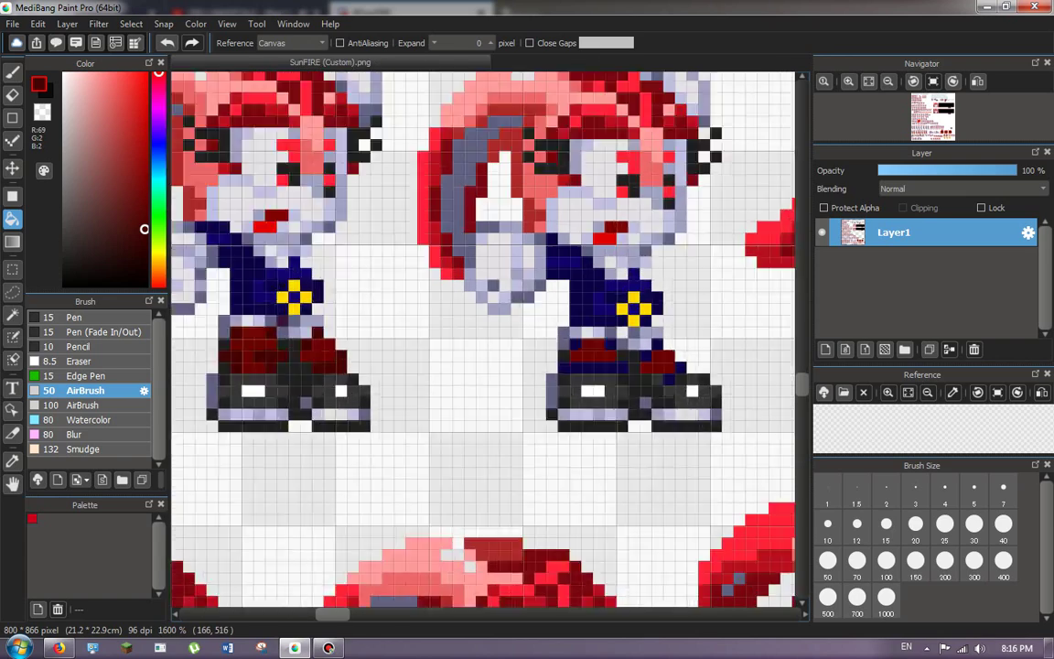
pyautogui.scroll(2, 589, 305)
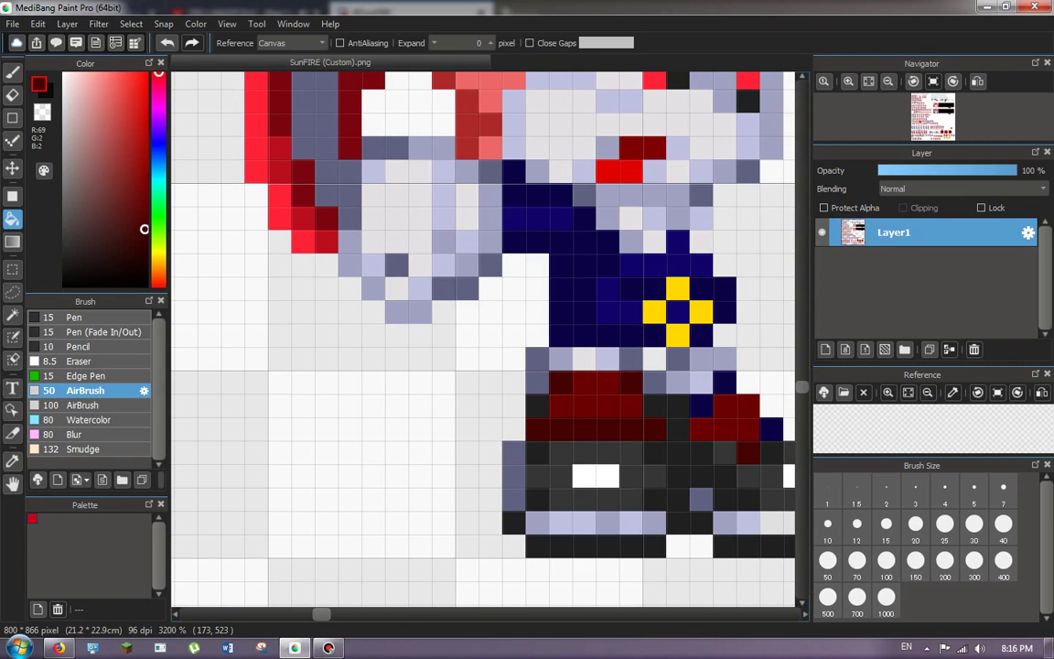
# Fill the navy ankle pixels of the fourth row's seventh and eighth sprites with dark red.
pyautogui.scroll(-3, 485, 338)
pyautogui.scroll(3, 485, 339)
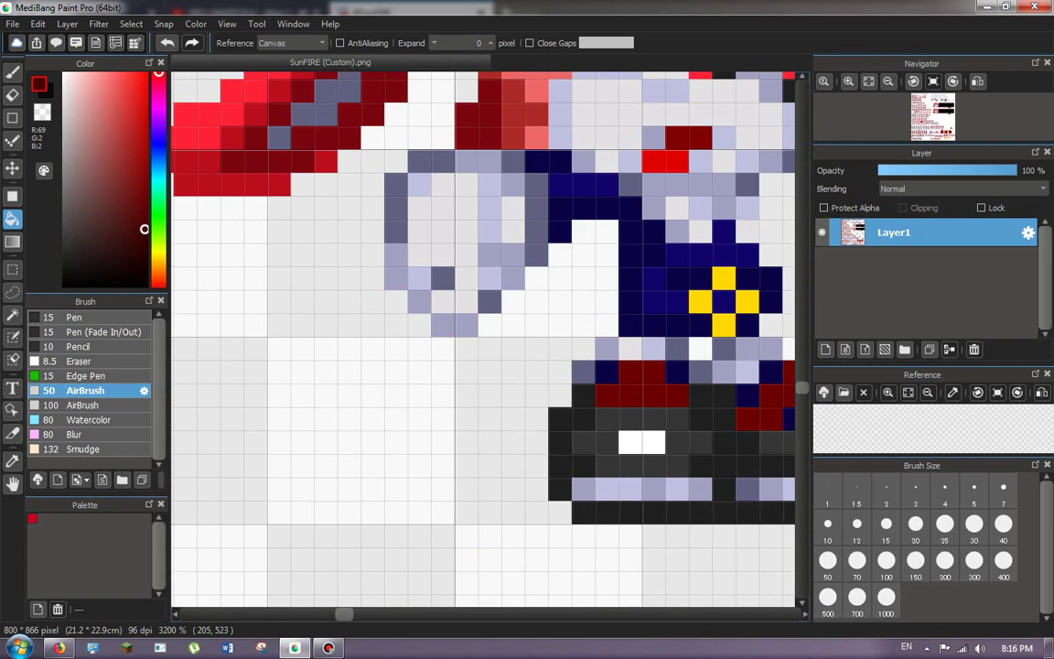
pyautogui.scroll(2, 629, 366)
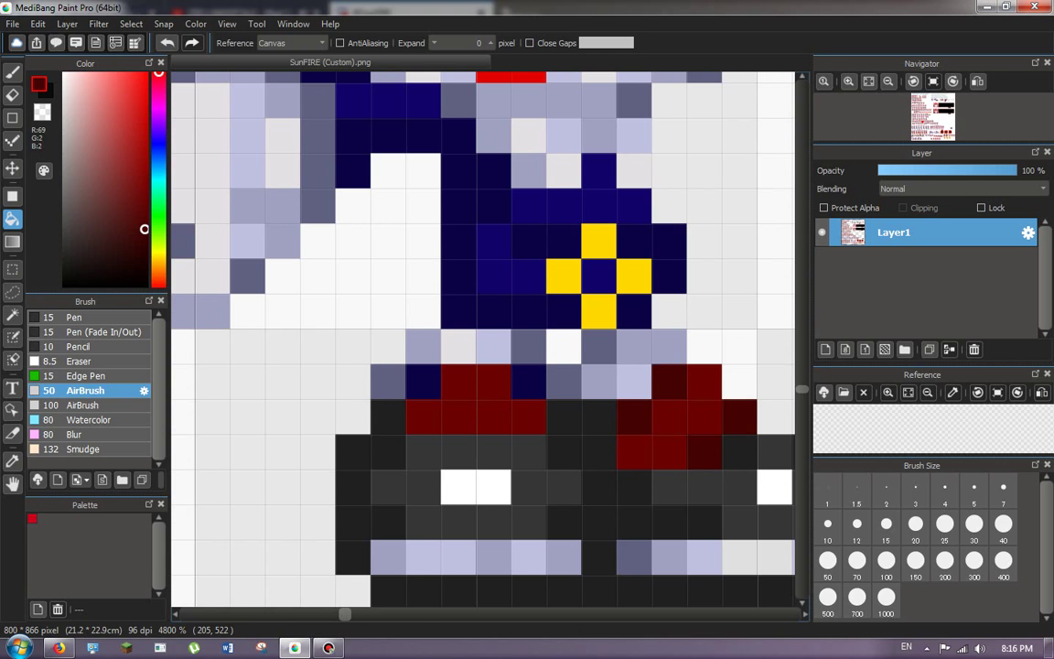
pyautogui.scroll(-4, 484, 338)
pyautogui.scroll(3, 485, 338)
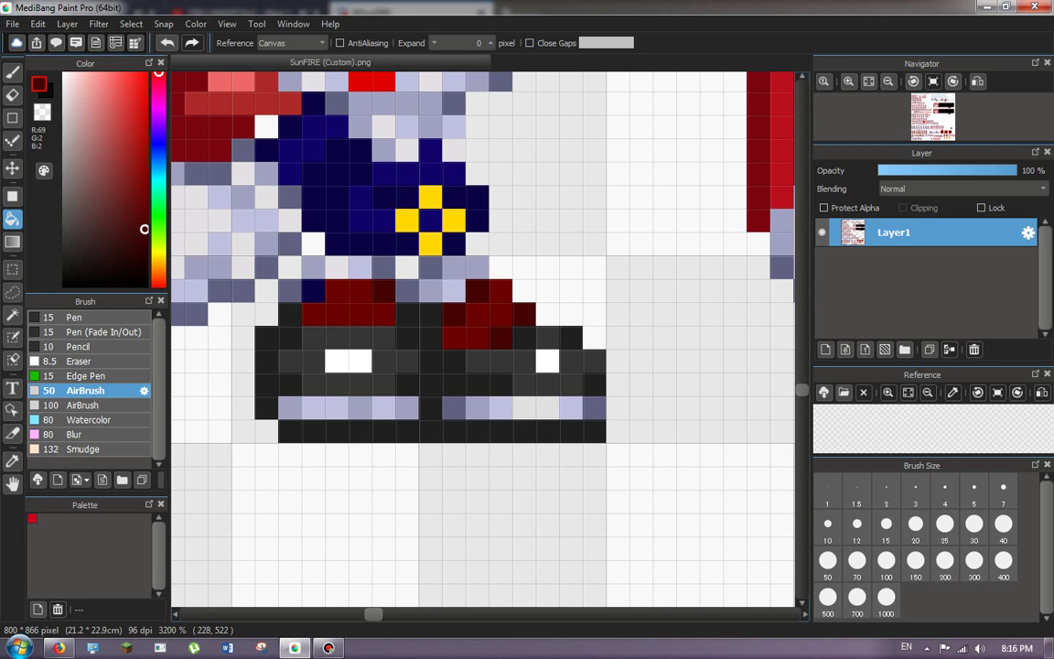
# Fill the navy ankle pixels of the fourth row's ninth sprite with dark red and undo the stray background fill.
pyautogui.scroll(-2, 485, 339)
pyautogui.scroll(4, 483, 339)
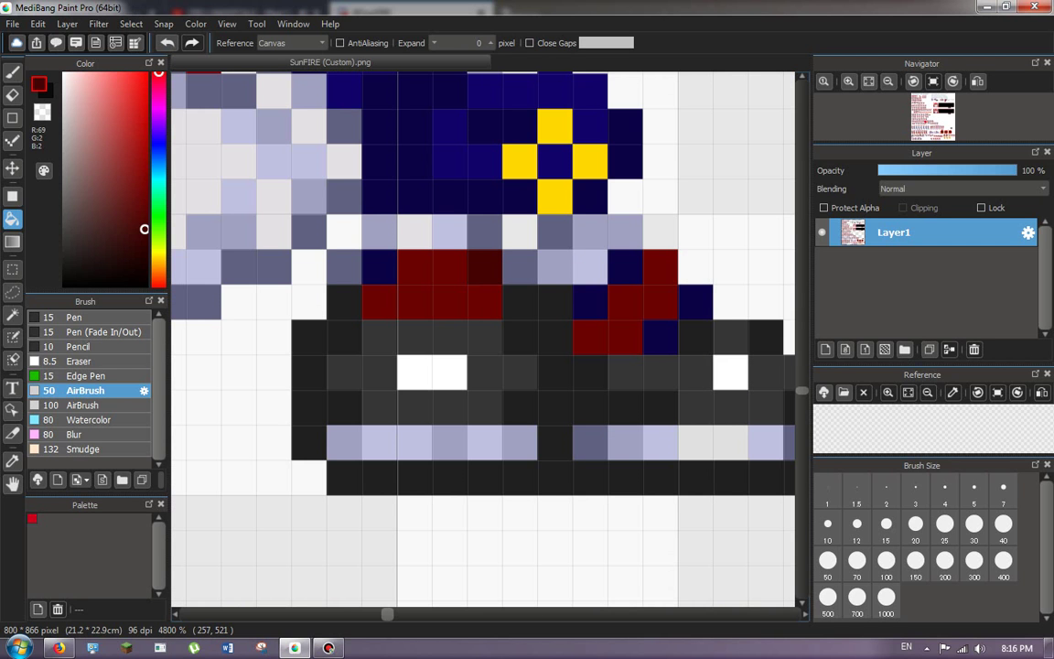
pyautogui.click(311, 291)
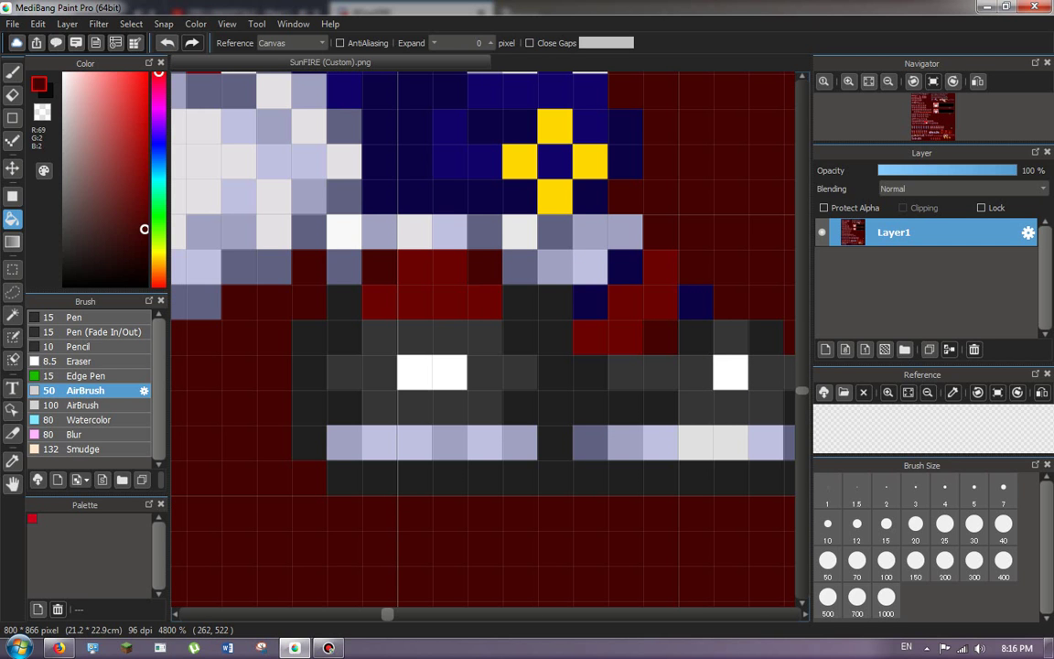
pyautogui.hotkey('ctrl', 'z')
# Fill the navy ankle pixels at both shoes of the fourth row's tenth sprite with dark red.
pyautogui.scroll(-4, 483, 339)
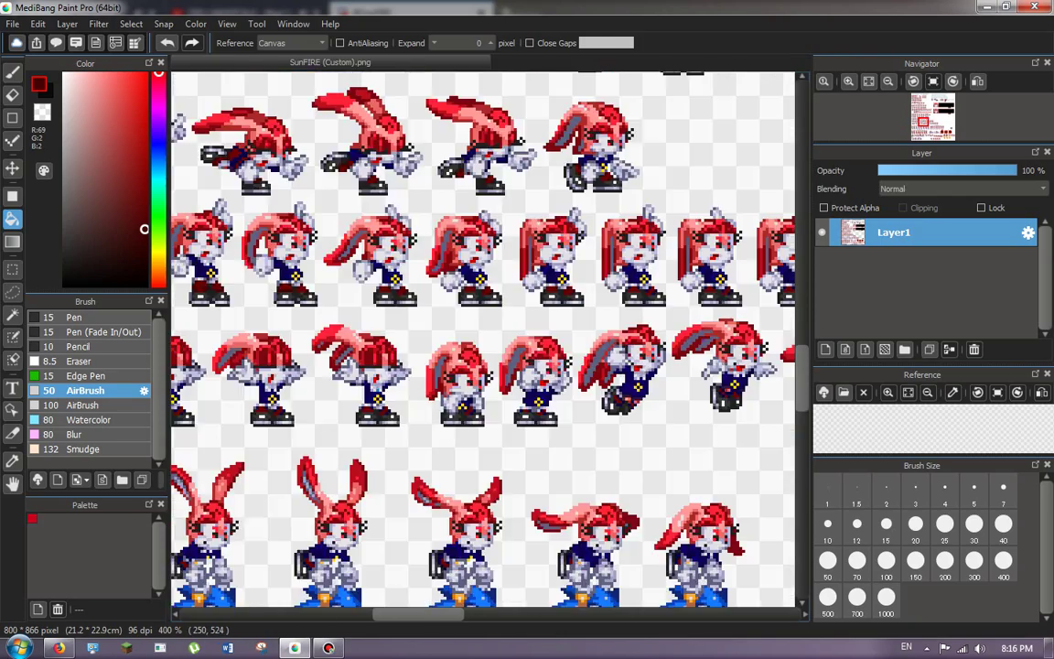
pyautogui.scroll(4, 197, 567)
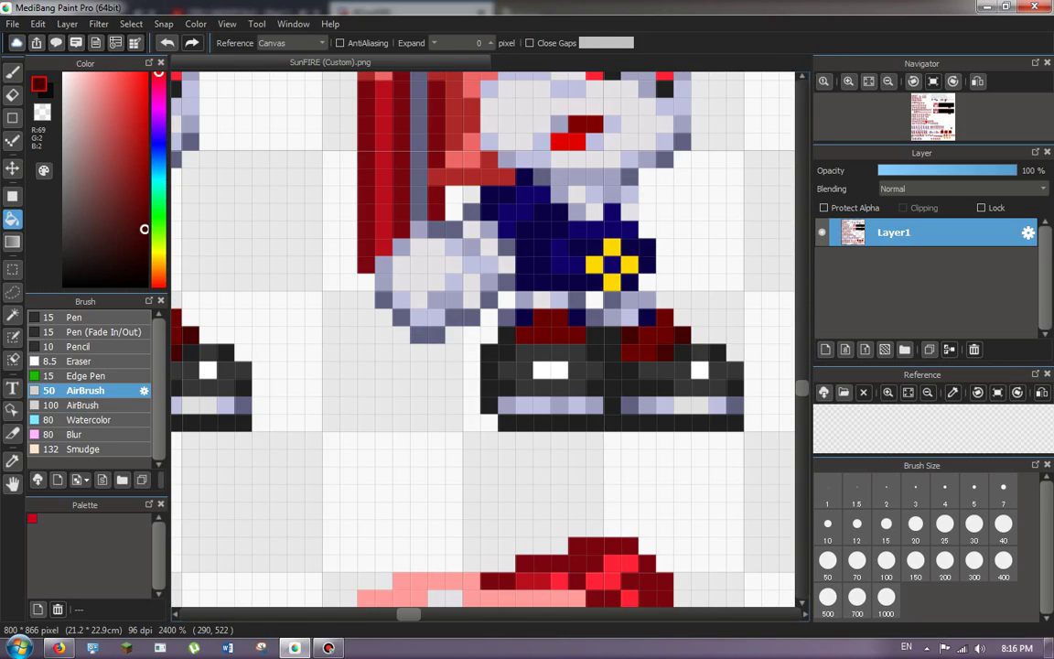
pyautogui.click(524, 316)
# Fill the navy ankle pixels at both shoes of the fourth row's eleventh sprite with dark red, undoing the misplaced fill.
pyautogui.scroll(-4, 524, 317)
pyautogui.scroll(5, 694, 320)
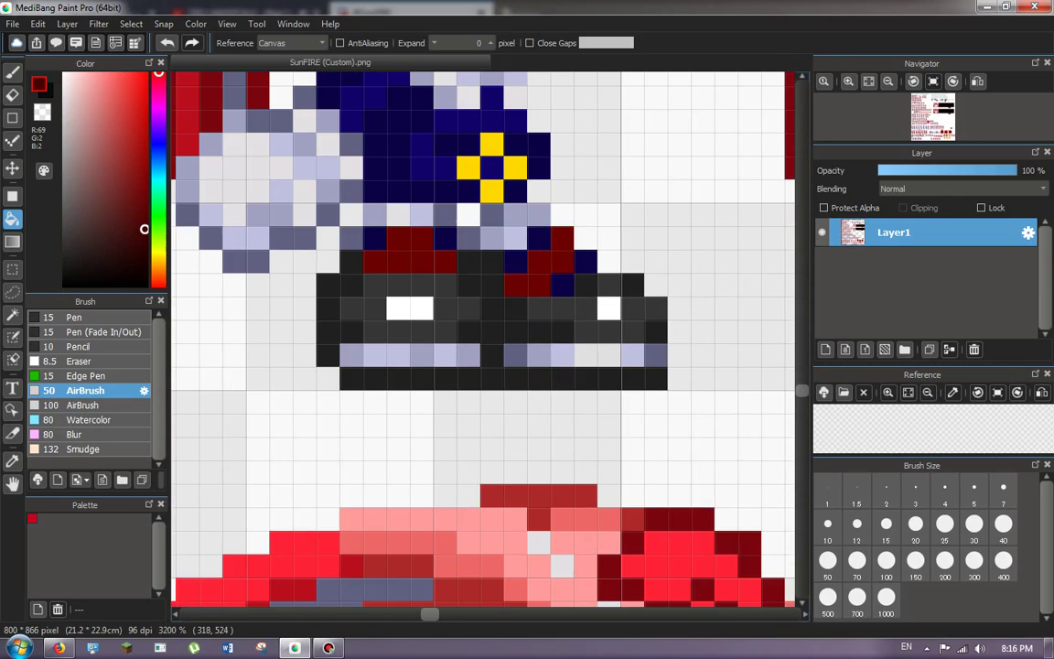
pyautogui.click(563, 285)
pyautogui.click(539, 239)
pyautogui.click(515, 261)
pyautogui.click(443, 260)
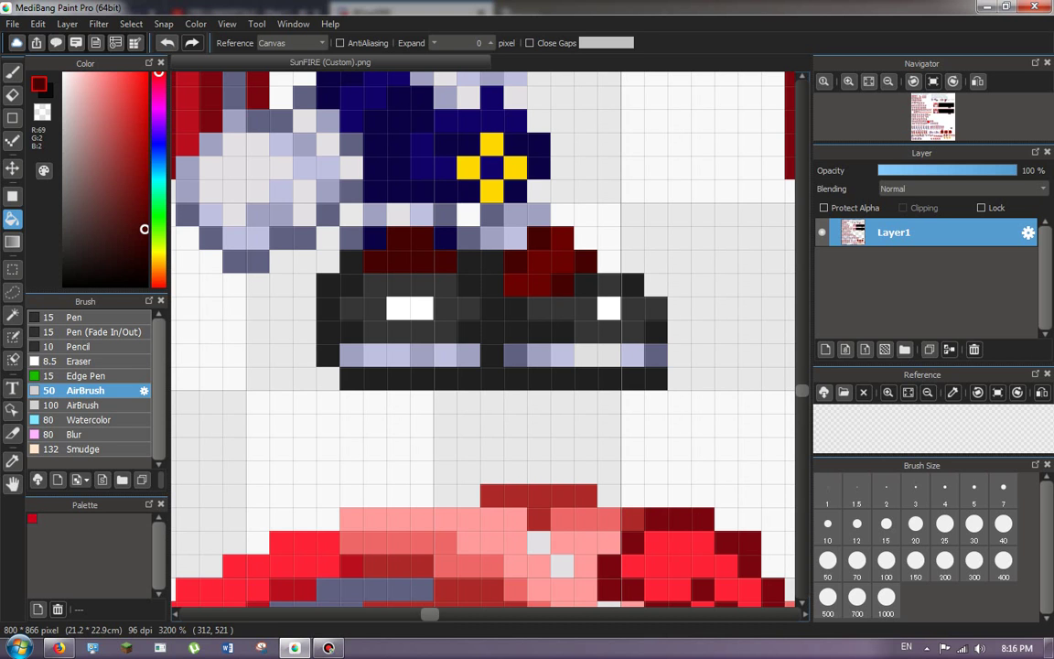
pyautogui.hotkey('ctrl', 'z')
pyautogui.click(446, 238)
# Switch to Firefox and bring up the open YouTube page.
pyautogui.click(59, 647)
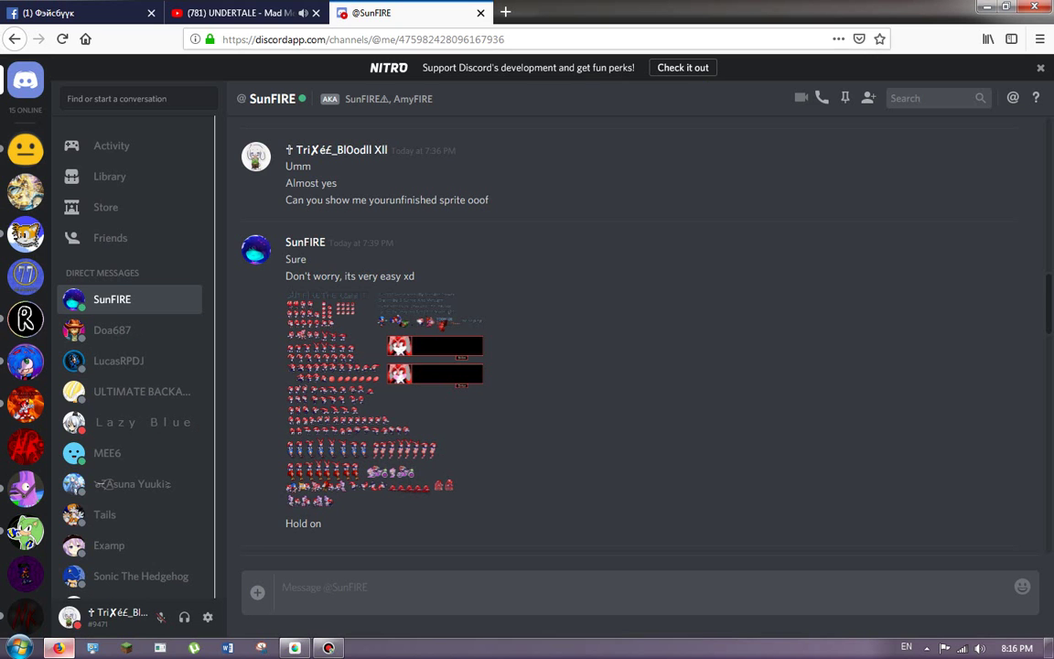
pyautogui.click(240, 12)
pyautogui.click(458, 75)
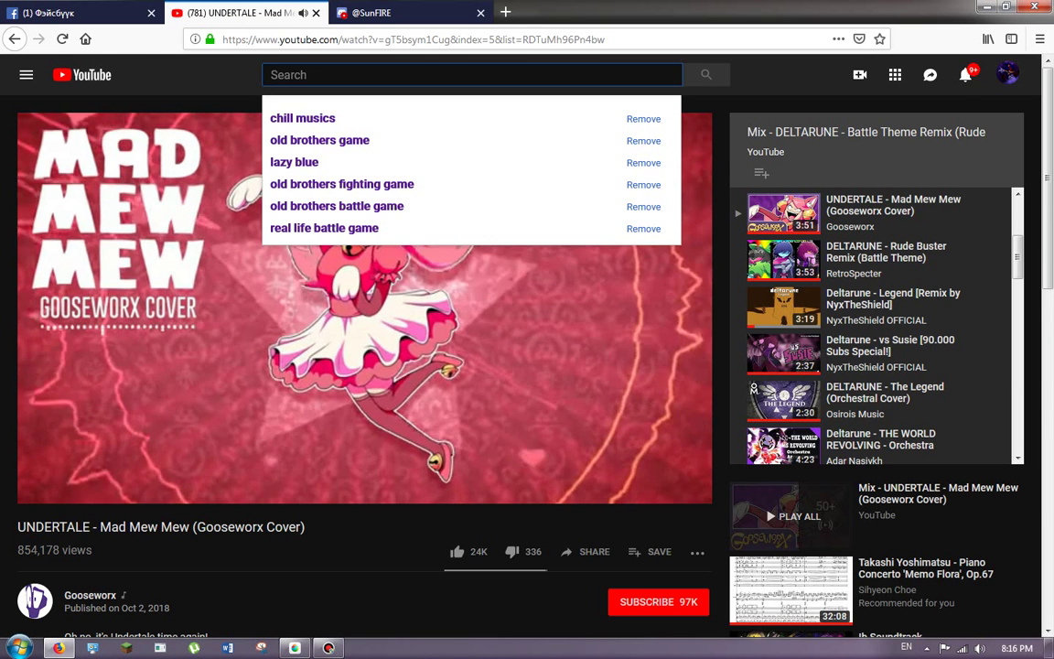
pyautogui.write('UNderta')
pyautogui.press('BackSpace')
pyautogui.press('BackSpace')
pyautogui.press('BackSpace')
pyautogui.press('BackSpace')
pyautogui.press('BackSpace')
pyautogui.press('BackSpace')
pyautogui.press('BackSpace')
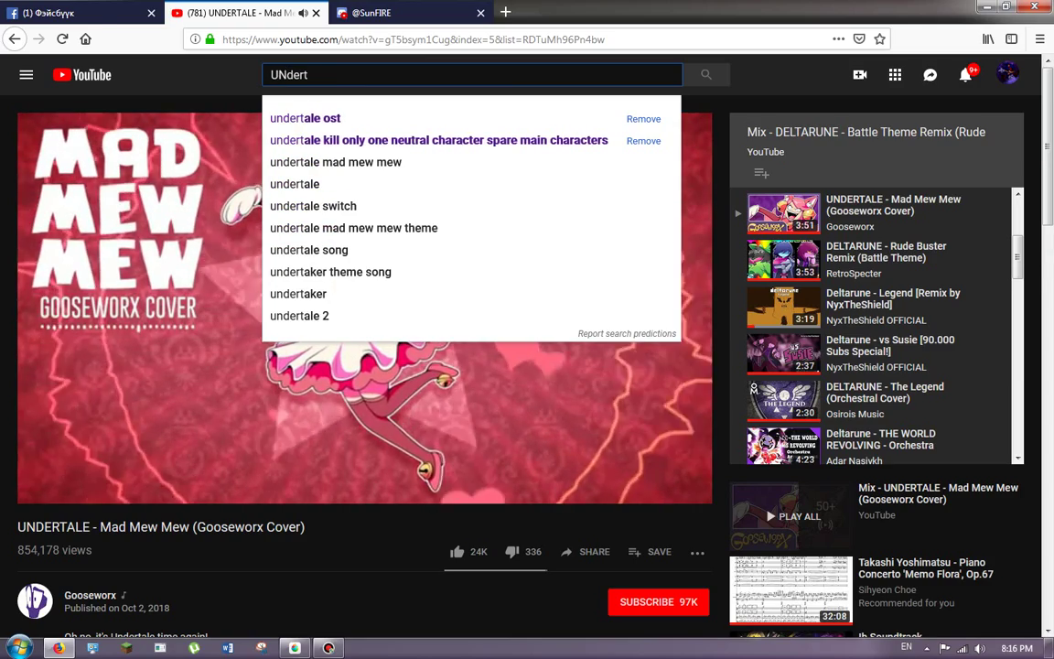
pyautogui.write('Del')
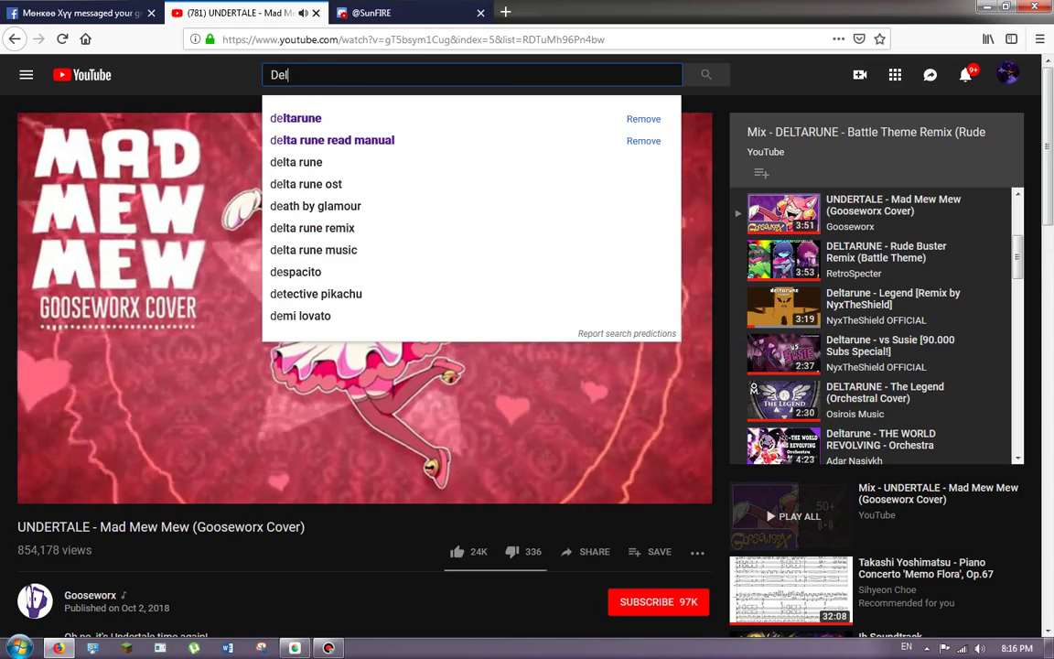
pyautogui.write('ta ruine')
pyautogui.press('BackSpace')
pyautogui.write('ne')
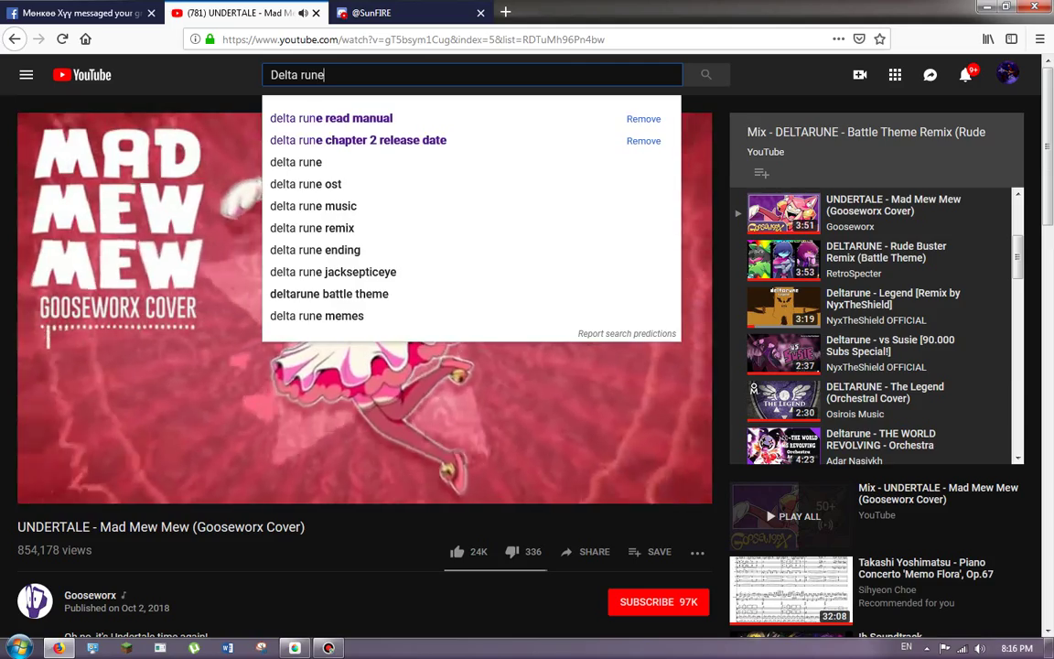
pyautogui.write(' h')
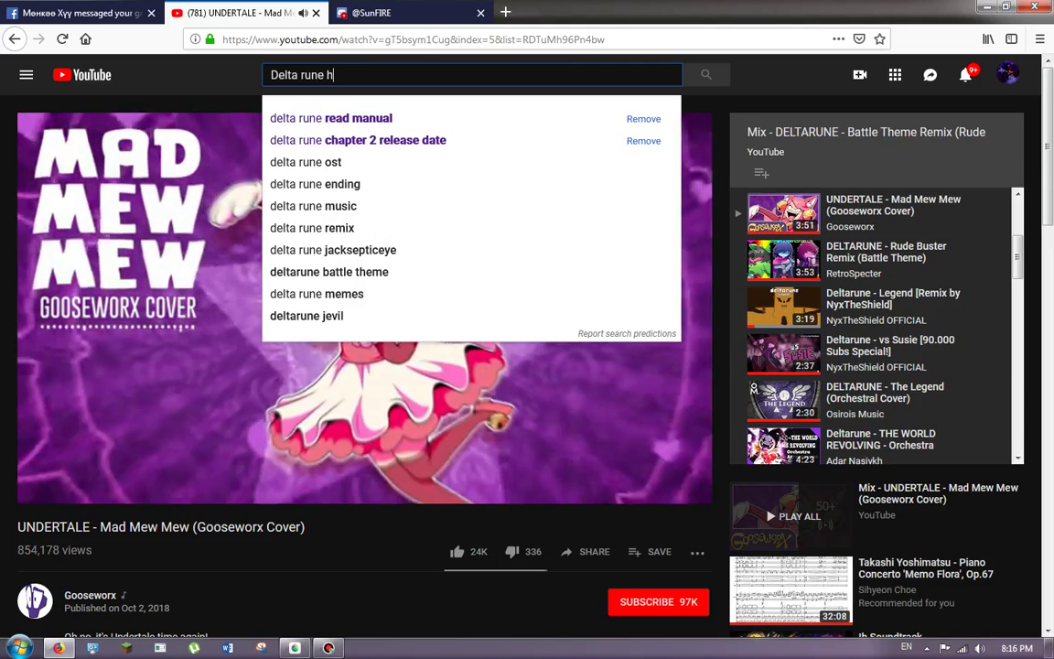
pyautogui.write('mmmm')
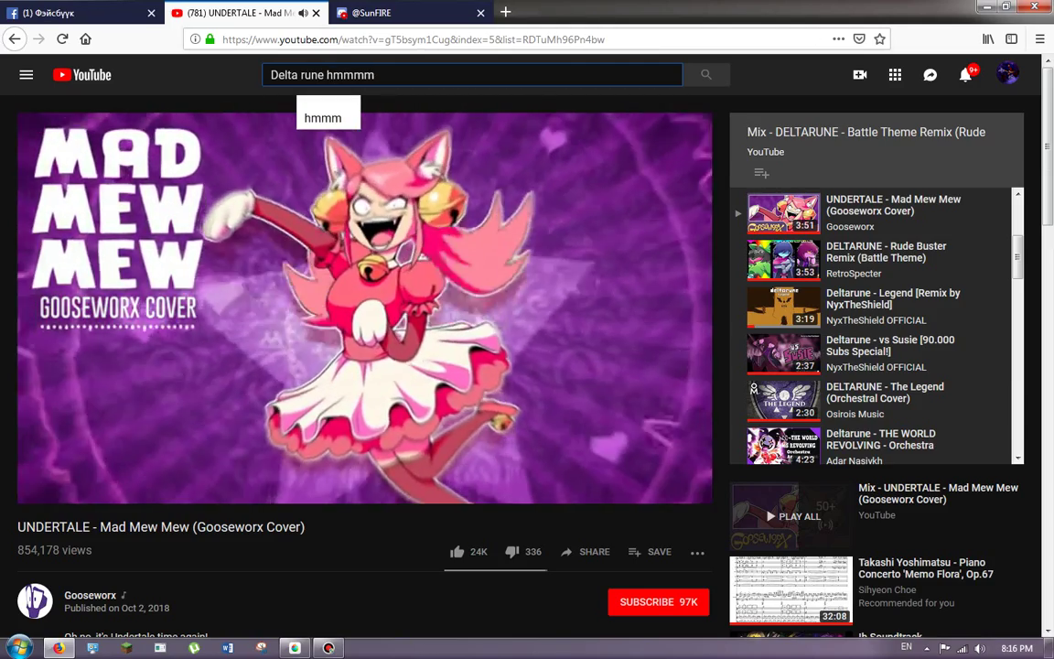
# Open the video "Rude Buster!-DeltaRune {By System NN}" from the account's own YouTube channel and set it to loop.
pyautogui.click(1008, 73)
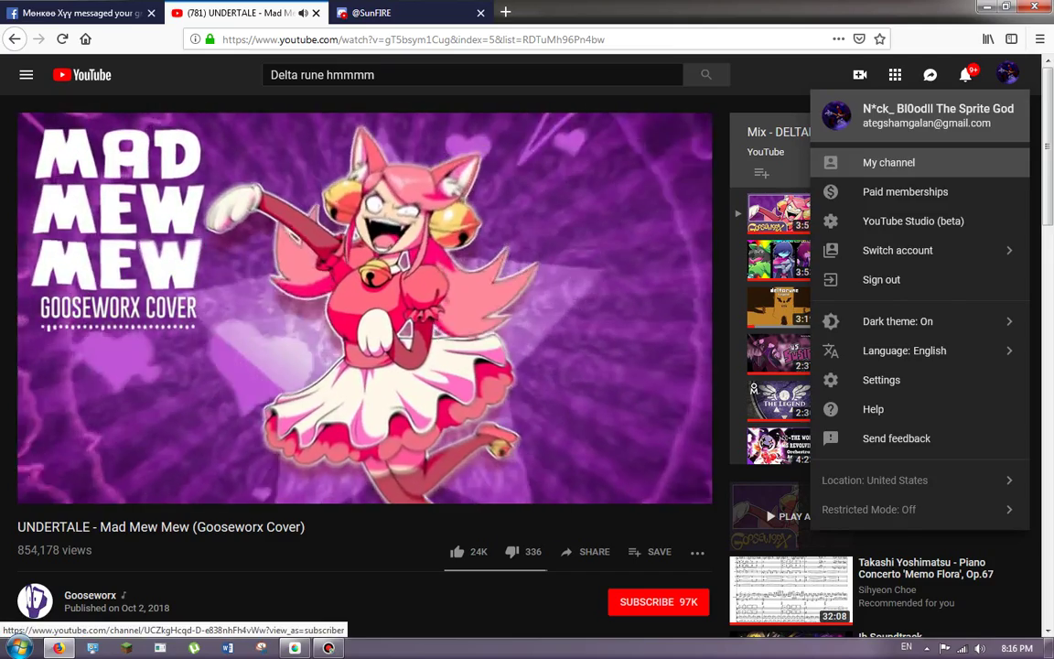
pyautogui.click(888, 162)
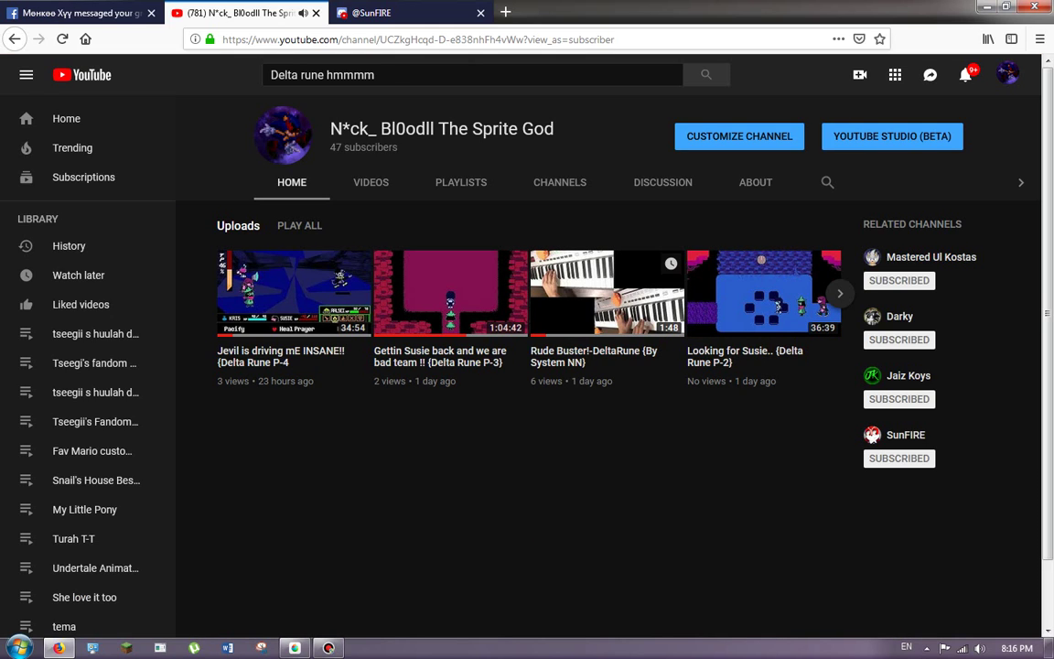
pyautogui.click(604, 297)
pyautogui.rightClick(413, 279)
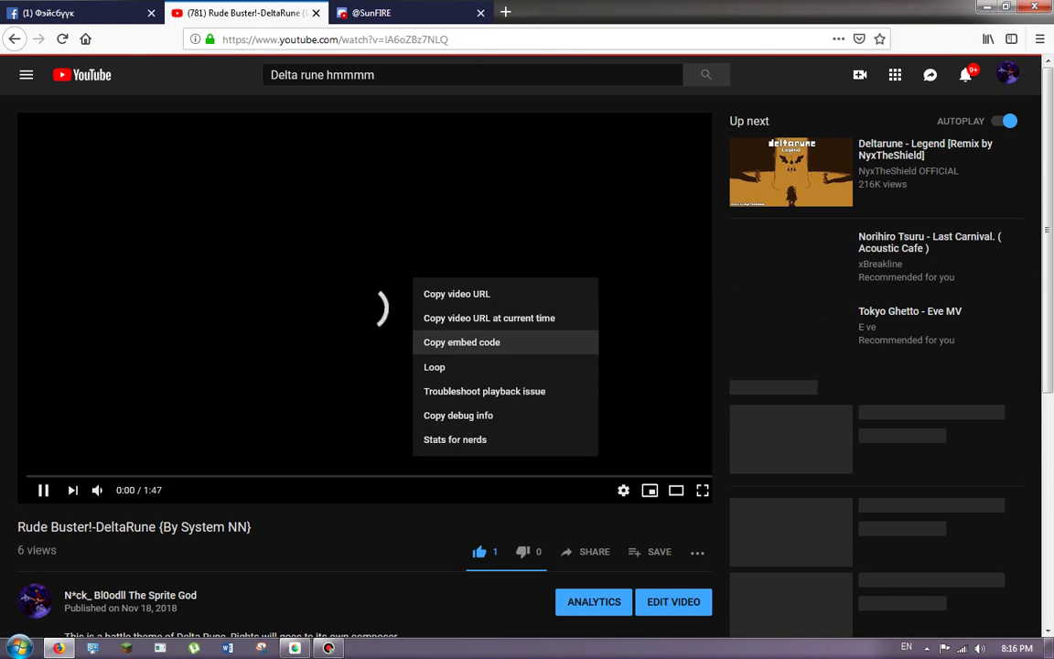
pyautogui.click(435, 366)
# Switch back to MediBang Paint Pro and fill the navy ankle pixels of the fourth row's next raised-finger sprites with dark red.
pyautogui.click(402, 12)
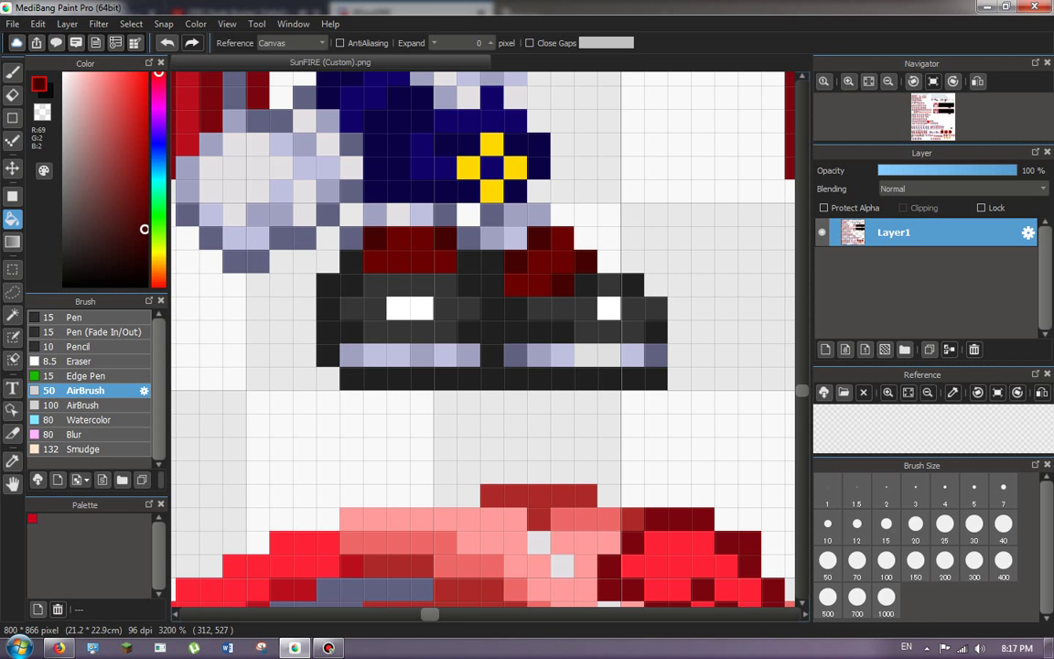
pyautogui.scroll(-3, 443, 375)
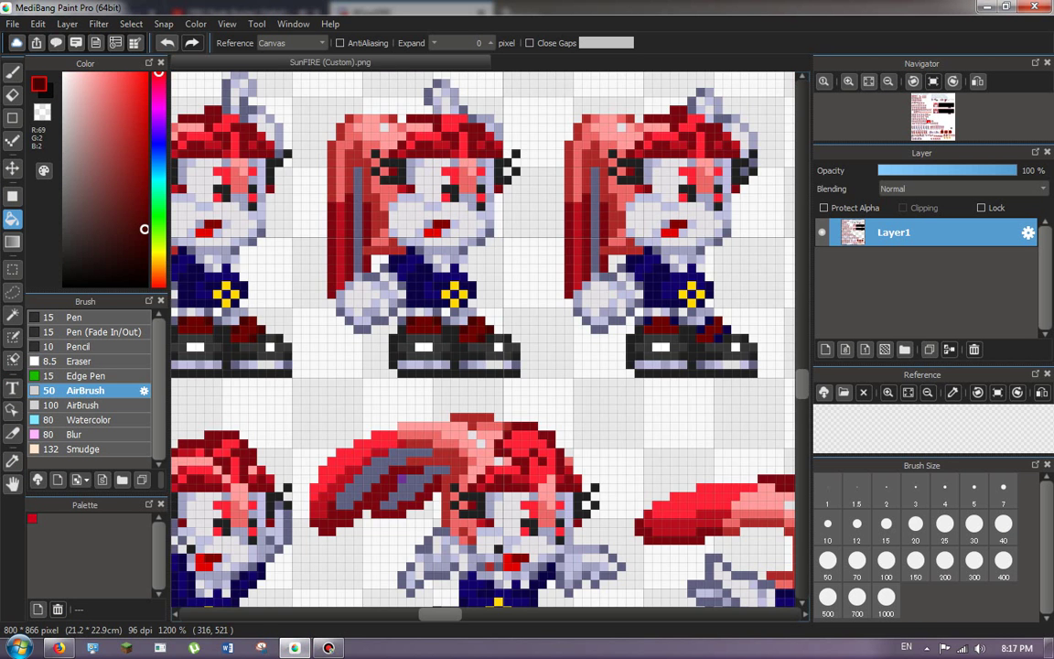
pyautogui.scroll(4, 468, 357)
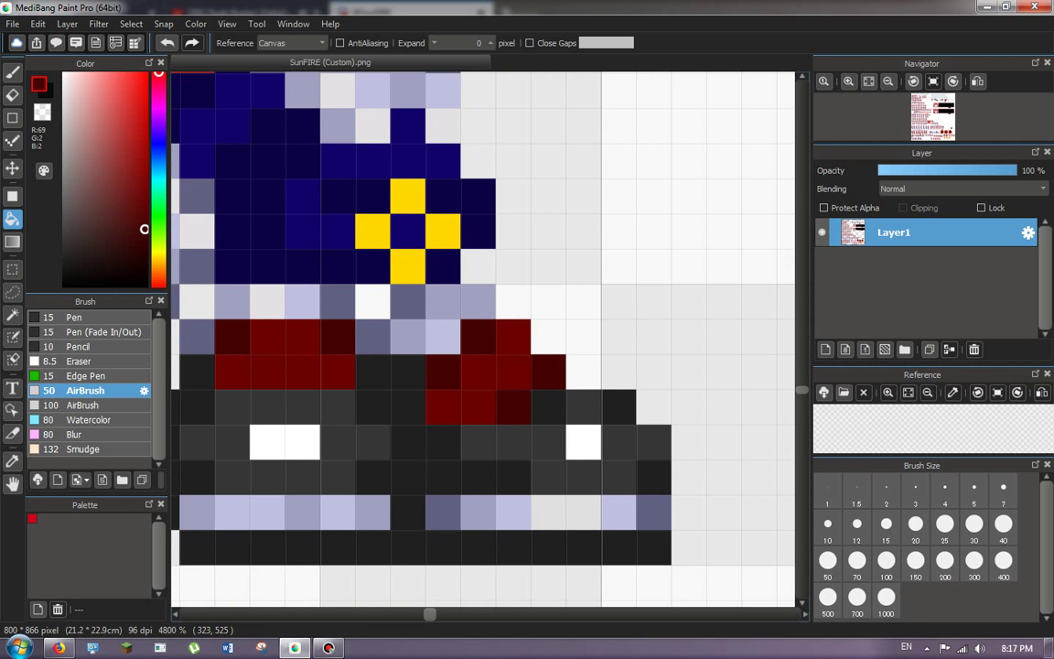
pyautogui.scroll(-5, 645, 347)
pyautogui.scroll(4, 645, 347)
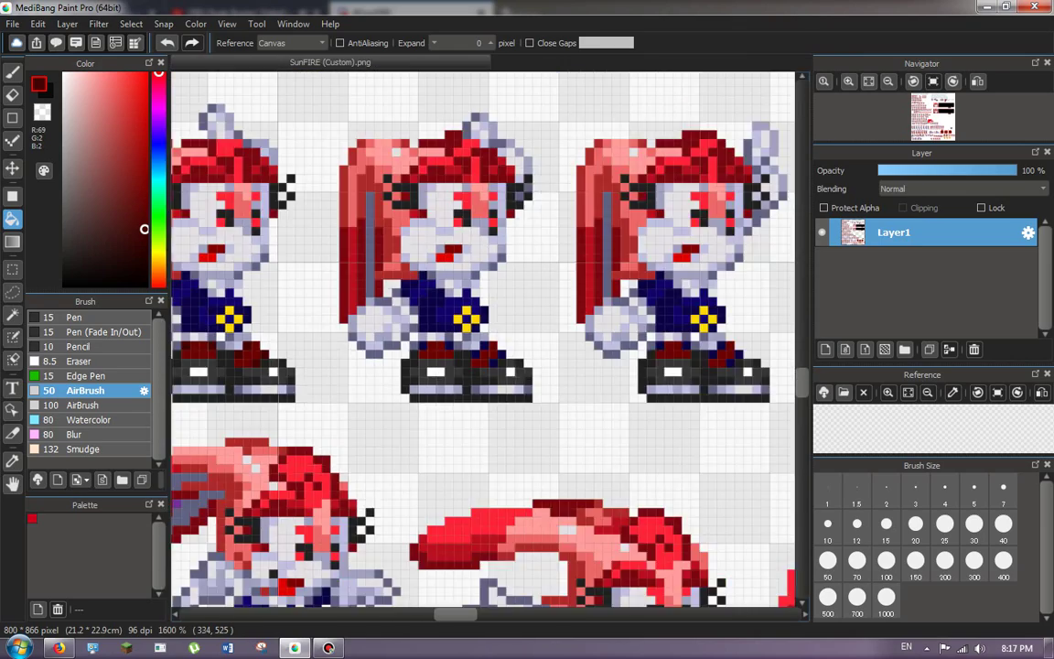
# Fill the navy pixels around the front ankle of the fourth row's following raised-finger sprite with dark red, undoing the misplaced fill.
pyautogui.click(562, 359)
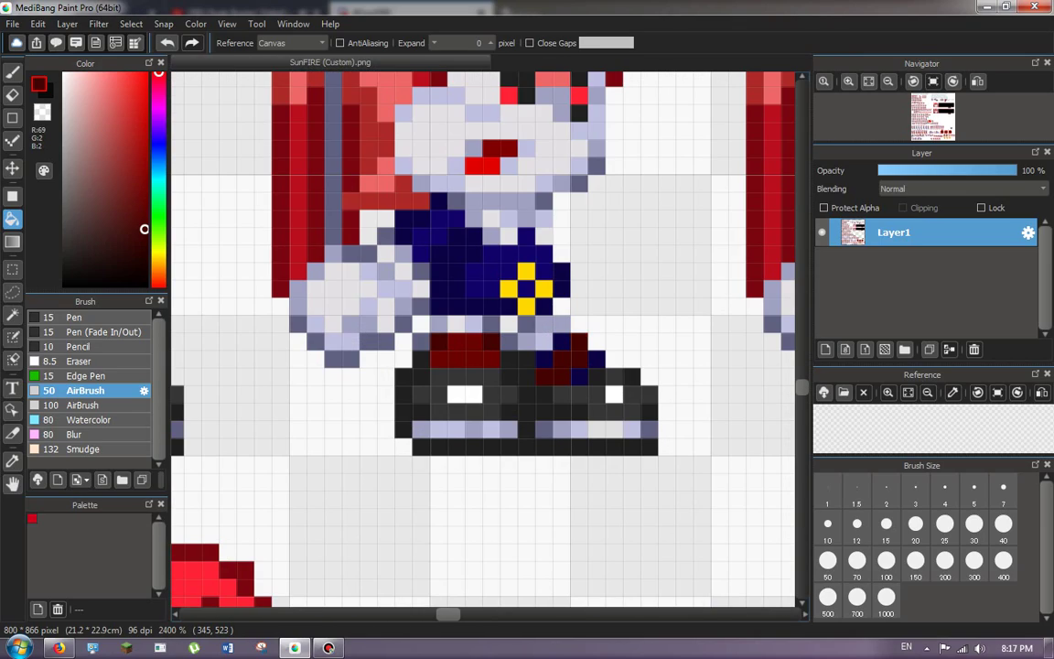
pyautogui.hotkey('ctrl', 'z')
pyautogui.click(579, 376)
pyautogui.scroll(-5, 561, 355)
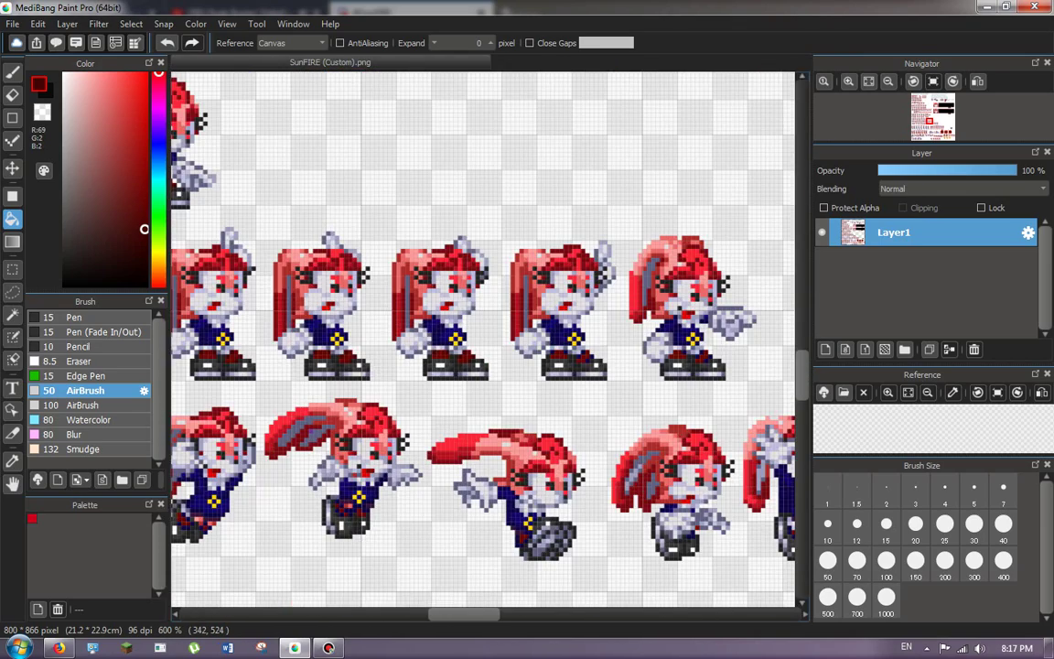
# Fill the navy ankle pixels of the fourth row's last raised-finger sprite and the pointing sprite beside it with dark red.
pyautogui.scroll(6, 645, 338)
pyautogui.click(644, 361)
pyautogui.click(599, 338)
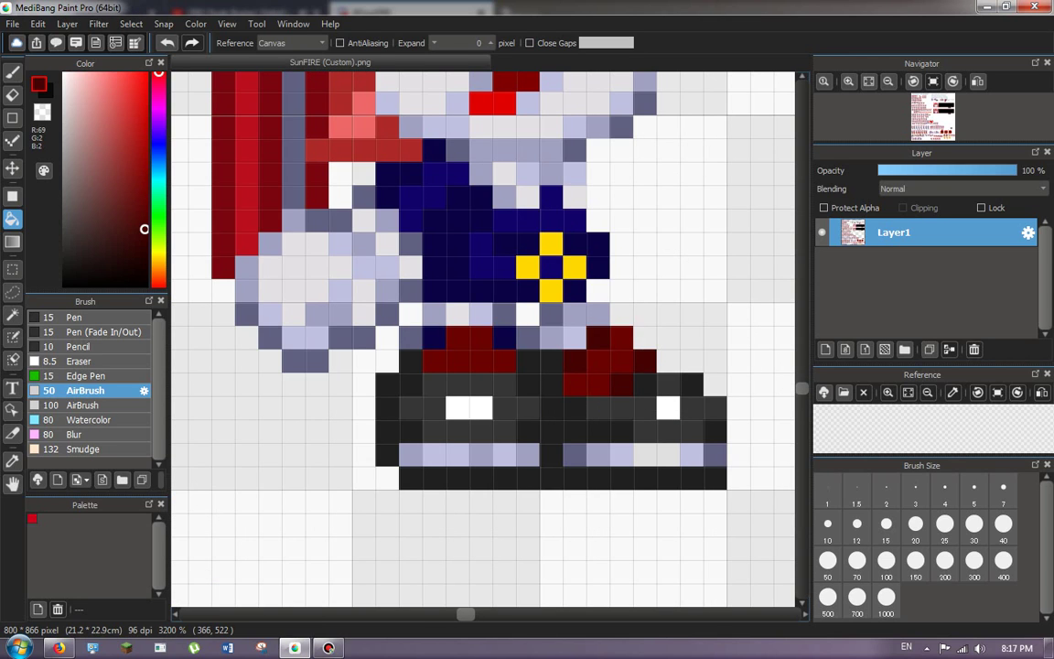
pyautogui.scroll(-4, 483, 338)
pyautogui.scroll(5, 483, 339)
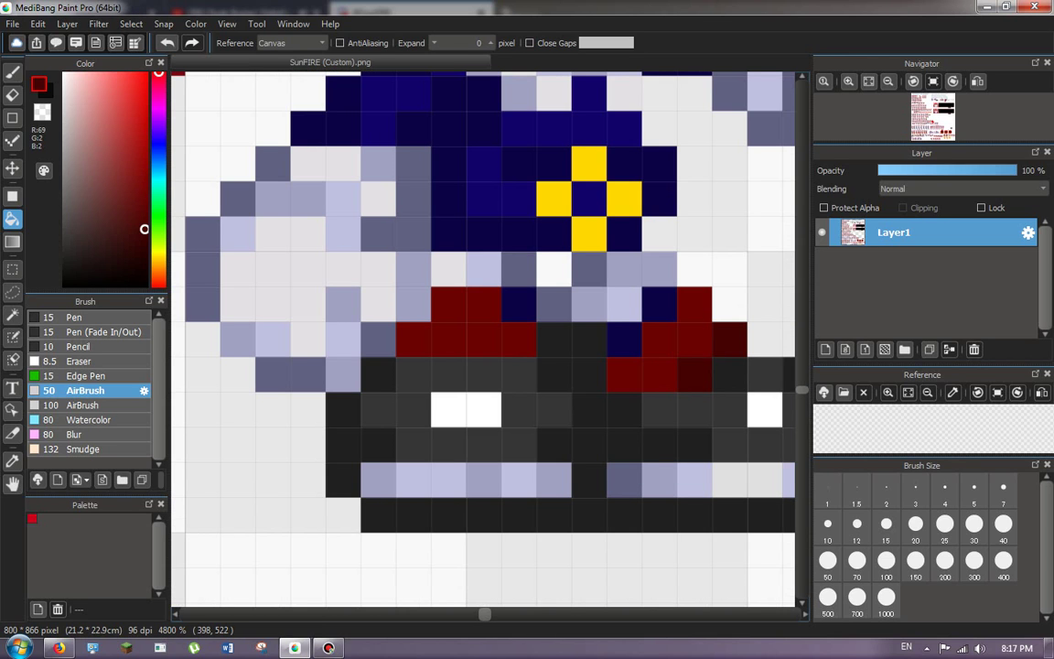
pyautogui.scroll(-4, 483, 339)
# Fill the navy ankle pixels above both shoes of the fifth row's last sprite with dark red.
pyautogui.scroll(4, 483, 338)
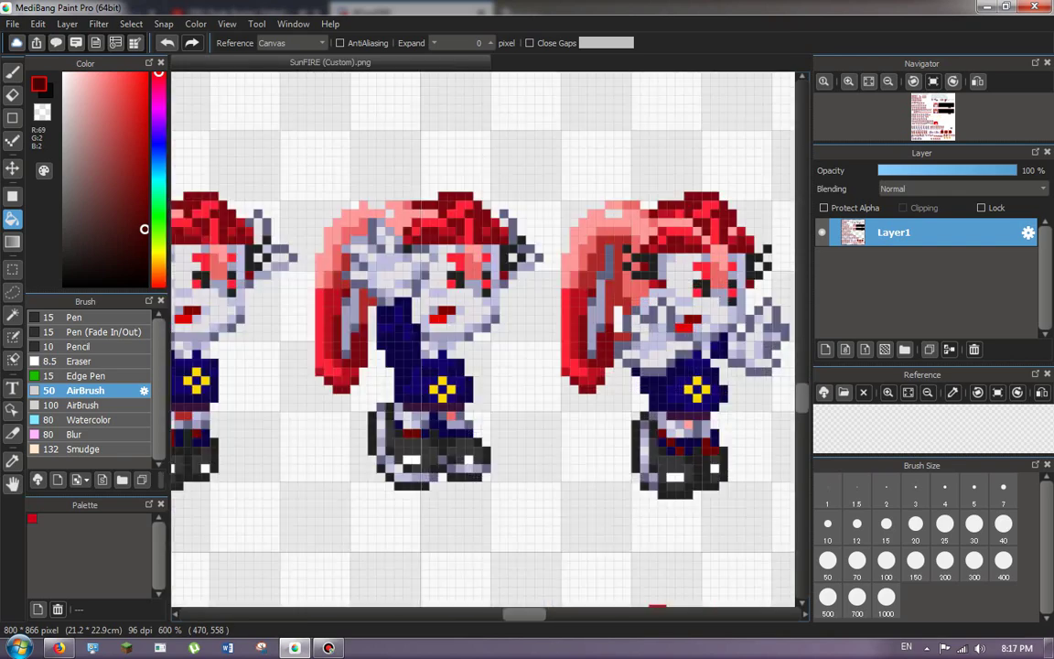
pyautogui.scroll(-3, 369, 354)
pyautogui.scroll(4, 504, 413)
pyautogui.click(618, 401)
pyautogui.click(470, 421)
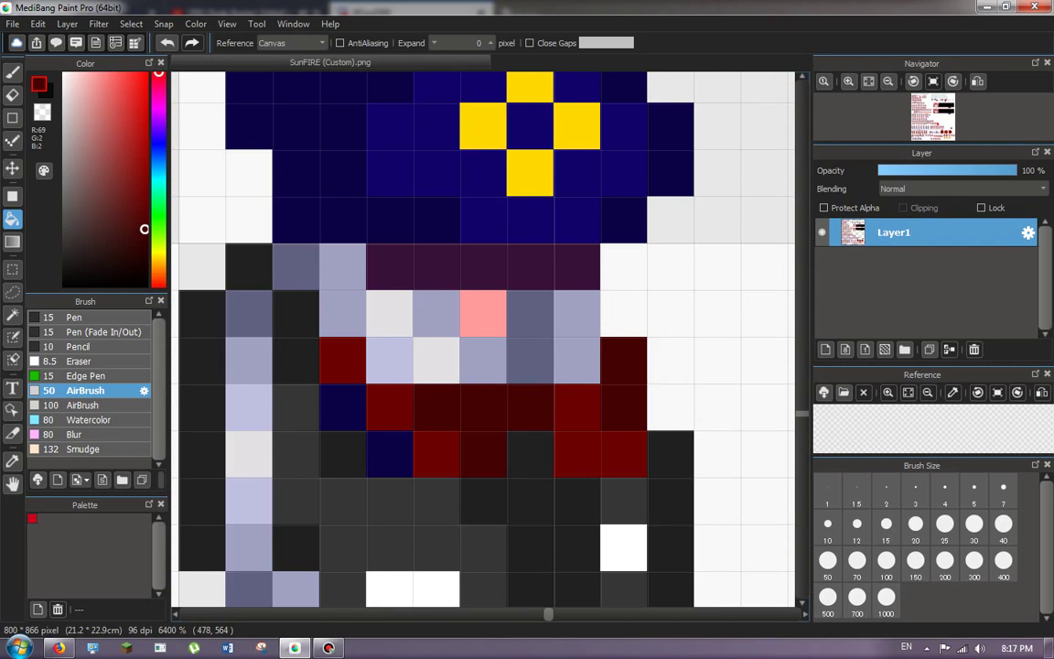
pyautogui.click(388, 448)
pyautogui.click(351, 400)
# Fill the navy ankle pixels at both shoes of the fifth row's second-to-last sprite with dark red.
pyautogui.scroll(-4, 483, 338)
pyautogui.scroll(3, 484, 339)
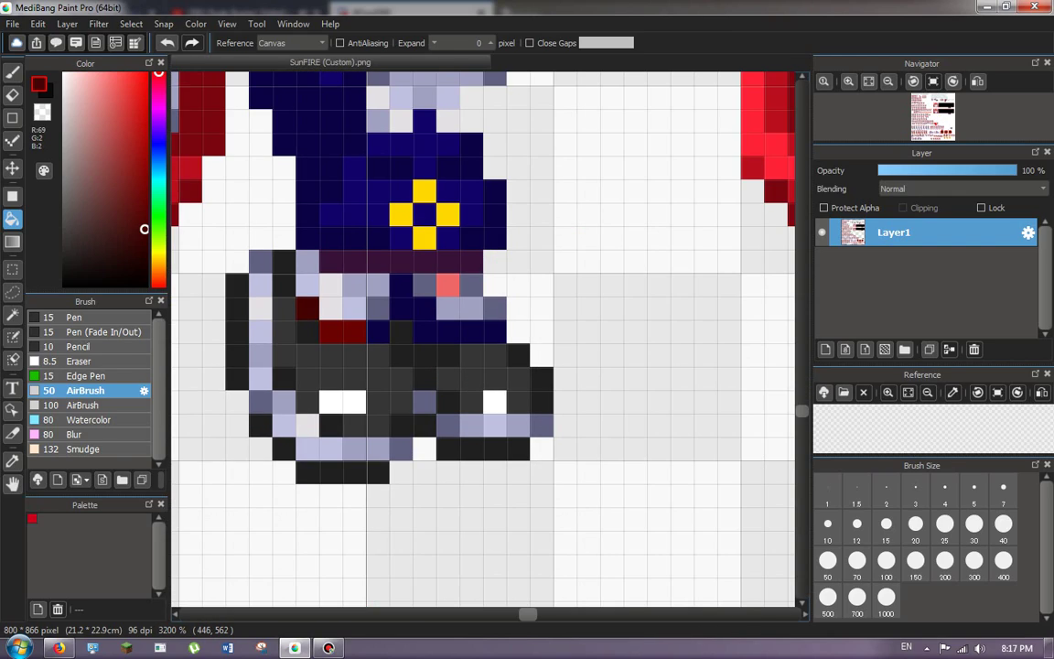
pyautogui.click(378, 331)
pyautogui.click(449, 331)
# Fill the navy ankle pixels at both shoes of the fifth row's third-to-last sprite with dark red.
pyautogui.scroll(-4, 494, 325)
pyautogui.scroll(4, 283, 315)
pyautogui.click(396, 366)
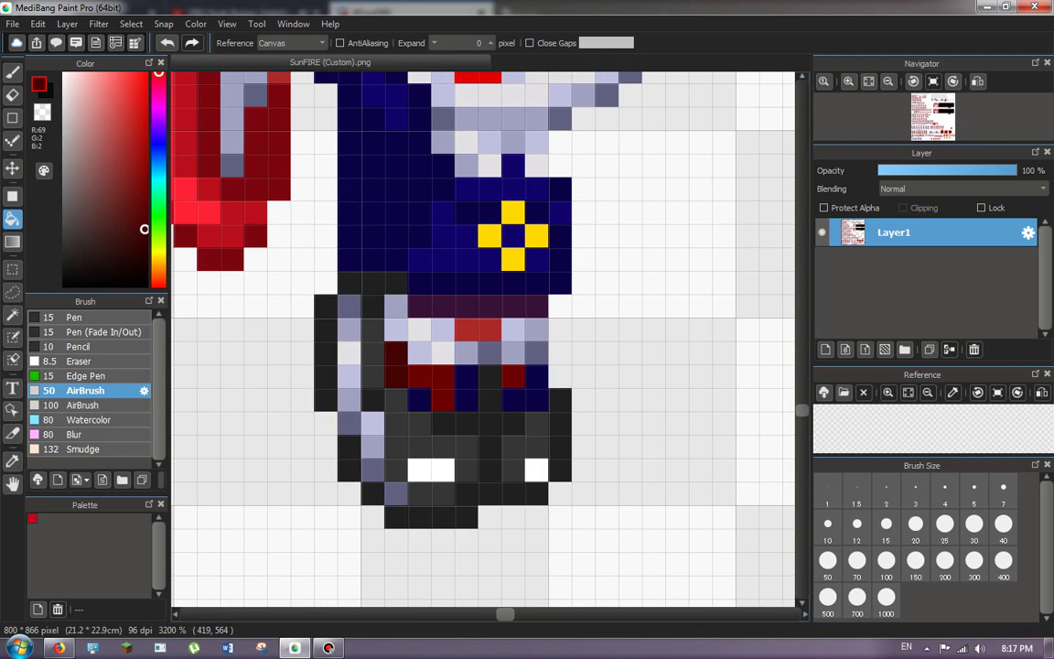
# Fill the navy ankle pixels of the fifth row's leaning sprite with the raised shoe sole with dark red.
pyautogui.scroll(-2, 544, 376)
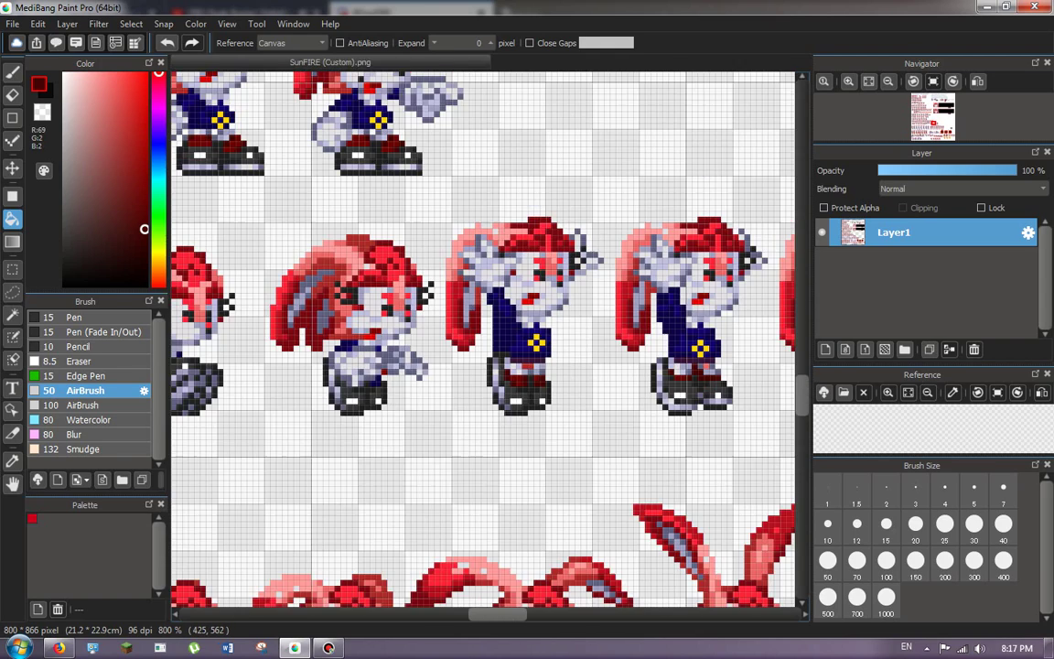
pyautogui.scroll(2, 351, 374)
pyautogui.scroll(-2, 458, 408)
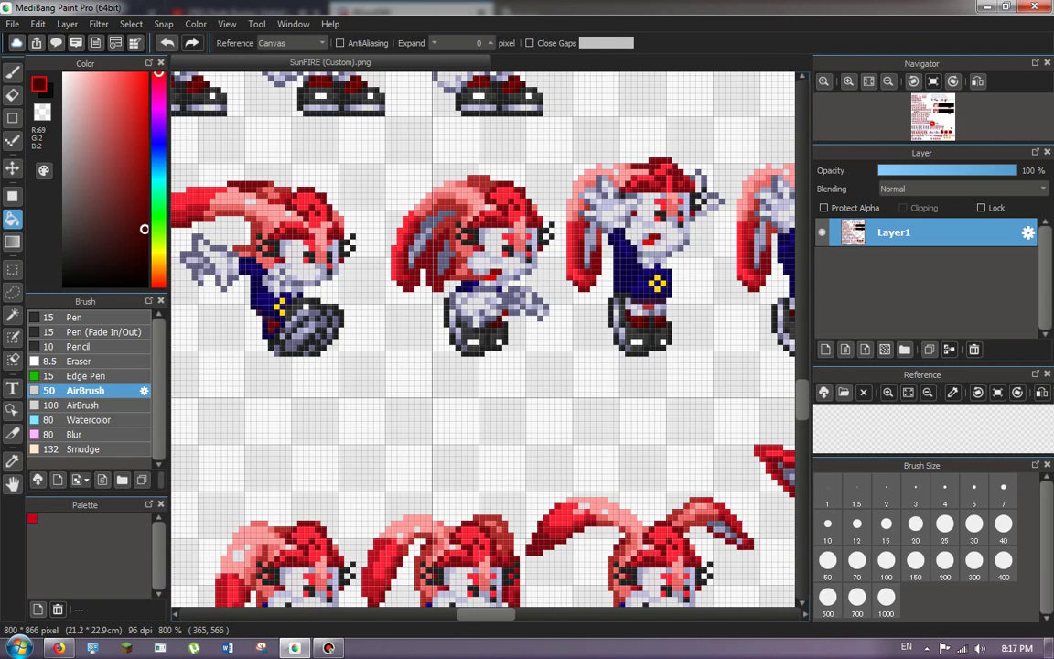
pyautogui.scroll(2, 238, 318)
pyautogui.click(218, 377)
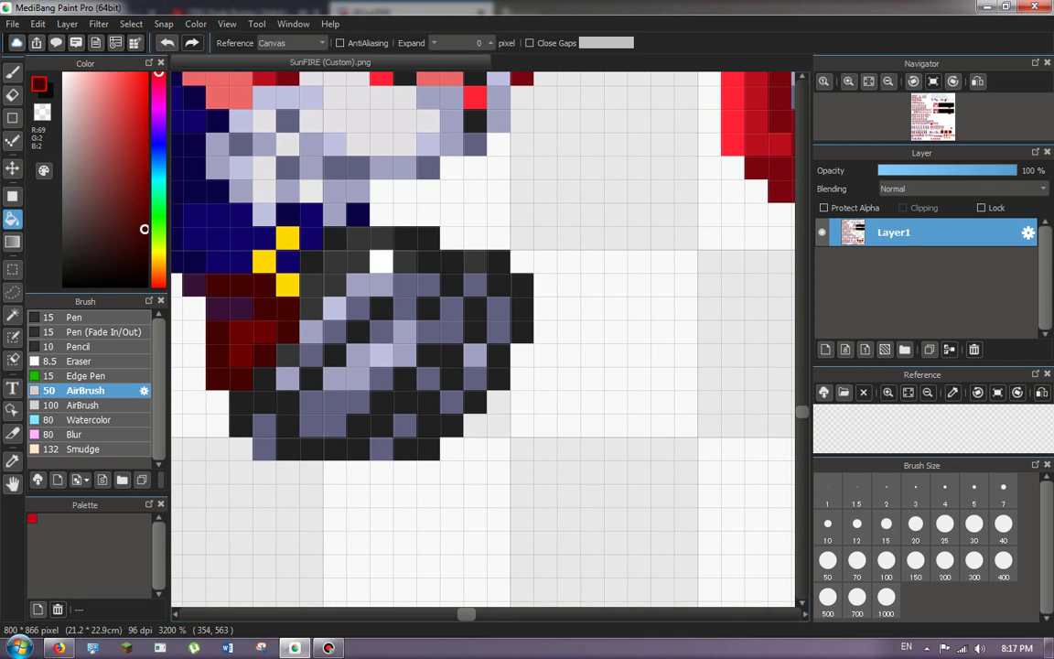
# Repaint the leaning sprite's overfilled shirt pixels with the shirt's navy using the Dot tool, and pick the dark ankle red for filling again.
pyautogui.click(11, 141)
pyautogui.rightClick(240, 262)
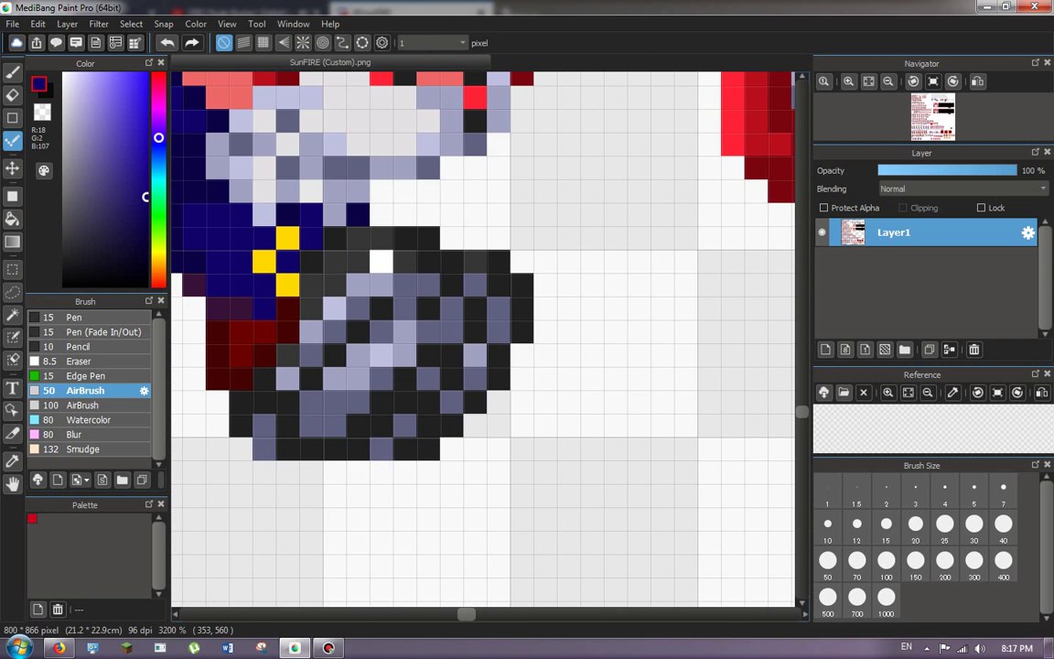
pyautogui.click(12, 218)
pyautogui.rightClick(241, 378)
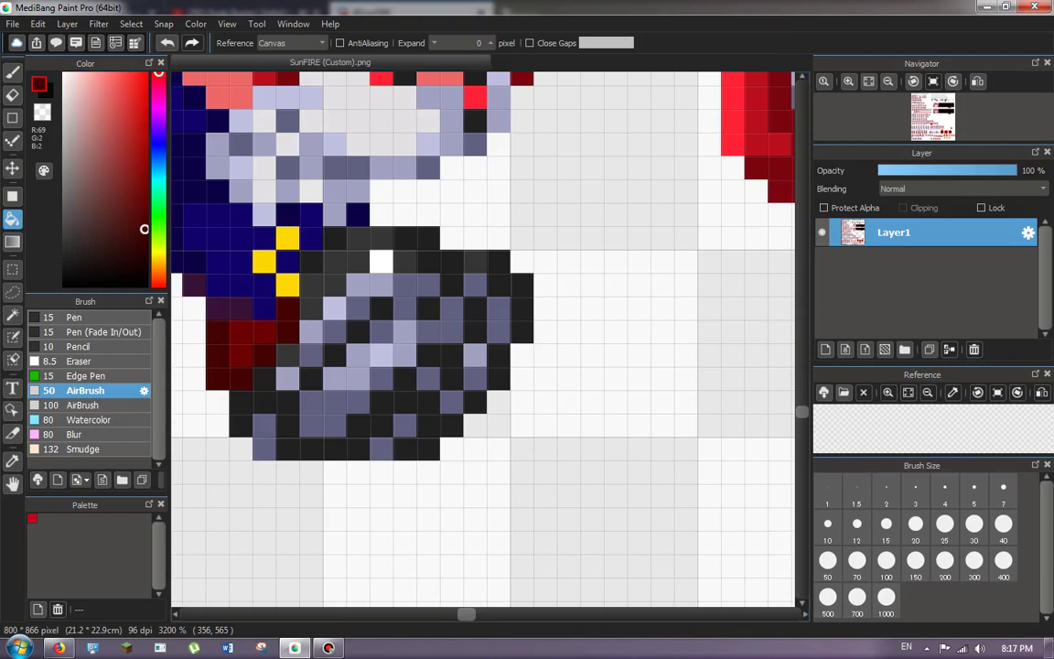
# Paint the navy ankle pixels of the fifth row's spread-arms sprite dark red with the Dot tool, and return to the Bucket tool.
pyautogui.scroll(-3, 483, 339)
pyautogui.scroll(3, 482, 338)
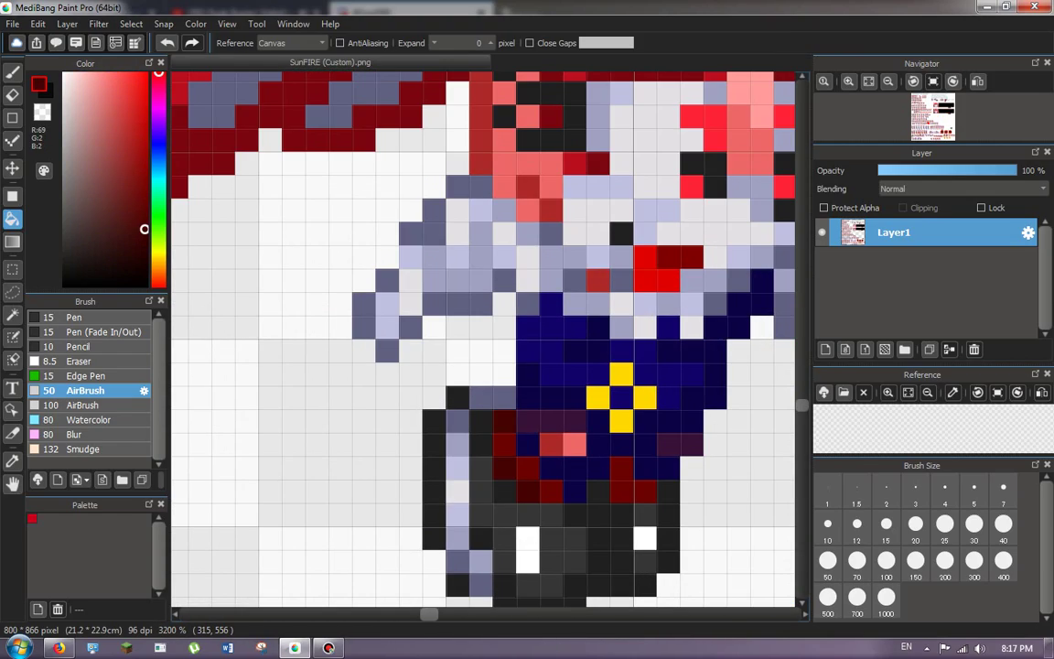
pyautogui.press('b')
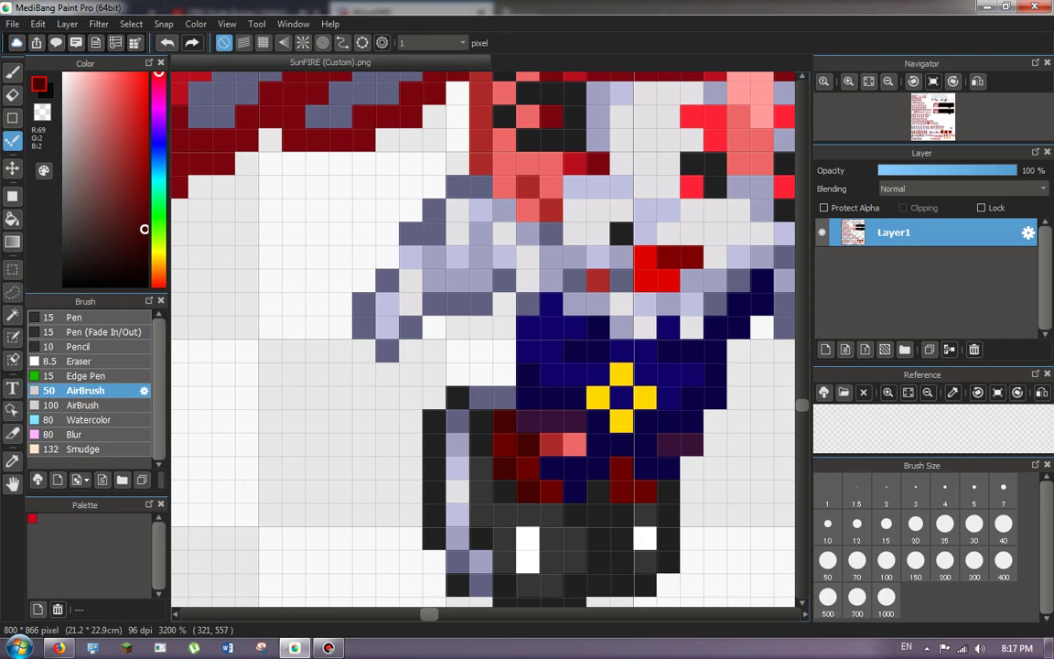
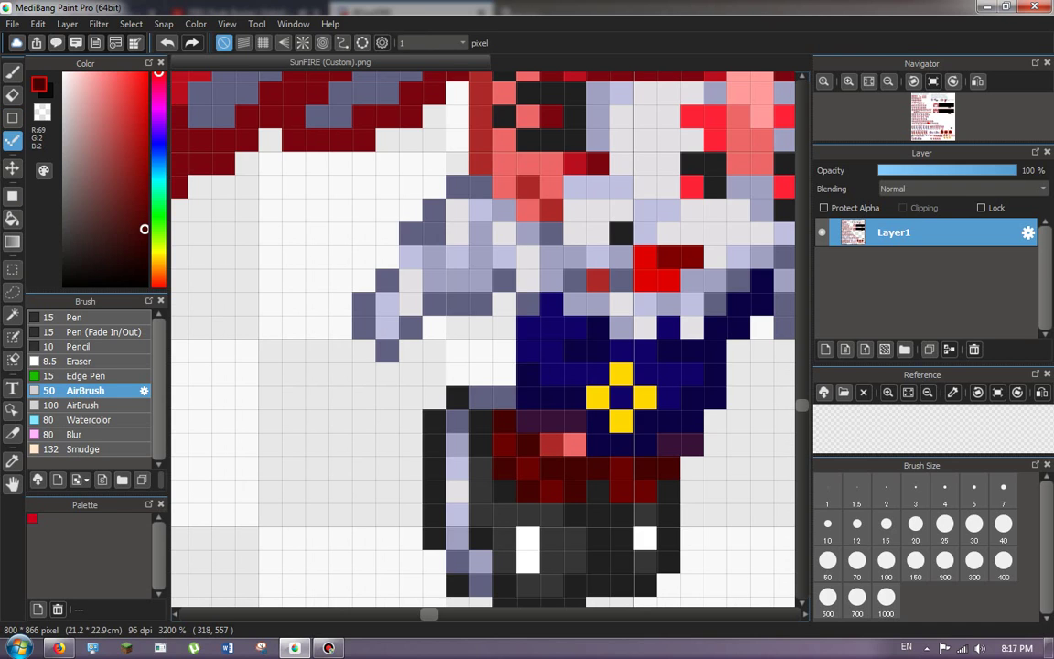
pyautogui.scroll(-1, 442, 360)
pyautogui.click(13, 219)
# Undo the fill that spilled onto the shoes of the fifth row's jumping sprite, and fill its navy ankle pixels with dark red.
pyautogui.scroll(-4, 682, 386)
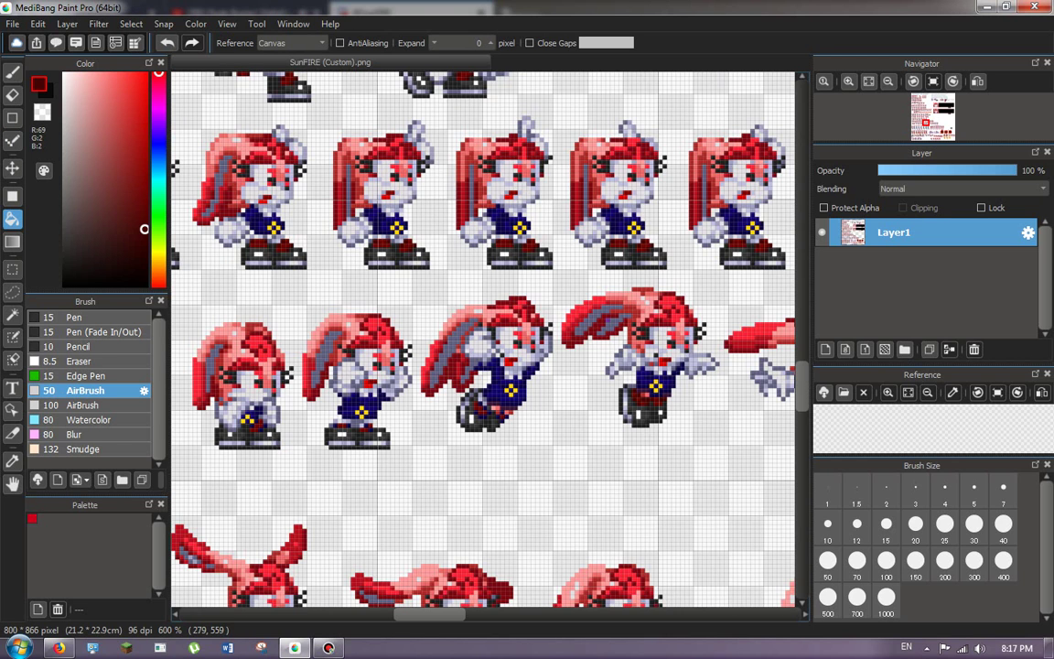
pyautogui.scroll(3, 478, 405)
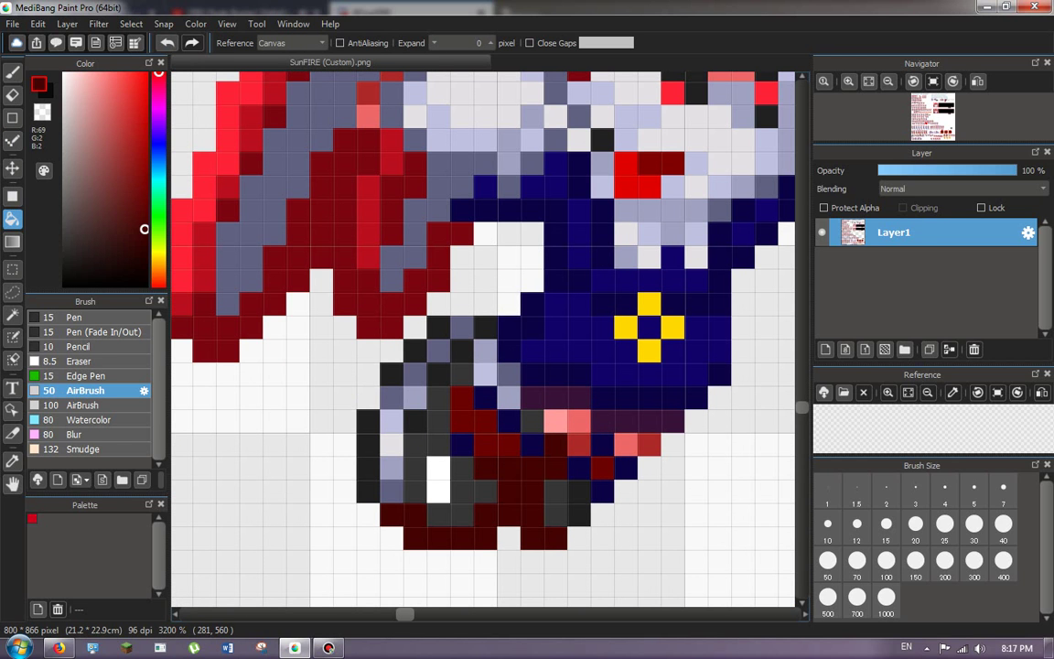
pyautogui.hotkey('ctrl', 'z')
pyautogui.click(533, 444)
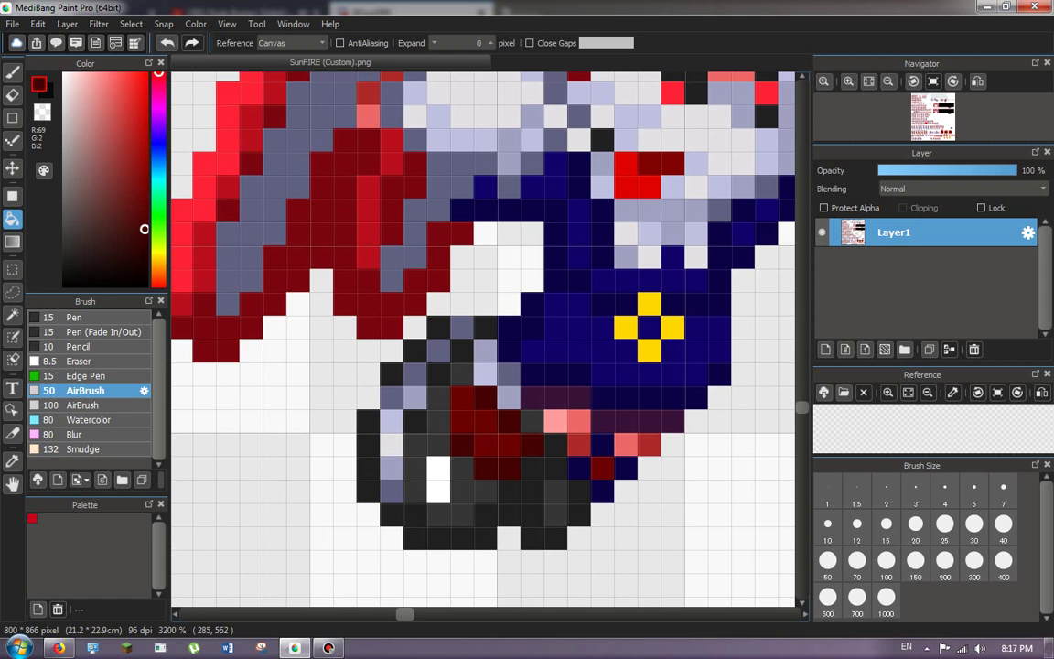
pyautogui.click(601, 444)
pyautogui.scroll(-4, 597, 439)
# Fill the navy ankle pixels of the fifth row's hand-to-mouth sprite and the crouching sprite beside it with dark red.
pyautogui.scroll(5, 405, 450)
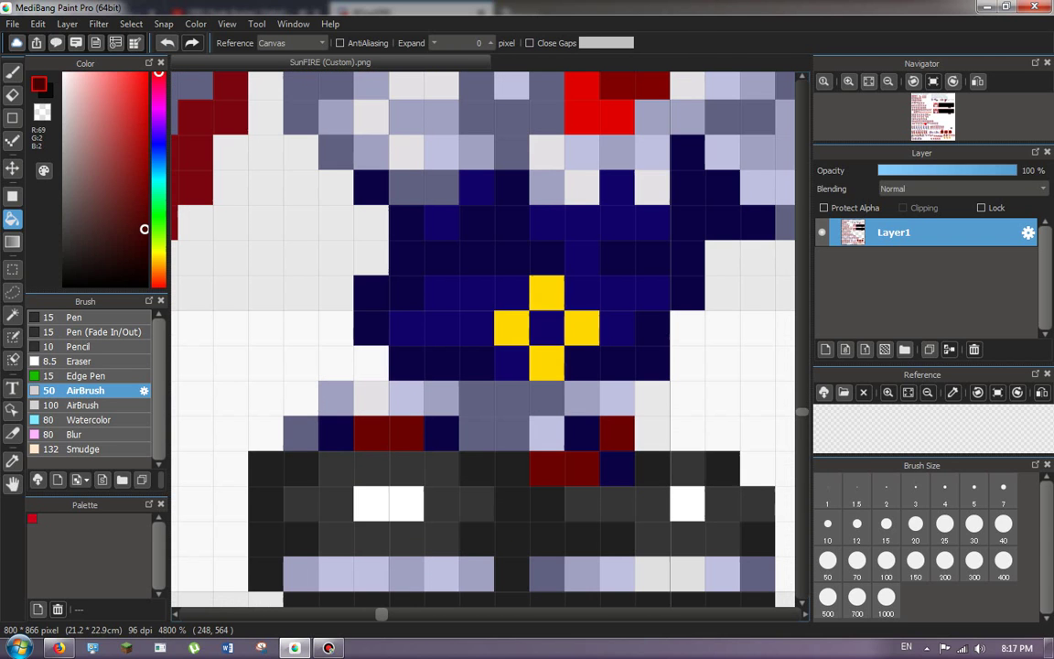
pyautogui.scroll(-5, 524, 389)
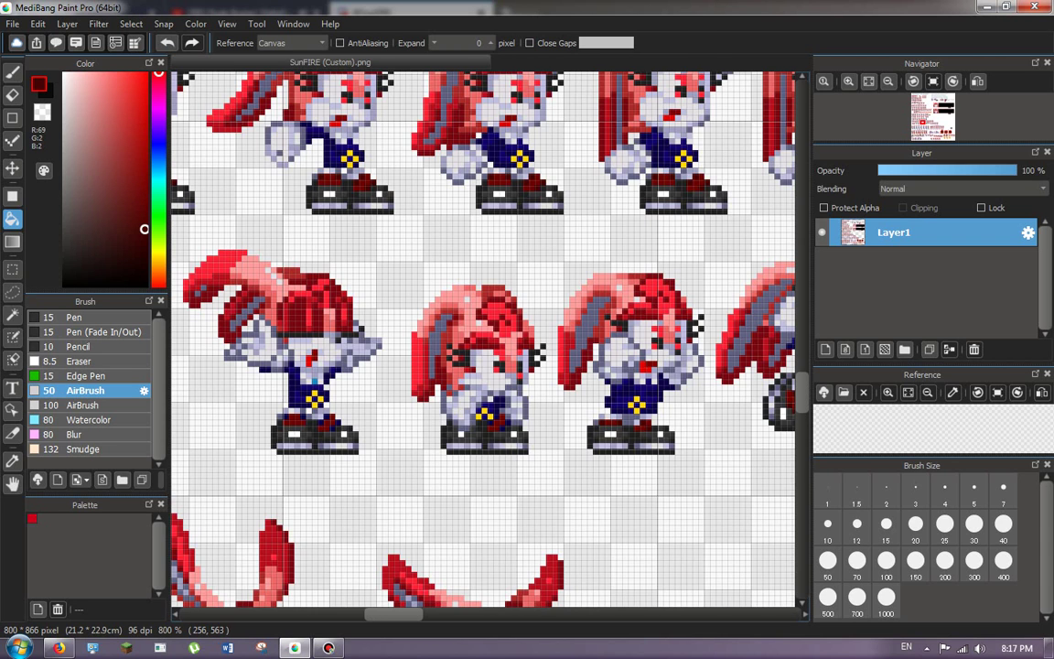
pyautogui.scroll(5, 483, 393)
pyautogui.scroll(-5, 482, 393)
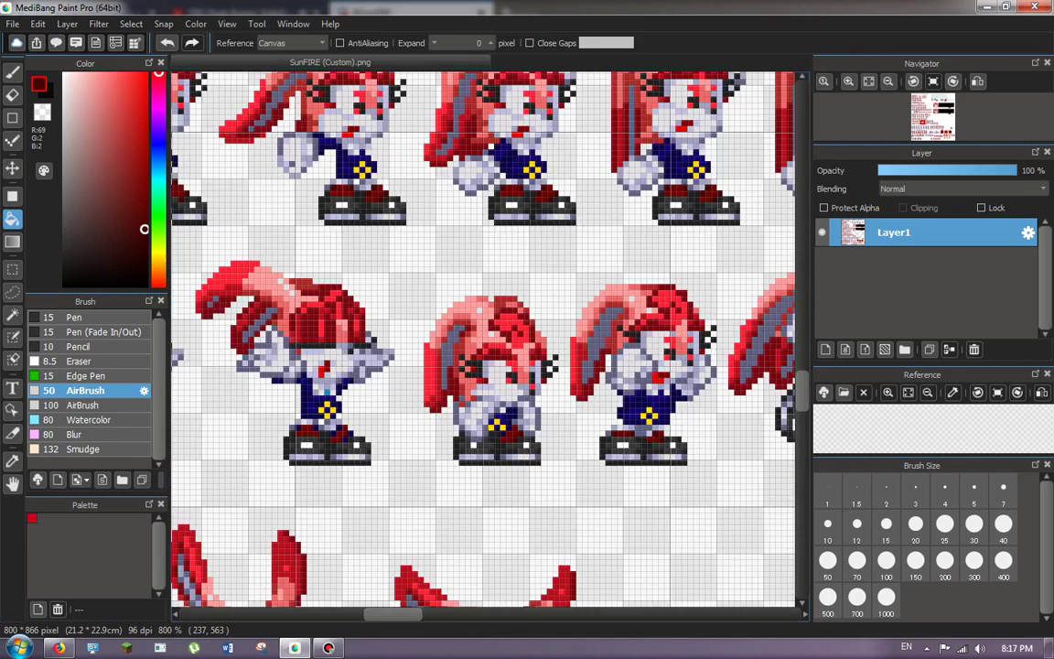
# Fill the navy ankle pixels of the two hands-behind-head sprites nearest the fifth row's crouching sprite with dark red.
pyautogui.scroll(2, 482, 394)
pyautogui.scroll(2, 446, 427)
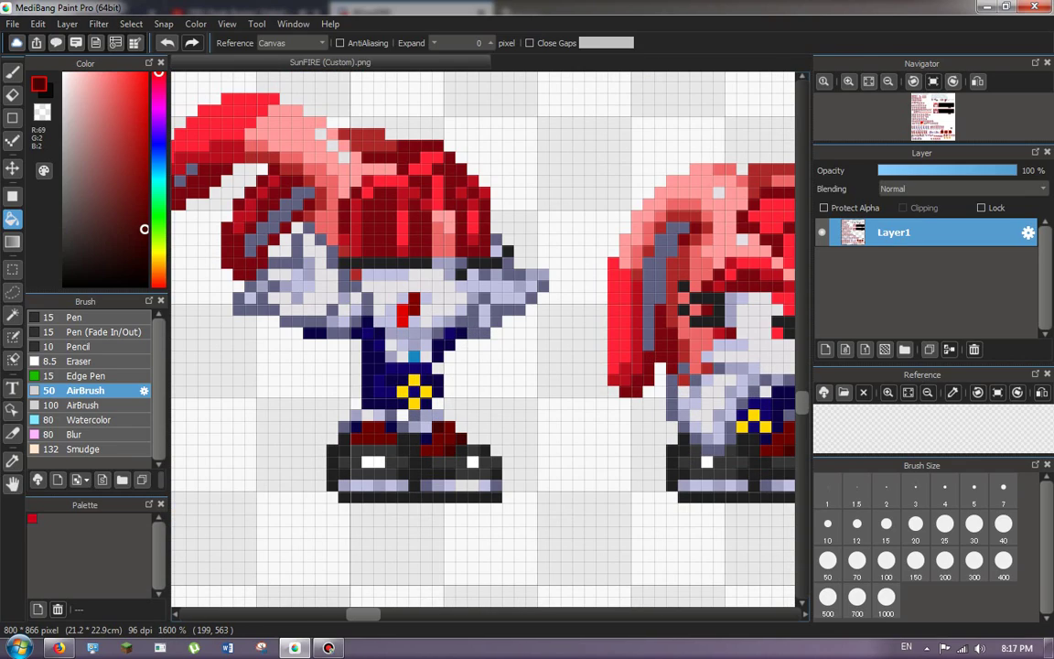
pyautogui.scroll(-2, 445, 428)
pyautogui.scroll(2, 446, 427)
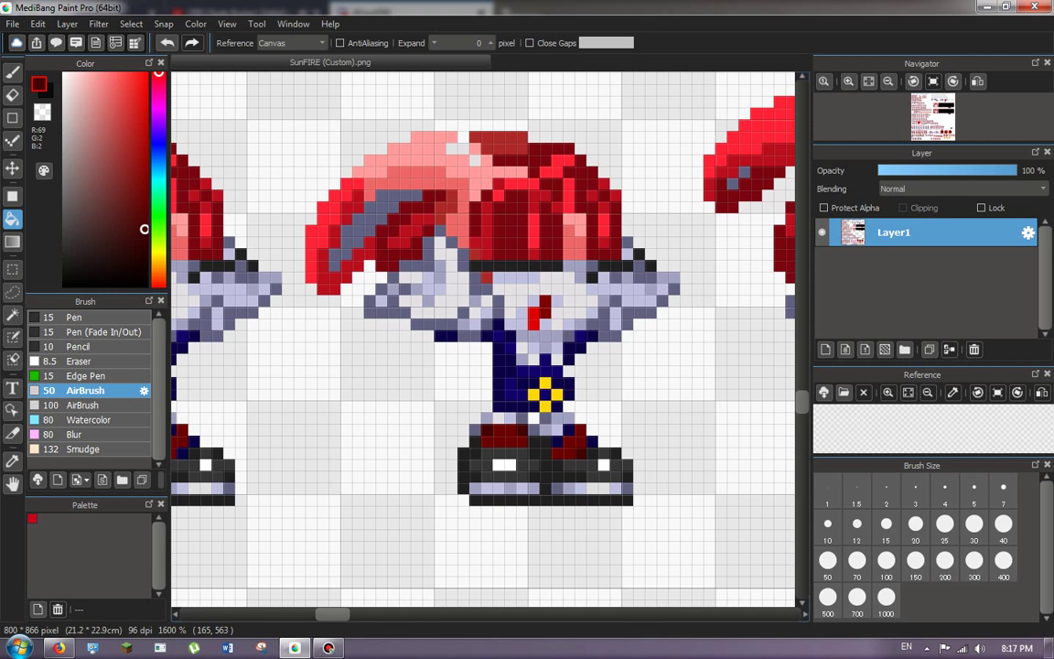
pyautogui.scroll(-2, 502, 397)
# Fill the navy ankle pixels at both shoes of the fifth row's next hands-behind-head sprite with dark red, undoing the misplaced fills.
pyautogui.scroll(4, 503, 397)
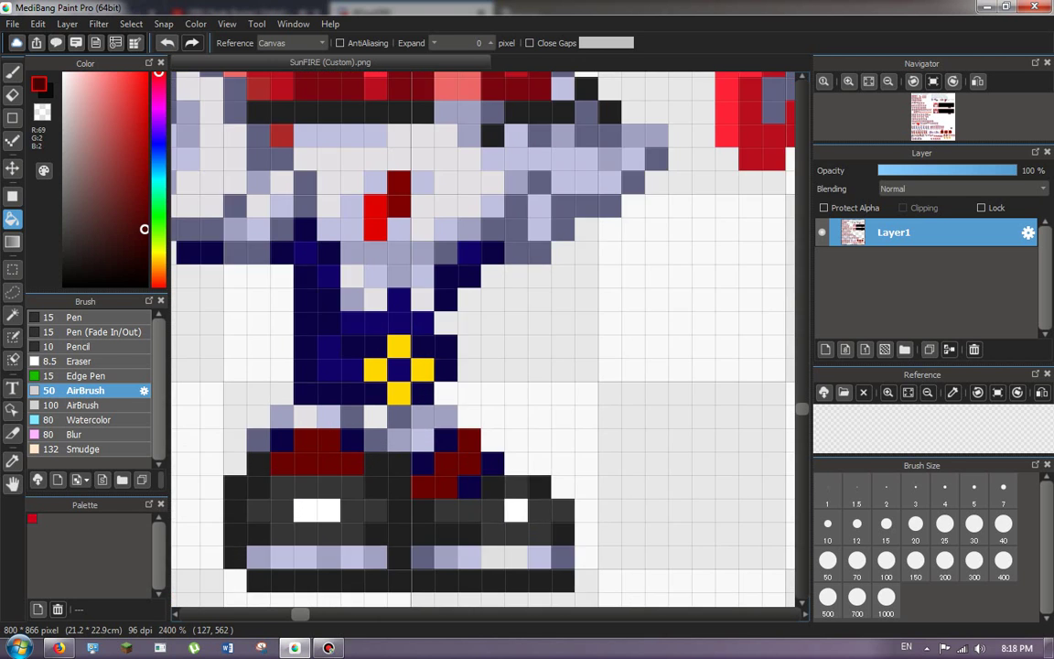
pyautogui.click(193, 445)
pyautogui.click(377, 445)
pyautogui.hotkey('ctrl', 'z')
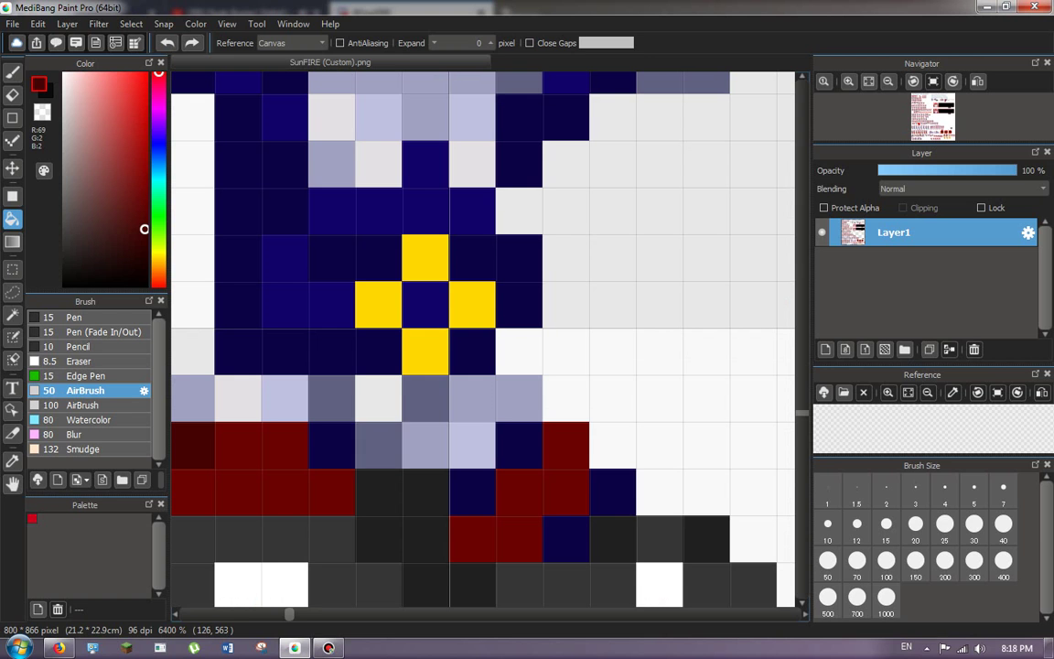
pyautogui.click(378, 444)
pyautogui.hotkey('ctrl', 'z')
pyautogui.click(332, 444)
pyautogui.click(472, 492)
pyautogui.click(519, 444)
pyautogui.click(566, 539)
pyautogui.click(613, 492)
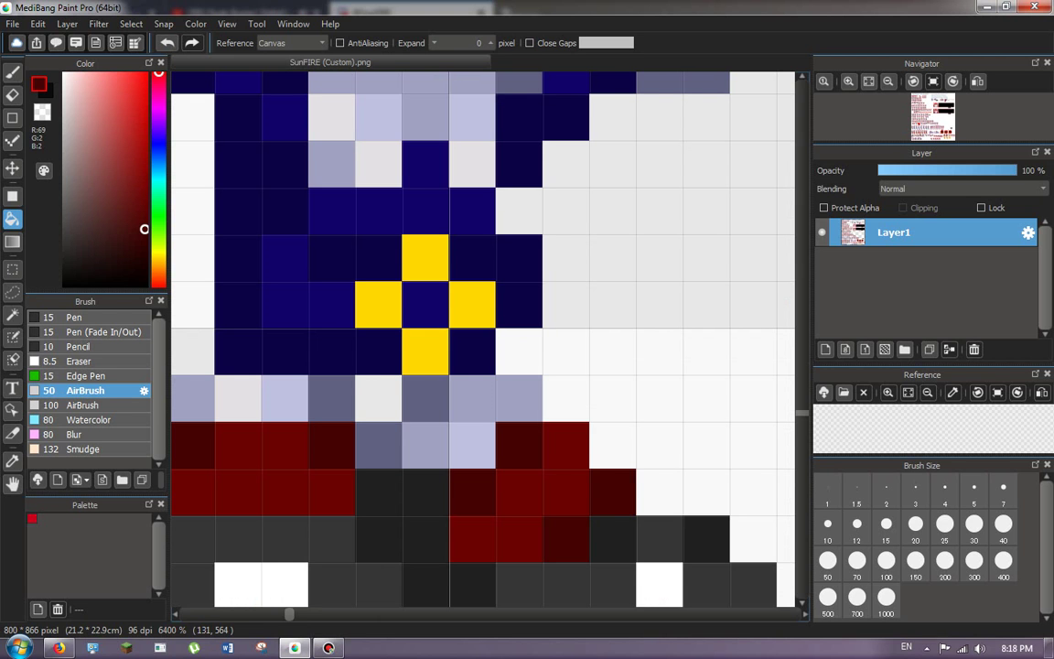
# Fill the navy ankle pixels of the fifth row's first hands-behind-head sprite with dark red, undoing the misplaced fill.
pyautogui.scroll(-2, 660, 465)
pyautogui.scroll(-2, 485, 366)
pyautogui.scroll(3, 485, 366)
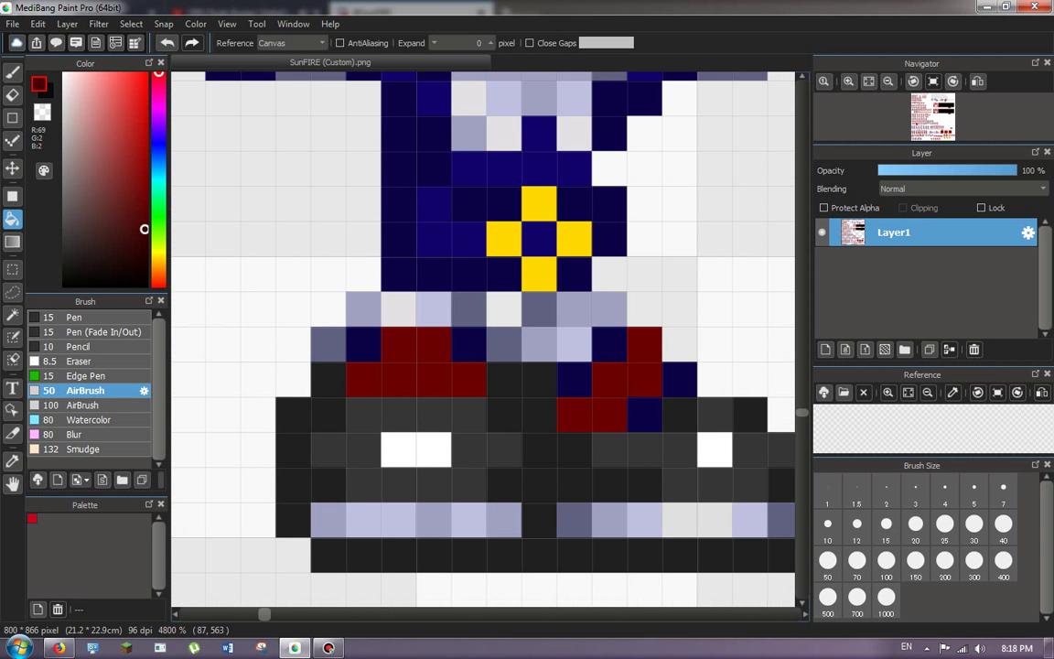
pyautogui.click(363, 344)
pyautogui.click(469, 344)
pyautogui.click(609, 373)
pyautogui.hotkey('ctrl', 'z')
pyautogui.click(609, 344)
pyautogui.click(575, 379)
pyautogui.click(645, 414)
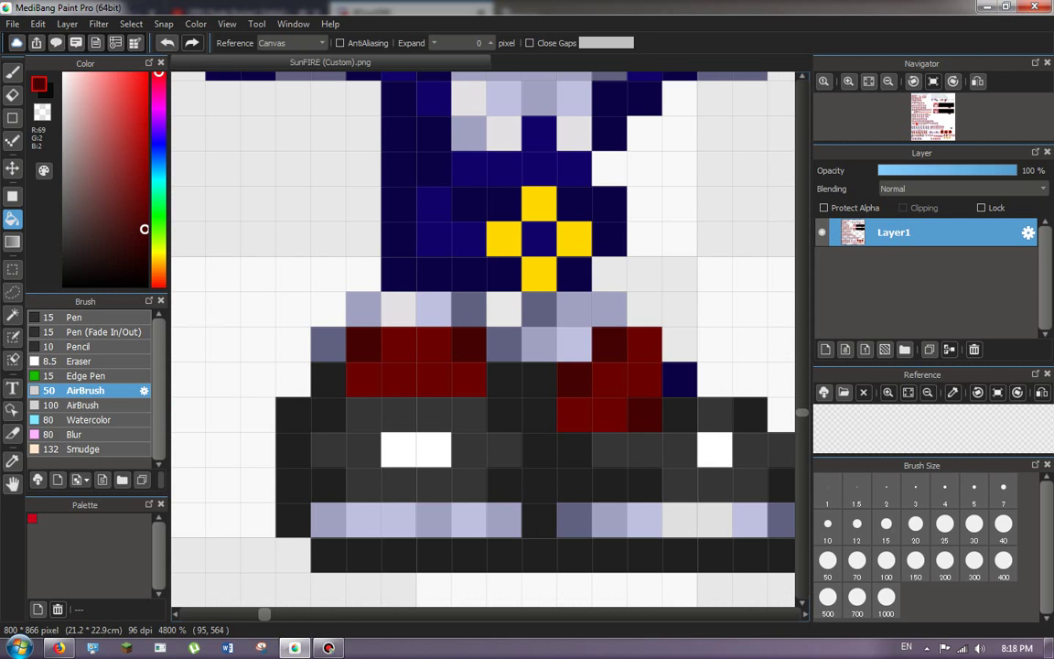
# Paint the navy ankle pixels between the hands of the bowed sprite near the fifth row's start dark red with the Dot tool.
pyautogui.scroll(-4, 678, 393)
pyautogui.scroll(4, 314, 384)
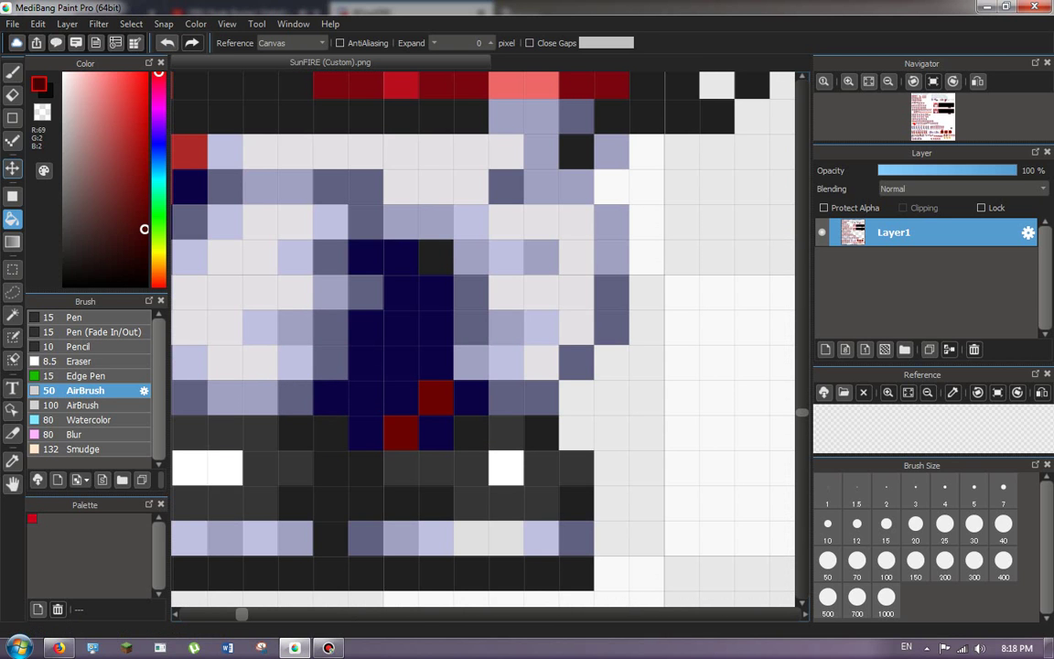
pyautogui.click(13, 141)
pyautogui.moveTo(330, 398)
pyautogui.mouseDown()
pyautogui.moveTo(401, 397)
pyautogui.moveTo(436, 361)
pyautogui.moveTo(471, 398)
pyautogui.mouseUp()
pyautogui.click(436, 432)
pyautogui.click(366, 433)
pyautogui.scroll(-4, 585, 364)
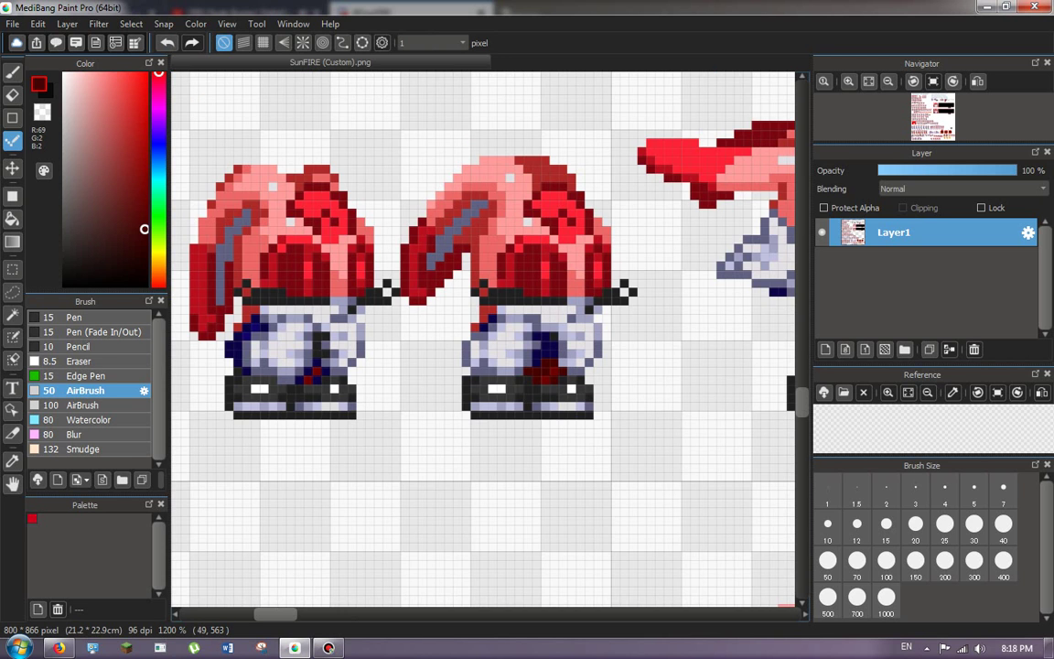
# Paint the remaining navy ankle pixels above the shoes of the row's very first bowed sprite dark red with the Dot tool.
pyautogui.scroll(3, 298, 375)
pyautogui.scroll(-3, 499, 384)
pyautogui.scroll(3, 358, 373)
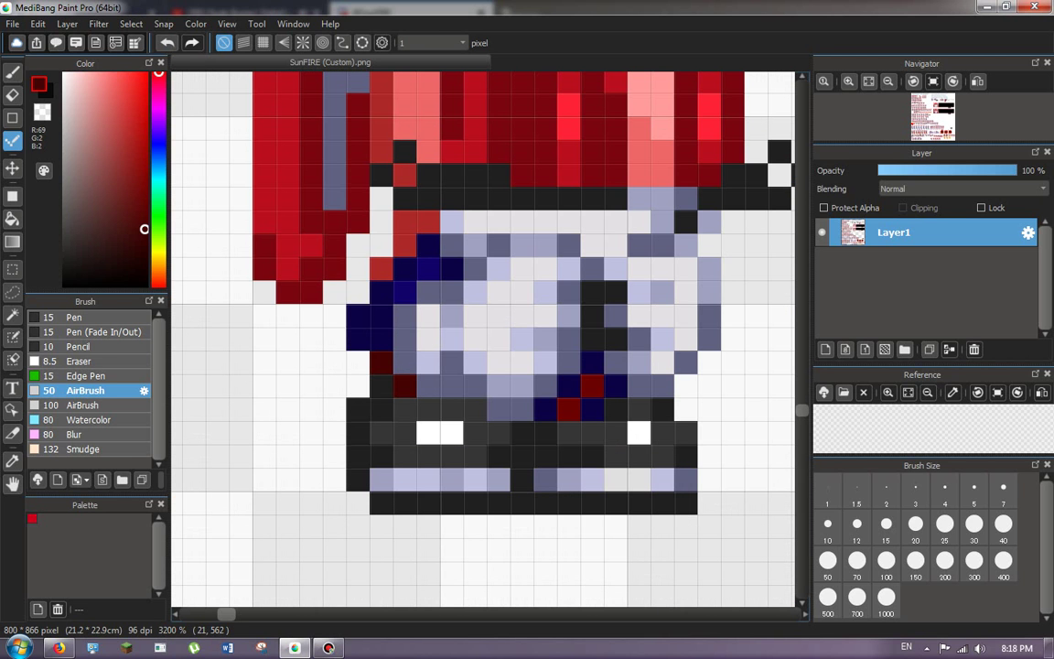
pyautogui.click(546, 408)
pyautogui.click(569, 386)
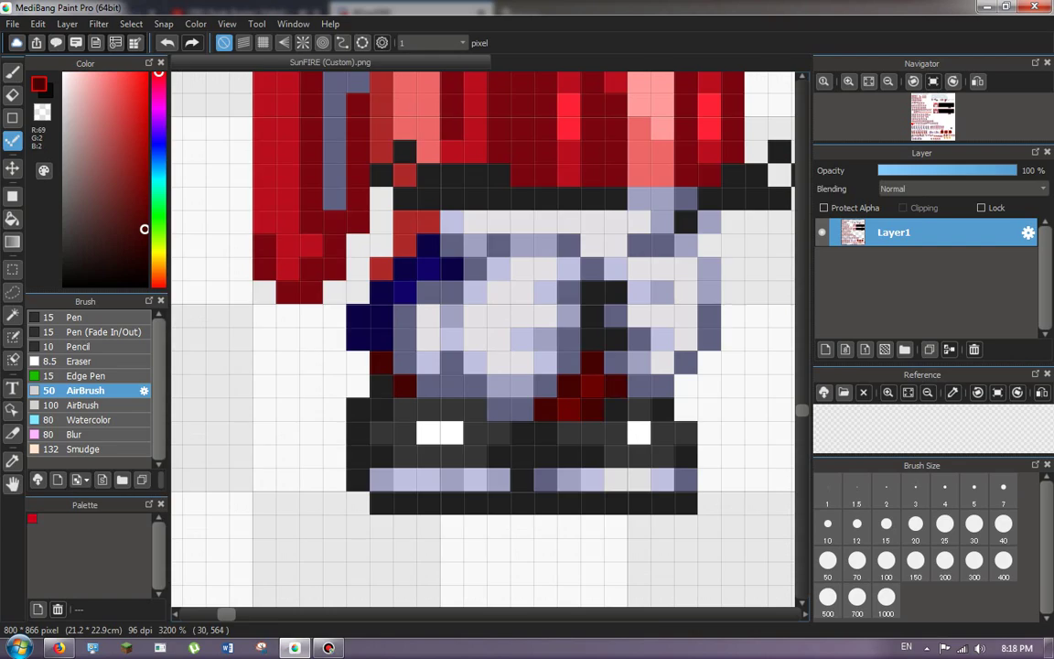
# Fill the navy ankle pixels of the first two rabbits carried by Sonic with dark red using the Bucket tool.
pyautogui.scroll(-8, 640, 420)
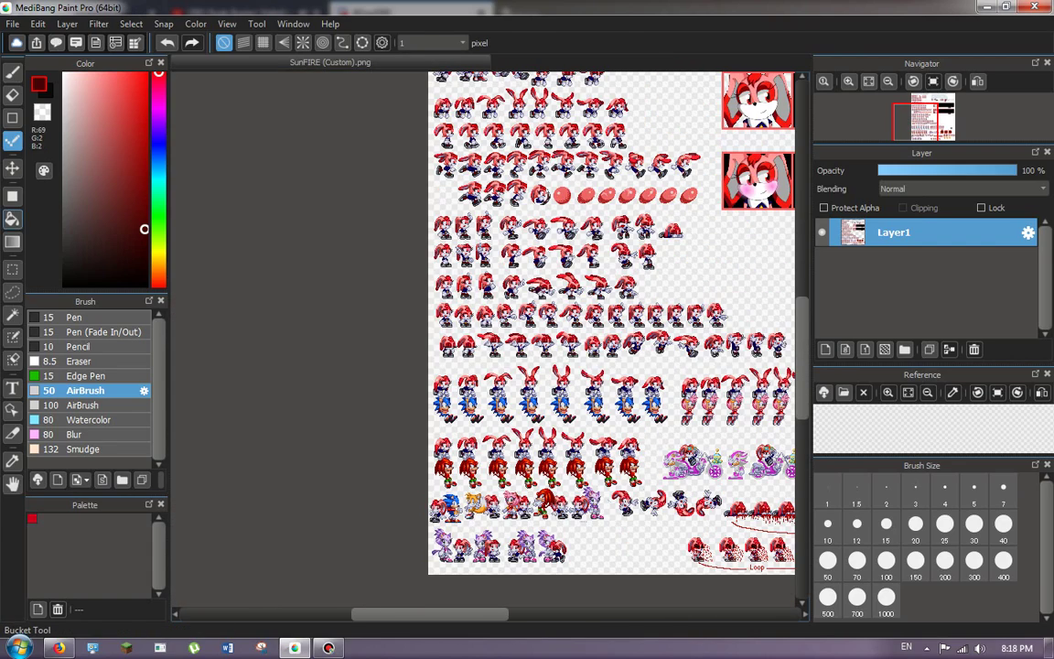
pyautogui.click(13, 219)
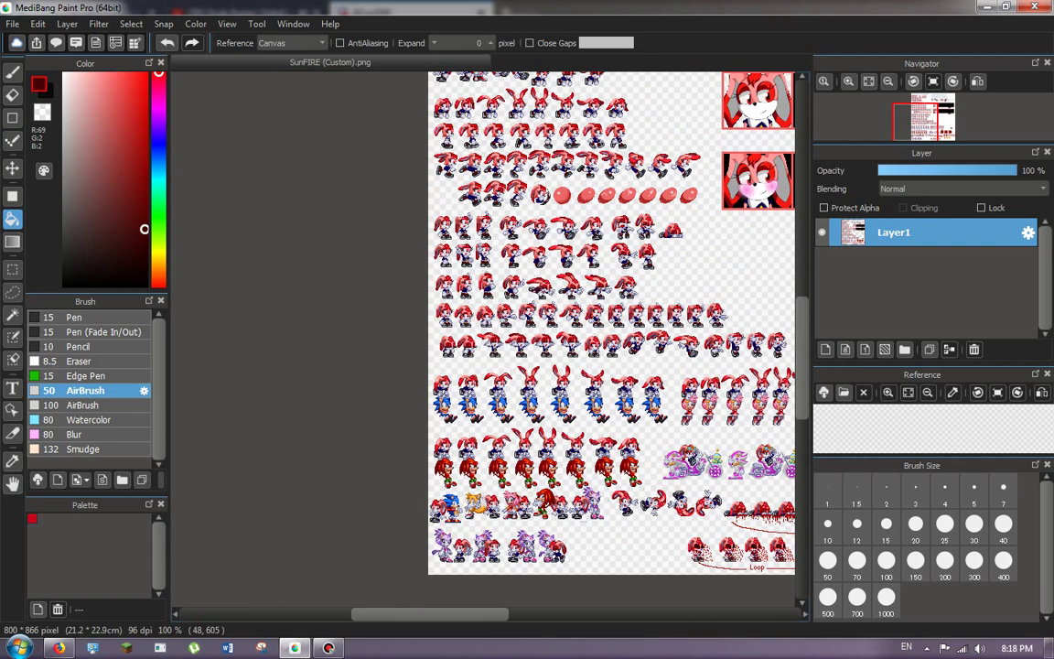
pyautogui.scroll(5, 439, 392)
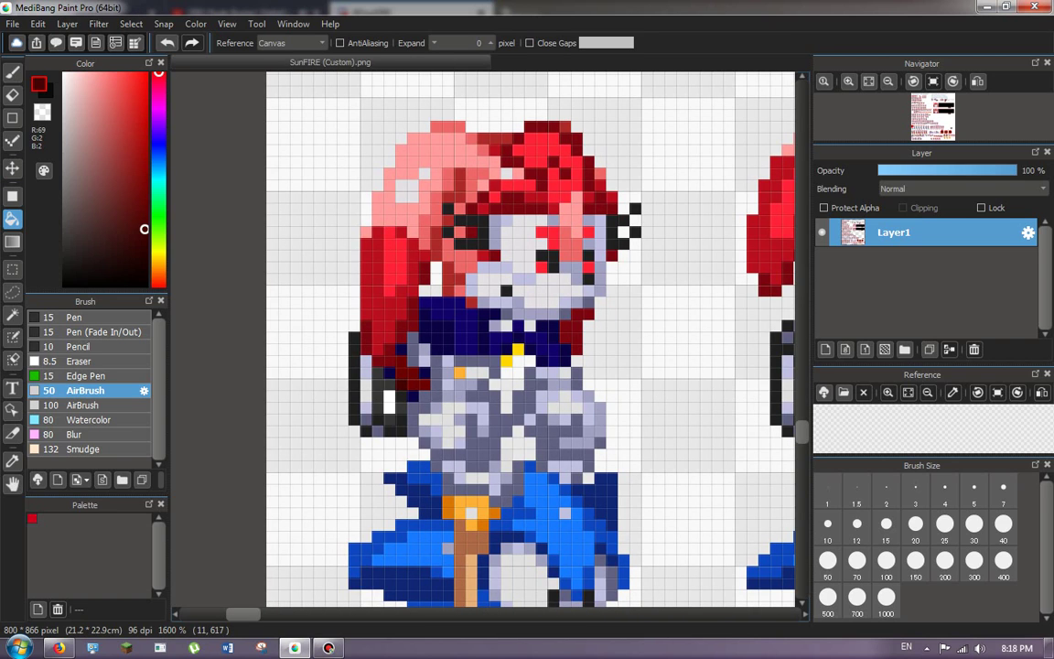
pyautogui.scroll(-4, 329, 423)
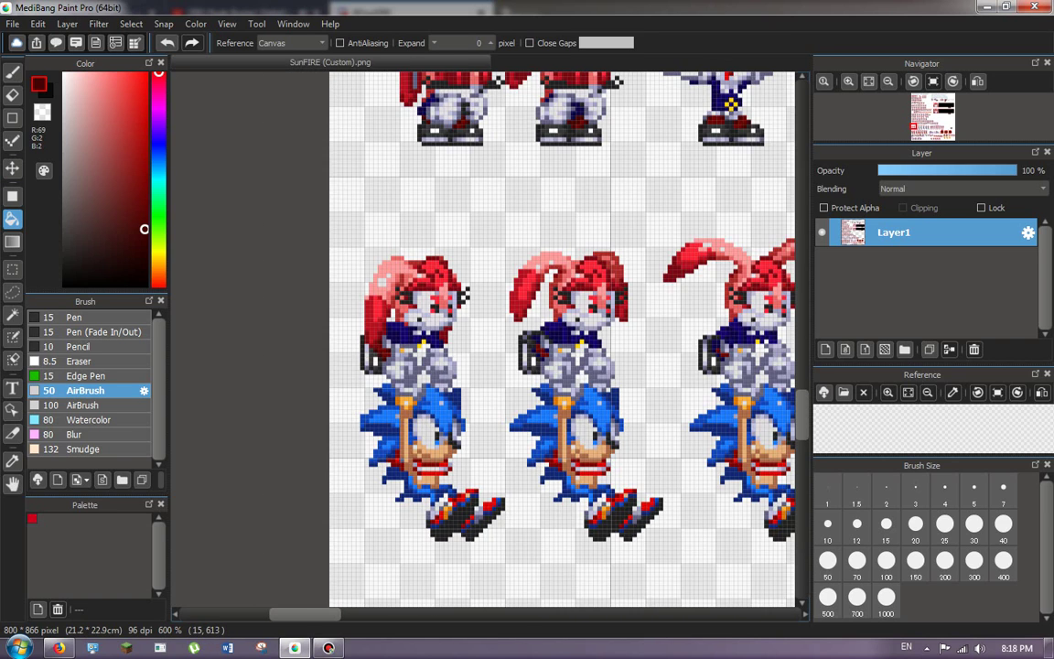
pyautogui.scroll(7, 330, 423)
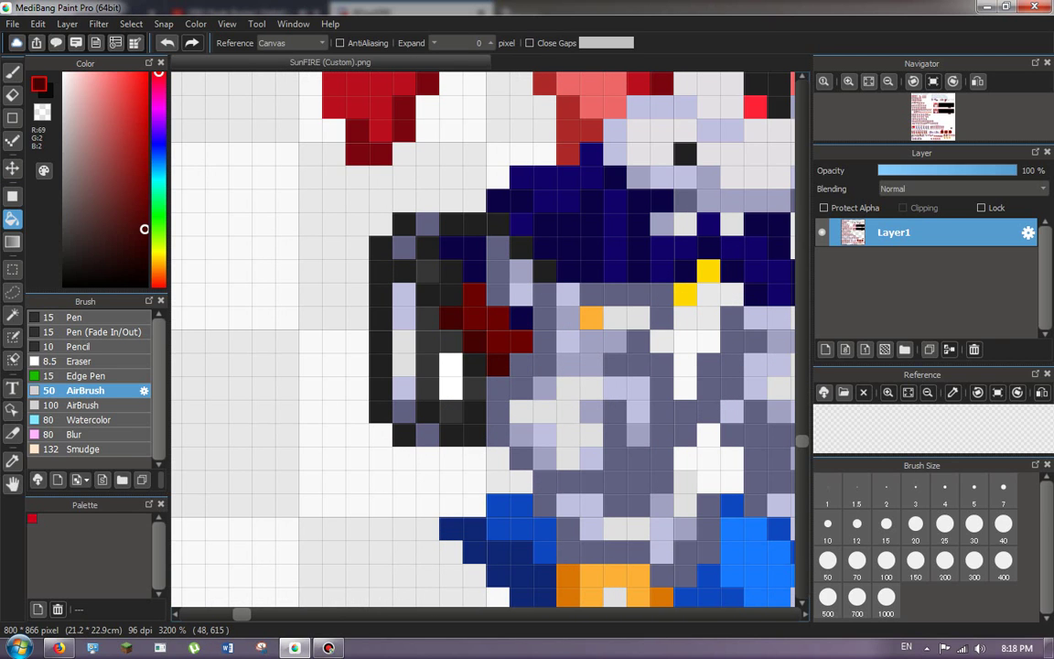
pyautogui.scroll(-5, 416, 233)
# Fill the navy ankle pixels of the third, fourth and fifth rabbits carried by Sonic with dark red.
pyautogui.scroll(6, 538, 244)
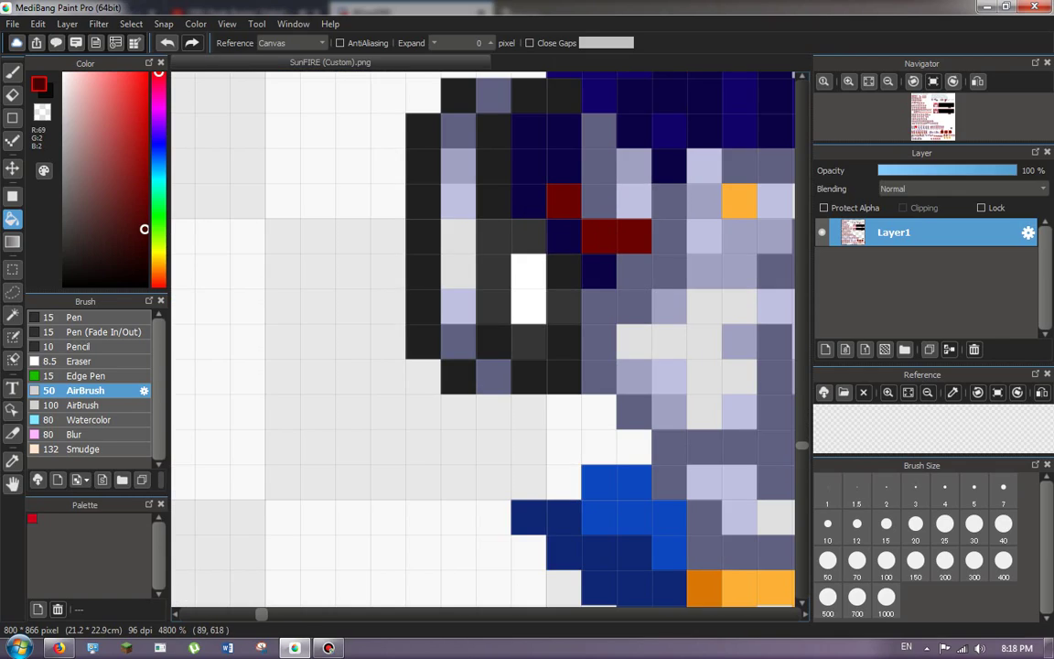
pyautogui.scroll(-5, 484, 339)
pyautogui.scroll(5, 485, 339)
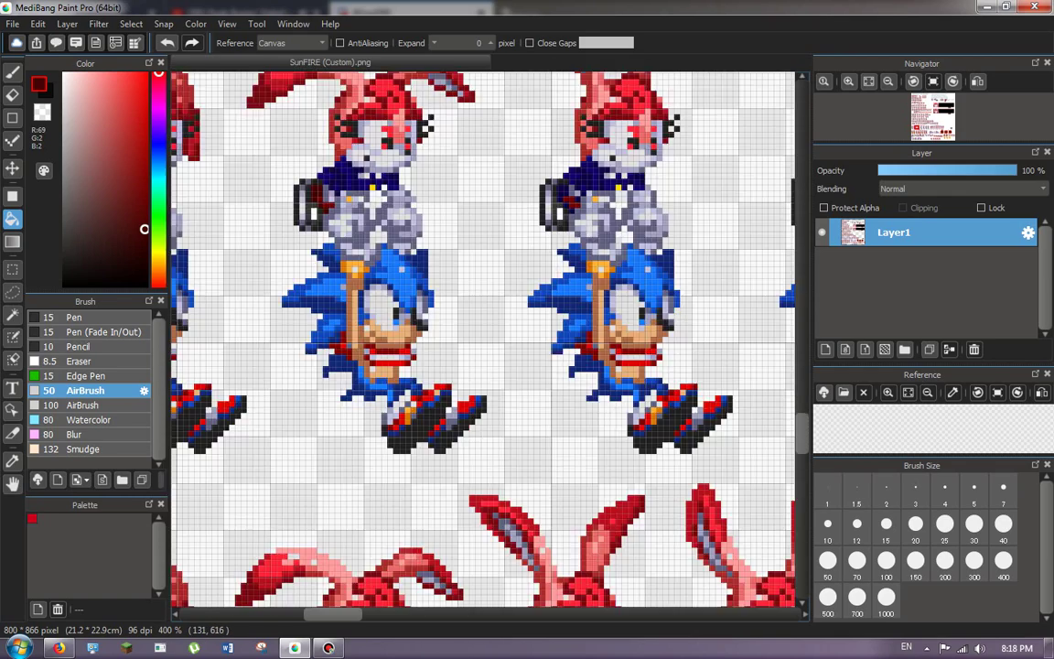
pyautogui.scroll(-4, 307, 173)
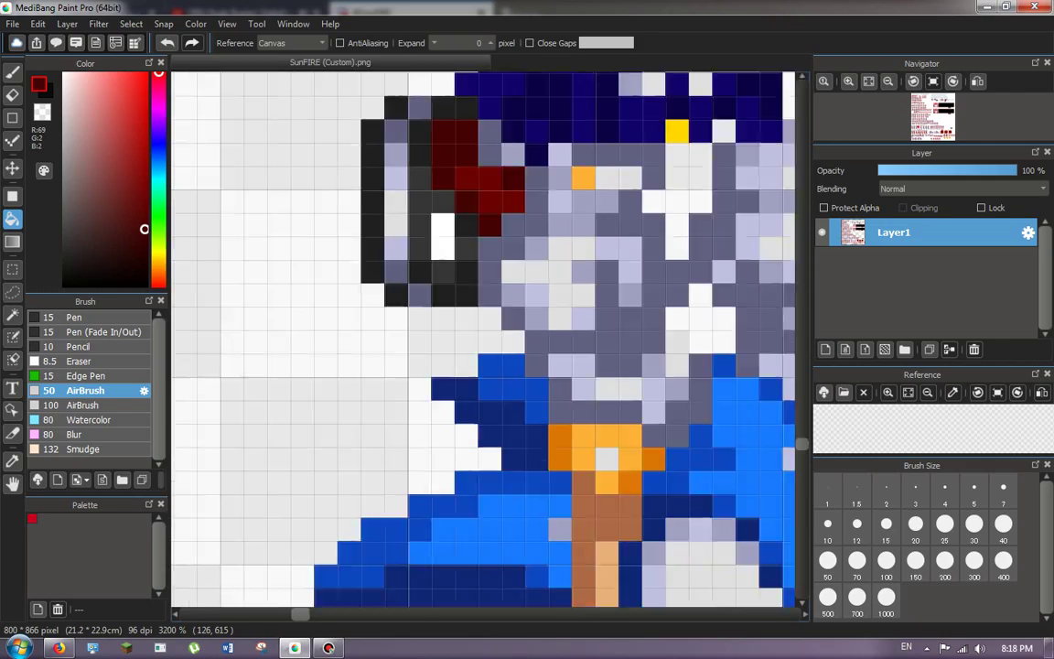
pyautogui.scroll(5, 229, 188)
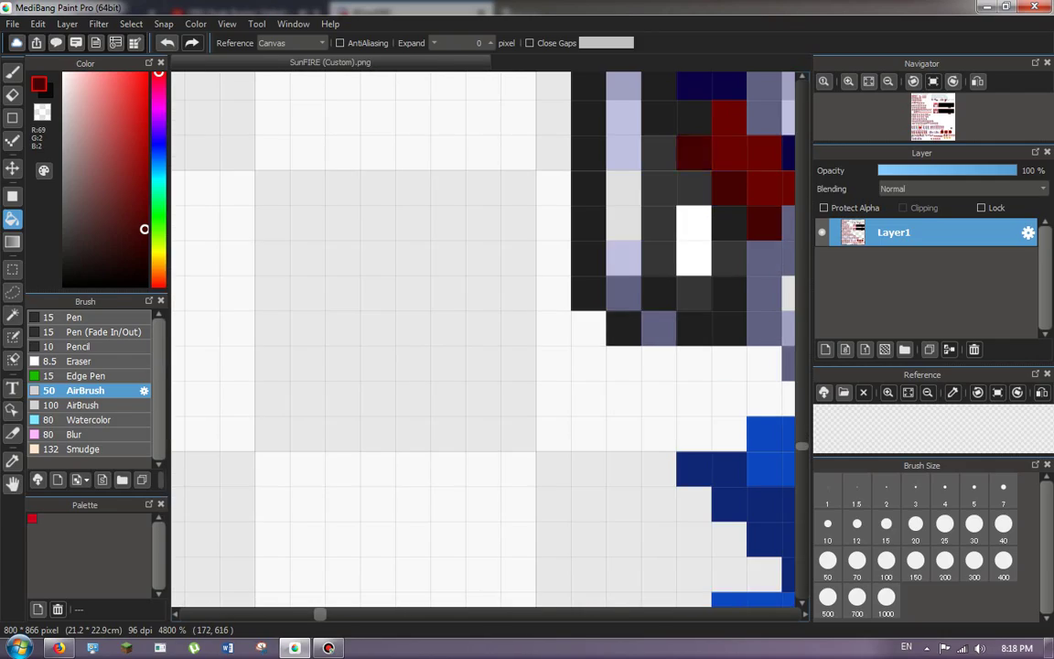
pyautogui.scroll(-3, 595, 178)
pyautogui.scroll(-5, 575, 103)
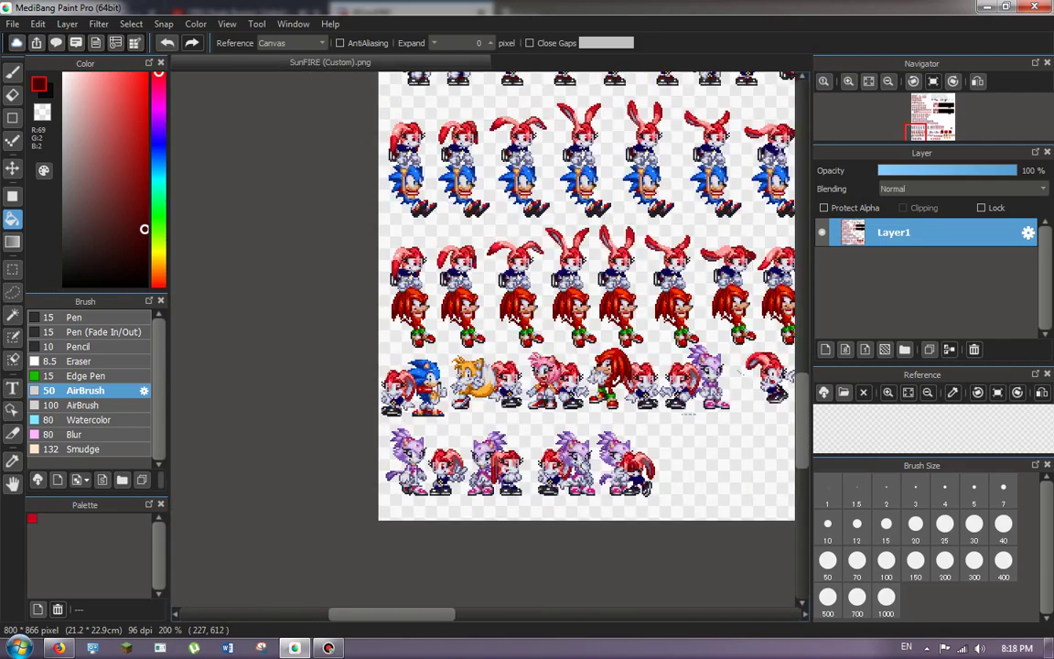
# Fill the navy ankle pixels of the last three rabbits in the Sonic-carried row with dark red.
pyautogui.scroll(3, 335, 485)
pyautogui.scroll(2, 335, 485)
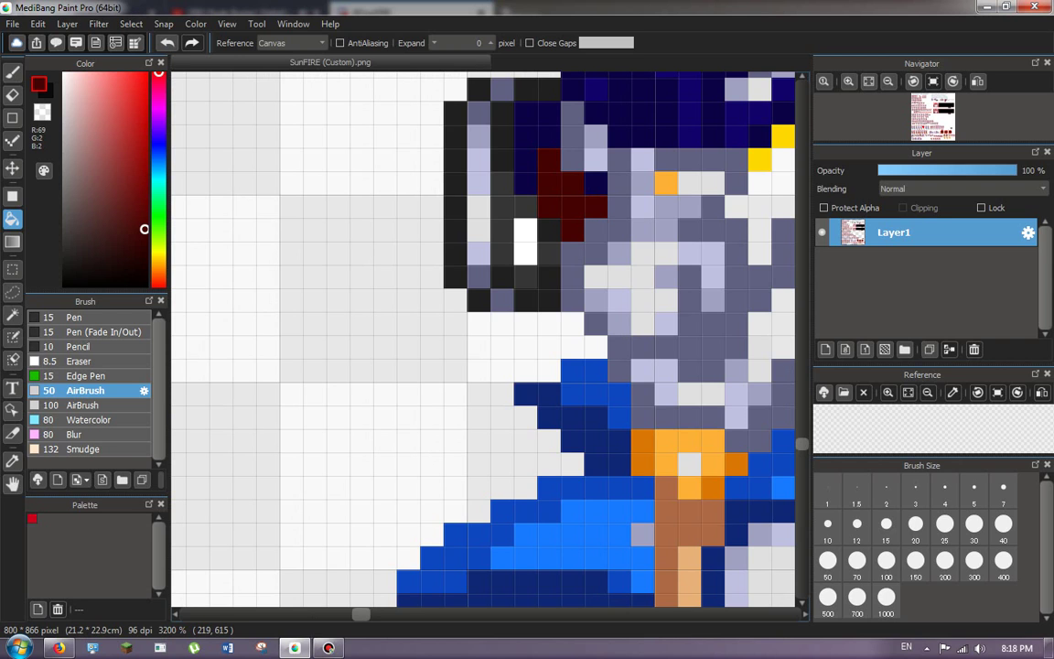
pyautogui.scroll(-5, 320, 403)
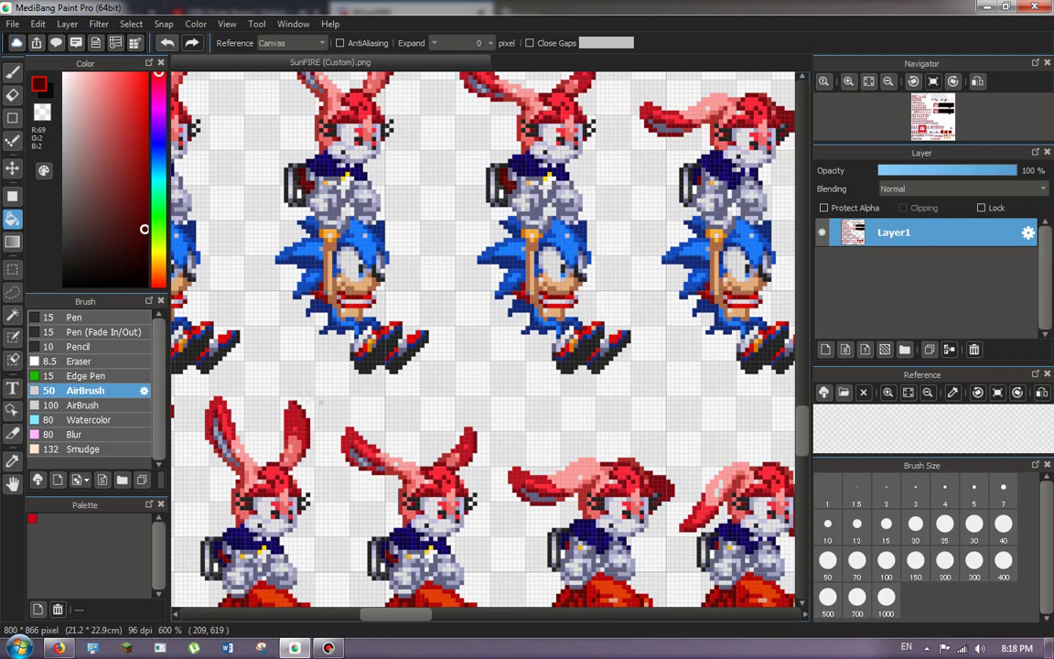
pyautogui.scroll(3, 320, 402)
pyautogui.scroll(-6, 316, 384)
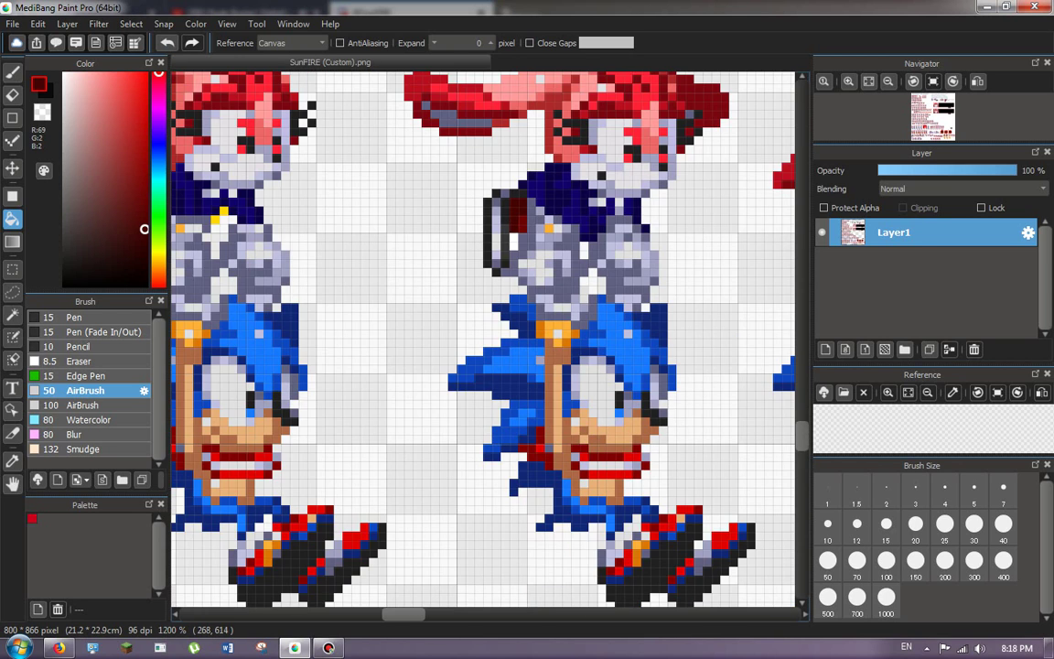
pyautogui.scroll(3, 387, 309)
pyautogui.scroll(-3, 386, 309)
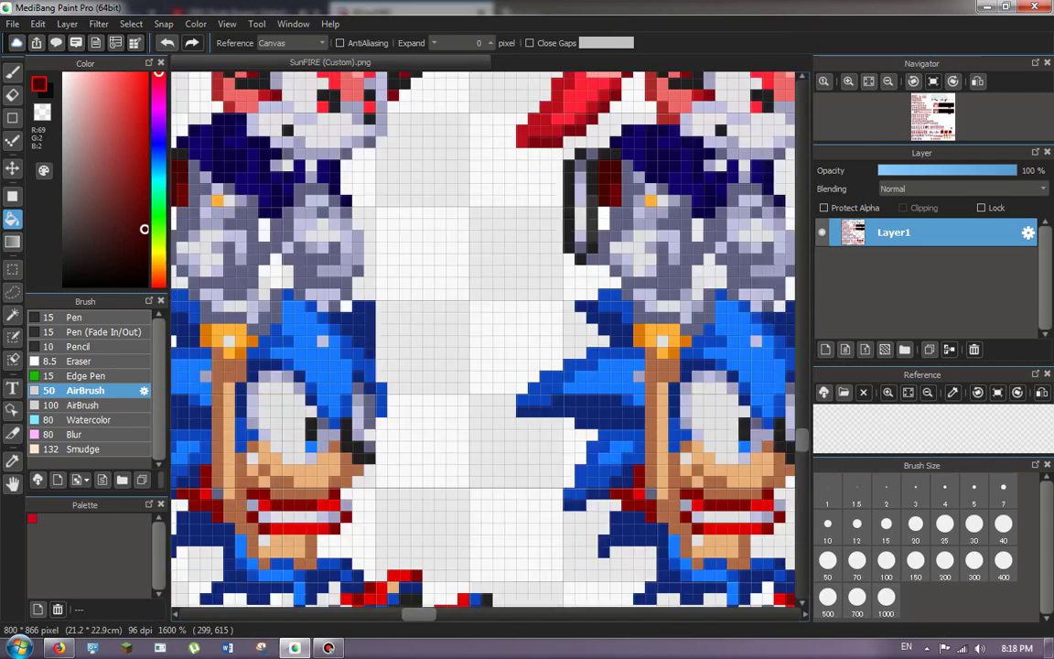
pyautogui.scroll(-2, 485, 287)
pyautogui.scroll(4, 485, 287)
pyautogui.scroll(-3, 485, 287)
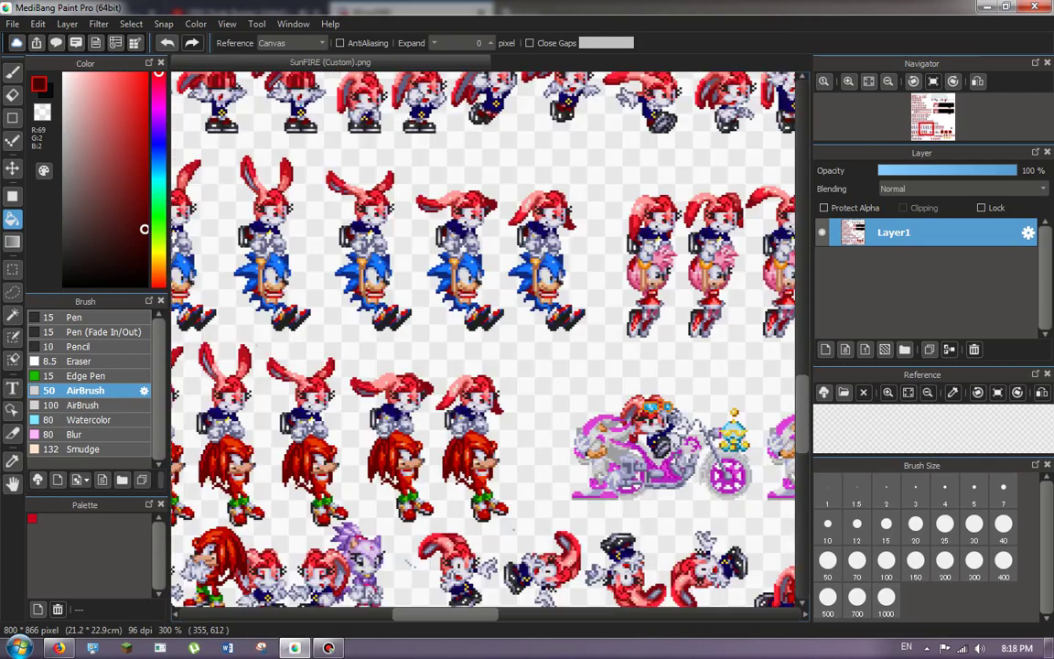
# Fill the navy ankle pixels of the first two rabbits carried by Amy with dark red.
pyautogui.scroll(3, 485, 287)
pyautogui.scroll(-3, 485, 287)
pyautogui.scroll(4, 485, 287)
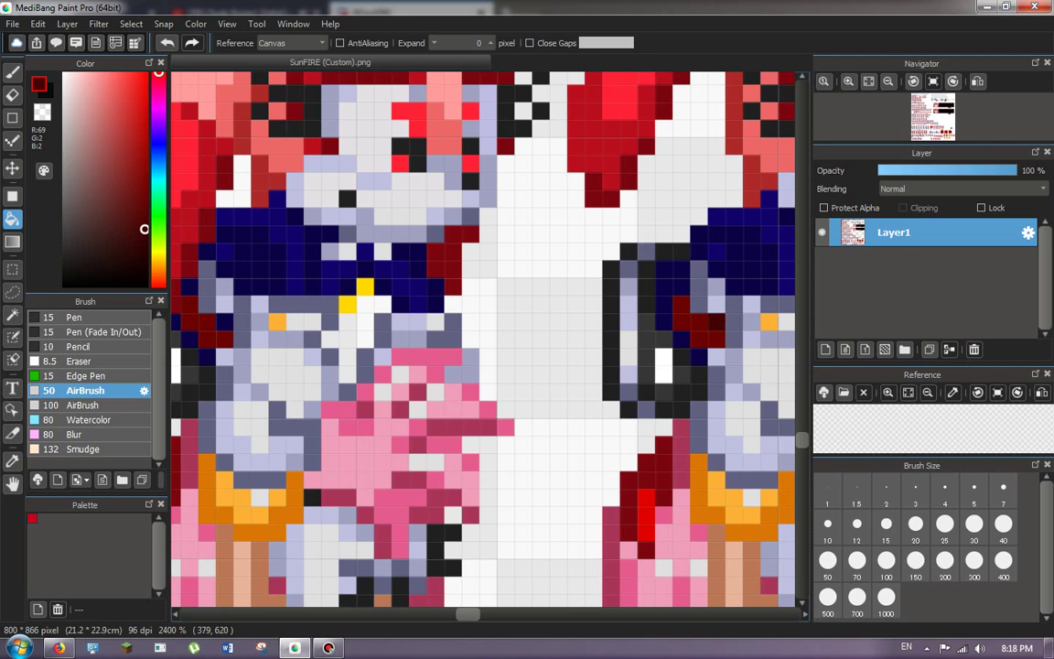
pyautogui.scroll(-3, 485, 287)
pyautogui.scroll(4, 485, 287)
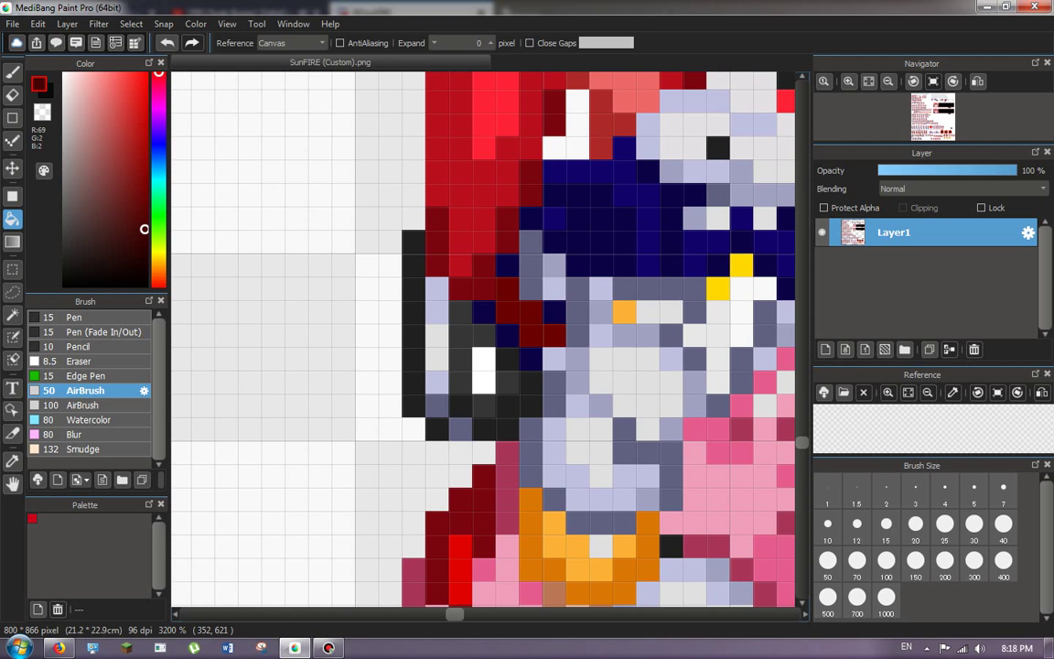
pyautogui.scroll(-3, 498, 281)
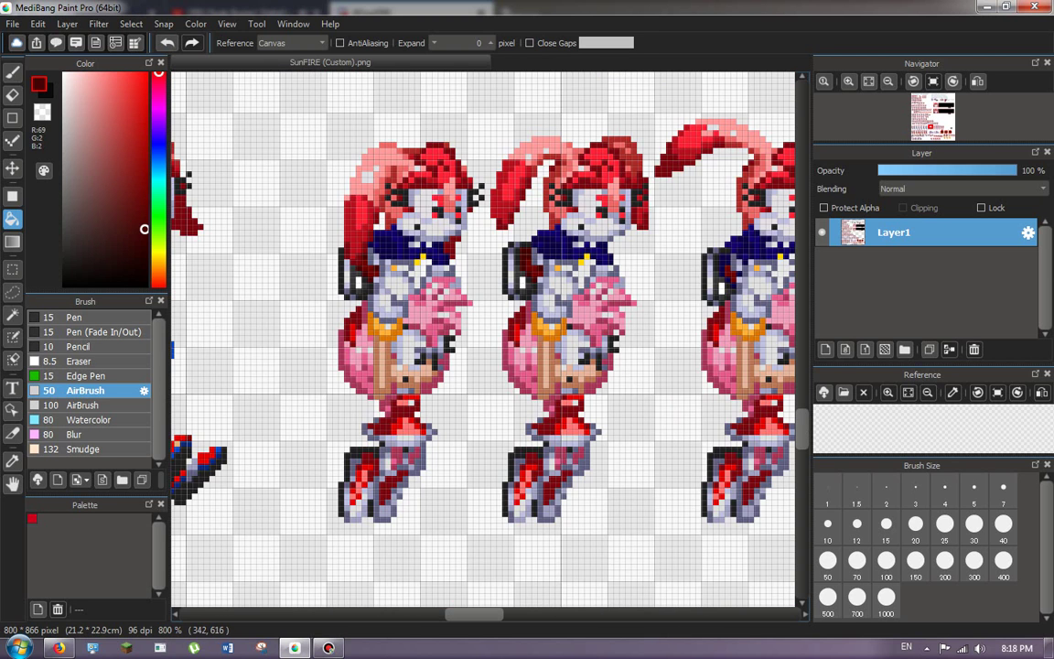
# Fill the navy ankle pixels of the third, fourth and fifth rabbits carried by Amy with dark red.
pyautogui.scroll(3, 498, 281)
pyautogui.scroll(-4, 499, 281)
pyautogui.scroll(5, 498, 281)
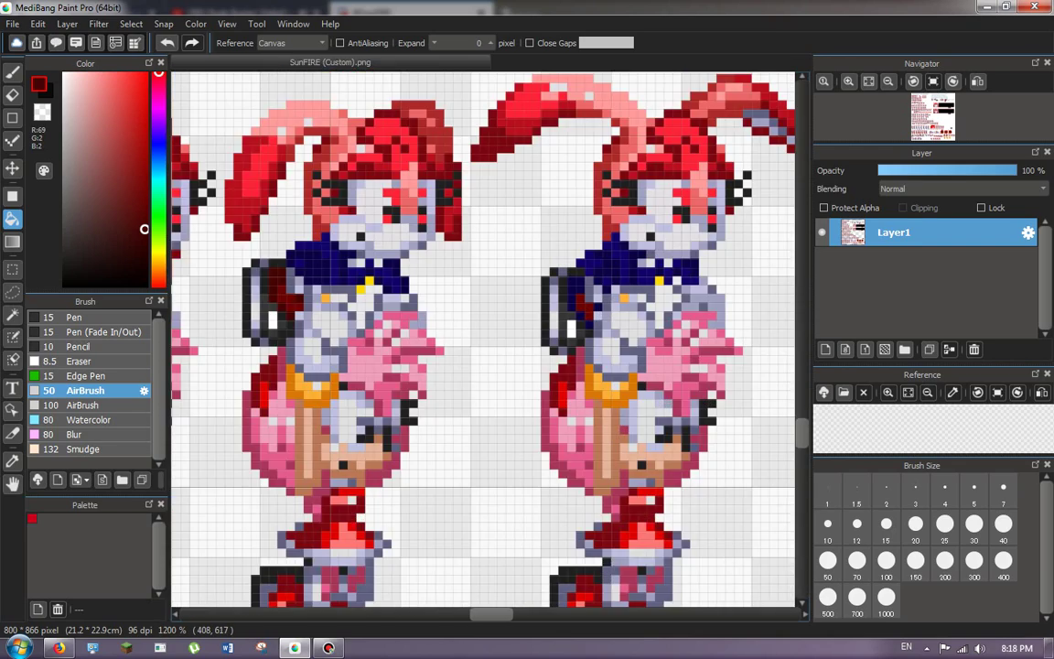
pyautogui.scroll(-3, 499, 281)
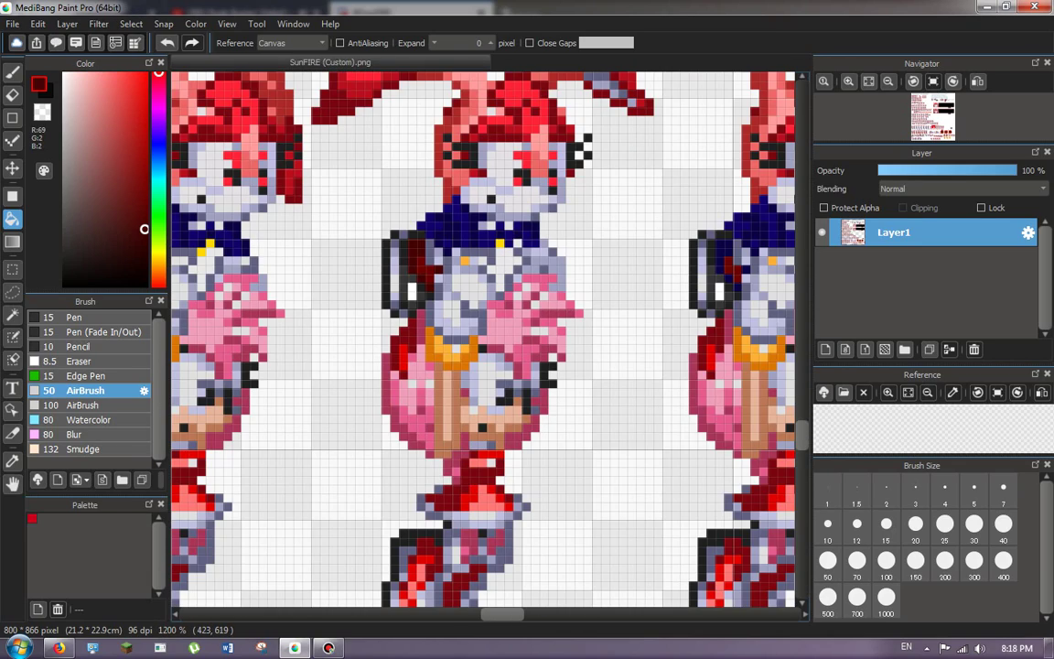
pyautogui.scroll(2, 499, 281)
pyautogui.scroll(1, 499, 280)
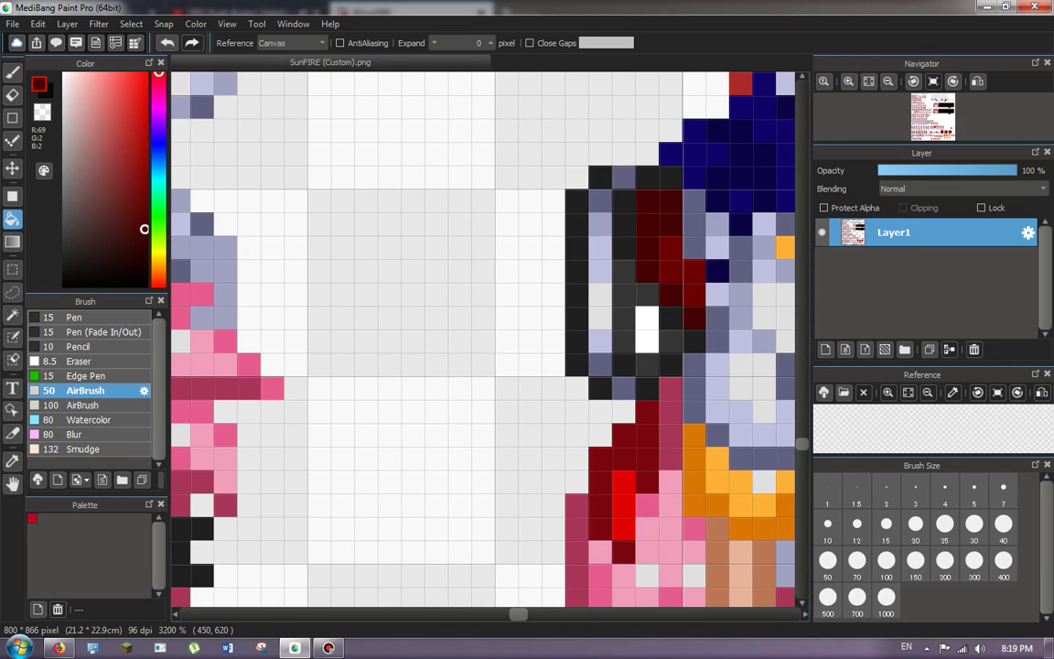
pyautogui.scroll(-3, 498, 281)
pyautogui.scroll(4, 498, 281)
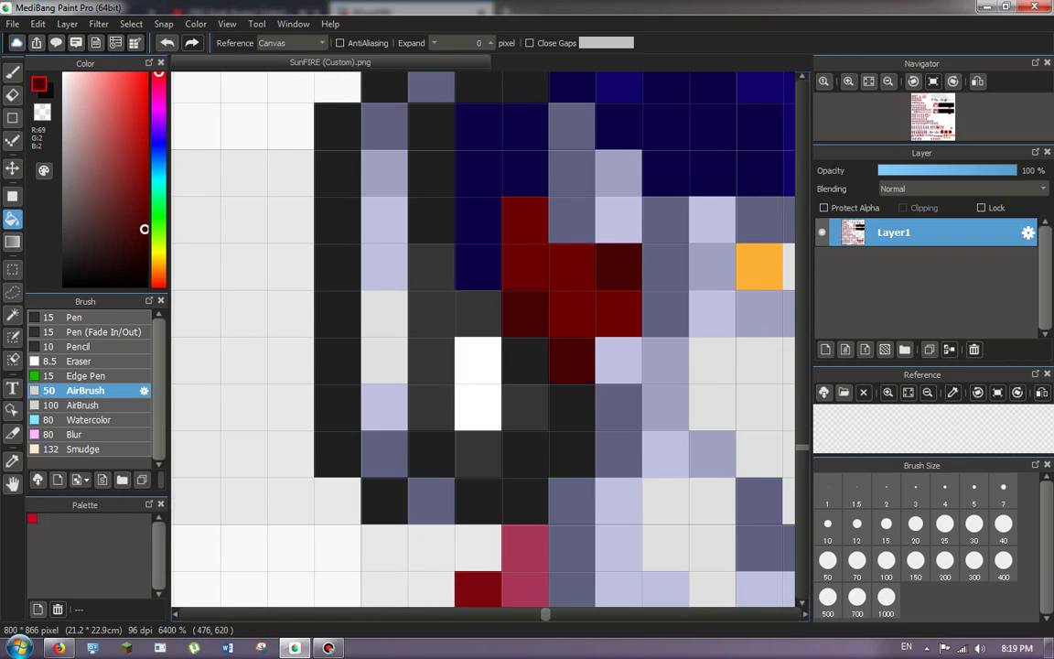
pyautogui.scroll(-4, 498, 281)
# Fill the navy ankle pixels of the sixth rabbit carried by Amy with dark red, undoing the misplaced fills.
pyautogui.scroll(2, 499, 281)
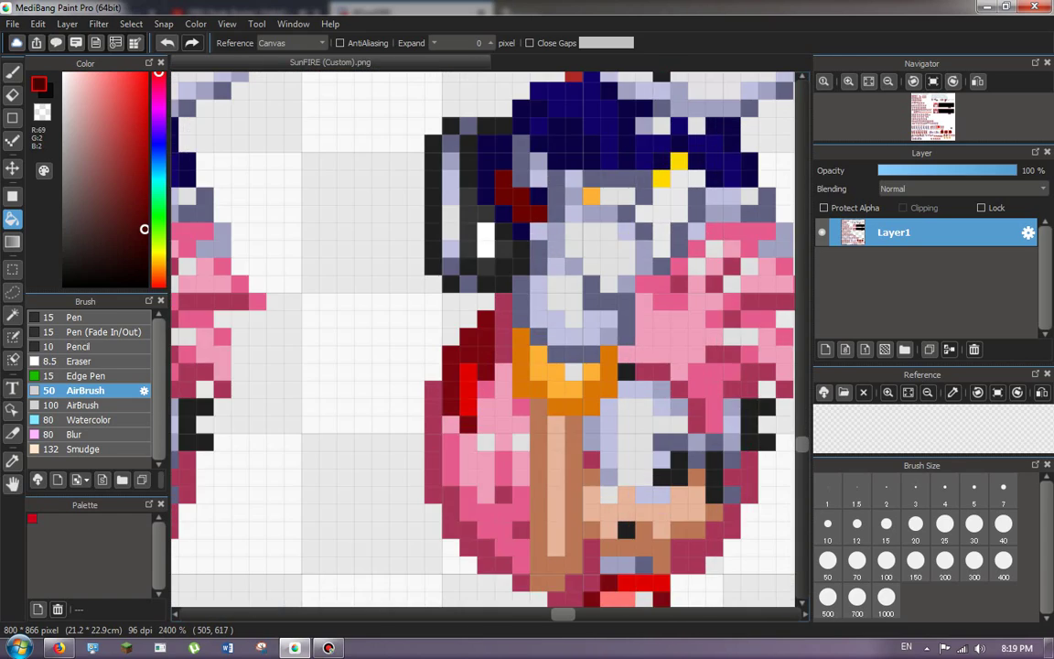
pyautogui.scroll(2, 498, 281)
pyautogui.hotkey('ctrl', 'z')
pyautogui.hotkey('ctrl', 'z')
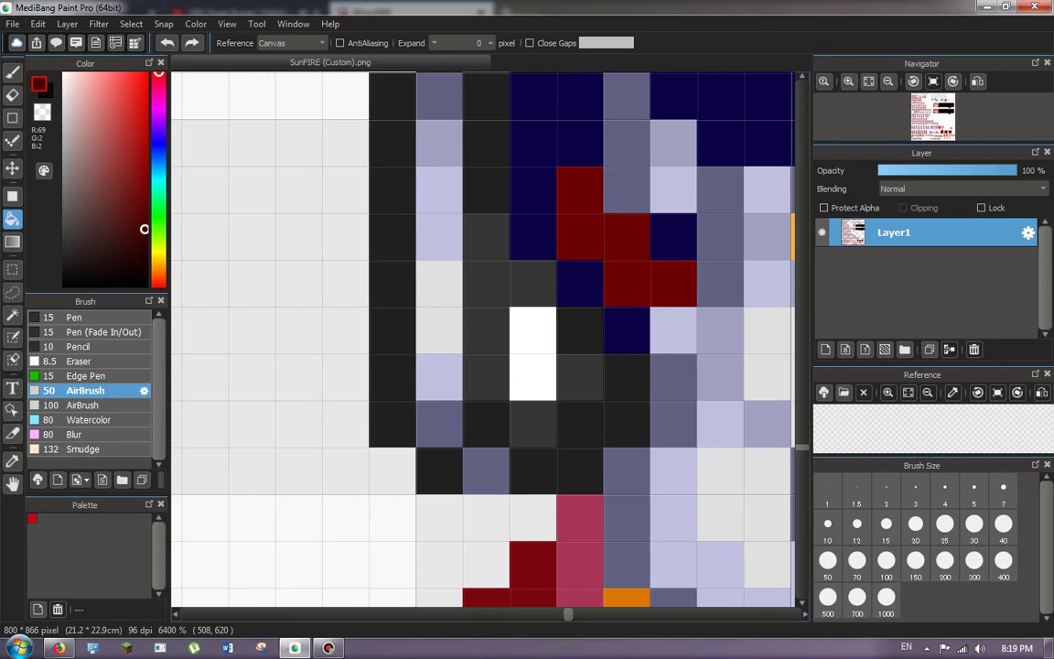
pyautogui.click(580, 284)
pyautogui.click(627, 329)
pyautogui.click(580, 142)
pyautogui.click(674, 236)
pyautogui.scroll(-2, 674, 240)
pyautogui.scroll(-2, 540, 245)
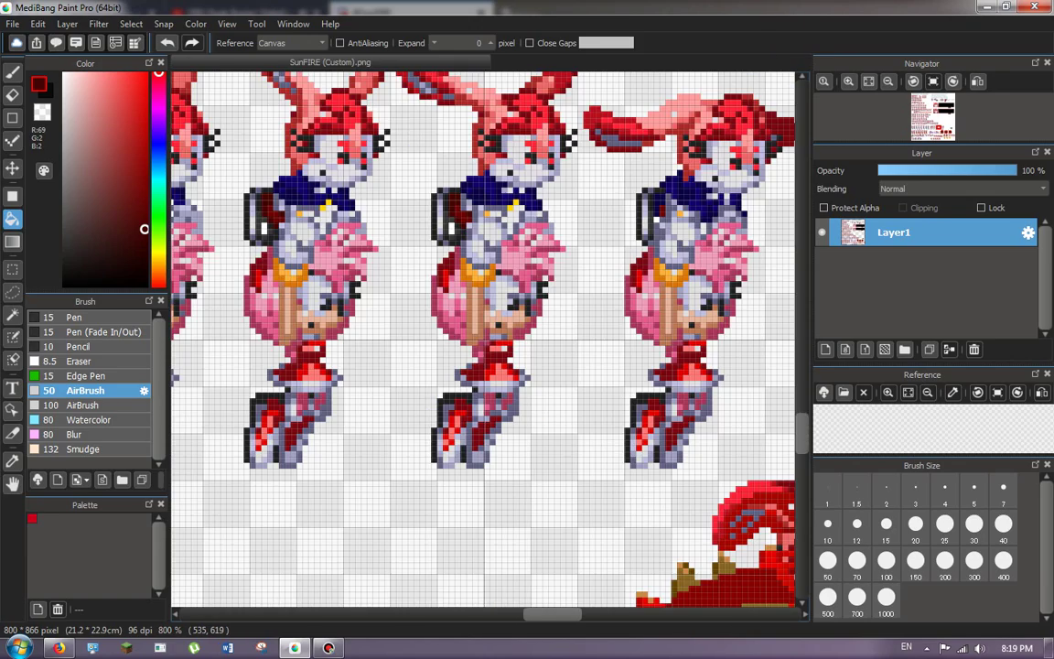
# Fill the navy ankle pixels of the last two rabbits in the Amy-carried row with dark red.
pyautogui.scroll(5, 659, 235)
pyautogui.scroll(-6, 348, 215)
pyautogui.scroll(2, 563, 251)
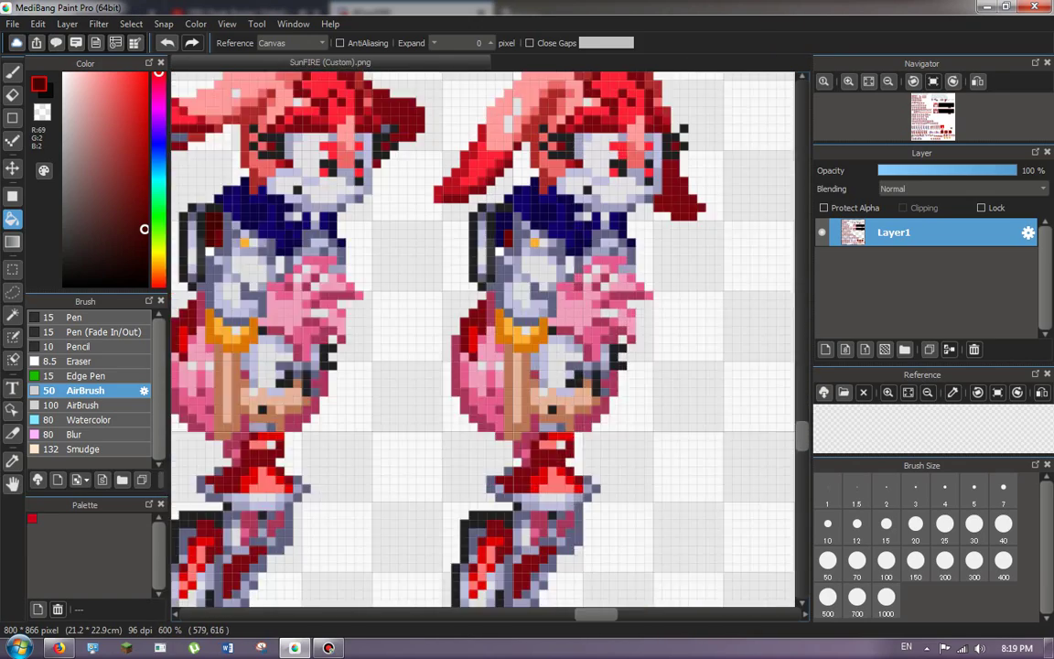
pyautogui.scroll(-4, 562, 250)
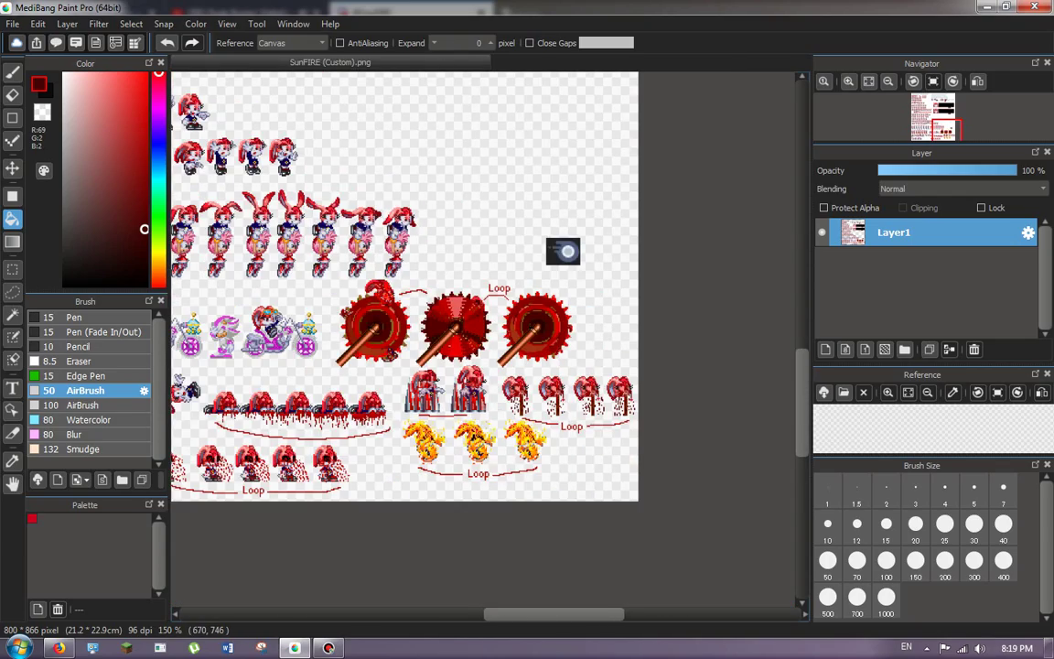
# Fill the navy ankle pixels of the first rabbit carried by Knuckles with dark red.
pyautogui.scroll(-3, 563, 251)
pyautogui.scroll(6, 501, 301)
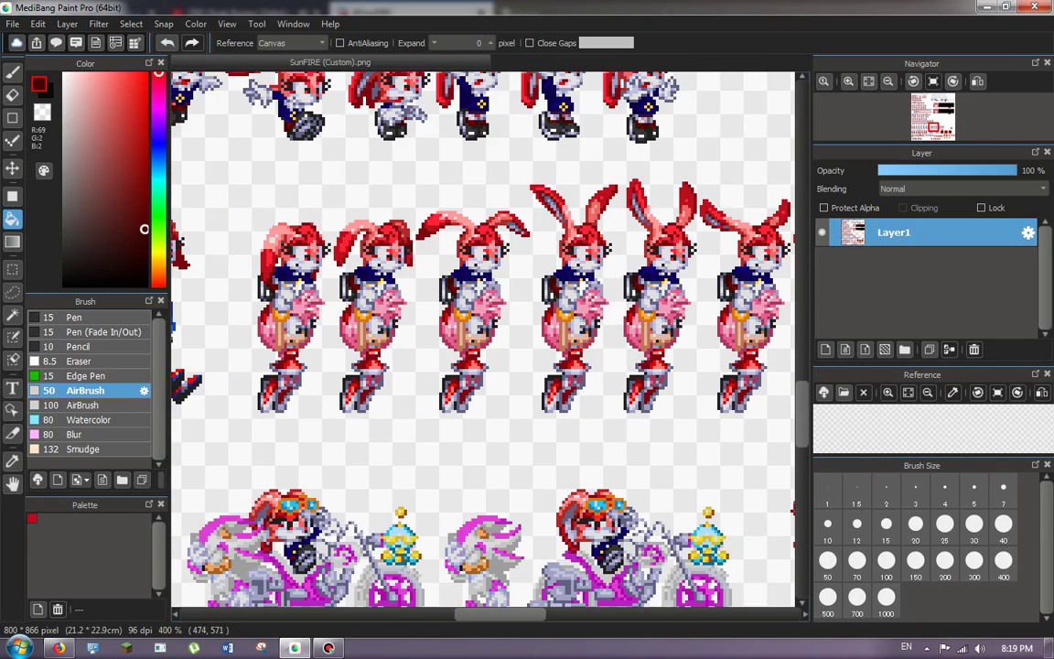
pyautogui.scroll(-4, 732, 181)
pyautogui.scroll(4, 604, 205)
pyautogui.scroll(-1, 559, 209)
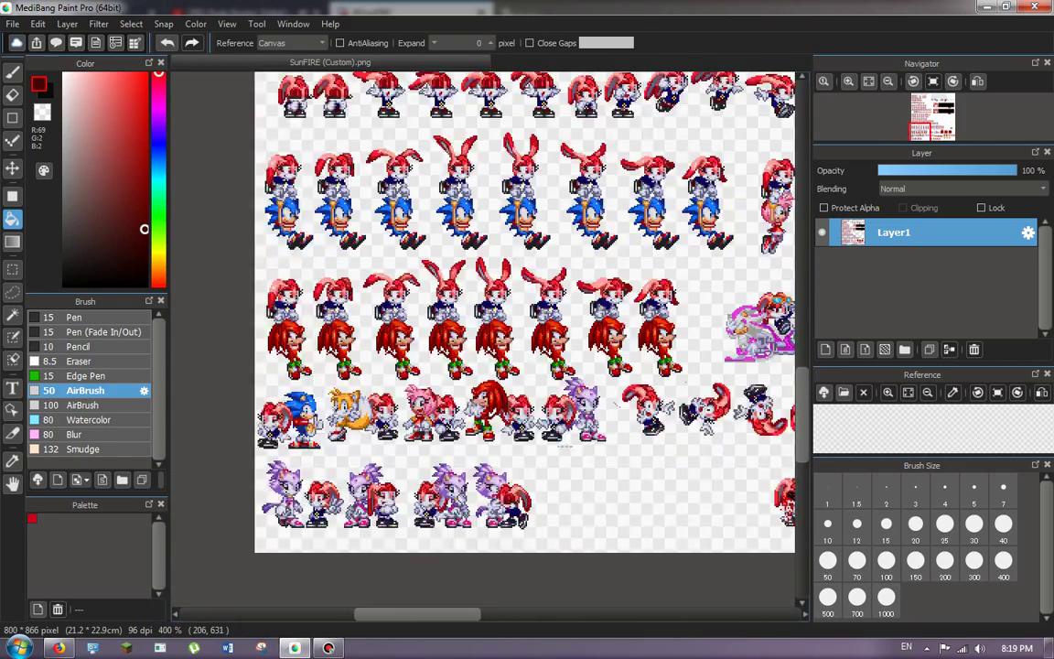
pyautogui.scroll(-1, 501, 301)
pyautogui.scroll(6, 501, 301)
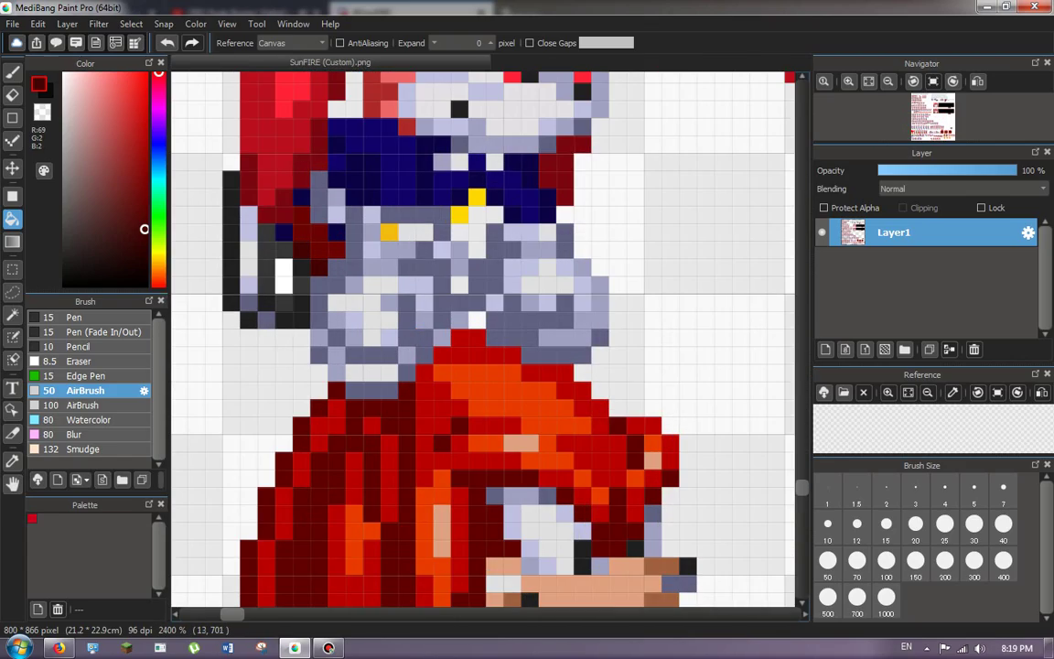
pyautogui.scroll(-5, 501, 301)
# Fill the navy ankle pixels of the second rabbit carried by Knuckles with dark red, undoing the misplaced fills.
pyautogui.scroll(5, 501, 301)
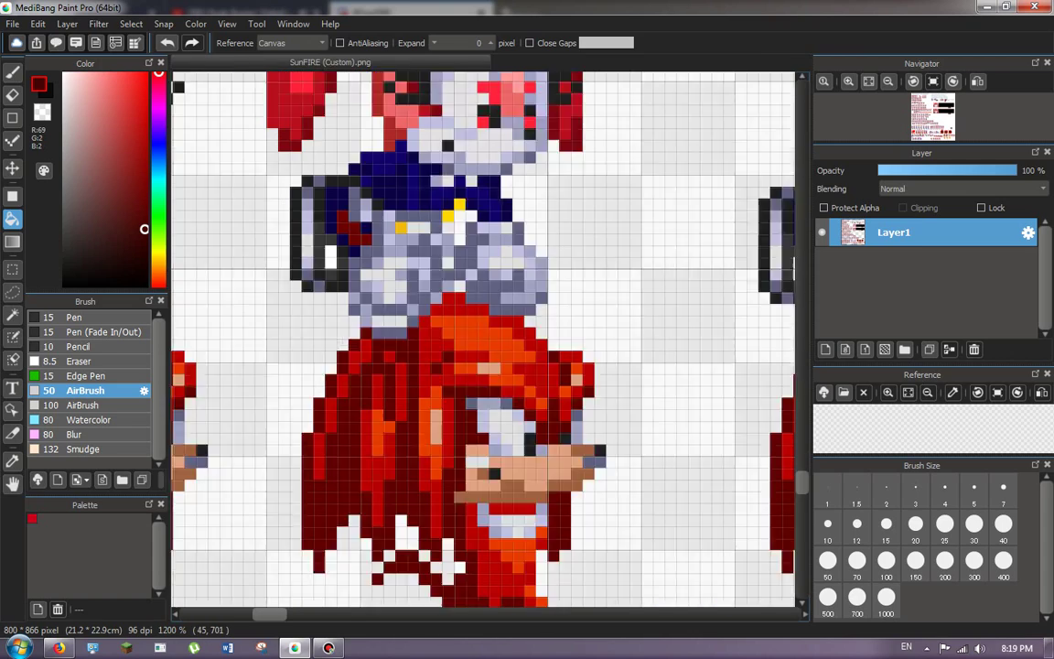
pyautogui.hotkey('ctrl', 'z')
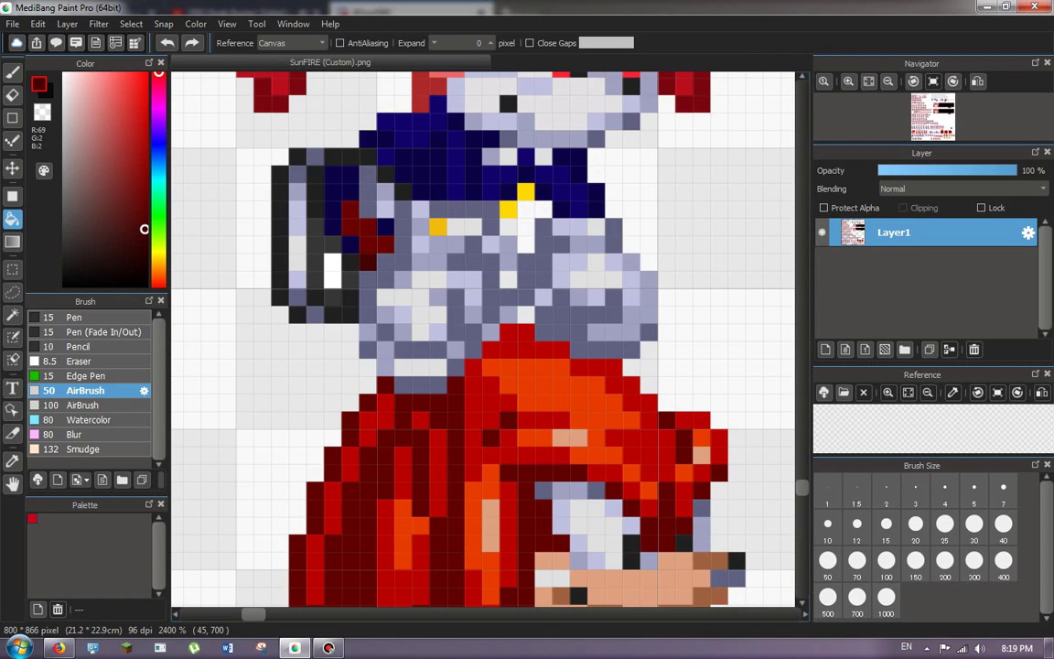
pyautogui.click(333, 216)
pyautogui.click(350, 261)
pyautogui.hotkey('ctrl', 'z')
pyautogui.click(385, 226)
pyautogui.click(351, 245)
pyautogui.scroll(-5, 502, 301)
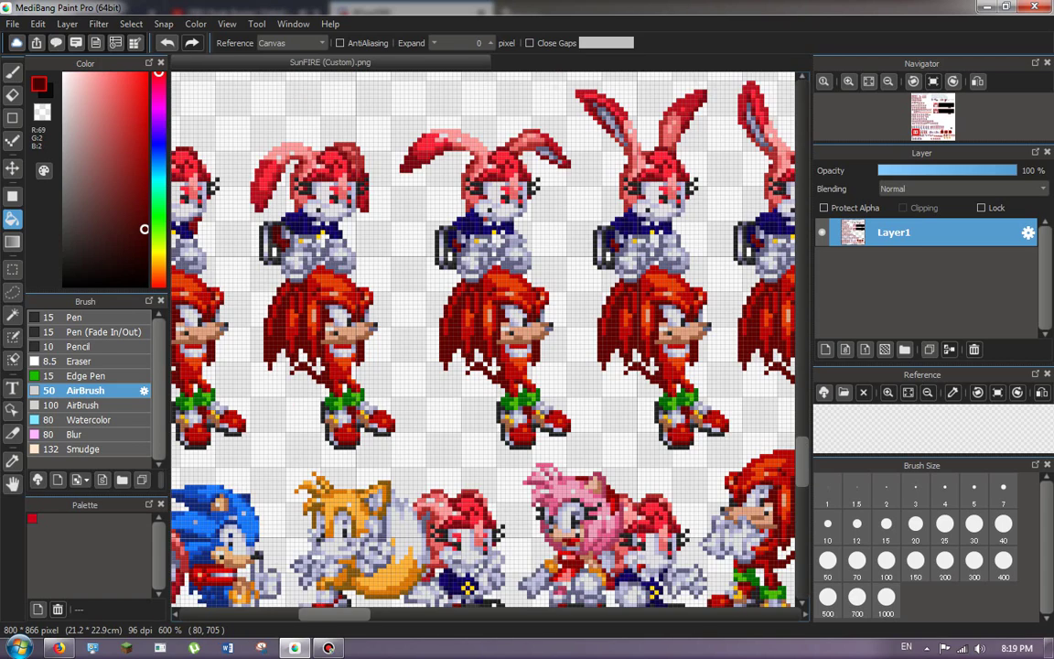
# Fill the navy ankle pixels of the third, fourth and fifth rabbits carried by Knuckles with dark red.
pyautogui.scroll(6, 501, 301)
pyautogui.scroll(-5, 502, 301)
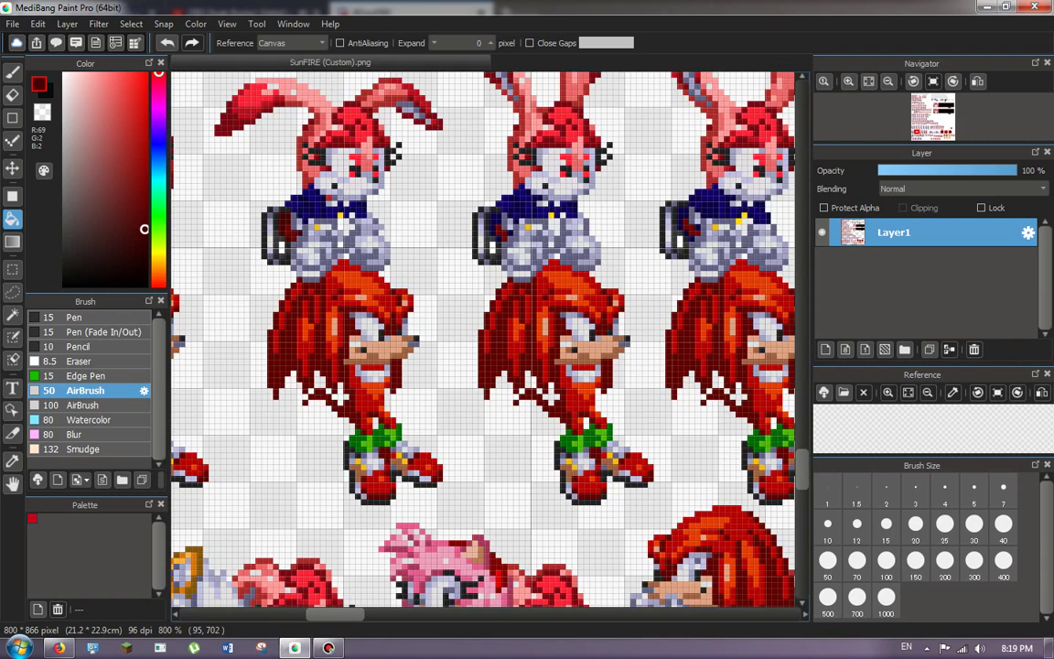
pyautogui.scroll(5, 501, 301)
pyautogui.scroll(-5, 501, 301)
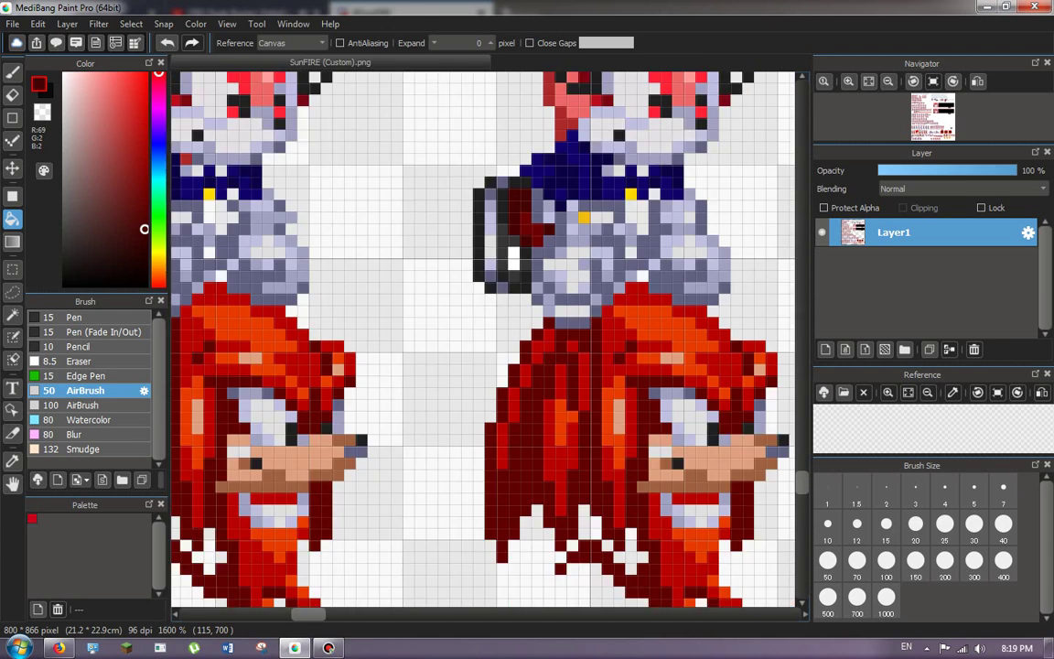
pyautogui.scroll(6, 502, 301)
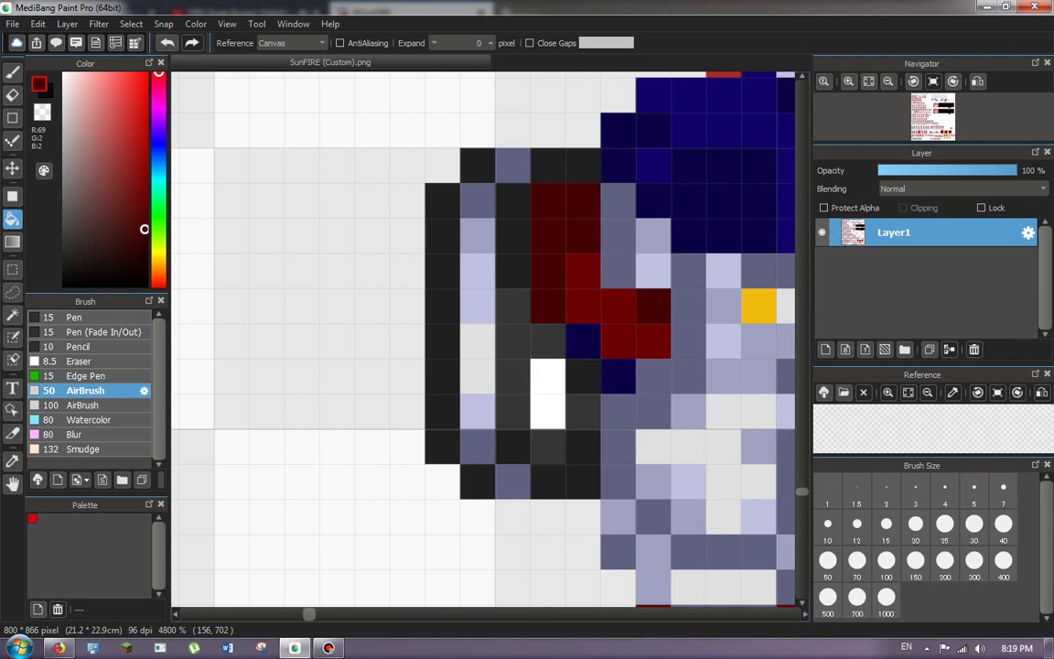
pyautogui.scroll(-5, 501, 301)
# Fill the navy ankle pixels of the last three rabbits in the Knuckles-carried row with dark red.
pyautogui.scroll(4, 501, 301)
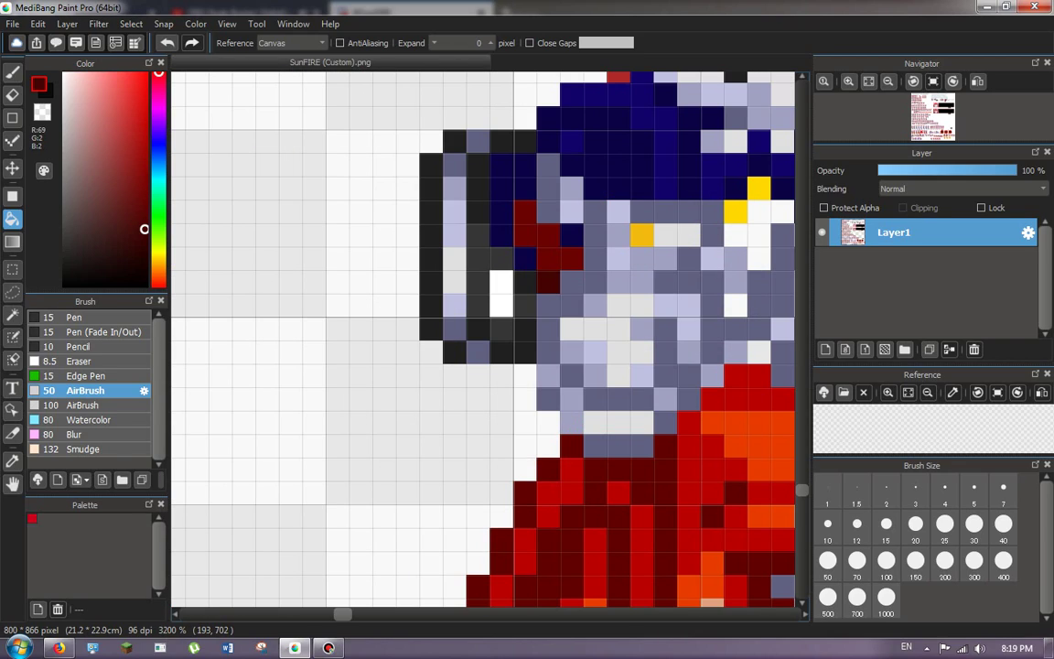
pyautogui.scroll(-4, 502, 301)
pyautogui.scroll(6, 501, 301)
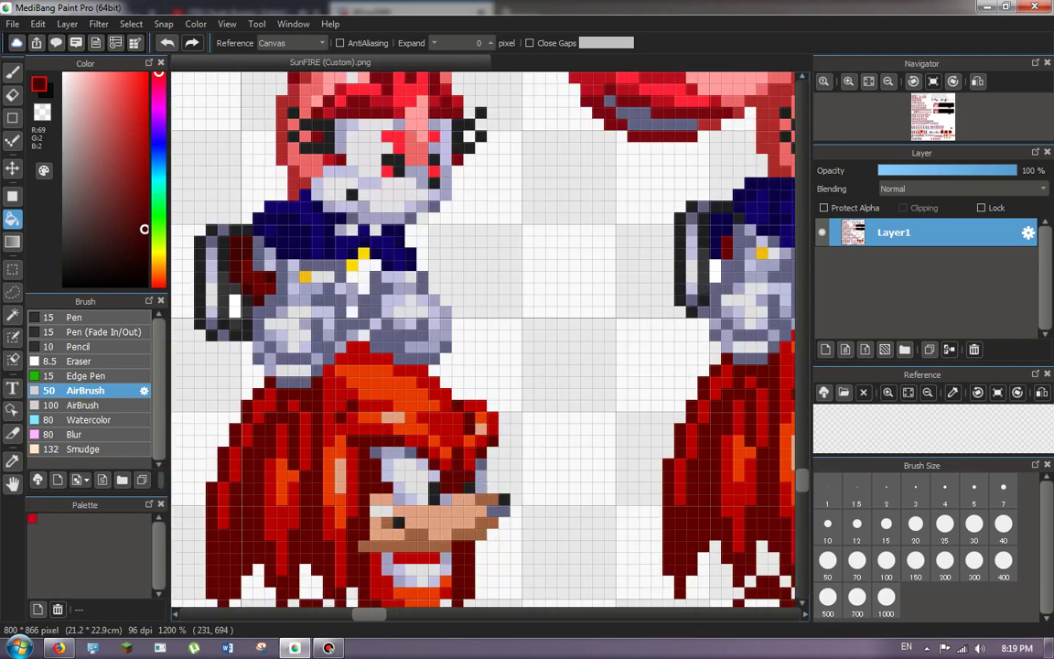
pyautogui.scroll(-6, 501, 301)
pyautogui.scroll(4, 501, 301)
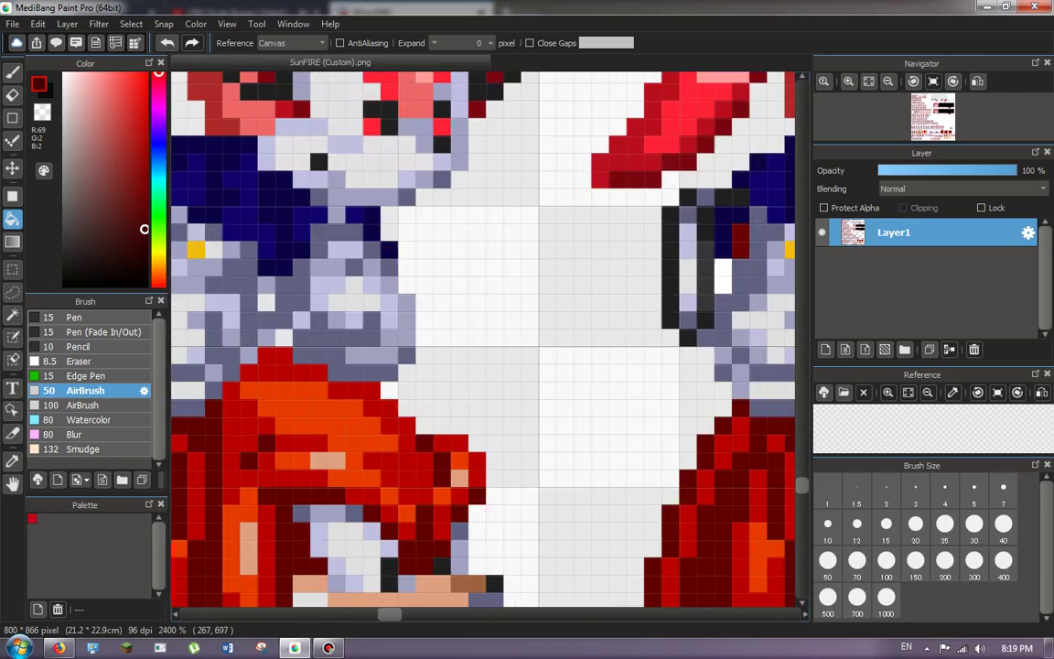
pyautogui.scroll(-5, 502, 301)
pyautogui.scroll(2, 502, 301)
pyautogui.scroll(-5, 501, 301)
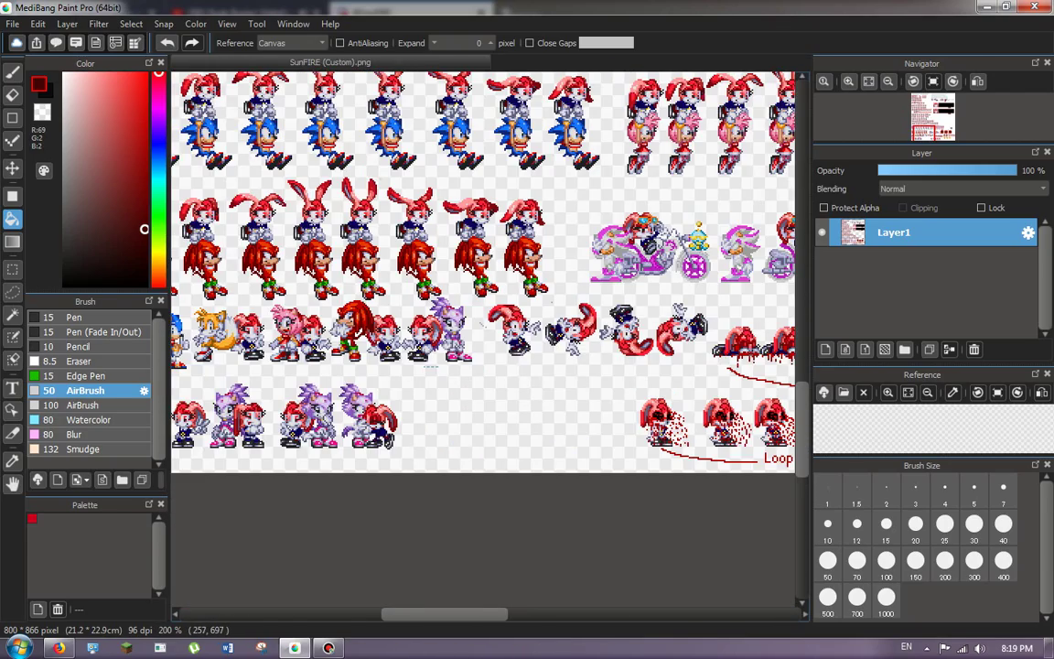
# Fill the navy ankle pixels of the rabbits standing beside Sonic and Tails in the row below with dark red.
pyautogui.scroll(-1, 502, 301)
pyautogui.scroll(8, 501, 301)
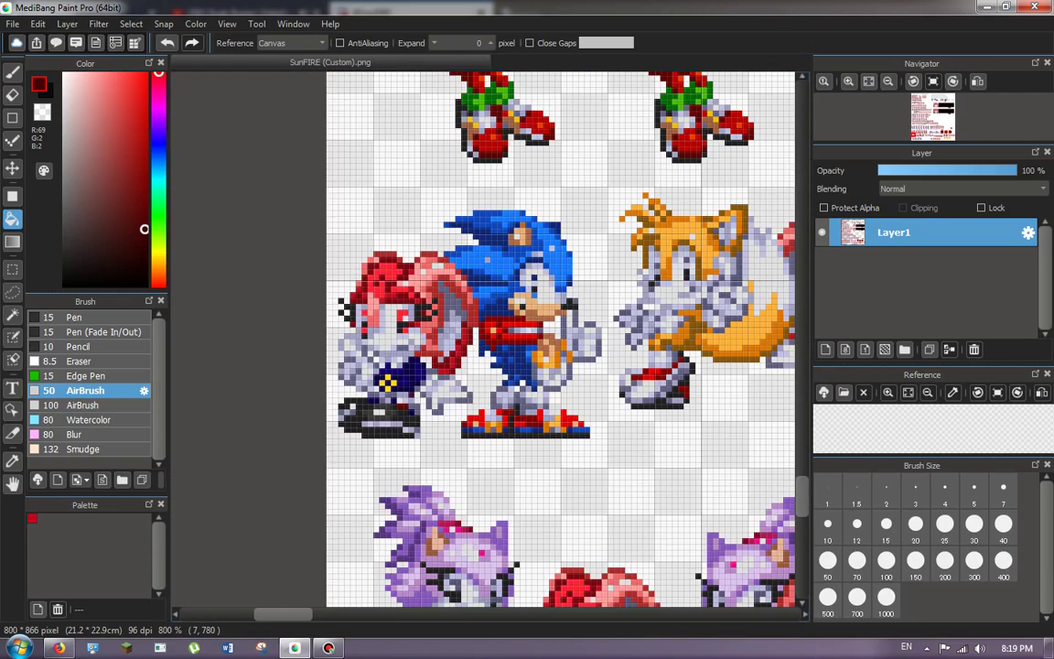
pyautogui.scroll(-1, 501, 301)
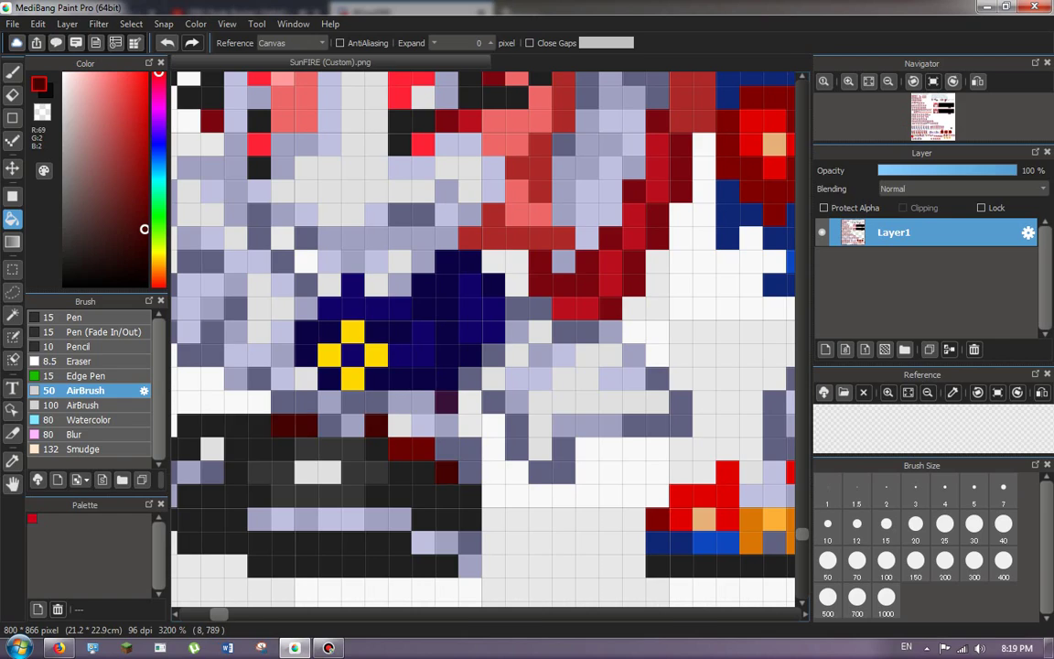
pyautogui.scroll(-2, 502, 301)
pyautogui.scroll(-1, 501, 301)
pyautogui.scroll(2, 501, 301)
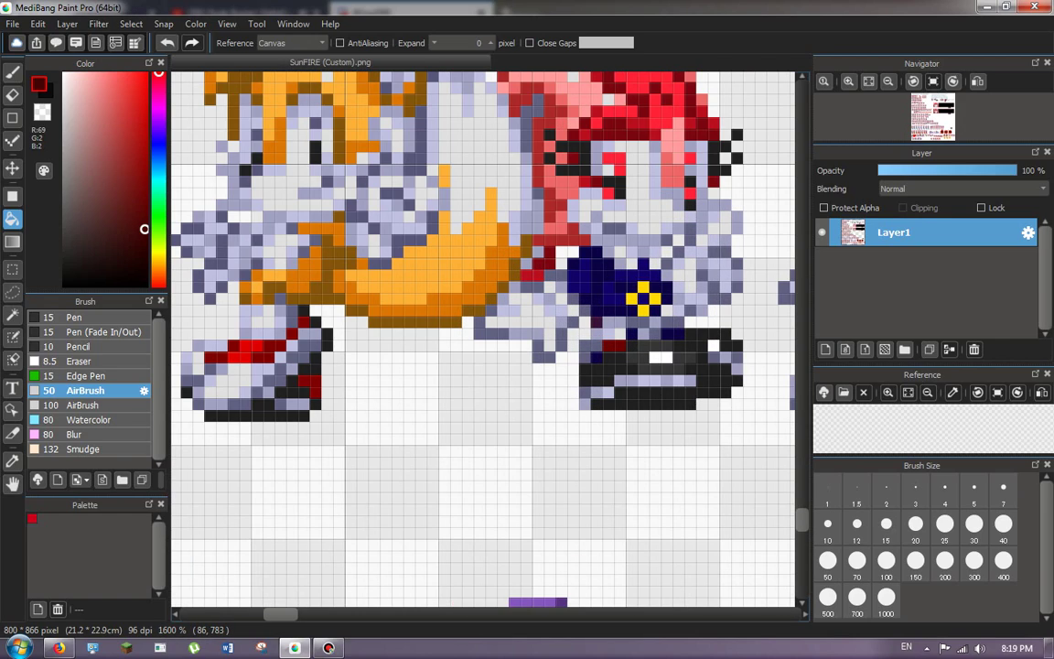
pyautogui.scroll(-3, 501, 301)
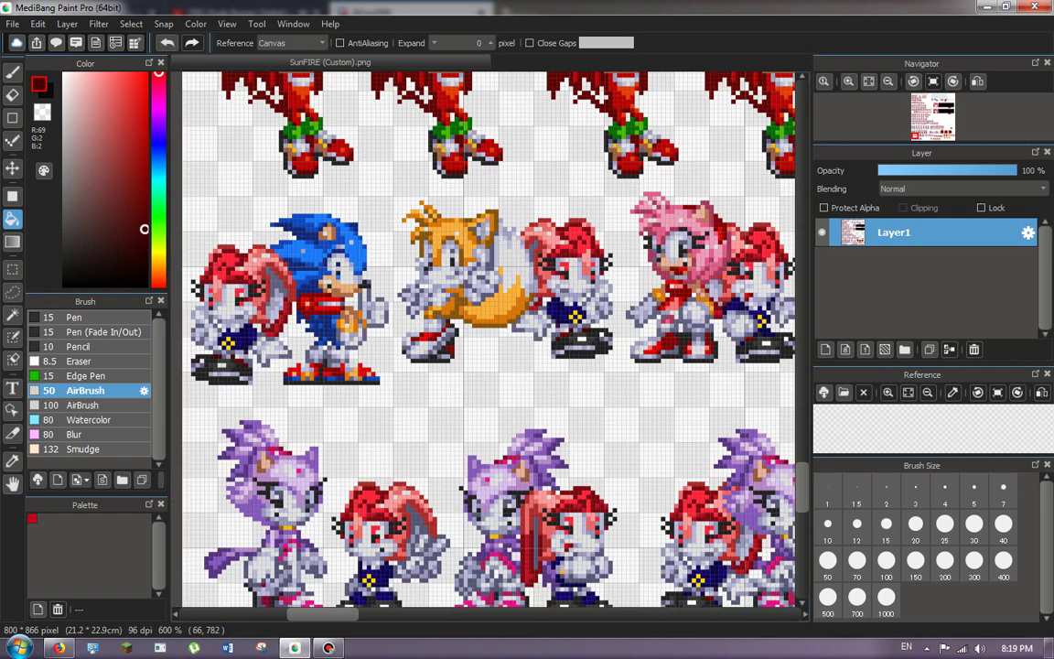
# Recolor the navy ankle pixels above the shoe of the rabbit beside Amy to dark red, using single-pixel painting where they join the clothing.
pyautogui.scroll(4, 501, 301)
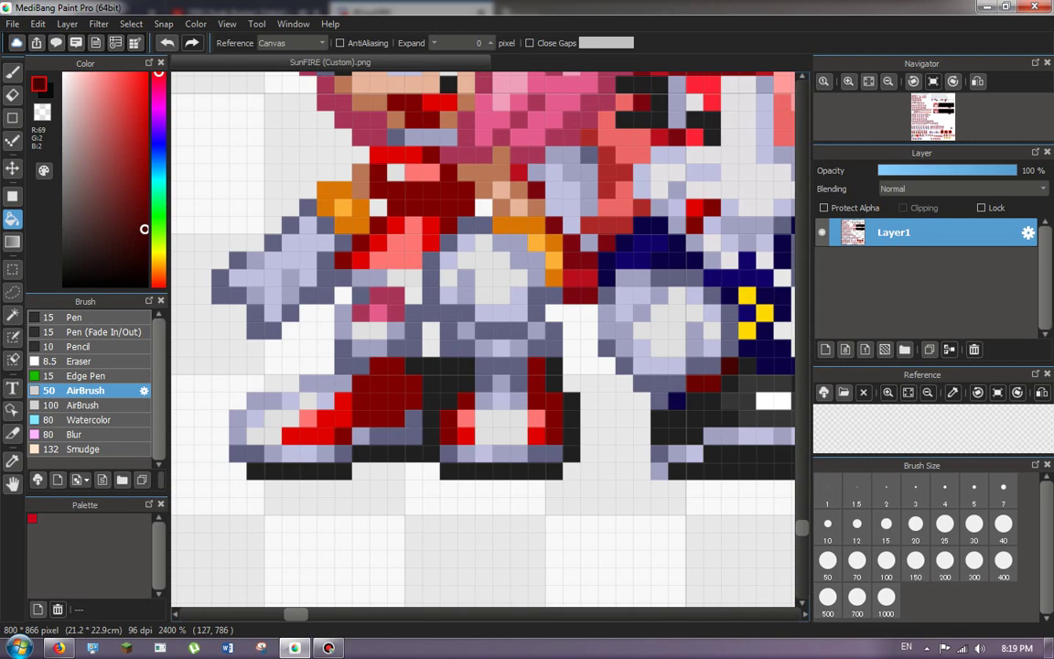
pyautogui.scroll(-2, 422, 307)
pyautogui.click(12, 141)
pyautogui.scroll(2, 538, 332)
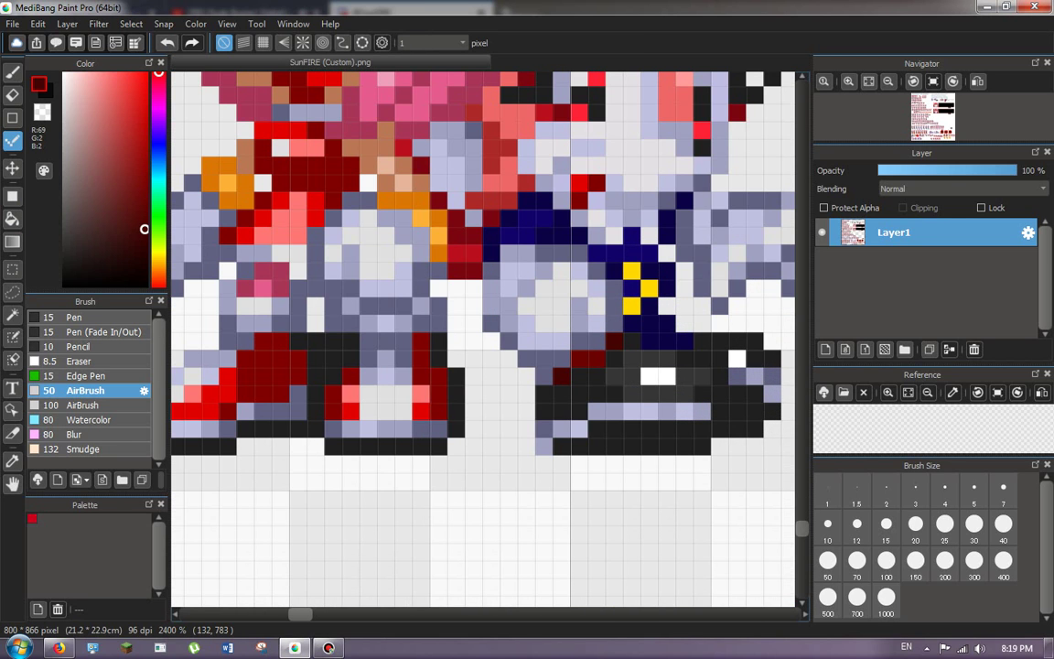
pyautogui.moveTo(650, 341)
pyautogui.mouseDown()
pyautogui.moveTo(685, 342)
pyautogui.moveTo(650, 324)
pyautogui.mouseUp()
pyautogui.press('g')
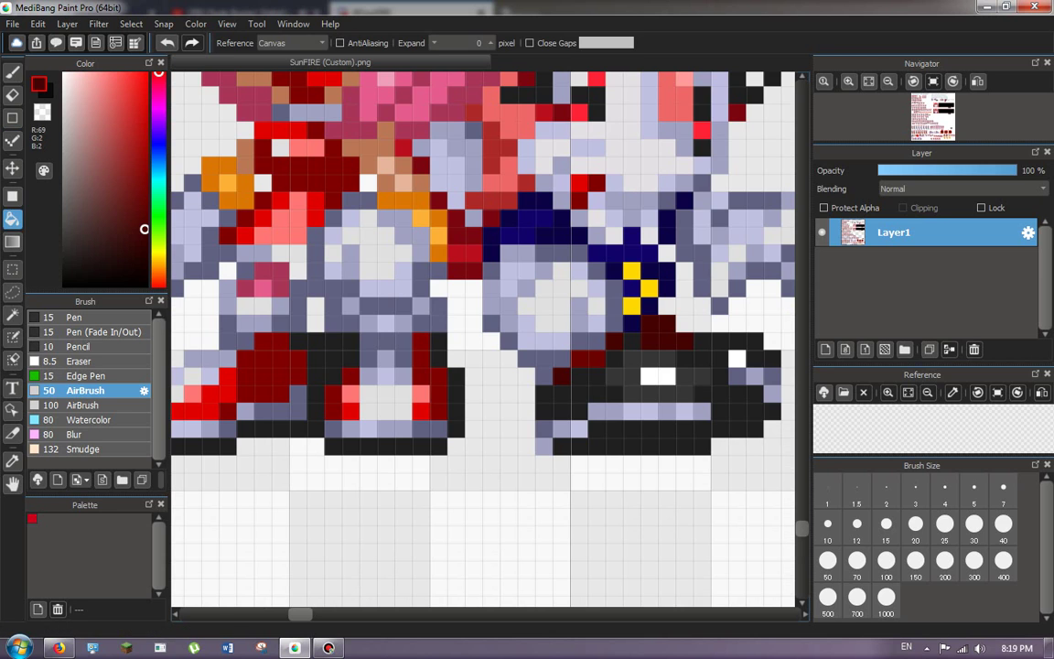
# Repaint the overpainted clothing pixel of the rabbit beside Amy navy (R 12, G 2, B 69), and restore dark red as the fill color.
pyautogui.click(159, 138)
pyautogui.click(12, 141)
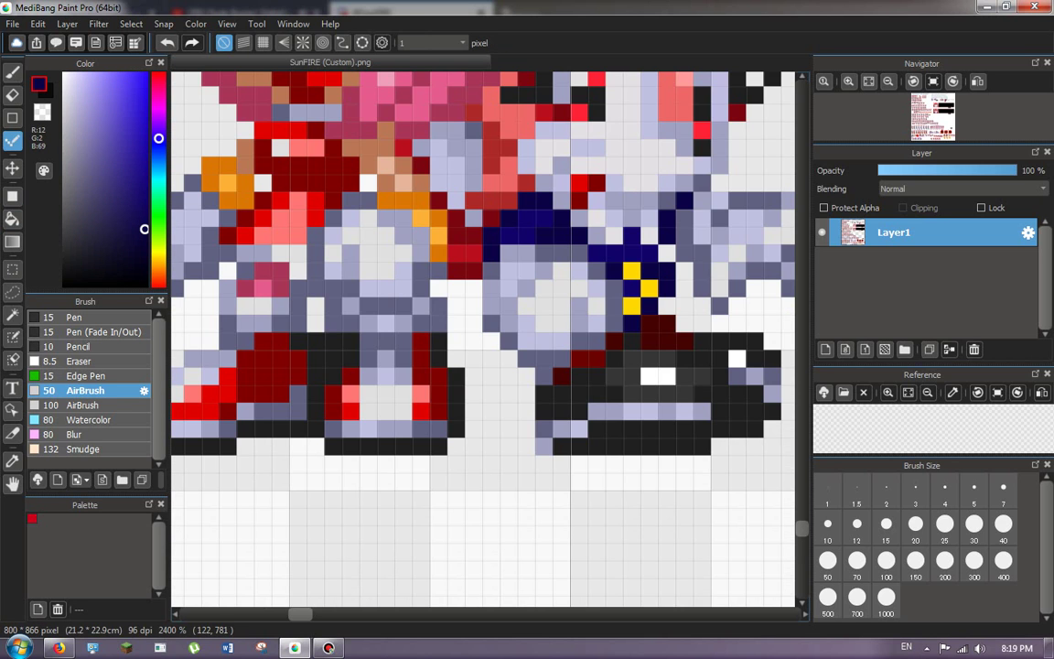
pyautogui.click(158, 73)
pyautogui.click(12, 218)
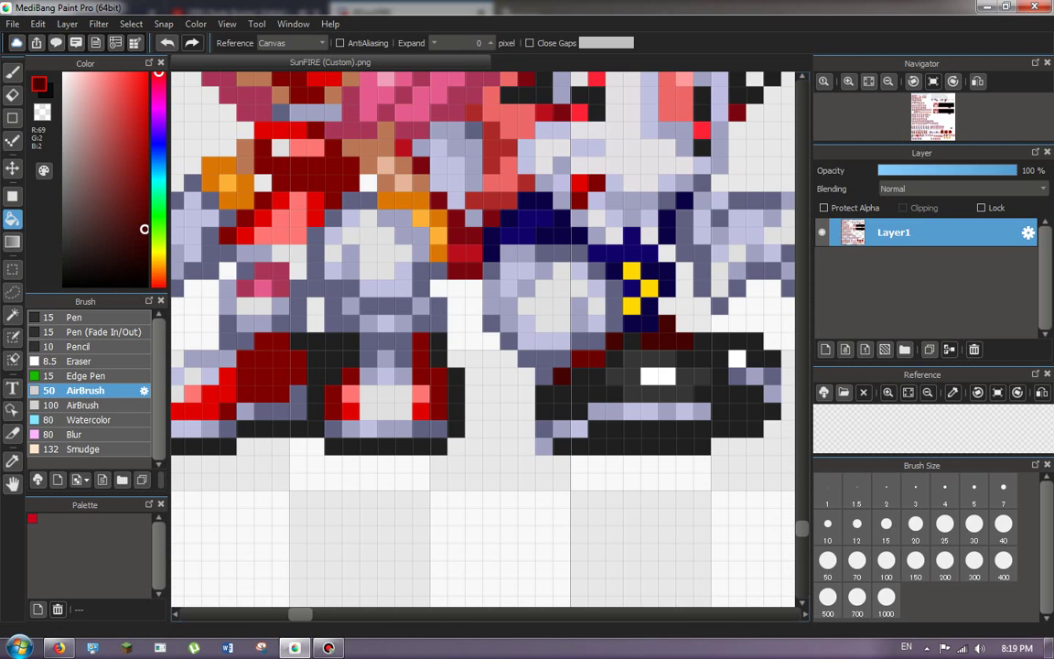
# Fill the navy ankle pixels of the rabbit standing beside Knuckles with dark red.
pyautogui.scroll(-4, 367, 214)
pyautogui.scroll(4, 671, 235)
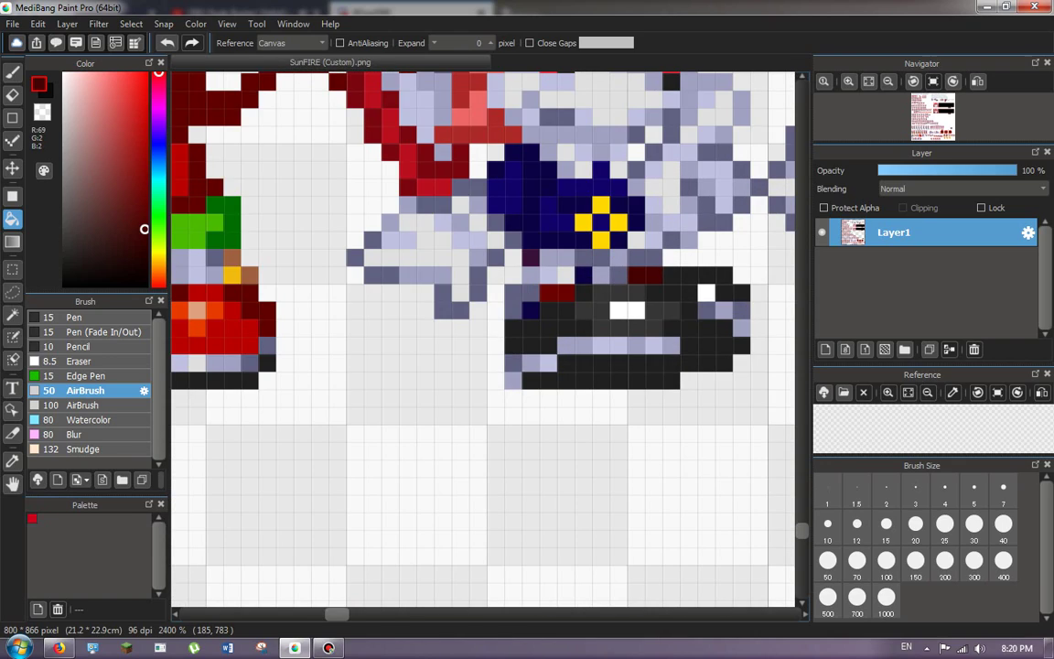
pyautogui.scroll(-4, 483, 339)
# Recolor the navy ankle pixels of the rabbit beside the purple cat to dark red, painting those joined to the clothing pixel by pixel.
pyautogui.scroll(5, 483, 338)
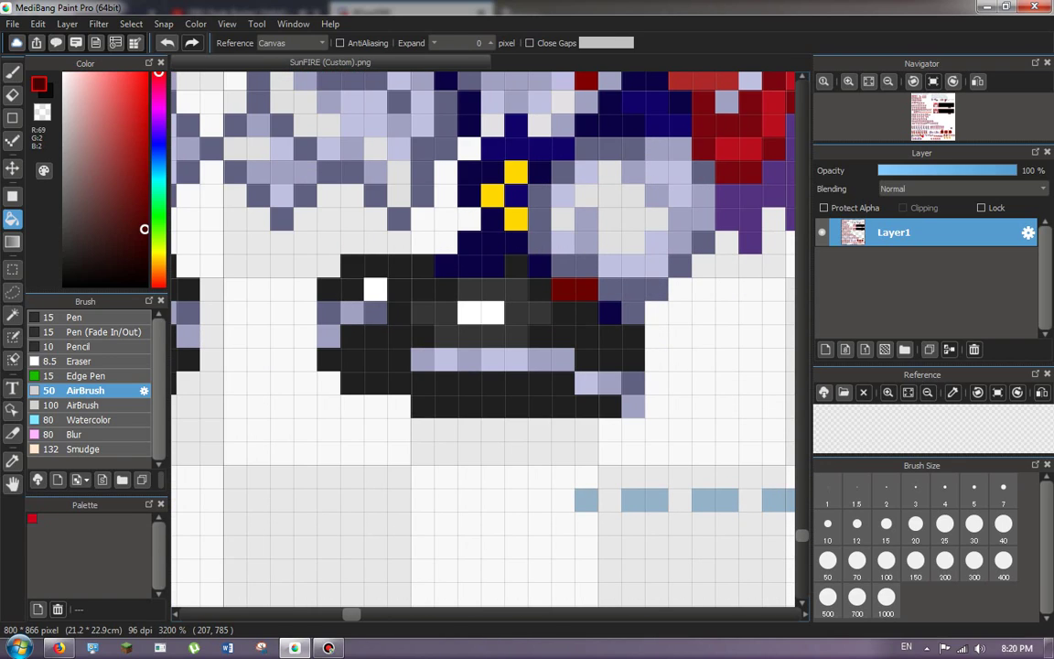
pyautogui.click(539, 265)
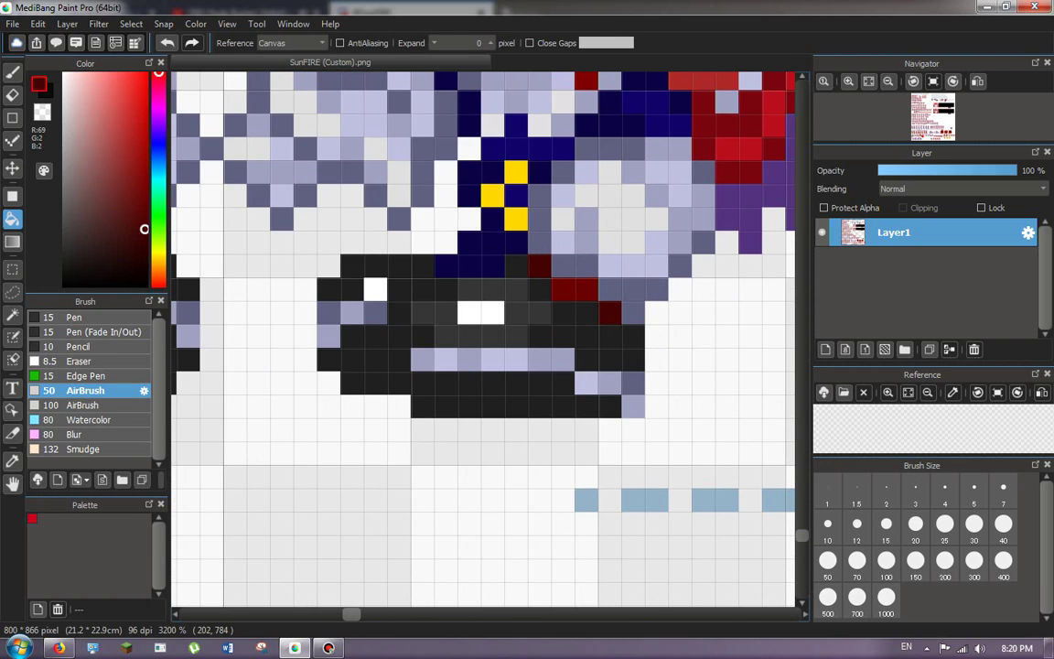
pyautogui.click(13, 141)
pyautogui.moveTo(446, 266); pyautogui.dragTo(494, 267)
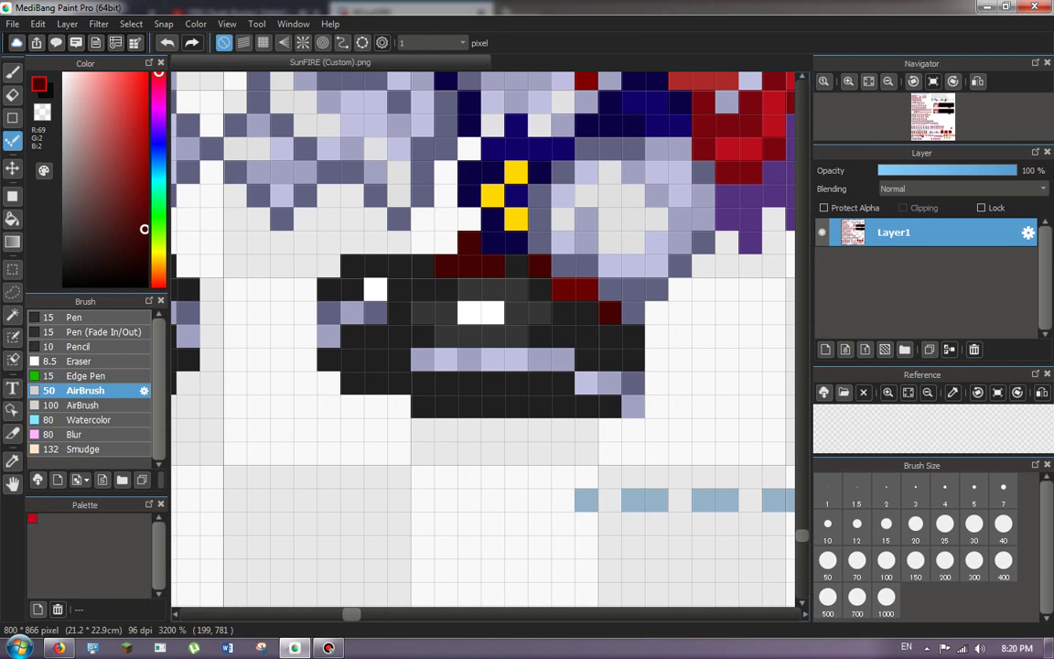
pyautogui.click(13, 218)
pyautogui.scroll(-4, 219, 258)
# Recolor the navy ankle and shoe pixels of the first tumbling rabbit, the upright one, to dark red.
pyautogui.scroll(5, 678, 230)
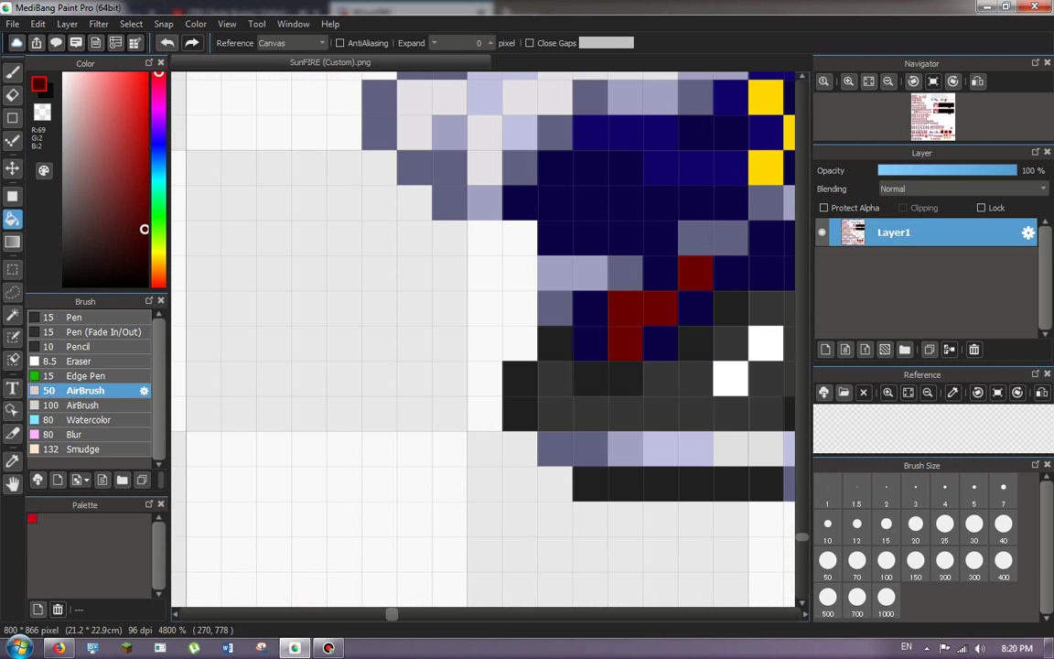
pyautogui.scroll(-3, 366, 302)
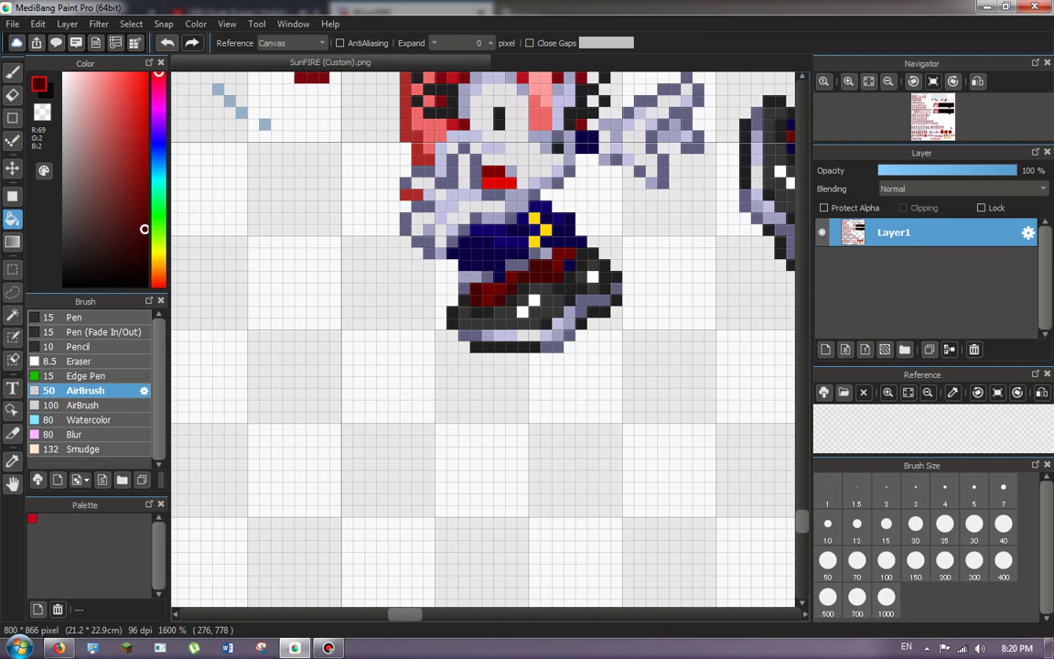
pyautogui.scroll(3, 488, 279)
pyautogui.click(13, 141)
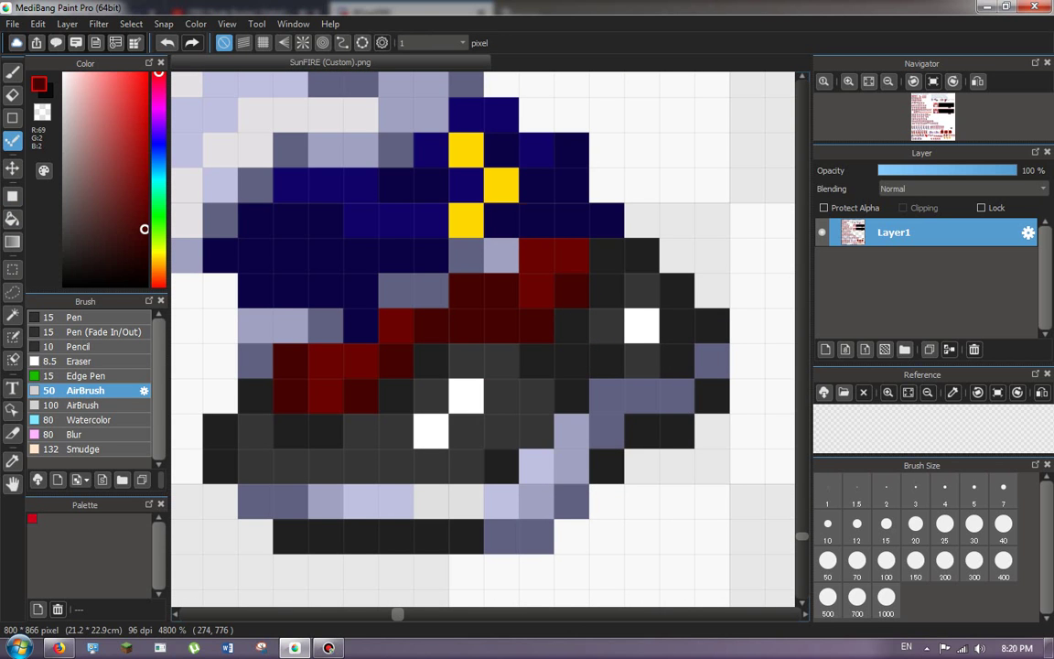
pyautogui.moveTo(537, 220); pyautogui.dragTo(607, 221)
pyautogui.click(571, 185)
pyautogui.click(12, 219)
pyautogui.scroll(-6, 242, 240)
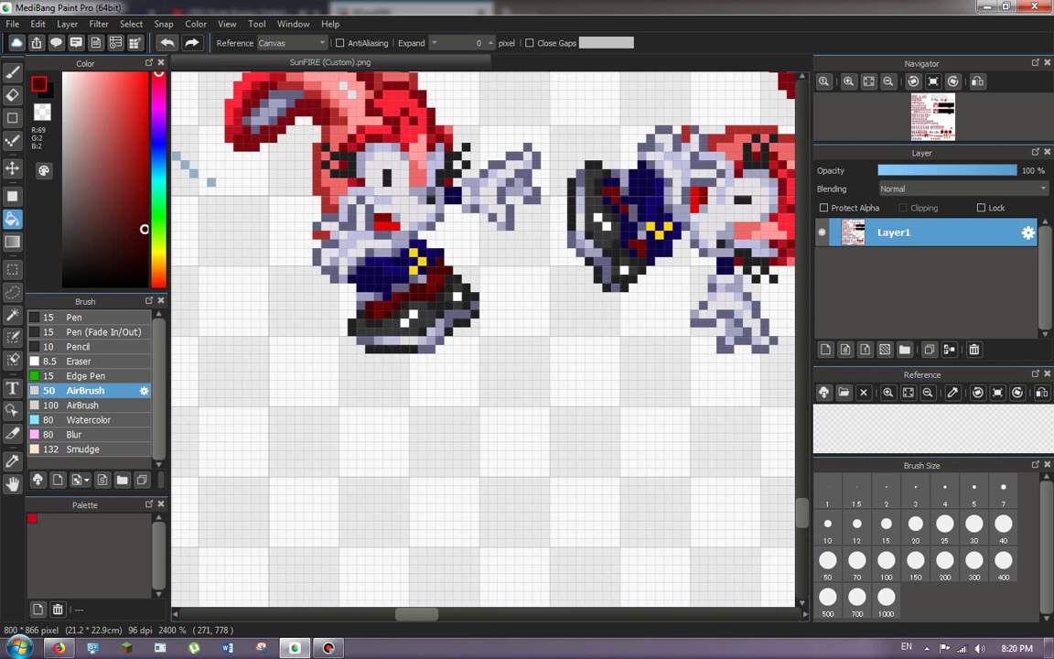
# Paint the navy pixels between the shoe and clothing of the second tumbling rabbit, the sideways one, dark red.
pyautogui.scroll(3, 488, 278)
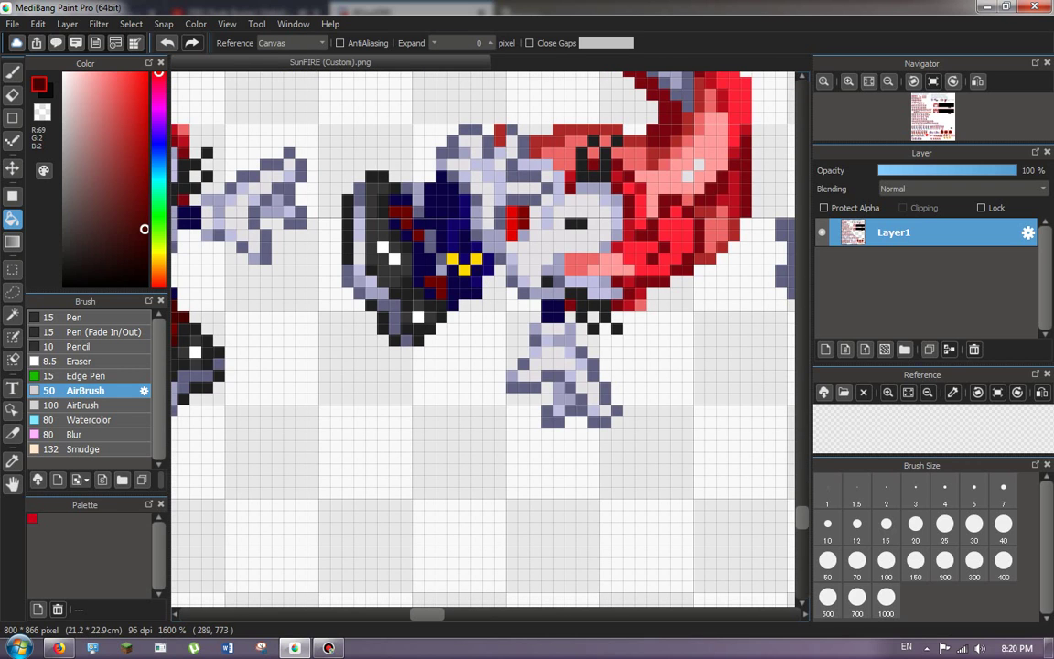
pyautogui.click(13, 141)
pyautogui.scroll(2, 509, 220)
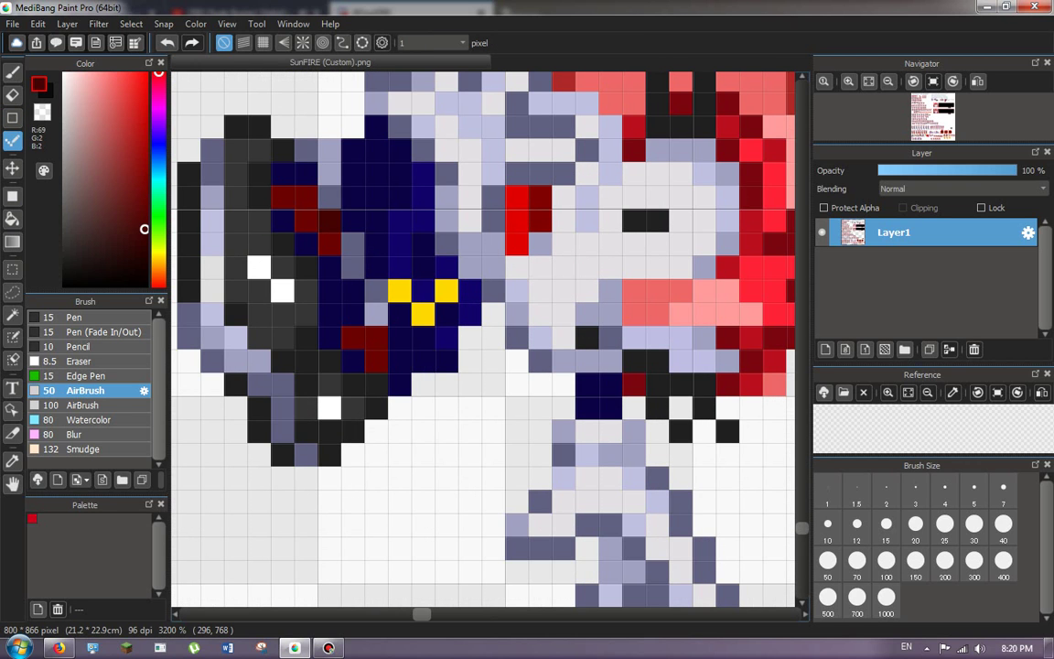
pyautogui.click(307, 244)
pyautogui.click(283, 220)
pyautogui.moveTo(282, 174); pyautogui.dragTo(306, 173)
pyautogui.click(330, 267)
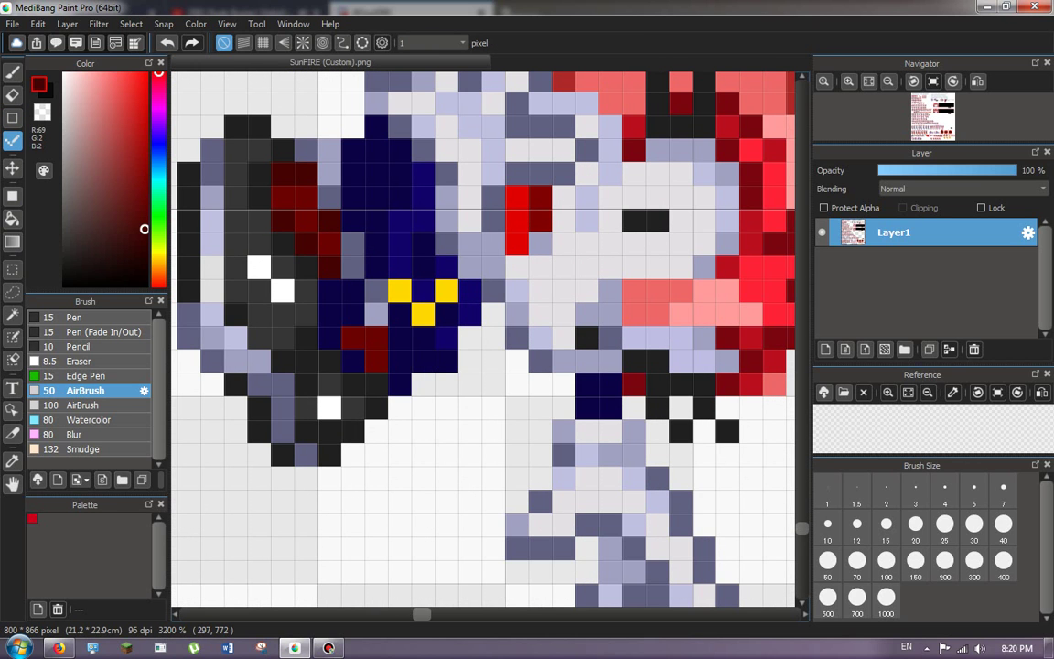
pyautogui.moveTo(354, 290); pyautogui.dragTo(329, 313)
pyautogui.click(353, 314)
pyautogui.click(330, 339)
pyautogui.click(353, 361)
pyautogui.scroll(-4, 357, 298)
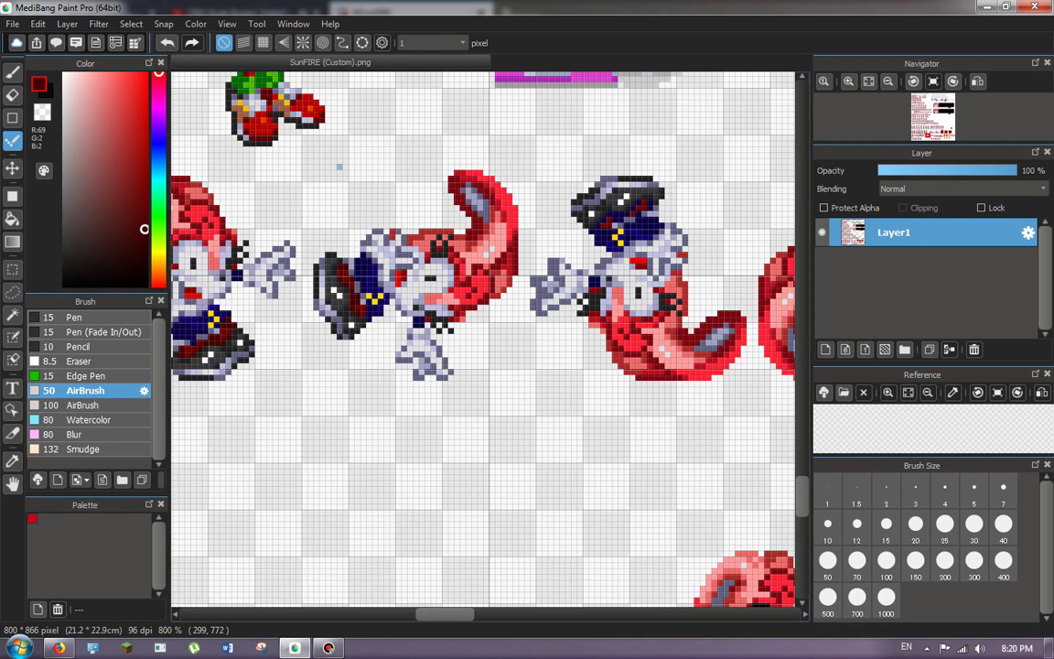
# Paint the navy ankle pixels under the shoes of the third tumbling rabbit, the upside-down one, dark red.
pyautogui.scroll(-1, 350, 300)
pyautogui.scroll(5, 496, 270)
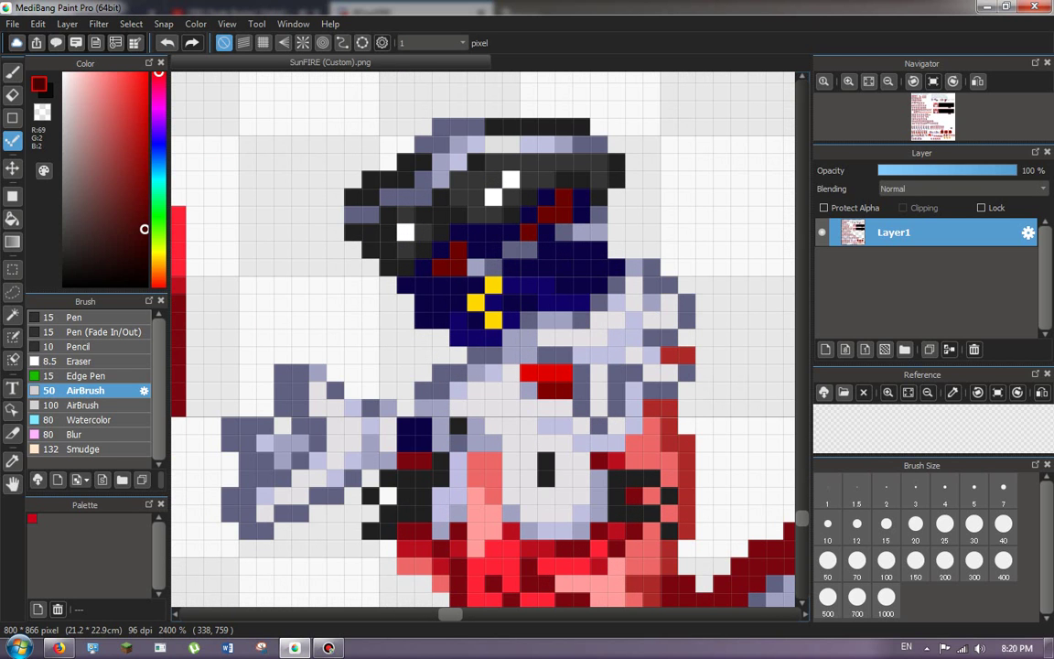
pyautogui.moveTo(459, 233)
pyautogui.mouseDown()
pyautogui.moveTo(475, 250)
pyautogui.moveTo(512, 232)
pyautogui.mouseUp()
pyautogui.click(581, 197)
pyautogui.scroll(-4, 505, 203)
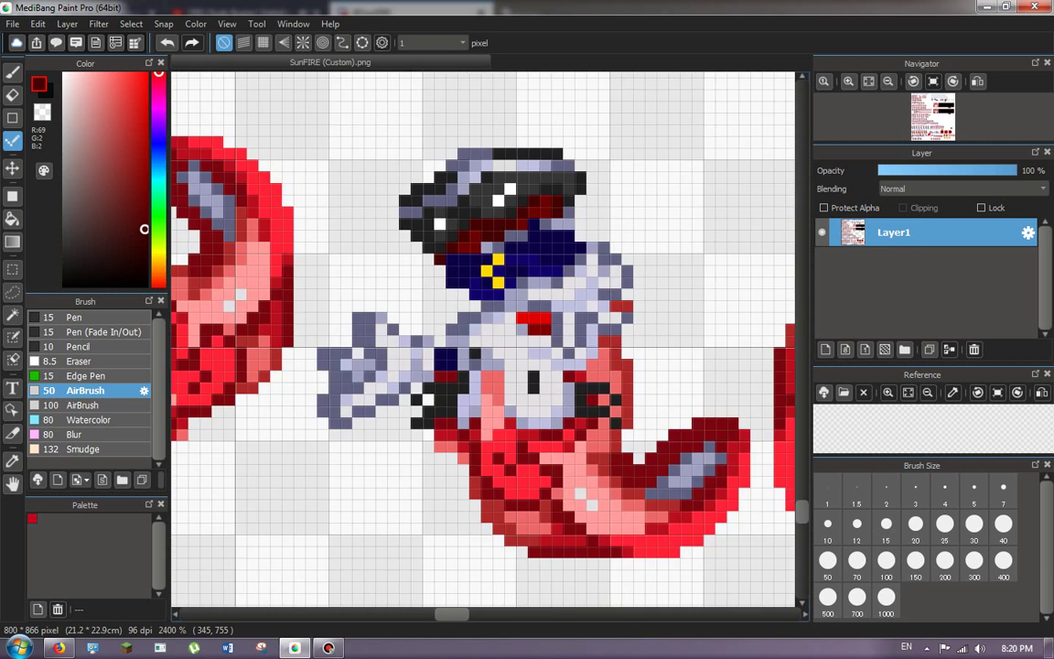
# Paint the navy ankle pixels along the shoes of the fourth tumbling rabbit dark red.
pyautogui.scroll(6, 734, 229)
pyautogui.moveTo(688, 362); pyautogui.dragTo(724, 361)
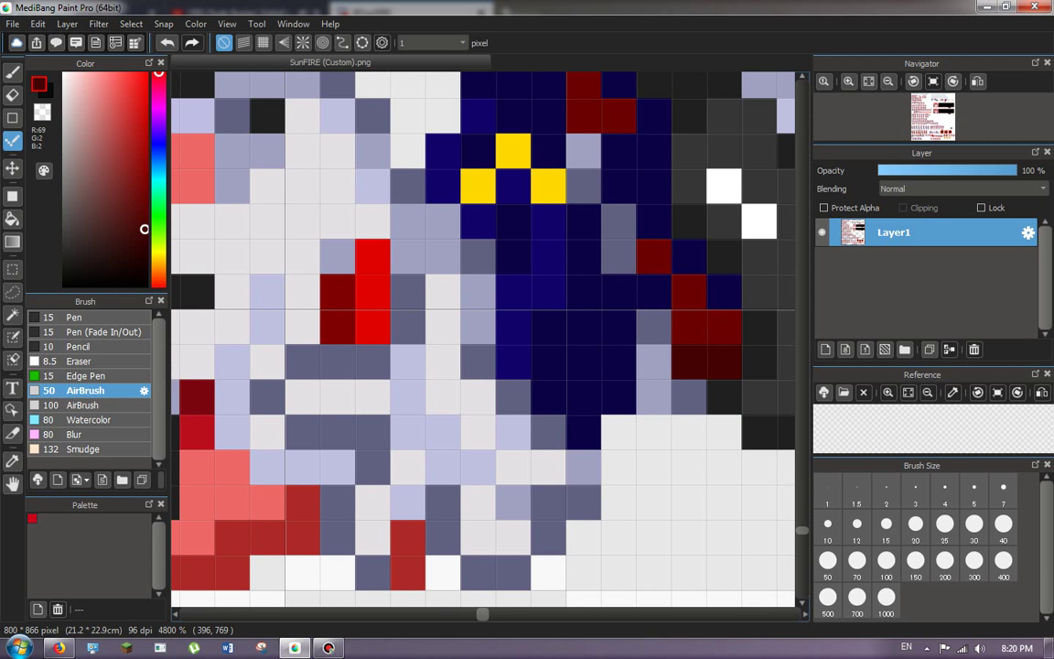
pyautogui.moveTo(724, 292); pyautogui.dragTo(688, 257)
pyautogui.moveTo(653, 221); pyautogui.dragTo(653, 150)
pyautogui.moveTo(618, 186)
pyautogui.mouseDown()
pyautogui.moveTo(619, 151)
pyautogui.moveTo(530, 122)
pyautogui.mouseUp()
pyautogui.scroll(-2, 689, 119)
pyautogui.scroll(3, 699, 87)
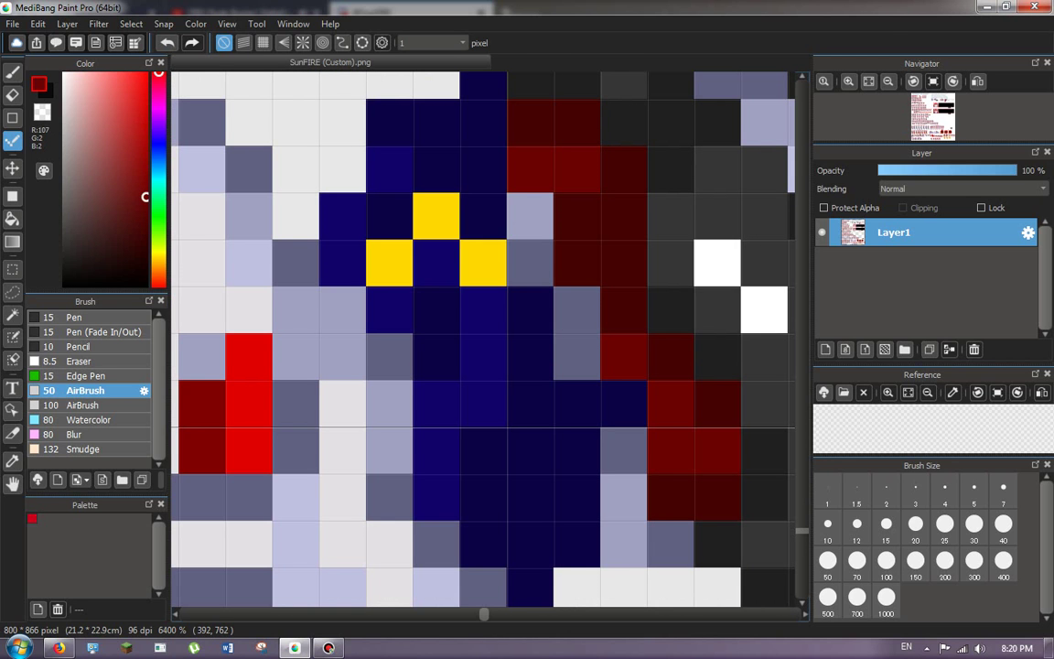
pyautogui.scroll(-5, 477, 109)
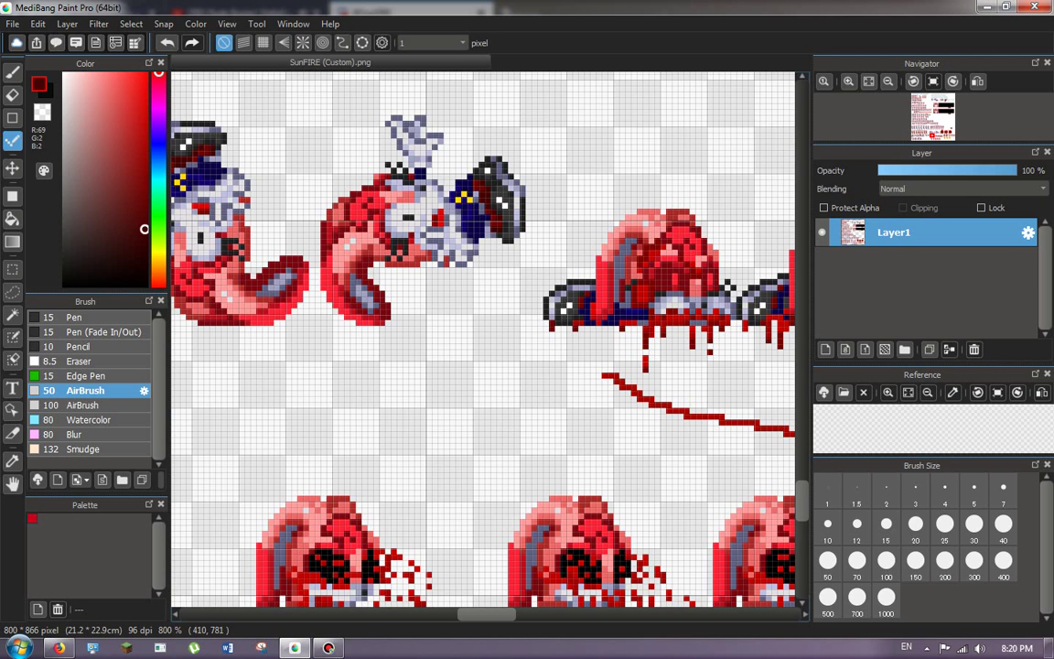
# Recolor the navy ankle pixels beside the shoes of the first two collapsed, bleeding rabbits to dark red.
pyautogui.scroll(3, 597, 304)
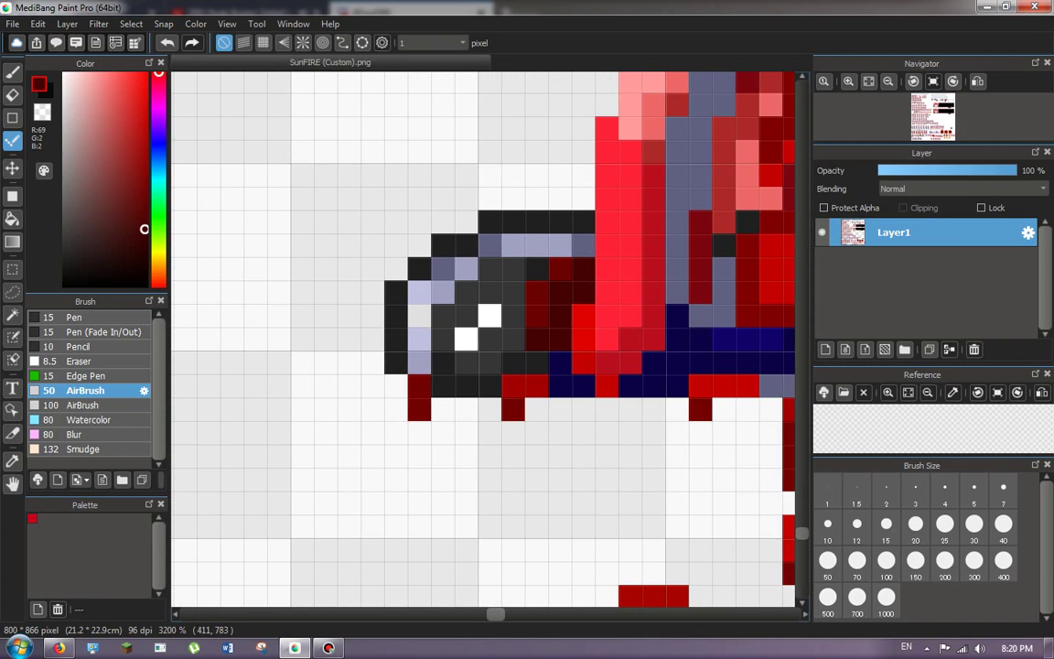
pyautogui.click(559, 363)
pyautogui.scroll(-6, 428, 290)
pyautogui.scroll(5, 545, 291)
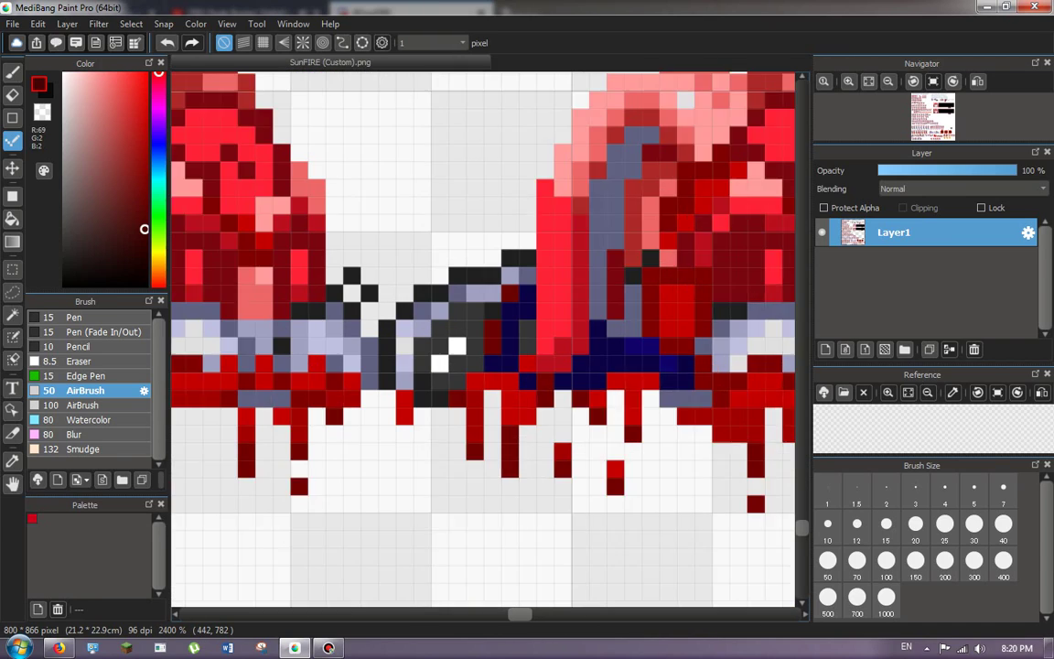
pyautogui.scroll(-1, 451, 331)
pyautogui.scroll(-1, 494, 256)
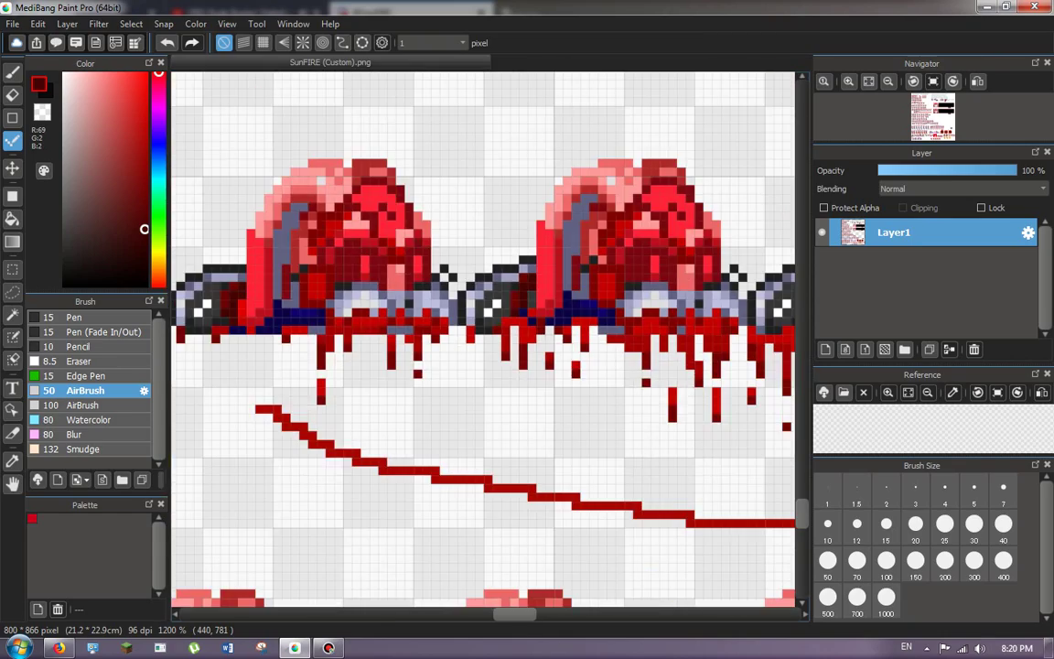
pyautogui.scroll(-1, 485, 330)
# Paint the navy ankle pixels at the shoes of the third, fourth and fifth bleeding rabbits dark red.
pyautogui.scroll(2, 484, 330)
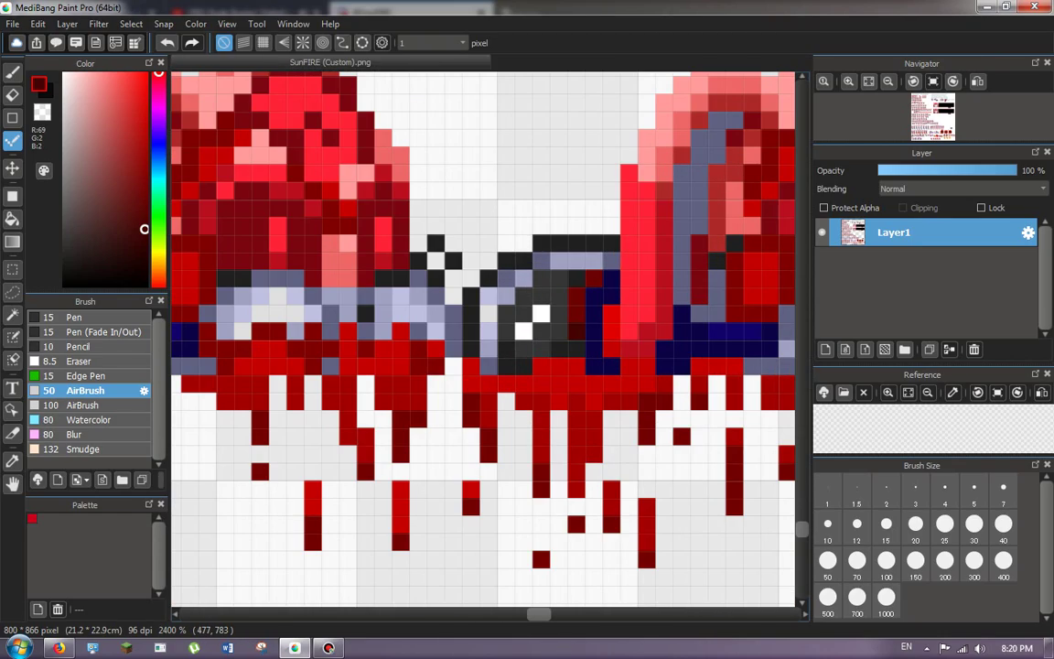
pyautogui.scroll(-2, 485, 338)
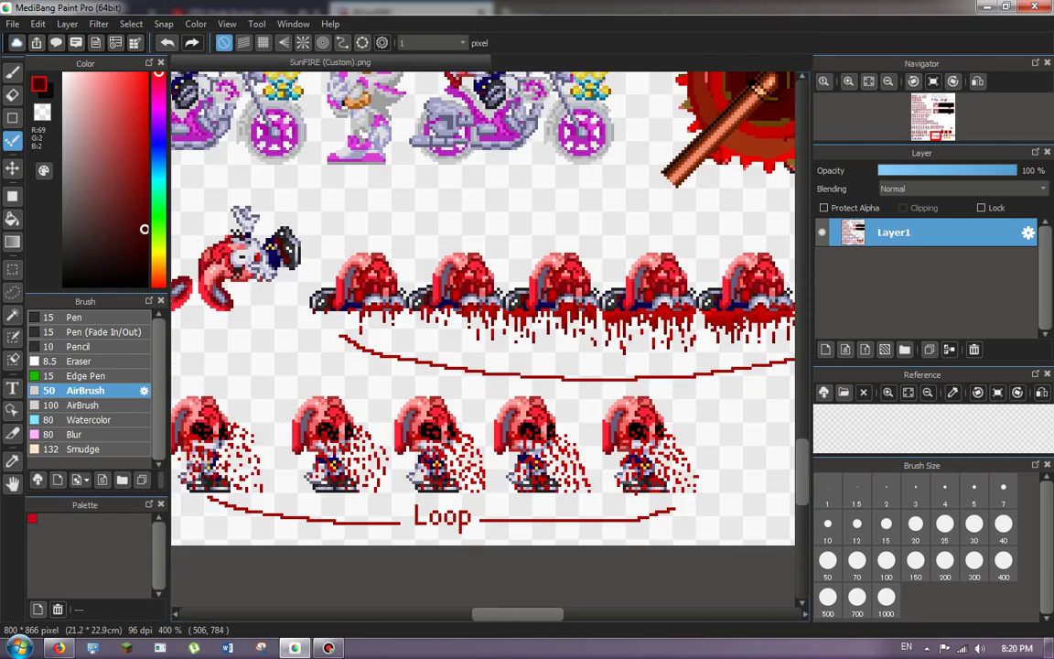
pyautogui.scroll(2, 485, 339)
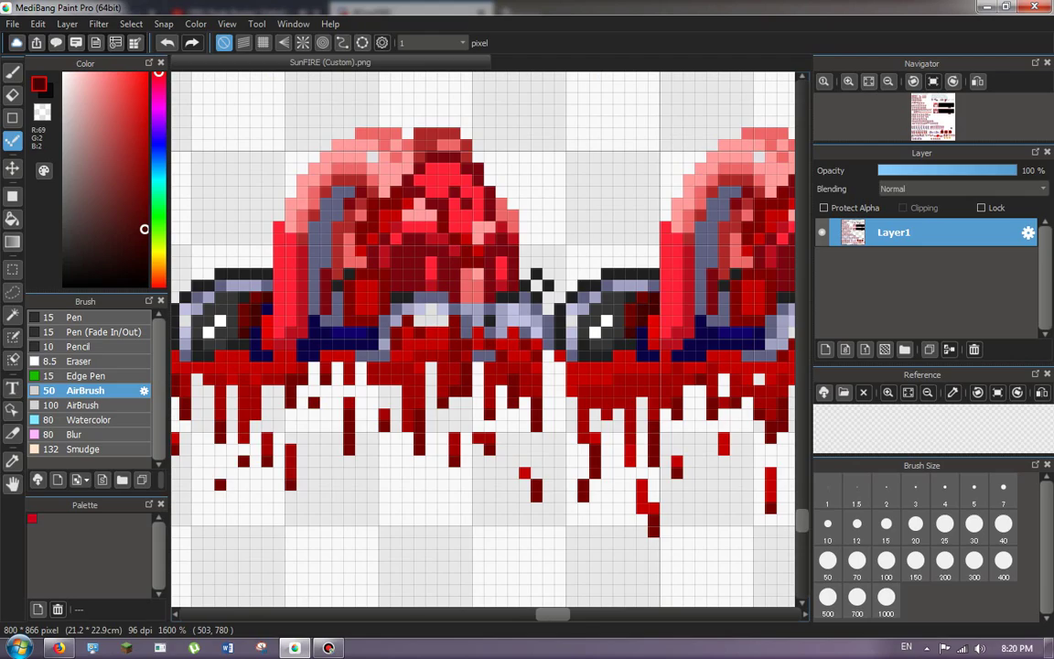
pyautogui.scroll(-2, 485, 338)
pyautogui.scroll(4, 485, 339)
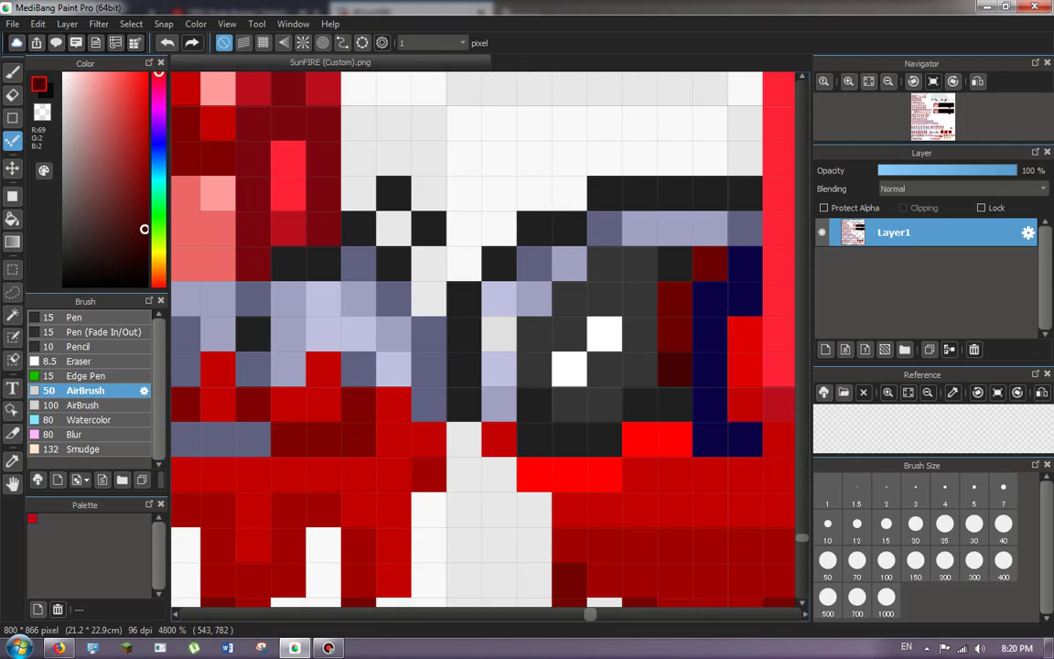
pyautogui.scroll(-3, 484, 339)
pyautogui.scroll(-2, 484, 339)
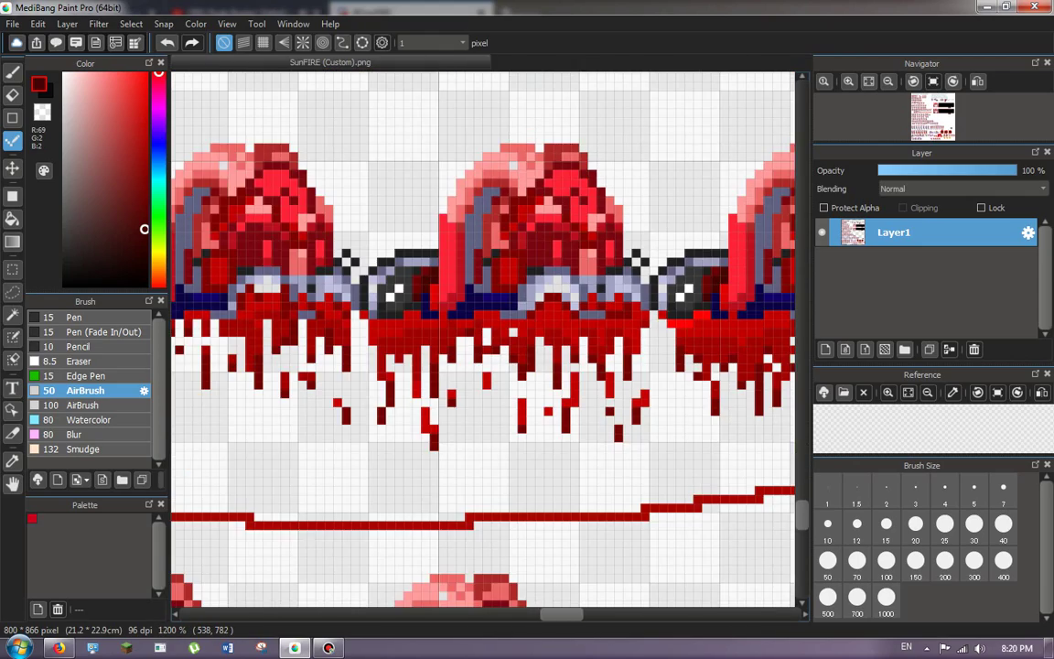
# Recolor the navy ankle pixels above the shoes of the first three standing rabbits in the bottom Loop row to dark red.
pyautogui.scroll(4, 406, 375)
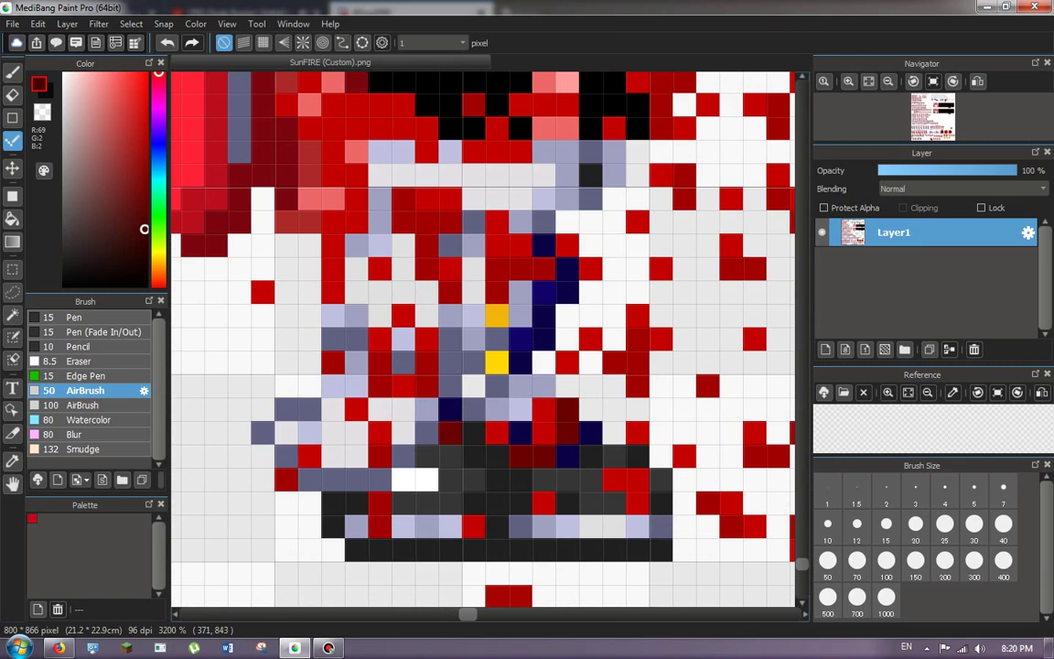
pyautogui.scroll(-3, 407, 368)
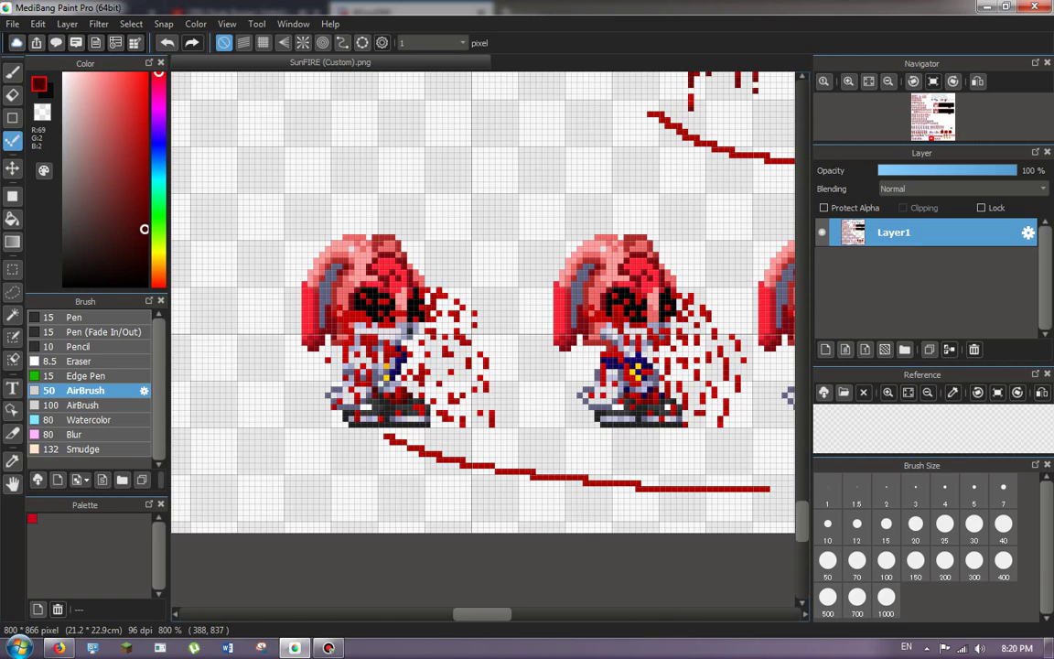
pyautogui.scroll(3, 546, 359)
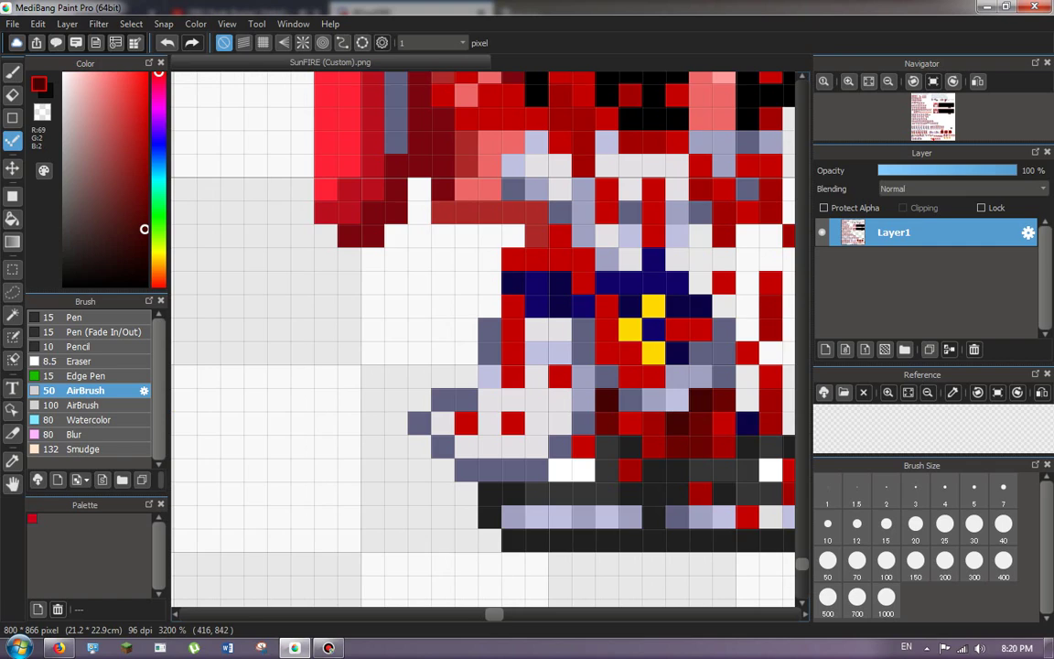
pyautogui.scroll(-5, 672, 380)
pyautogui.scroll(5, 449, 363)
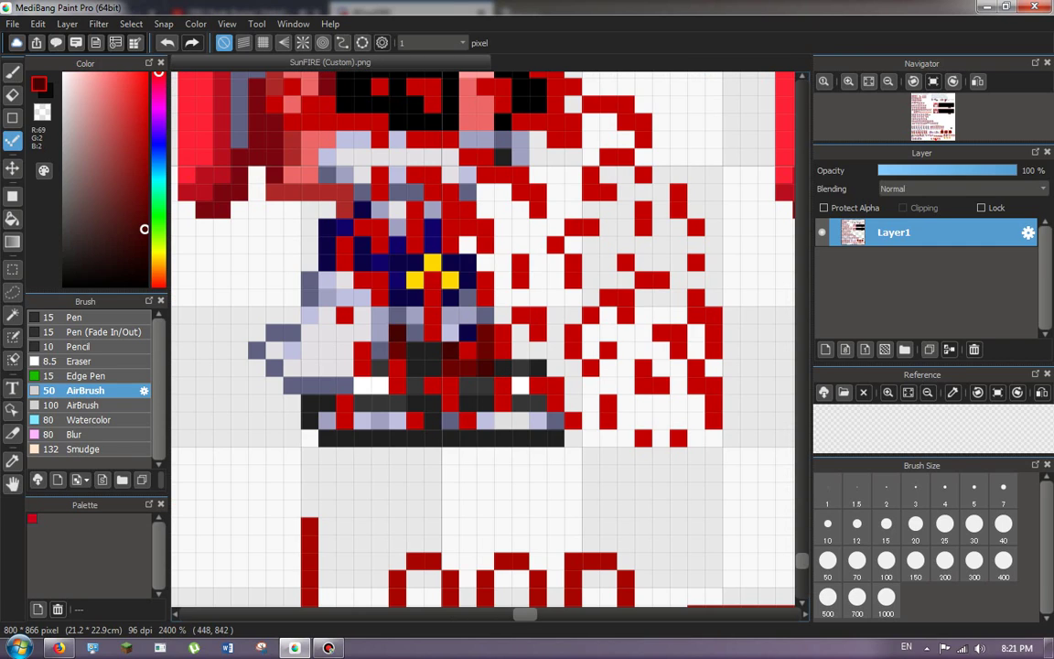
# Paint the navy ankle pixels above the shoes of the last two rabbits in the bottom Loop row dark red.
pyautogui.scroll(-5, 422, 300)
pyautogui.scroll(6, 722, 447)
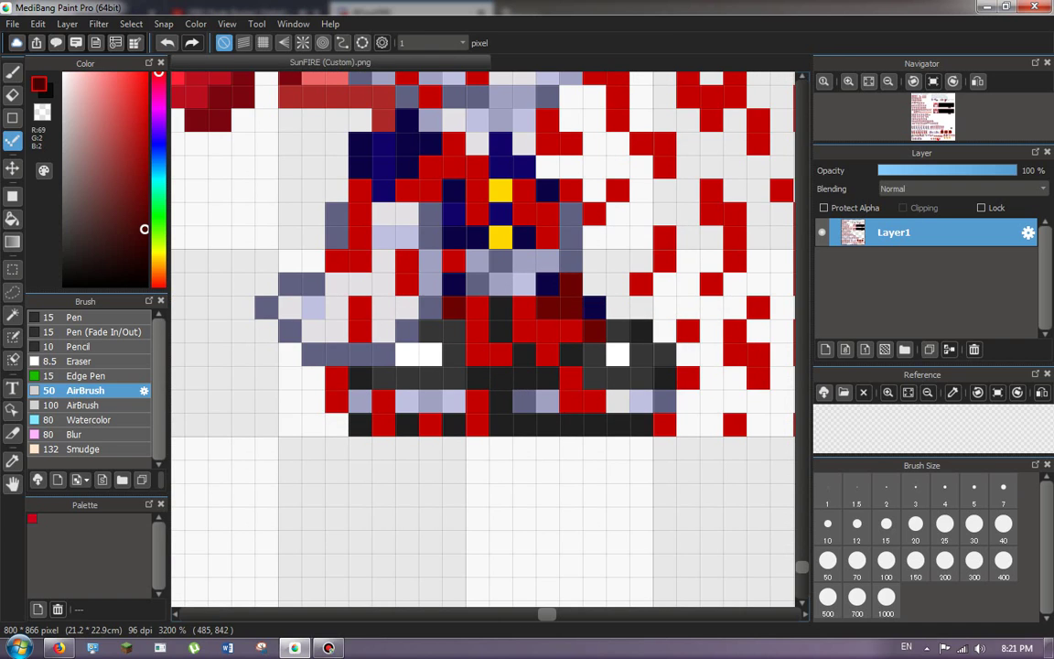
pyautogui.scroll(-5, 408, 256)
pyautogui.scroll(4, 408, 256)
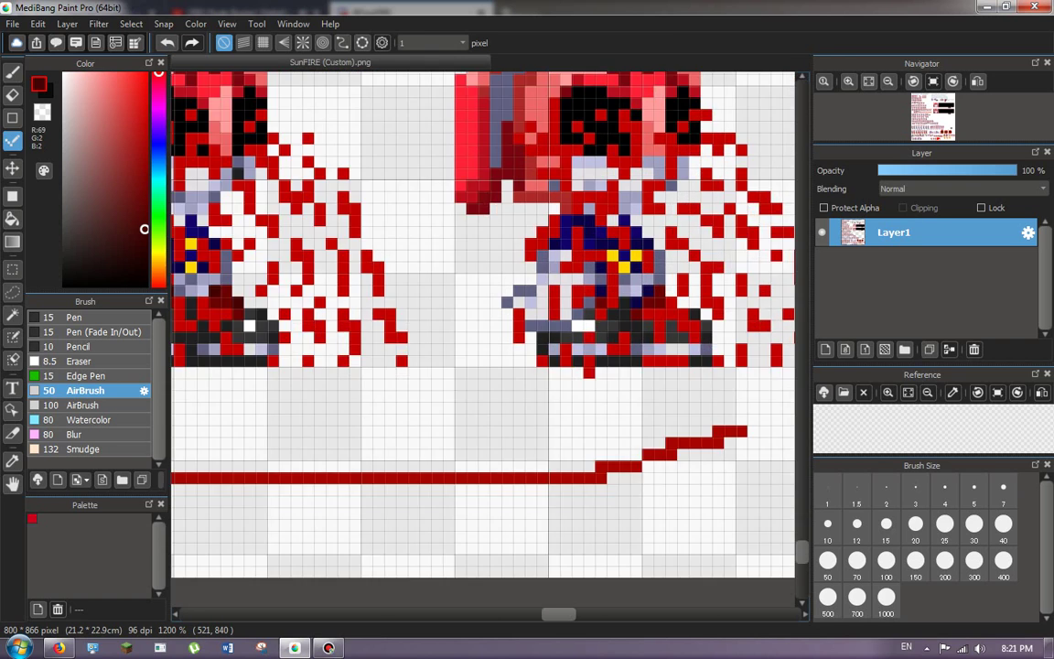
pyautogui.scroll(3, 638, 273)
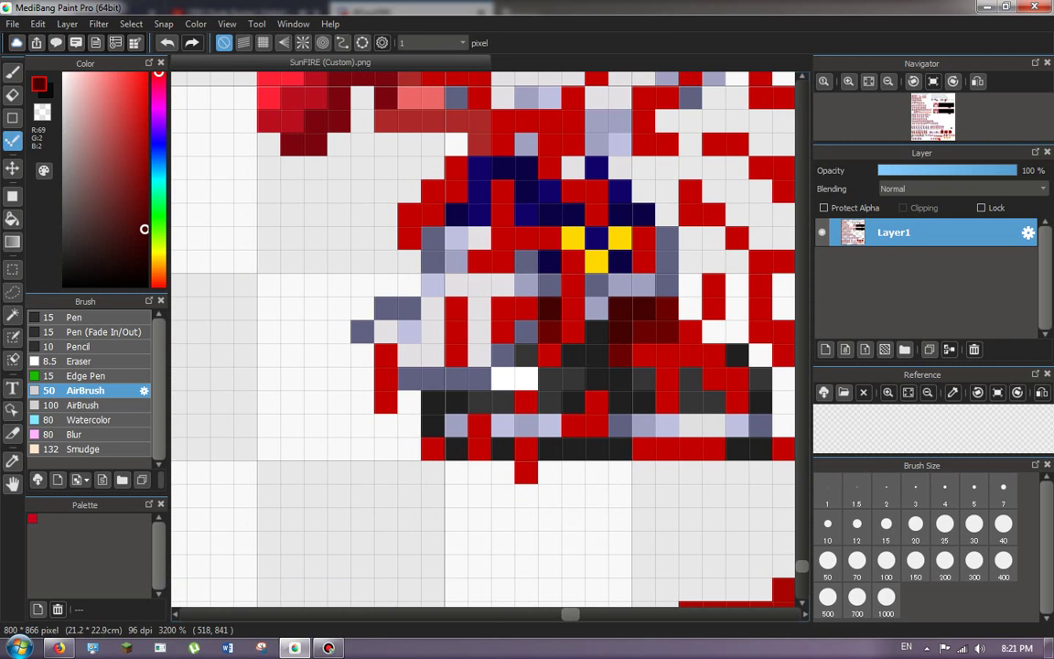
# Restore the overpainted hem pixel of the last Loop-row rabbit to lavender and sample the navy of its clothing.
pyautogui.rightClick(620, 286)
pyautogui.click(620, 308)
pyautogui.rightClick(644, 308)
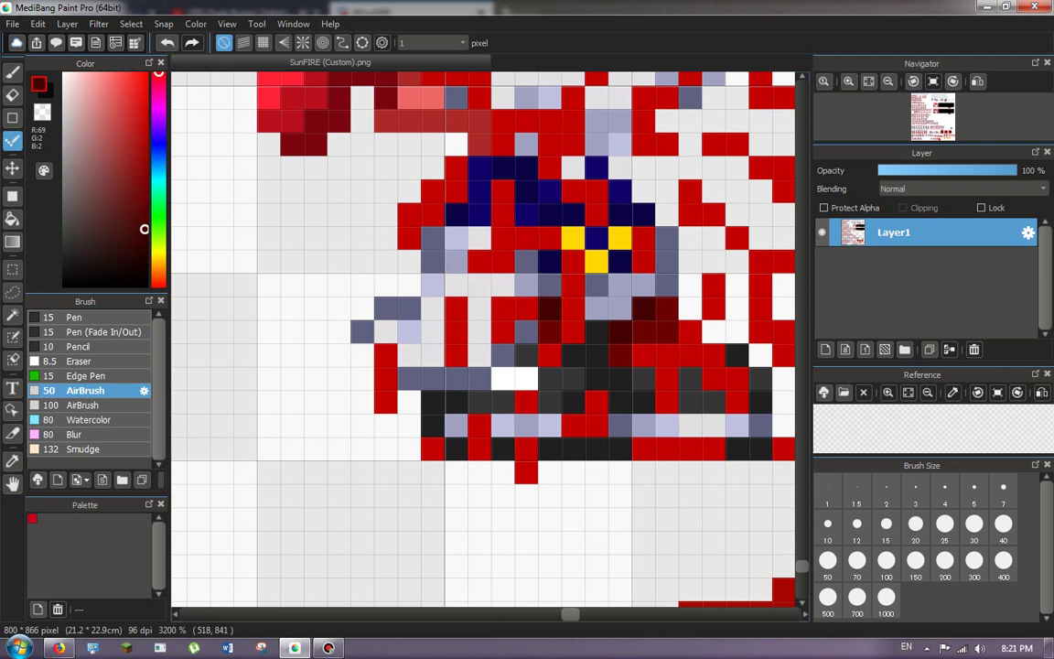
pyautogui.rightClick(618, 289)
pyautogui.rightClick(623, 259)
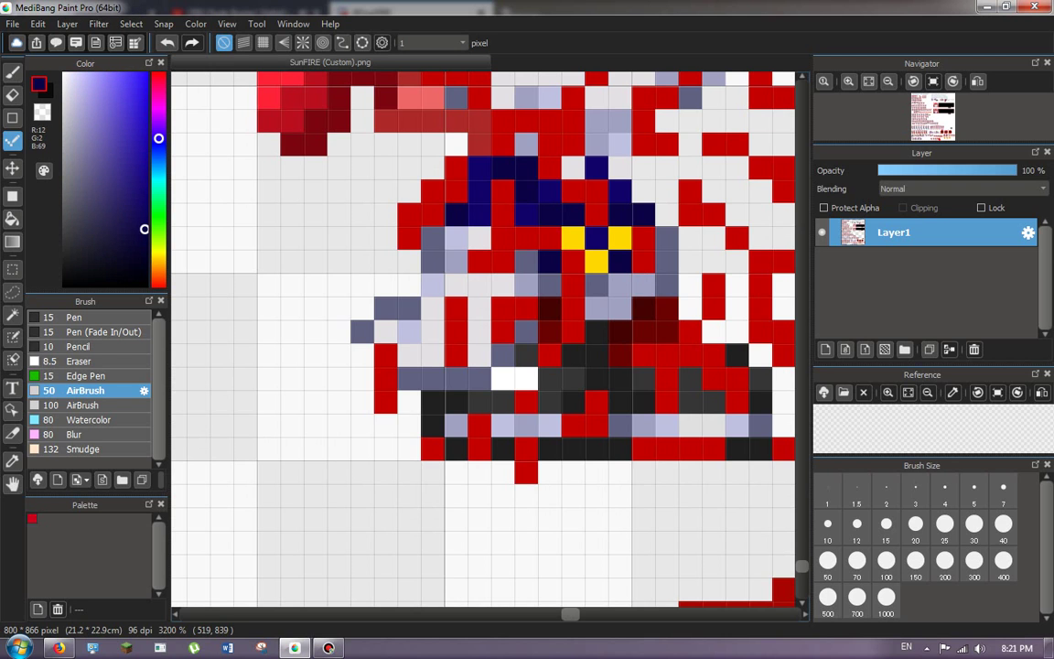
# Recolor the ankle pixels of the three burning rabbits in the Loop row to dark red.
pyautogui.scroll(-10, 558, 279)
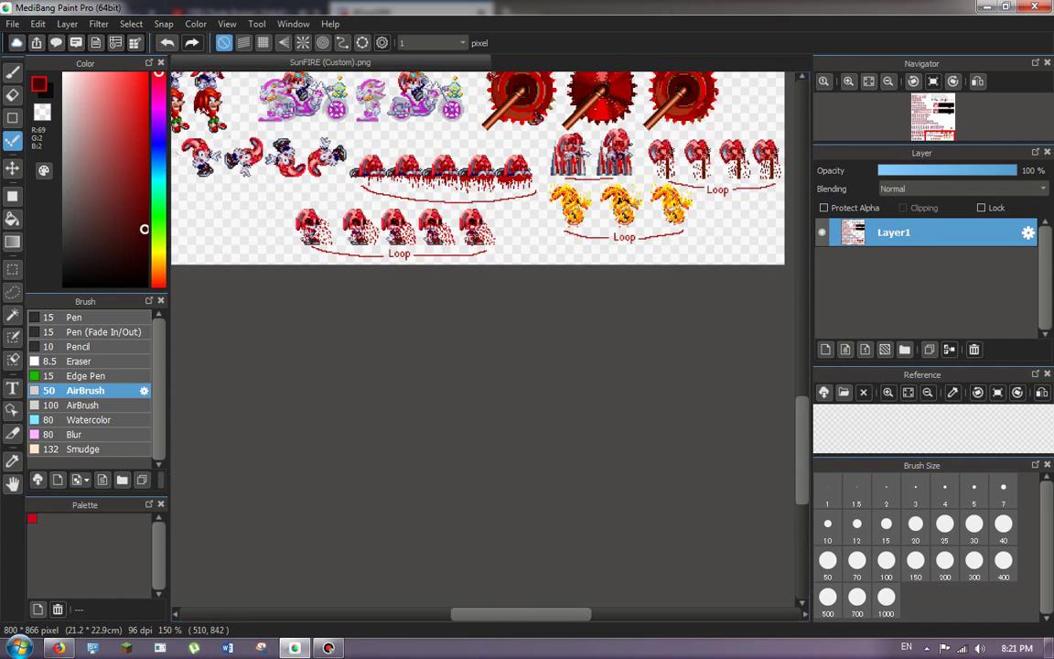
pyautogui.scroll(-1, 644, 104)
pyautogui.scroll(8, 583, 243)
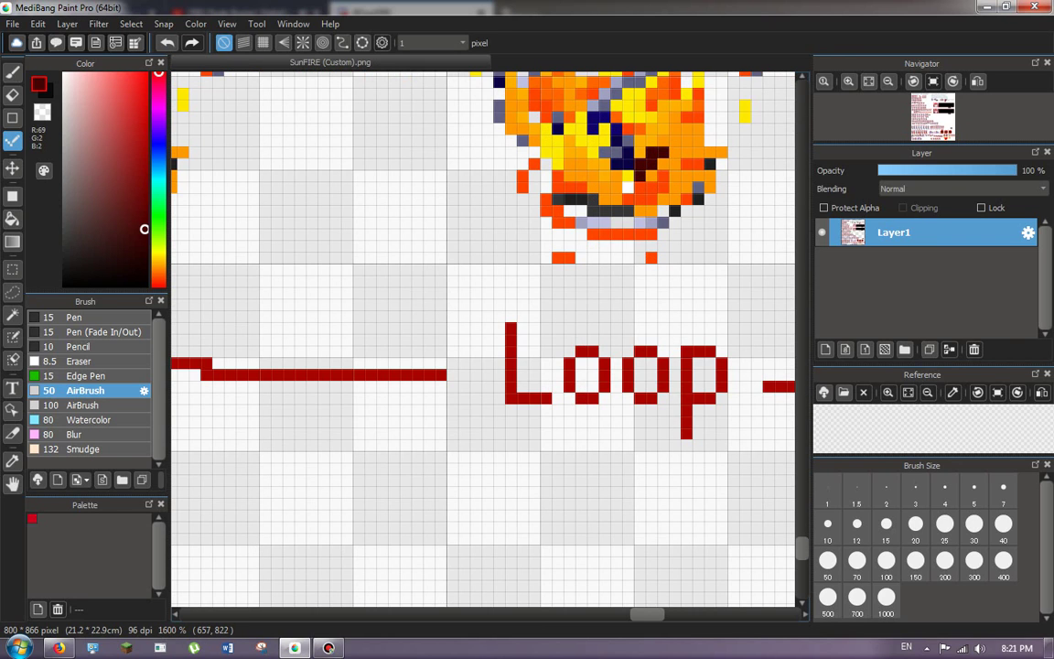
pyautogui.scroll(-4, 621, 171)
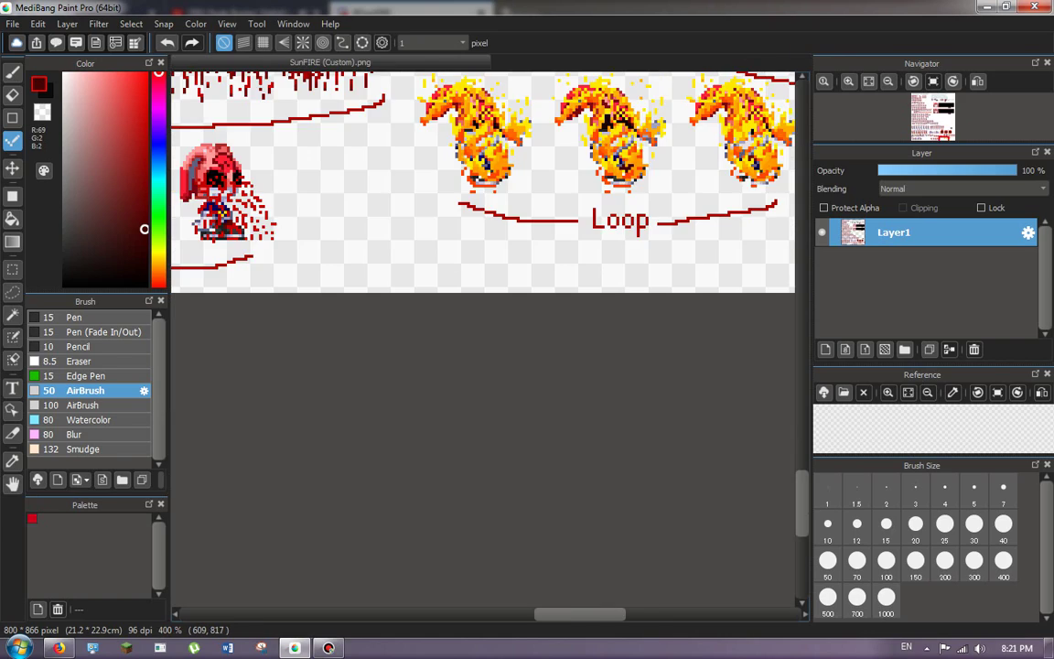
pyautogui.scroll(4, 449, 151)
pyautogui.scroll(-4, 487, 245)
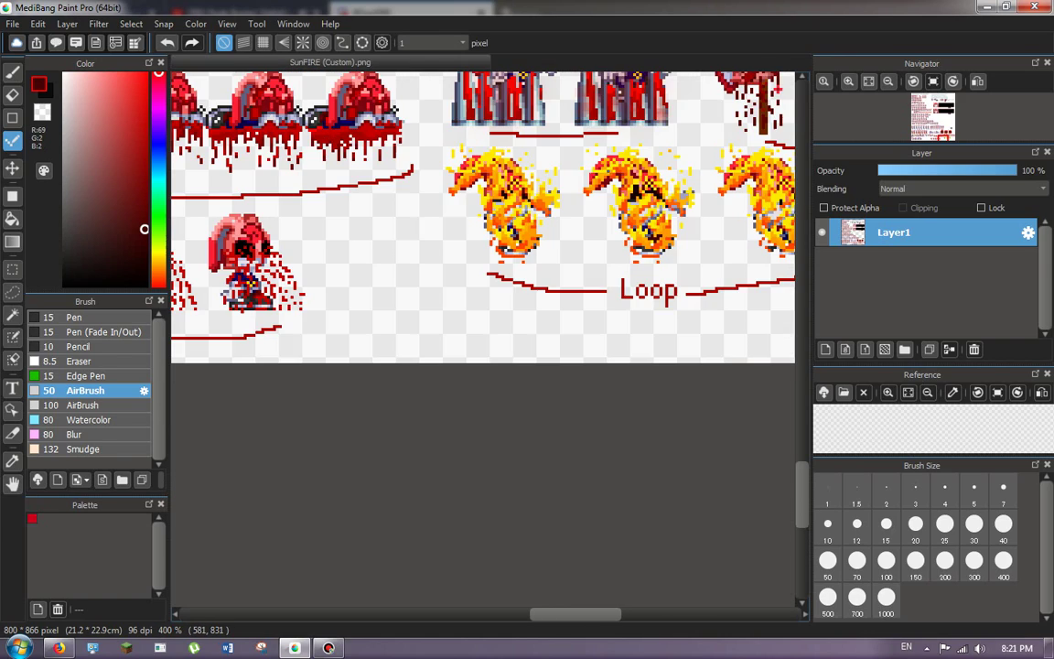
pyautogui.scroll(-2, 717, 213)
pyautogui.scroll(6, 717, 214)
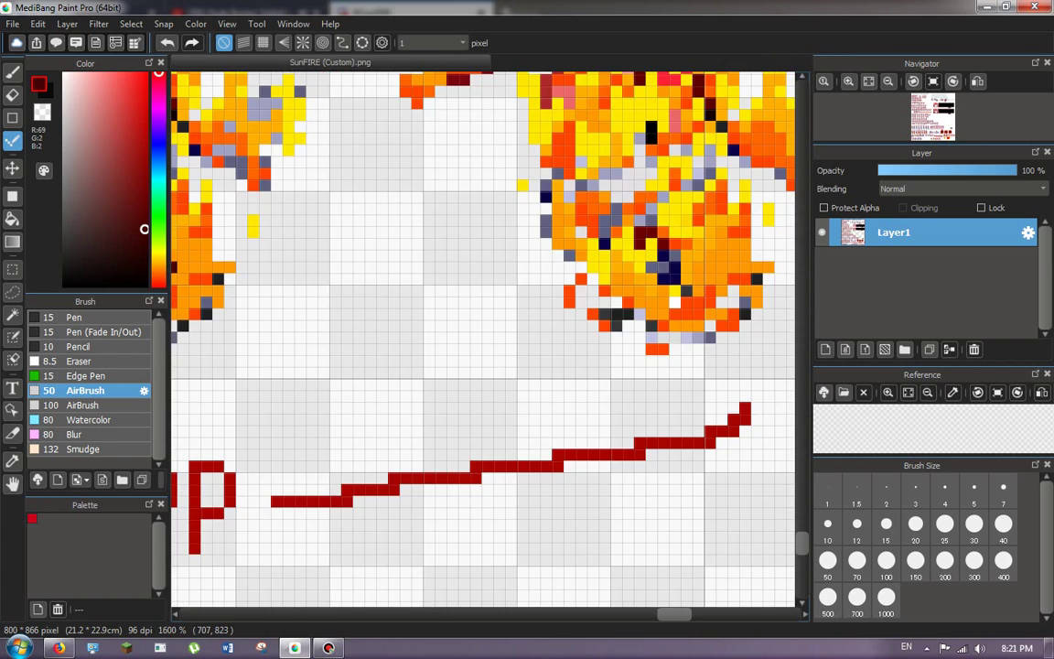
# Paint the darker navy pixels around the raised shoe of the rabbit sprite below the credits text dark red.
pyautogui.scroll(-10, 586, 329)
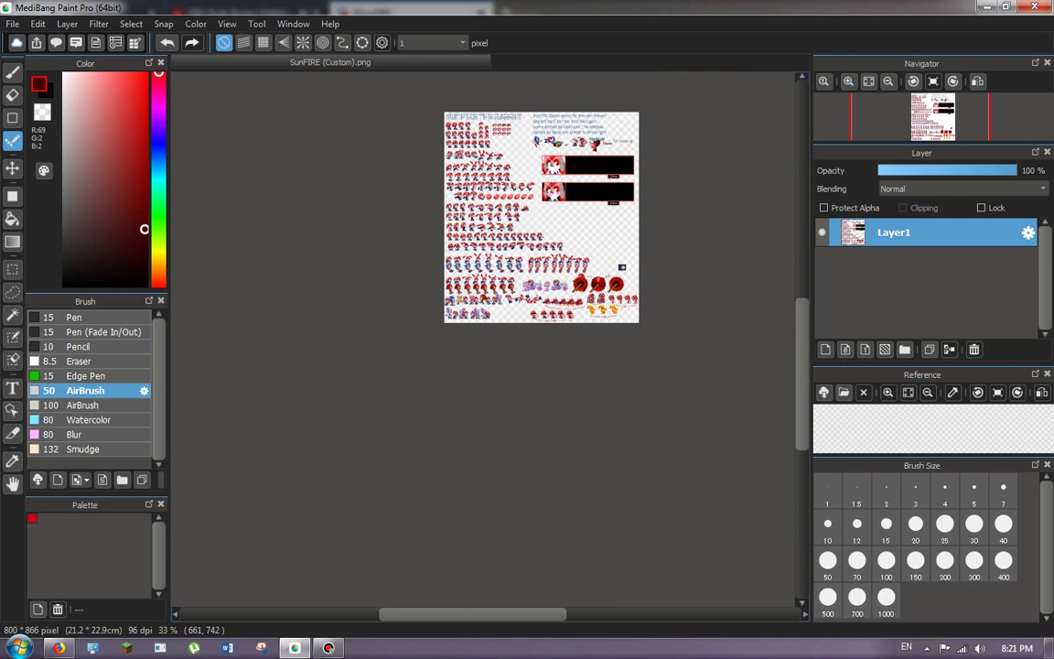
pyautogui.scroll(7, 587, 294)
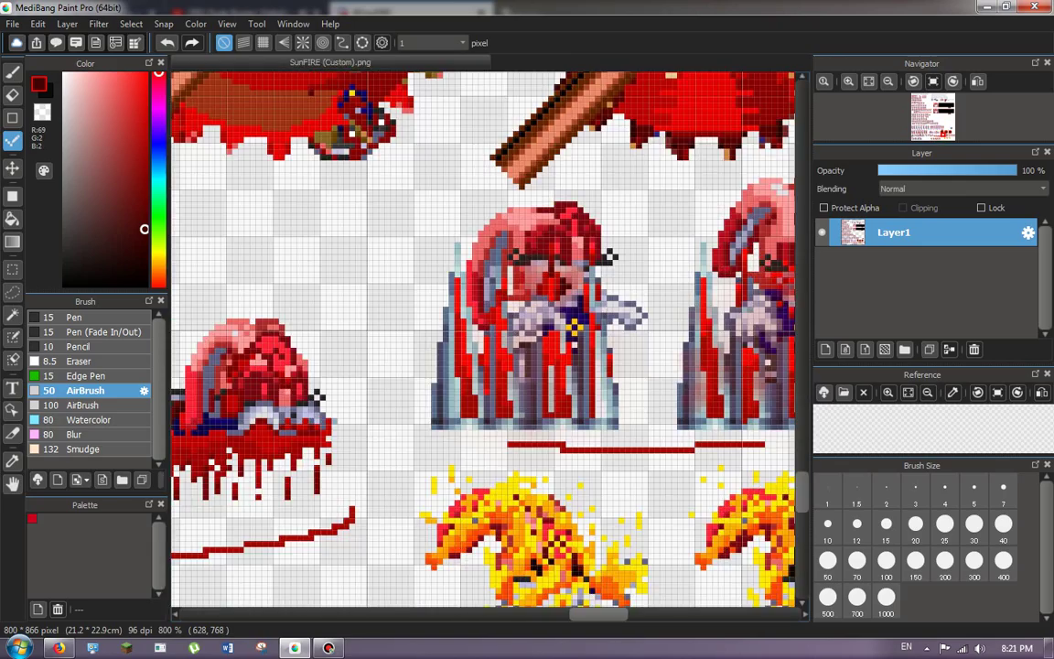
pyautogui.scroll(-2, 587, 294)
pyautogui.scroll(-6, 567, 302)
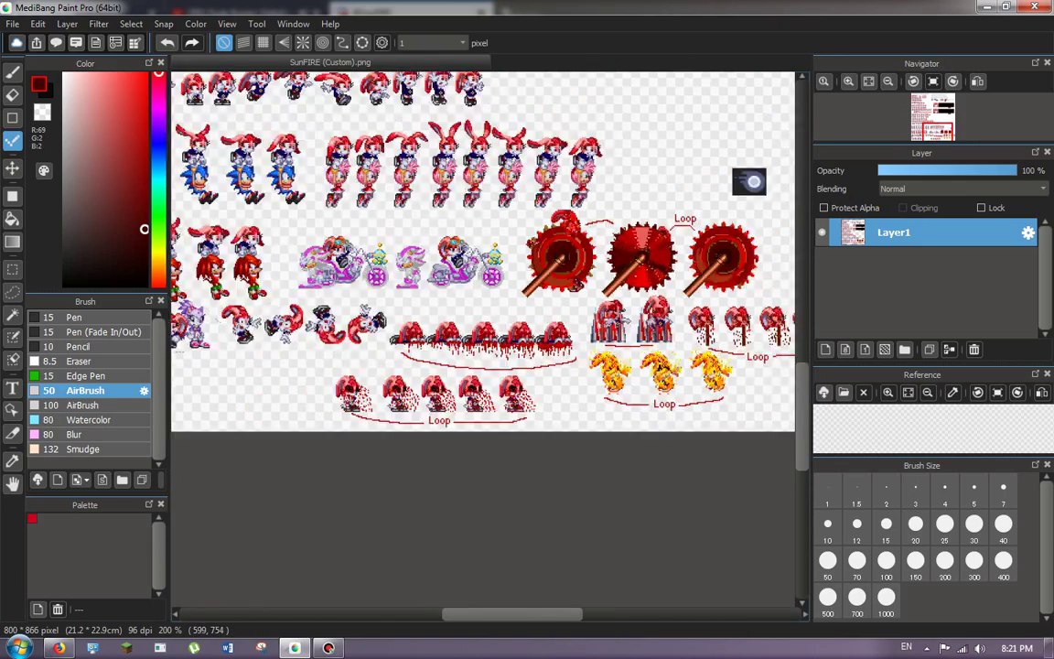
pyautogui.scroll(3, 567, 301)
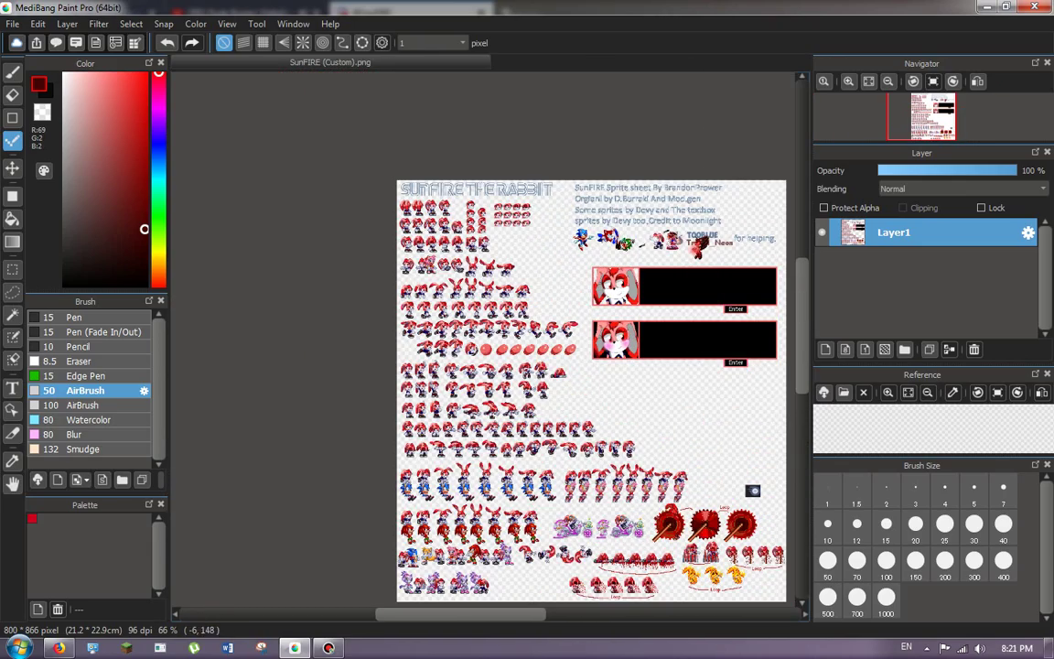
pyautogui.scroll(2, 677, 234)
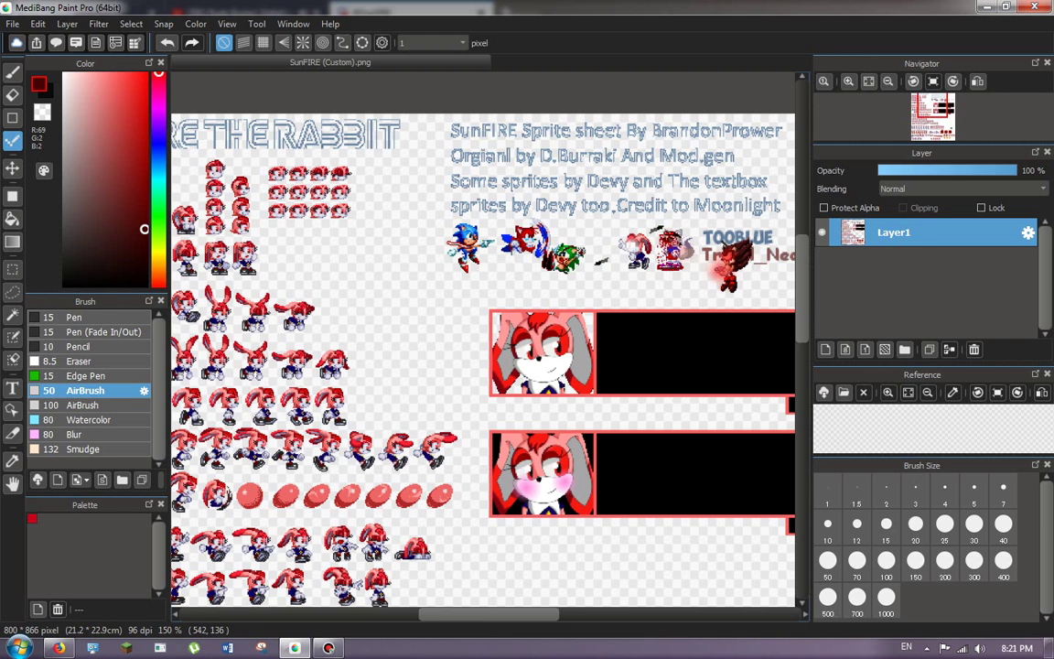
pyautogui.scroll(9, 469, 245)
pyautogui.moveTo(600, 260); pyautogui.dragTo(565, 260)
pyautogui.click(566, 295)
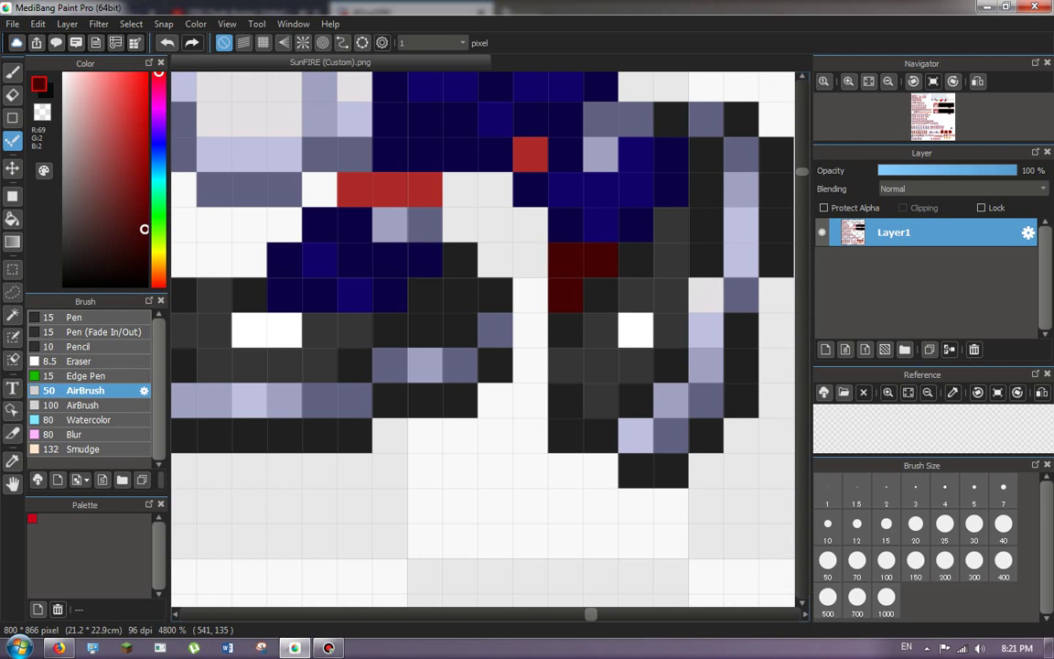
pyautogui.click(565, 225)
pyautogui.click(531, 190)
pyautogui.click(636, 225)
pyautogui.click(671, 189)
pyautogui.click(671, 154)
# Recolor the darker navy ankle pixels above the same rabbit's flat shoe to dark red.
pyautogui.click(389, 294)
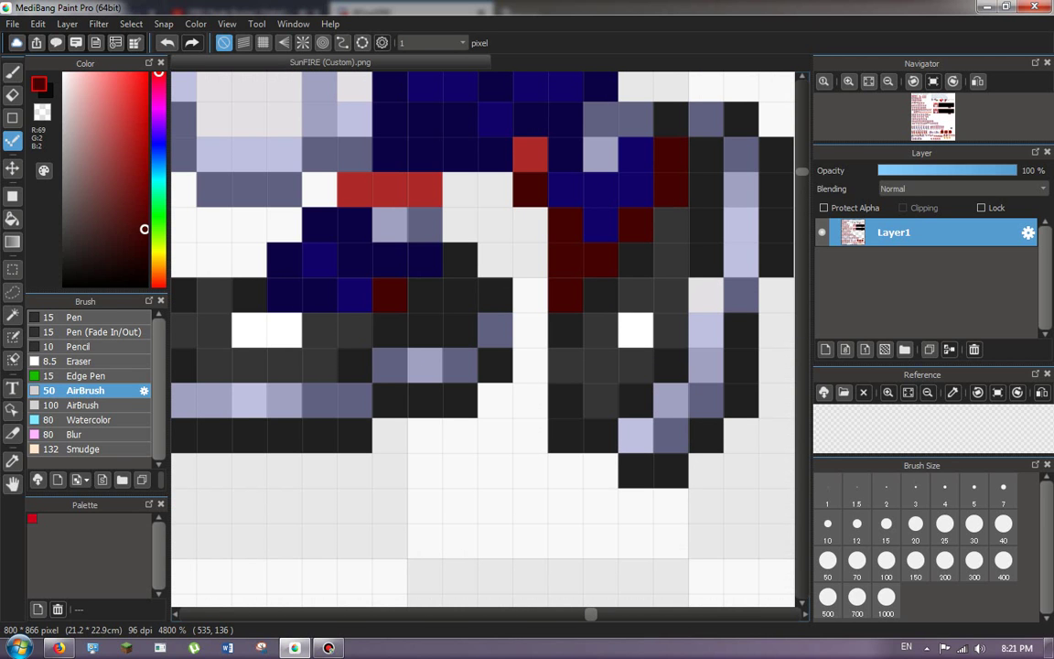
pyautogui.click(389, 259)
pyautogui.click(425, 259)
pyautogui.click(354, 259)
pyautogui.click(319, 224)
pyautogui.click(354, 224)
pyautogui.click(284, 294)
pyautogui.click(320, 295)
pyautogui.click(283, 259)
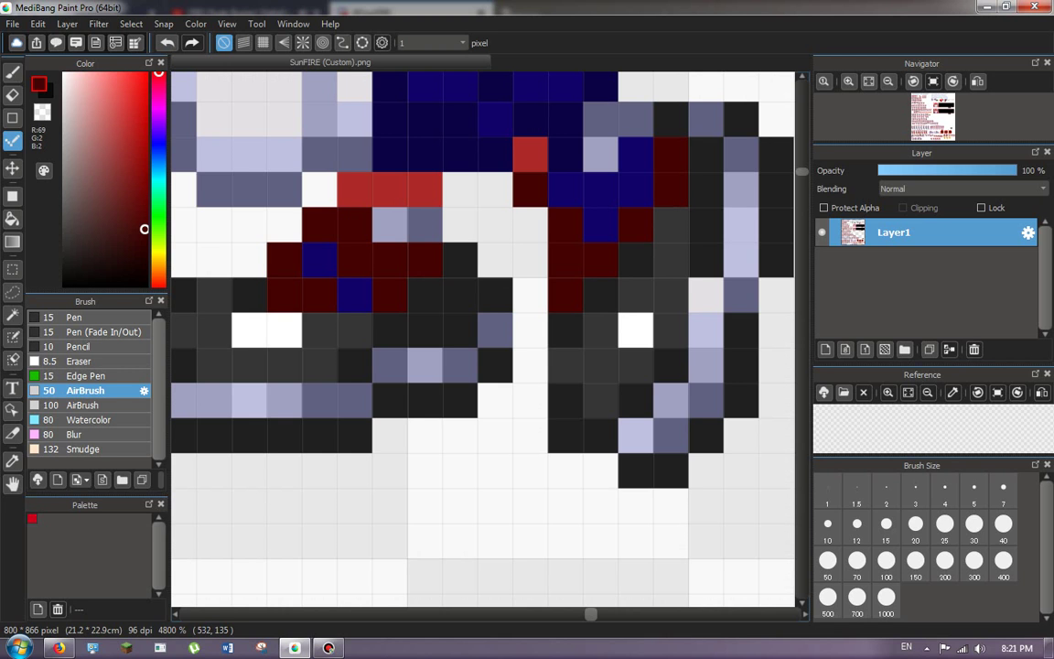
# Set a brighter red, R 137, G 0, B 0, and paint the remaining lighter navy ankle pixels at both shoes with it.
pyautogui.click(145, 172)
pyautogui.click(319, 259)
pyautogui.click(354, 295)
pyautogui.moveTo(600, 225); pyautogui.dragTo(600, 189)
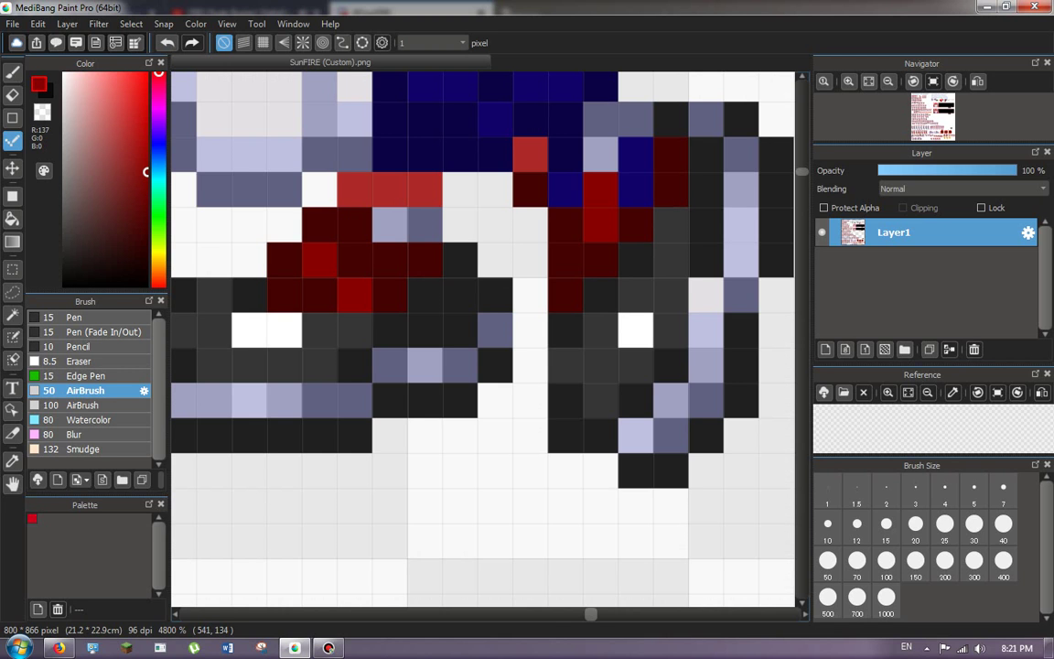
pyautogui.click(565, 190)
pyautogui.click(636, 189)
pyautogui.click(636, 155)
pyautogui.scroll(-8, 577, 207)
pyautogui.scroll(-2, 573, 258)
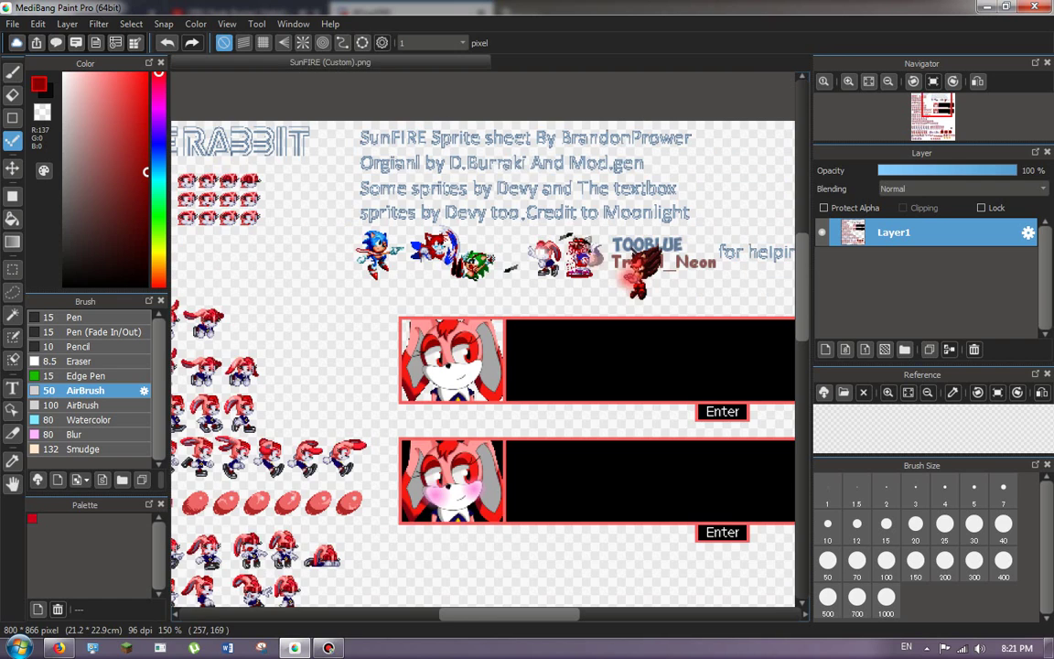
# Add the text "Done lel XDDDDDDDD" in 10 pt Comic Sans MS above the upper textbox, and undo it.
pyautogui.click(13, 389)
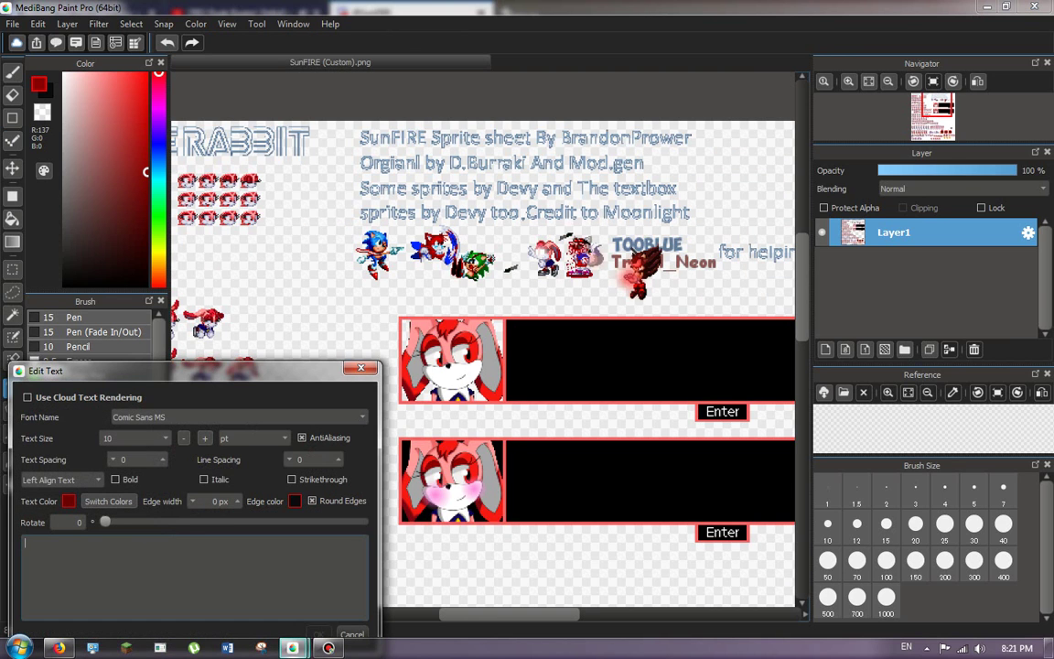
pyautogui.write('Done lel XD')
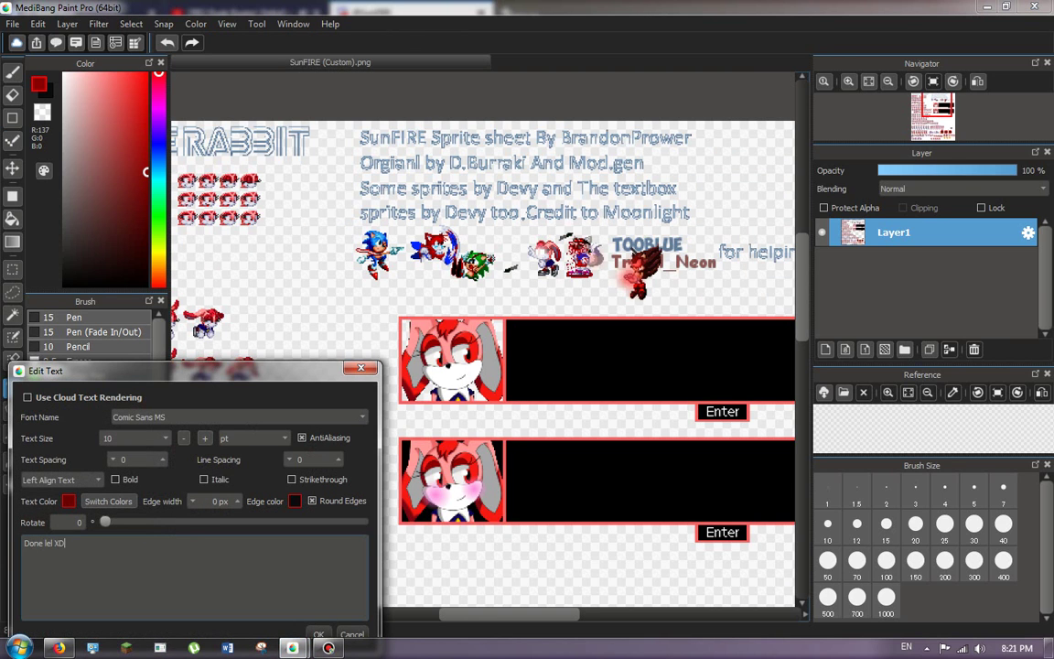
pyautogui.write('DDDDDDD')
pyautogui.click(318, 634)
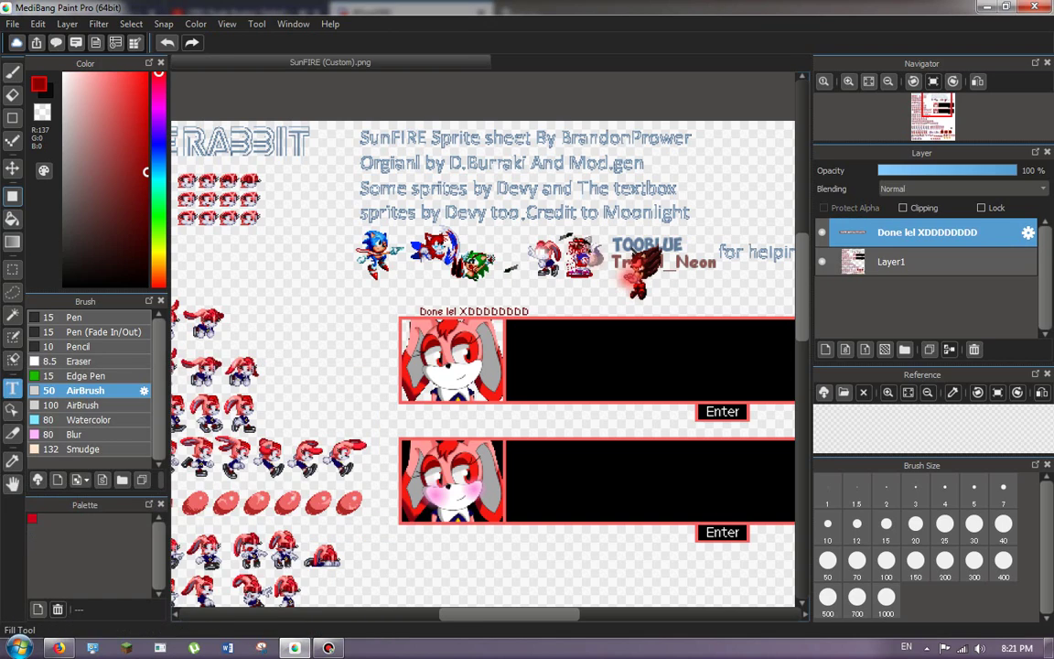
pyautogui.click(13, 168)
pyautogui.hotkey('ctrl', 'z')
pyautogui.scroll(-3, 419, 264)
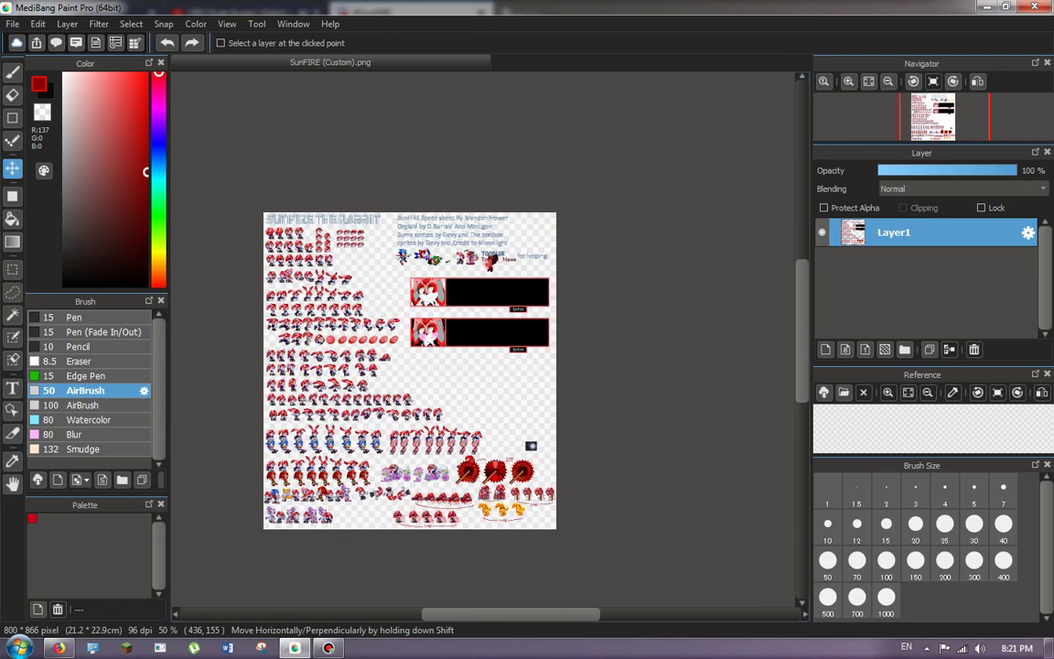
pyautogui.scroll(3, 531, 446)
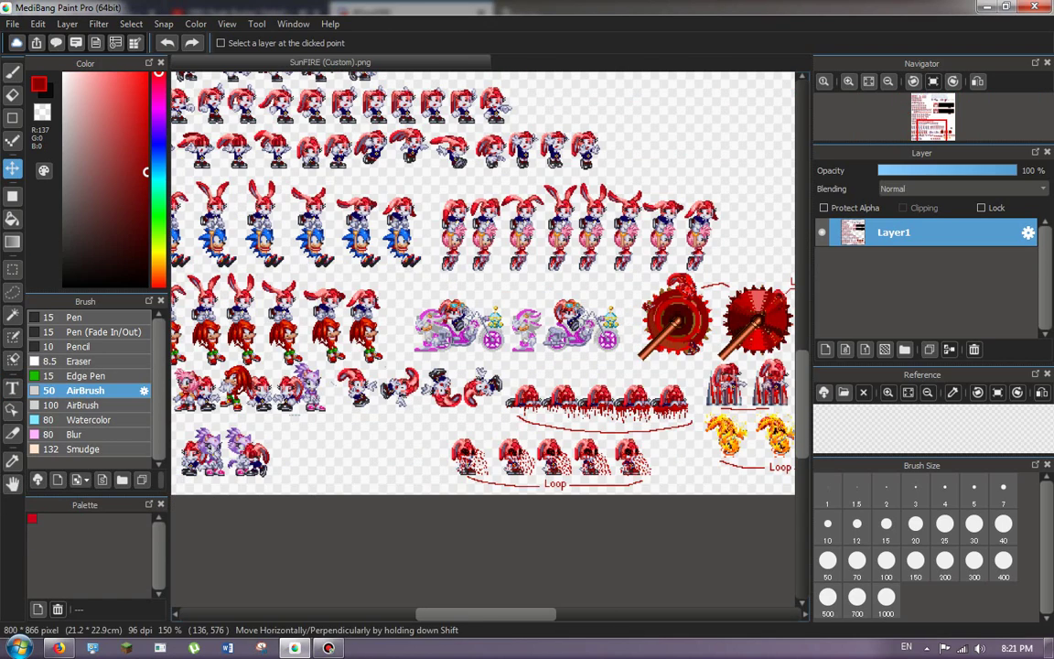
pyautogui.scroll(-3, 251, 311)
pyautogui.scroll(5, 430, 337)
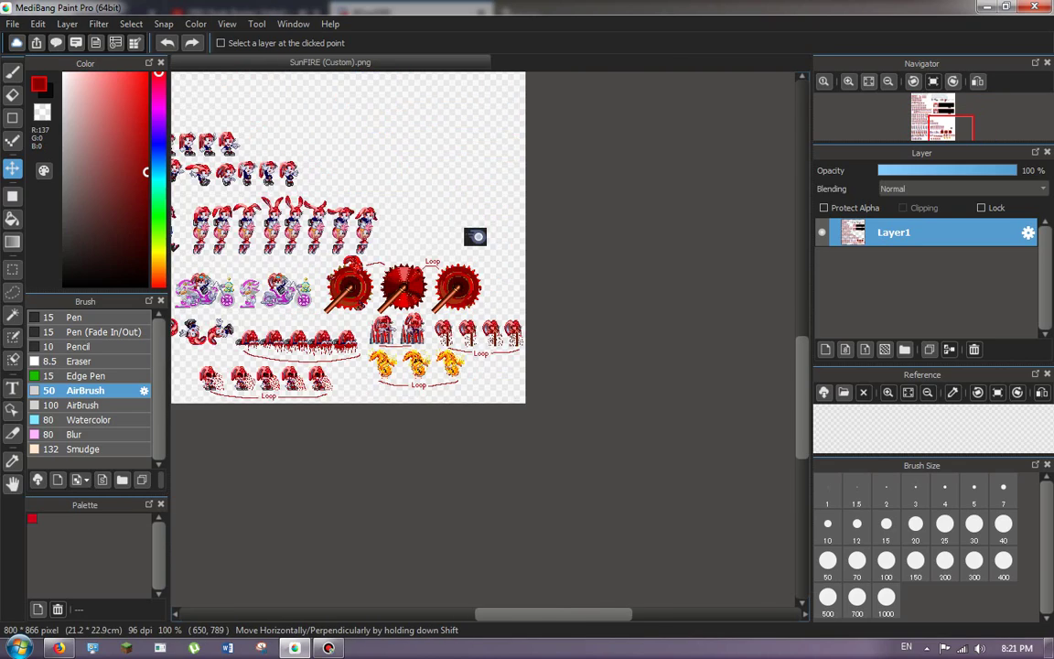
pyautogui.scroll(5, 623, 334)
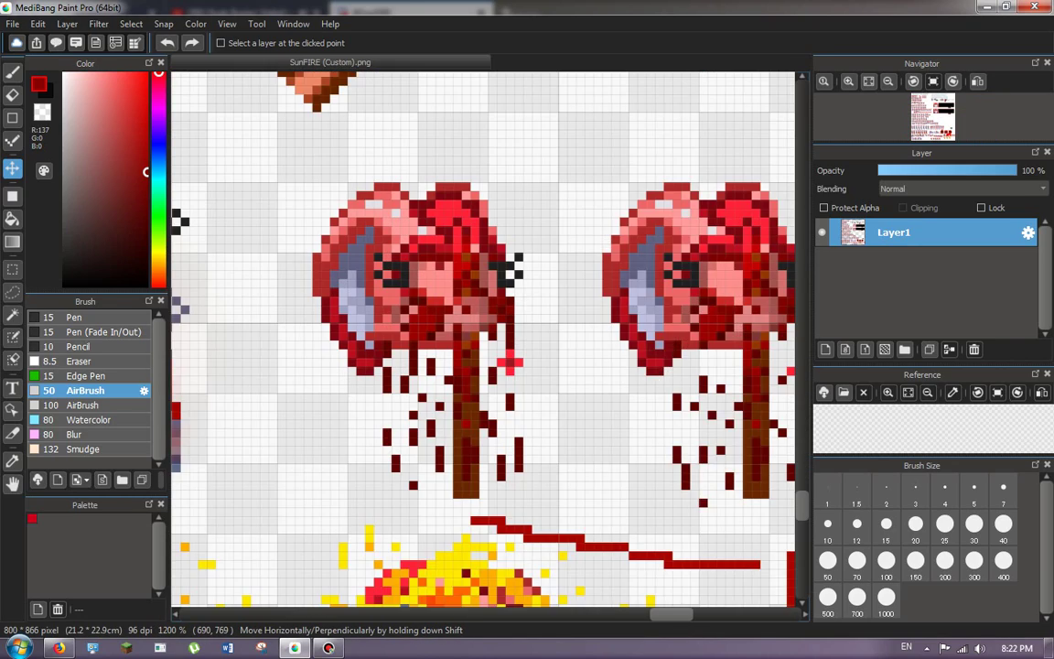